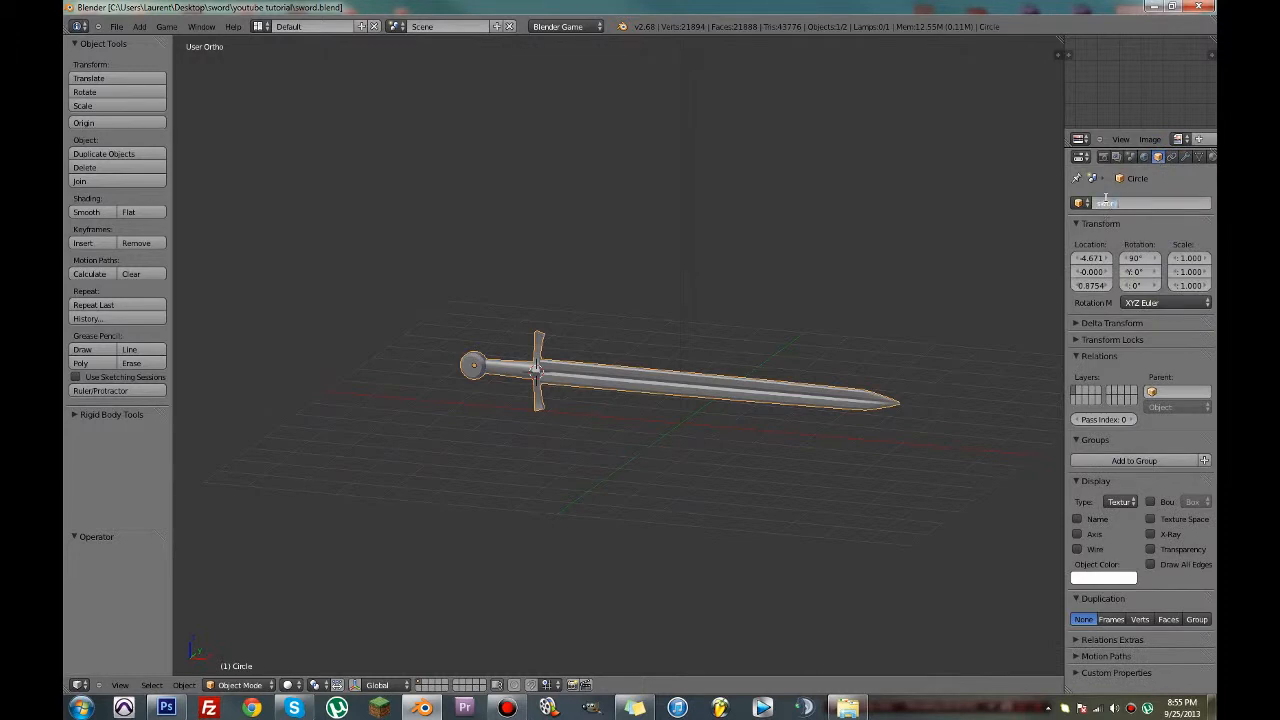
# Duplicate the sword and the hemi lamp in place and move the copies to another layer
pyautogui.scroll(3, 589, 446)
pyautogui.scroll(-8, 586, 349)
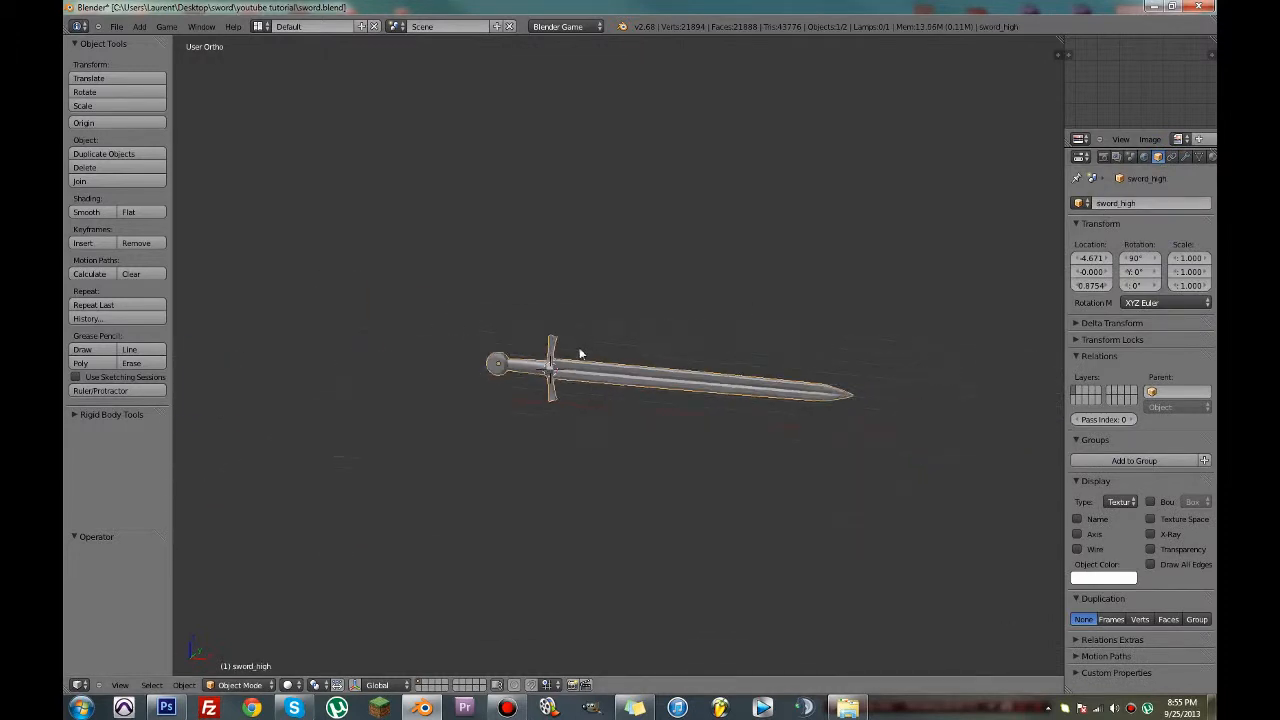
pyautogui.rightClick(625, 207)
pyautogui.press('a')
pyautogui.scroll(5, 650, 377)
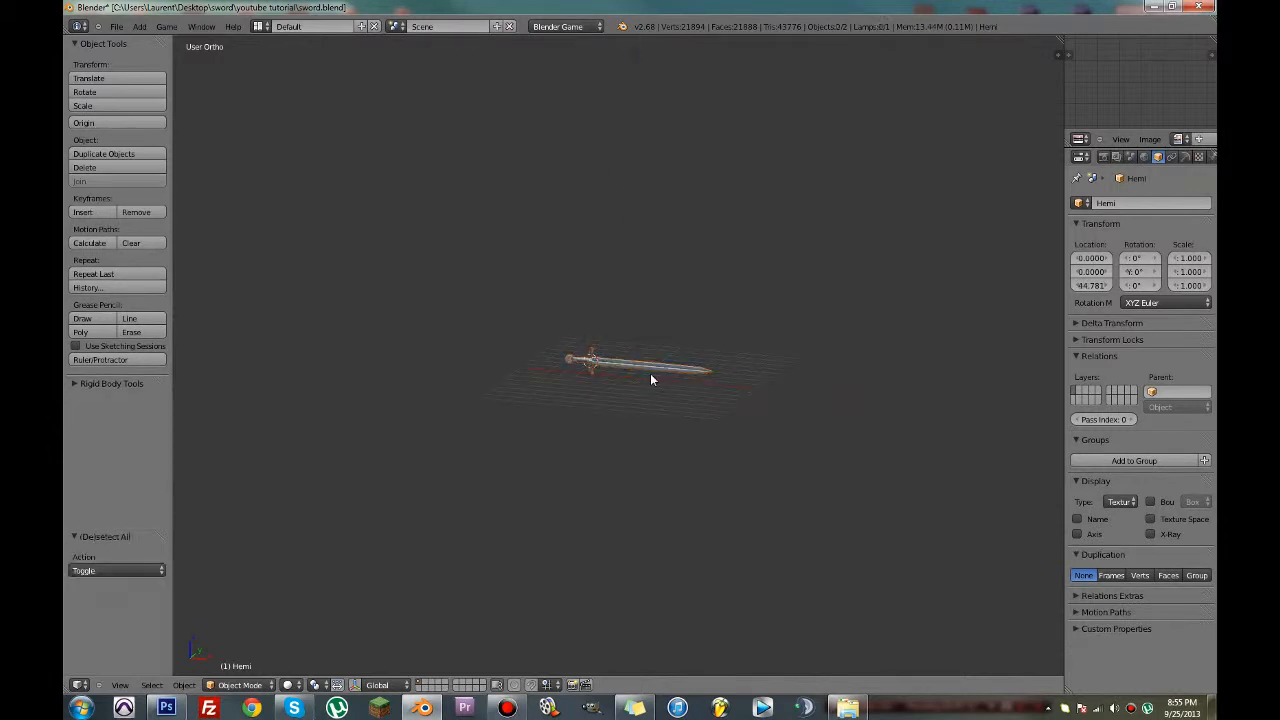
pyautogui.hotkey('shift', 'd')
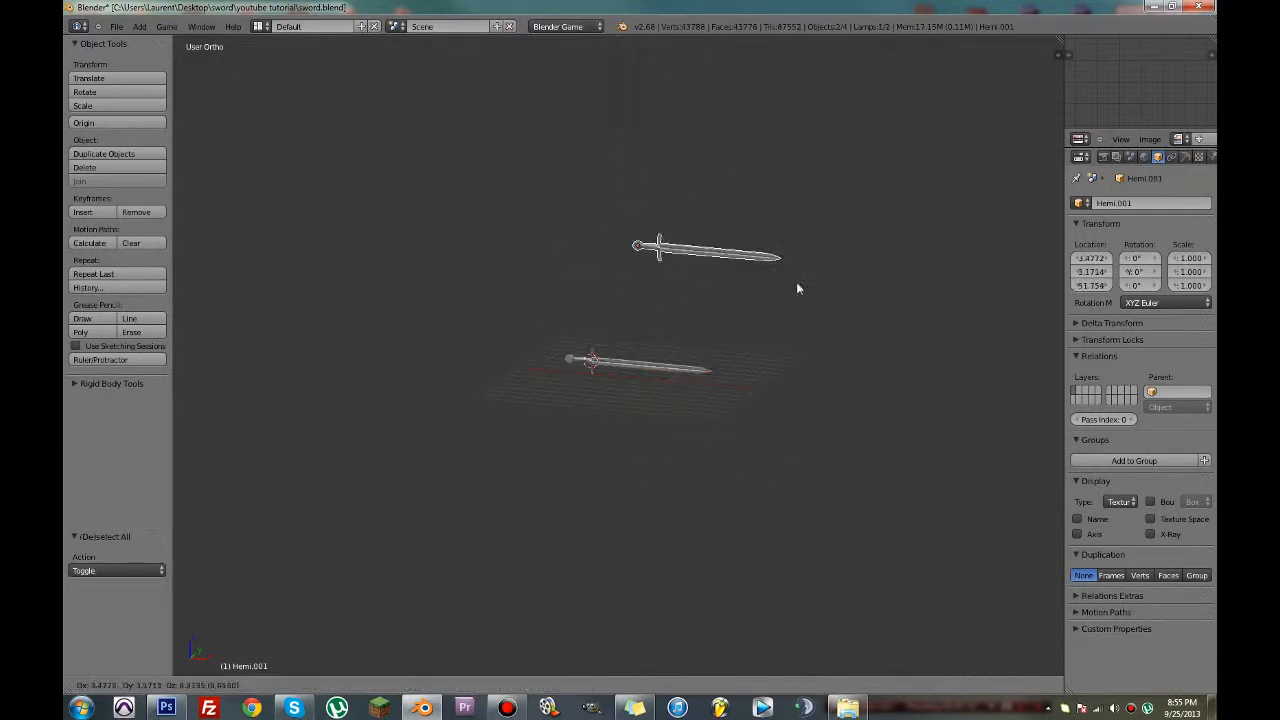
pyautogui.click(797, 295)
pyautogui.press('m')
pyautogui.click(911, 356)
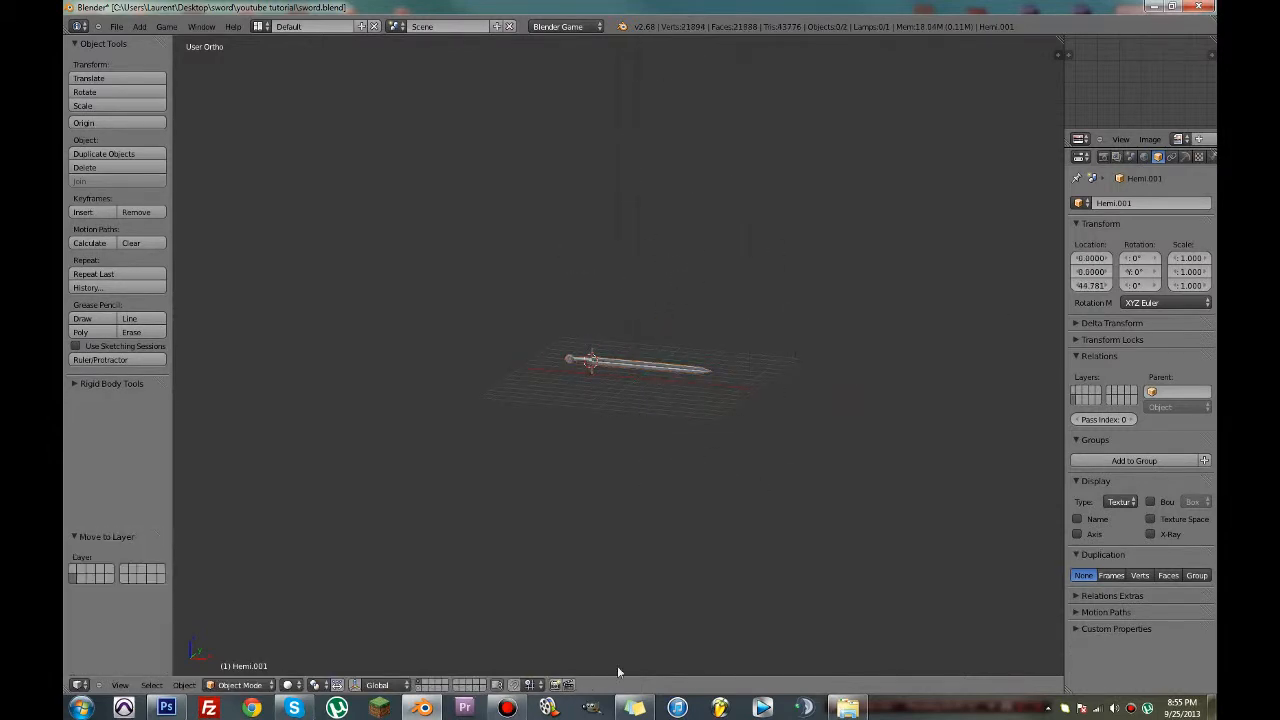
# Rename the copied sword as sword_low and remove its Subdivision Surface modifier
pyautogui.scroll(8, 548, 495)
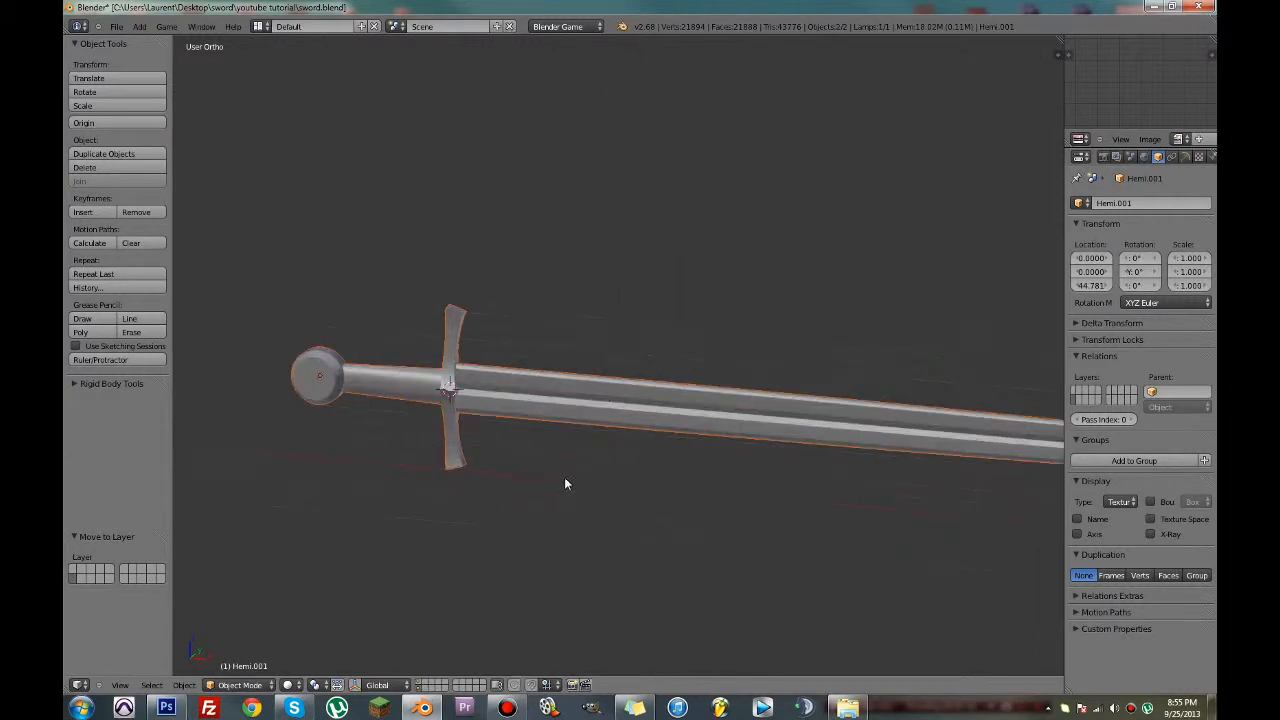
pyautogui.rightClick(604, 396)
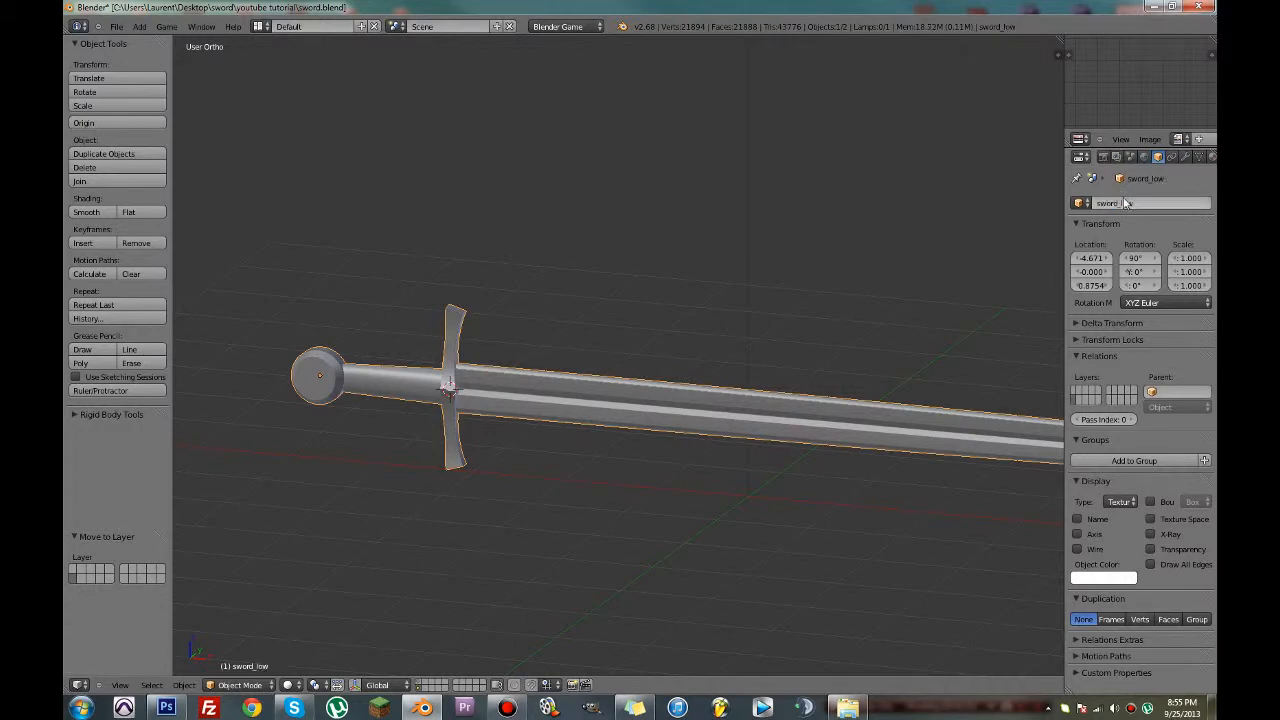
pyautogui.click(1185, 158)
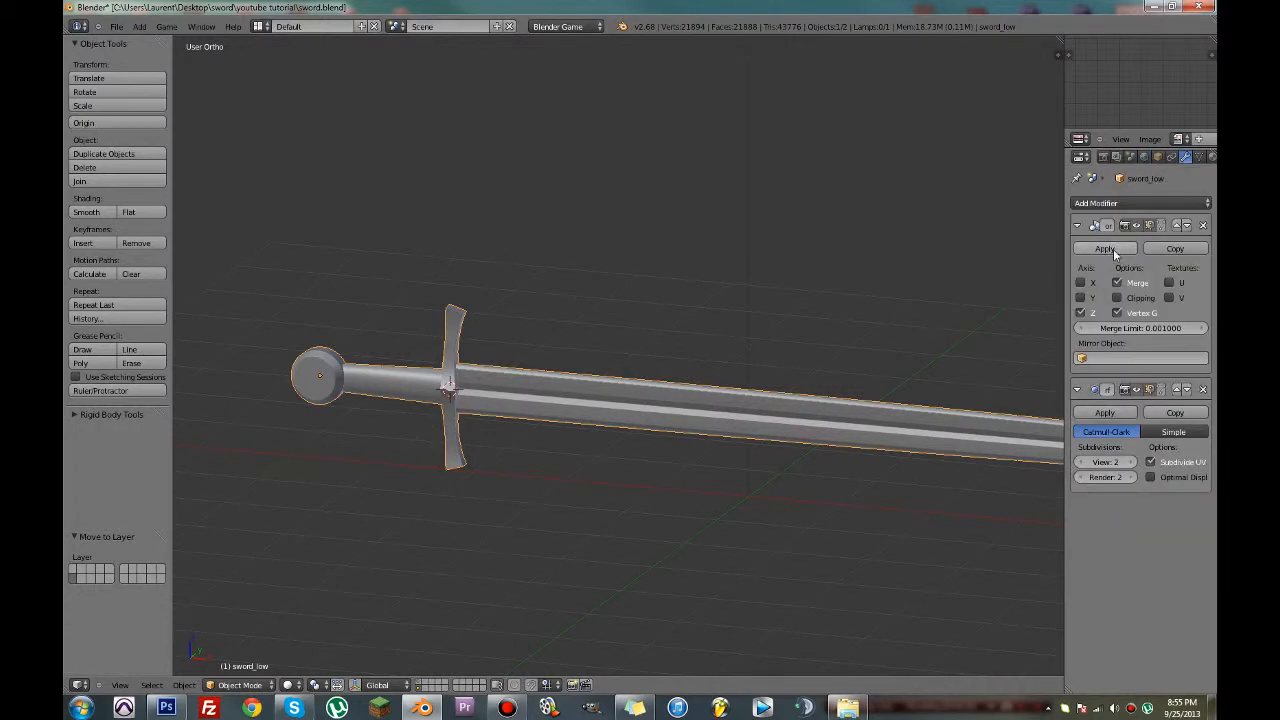
pyautogui.click(1202, 390)
# Remove the doubled vertices from the whole sword_low mesh and save the file
pyautogui.moveTo(817, 378); pyautogui.dragTo(620, 380, button='middle')
pyautogui.scroll(5, 485, 378)
pyautogui.moveTo(485, 378); pyautogui.dragTo(634, 329, button='middle')
pyautogui.press('Tab')
pyautogui.press('w')
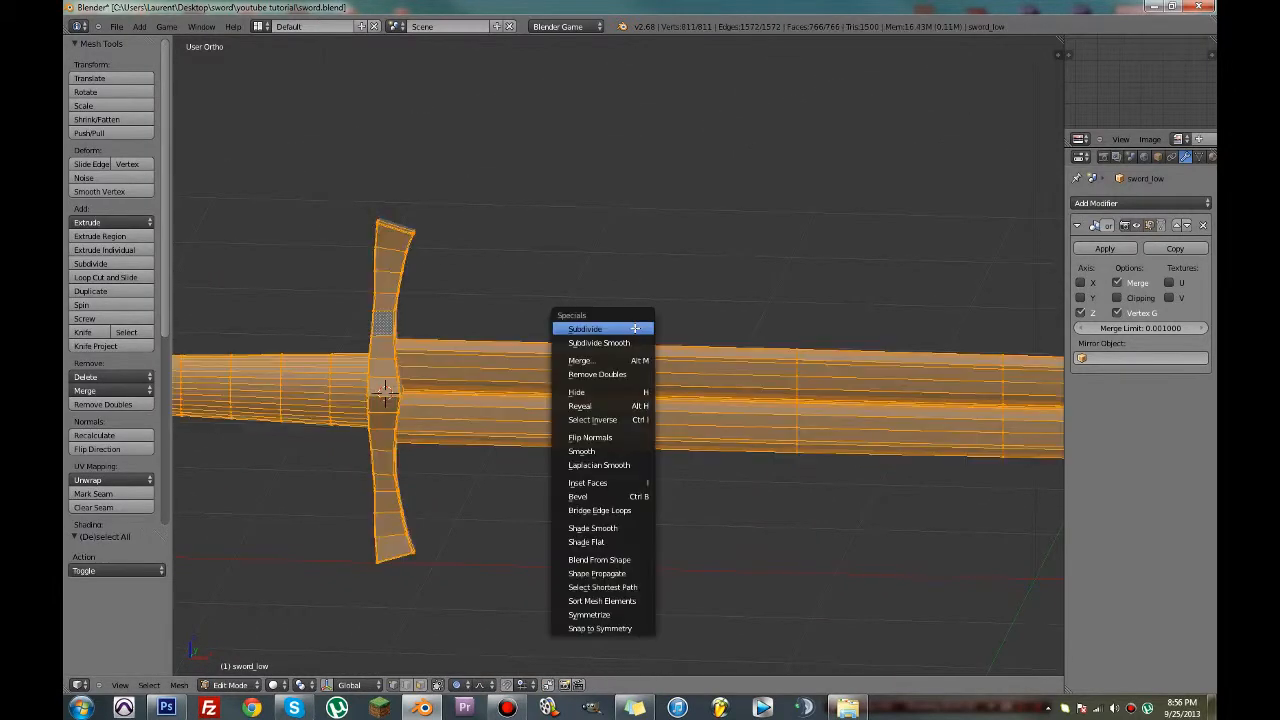
pyautogui.click(597, 374)
pyautogui.moveTo(571, 371); pyautogui.dragTo(602, 429, button='middle')
pyautogui.press('Tab')
pyautogui.press('Tab')
pyautogui.scroll(4, 471, 420)
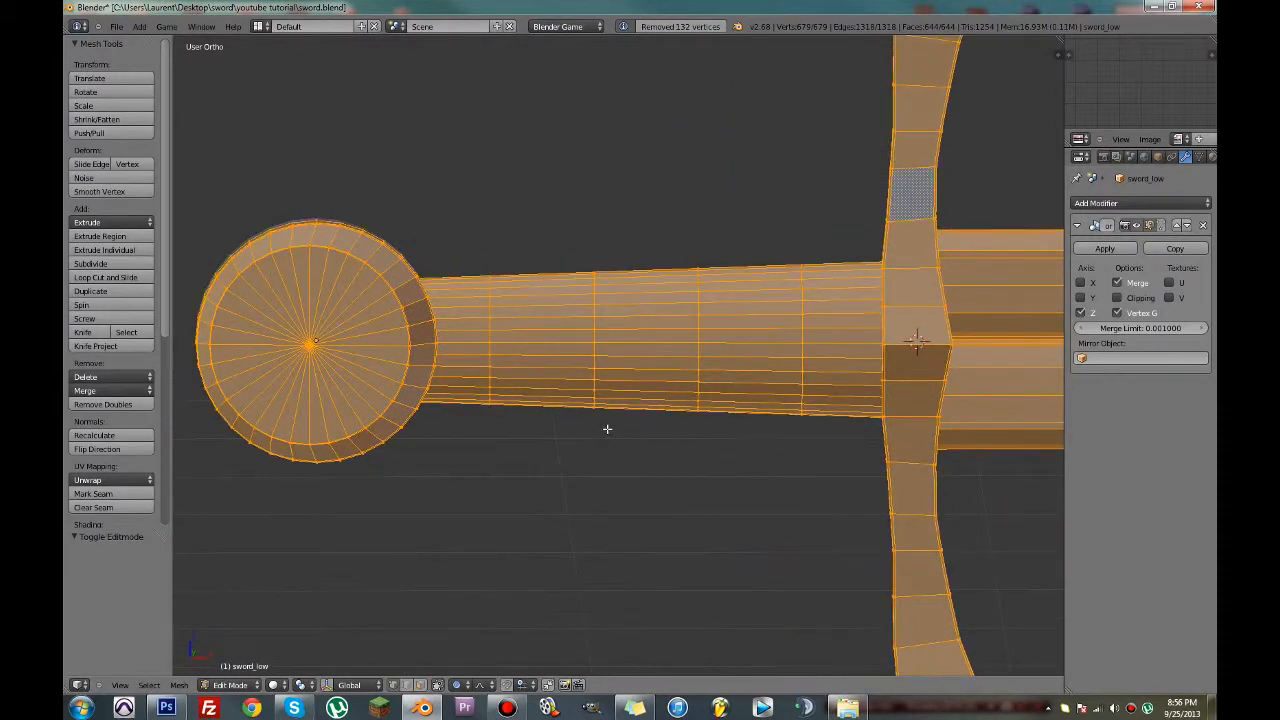
pyautogui.hotkey('ctrl', 's')
pyautogui.click(607, 429)
# Try a Decimate modifier with a ratio of 0.5 on sword_low
pyautogui.scroll(-6, 607, 429)
pyautogui.scroll(7, 606, 429)
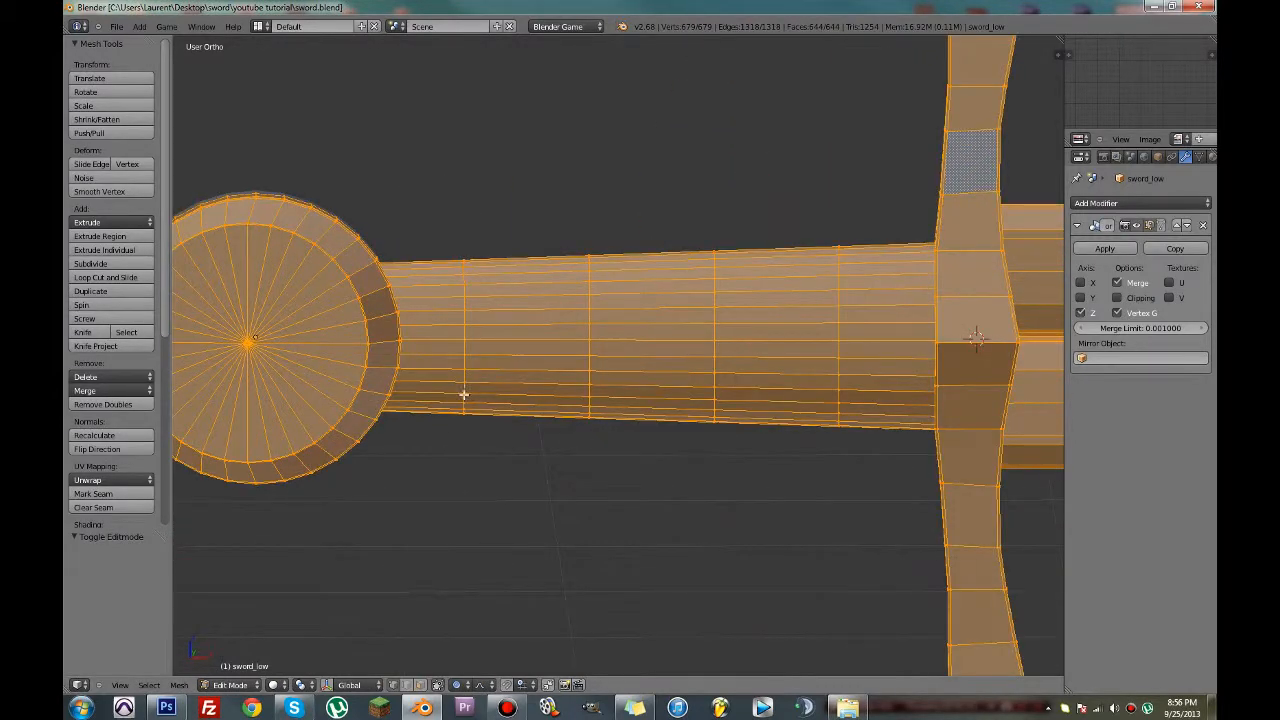
pyautogui.scroll(-4, 463, 394)
pyautogui.press('Tab')
pyautogui.click(1110, 203)
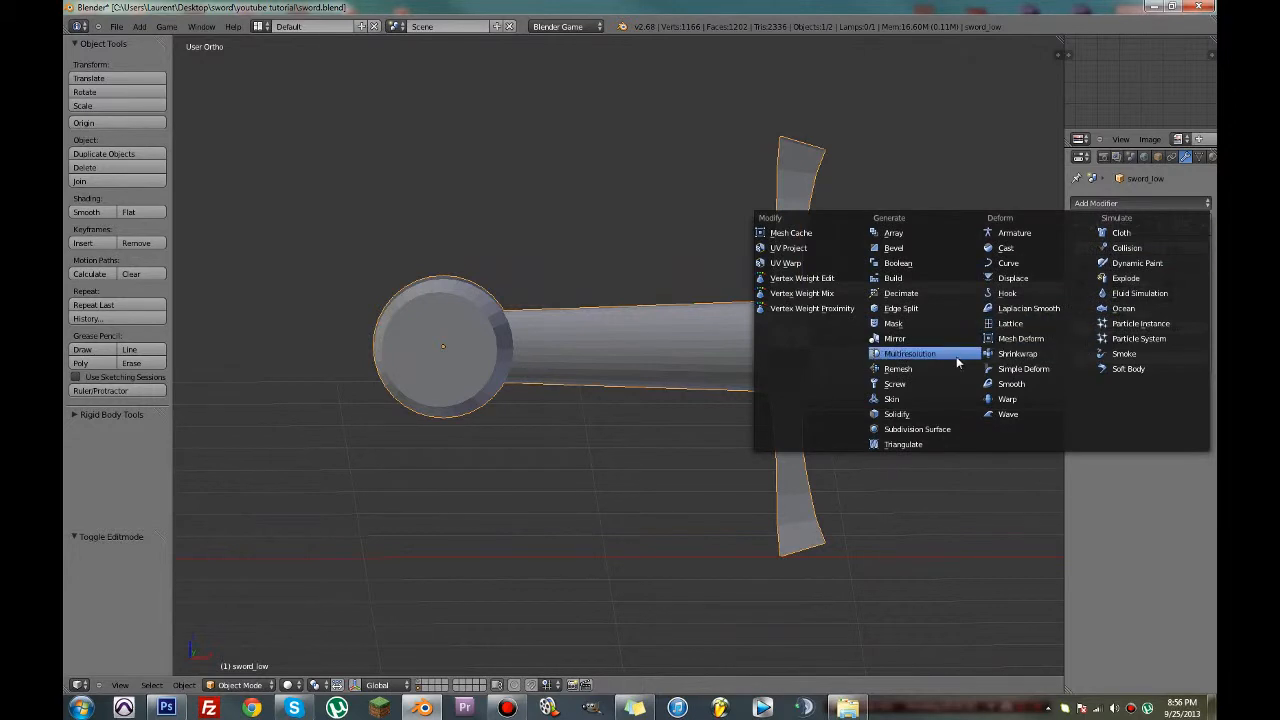
pyautogui.click(901, 293)
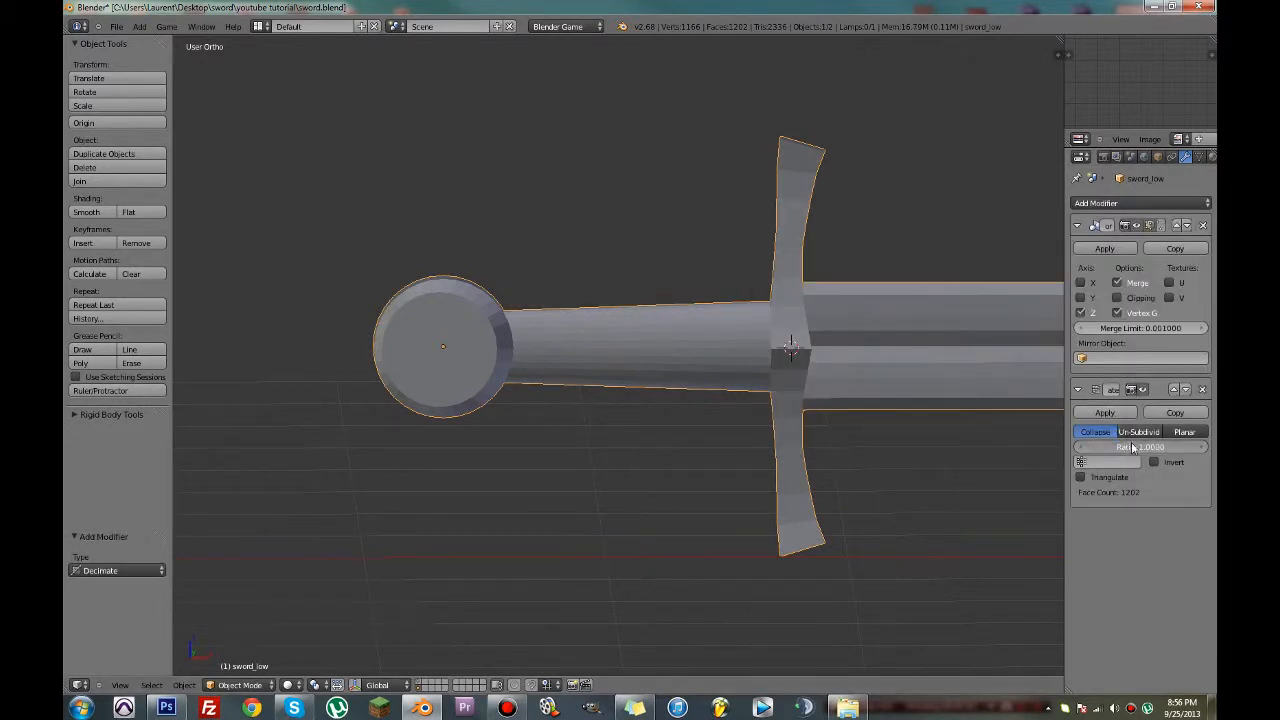
pyautogui.press('Return')
pyautogui.scroll(-6, 851, 340)
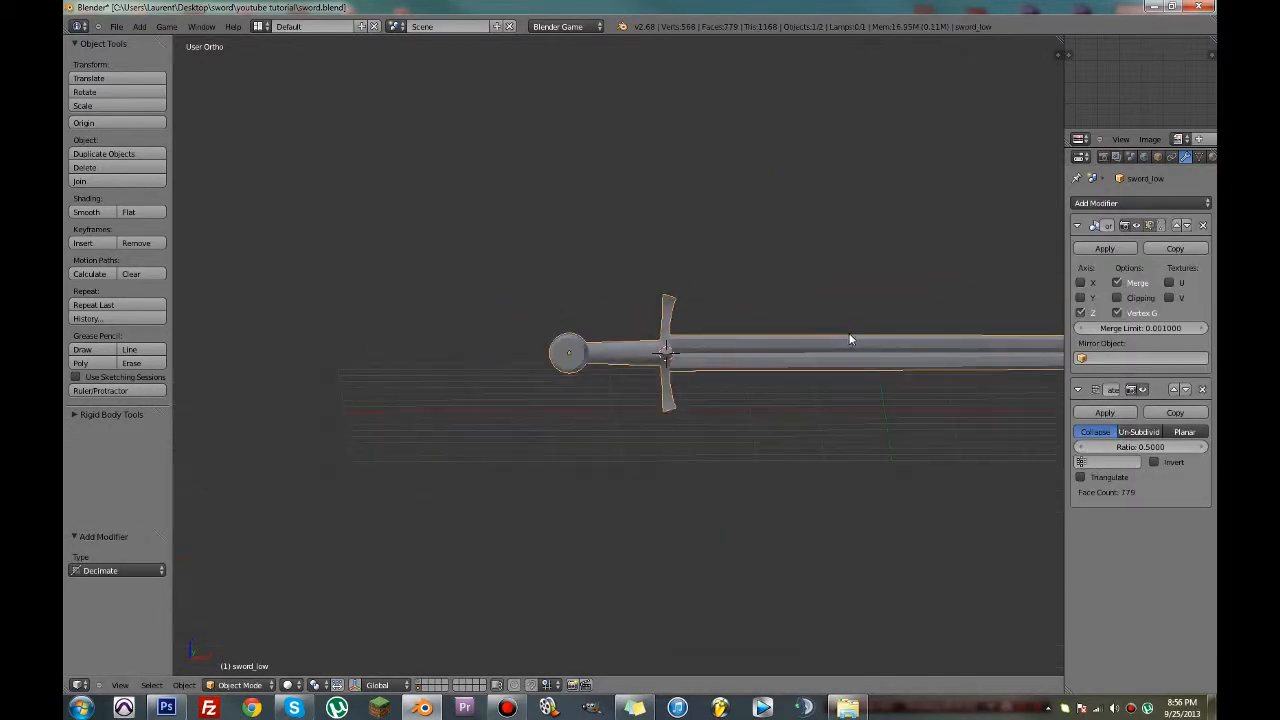
# Check the decimated sword in wireframe and solid shading and remove the Decimate modifier
pyautogui.press('Tab')
pyautogui.moveTo(851, 340); pyautogui.dragTo(750, 332, button='middle')
pyautogui.scroll(3, 750, 332)
pyautogui.press('Tab')
pyautogui.press('z')
pyautogui.moveTo(594, 317)
pyautogui.mouseDown(button='middle')
pyautogui.moveTo(551, 309)
pyautogui.moveTo(612, 304)
pyautogui.mouseUp(button='middle')
pyautogui.scroll(-8, 613, 304)
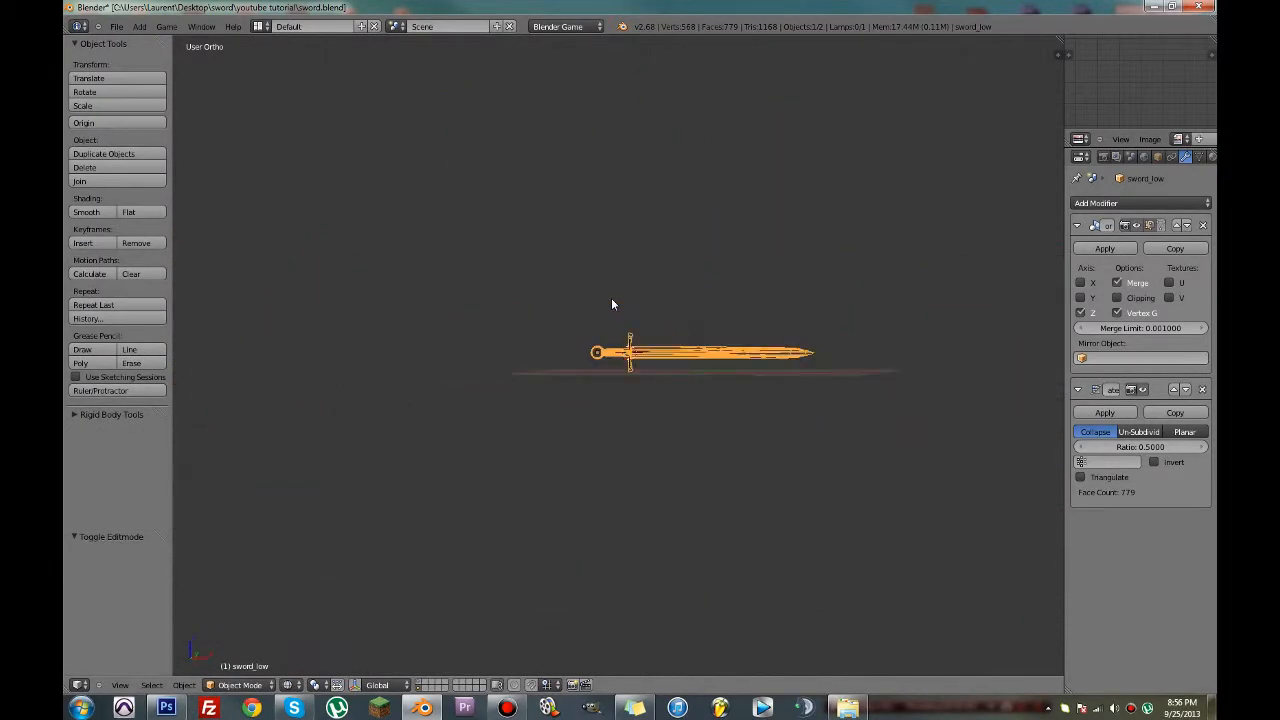
pyautogui.press('z')
pyautogui.scroll(4, 615, 302)
pyautogui.scroll(2, 881, 379)
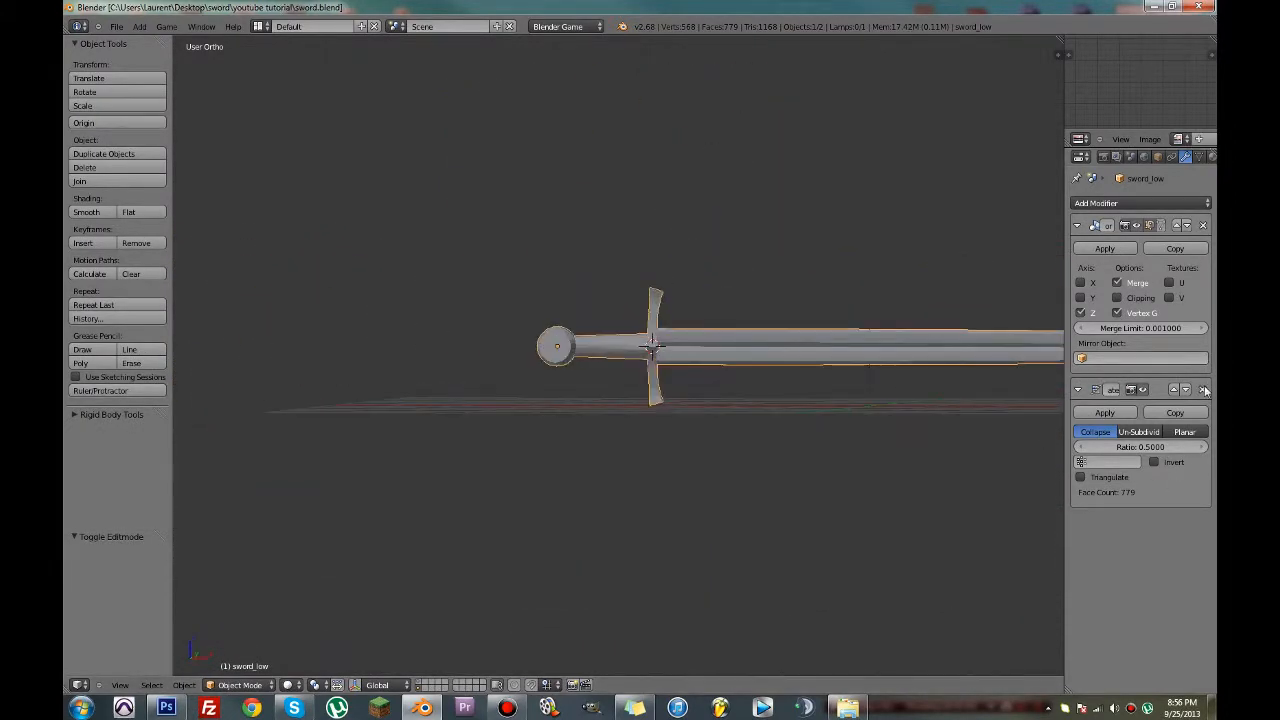
pyautogui.click(1204, 390)
# Examine the mesh topology of the handle and crossguard in edit mode for unneeded edge loops
pyautogui.scroll(8, 970, 384)
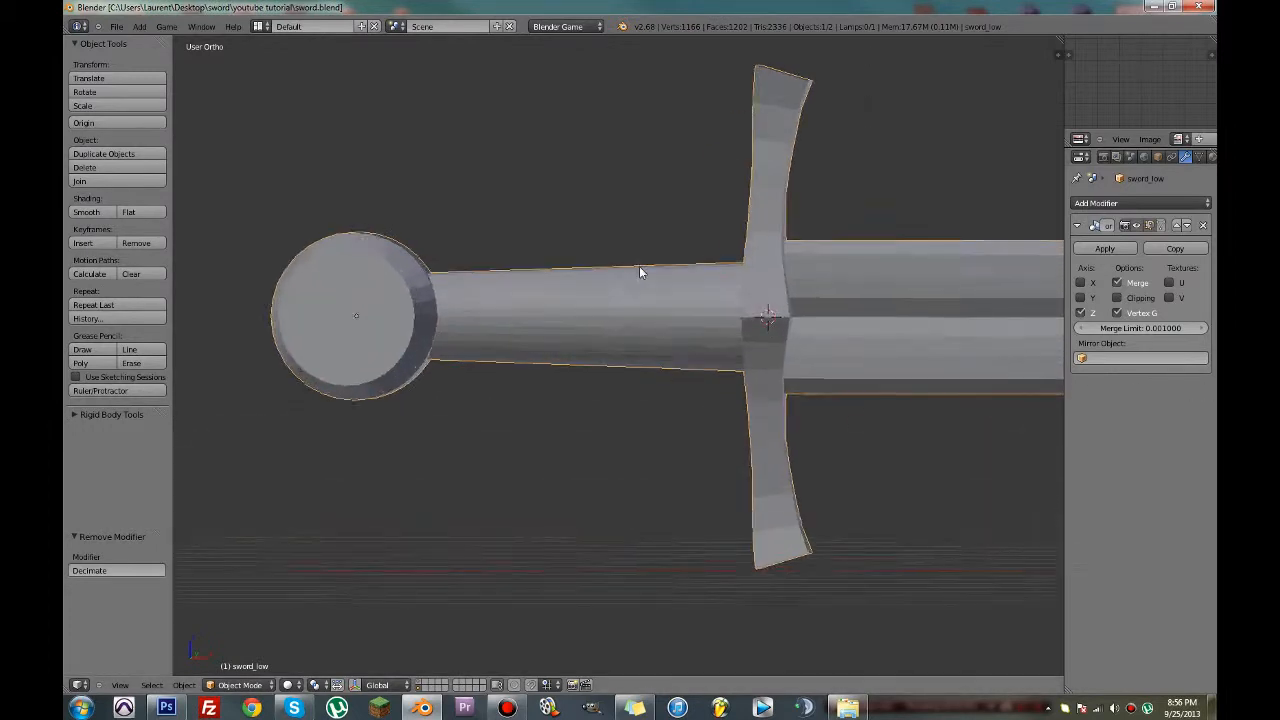
pyautogui.scroll(-4, 639, 266)
pyautogui.moveTo(680, 271); pyautogui.dragTo(582, 270, button='middle')
pyautogui.press('Tab')
pyautogui.scroll(4, 567, 277)
pyautogui.scroll(8, 582, 270)
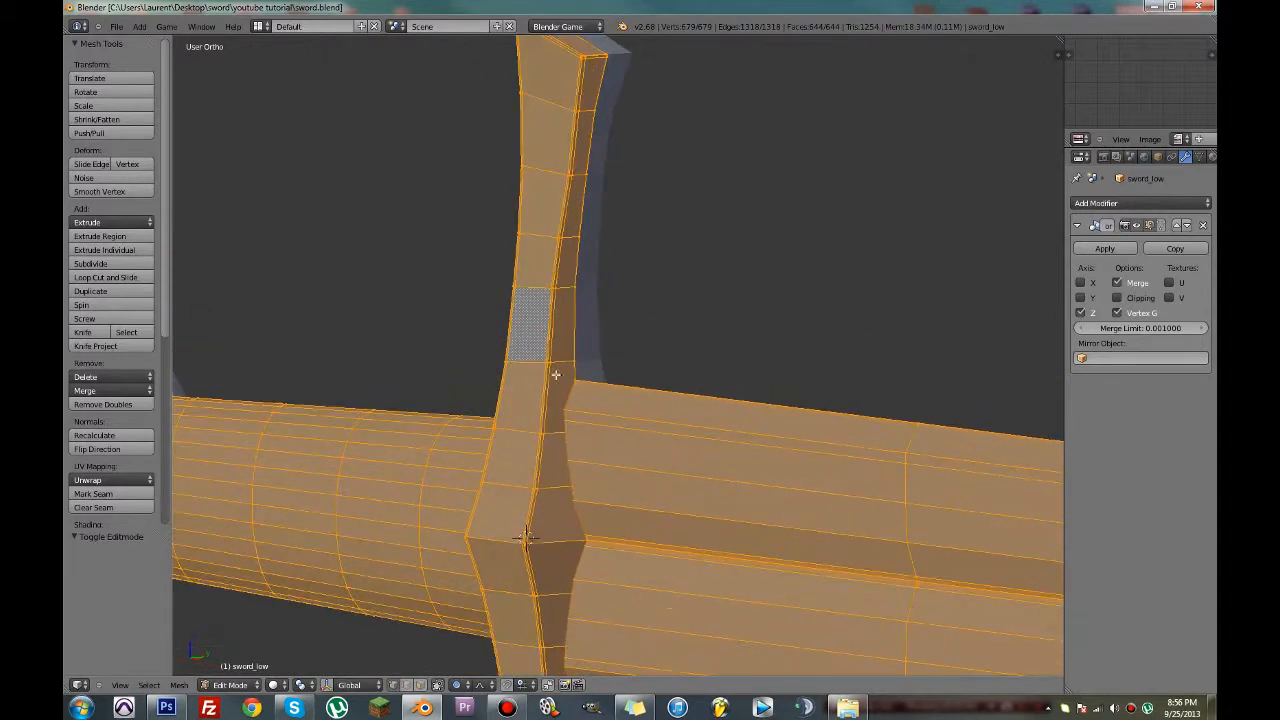
pyautogui.scroll(-7, 565, 303)
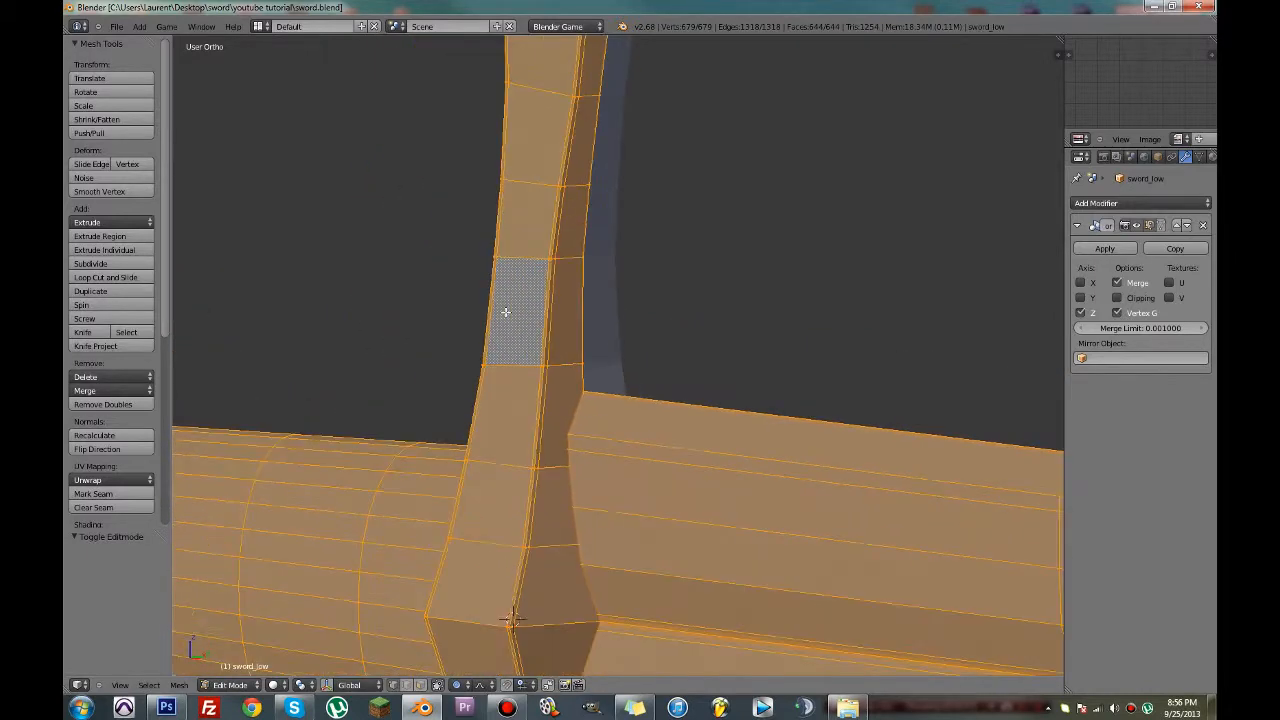
pyautogui.moveTo(616, 226); pyautogui.dragTo(656, 182, button='middle')
# Save the scene over the existing sword.blend file
pyautogui.hotkey('ctrl', 's')
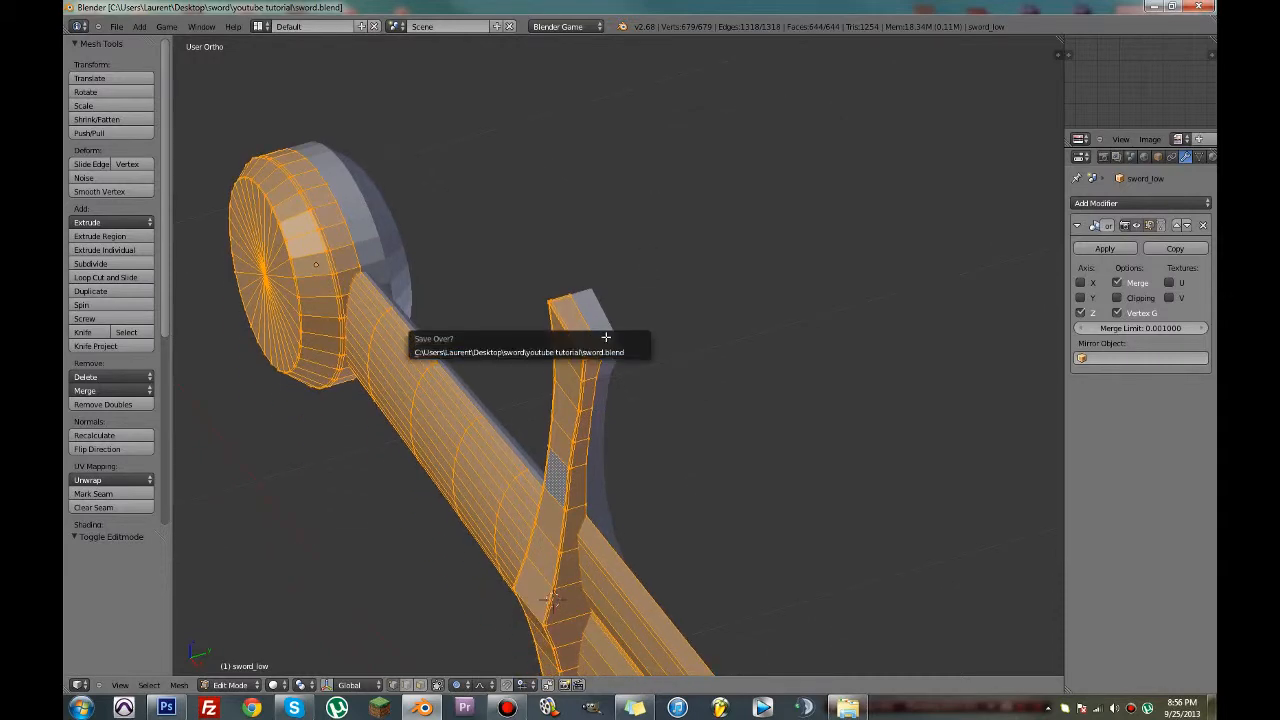
pyautogui.click(603, 351)
pyautogui.moveTo(592, 348); pyautogui.dragTo(624, 295, button='middle')
pyautogui.hotkey('ctrl', 's')
pyautogui.click(625, 295)
# Delete the edge loop on the handle that lies closest to the crossguard
pyautogui.moveTo(905, 346); pyautogui.dragTo(937, 346, button='middle')
pyautogui.press('Tab')
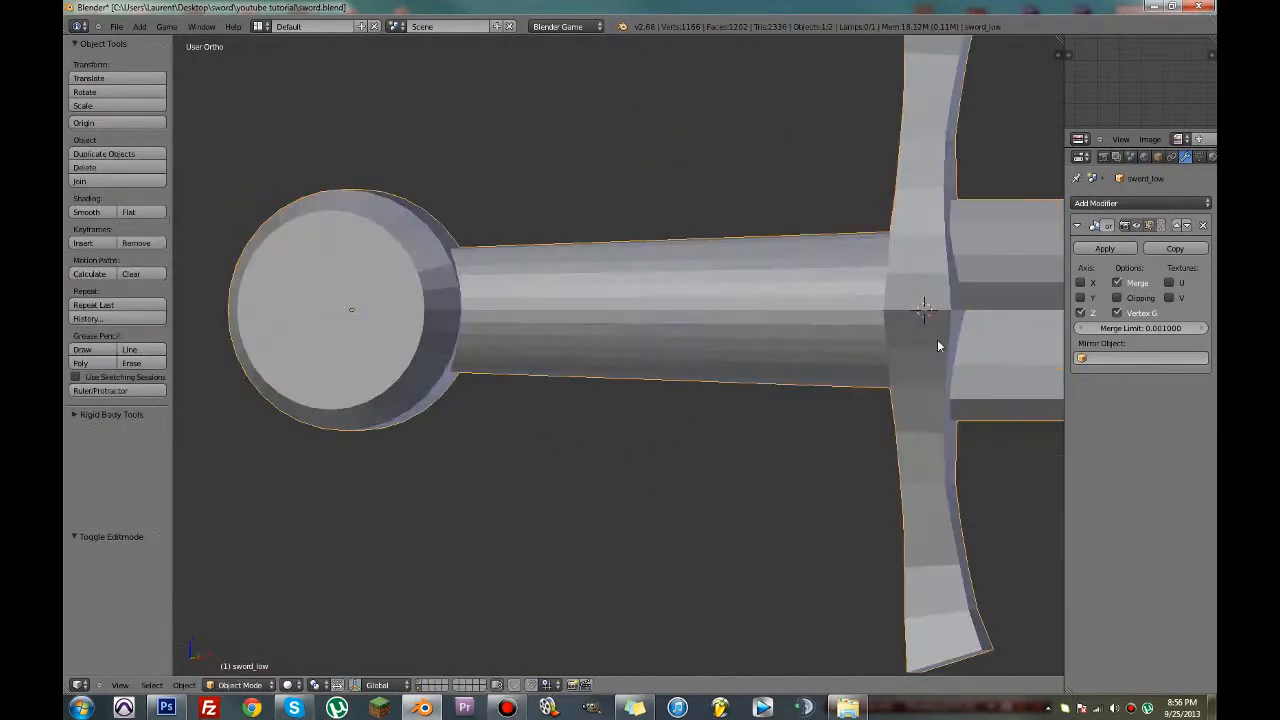
pyautogui.scroll(-1, 937, 346)
pyautogui.moveTo(757, 330); pyautogui.dragTo(692, 319, button='middle')
pyautogui.press('Tab')
pyautogui.keyDown('alt'); pyautogui.rightClick(772, 307); pyautogui.keyUp('alt')
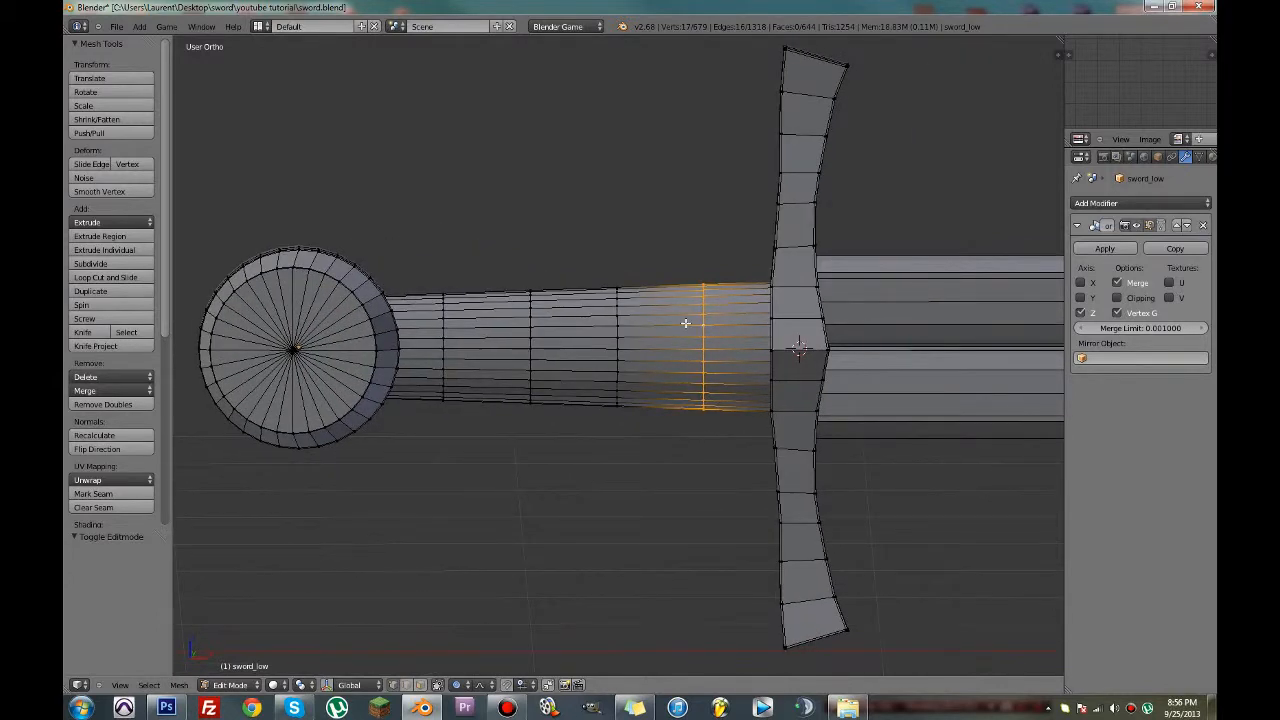
pyautogui.press('x')
pyautogui.click(665, 486)
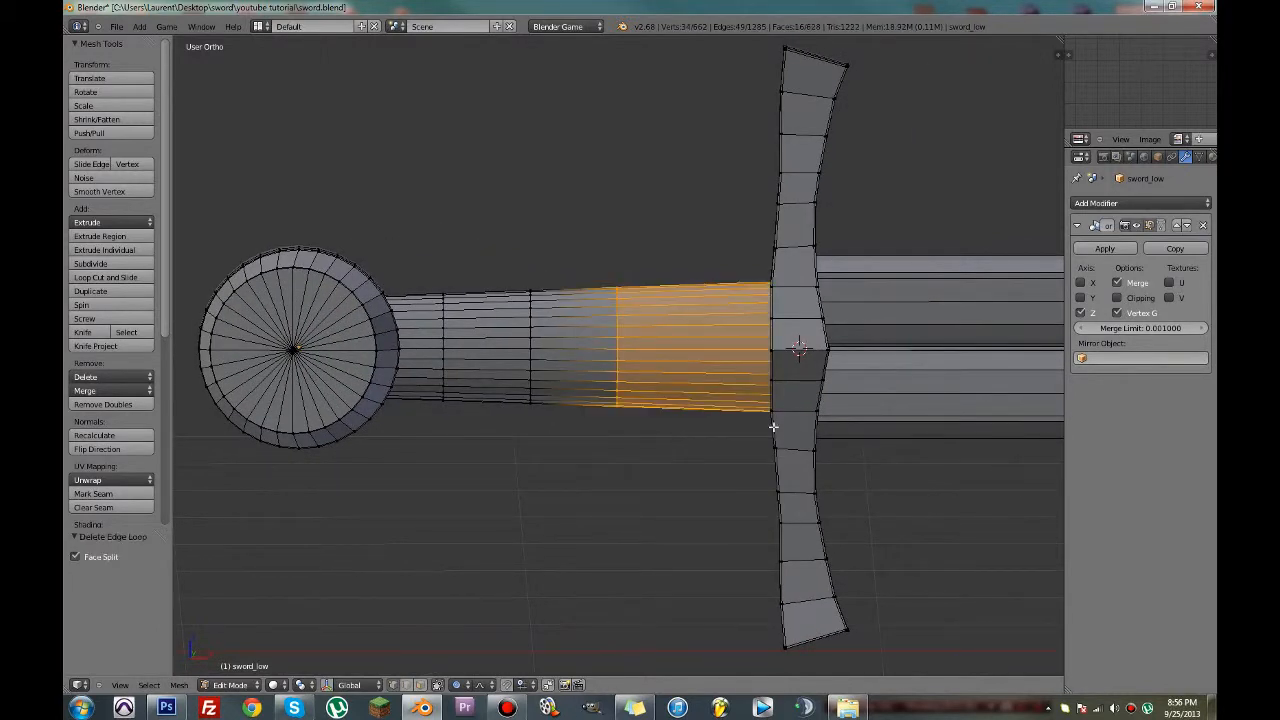
# Turn on the on-screen display of pressed keys in the 3D view
pyautogui.press('n')
pyautogui.scroll(-10, 993, 577)
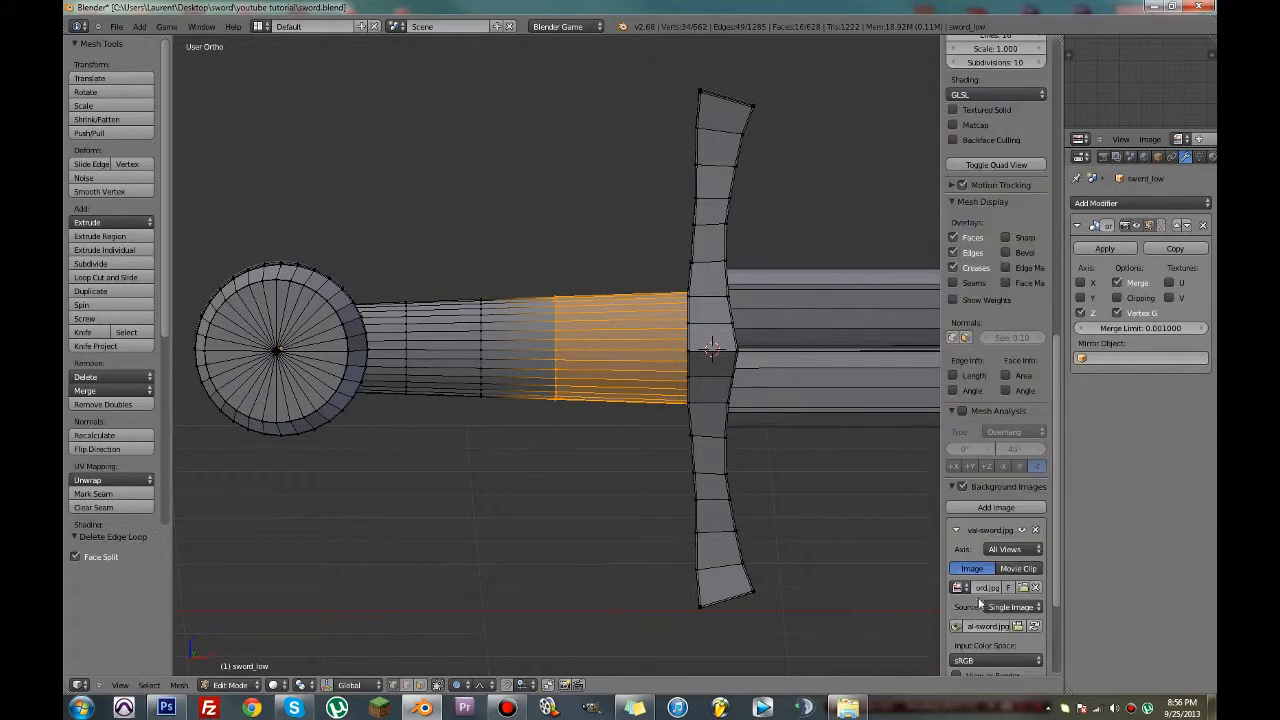
pyautogui.press('n')
# Delete the three remaining intermediate edge loops along the handle
pyautogui.scroll(3, 557, 357)
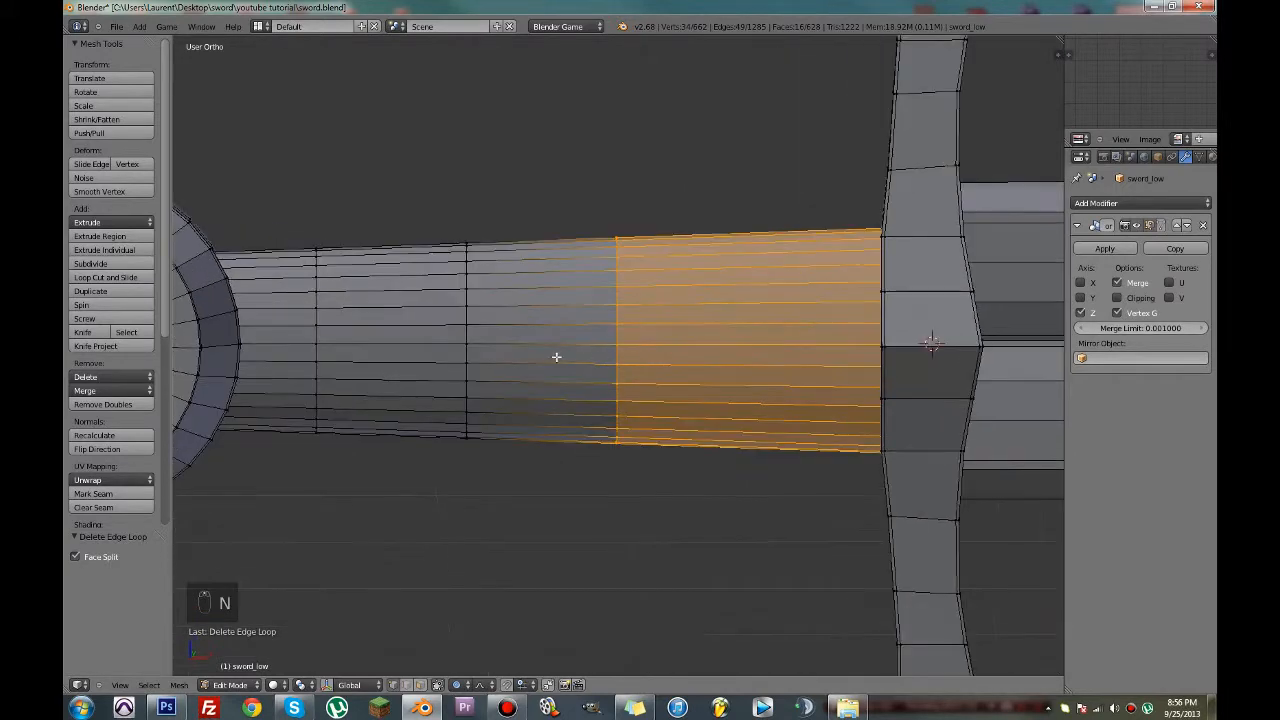
pyautogui.keyDown('alt'); pyautogui.rightClick(619, 354); pyautogui.keyUp('alt')
pyautogui.press('x')
pyautogui.click(600, 356)
pyautogui.keyDown('alt'); pyautogui.rightClick(466, 349); pyautogui.keyUp('alt')
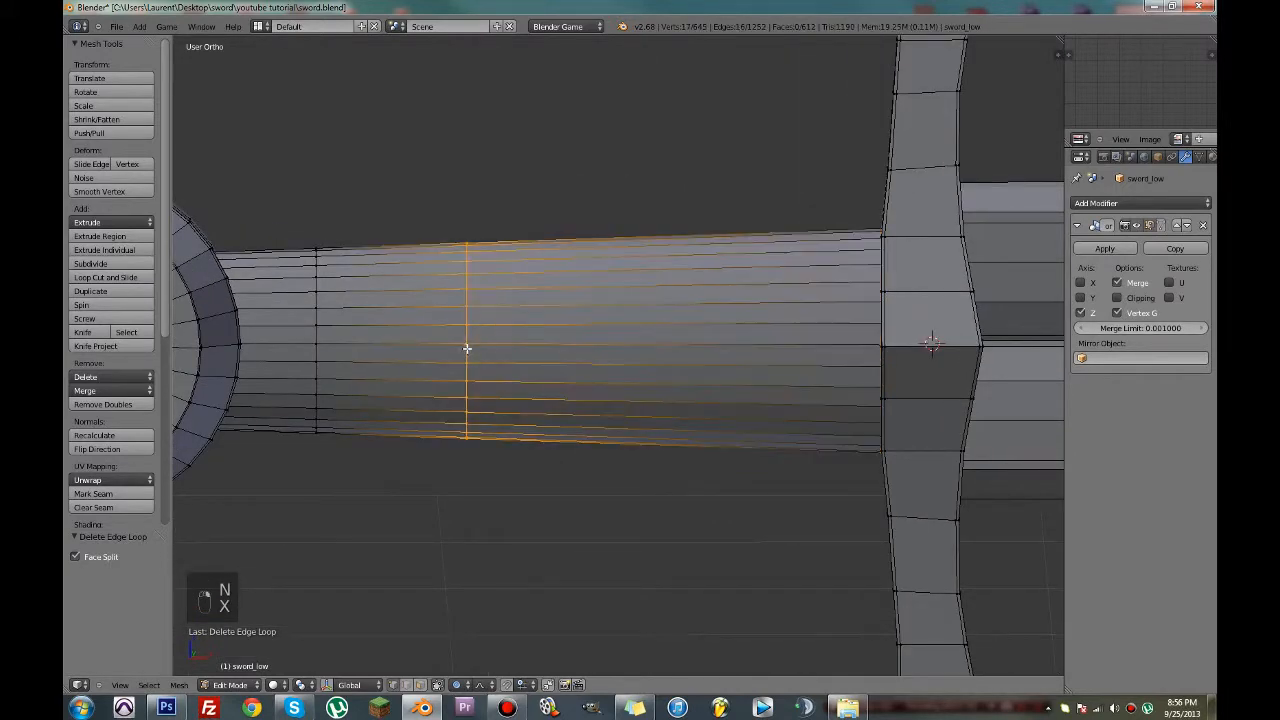
pyautogui.press('x')
pyautogui.click(467, 349)
pyautogui.keyDown('alt'); pyautogui.rightClick(317, 346); pyautogui.keyUp('alt')
pyautogui.press('x')
pyautogui.click(317, 347)
# Delete the two redundant edge loops bordering the pommel's bevelled rim and save the file
pyautogui.keyDown('shift'); pyautogui.moveTo(362, 344); pyautogui.dragTo(694, 379, button='middle'); pyautogui.keyUp('shift')
pyautogui.moveTo(581, 336); pyautogui.dragTo(477, 280, button='middle')
pyautogui.keyDown('alt'); pyautogui.rightClick(483, 272); pyautogui.keyUp('alt')
pyautogui.press('x')
pyautogui.click(485, 268)
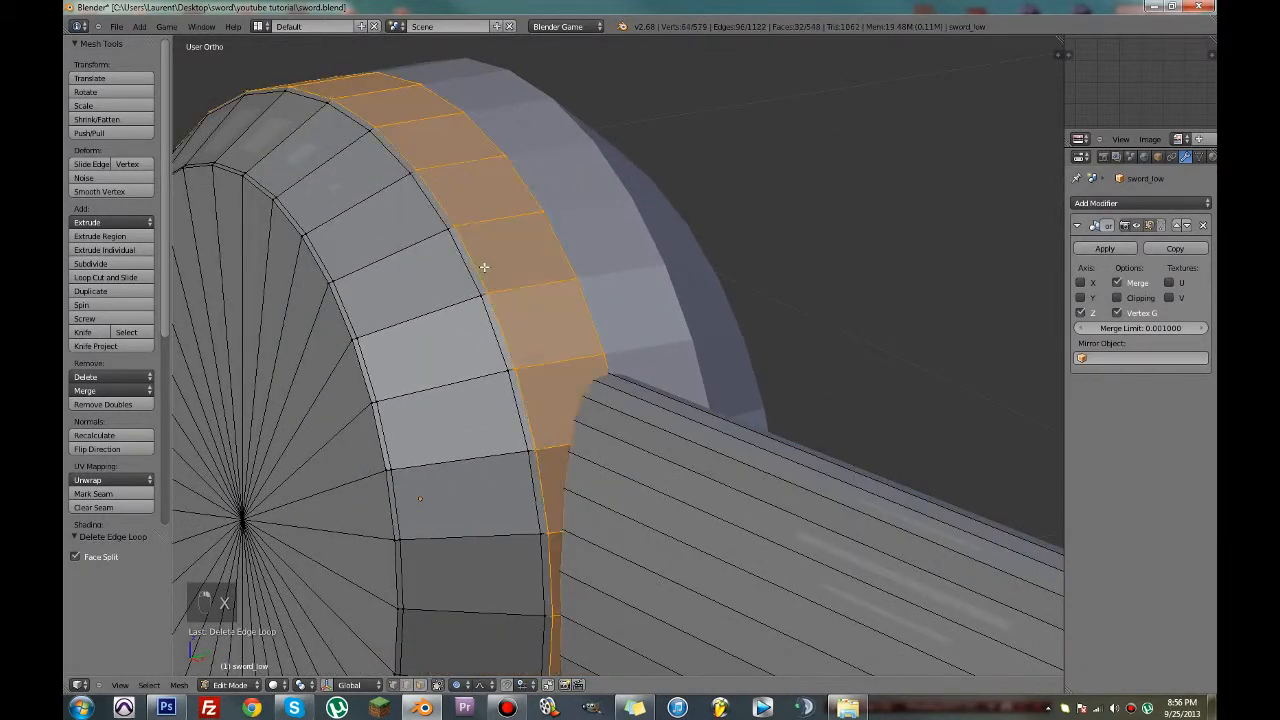
pyautogui.keyDown('alt'); pyautogui.rightClick(340, 306); pyautogui.keyUp('alt')
pyautogui.press('x')
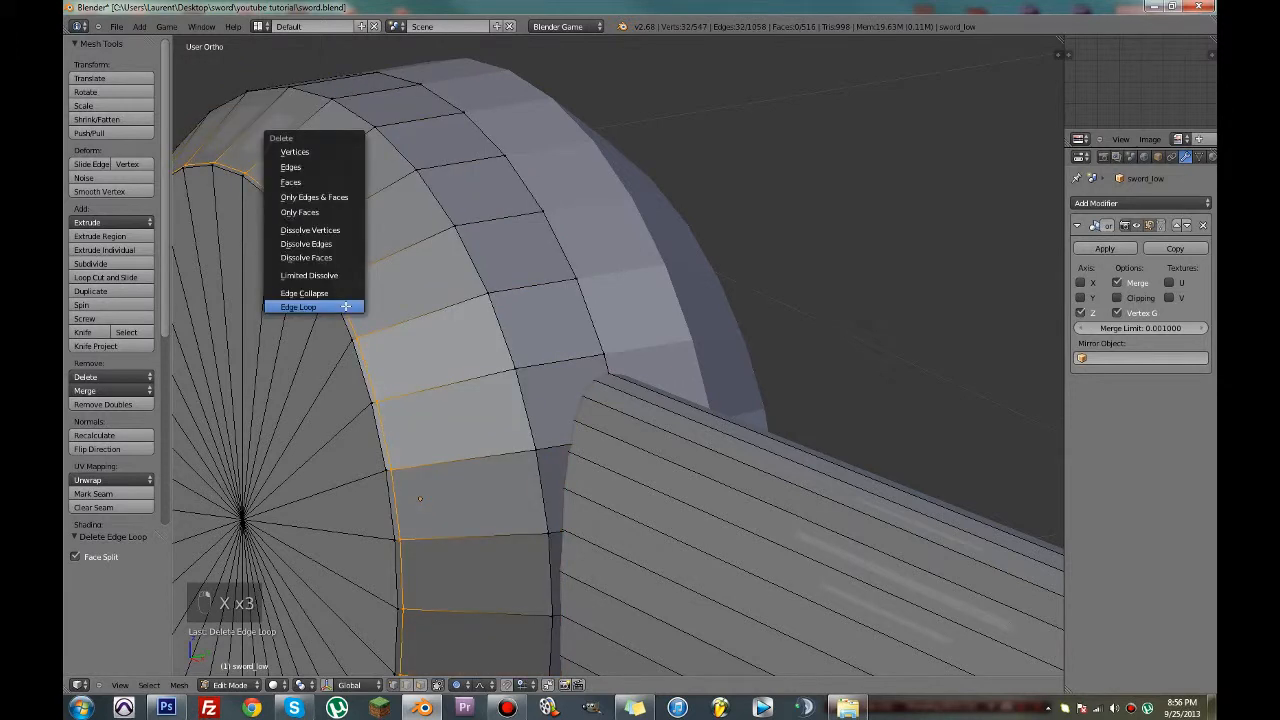
pyautogui.click(346, 306)
pyautogui.hotkey('ctrl', 's')
# Delete the centre vertex of the pommel's flat cap together with its triangle fan
pyautogui.moveTo(346, 300); pyautogui.dragTo(487, 274, button='middle')
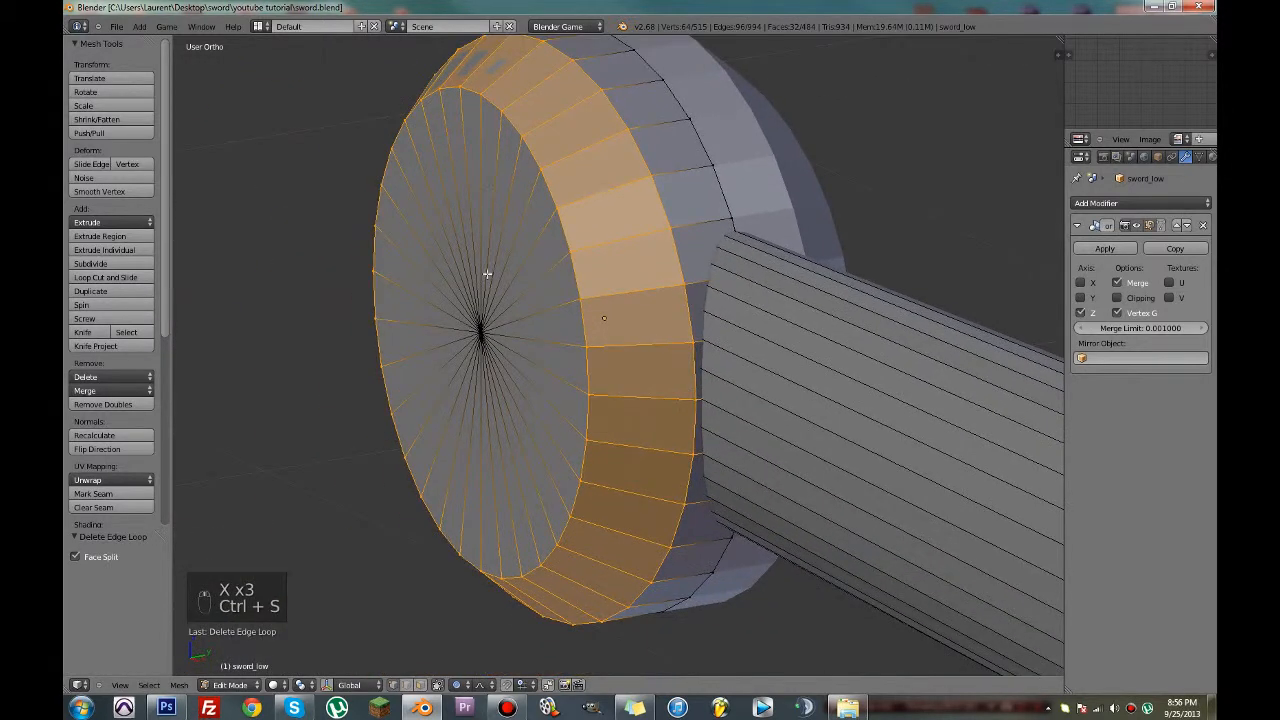
pyautogui.press('c')
pyautogui.press('a')
pyautogui.press('c')
pyautogui.click(480, 325)
pyautogui.press('x')
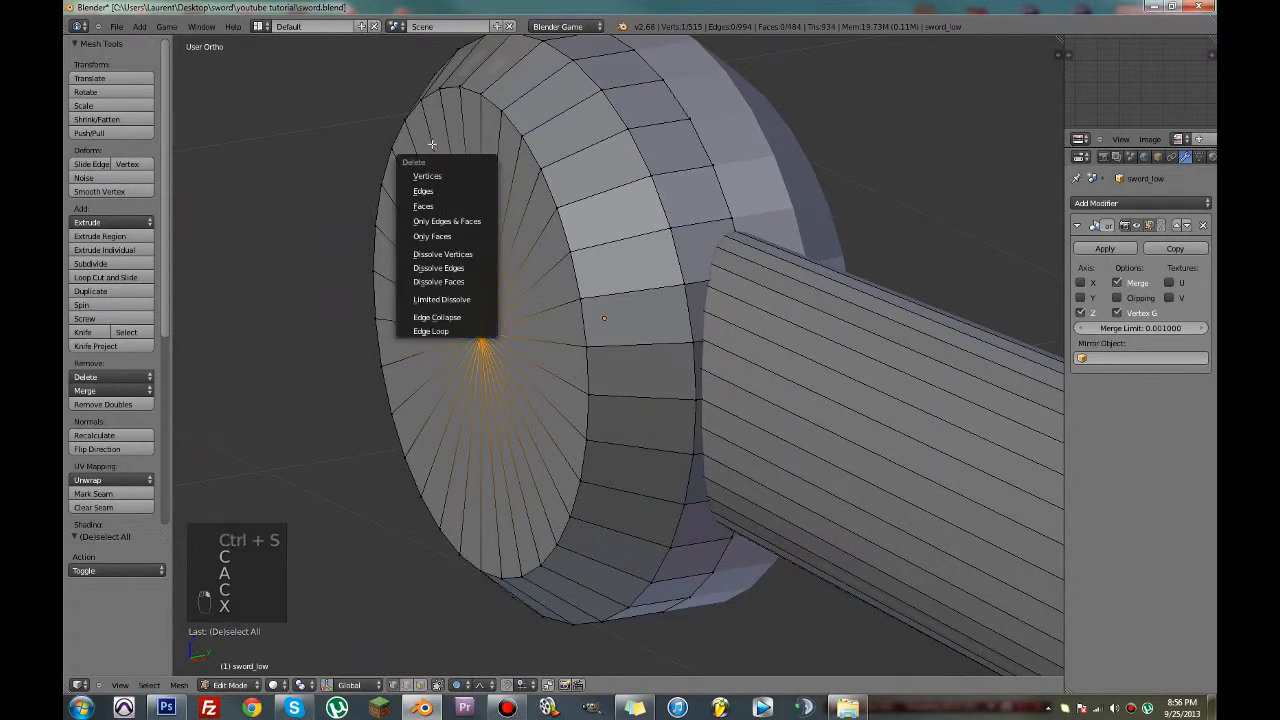
pyautogui.click(475, 172)
# Fill the open loop on the pommel's cap with a single face and save the file
pyautogui.keyDown('alt'); pyautogui.rightClick(538, 170); pyautogui.keyUp('alt')
pyautogui.moveTo(548, 183); pyautogui.dragTo(588, 198, button='middle')
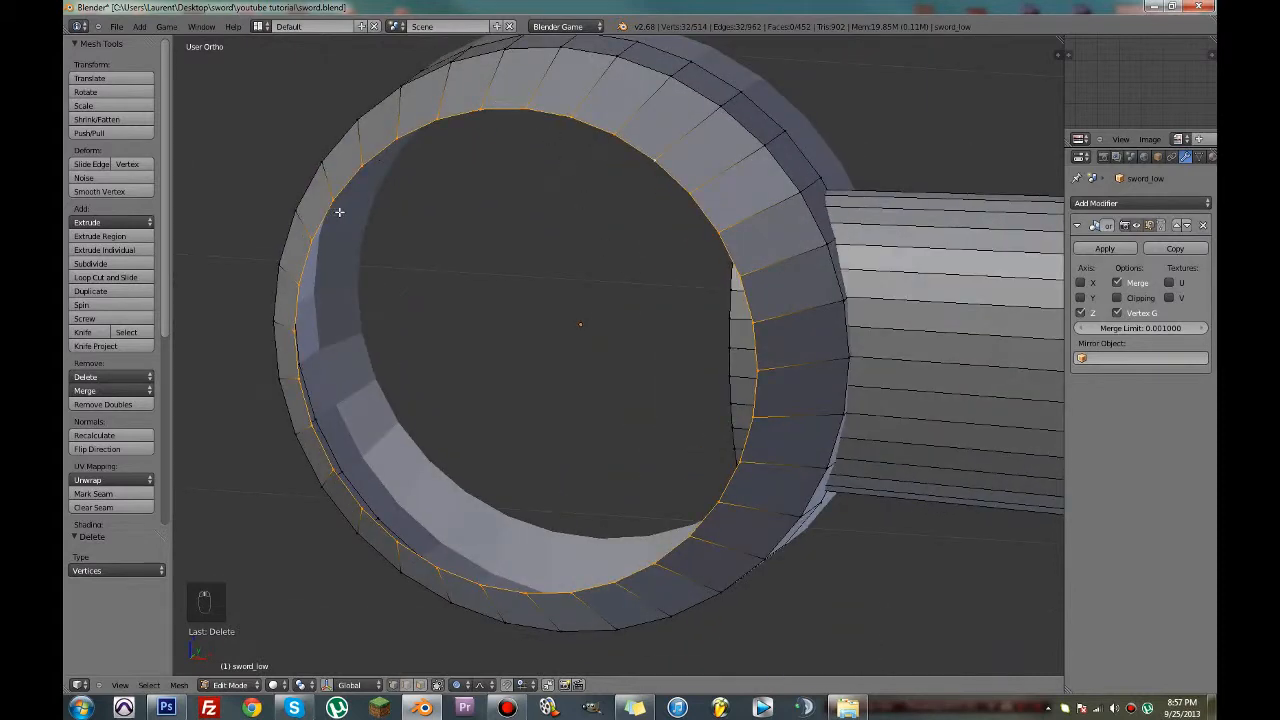
pyautogui.rightClick(420, 121)
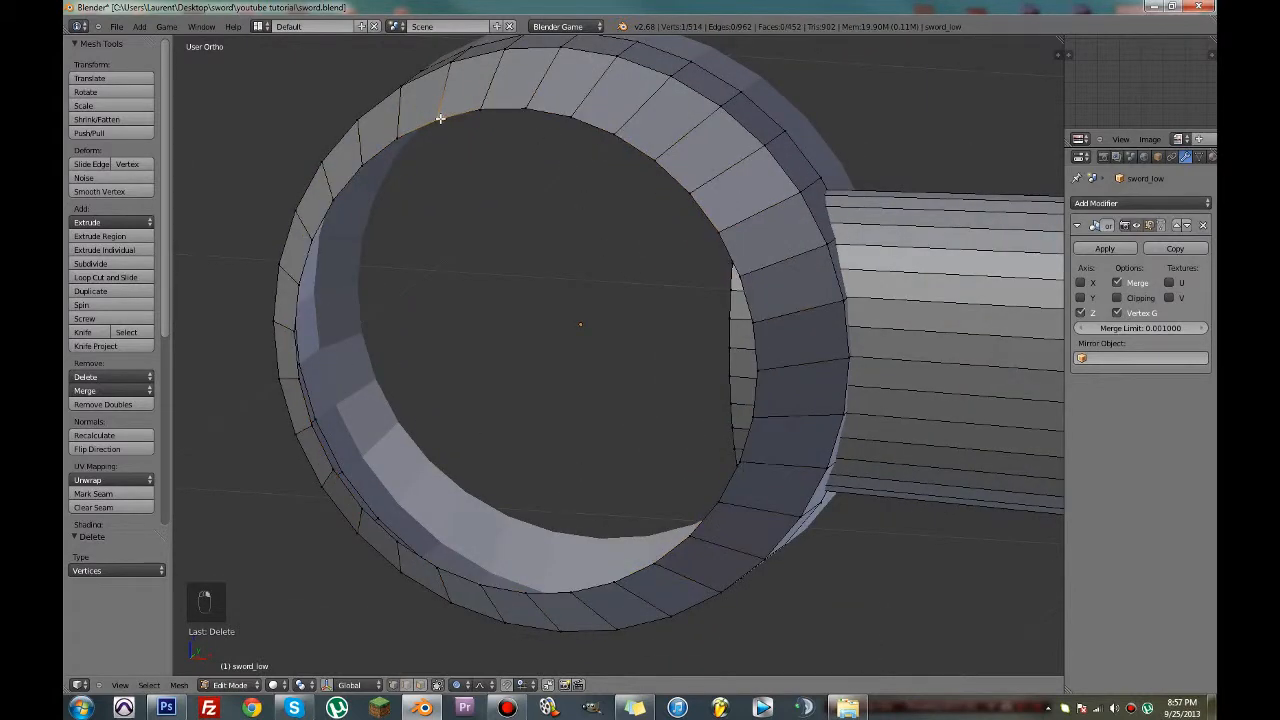
pyautogui.press('g')
pyautogui.press('space')
pyautogui.press('alt')
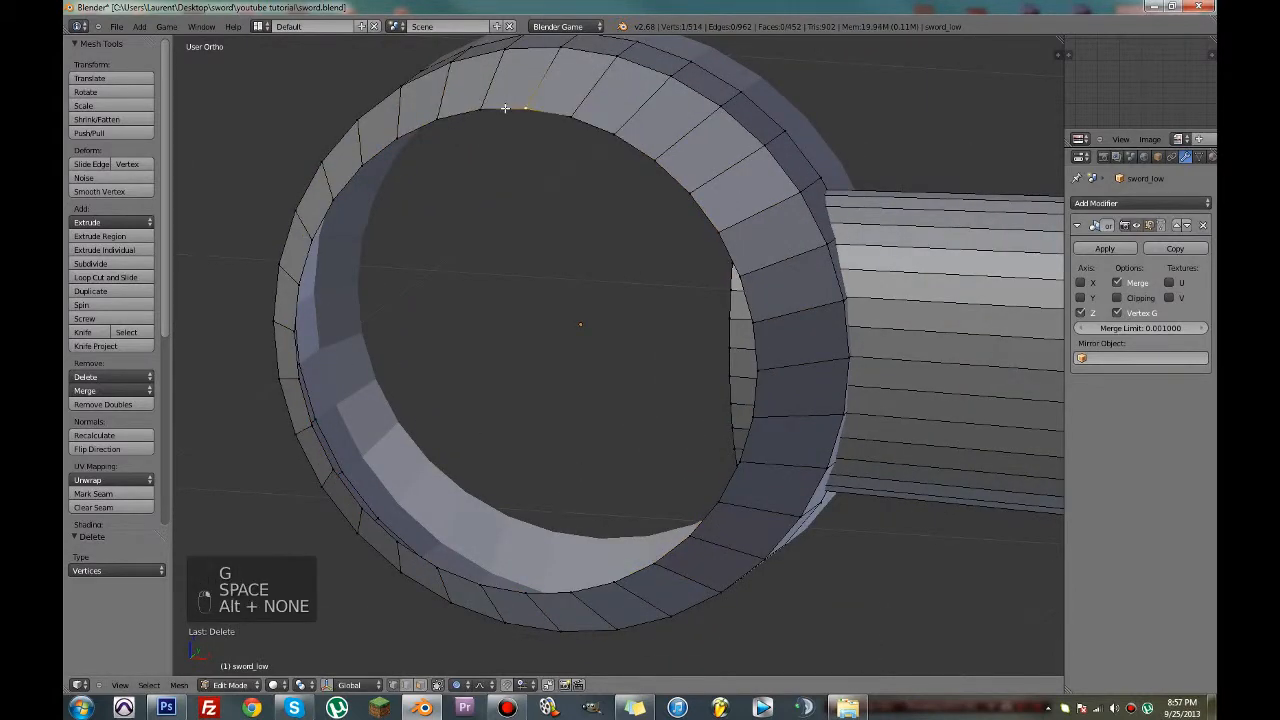
pyautogui.keyDown('alt'); pyautogui.rightClick(505, 108); pyautogui.keyUp('alt')
pyautogui.moveTo(534, 129); pyautogui.dragTo(743, 263, button='middle')
pyautogui.press('f')
pyautogui.hotkey('ctrl', 's')
pyautogui.click(692, 219)
# Delete every second edge loop crossing the pommel's rim and save the file
pyautogui.press('Tab')
pyautogui.scroll(-5, 690, 245)
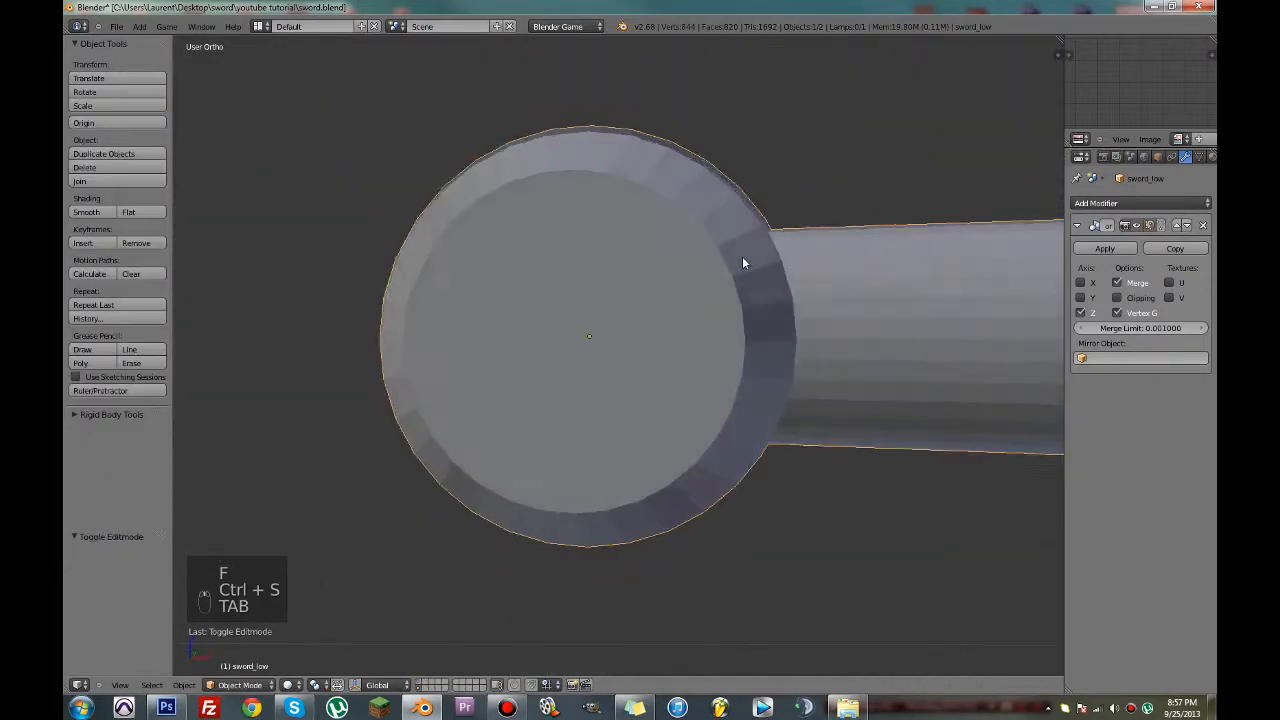
pyautogui.press('Tab')
pyautogui.rightClick(588, 155)
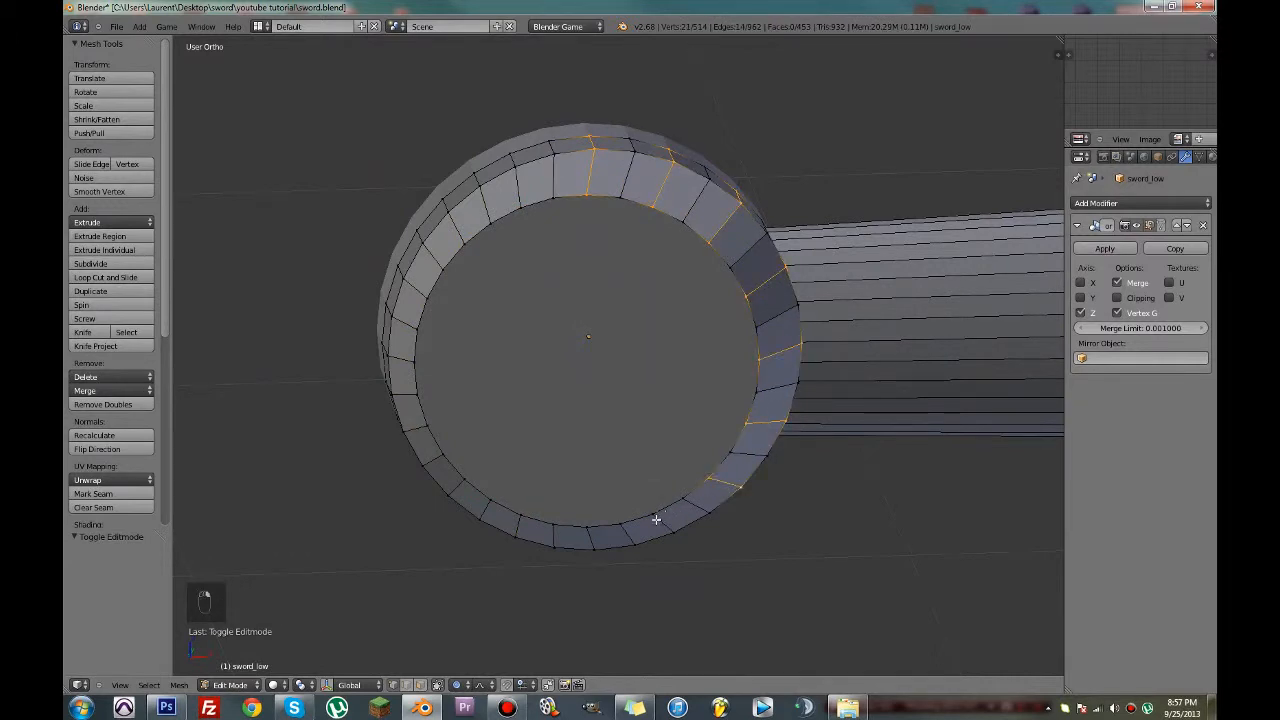
pyautogui.keyDown('alt'); pyautogui.keyDown('shift'); pyautogui.rightClick(596, 531); pyautogui.keyUp('shift'); pyautogui.keyUp('alt')
pyautogui.hotkey('ctrl', 'z')
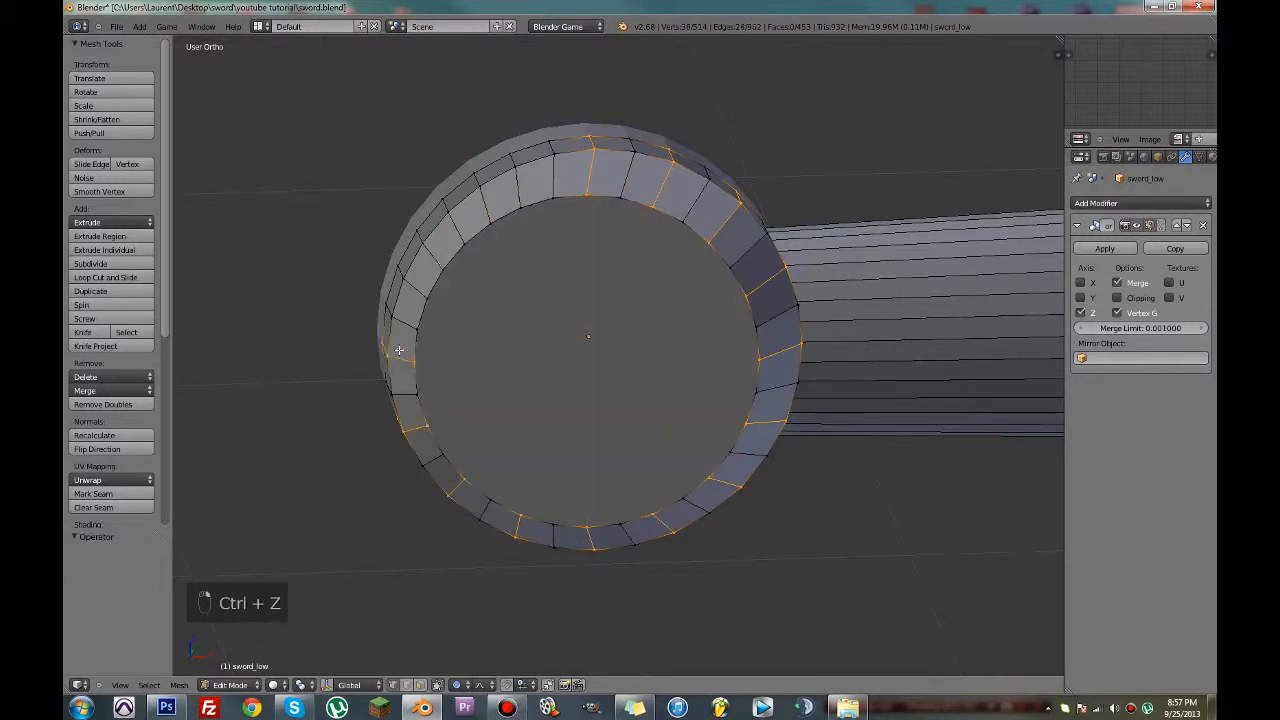
pyautogui.press('x')
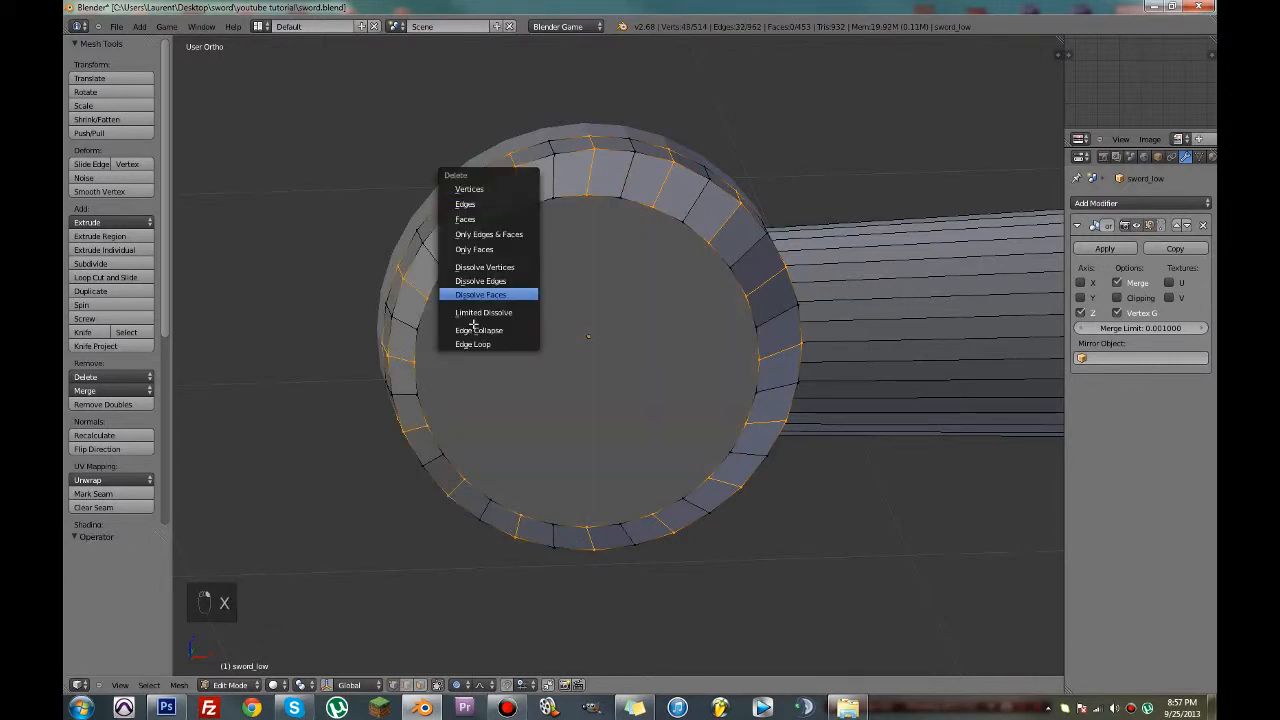
pyautogui.click(472, 331)
pyautogui.hotkey('ctrl', 'z')
pyautogui.press('x')
pyautogui.click(474, 355)
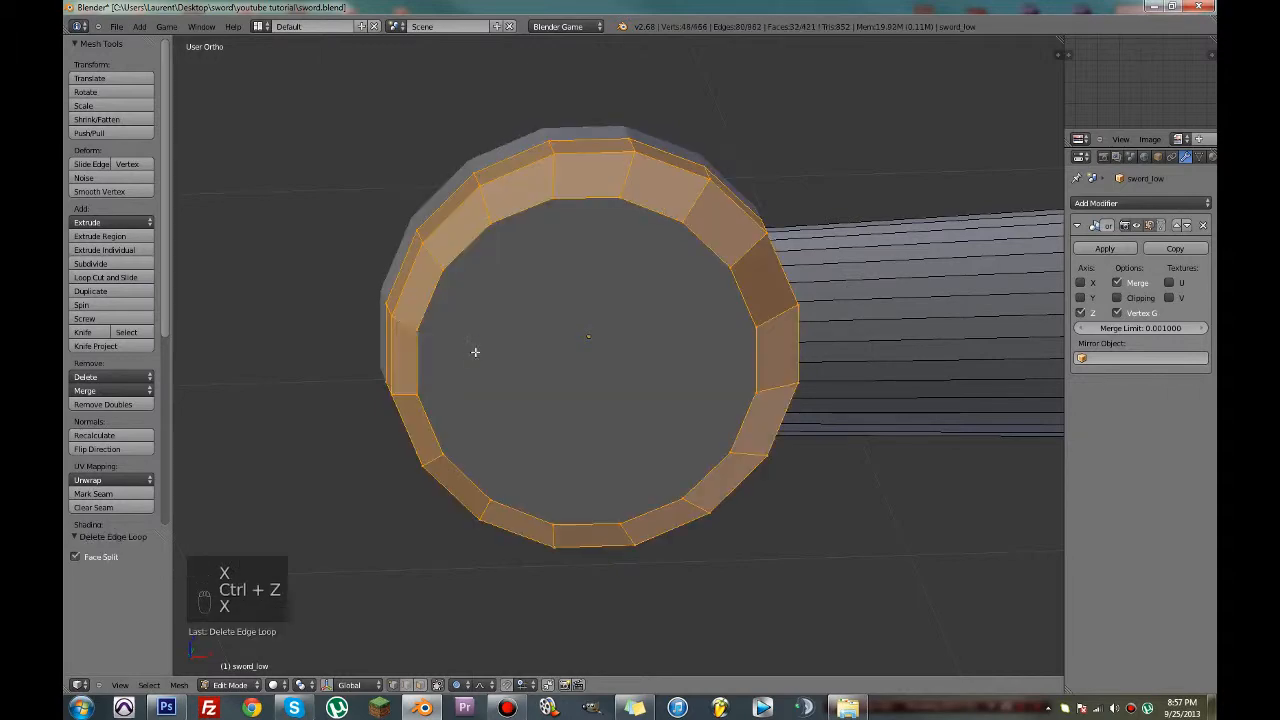
pyautogui.hotkey('ctrl', 's')
pyautogui.moveTo(606, 331); pyautogui.dragTo(787, 177, button='middle')
pyautogui.hotkey('ctrl', 's')
# Turn on Clipping in the Mirror modifier, test-moving the handle edge at the mirror seam
pyautogui.click(604, 306)
pyautogui.press('z')
pyautogui.press('z')
pyautogui.rightClick(736, 178)
pyautogui.press('g')
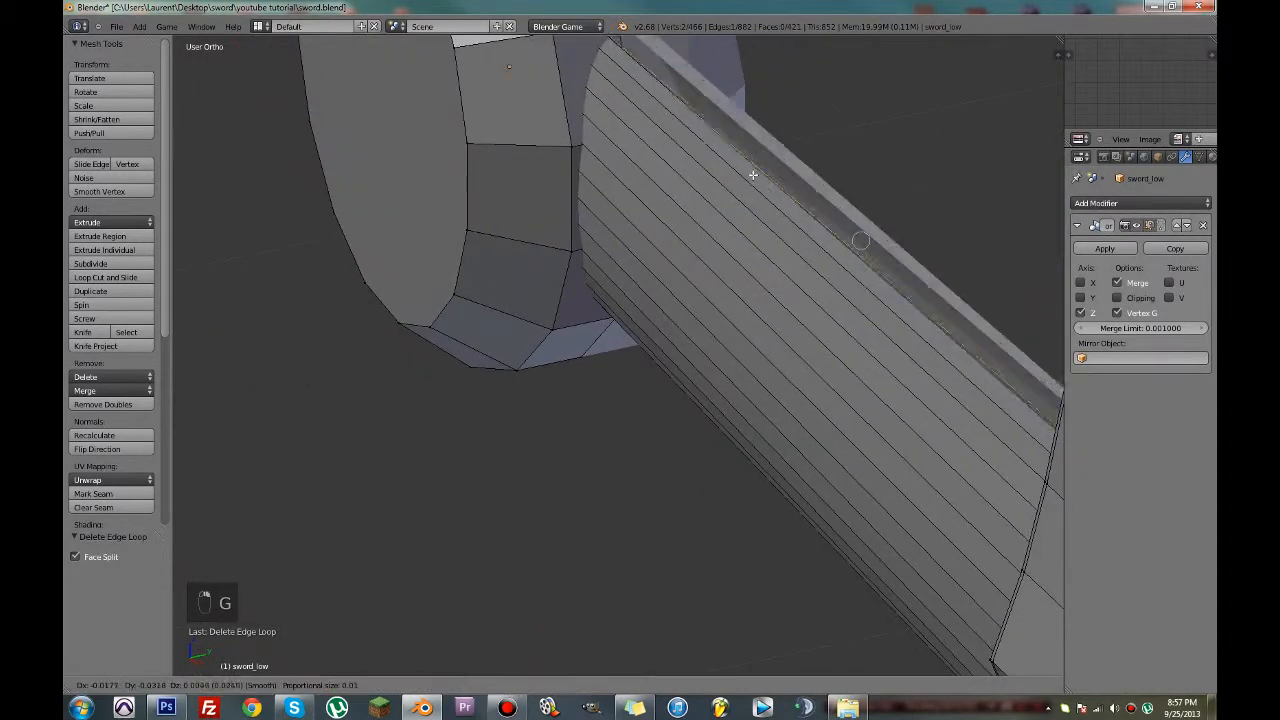
pyautogui.rightClick(800, 110)
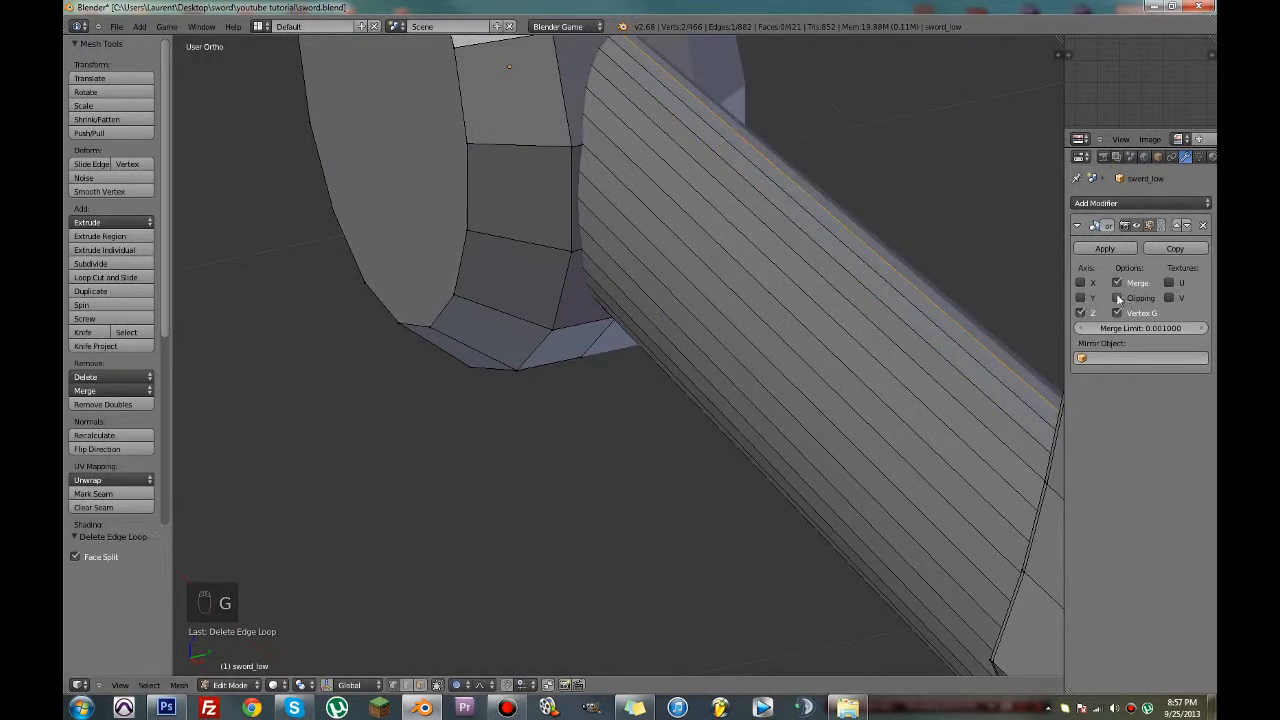
pyautogui.press('g')
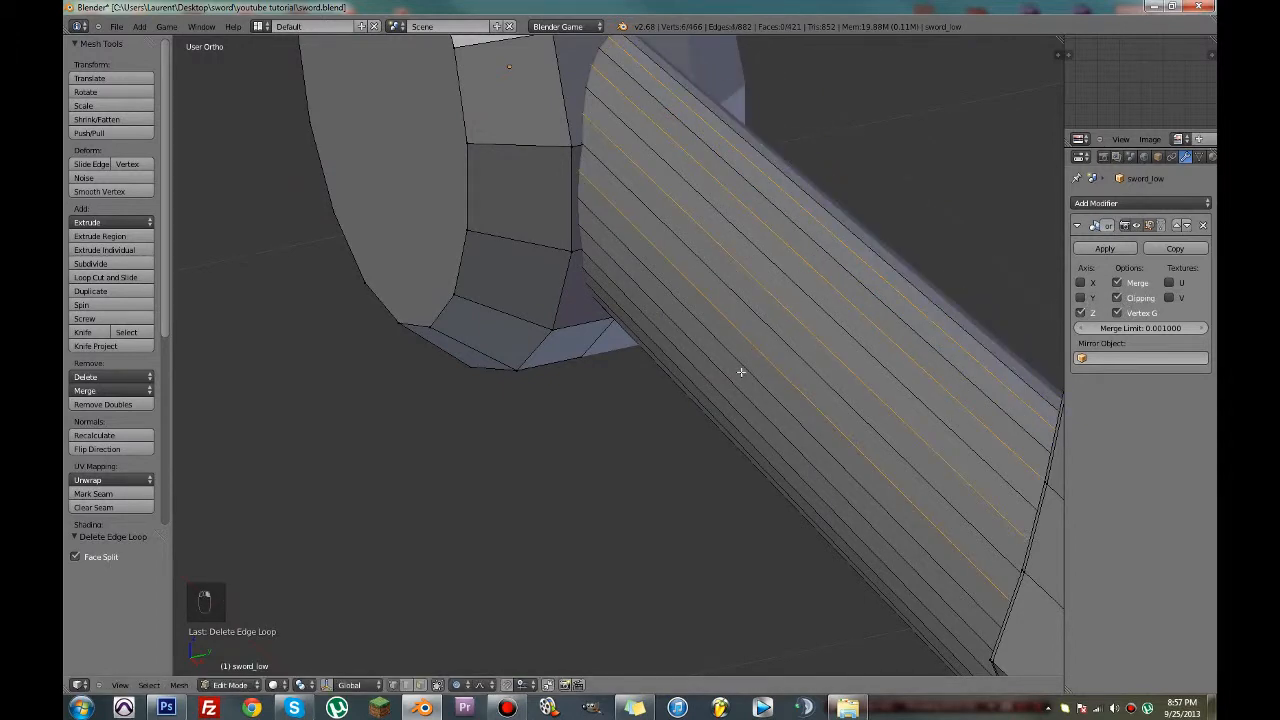
# Delete every second lengthwise edge loop around the handle and save the file
pyautogui.moveTo(710, 402); pyautogui.dragTo(782, 267, button='middle')
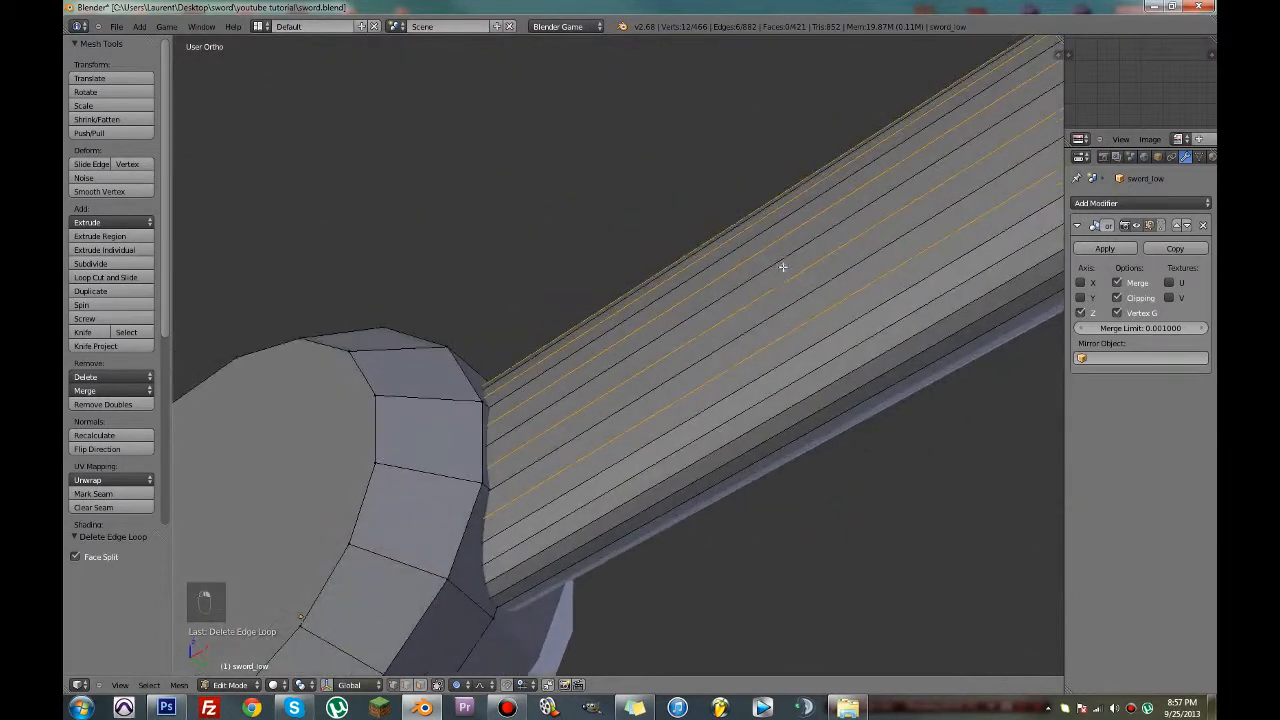
pyautogui.press('x')
pyautogui.click(846, 435)
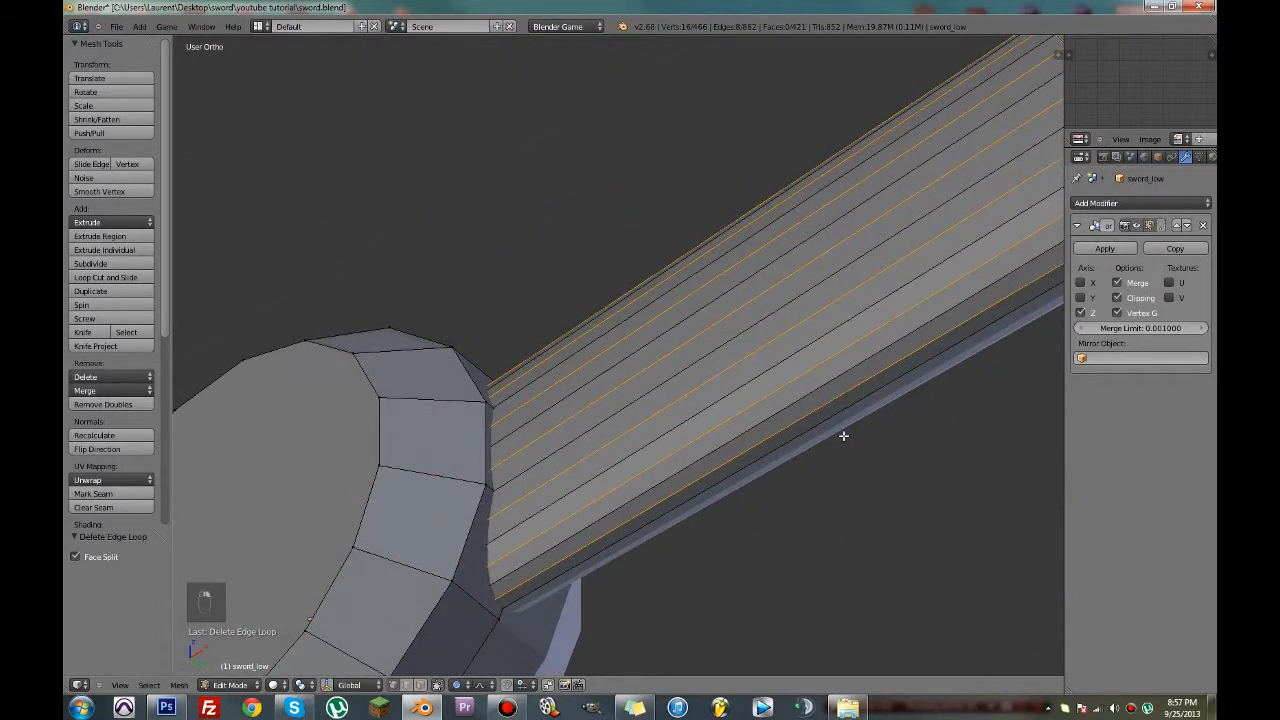
pyautogui.hotkey('ctrl', 's')
pyautogui.click(843, 434)
pyautogui.moveTo(843, 434); pyautogui.dragTo(522, 454, button='middle')
pyautogui.scroll(-4, 872, 511)
pyautogui.press('Tab')
pyautogui.hotkey('ctrl', 's')
pyautogui.press('Tab')
# Delete the redundant edge loop running beside the crossguard's blade-side edge as an edge loop, not as an edge collapse
pyautogui.moveTo(522, 454); pyautogui.dragTo(603, 425, button='middle')
pyautogui.scroll(6, 714, 286)
pyautogui.keyDown('alt'); pyautogui.rightClick(755, 232); pyautogui.keyUp('alt')
pyautogui.press('x')
pyautogui.click(748, 230)
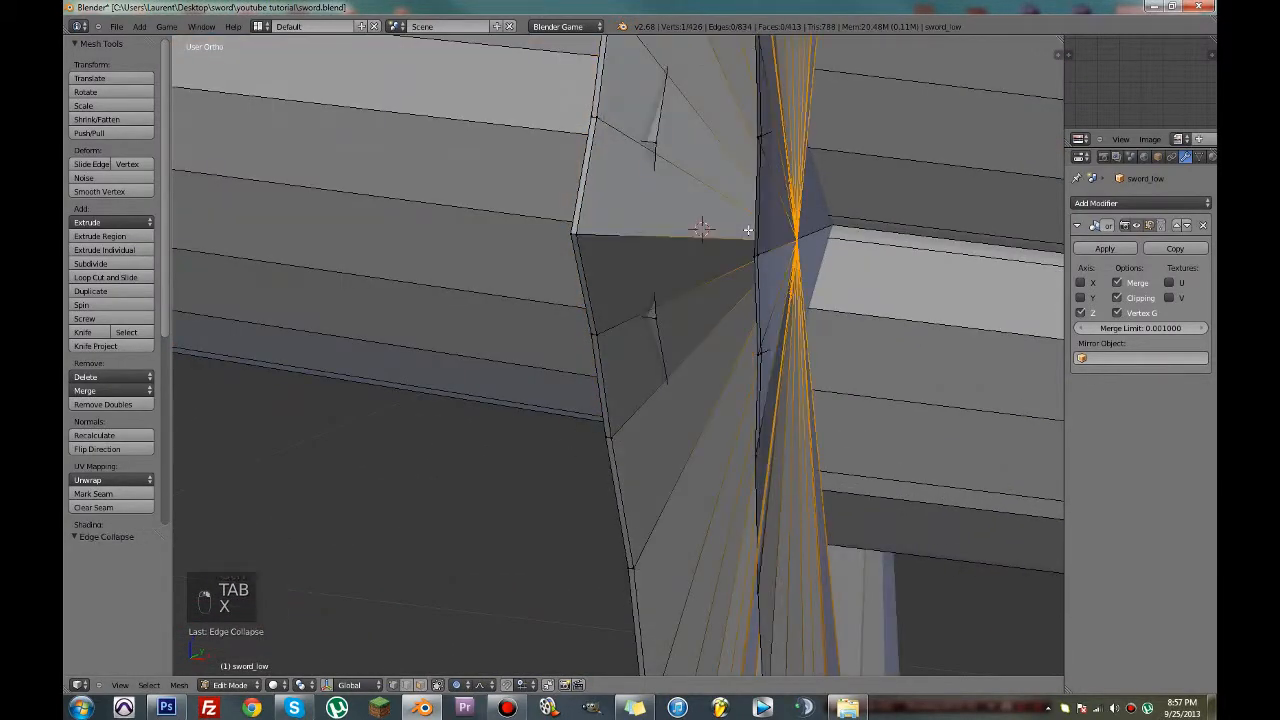
pyautogui.hotkey('ctrl', 'z')
pyautogui.press('x')
pyautogui.click(746, 229)
pyautogui.hotkey('ctrl', 'z')
pyautogui.press('x')
pyautogui.click(742, 236)
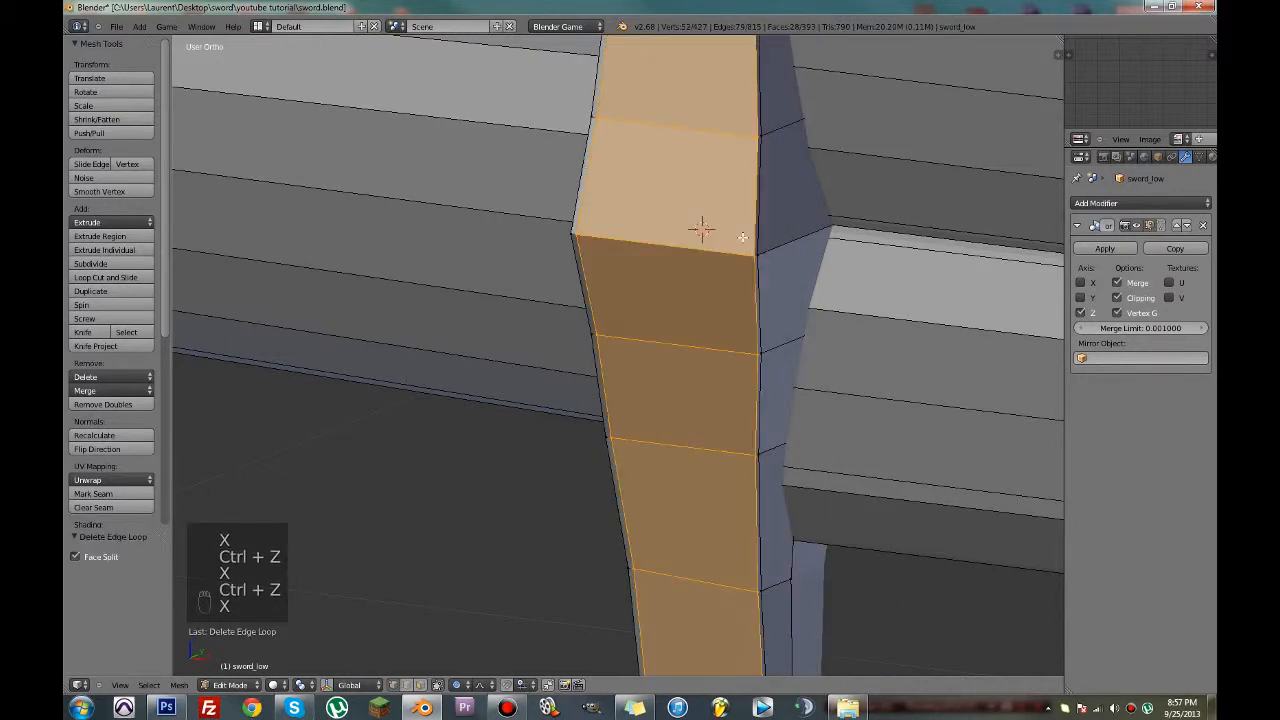
# Delete the remaining closely spaced edge loops along the crossguard's long edges and save the file
pyautogui.press('x')
pyautogui.click(742, 234)
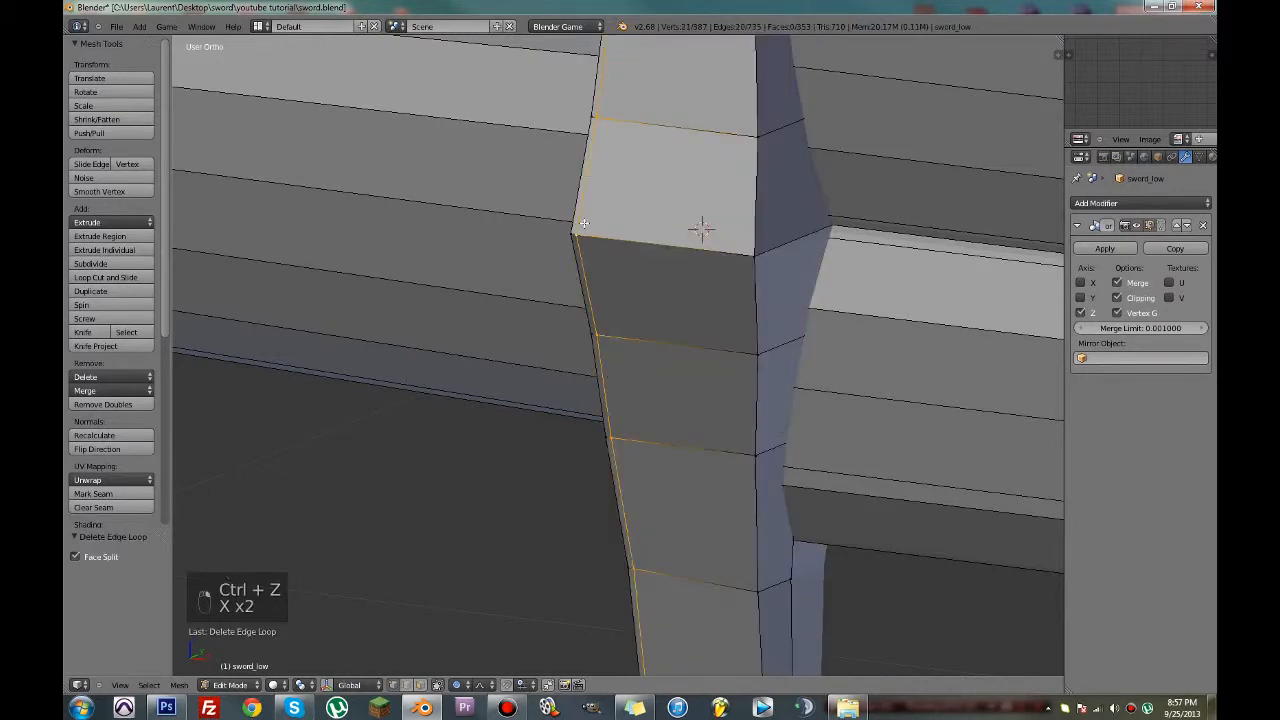
pyautogui.moveTo(584, 223)
pyautogui.mouseDown(button='middle')
pyautogui.moveTo(755, 266)
pyautogui.moveTo(733, 187)
pyautogui.moveTo(657, 223)
pyautogui.mouseUp(button='middle')
pyautogui.hotkey('ctrl', 's')
pyautogui.click(755, 266)
# Delete the extra edge loop beside the crossguard's lower tip and save the file
pyautogui.rightClick(635, 510)
pyautogui.press('x')
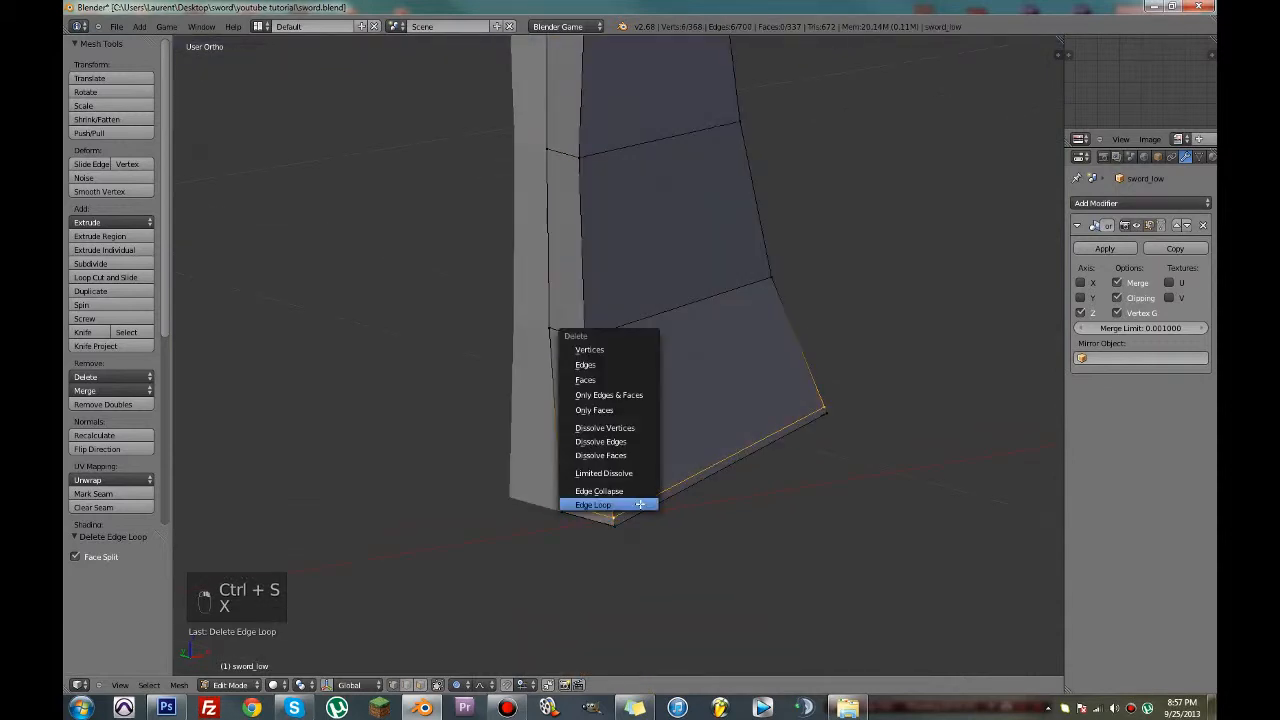
pyautogui.click(640, 505)
pyautogui.hotkey('ctrl', 's')
pyautogui.scroll(-5, 663, 463)
pyautogui.moveTo(660, 414); pyautogui.dragTo(690, 323, button='middle')
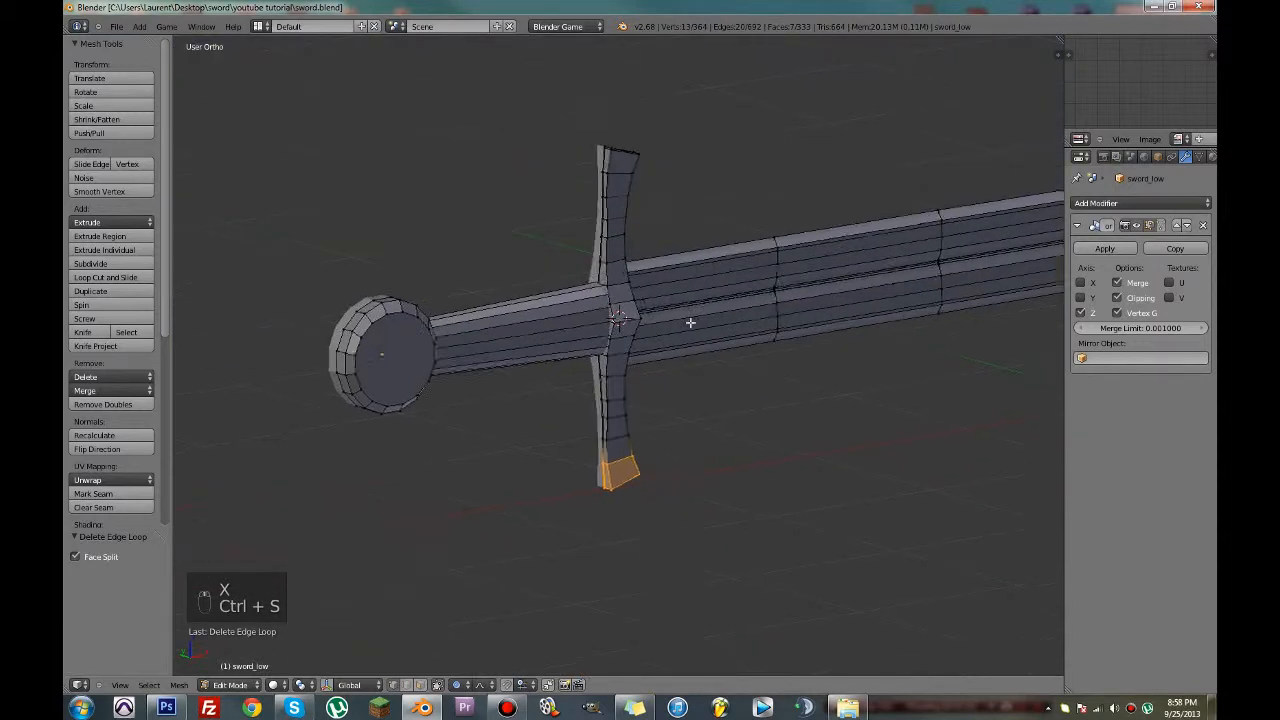
# Delete the matching extra edge loop beside the crossguard's upper tip and save the file
pyautogui.scroll(5, 586, 243)
pyautogui.moveTo(586, 243); pyautogui.dragTo(625, 480, button='middle')
pyautogui.rightClick(605, 350)
pyautogui.press('x')
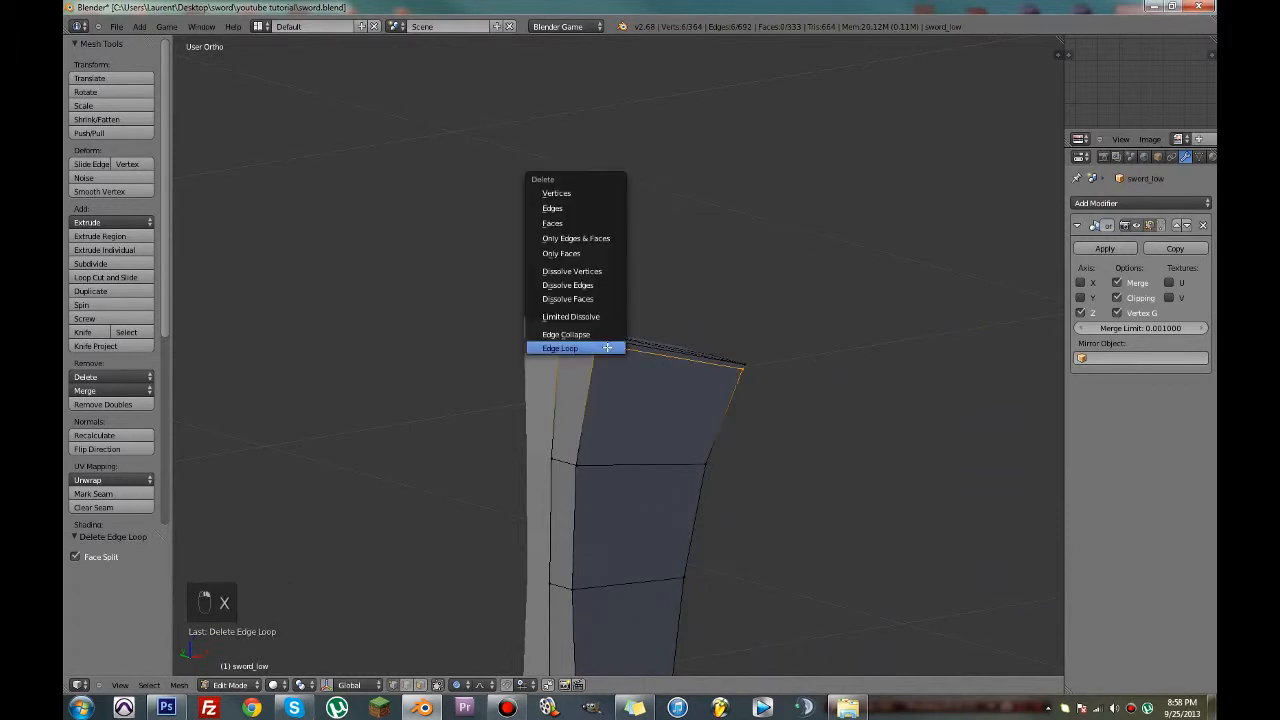
pyautogui.click(605, 349)
pyautogui.moveTo(606, 346); pyautogui.dragTo(563, 426, button='middle')
pyautogui.scroll(-3, 557, 388)
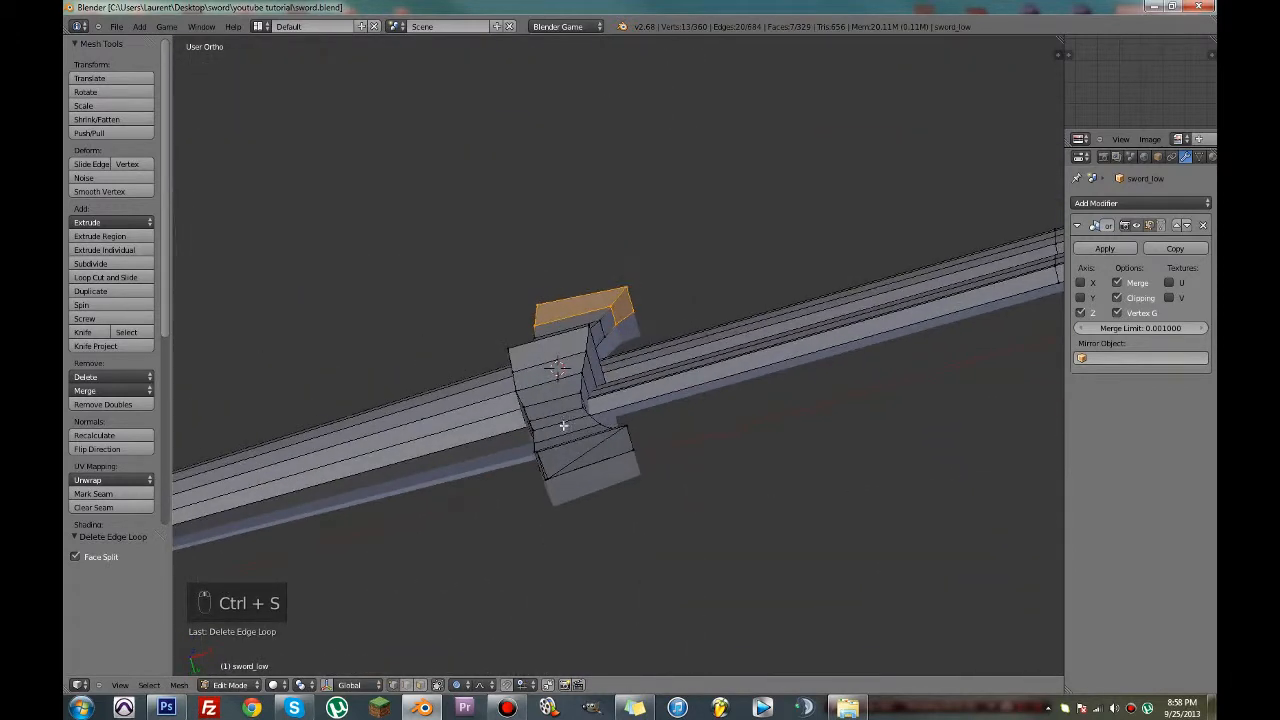
# Switch to face selection and delete the two triangular faces capping the crossguard's lower end
pyautogui.click(418, 688)
pyautogui.scroll(2, 565, 507)
pyautogui.rightClick(595, 492)
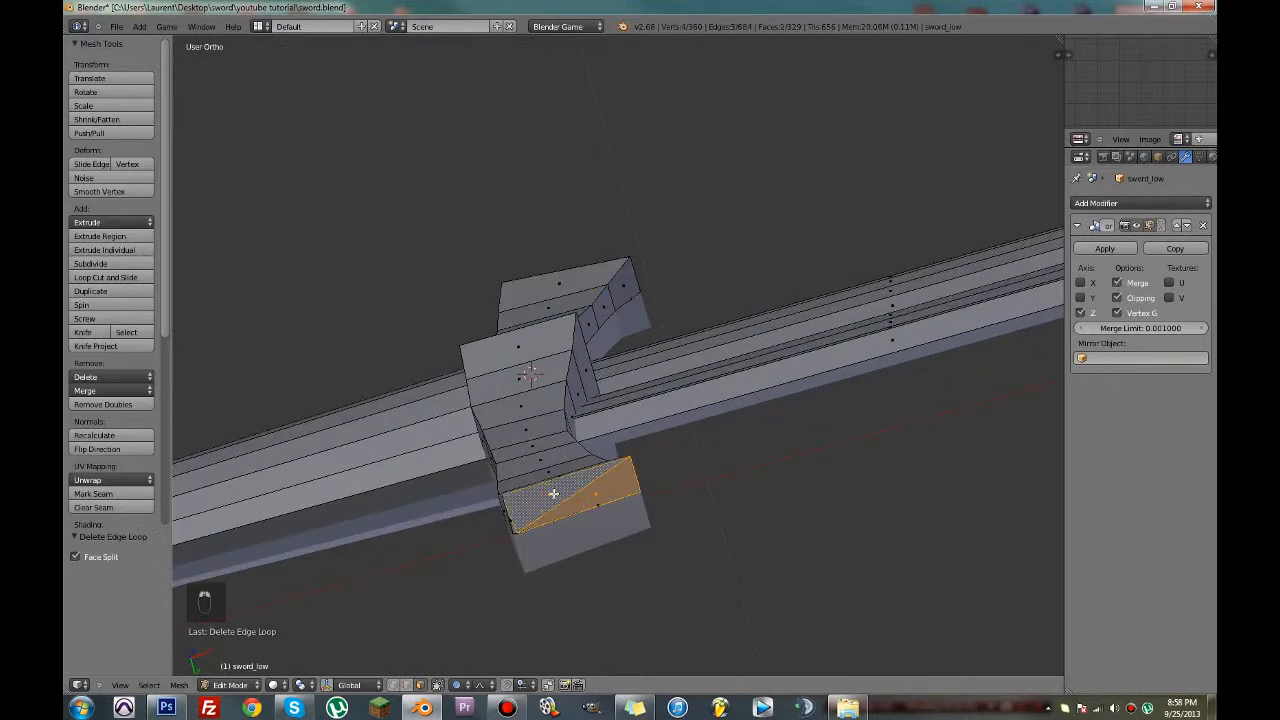
pyautogui.press('x')
pyautogui.click(519, 371)
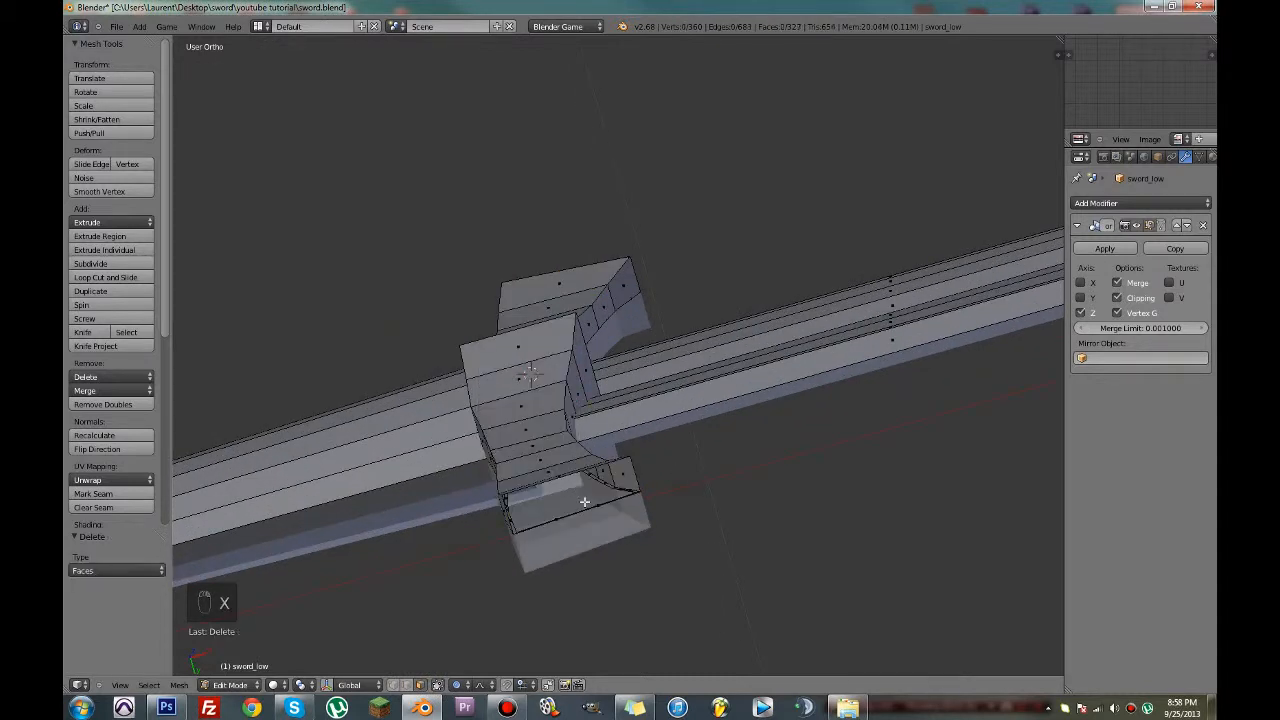
# Delete the four thin sliver faces bordering the blade-side corner of the crossguard's open lower end
pyautogui.moveTo(584, 502); pyautogui.dragTo(631, 354, button='middle')
pyautogui.rightClick(631, 354)
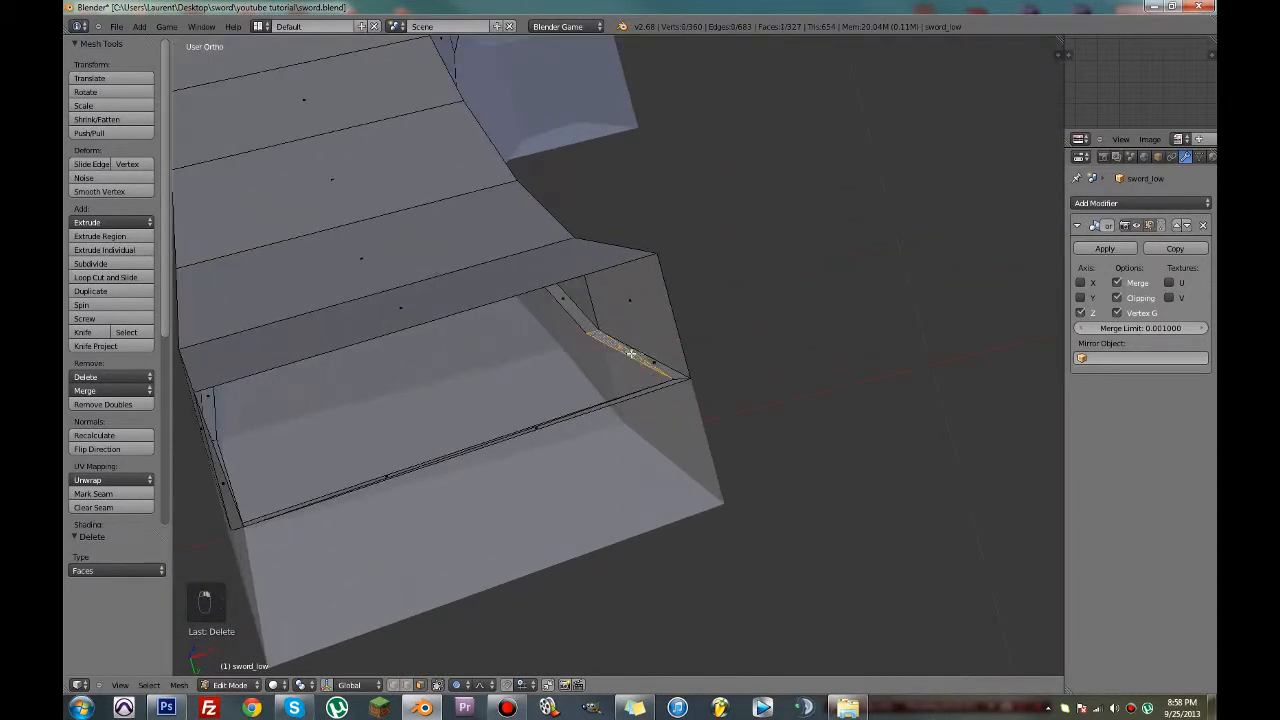
pyautogui.press('x')
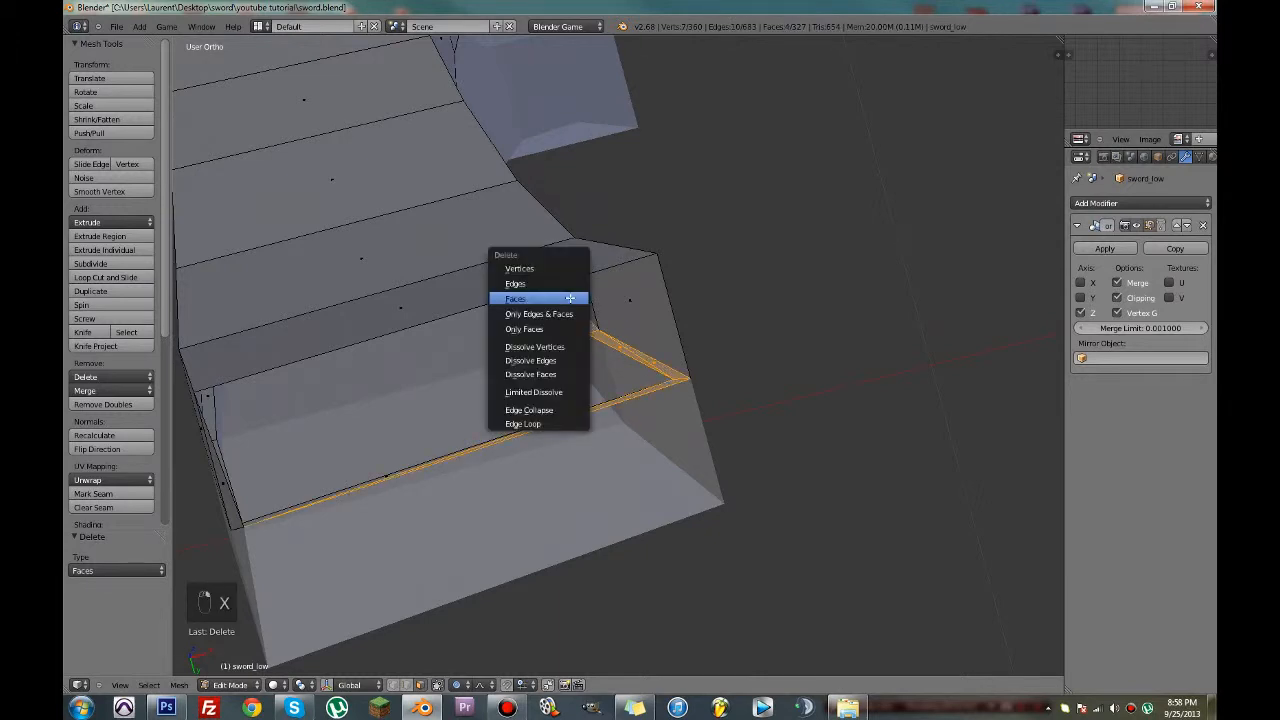
pyautogui.click(566, 296)
# Delete the remaining sliver face along the mirror-side edge of the crossguard's lower opening and save the file
pyautogui.press('x')
pyautogui.click(389, 480)
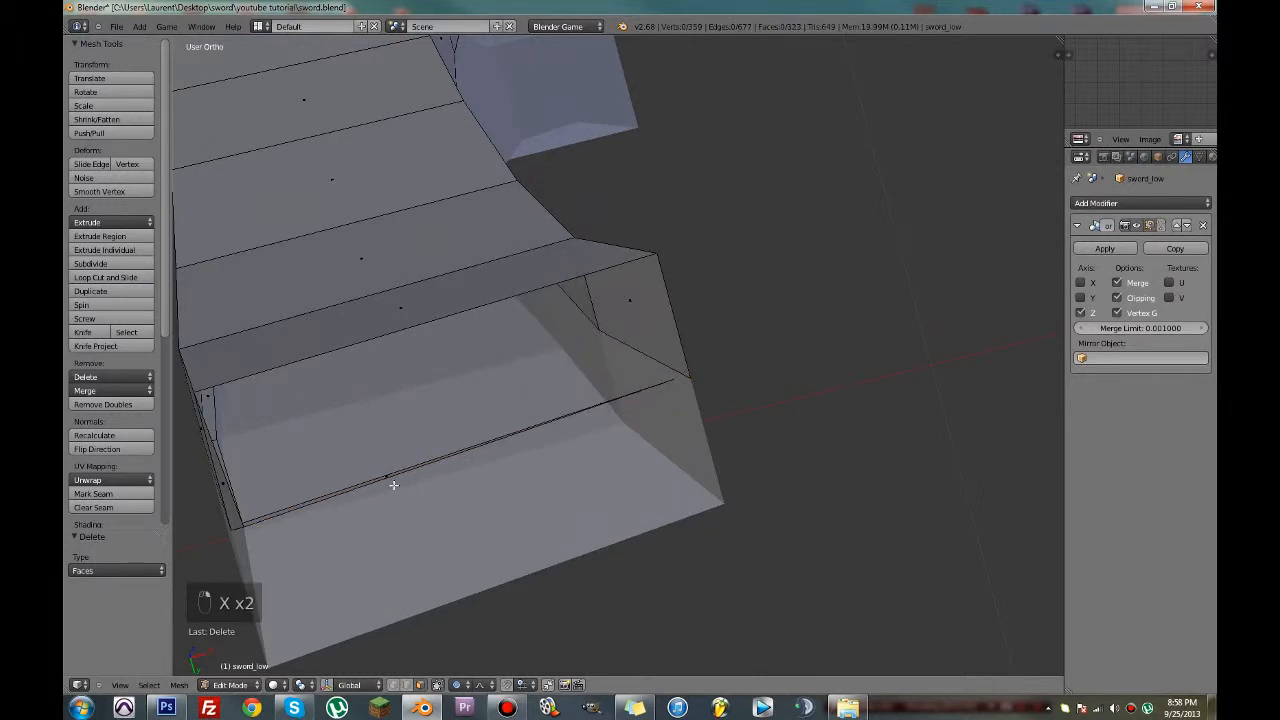
pyautogui.press('c')
pyautogui.click(387, 479)
pyautogui.rightClick(386, 478)
pyautogui.press('x')
pyautogui.click(389, 478)
pyautogui.moveTo(397, 470); pyautogui.dragTo(470, 614, button='middle')
pyautogui.hotkey('ctrl', 's')
# In wireframe view, delete the thin face strip running along the crossguard's handle-side mirror edge
pyautogui.moveTo(410, 669)
pyautogui.mouseDown(button='middle')
pyautogui.moveTo(380, 652)
pyautogui.moveTo(443, 583)
pyautogui.moveTo(420, 497)
pyautogui.moveTo(434, 491)
pyautogui.moveTo(446, 511)
pyautogui.moveTo(509, 531)
pyautogui.moveTo(640, 516)
pyautogui.mouseUp(button='middle')
pyautogui.press('z')
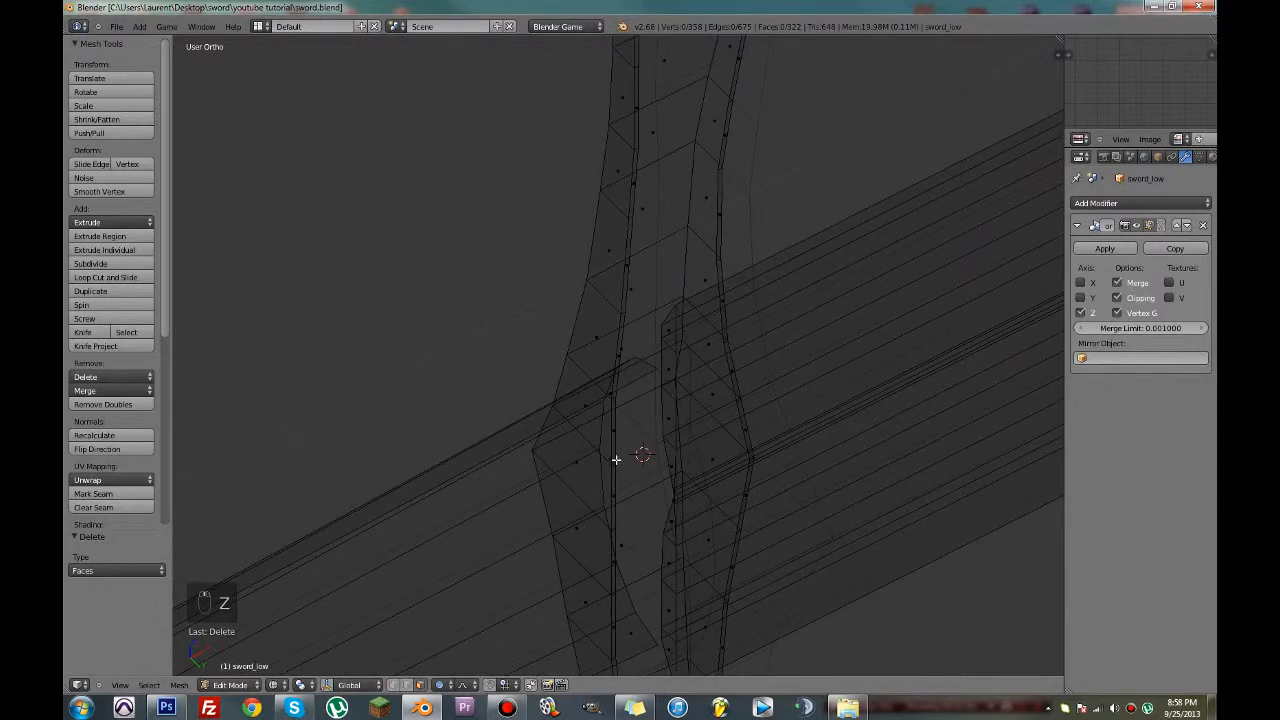
pyautogui.keyDown('alt'); pyautogui.rightClick(616, 459); pyautogui.keyUp('alt')
pyautogui.moveTo(616, 459); pyautogui.dragTo(663, 511, button='middle')
pyautogui.press('x')
pyautogui.click(642, 483)
# Delete the thin face strip running along the crossguard's blade-side mirror edge
pyautogui.keyDown('alt'); pyautogui.rightClick(659, 497); pyautogui.keyUp('alt')
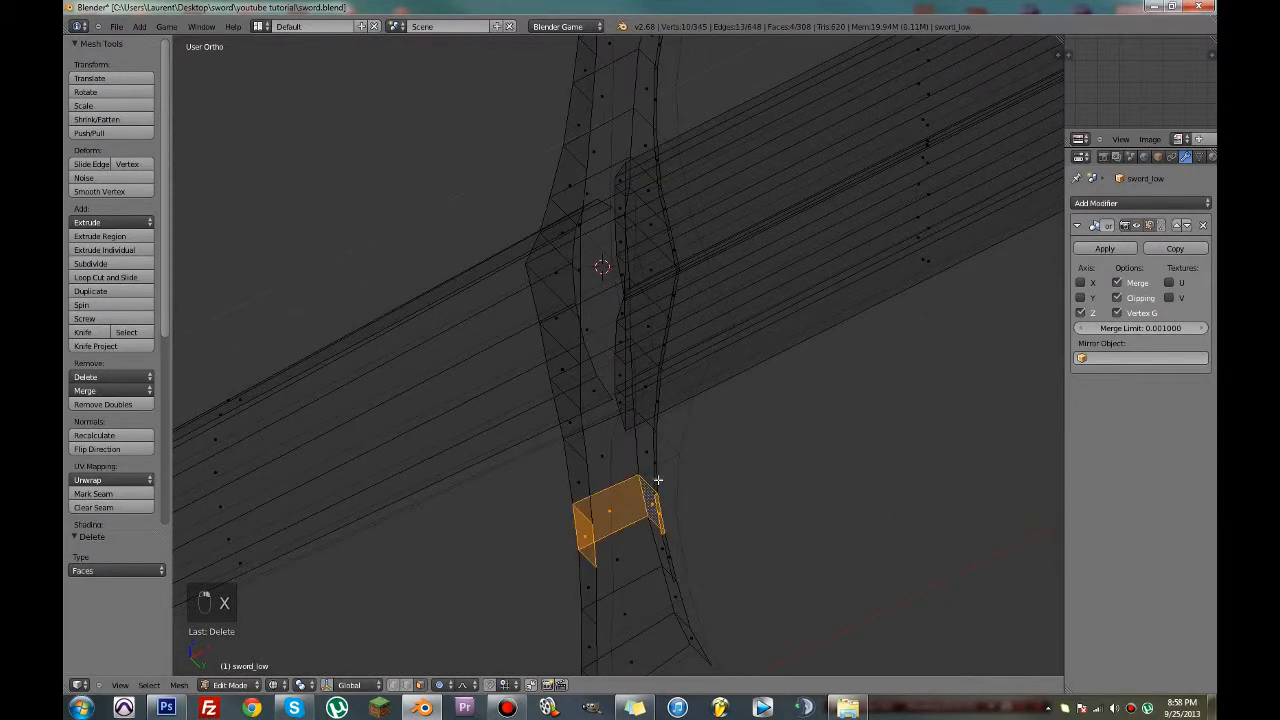
pyautogui.keyDown('alt'); pyautogui.rightClick(658, 467); pyautogui.keyUp('alt')
pyautogui.keyDown('alt'); pyautogui.rightClick(657, 429); pyautogui.keyUp('alt')
pyautogui.keyDown('alt'); pyautogui.rightClick(656, 431); pyautogui.keyUp('alt')
pyautogui.keyDown('alt'); pyautogui.rightClick(655, 432); pyautogui.keyUp('alt')
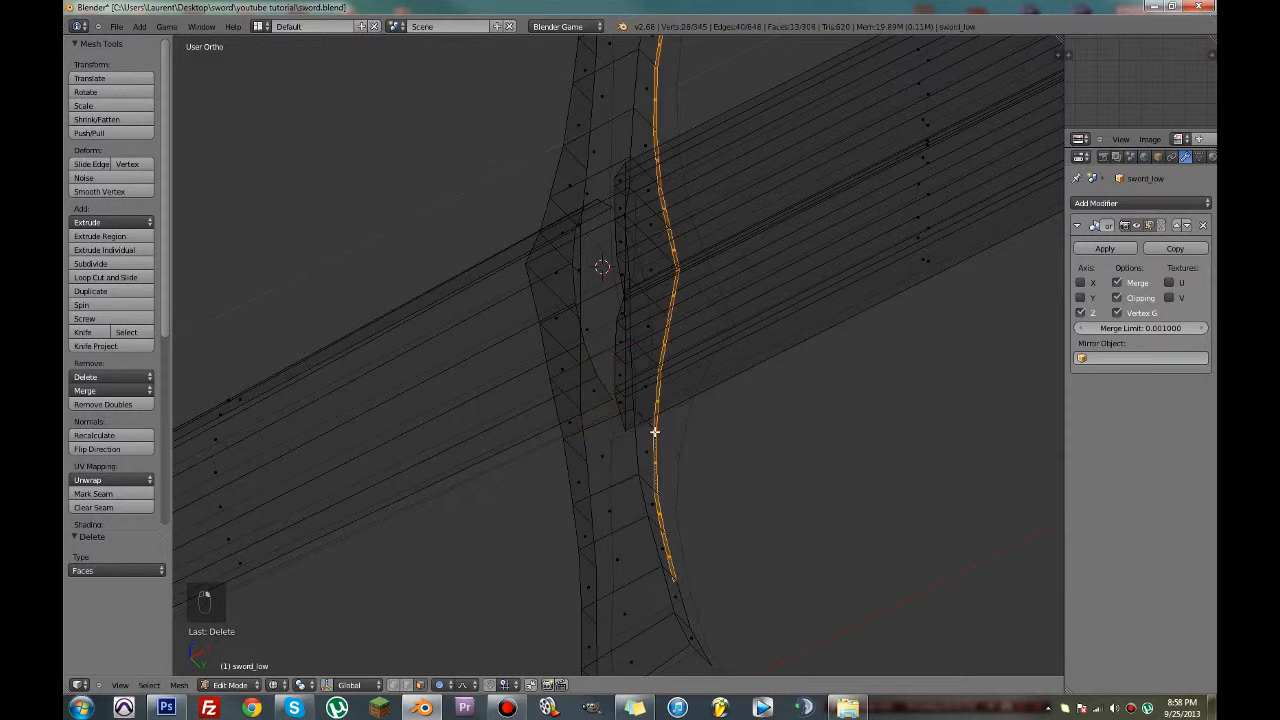
pyautogui.press('x')
pyautogui.click(655, 432)
# Delete the two leftover faces at the handle-side corner of the crossguard's lower tip and save the file
pyautogui.moveTo(669, 600); pyautogui.dragTo(636, 511, button='middle')
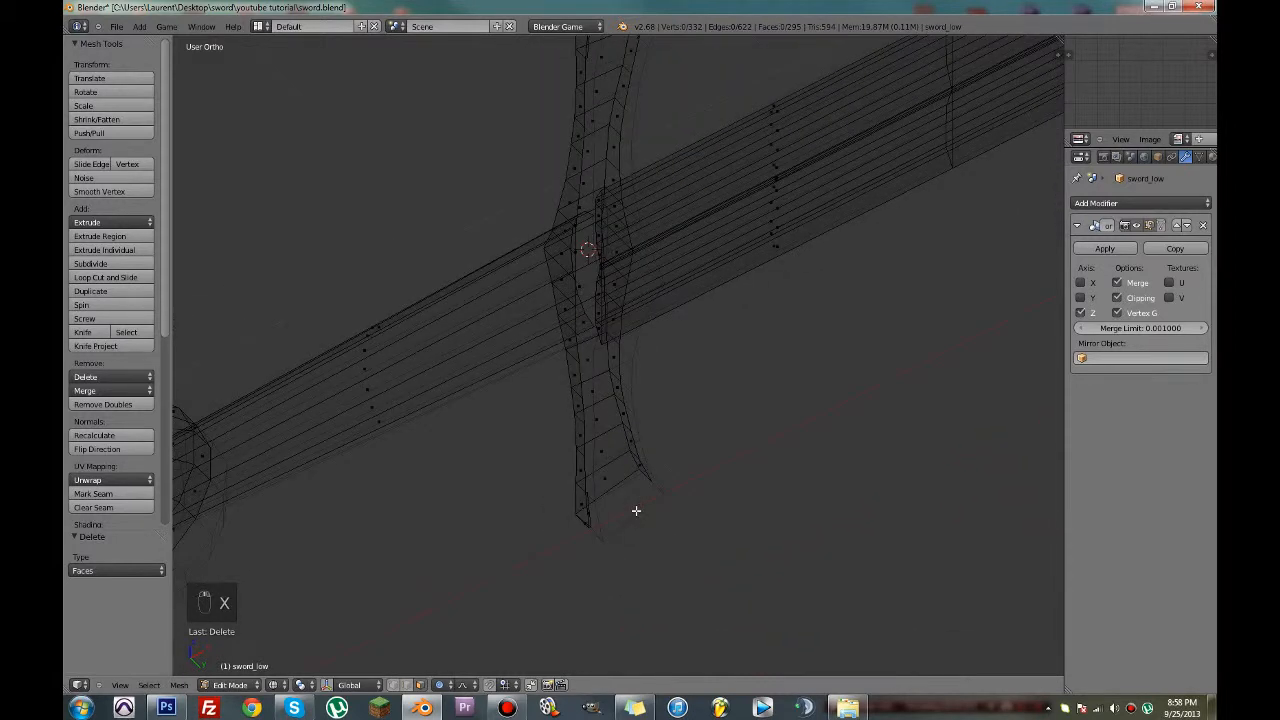
pyautogui.press('x')
pyautogui.click(586, 512)
pyautogui.press('z')
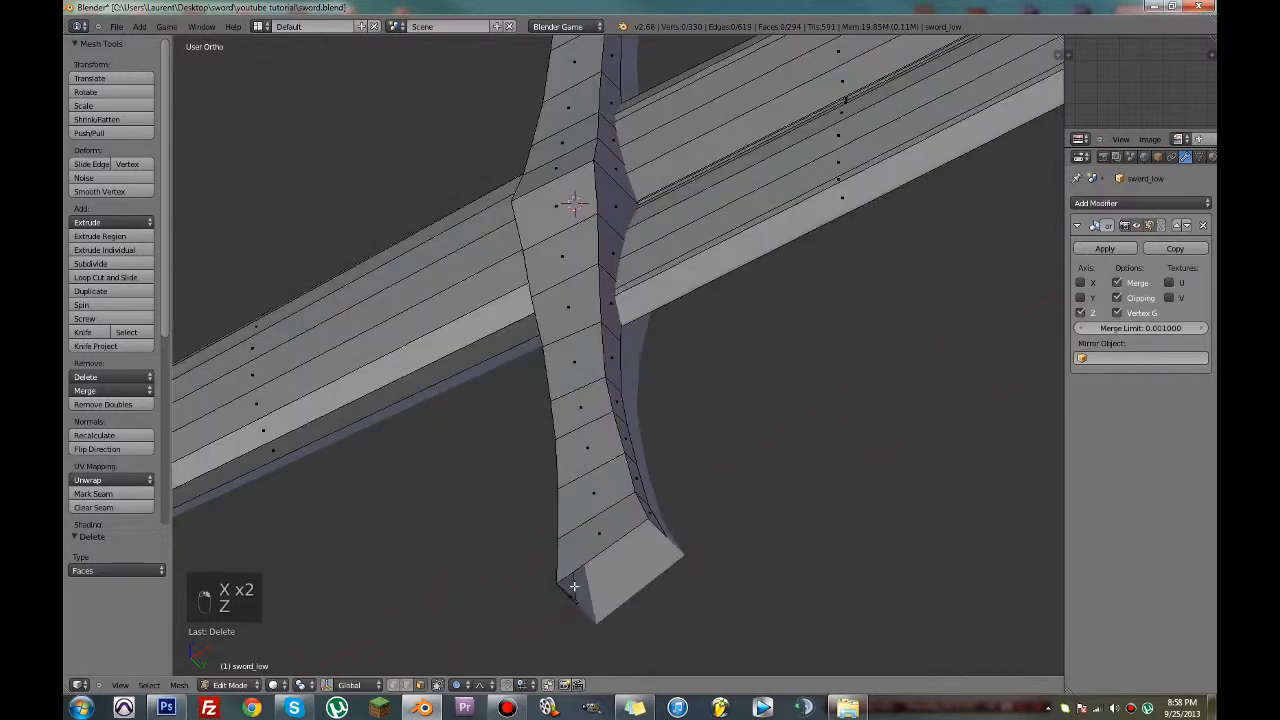
pyautogui.press('x')
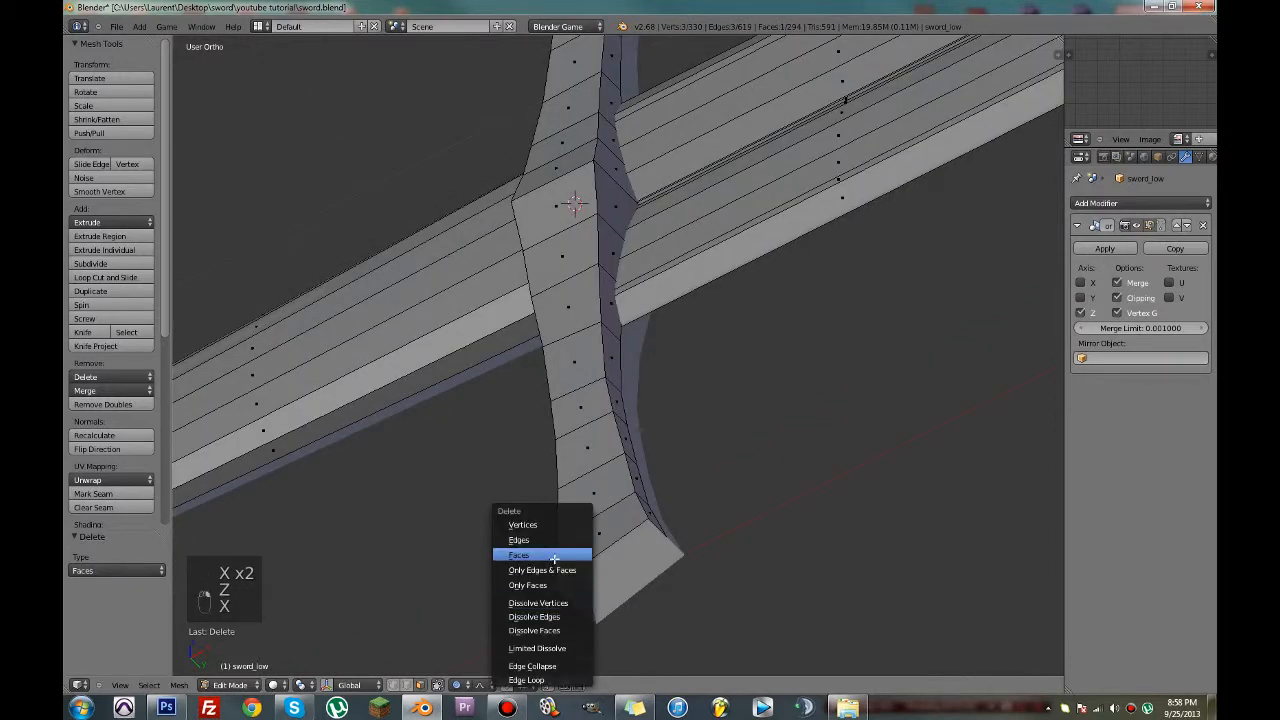
pyautogui.click(554, 556)
pyautogui.hotkey('ctrl', 's')
# Delete the sliver faces, triangular cap faces and leftover corner triangle at the crossguard's upper tip, and save the file
pyautogui.press('z')
pyautogui.moveTo(666, 354); pyautogui.dragTo(677, 495, button='middle')
pyautogui.scroll(5, 677, 483)
pyautogui.press('a')
pyautogui.press('a')
pyautogui.press('c')
pyautogui.scroll(3, 606, 412)
pyautogui.click(599, 419)
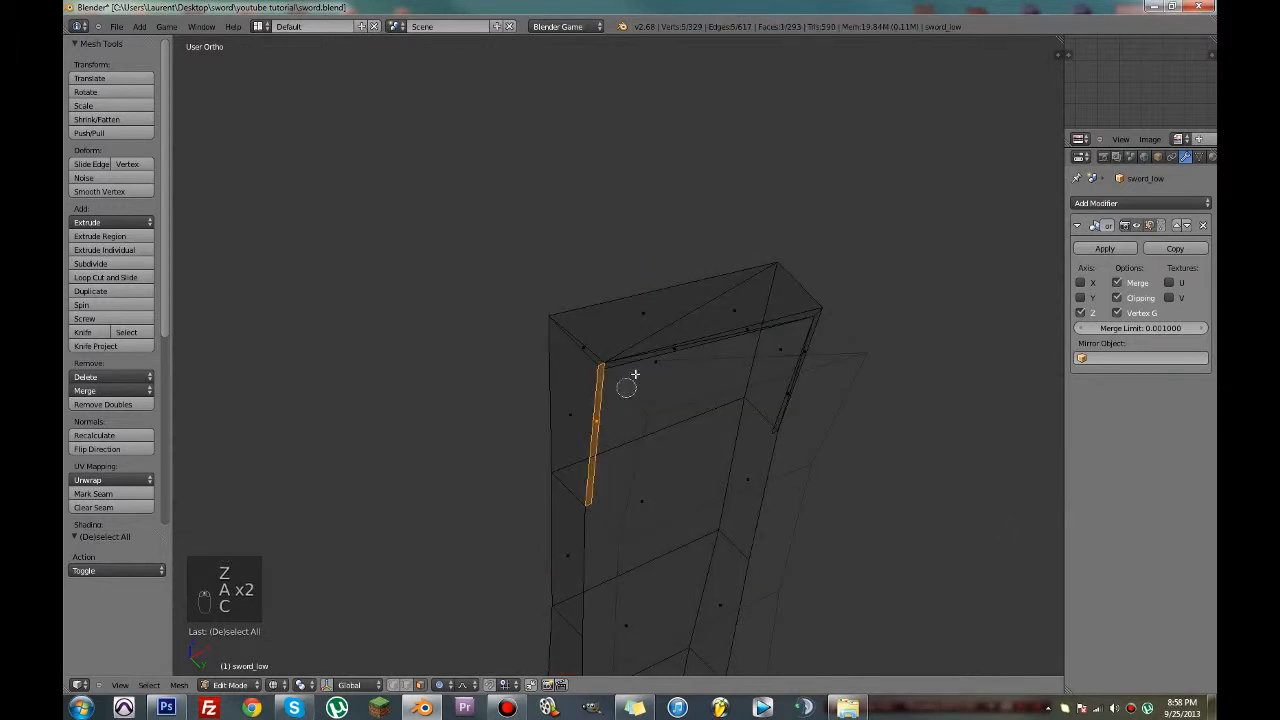
pyautogui.click(624, 365)
pyautogui.rightClick(624, 365)
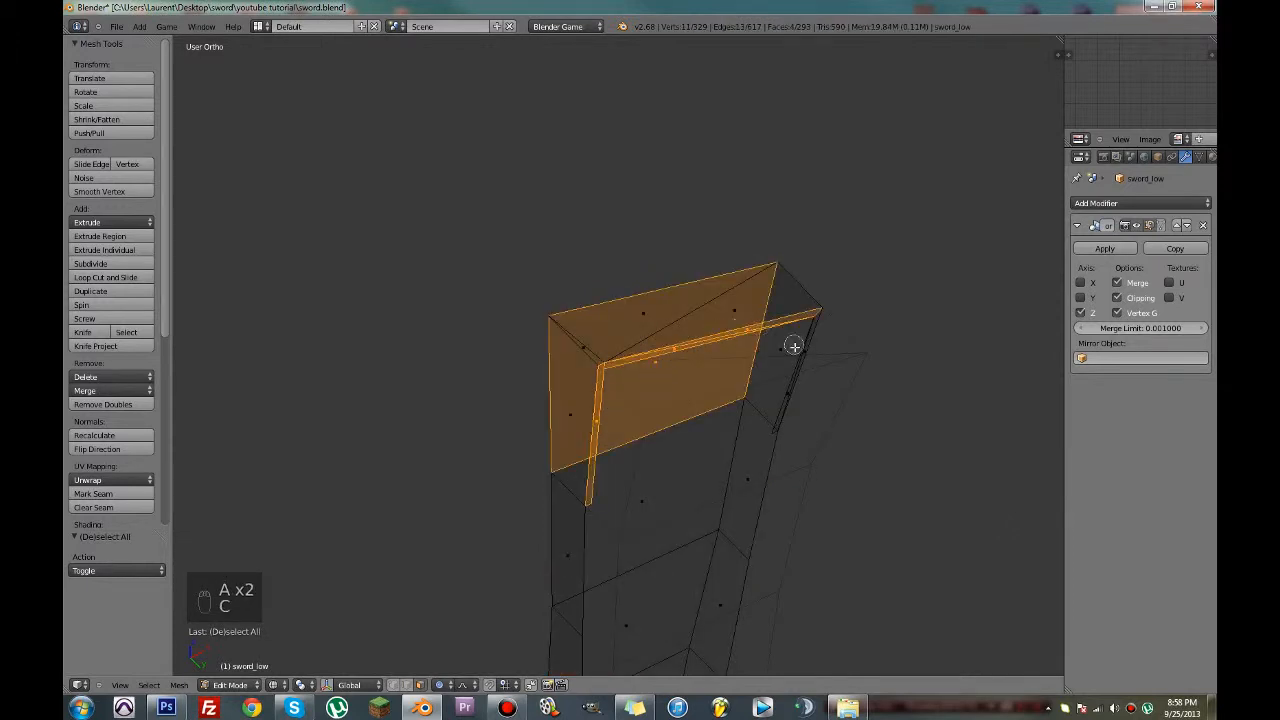
pyautogui.middleClick(655, 370)
pyautogui.moveTo(720, 317); pyautogui.dragTo(636, 311)
pyautogui.press('x')
pyautogui.click(670, 364)
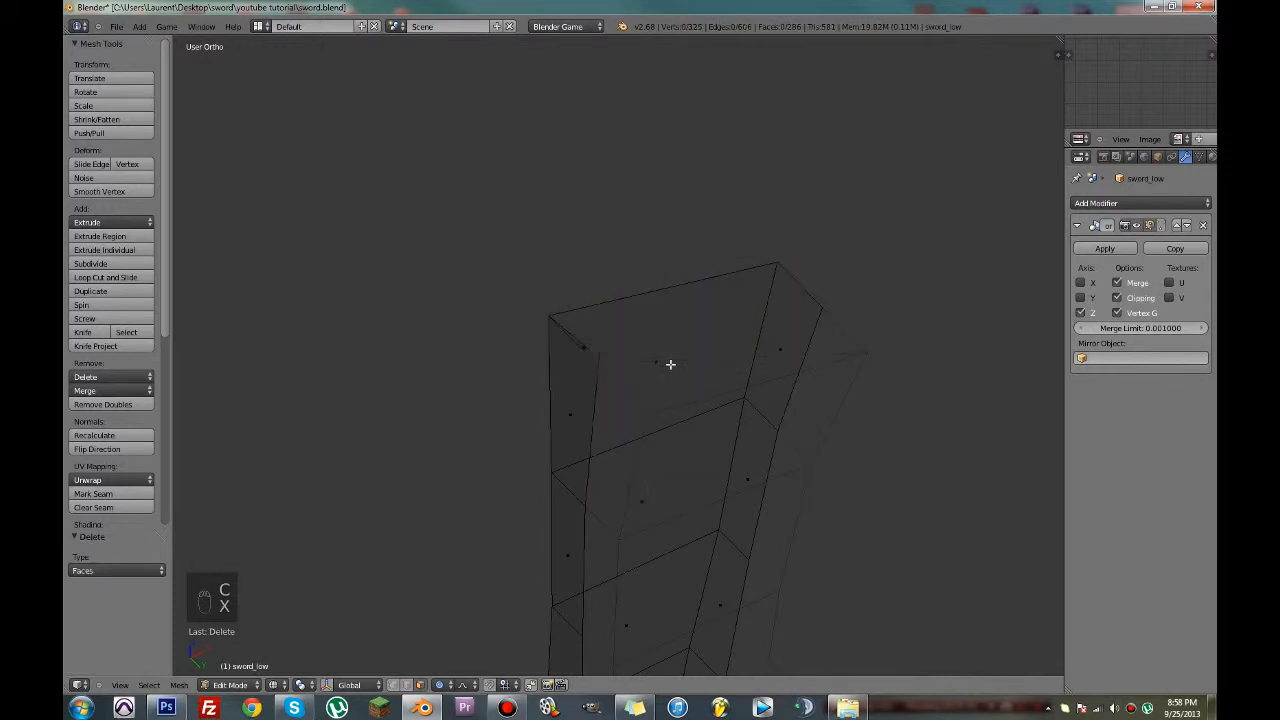
pyautogui.hotkey('ctrl', 's')
pyautogui.press('x')
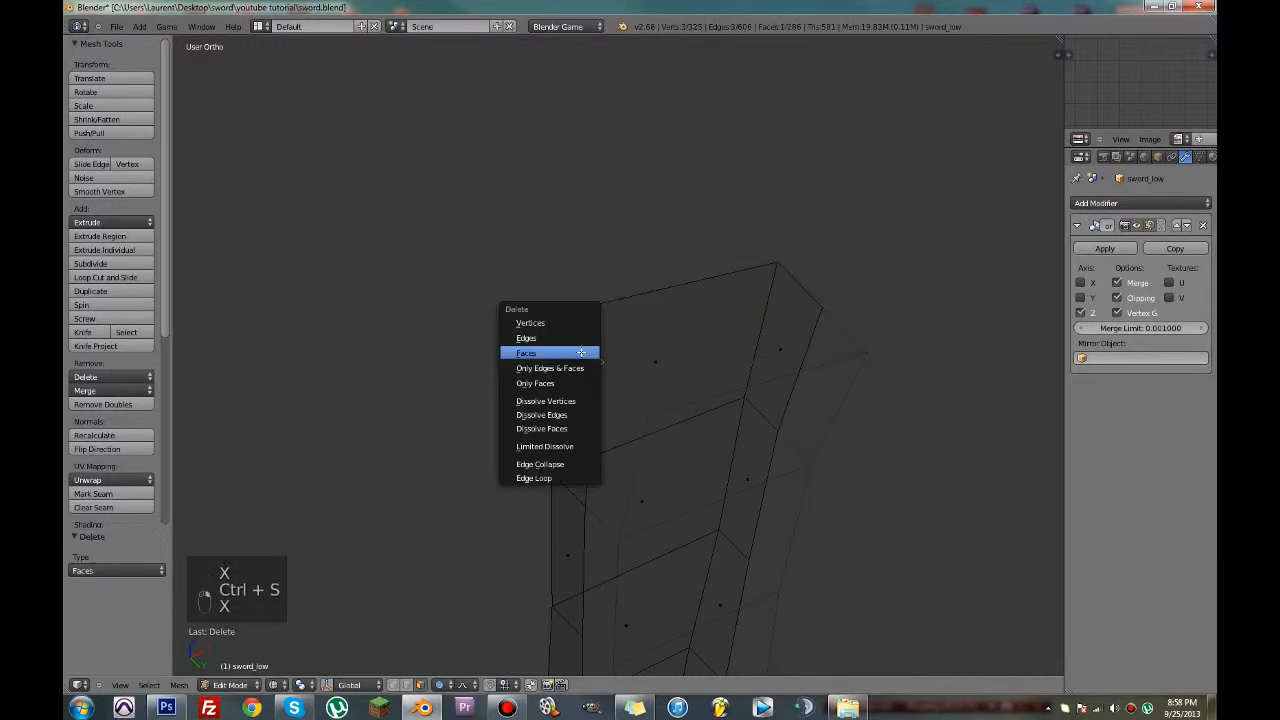
pyautogui.click(590, 351)
# Fill the open end at each crossguard tip with a single face and save the file
pyautogui.moveTo(592, 352)
pyautogui.mouseDown(button='middle')
pyautogui.moveTo(603, 434)
pyautogui.moveTo(554, 503)
pyautogui.moveTo(509, 676)
pyautogui.mouseUp(button='middle')
pyautogui.press('z')
pyautogui.scroll(-4, 603, 434)
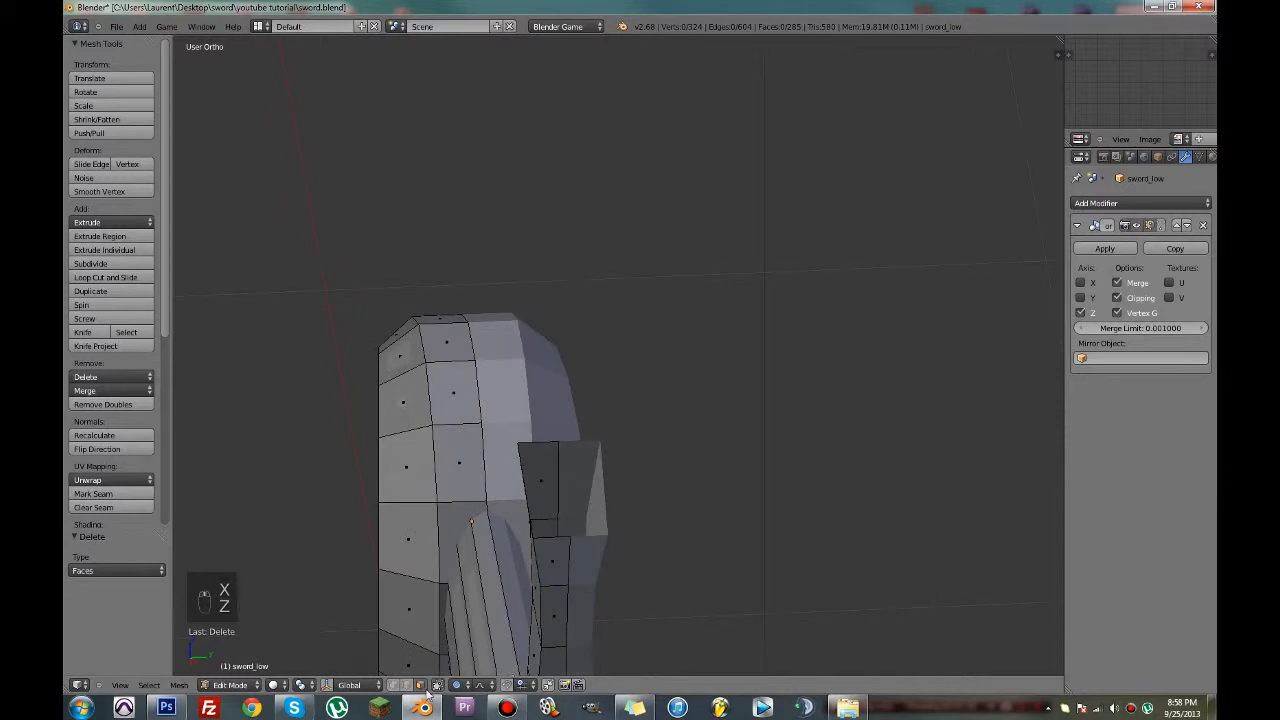
pyautogui.press('f')
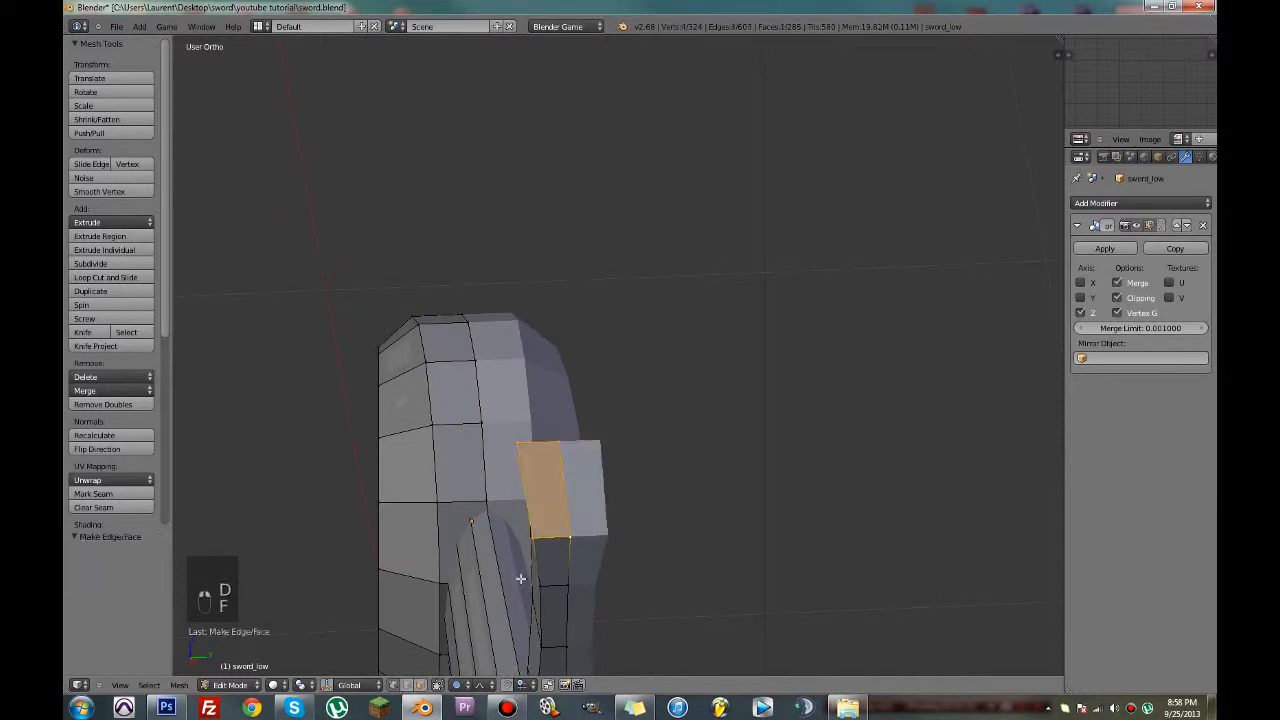
pyautogui.moveTo(540, 451); pyautogui.dragTo(610, 583, button='middle')
pyautogui.press('f')
pyautogui.hotkey('ctrl', 's')
# Inspect the simplified sword outside Edit Mode, save the file, and return to editing its mesh
pyautogui.click(643, 491)
pyautogui.press('Tab')
pyautogui.scroll(-2, 657, 557)
pyautogui.hotkey('ctrl', 's')
pyautogui.click(658, 560)
pyautogui.press('Tab')
pyautogui.scroll(6, 676, 604)
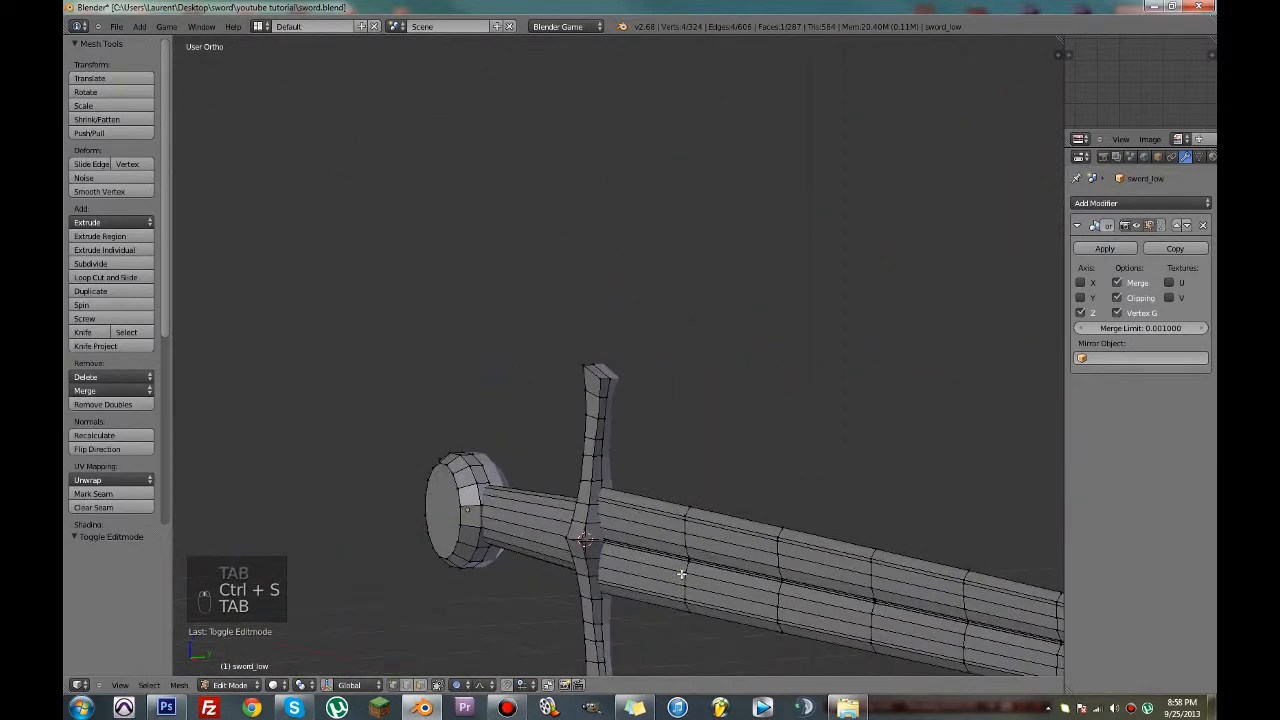
# Try to delete the narrow edge loops in the groove along the blade's centre, and undo the last deletion
pyautogui.scroll(2, 621, 496)
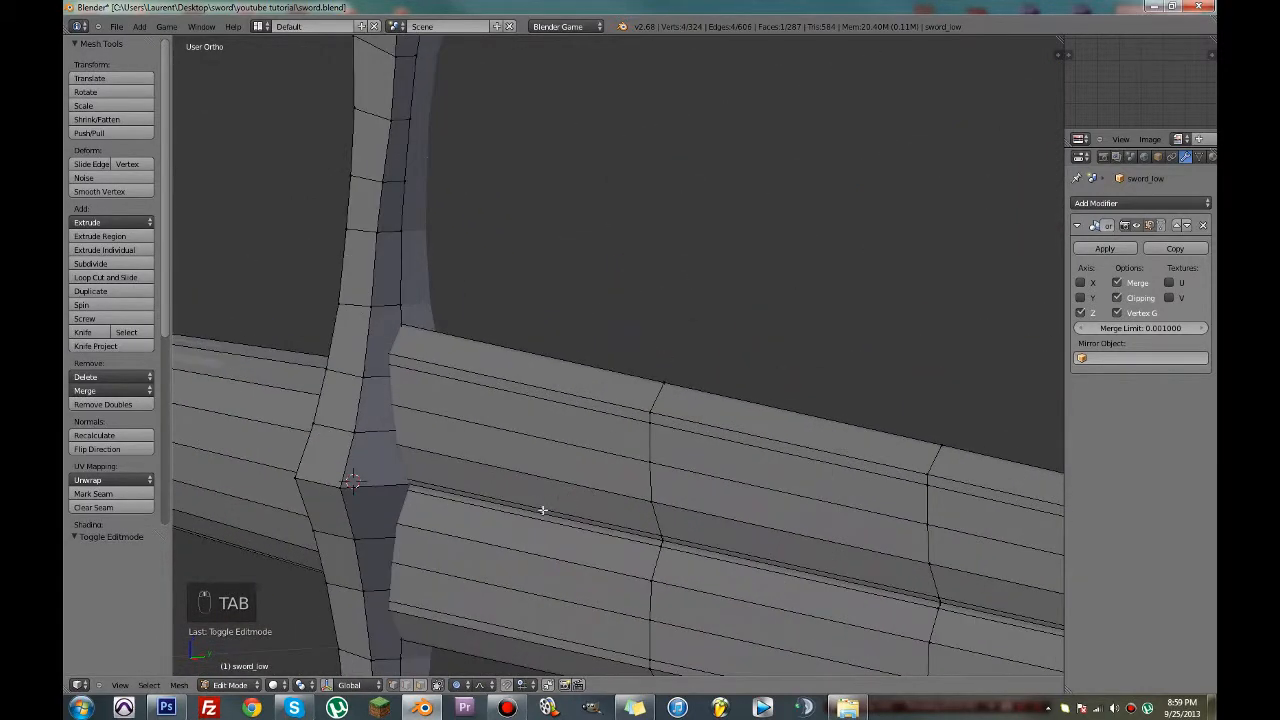
pyautogui.keyDown('alt'); pyautogui.rightClick(544, 516); pyautogui.keyUp('alt')
pyautogui.press('x')
pyautogui.click(519, 642)
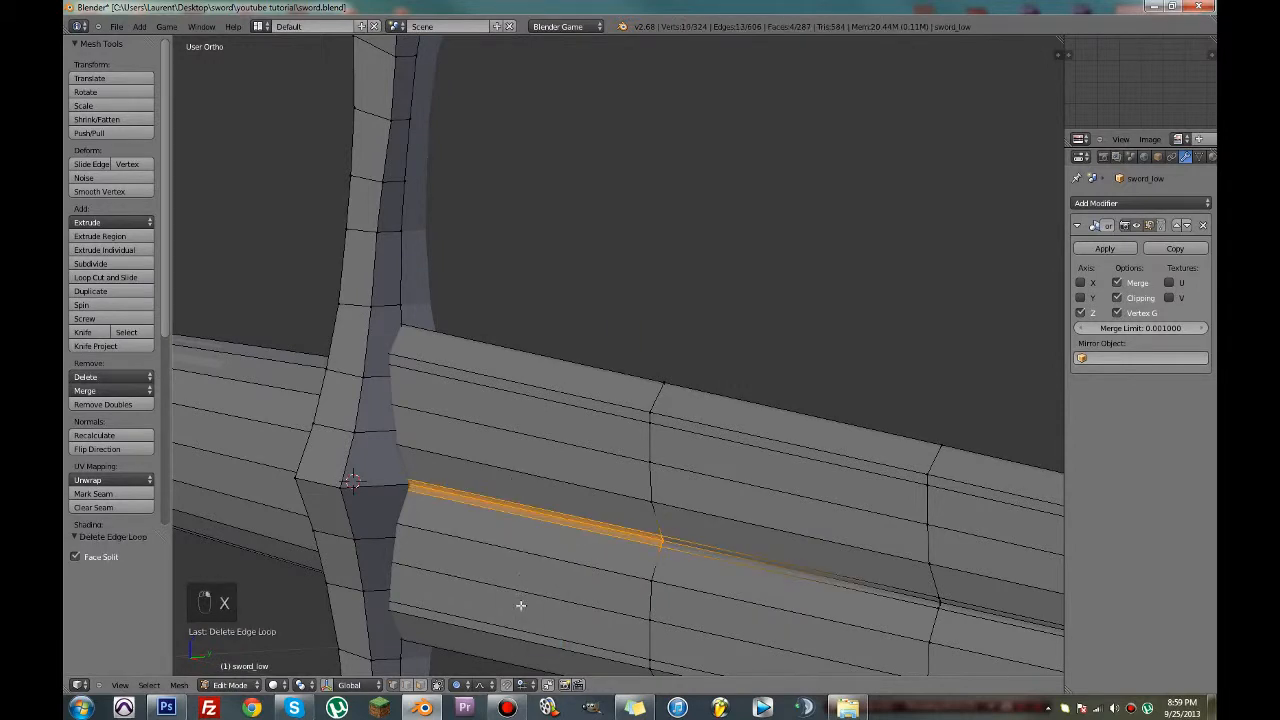
pyautogui.press('x')
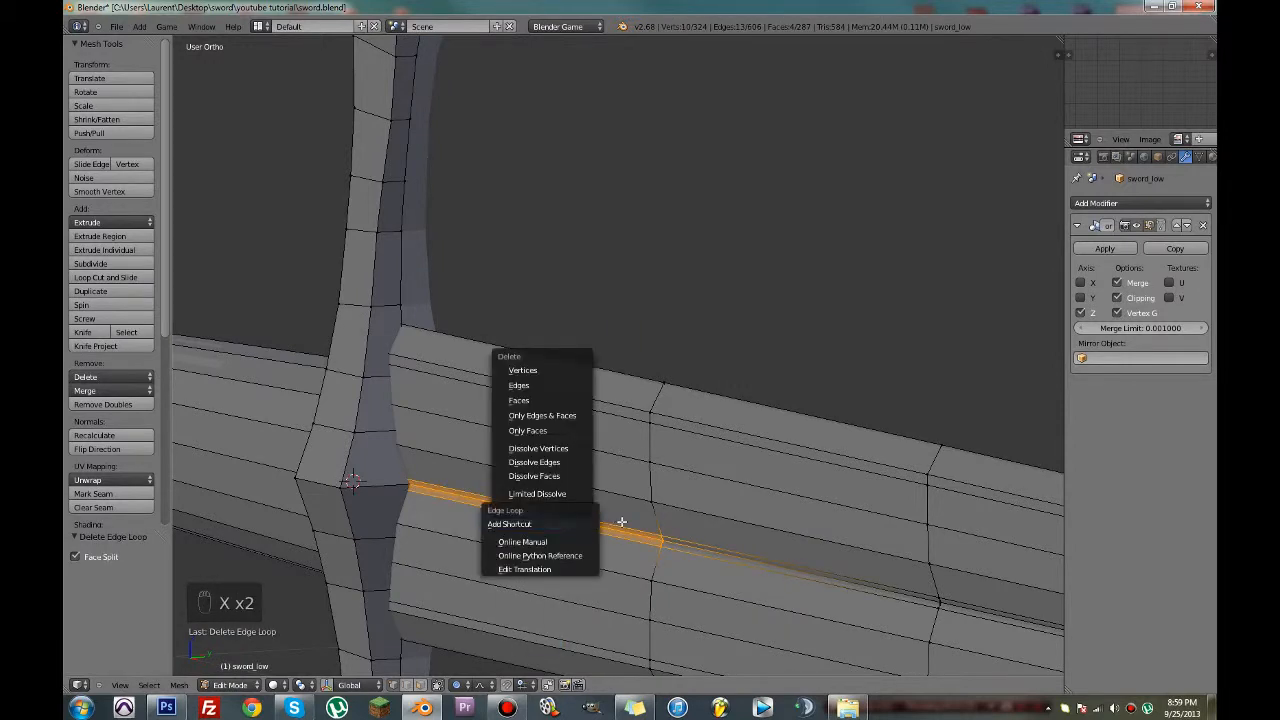
pyautogui.click(590, 523)
pyautogui.rightClick(643, 537)
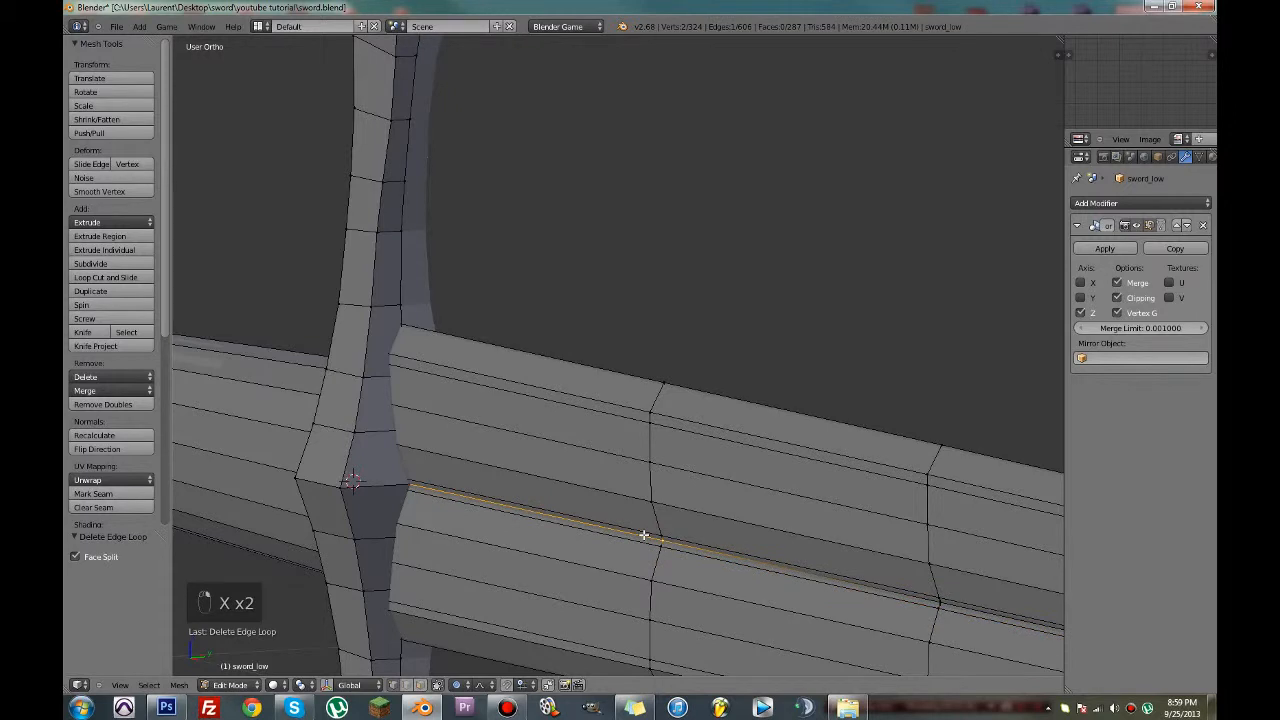
pyautogui.press('x')
pyautogui.click(643, 537)
pyautogui.rightClick(630, 532)
pyautogui.press('x')
pyautogui.click(634, 531)
pyautogui.hotkey('ctrl', 'z')
# Select the whole mesh, remove its doubled vertices, and save the file
pyautogui.press('a')
pyautogui.press('a')
pyautogui.press('a')
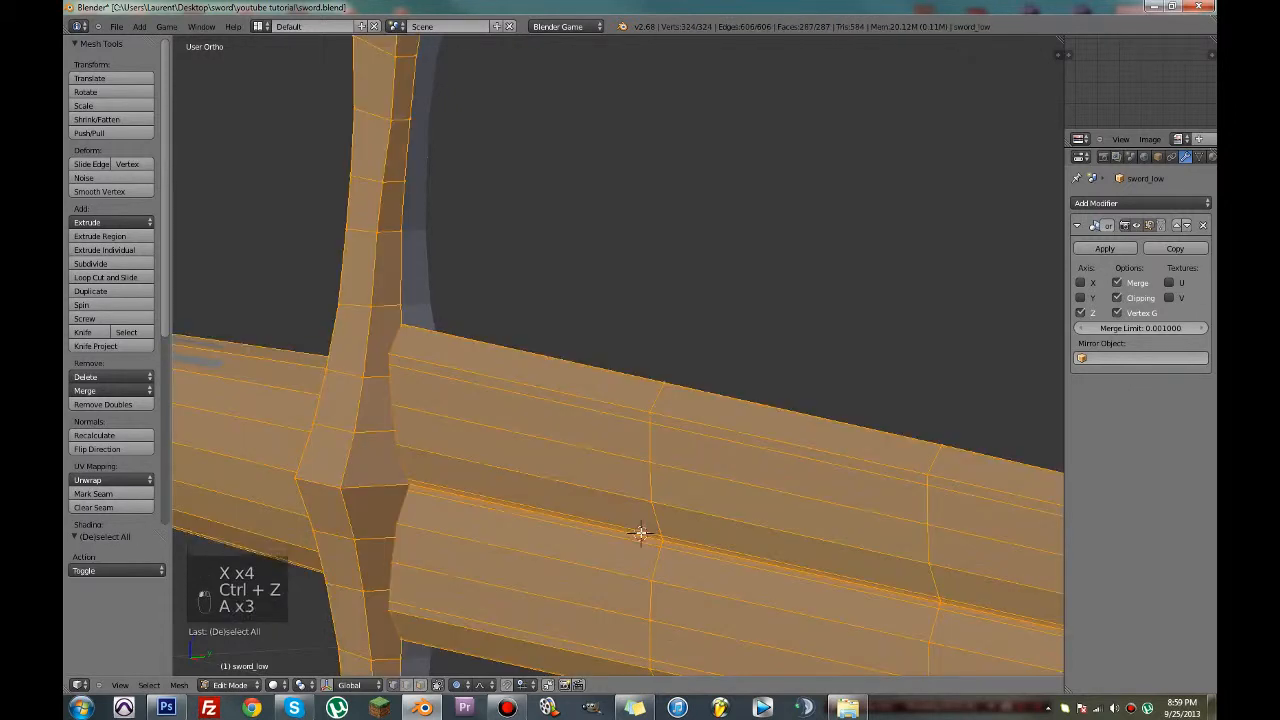
pyautogui.press('w')
pyautogui.click(583, 444)
pyautogui.hotkey('ctrl', 's')
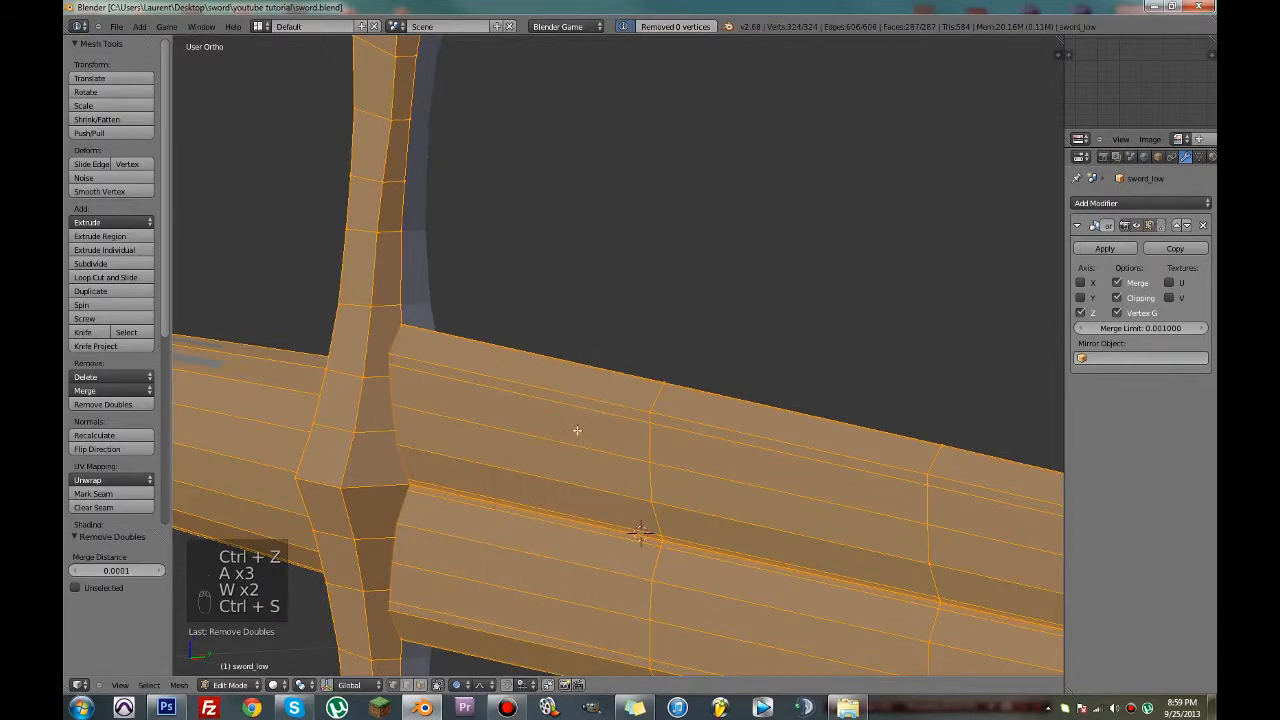
# Select the first segments of the blade's inner centre line, starting at the crossguard, using the wireframe view
pyautogui.keyDown('shift'); pyautogui.moveTo(577, 431); pyautogui.dragTo(558, 461, button='middle'); pyautogui.keyUp('shift')
pyautogui.rightClick(586, 451)
pyautogui.press('f')
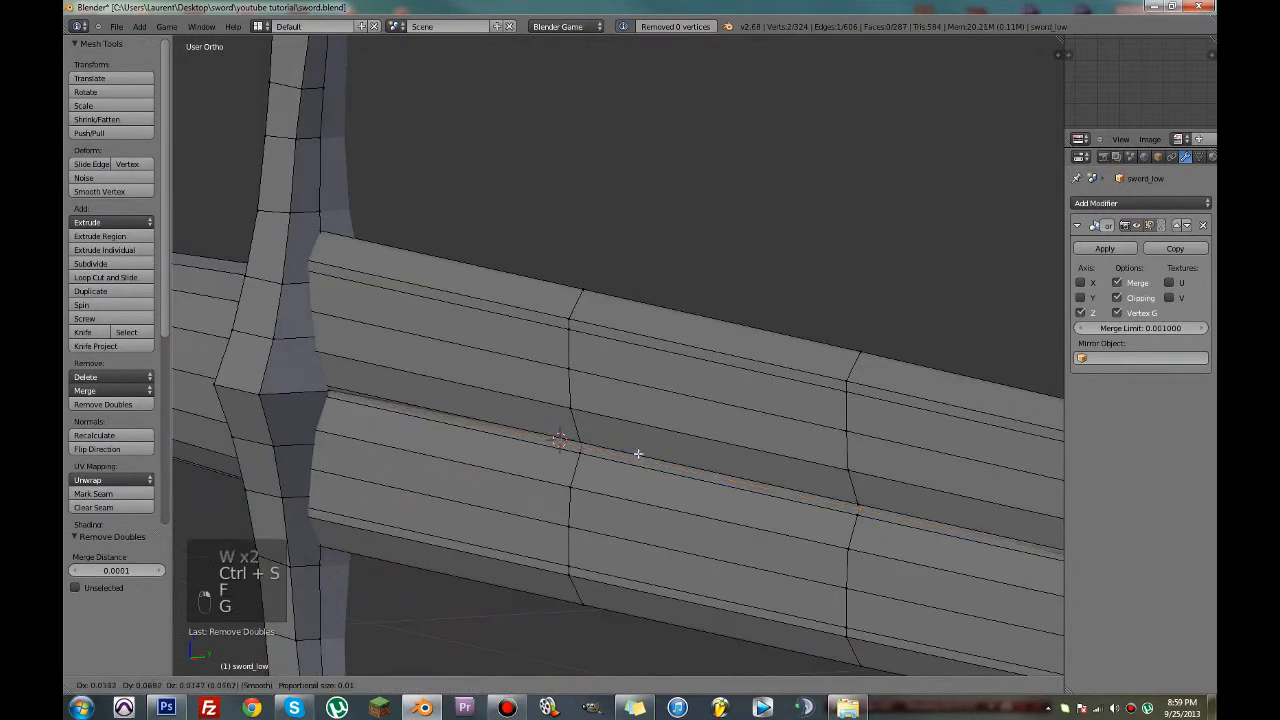
pyautogui.press('g')
pyautogui.press('z')
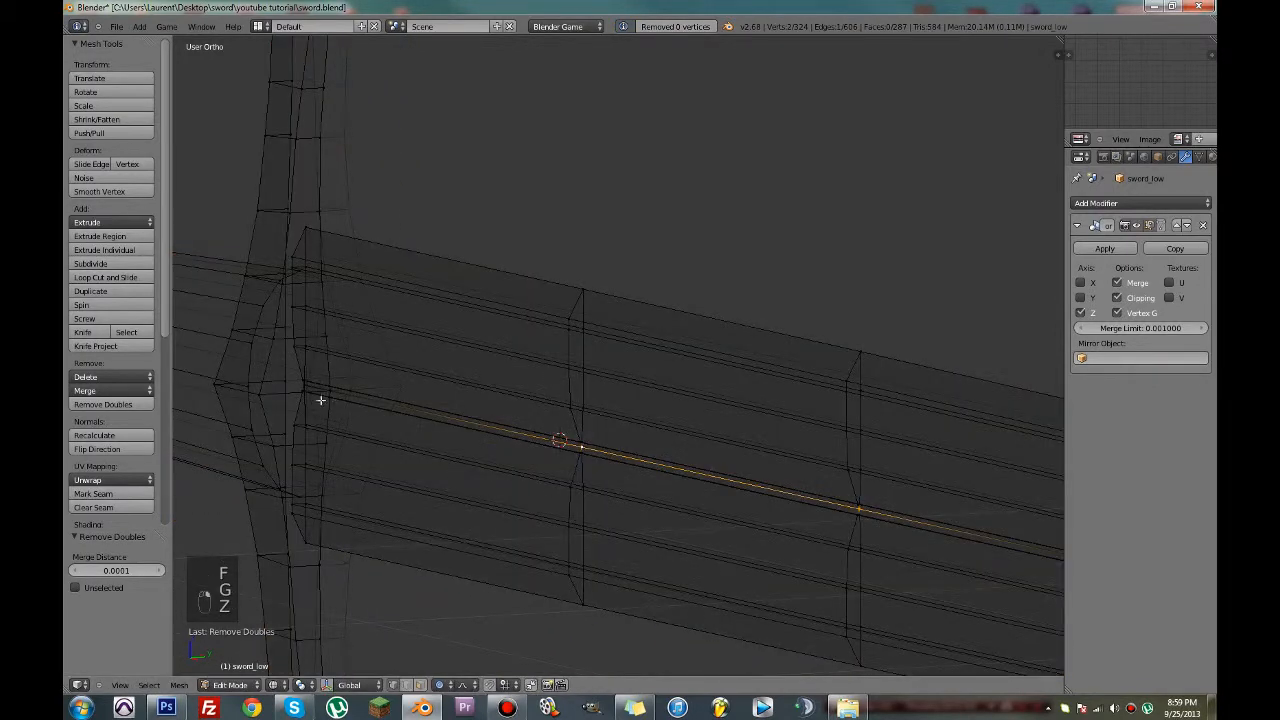
pyautogui.scroll(4, 320, 400)
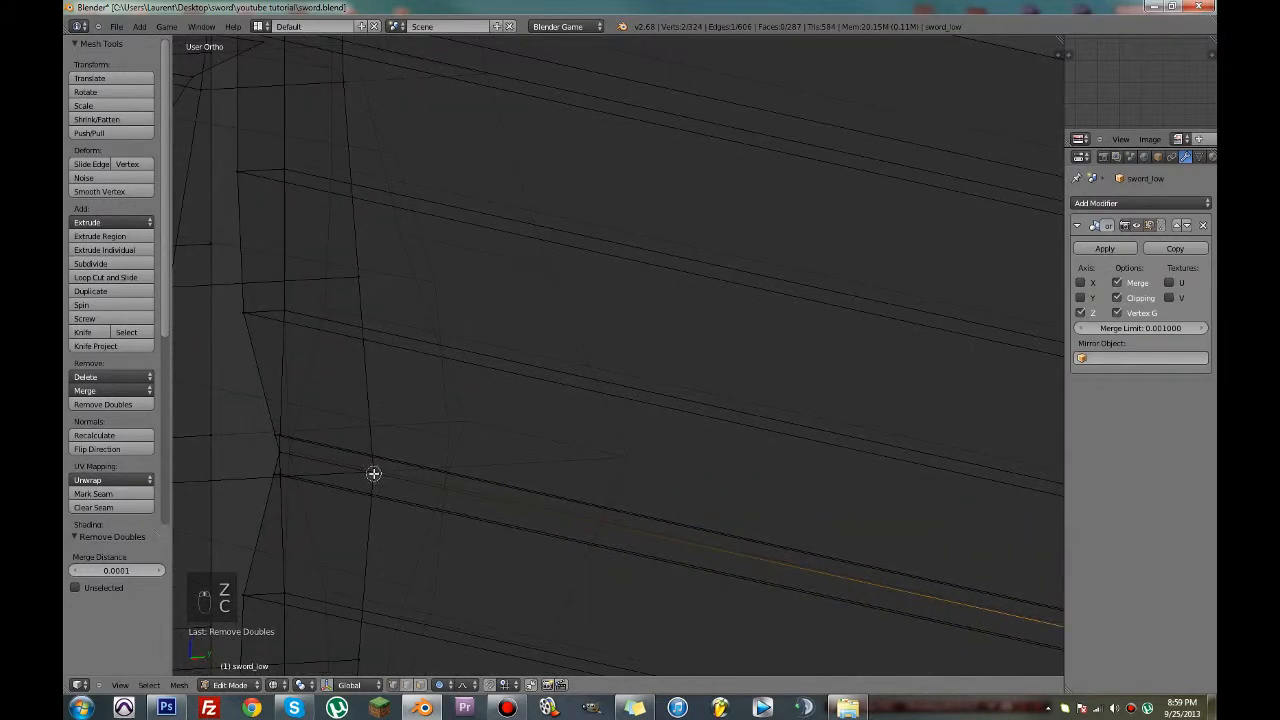
pyautogui.moveTo(371, 476); pyautogui.dragTo(407, 505, button='middle')
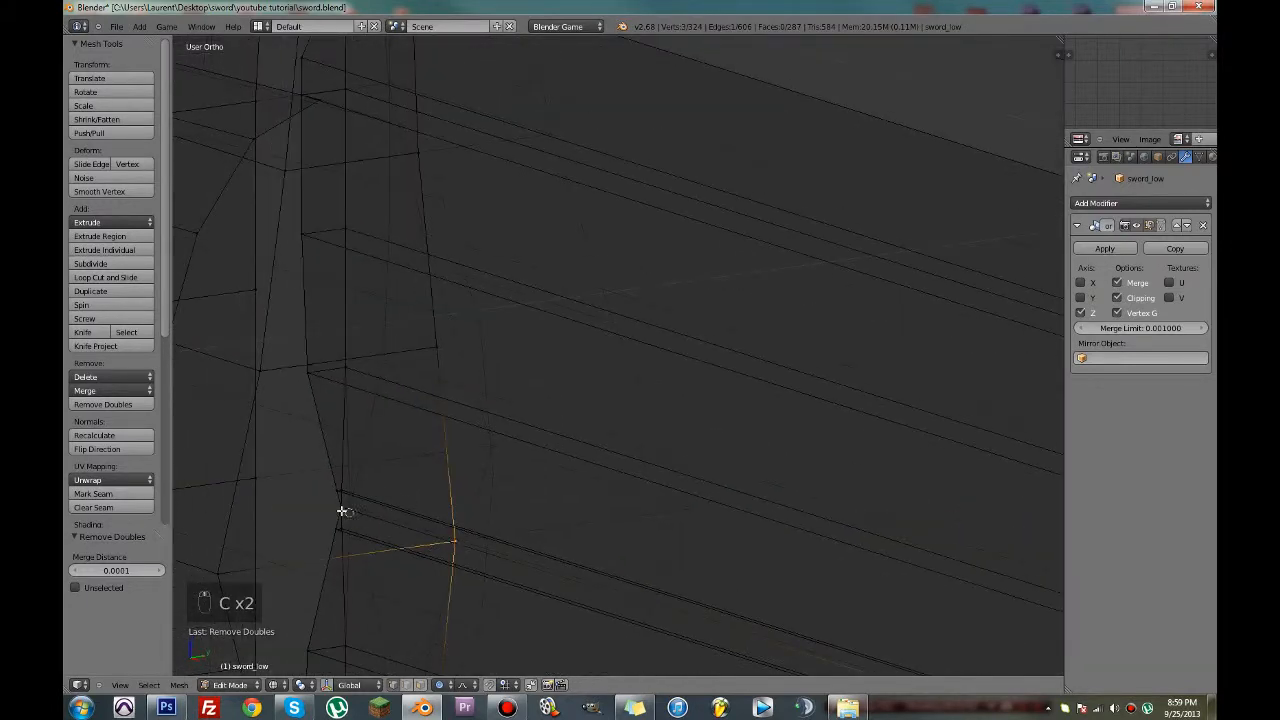
pyautogui.rightClick(461, 540)
pyautogui.scroll(-6, 540, 545)
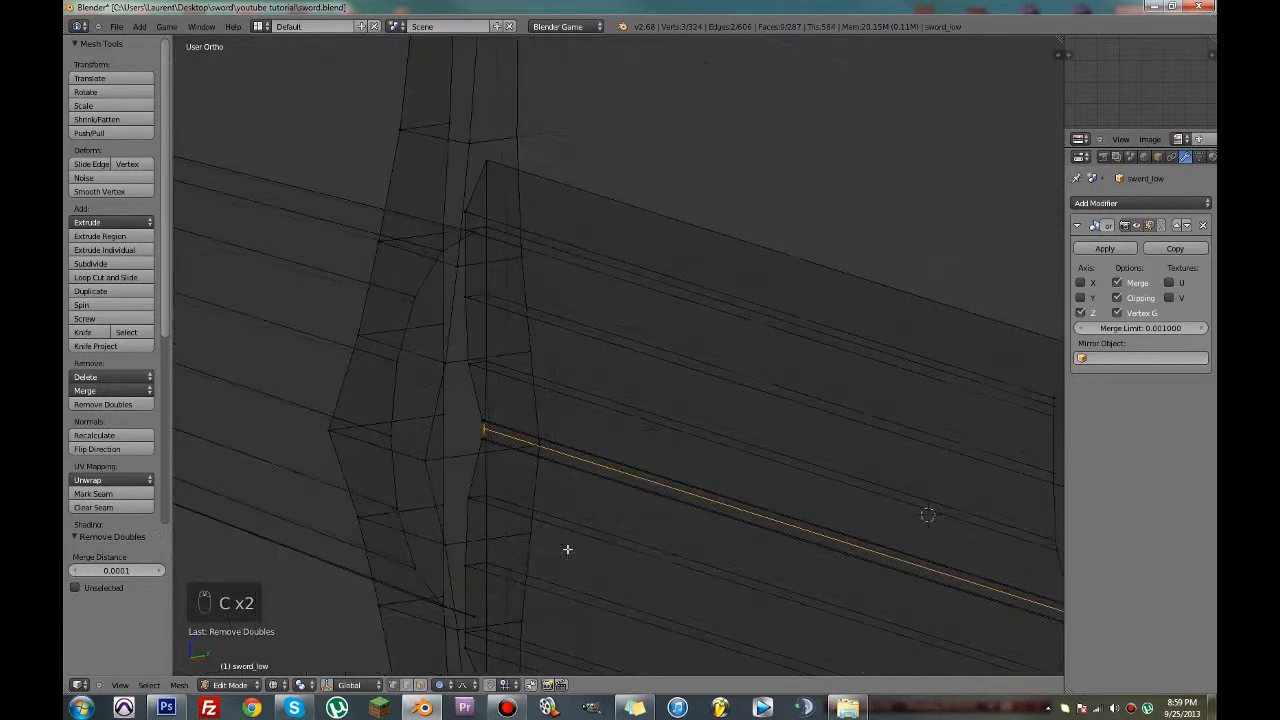
pyautogui.keyDown('shift'); pyautogui.moveTo(757, 614); pyautogui.dragTo(322, 470, button='middle'); pyautogui.keyUp('shift')
pyautogui.scroll(5, 551, 509)
pyautogui.moveTo(551, 509); pyautogui.dragTo(531, 512, button='middle')
pyautogui.scroll(-3, 531, 512)
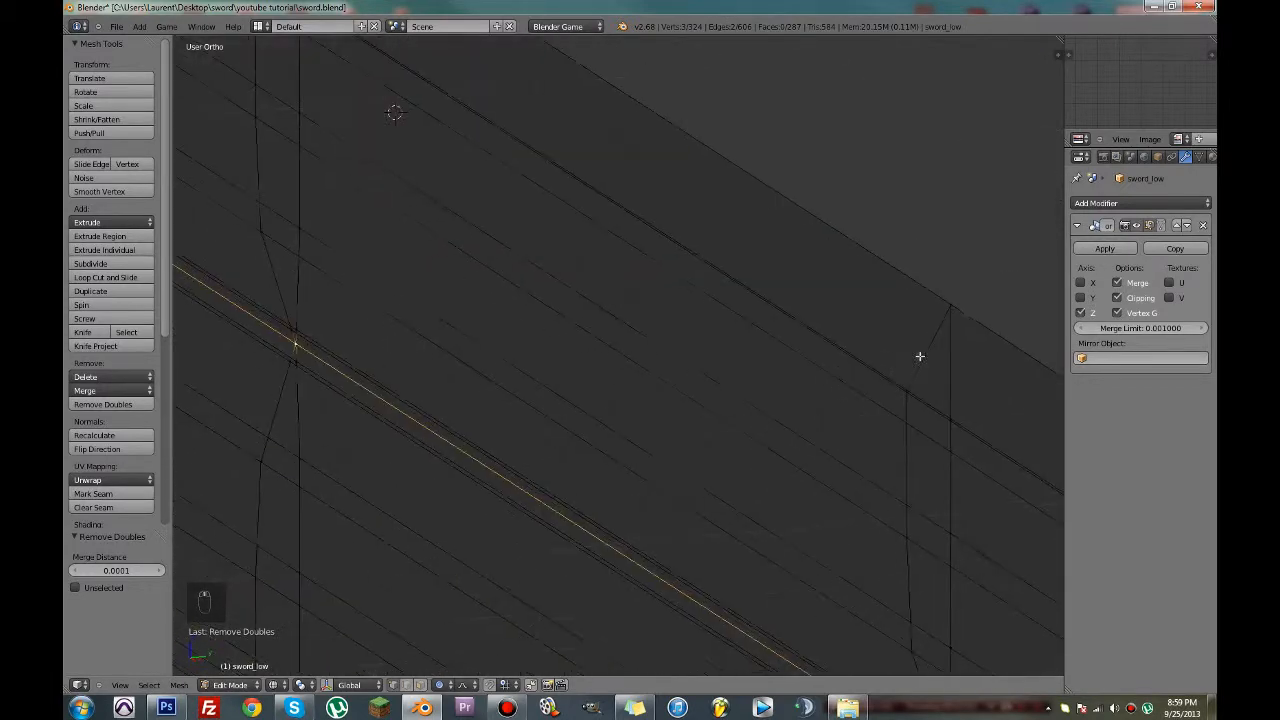
# Cancel moving the selected centre-line vertices and turn off Clipping in the Mirror modifier
pyautogui.press('g')
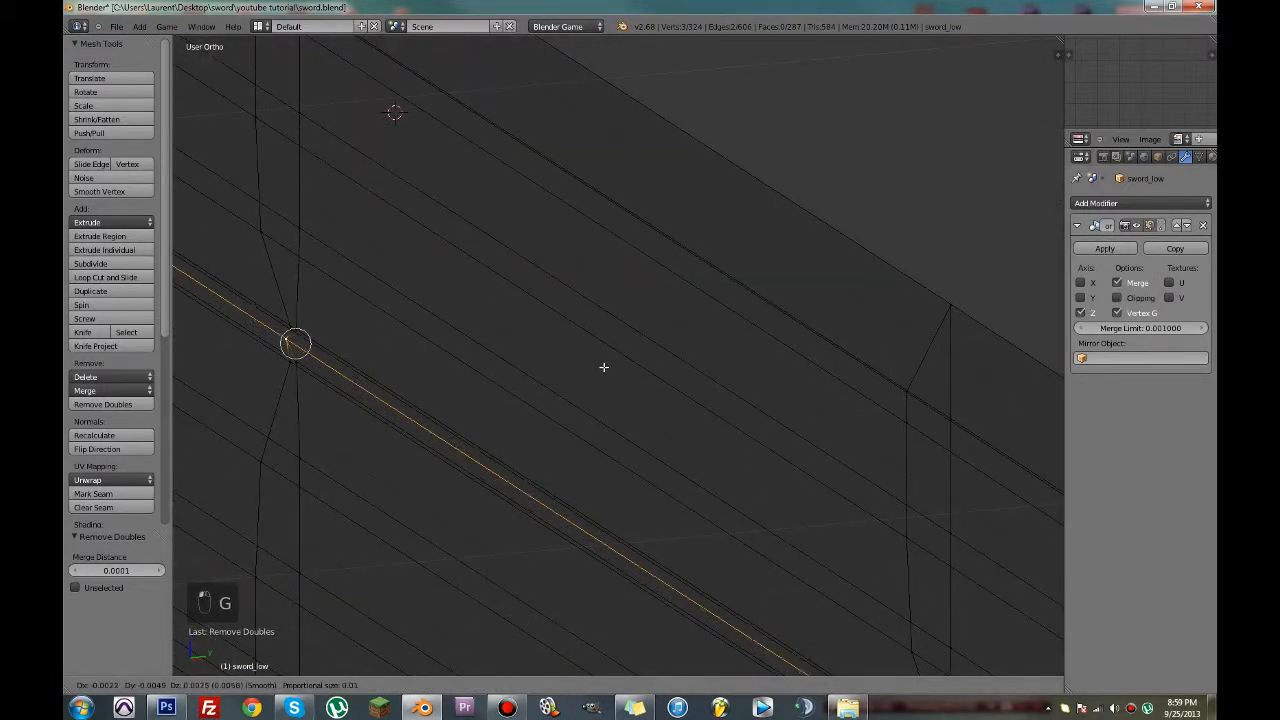
pyautogui.rightClick(603, 368)
pyautogui.click(1118, 298)
# Examine the blade's central groove and its centre line in solid and wireframe views from several angles
pyautogui.press('z')
pyautogui.scroll(2, 563, 443)
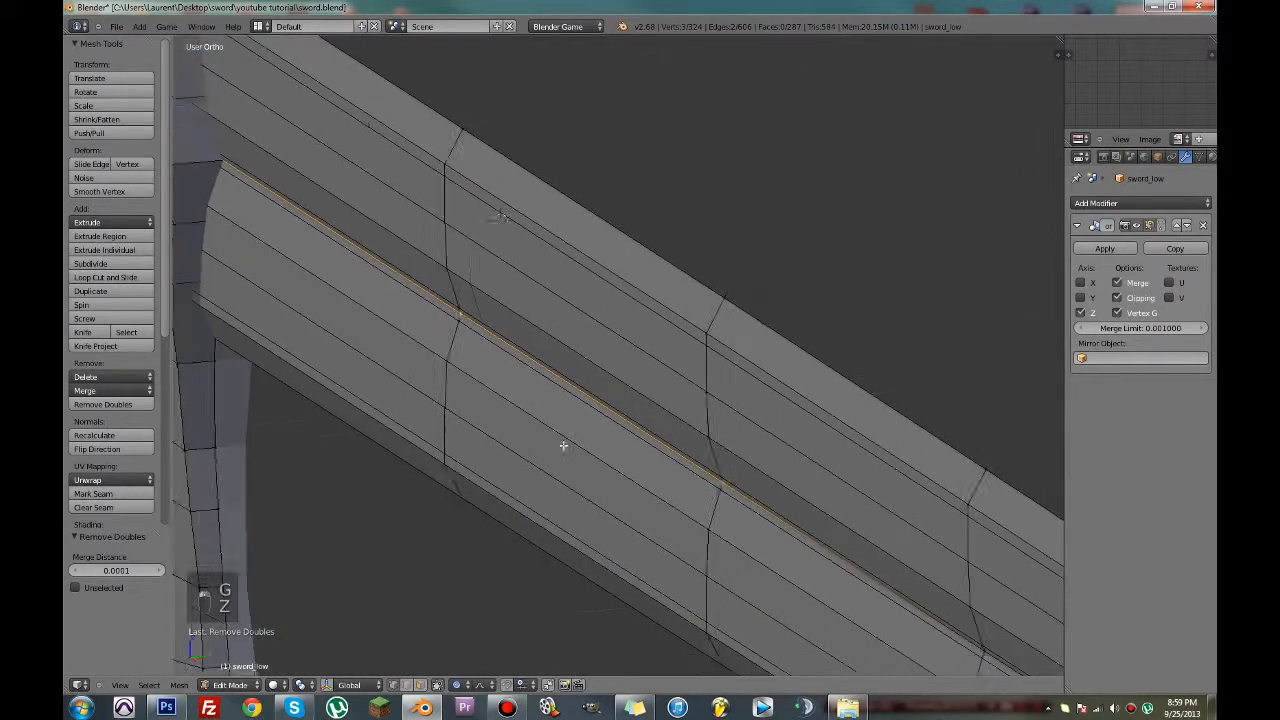
pyautogui.scroll(-2, 771, 500)
pyautogui.scroll(2, 585, 355)
pyautogui.scroll(2, 600, 375)
pyautogui.press('z')
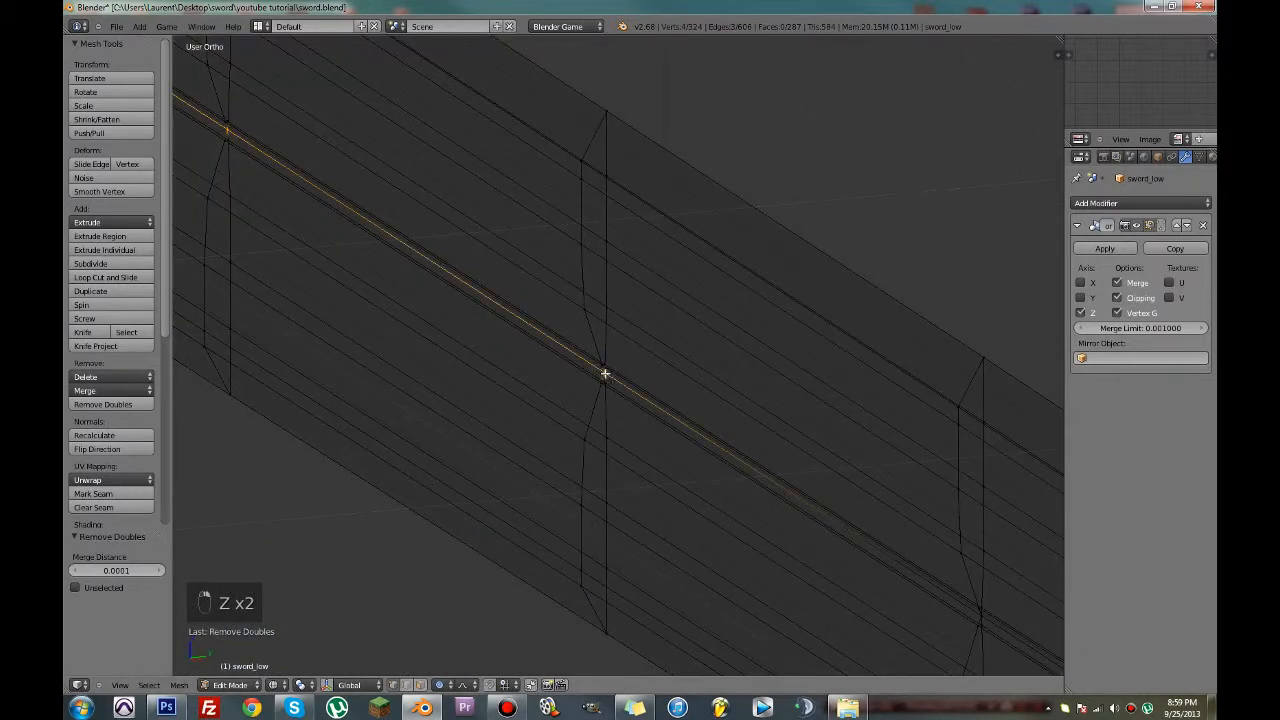
pyautogui.scroll(3, 605, 374)
pyautogui.scroll(-4, 571, 337)
pyautogui.scroll(4, 757, 437)
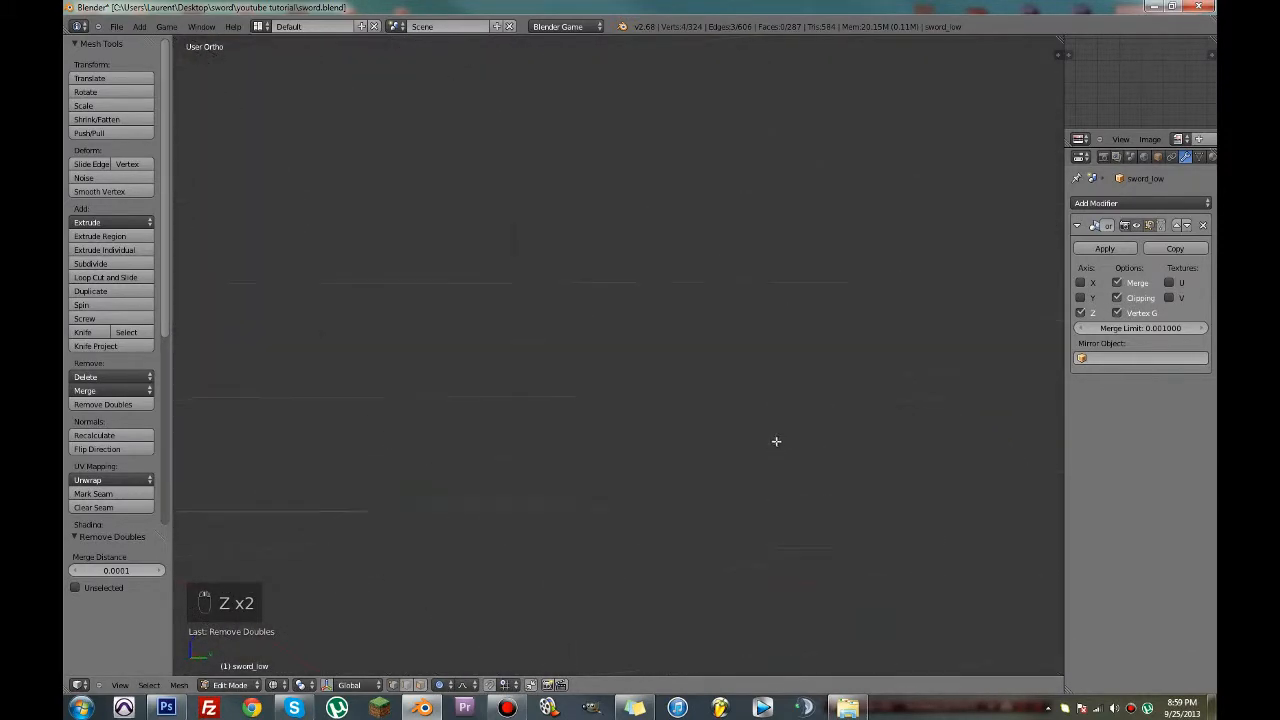
pyautogui.scroll(-3, 776, 441)
pyautogui.scroll(-2, 783, 431)
pyautogui.press('z')
pyautogui.scroll(4, 680, 420)
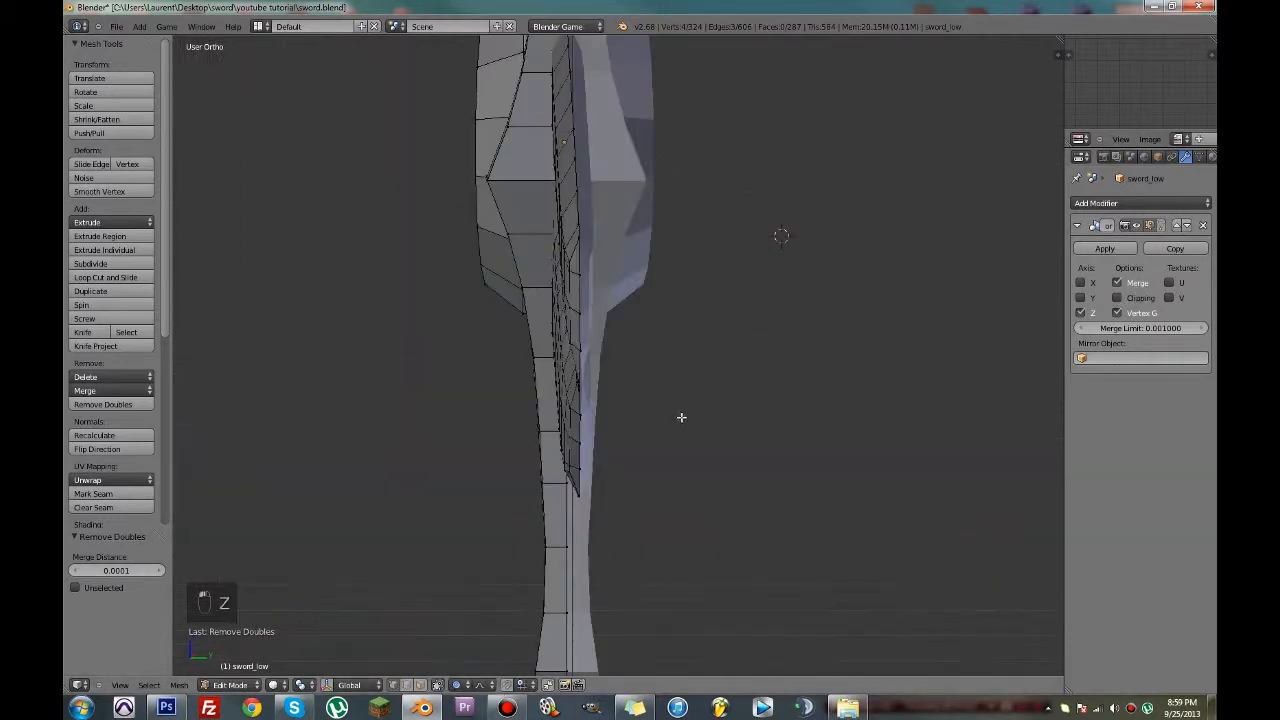
pyautogui.moveTo(671, 329); pyautogui.dragTo(718, 376, button='middle')
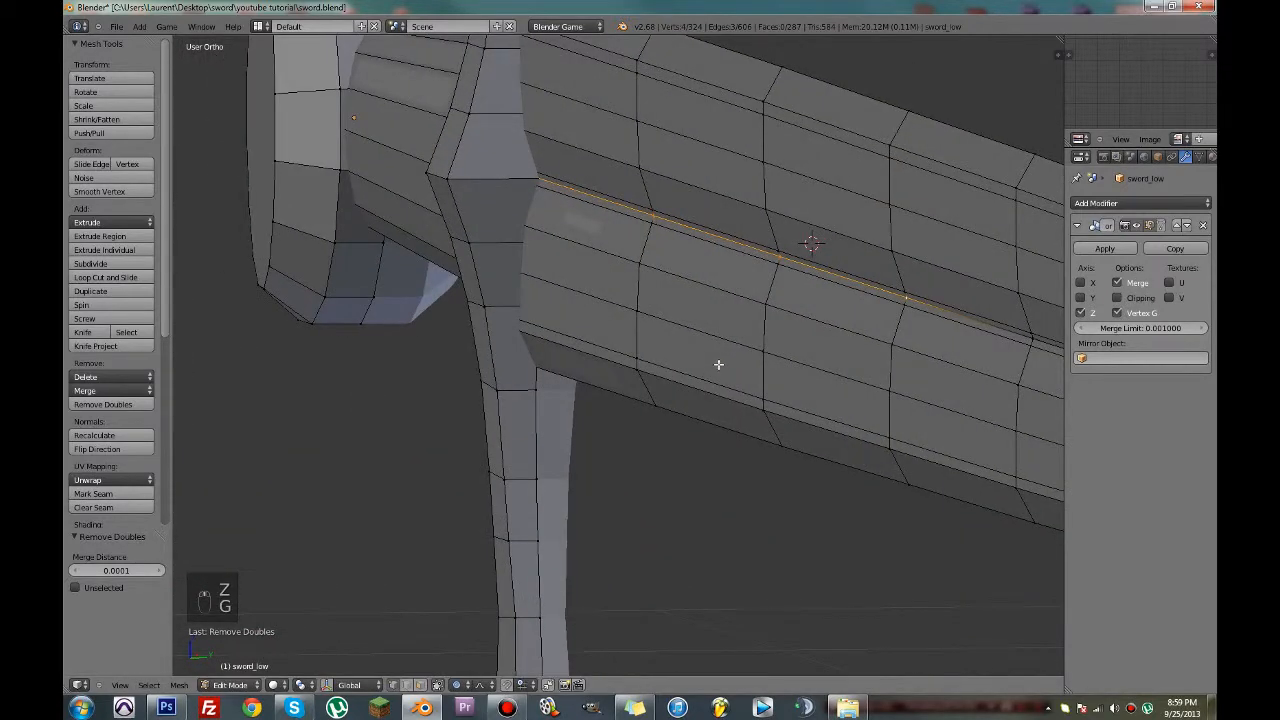
# Select the blade's inner centre line from the crossguard to the tip, undoing the stray selections of neighbouring vertices
pyautogui.scroll(-3, 650, 335)
pyautogui.scroll(4, 630, 312)
pyautogui.rightClick(657, 310)
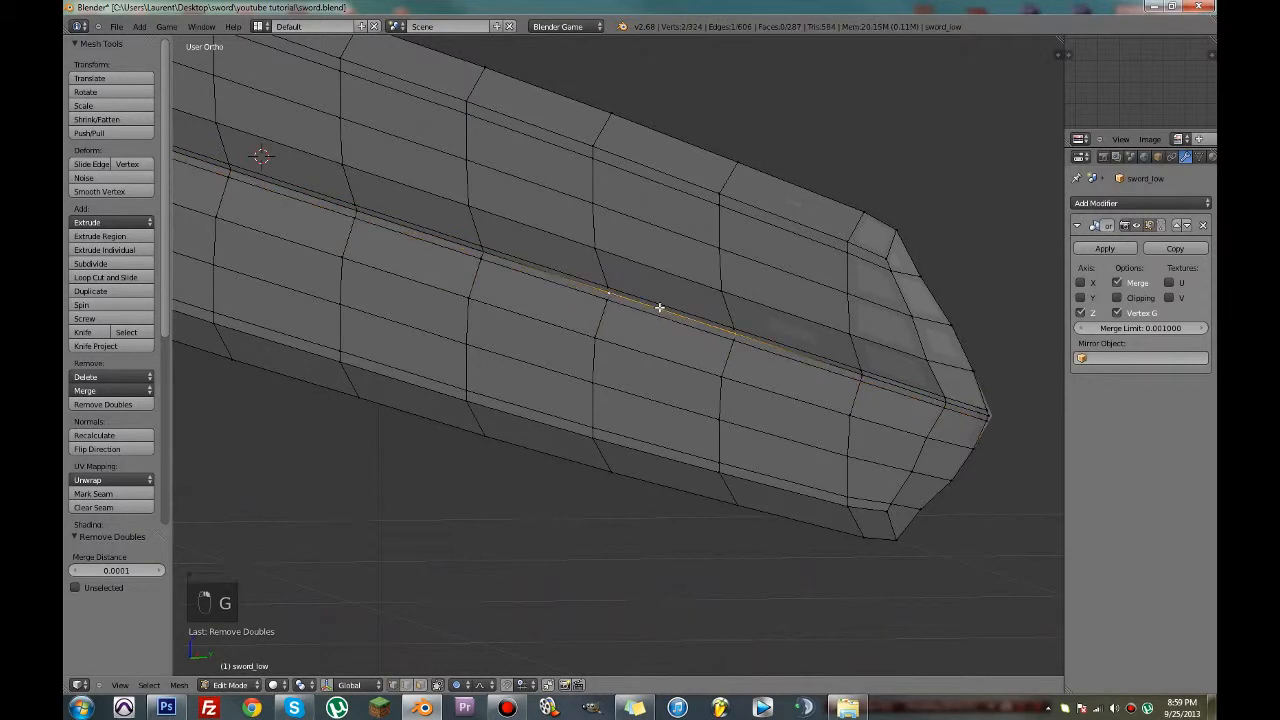
pyautogui.keyDown('shift'); pyautogui.rightClick(218, 162); pyautogui.keyUp('shift')
pyautogui.scroll(-4, 220, 190)
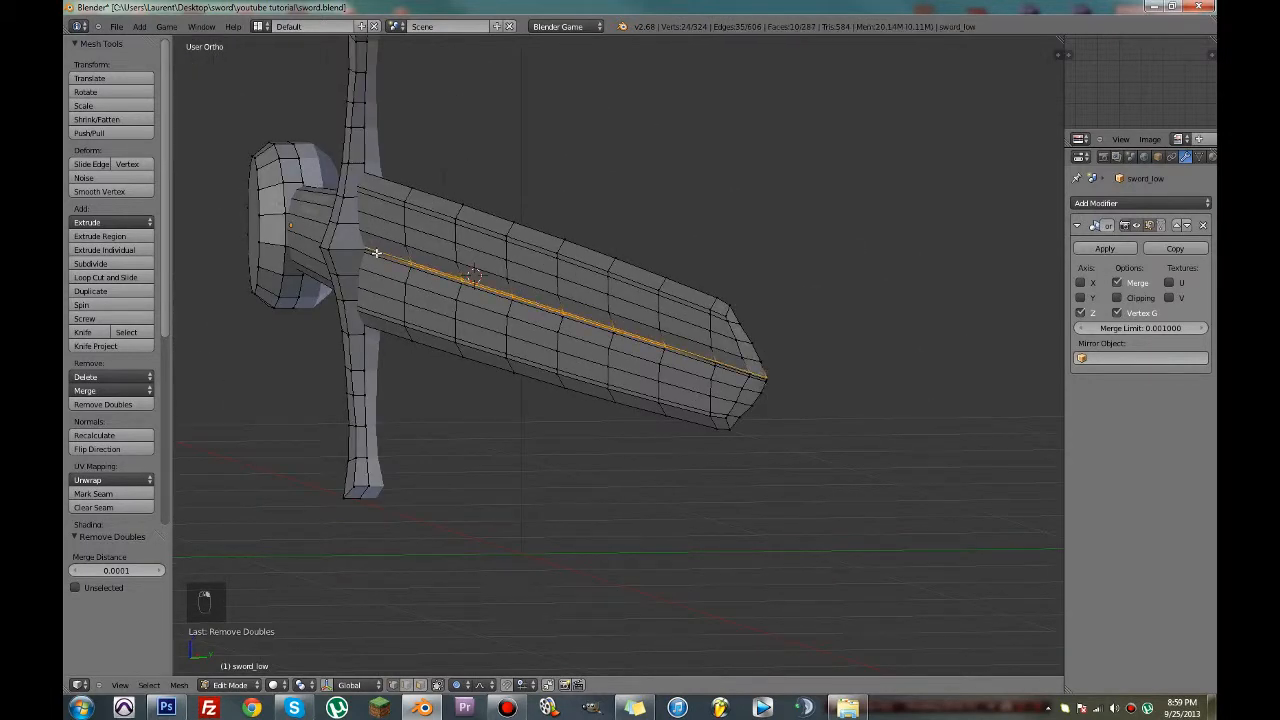
pyautogui.hotkey('ctrl', 'z')
pyautogui.hotkey('ctrl', 'z')
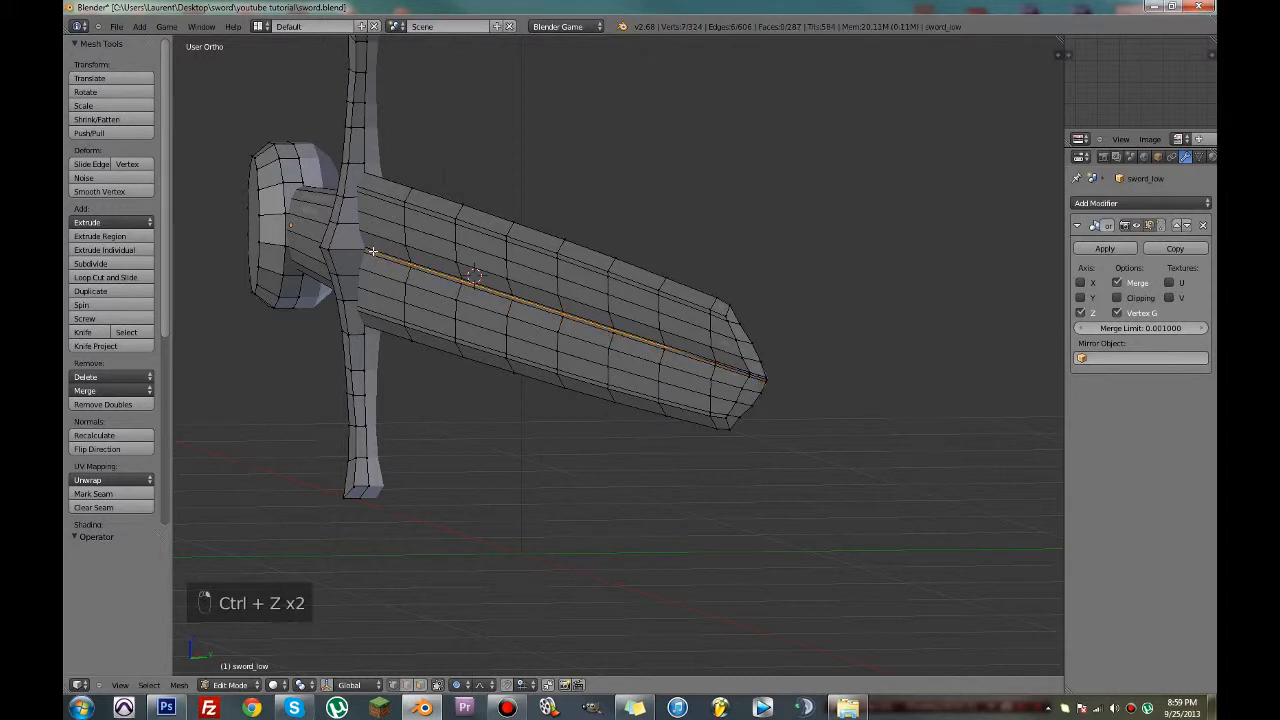
pyautogui.scroll(4, 724, 352)
pyautogui.press('z')
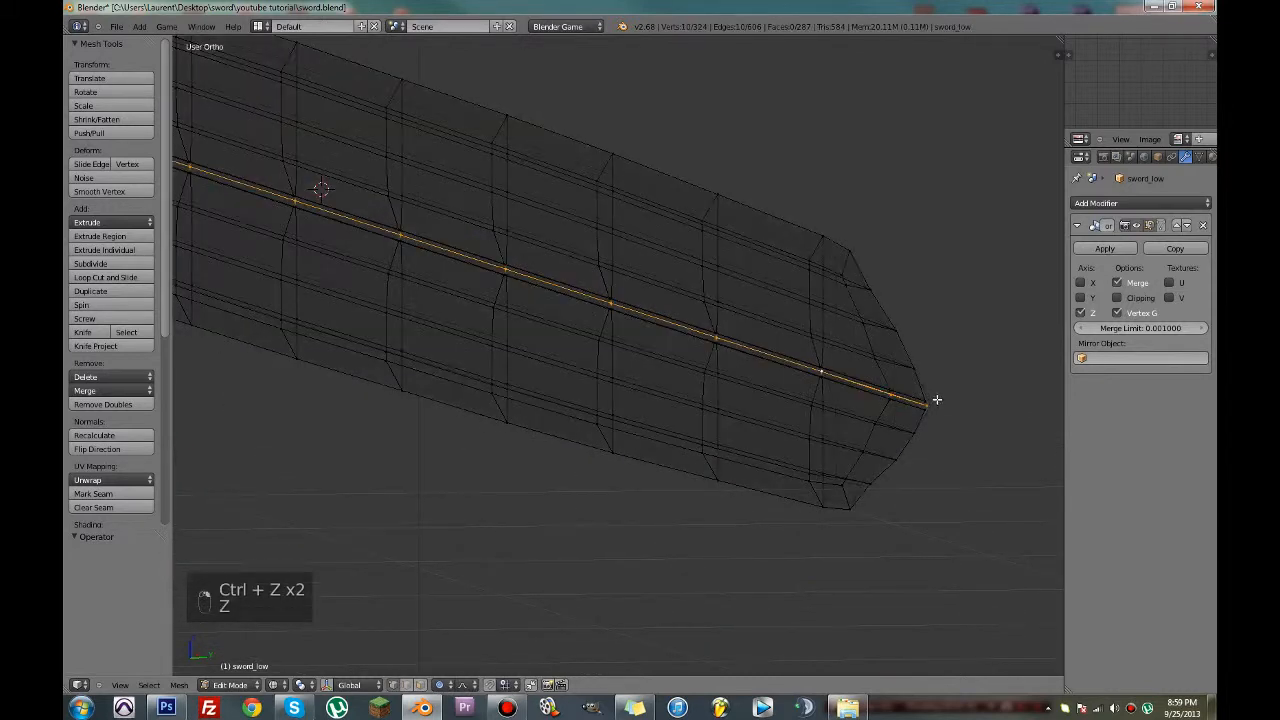
# Leave the tip vertex out of the selection, move the centre line -0.003 along Y, and save the file
pyautogui.press('z')
pyautogui.moveTo(786, 383)
pyautogui.mouseDown(button='middle')
pyautogui.moveTo(607, 361)
pyautogui.moveTo(664, 371)
pyautogui.moveTo(784, 486)
pyautogui.mouseUp(button='middle')
pyautogui.press('g')
pyautogui.press('y')
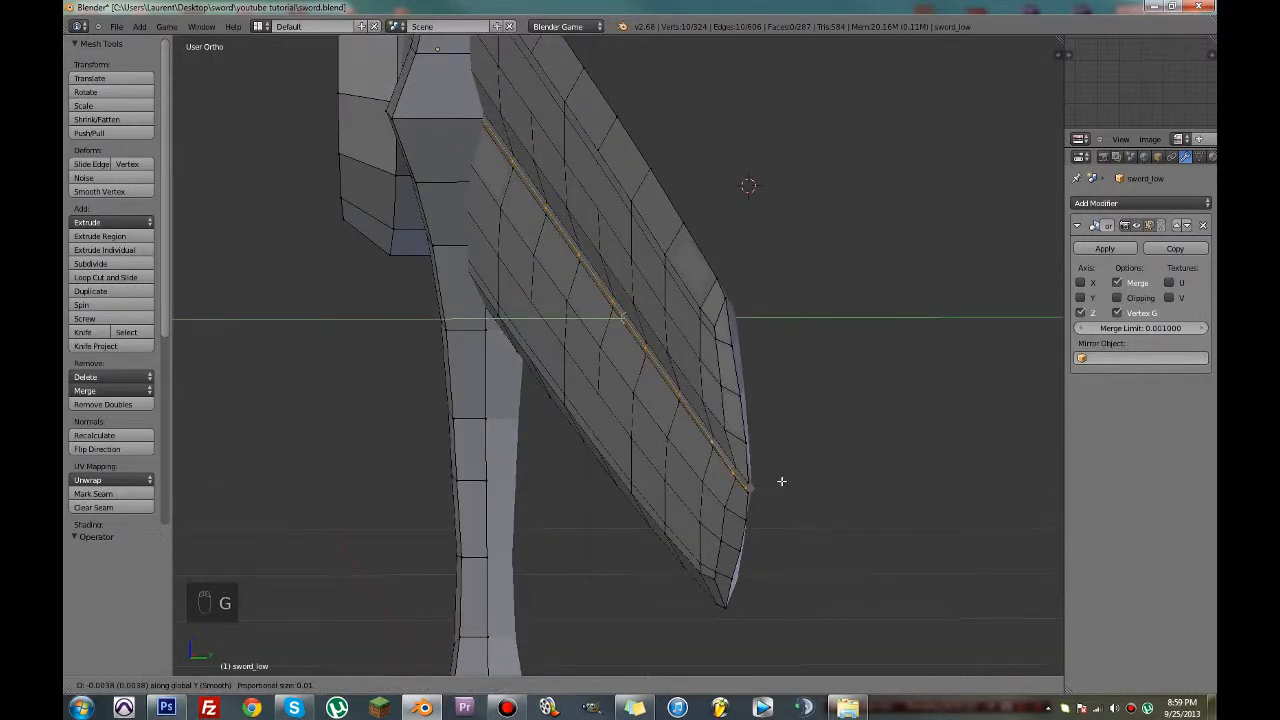
pyautogui.click(783, 480)
pyautogui.press('c')
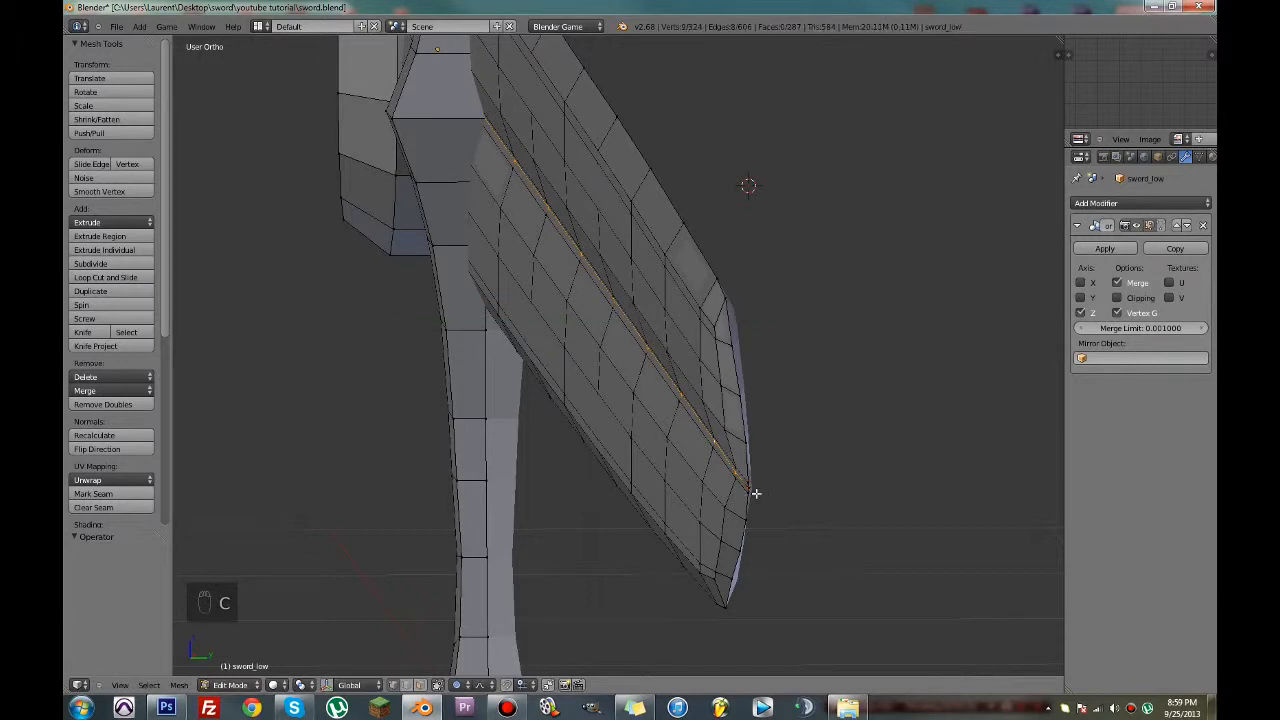
pyautogui.press('g')
pyautogui.press('y')
pyautogui.click(753, 493)
pyautogui.hotkey('ctrl', 's')
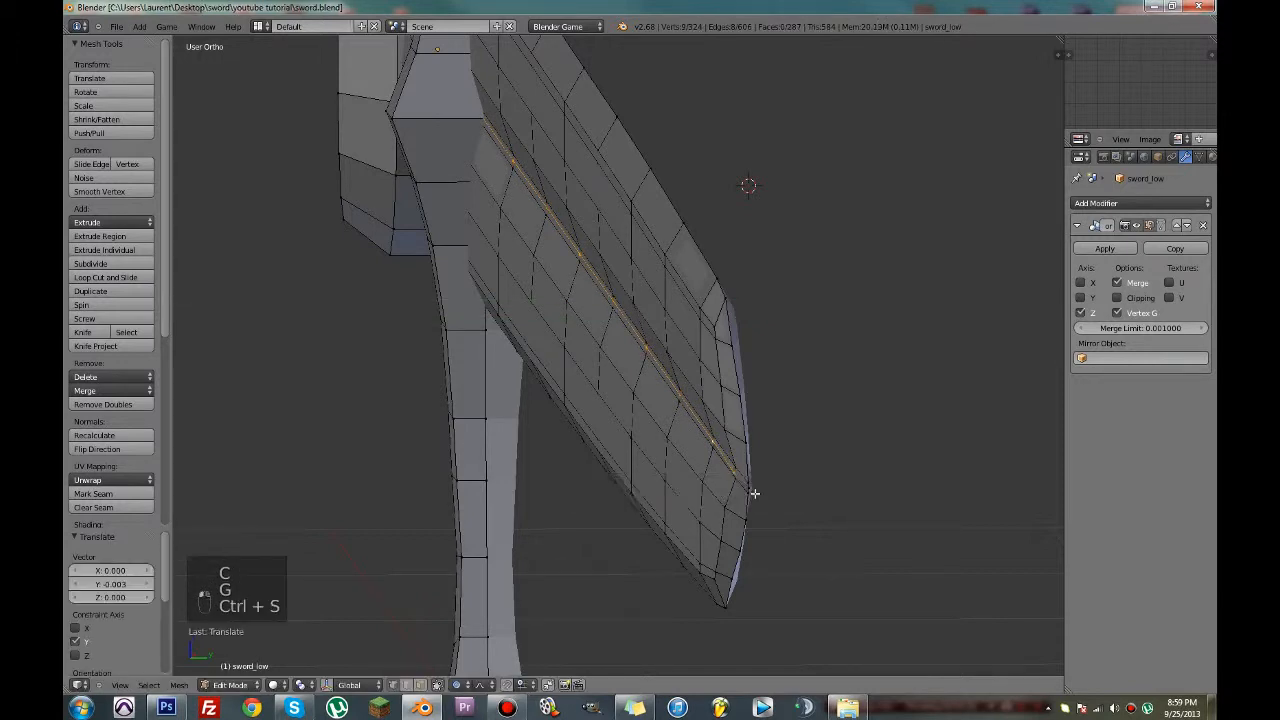
# Delete the selected centre-line edge loop of the blade and save the file
pyautogui.press('x')
pyautogui.click(745, 494)
pyautogui.moveTo(761, 483); pyautogui.dragTo(768, 470, button='middle')
pyautogui.hotkey('ctrl', 's')
pyautogui.click(768, 470)
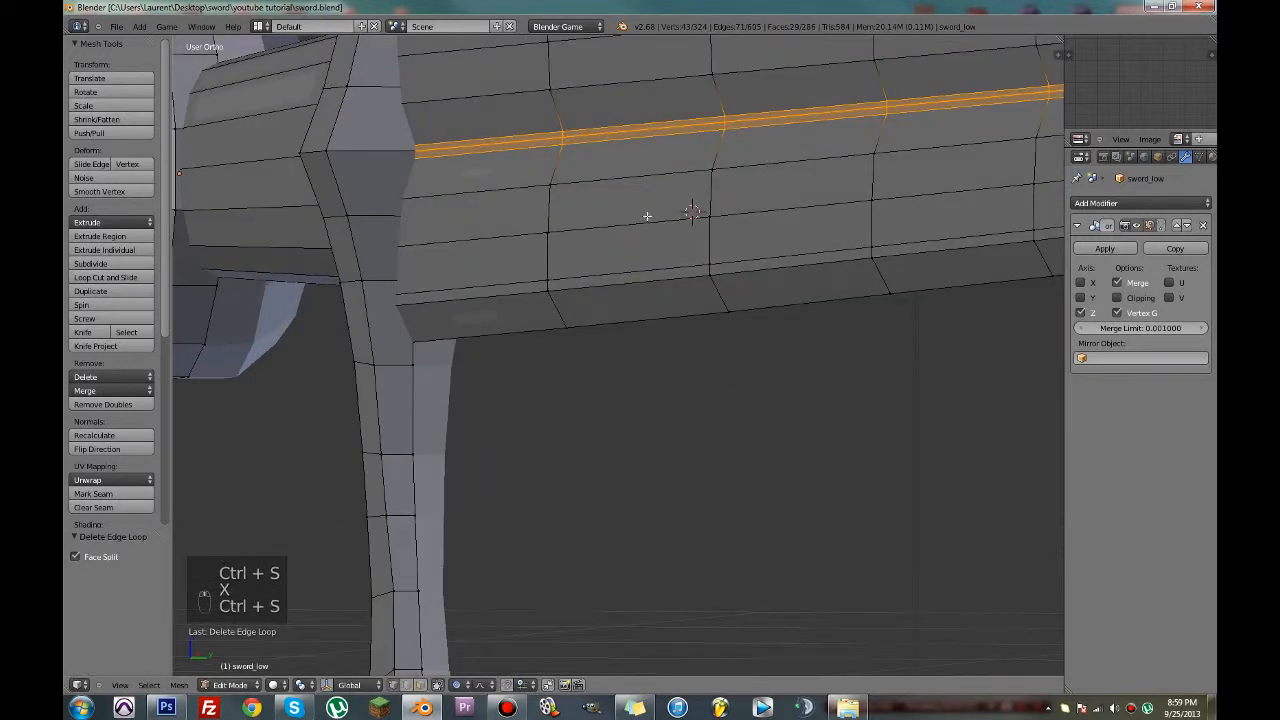
# Simplify the selected narrow strip along the blade's centre with Limited Dissolve, after trying Edge Loop deletion and Dissolve Vertices
pyautogui.keyDown('shift'); pyautogui.moveTo(640, 196); pyautogui.dragTo(515, 294, button='middle'); pyautogui.keyUp('shift')
pyautogui.press('x')
pyautogui.click(515, 294)
pyautogui.press('x')
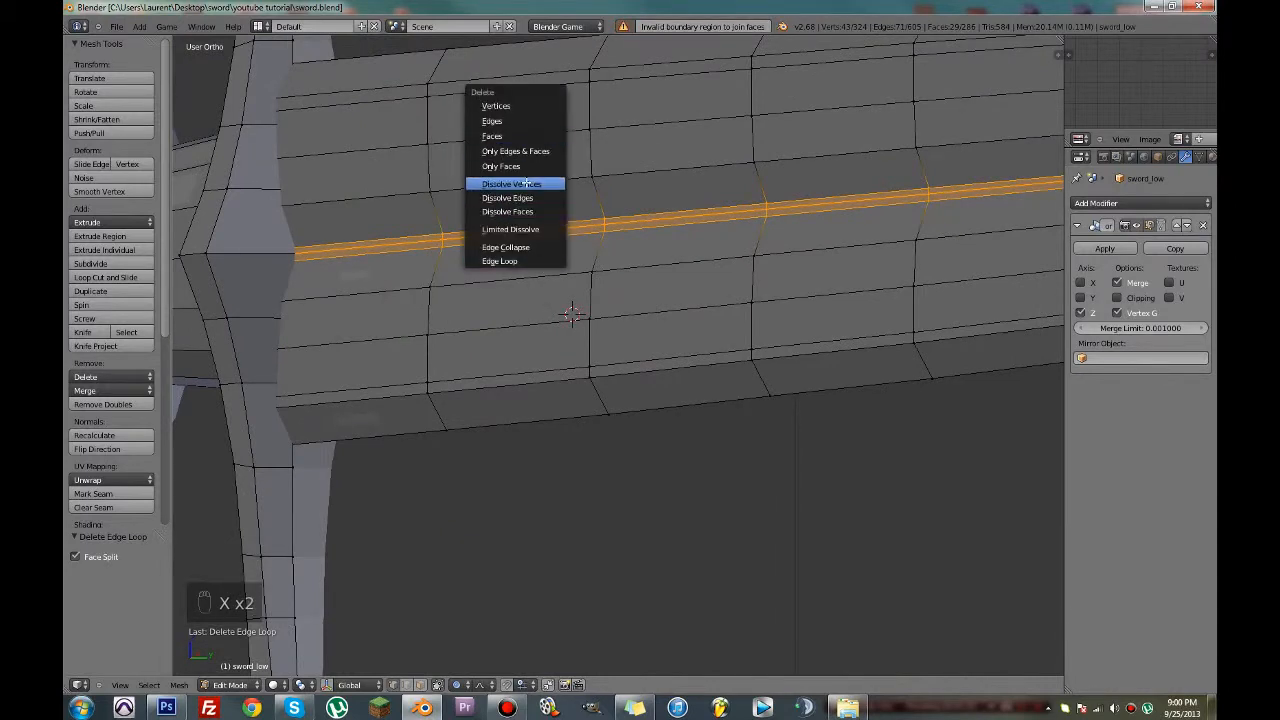
pyautogui.click(527, 183)
pyautogui.press('x')
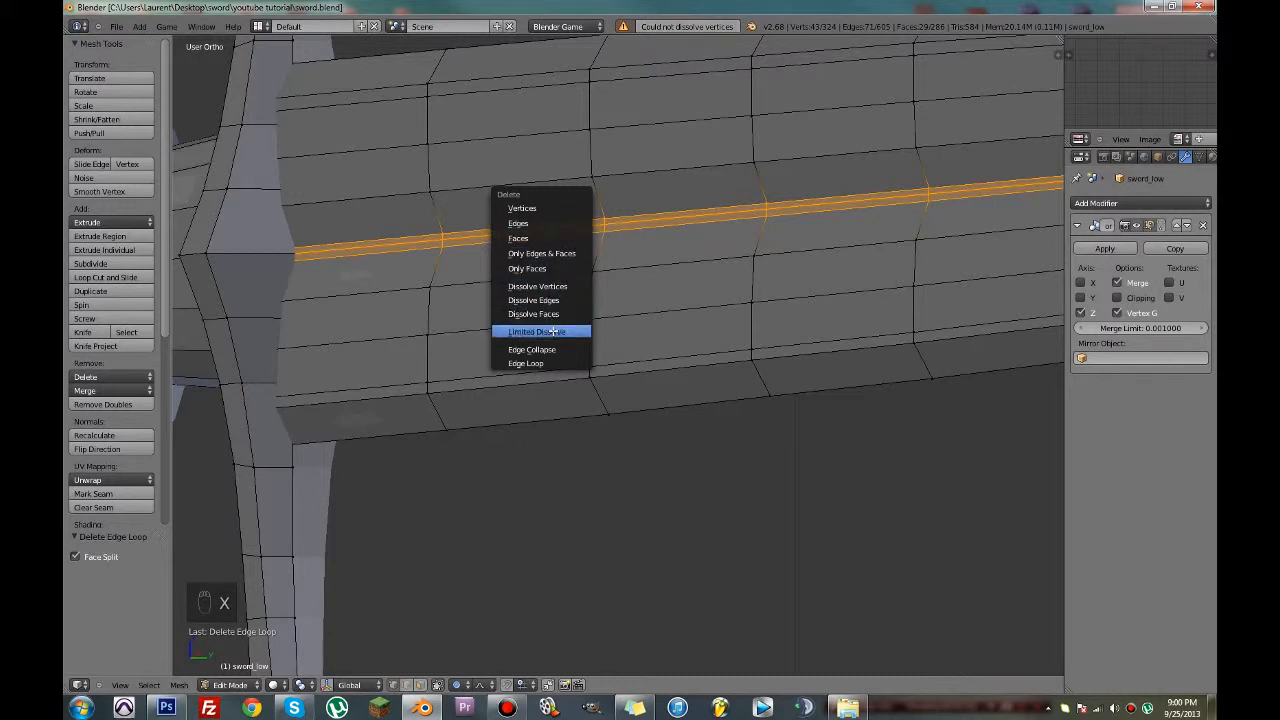
pyautogui.click(553, 331)
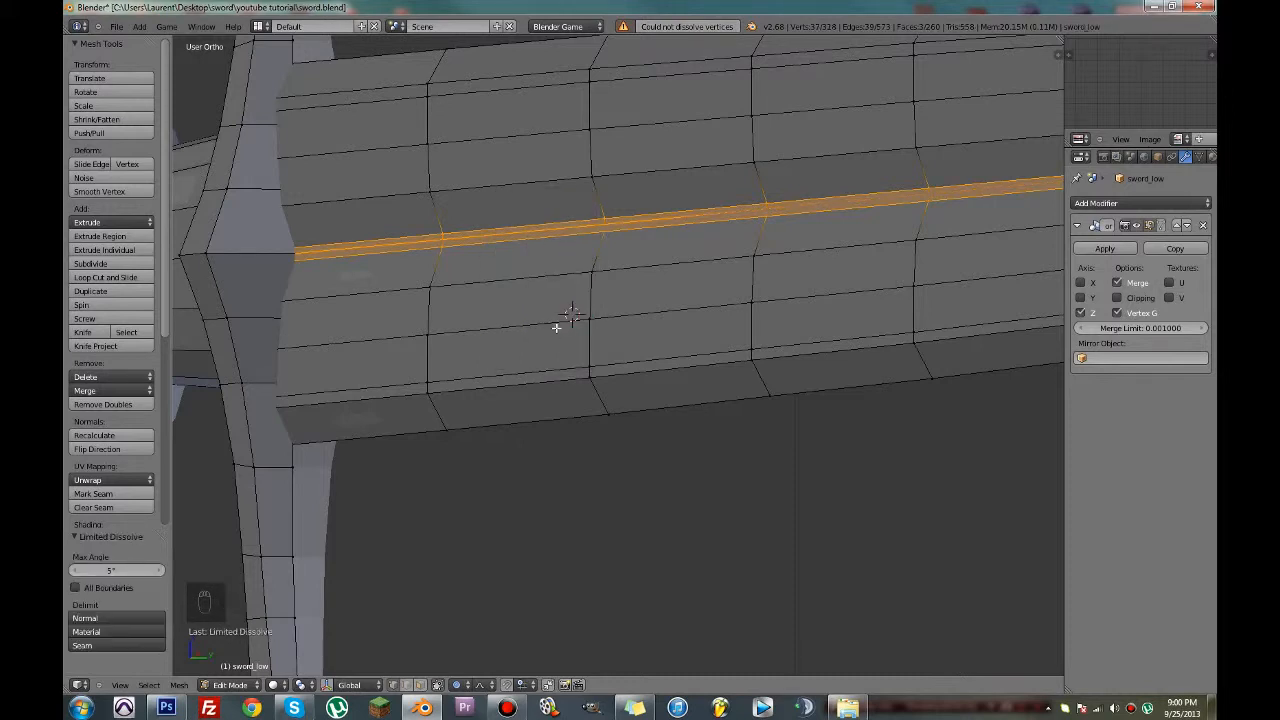
# Try to delete the lengthwise edge loop on the upper side of the blade's central groove, and undo it
pyautogui.scroll(-3, 556, 327)
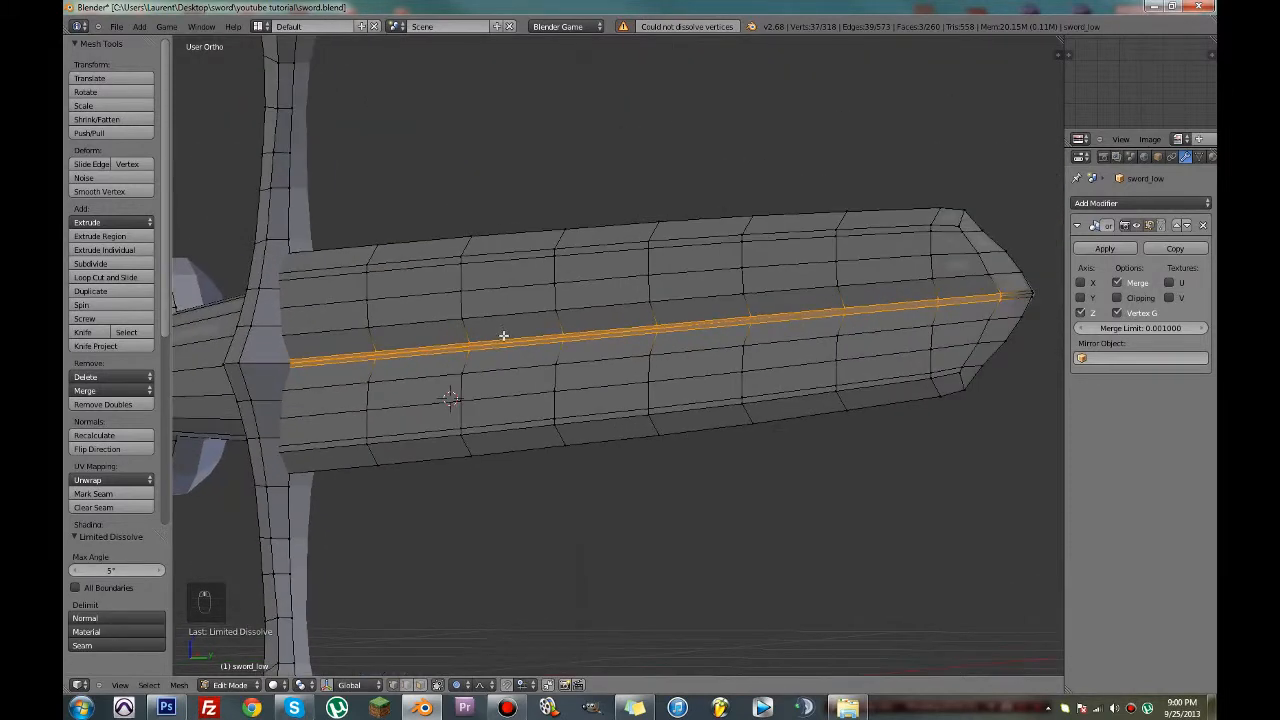
pyautogui.keyDown('alt'); pyautogui.rightClick(503, 335); pyautogui.keyUp('alt')
pyautogui.press('x')
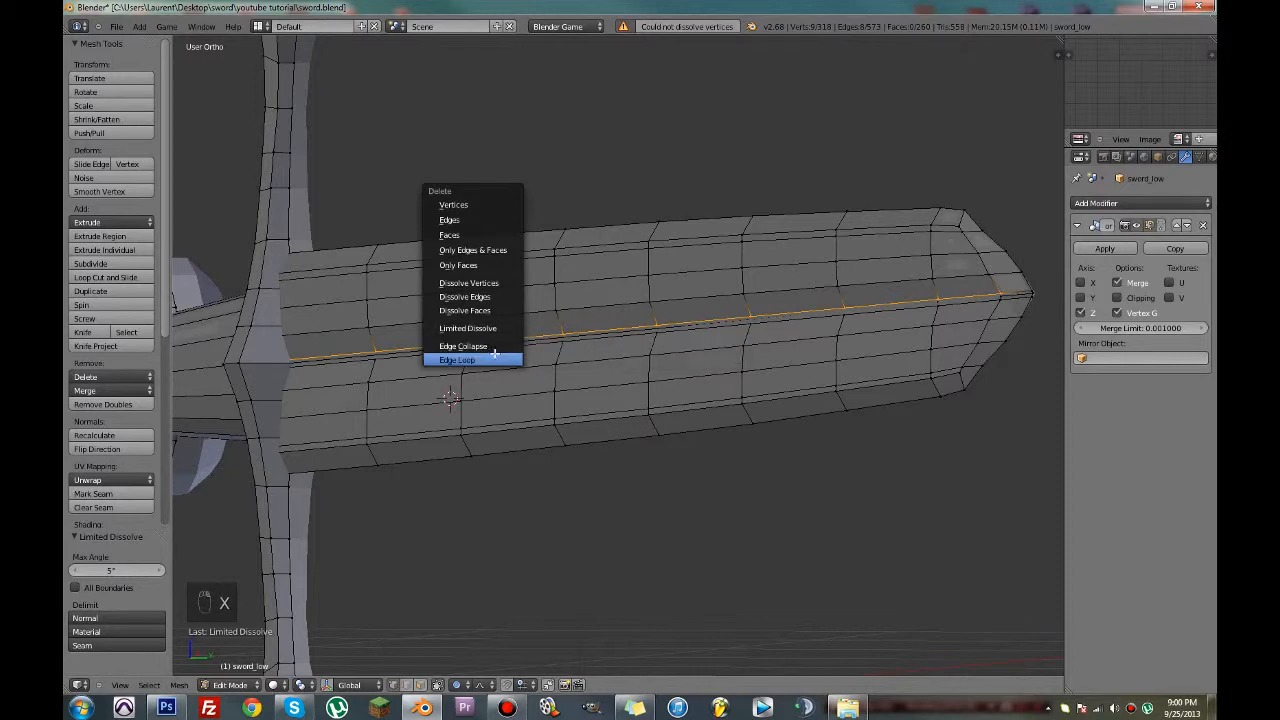
pyautogui.click(494, 358)
pyautogui.hotkey('ctrl', 'z')
pyautogui.hotkey('ctrl', 'z')
pyautogui.hotkey('ctrl', 'z')
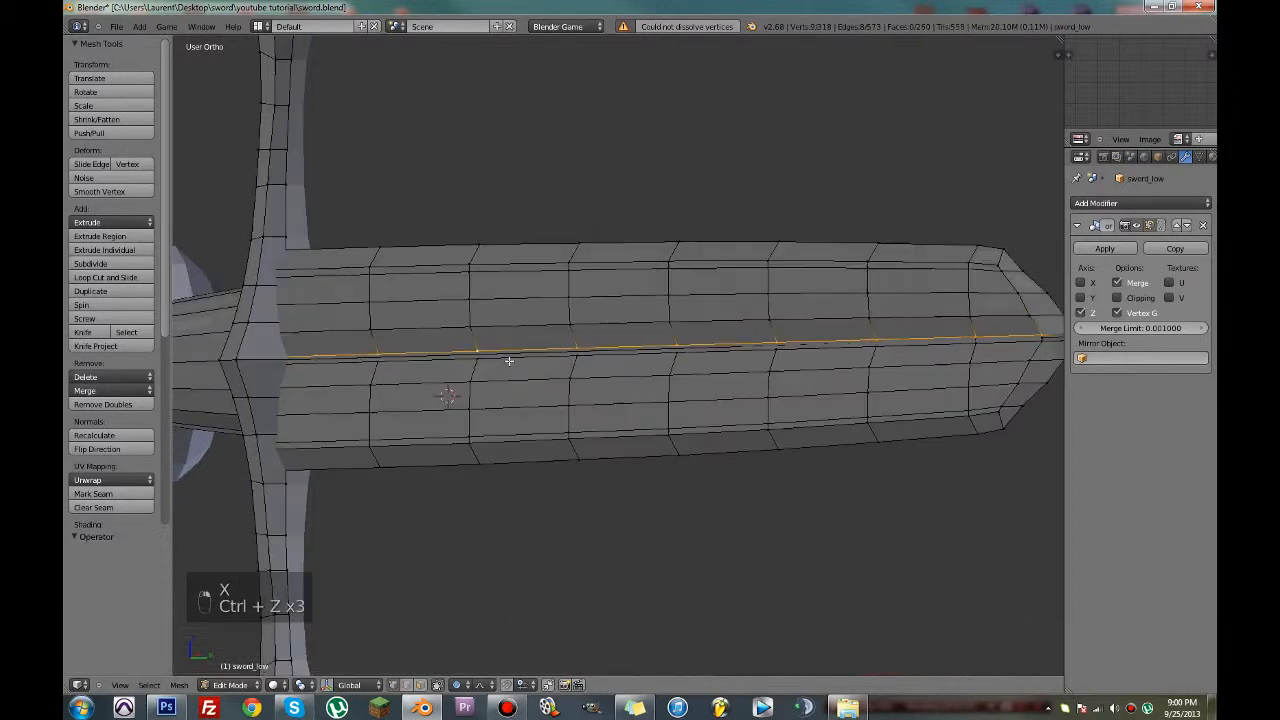
# Save the file, inspect the blade in and outside Edit Mode, and return to editing its mesh
pyautogui.hotkey('ctrl', 's')
pyautogui.moveTo(509, 361); pyautogui.dragTo(469, 368, button='middle')
pyautogui.press('z')
pyautogui.press('z')
pyautogui.scroll(5, 491, 363)
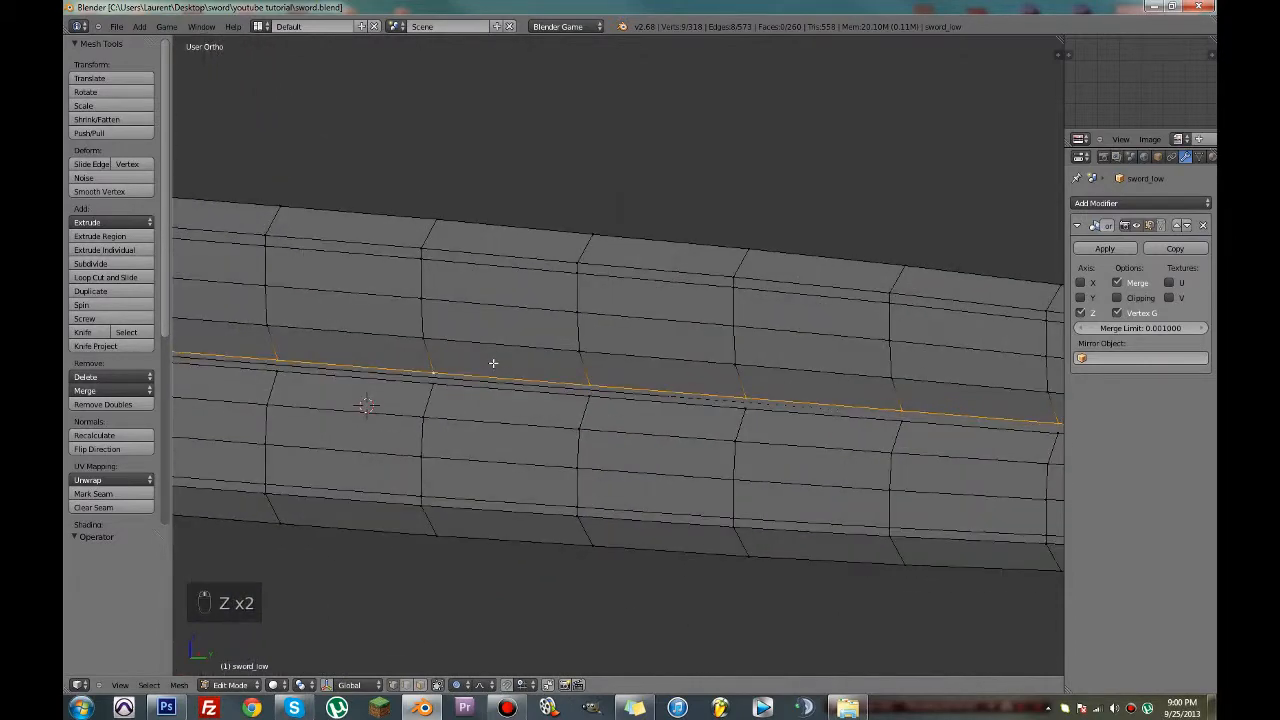
pyautogui.press('a')
pyautogui.press('Tab')
pyautogui.scroll(-5, 489, 364)
pyautogui.scroll(4, 471, 377)
pyautogui.moveTo(489, 364); pyautogui.dragTo(422, 397, button='middle')
pyautogui.press('Tab')
# Delete the two lengthwise edge loops running close to the blade's cutting edges
pyautogui.scroll(2, 469, 373)
pyautogui.press('x')
pyautogui.click(437, 373)
pyautogui.press('x')
pyautogui.click(459, 378)
# Delete the crosswise edge loop nearest the crossguard on both the lower and the upper half of the blade
pyautogui.keyDown('alt'); pyautogui.rightClick(422, 399); pyautogui.keyUp('alt')
pyautogui.press('x')
pyautogui.click(422, 399)
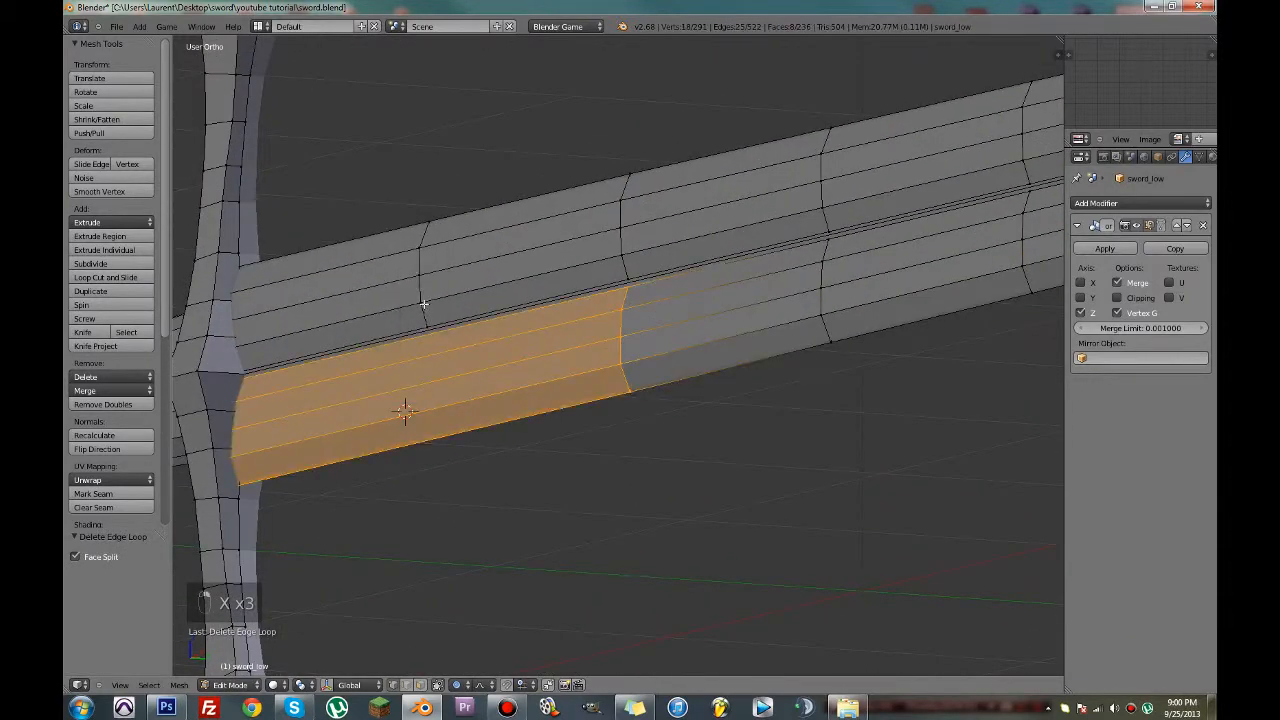
pyautogui.keyDown('alt'); pyautogui.rightClick(426, 304); pyautogui.keyUp('alt')
pyautogui.press('x')
pyautogui.click(450, 290)
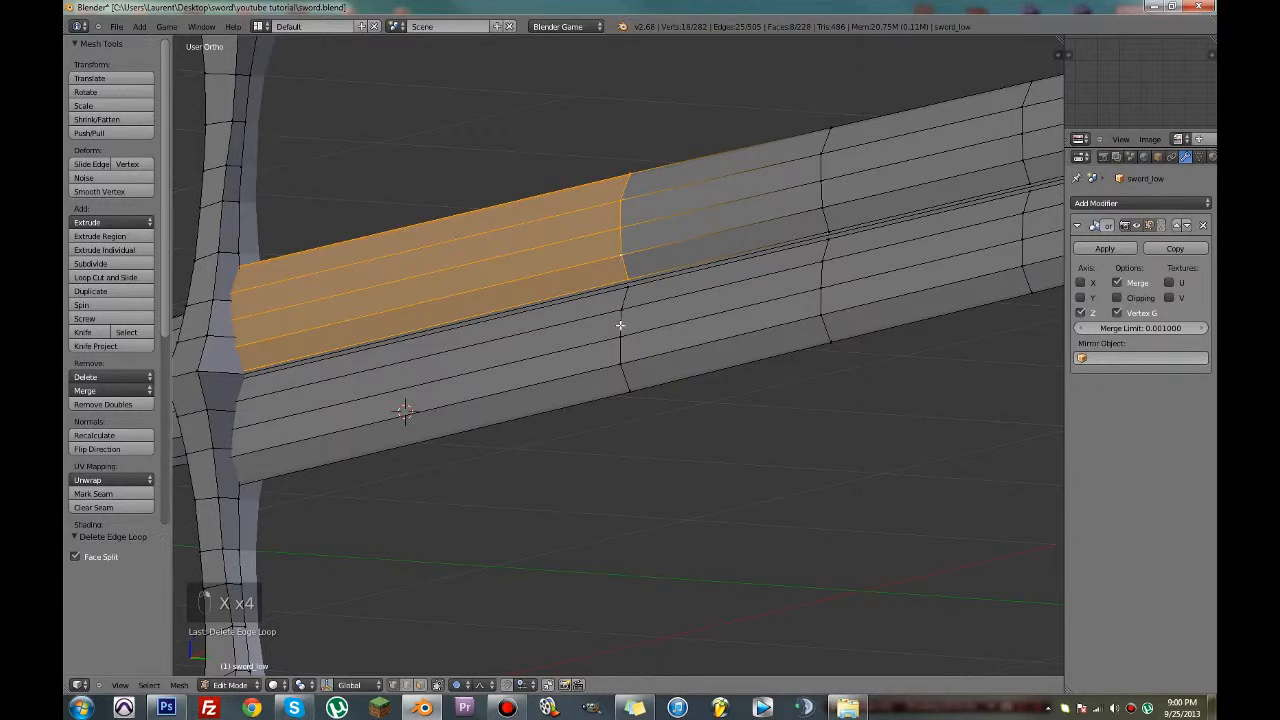
# Delete the crosswise edge loop now nearest the crossguard on the lower and the upper half of the blade
pyautogui.keyDown('alt'); pyautogui.rightClick(620, 325); pyautogui.keyUp('alt')
pyautogui.press('x')
pyautogui.click(620, 322)
pyautogui.keyDown('alt'); pyautogui.rightClick(619, 224); pyautogui.keyUp('alt')
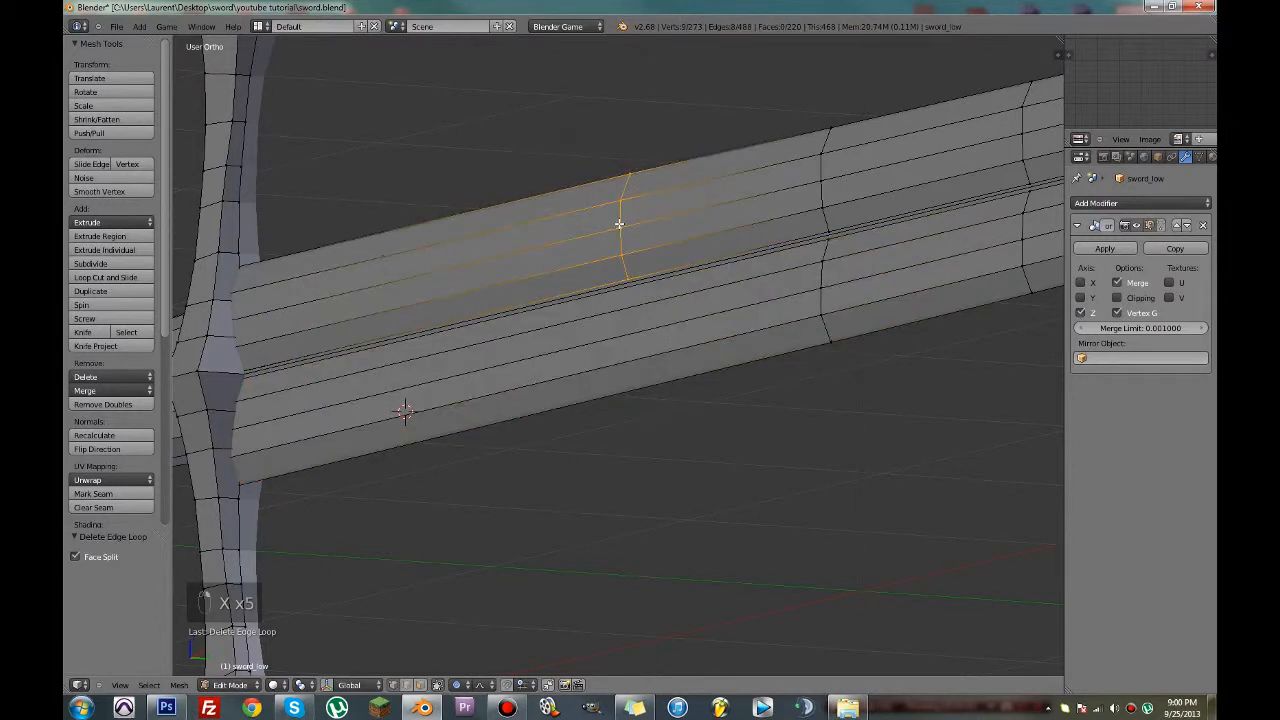
pyautogui.press('x')
pyautogui.click(620, 224)
# Circle-select the next crosswise edge loop through both sides of the blade in wireframe display and delete it
pyautogui.keyDown('shift'); pyautogui.moveTo(806, 270); pyautogui.dragTo(620, 323, button='middle'); pyautogui.keyUp('shift')
pyautogui.press('a')
pyautogui.scroll(-5, 622, 324)
pyautogui.press('c')
pyautogui.moveTo(630, 372); pyautogui.dragTo(626, 303)
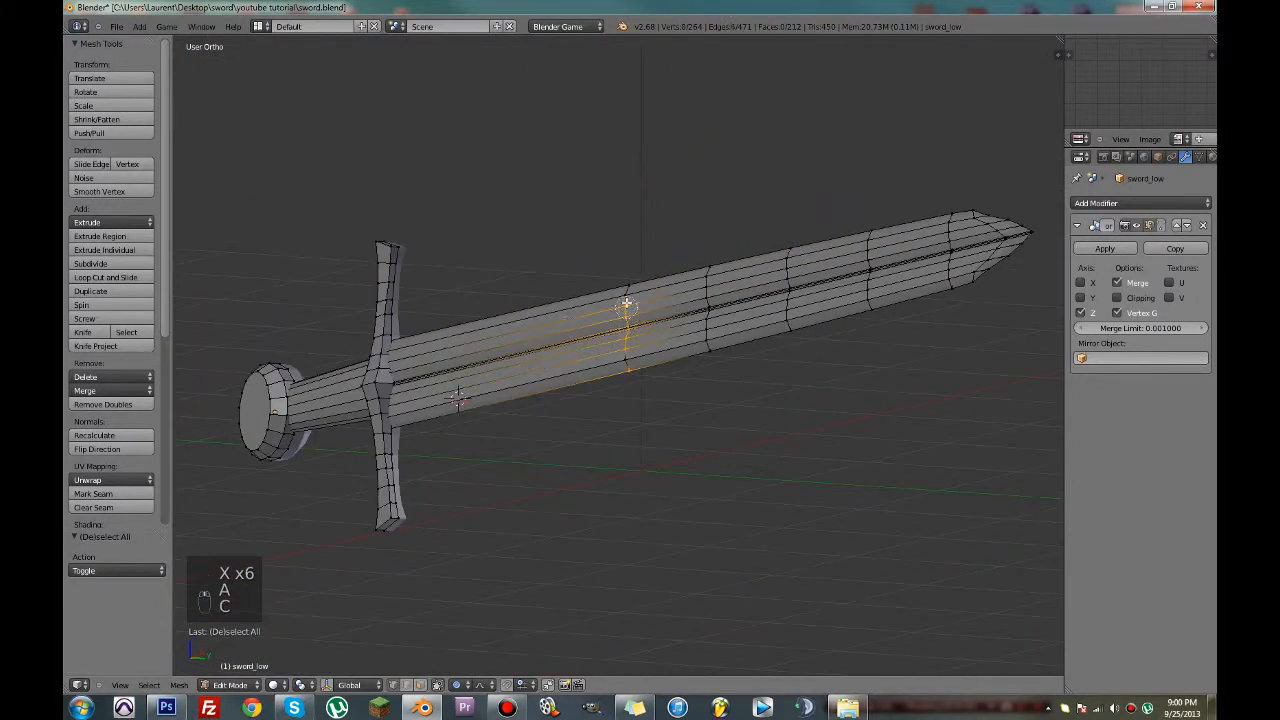
pyautogui.press('z')
pyautogui.moveTo(618, 371); pyautogui.dragTo(626, 286)
pyautogui.press('c')
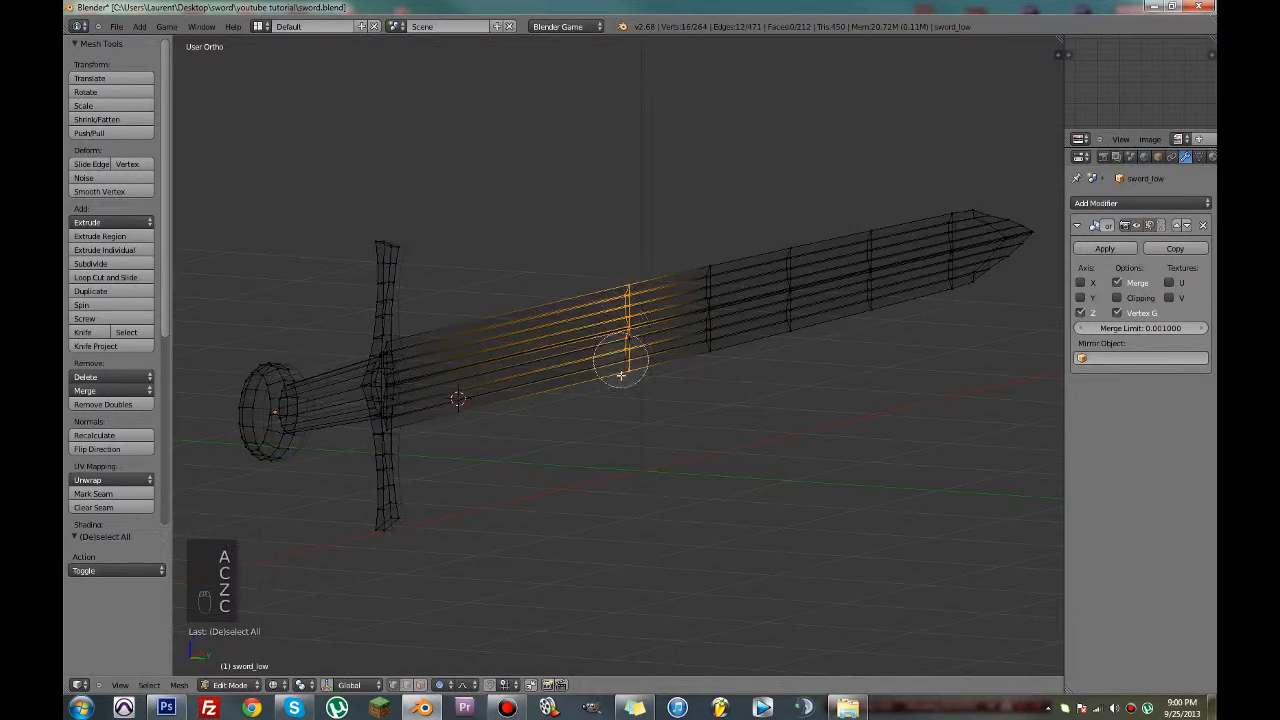
pyautogui.press('x')
pyautogui.click(620, 322)
# Select the following crosswise edge loop toward the tip on both sides of the blade and delete it
pyautogui.keyDown('shift'); pyautogui.moveTo(625, 325); pyautogui.dragTo(540, 370, button='middle'); pyautogui.keyUp('shift')
pyautogui.press('a')
pyautogui.press('c')
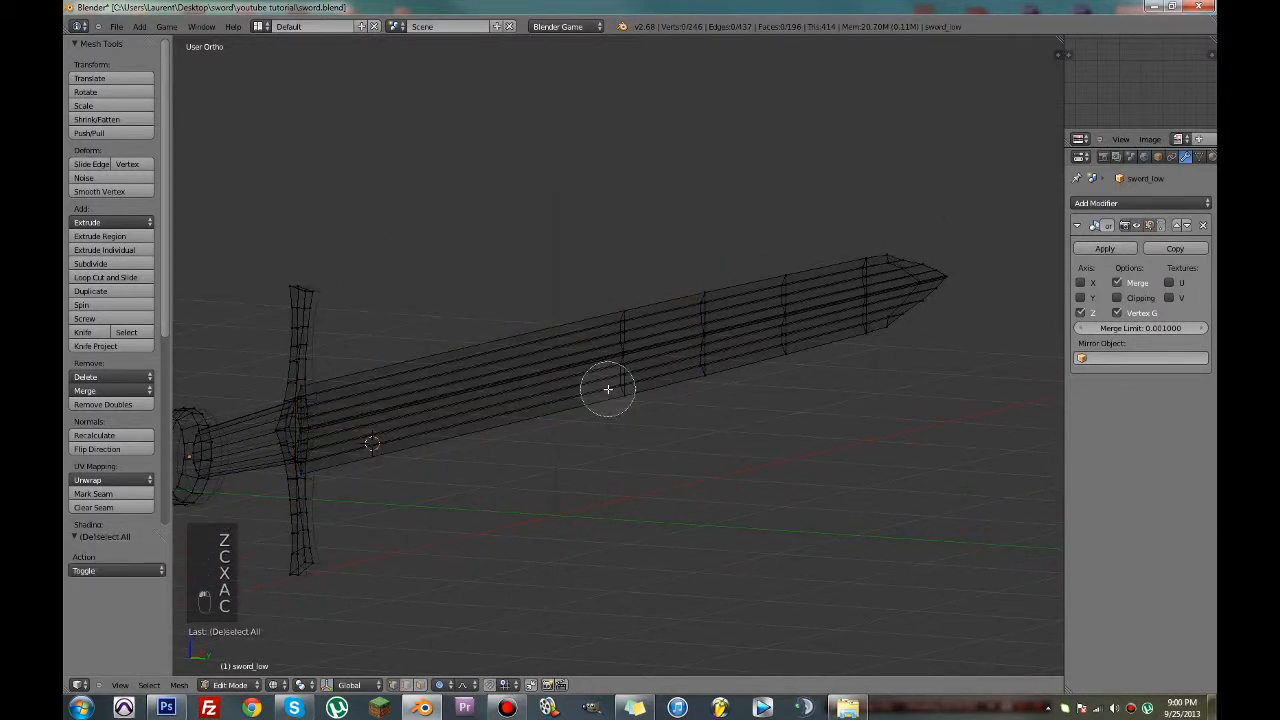
pyautogui.moveTo(606, 380); pyautogui.dragTo(597, 304)
pyautogui.press('x')
pyautogui.click(597, 304)
# Delete two more crosswise edge loops along the blade, keeping only the one at the base of the tip
pyautogui.keyDown('shift'); pyautogui.moveTo(597, 304); pyautogui.dragTo(482, 318, button='middle'); pyautogui.keyUp('shift')
pyautogui.press('a')
pyautogui.press('c')
pyautogui.moveTo(591, 360); pyautogui.dragTo(580, 306)
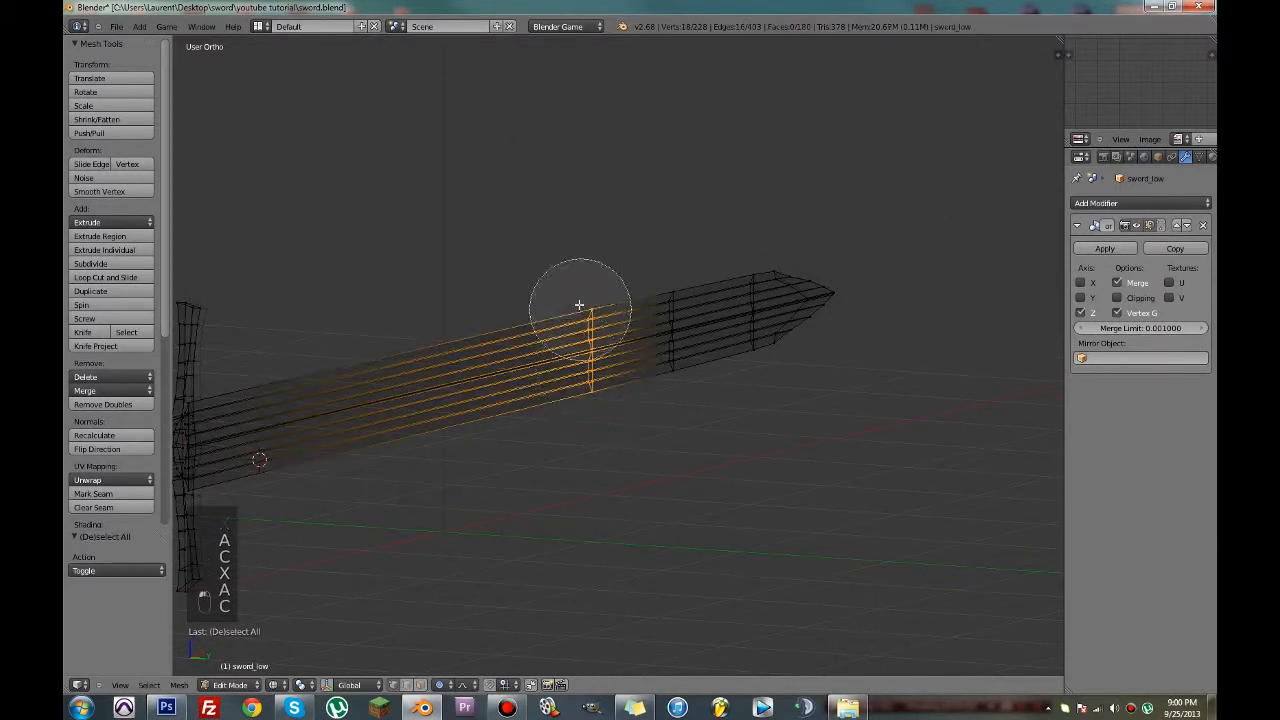
pyautogui.press('x')
pyautogui.click(578, 305)
pyautogui.press('a')
pyautogui.press('c')
pyautogui.moveTo(663, 329); pyautogui.dragTo(623, 292)
pyautogui.press('x')
pyautogui.click(623, 289)
pyautogui.press('a')
pyautogui.press('c')
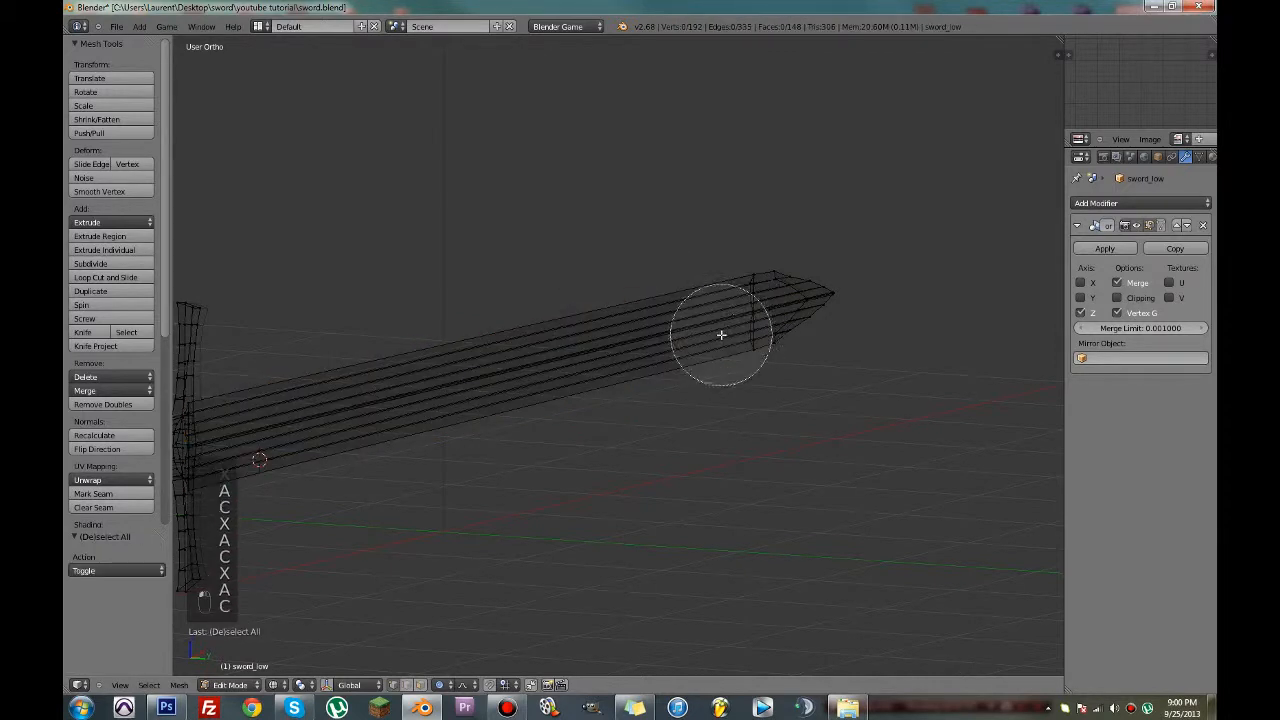
pyautogui.moveTo(720, 334); pyautogui.dragTo(718, 294)
pyautogui.rightClick(718, 295)
pyautogui.press('a')
# Return to solid display, save over the file, and inspect the simplified blade and crossguard in and outside Edit Mode
pyautogui.moveTo(631, 317)
pyautogui.mouseDown(button='middle')
pyautogui.moveTo(620, 354)
pyautogui.moveTo(877, 328)
pyautogui.mouseUp(button='middle')
pyautogui.press('z')
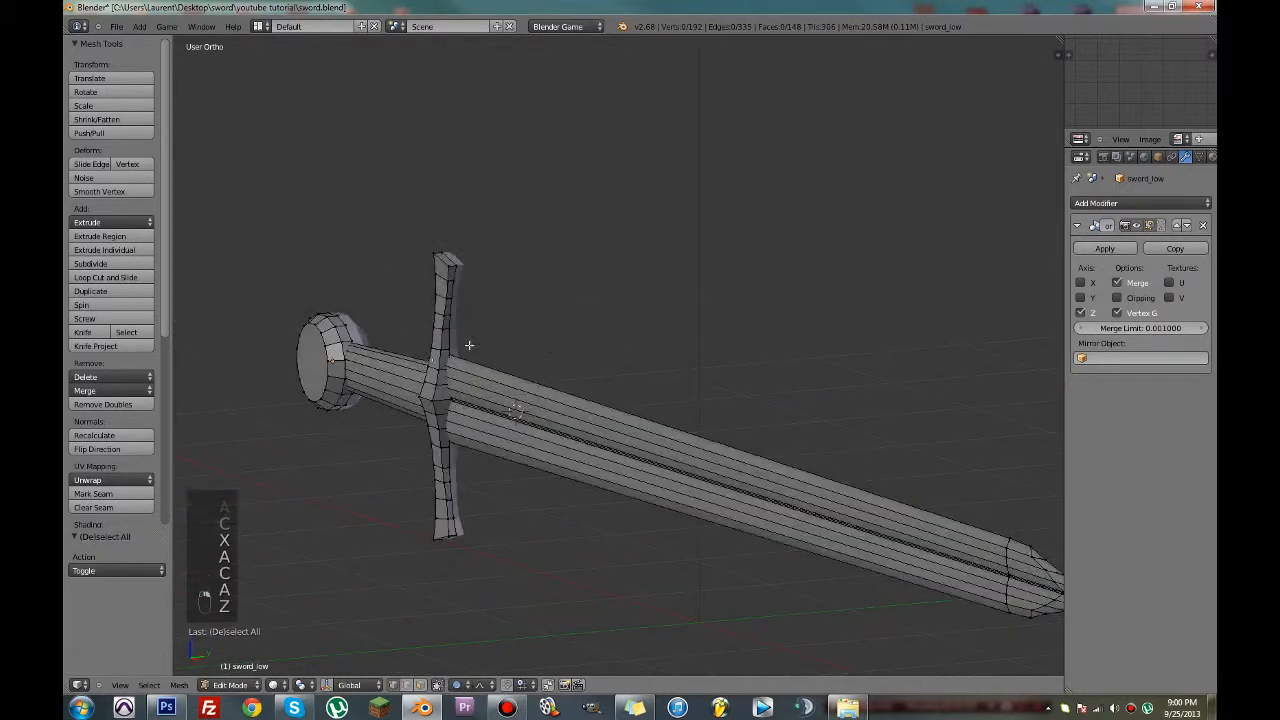
pyautogui.moveTo(434, 361)
pyautogui.mouseDown(button='middle')
pyautogui.moveTo(409, 364)
pyautogui.moveTo(426, 397)
pyautogui.moveTo(459, 391)
pyautogui.mouseUp(button='middle')
pyautogui.hotkey('ctrl', 's')
pyautogui.click(409, 366)
pyautogui.press('Tab')
pyautogui.scroll(3, 398, 376)
pyautogui.press('Tab')
pyautogui.moveTo(459, 391)
pyautogui.keyDown('shift'); pyautogui.mouseDown(button='middle')
pyautogui.moveTo(556, 360)
pyautogui.moveTo(454, 380)
pyautogui.moveTo(489, 354)
pyautogui.mouseUp(button='middle'); pyautogui.keyUp('shift')
pyautogui.press('z')
pyautogui.press('z')
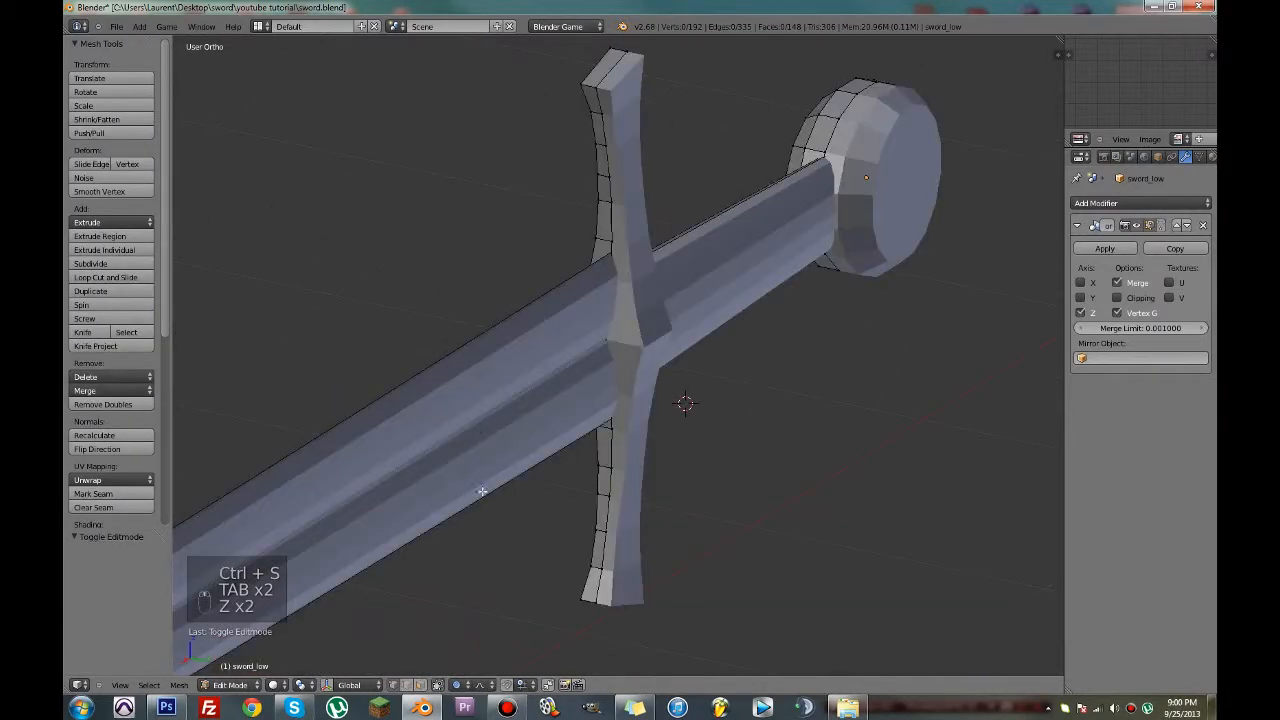
# In wireframe display, select the hidden interior faces inside the crossguard above and below the blade's central groove and delete them as faces
pyautogui.press('z')
pyautogui.scroll(5, 402, 508)
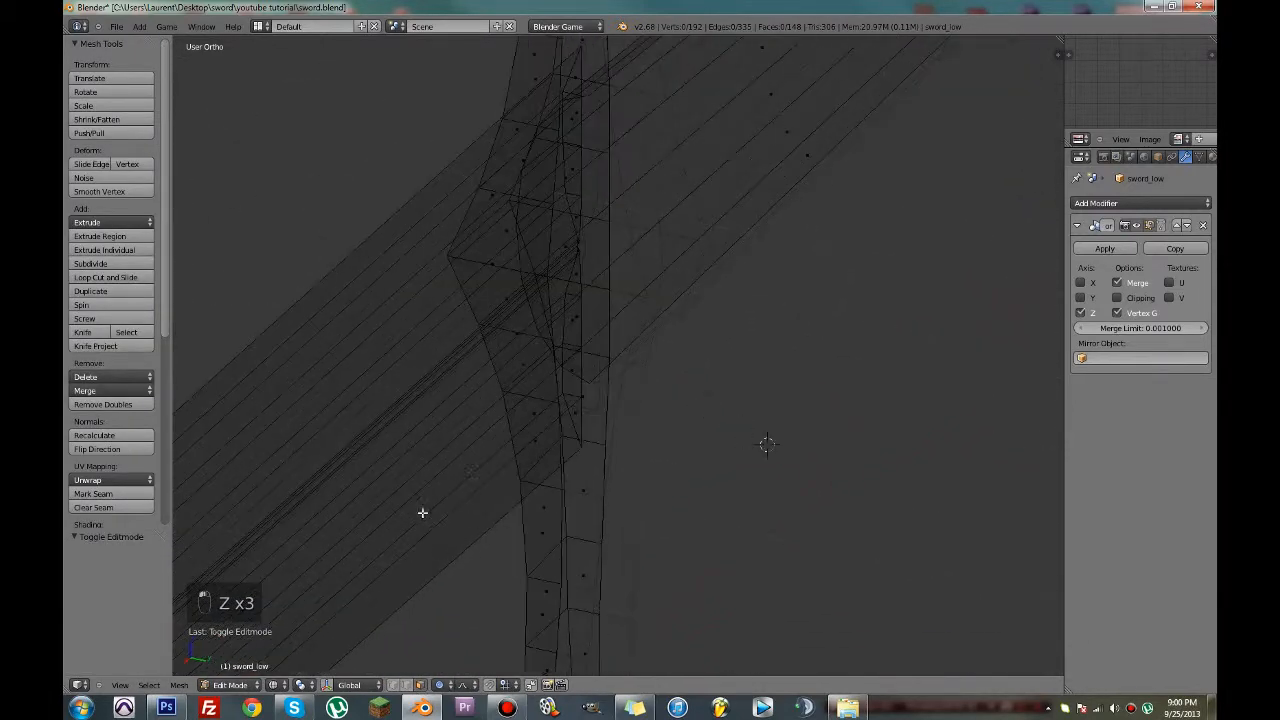
pyautogui.moveTo(496, 463); pyautogui.dragTo(457, 471, button='middle')
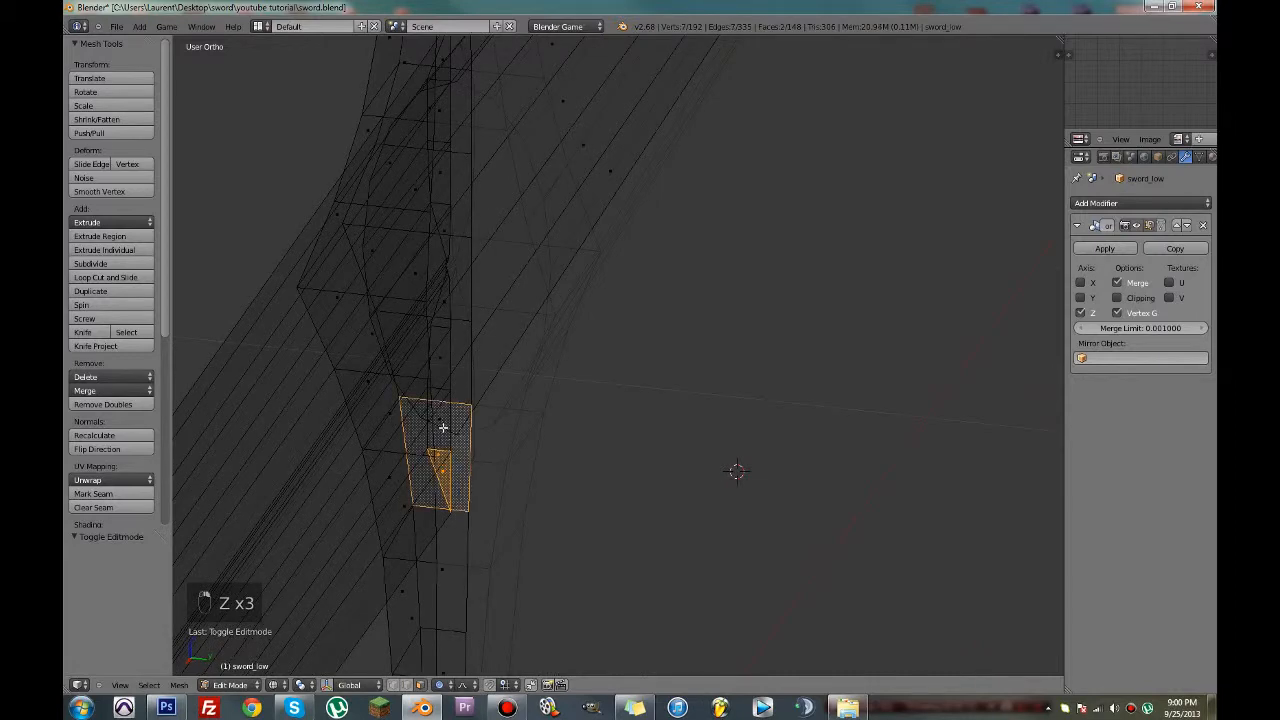
pyautogui.hotkey('ctrl', 'z')
pyautogui.moveTo(443, 428)
pyautogui.mouseDown(button='middle')
pyautogui.moveTo(435, 443)
pyautogui.moveTo(594, 428)
pyautogui.moveTo(466, 434)
pyautogui.mouseUp(button='middle')
pyautogui.scroll(2, 466, 434)
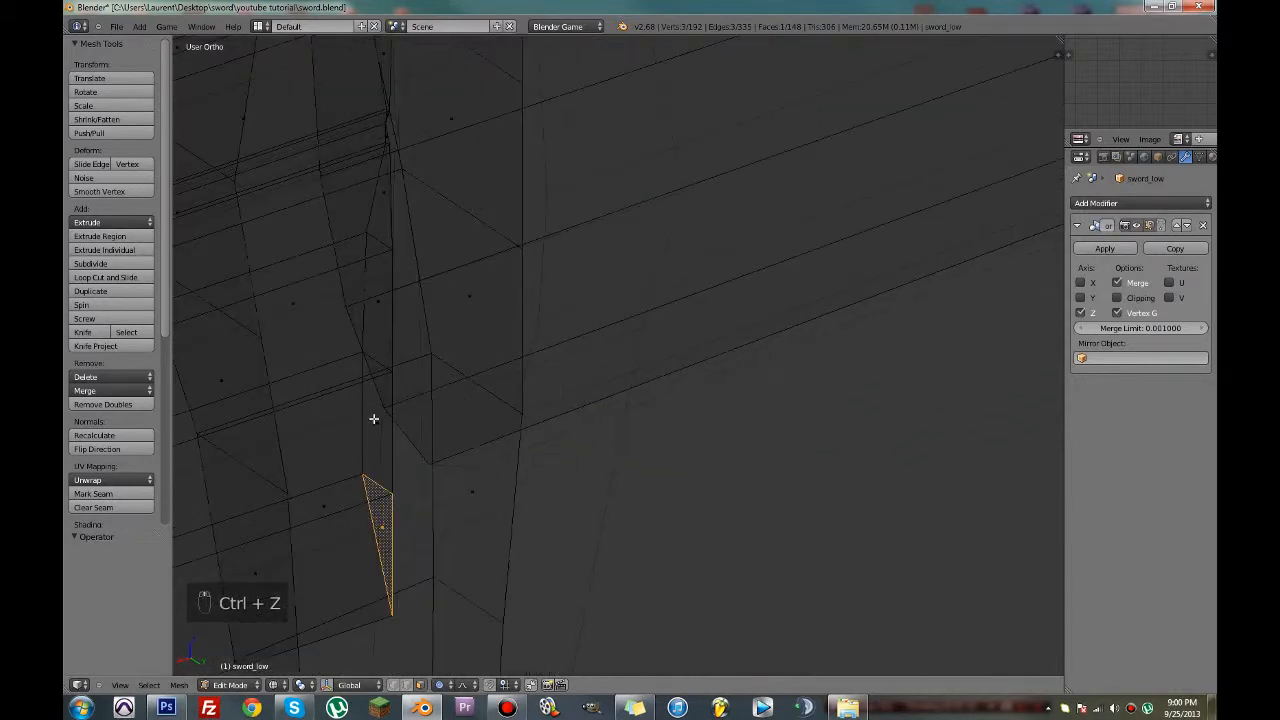
pyautogui.keyDown('shift'); pyautogui.rightClick(372, 420); pyautogui.keyUp('shift')
pyautogui.keyDown('shift'); pyautogui.rightClick(371, 298); pyautogui.keyUp('shift')
pyautogui.keyDown('shift'); pyautogui.rightClick(383, 222); pyautogui.keyUp('shift')
pyautogui.scroll(-3, 384, 220)
pyautogui.moveTo(384, 220); pyautogui.dragTo(653, 330, button='middle')
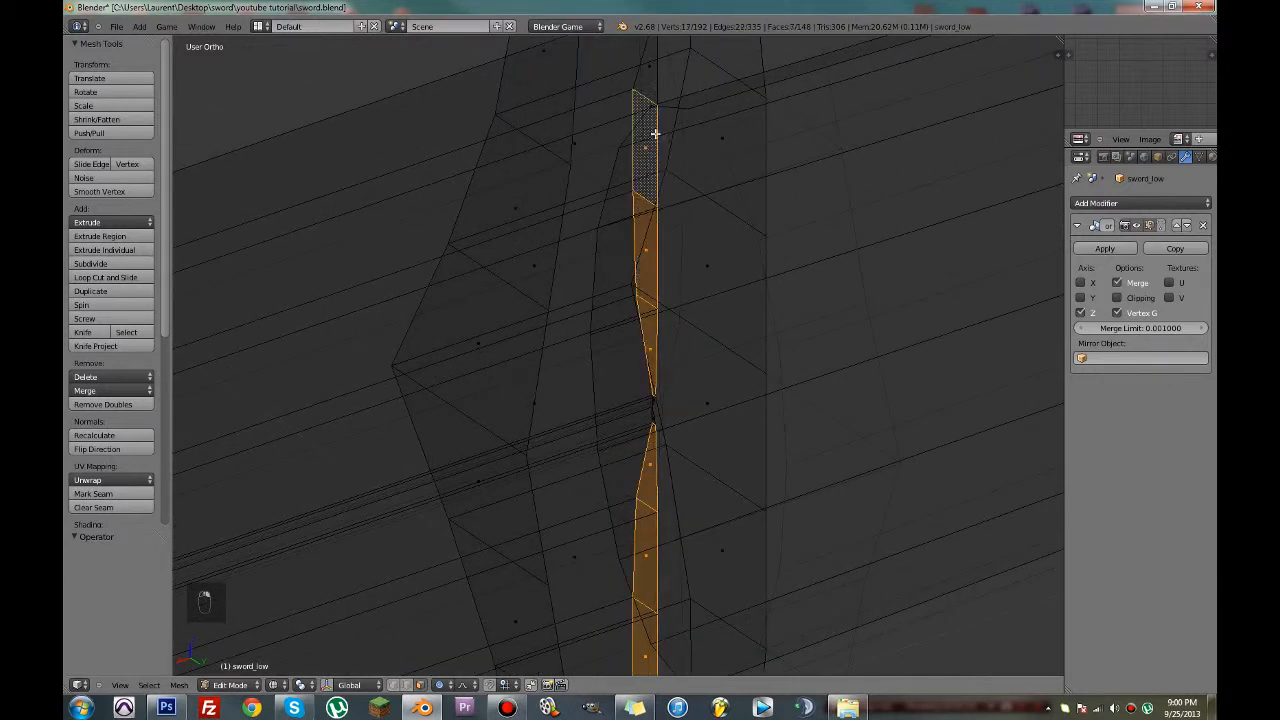
pyautogui.press('x')
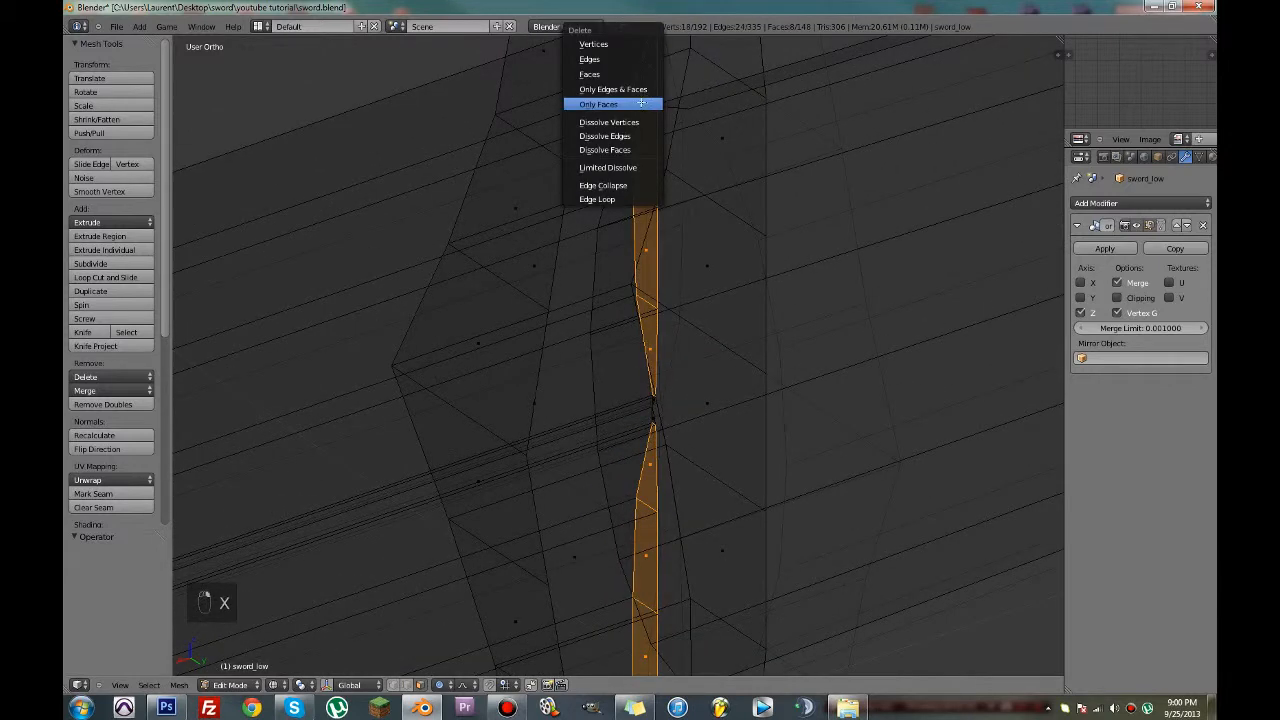
pyautogui.click(596, 70)
# Circle-select the small leftover interior faces at the groove's end inside the crossguard and delete them
pyautogui.moveTo(623, 206); pyautogui.dragTo(674, 462, button='middle')
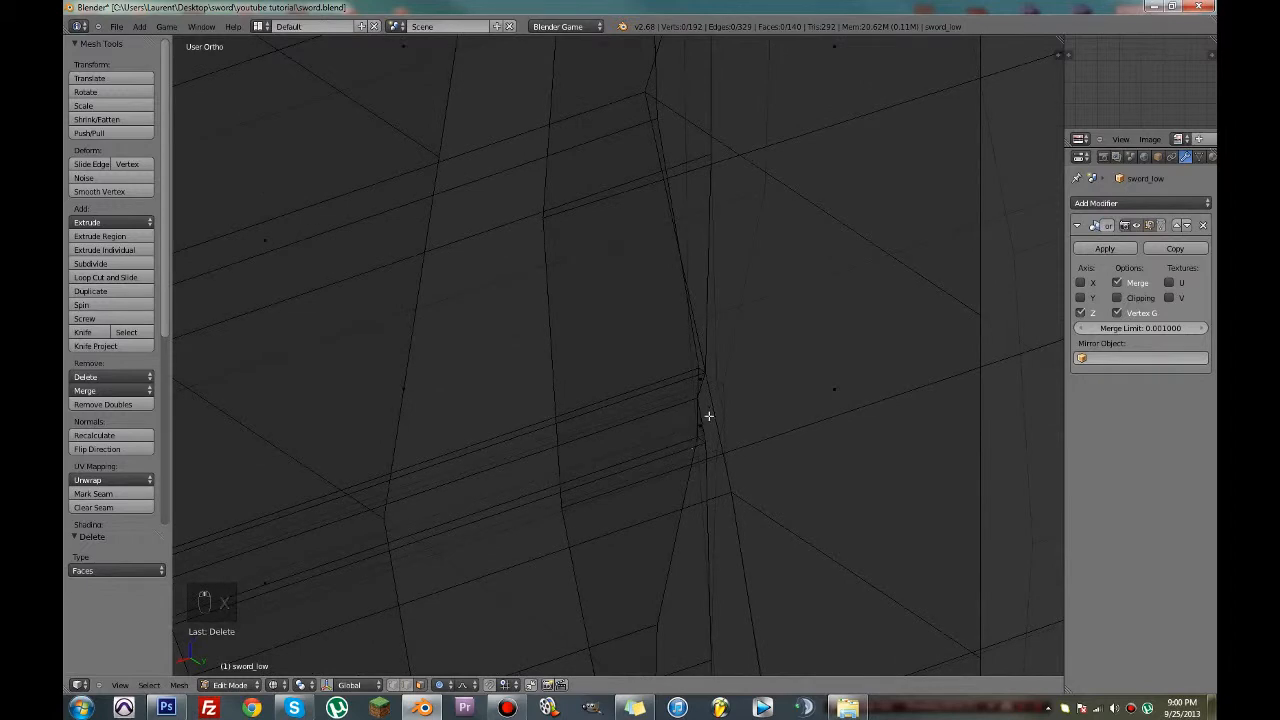
pyautogui.moveTo(708, 415); pyautogui.dragTo(760, 429, button='middle')
pyautogui.press('c')
pyautogui.click(757, 429)
pyautogui.rightClick(757, 429)
pyautogui.press('x')
pyautogui.click(755, 428)
# Save over the file in solid display and check the crossguard and blade joint in and outside Edit Mode
pyautogui.hotkey('ctrl', 's')
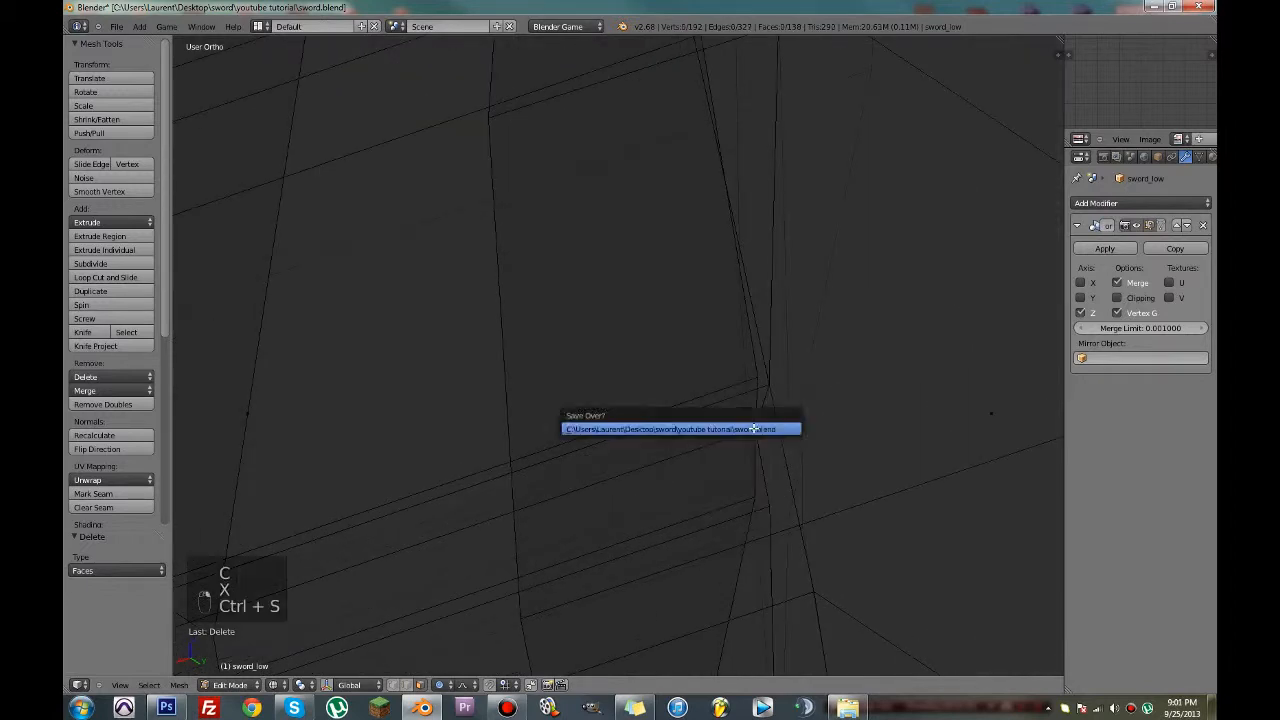
pyautogui.press('z')
pyautogui.scroll(-5, 610, 540)
pyautogui.hotkey('ctrl', 's')
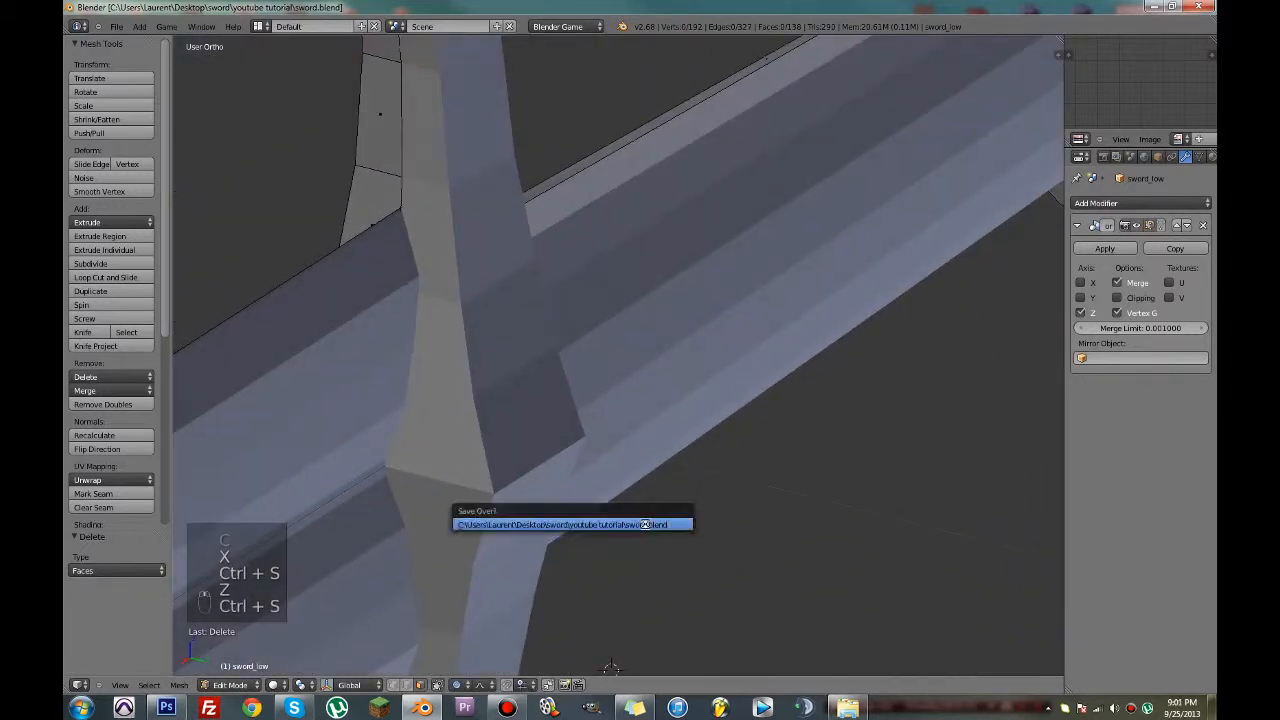
pyautogui.click(645, 524)
pyautogui.moveTo(645, 524); pyautogui.dragTo(453, 672, button='middle')
pyautogui.press('Tab')
pyautogui.press('Tab')
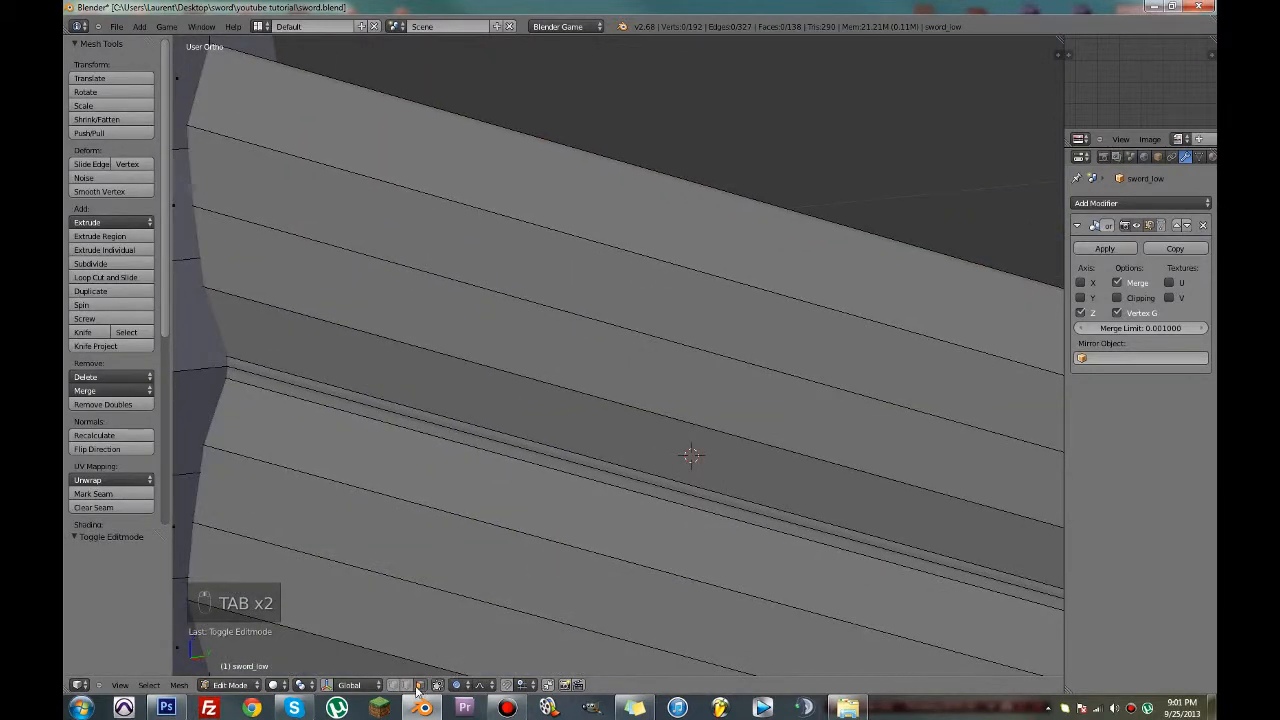
# Try to delete the long face strip in the blade's central groove, and undo it
pyautogui.keyDown('alt'); pyautogui.rightClick(387, 416); pyautogui.keyUp('alt')
pyautogui.scroll(-2, 384, 412)
pyautogui.press('x')
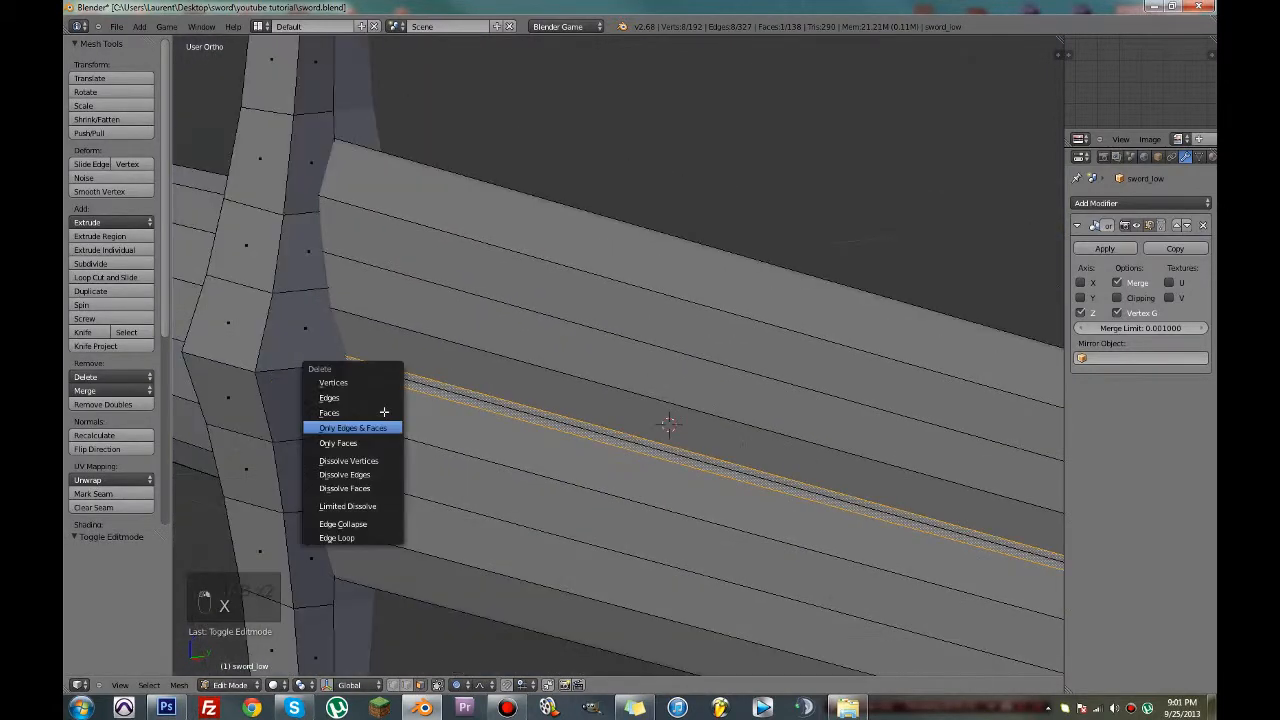
pyautogui.click(362, 406)
pyautogui.scroll(3, 703, 471)
pyautogui.scroll(-2, 408, 431)
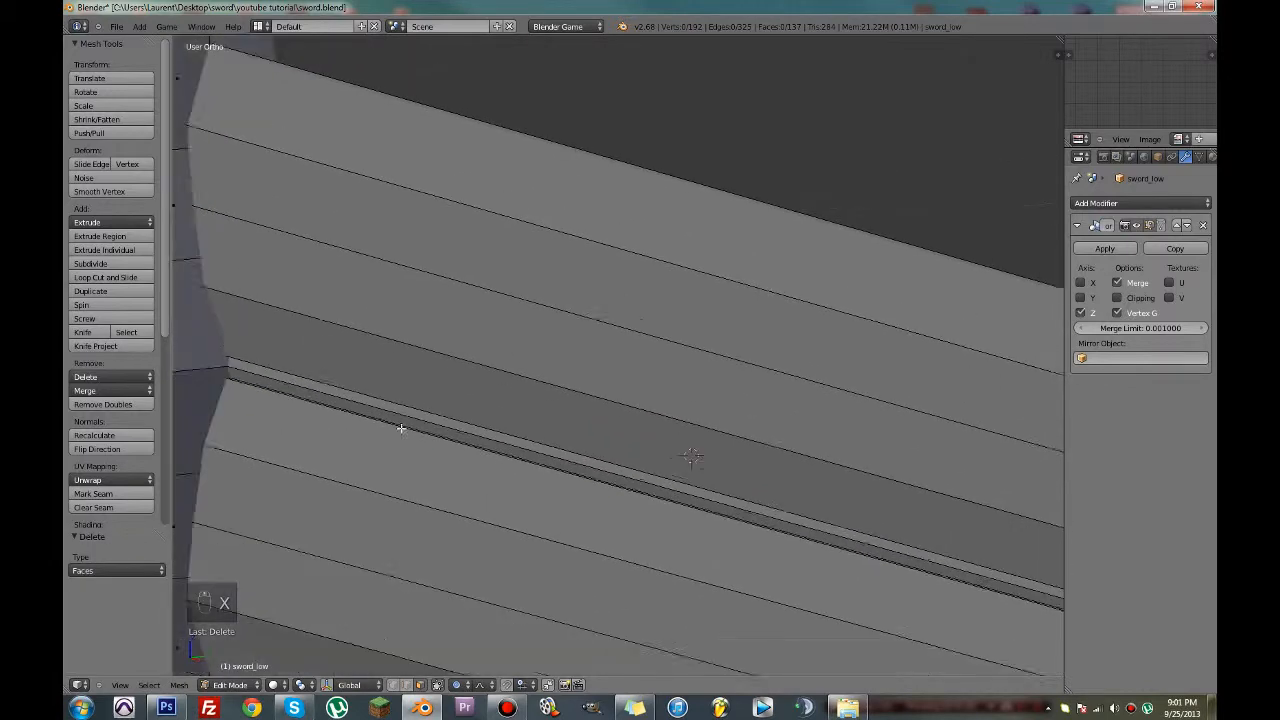
pyautogui.hotkey('ctrl', 'z')
pyautogui.moveTo(408, 431); pyautogui.dragTo(410, 567, button='middle')
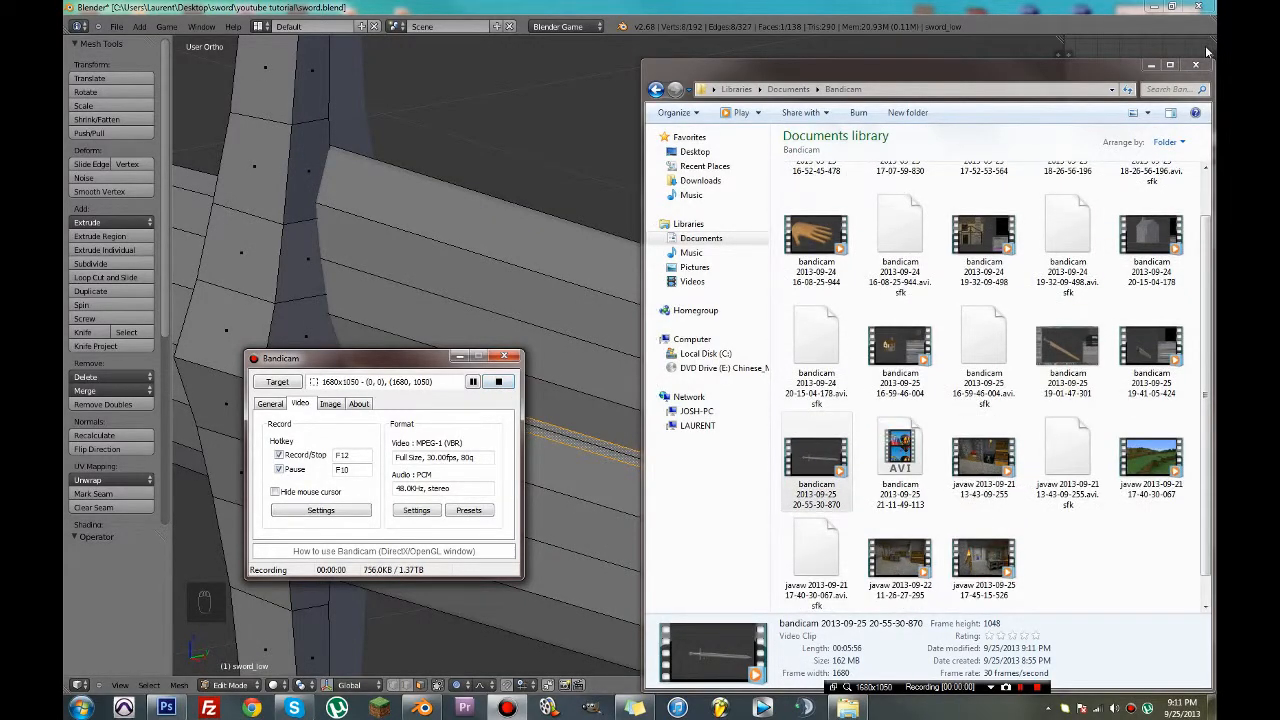
# Close the file explorer window and save over the sword file
pyautogui.click(1195, 64)
pyautogui.moveTo(938, 686); pyautogui.dragTo(1067, 681)
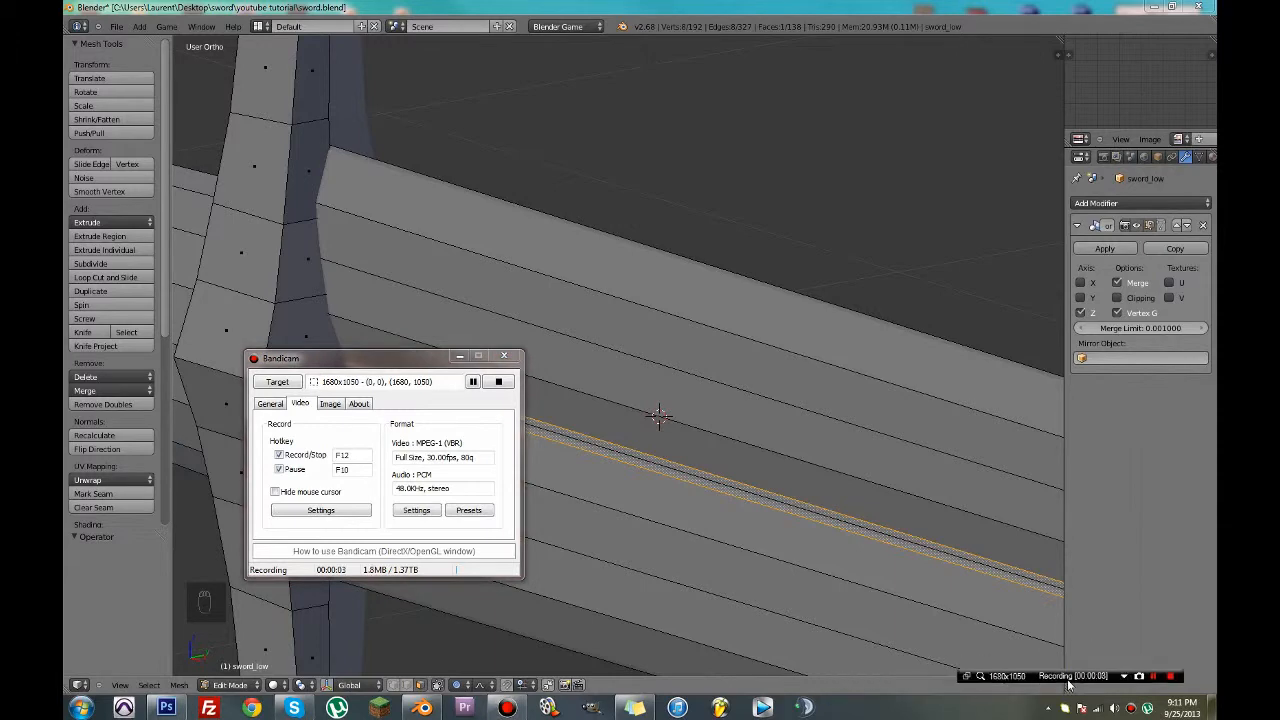
pyautogui.moveTo(430, 340); pyautogui.dragTo(395, 297, button='middle')
pyautogui.hotkey('ctrl', 's')
pyautogui.scroll(-3, 418, 280)
pyautogui.scroll(6, 395, 297)
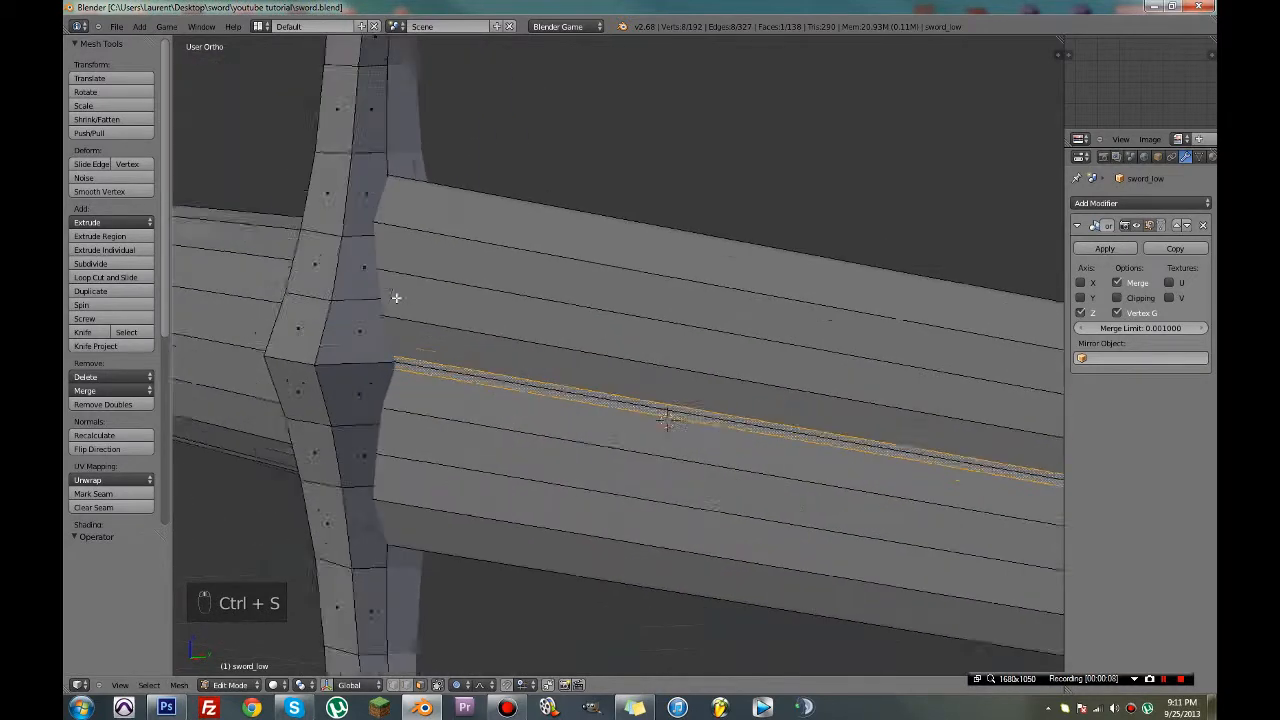
# Examine the selected groove strip near the crossguard in wireframe and solid display, and clear the selection
pyautogui.press('z')
pyautogui.moveTo(366, 411)
pyautogui.mouseDown(button='middle')
pyautogui.moveTo(391, 429)
pyautogui.moveTo(374, 446)
pyautogui.moveTo(580, 456)
pyautogui.moveTo(466, 477)
pyautogui.mouseUp(button='middle')
pyautogui.press('z')
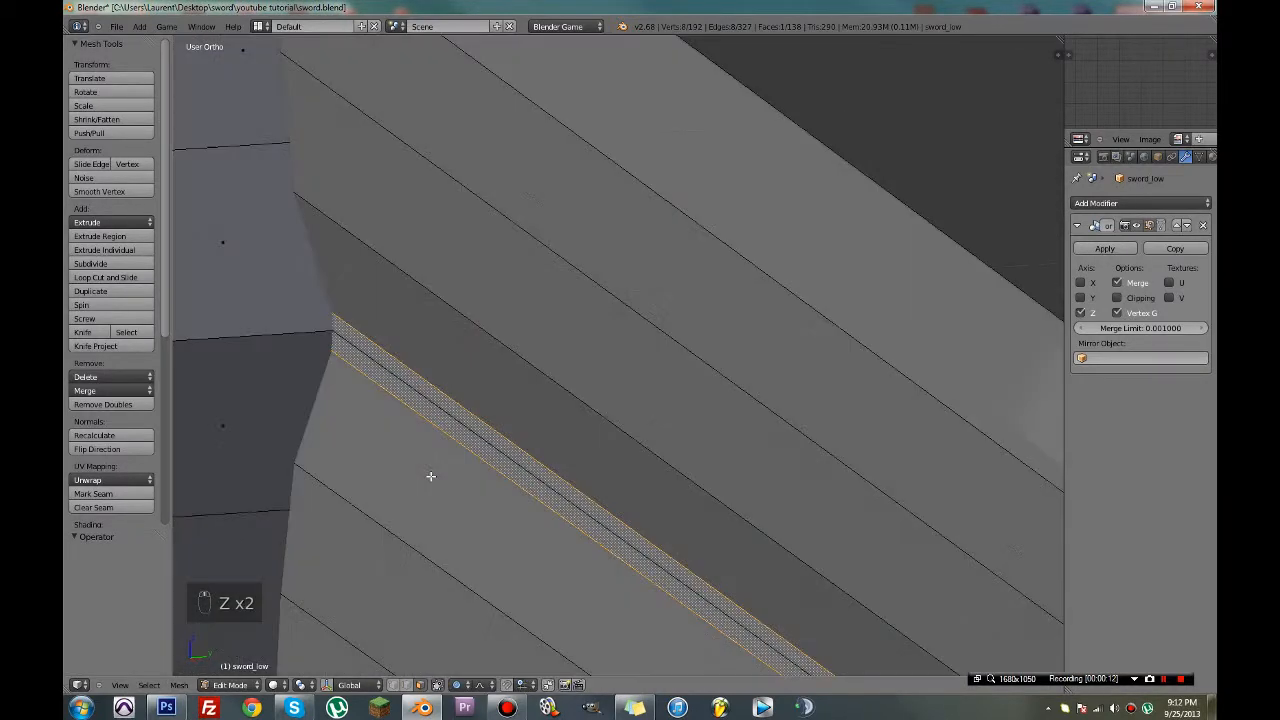
pyautogui.press('z')
pyautogui.press('z')
pyautogui.press('z')
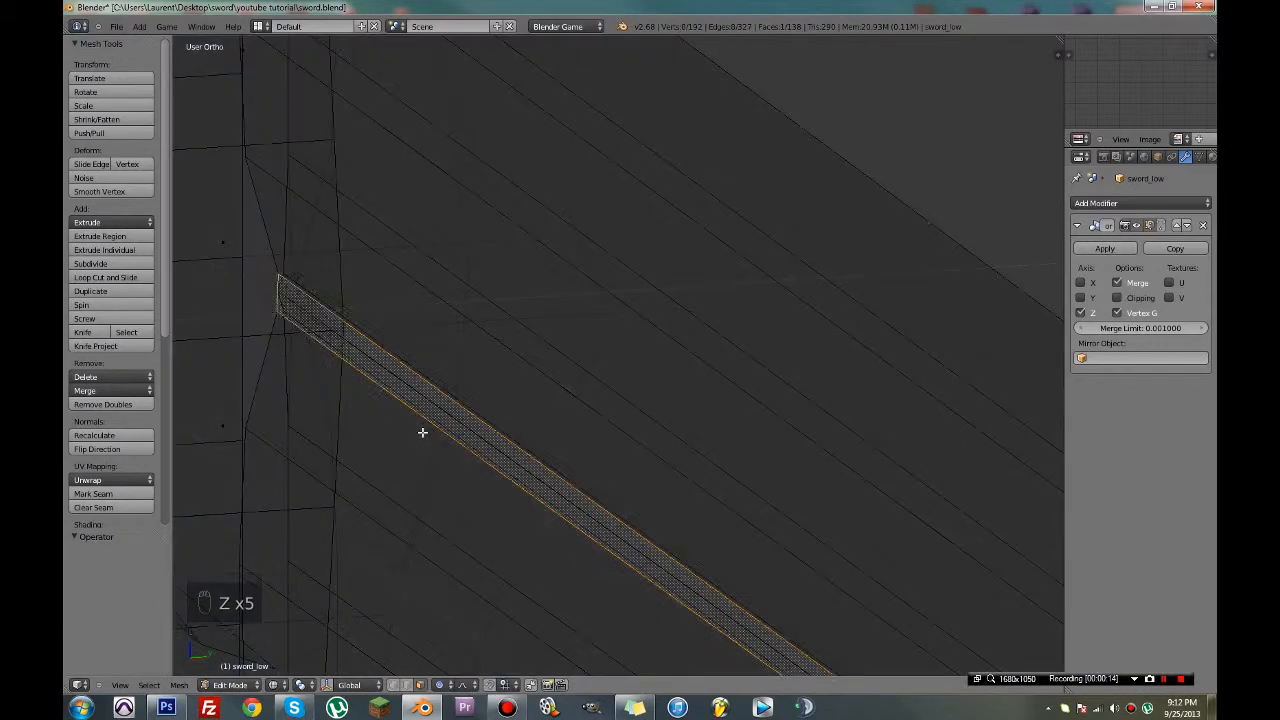
pyautogui.press('a')
# Try deleting the two hidden long faces inside the blade's central groove, and save the file
pyautogui.scroll(-5, 429, 431)
pyautogui.keyDown('shift'); pyautogui.moveTo(755, 510); pyautogui.dragTo(583, 380, button='middle'); pyautogui.keyUp('shift')
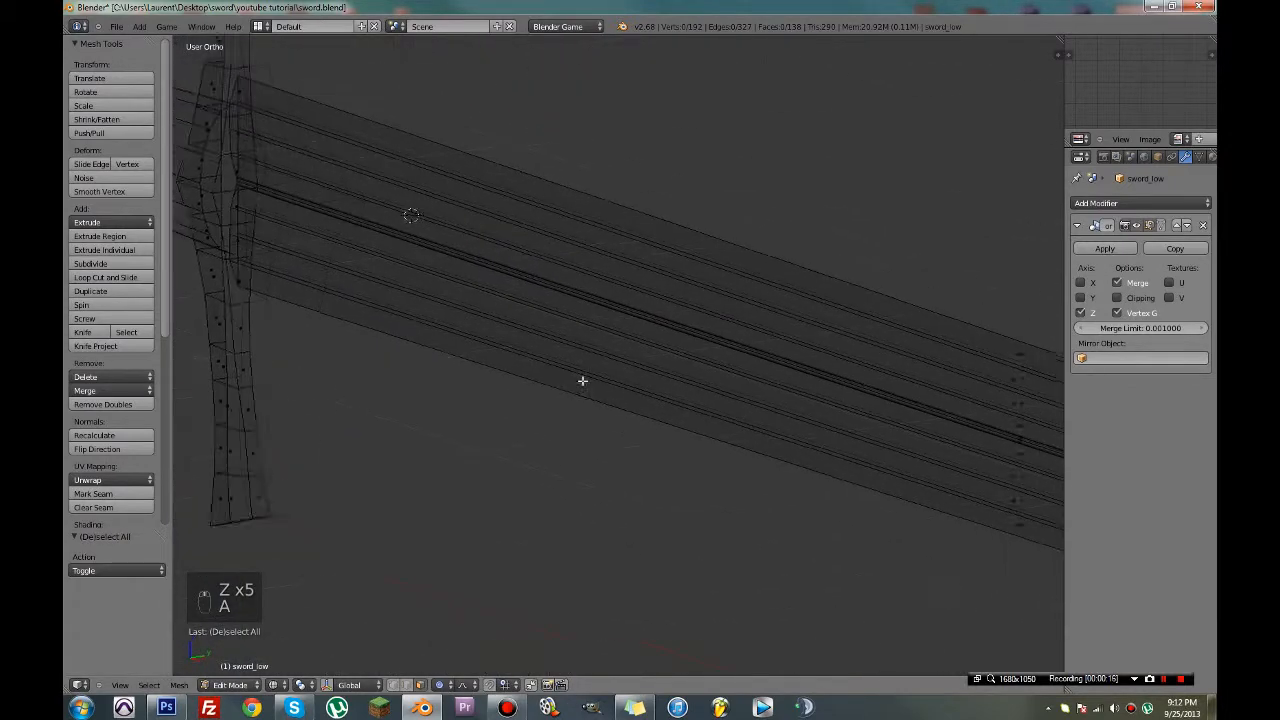
pyautogui.keyDown('shift'); pyautogui.moveTo(873, 440); pyautogui.dragTo(600, 385, button='middle'); pyautogui.keyUp('shift')
pyautogui.scroll(5, 850, 470)
pyautogui.keyDown('shift'); pyautogui.moveTo(900, 489); pyautogui.dragTo(743, 465, button='middle'); pyautogui.keyUp('shift')
pyautogui.scroll(5, 743, 465)
pyautogui.keyDown('shift'); pyautogui.moveTo(950, 540); pyautogui.dragTo(704, 474, button='middle'); pyautogui.keyUp('shift')
pyautogui.scroll(2, 731, 508)
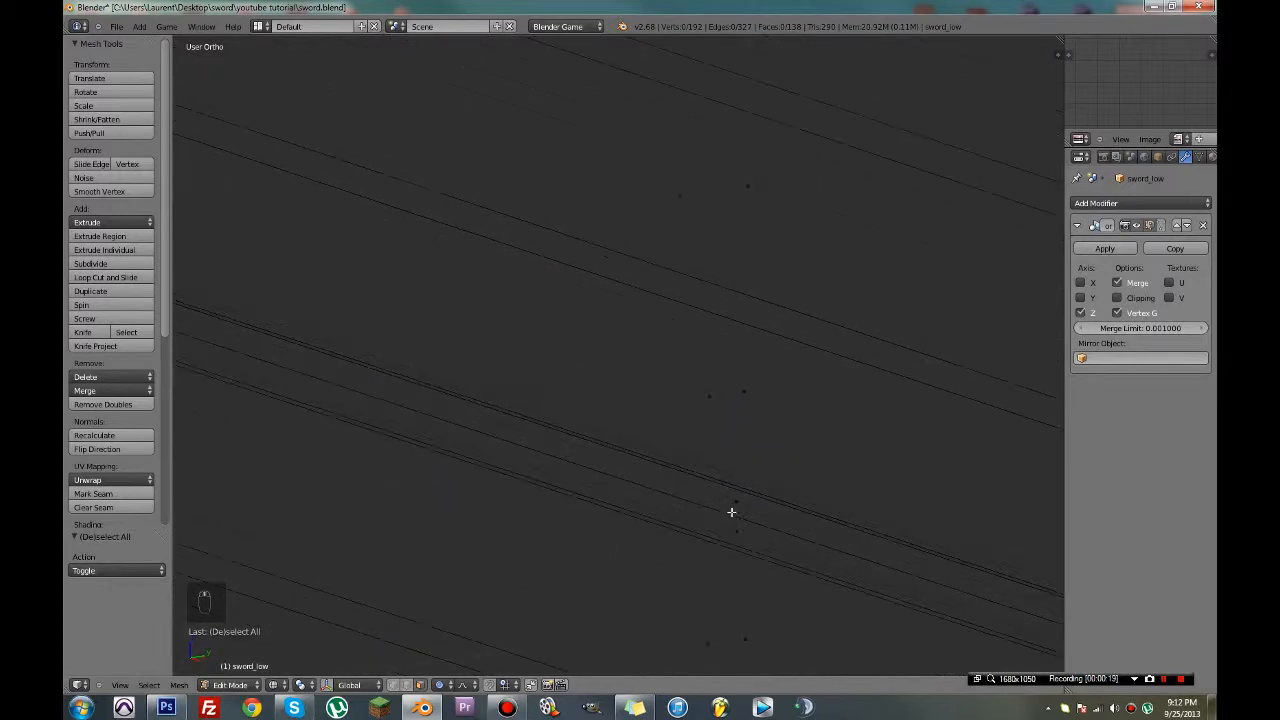
pyautogui.rightClick(730, 522)
pyautogui.keyDown('shift'); pyautogui.rightClick(737, 503); pyautogui.keyUp('shift')
pyautogui.scroll(-3, 739, 502)
pyautogui.press('x')
pyautogui.click(739, 501)
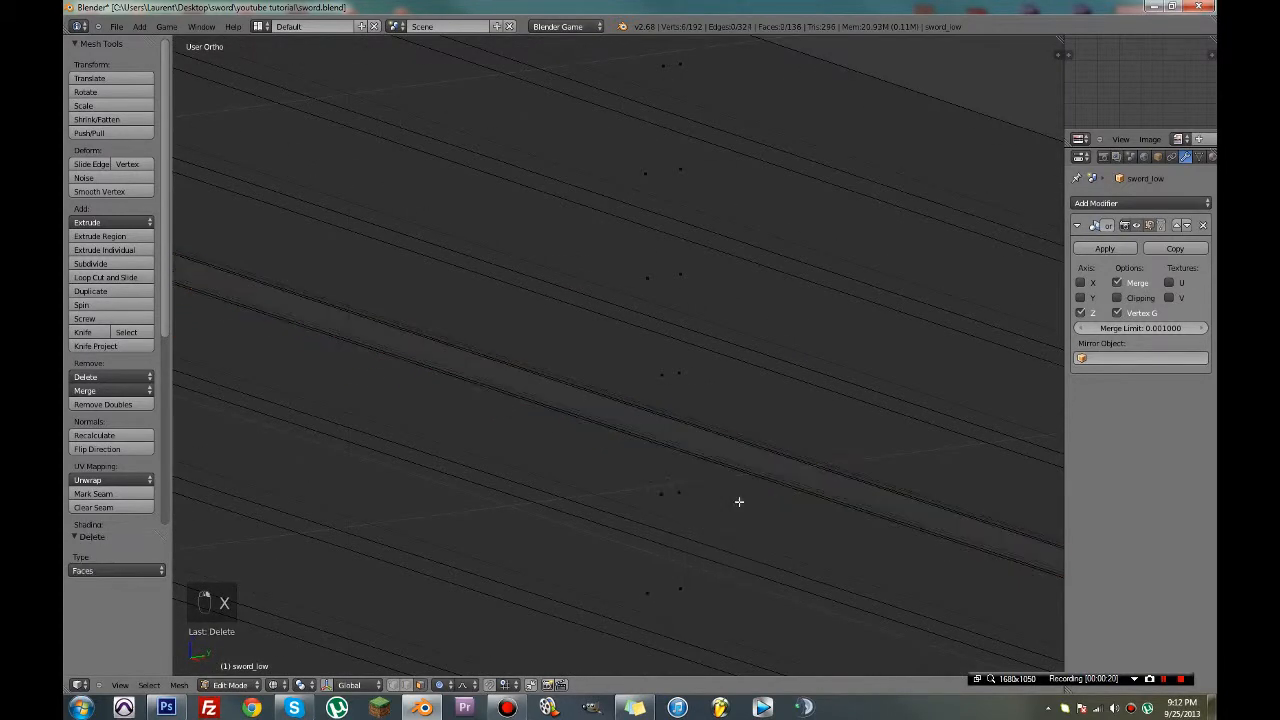
pyautogui.hotkey('ctrl', 's')
pyautogui.press('z')
pyautogui.scroll(-3, 739, 501)
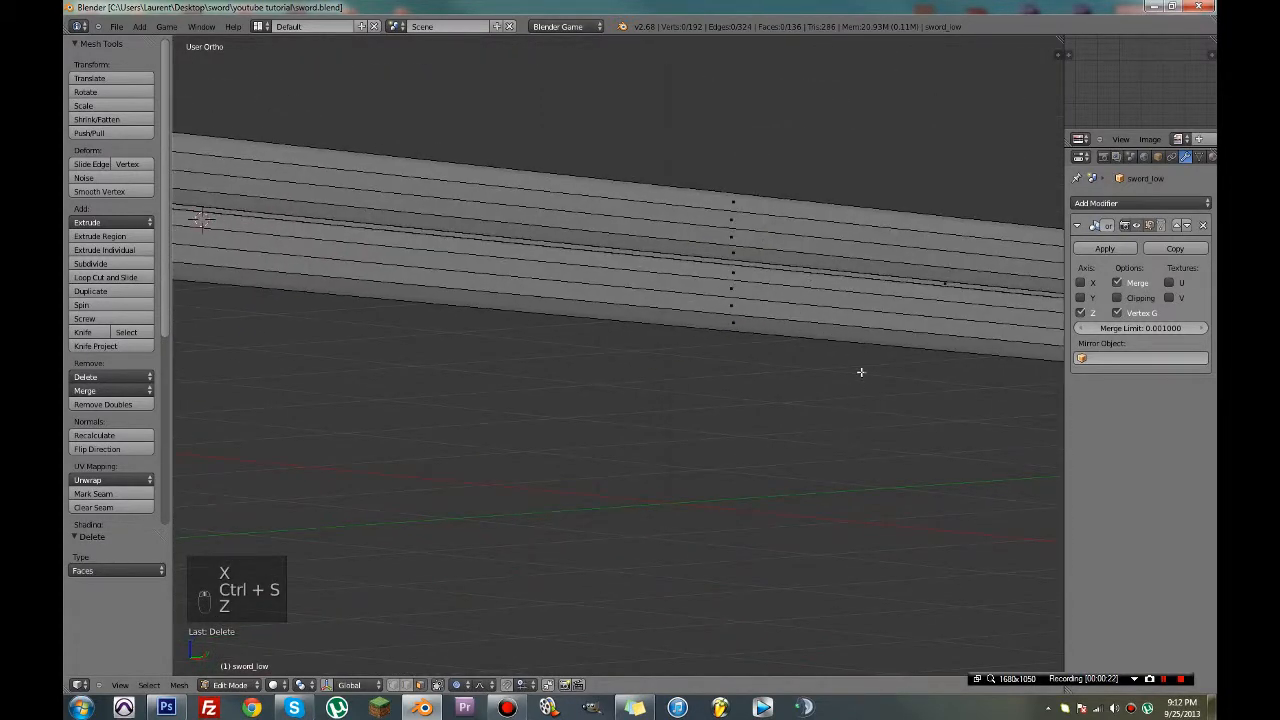
# Try deleting the remaining outer face strip of the central groove, save, and undo the deletion
pyautogui.moveTo(860, 371); pyautogui.dragTo(634, 366, button='middle')
pyautogui.keyDown('alt'); pyautogui.rightClick(664, 311); pyautogui.keyUp('alt')
pyautogui.press('x')
pyautogui.click(664, 309)
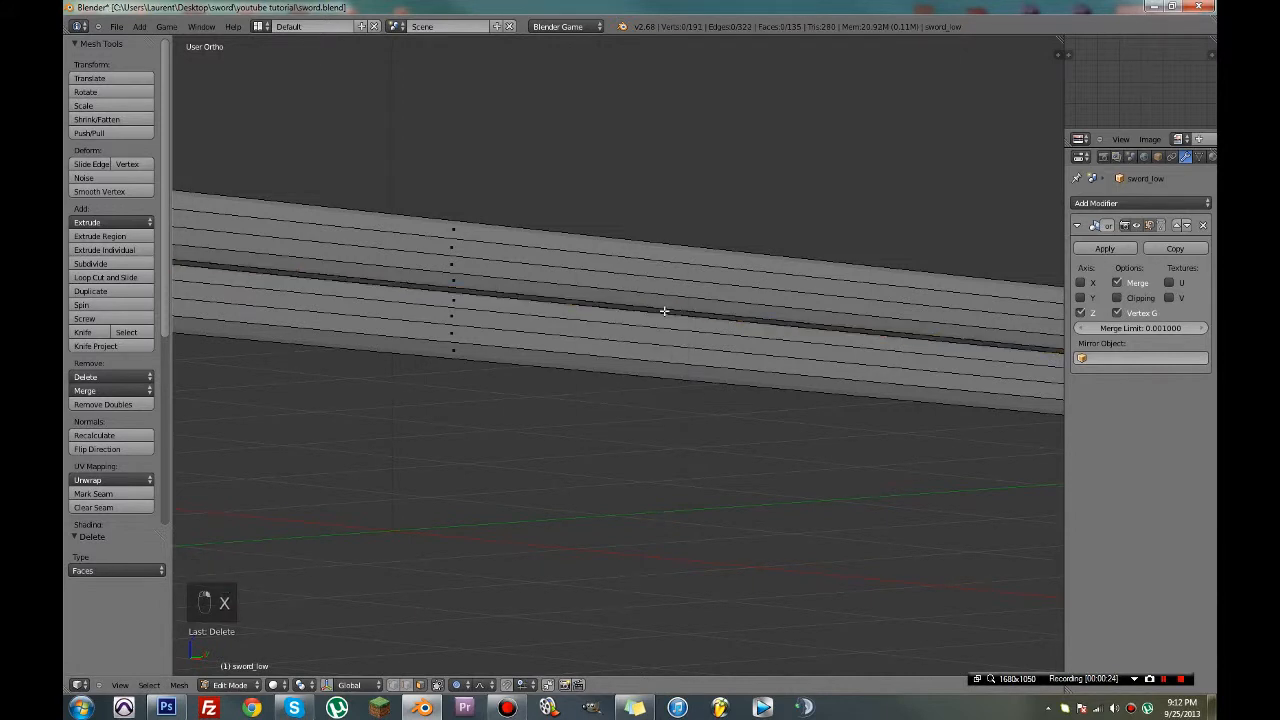
pyautogui.hotkey('ctrl', 's')
pyautogui.scroll(-2, 685, 341)
pyautogui.moveTo(685, 341); pyautogui.dragTo(630, 354, button='middle')
pyautogui.hotkey('ctrl', 'z')
# Try deleting the groove faces running into the blade tip using wireframe display, and save the file
pyautogui.keyDown('shift'); pyautogui.moveTo(743, 369); pyautogui.dragTo(652, 349, button='middle'); pyautogui.keyUp('shift')
pyautogui.scroll(5, 649, 483)
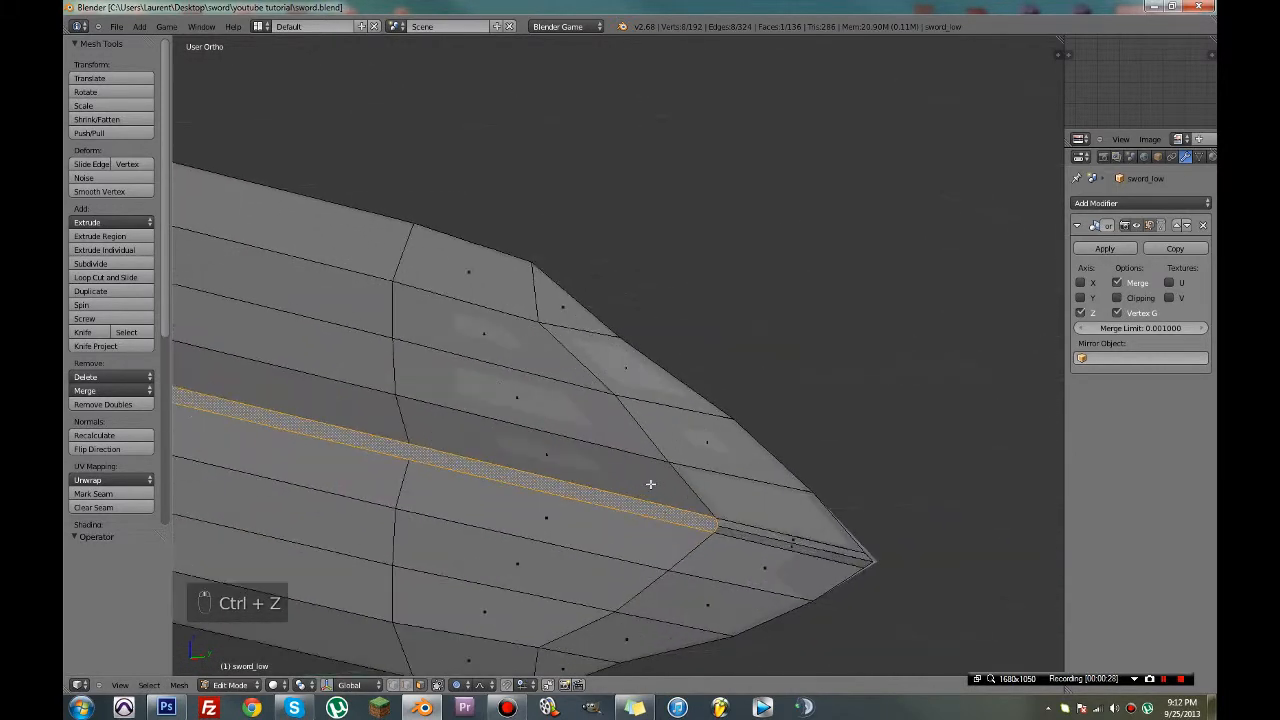
pyautogui.press('z')
pyautogui.rightClick(626, 467)
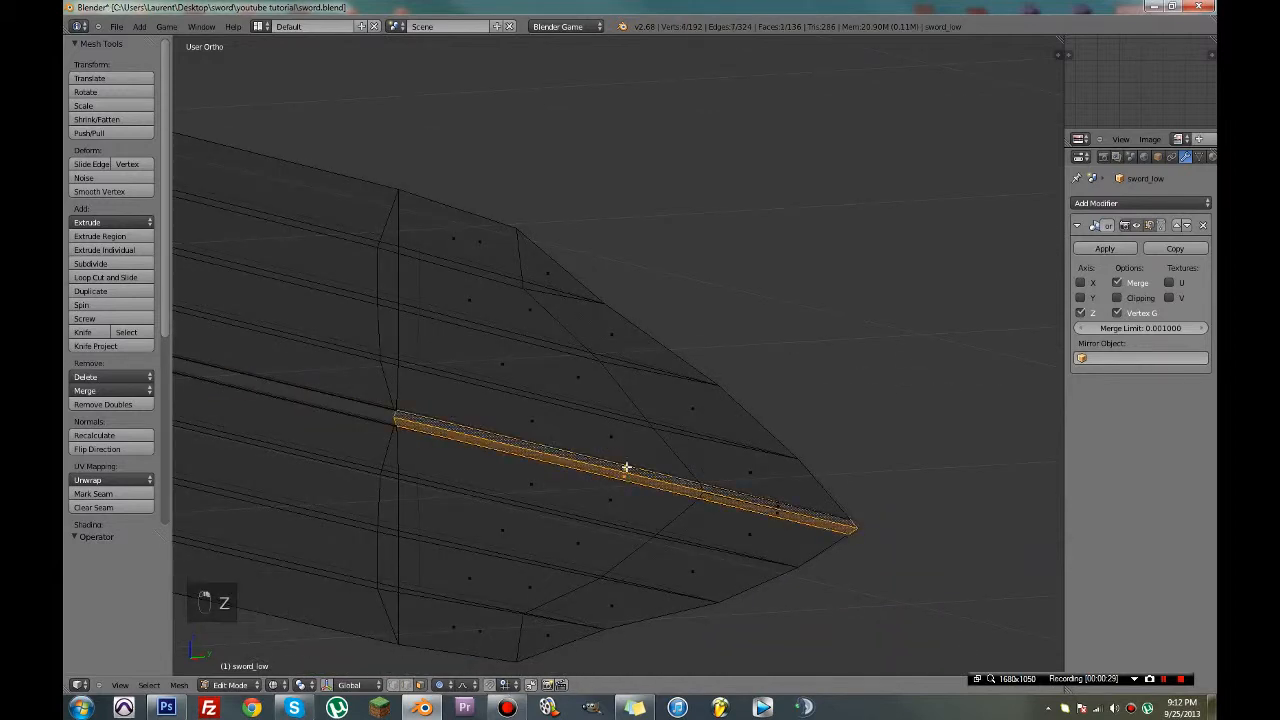
pyautogui.press('x')
pyautogui.click(760, 482)
pyautogui.press('z')
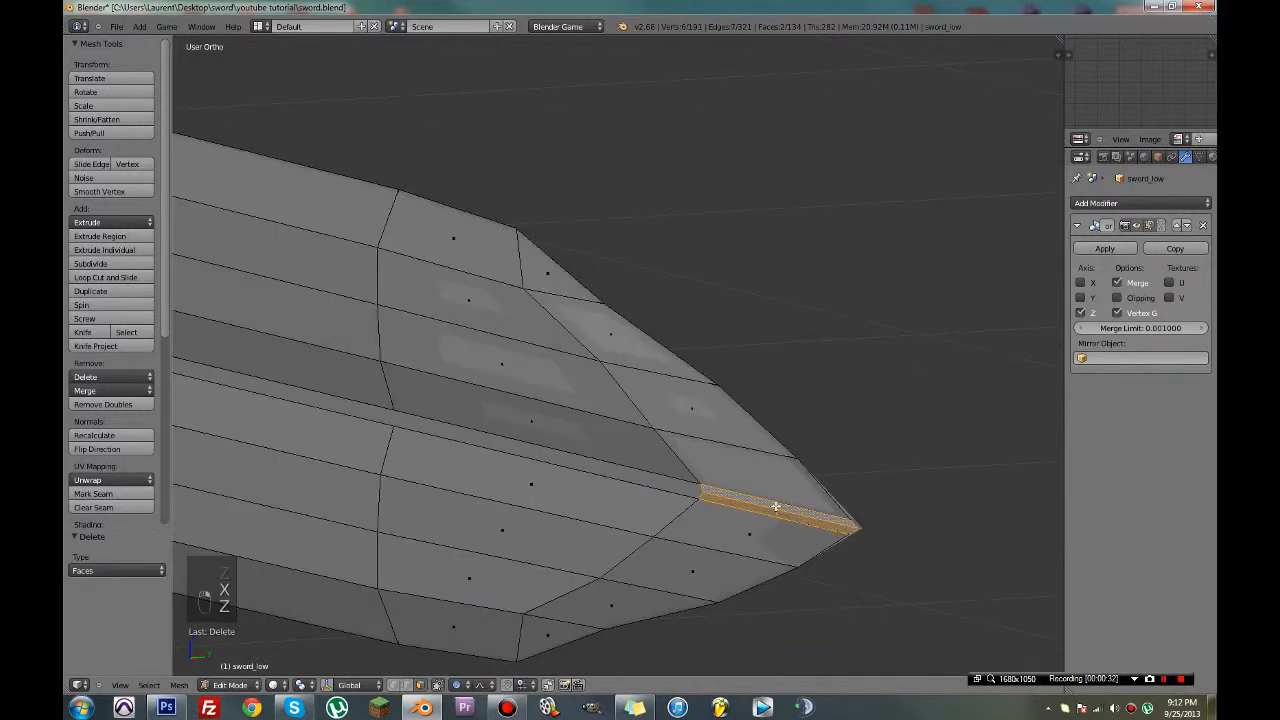
pyautogui.hotkey('ctrl', 's')
pyautogui.click(771, 506)
# Undo the last change at the tip, save the file, and check the mesh in and outside Edit Mode
pyautogui.hotkey('ctrl', 'z')
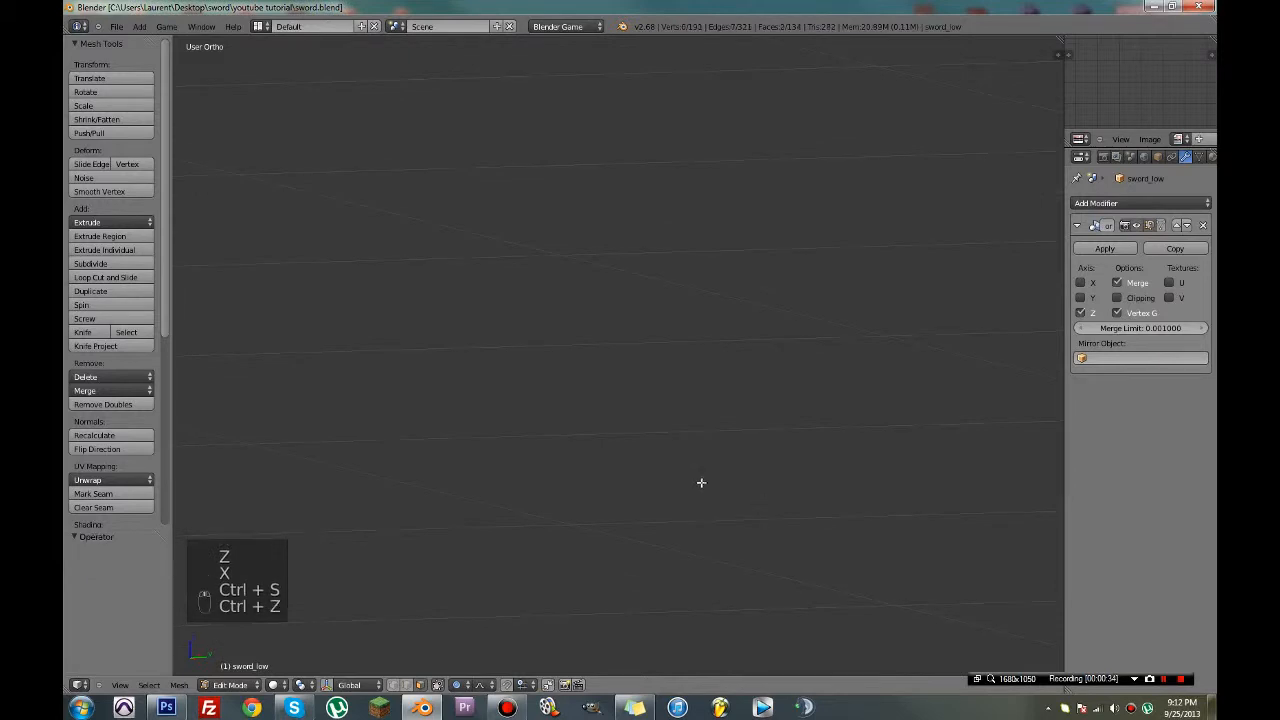
pyautogui.moveTo(701, 483)
pyautogui.mouseDown(button='middle')
pyautogui.moveTo(723, 480)
pyautogui.moveTo(683, 489)
pyautogui.moveTo(693, 484)
pyautogui.mouseUp(button='middle')
pyautogui.hotkey('ctrl', 's')
pyautogui.click(725, 479)
pyautogui.press('Tab')
pyautogui.scroll(-1, 726, 479)
pyautogui.press('Tab')
pyautogui.scroll(9, 697, 486)
pyautogui.scroll(-9, 680, 487)
# Undo the groove and tip face deletions back to before the two hidden groove faces were removed
pyautogui.hotkey('ctrl', 'z')
pyautogui.hotkey('ctrl', 'z')
pyautogui.hotkey('ctrl', 'z')
pyautogui.hotkey('ctrl', 'z')
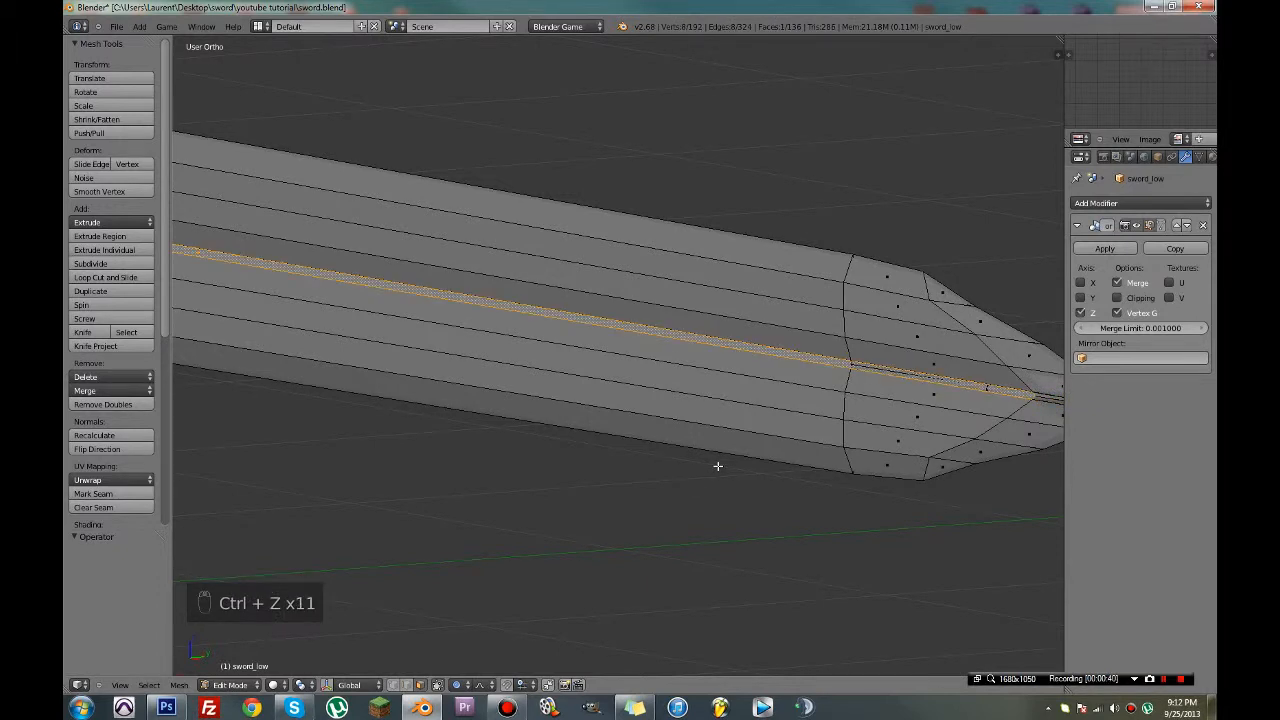
pyautogui.scroll(-3, 712, 448)
pyautogui.hotkey('ctrl', 'z')
pyautogui.hotkey('ctrl', 'z')
pyautogui.hotkey('ctrl', 'z')
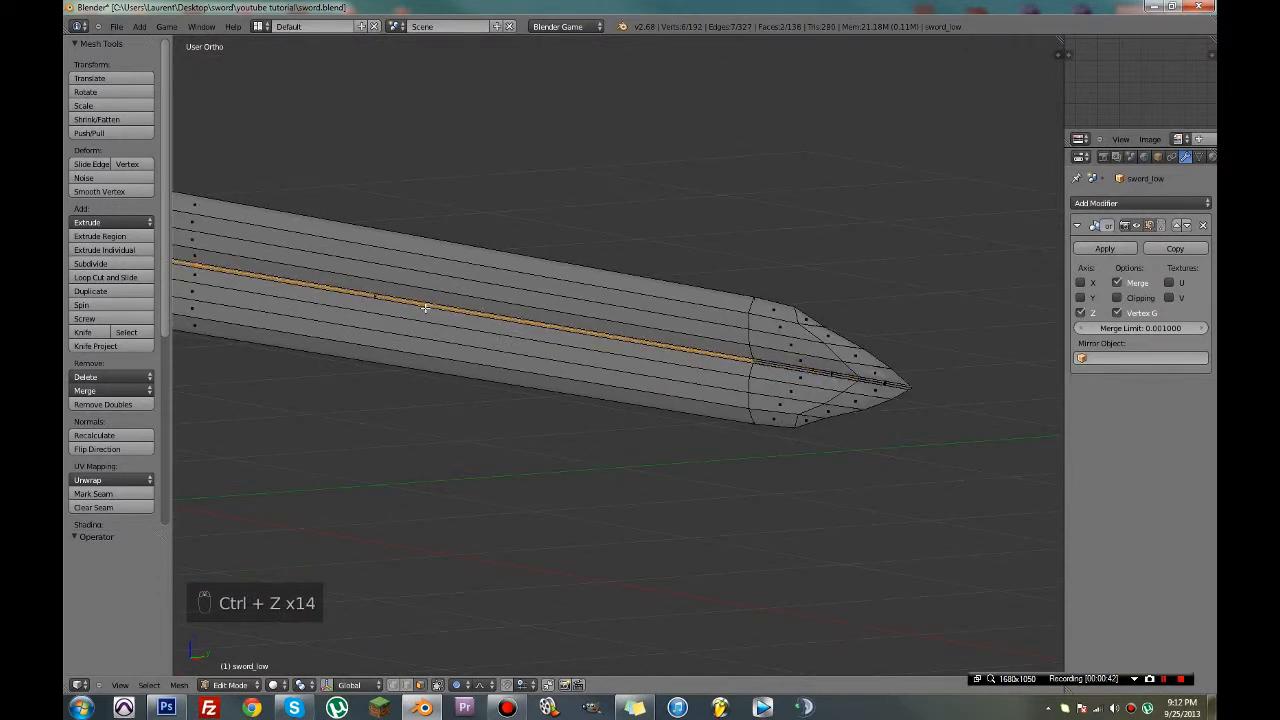
# Delete the hidden face strip inside the blade's central groove using wireframe display and save the file
pyautogui.press('z')
pyautogui.press('a')
pyautogui.scroll(5, 751, 354)
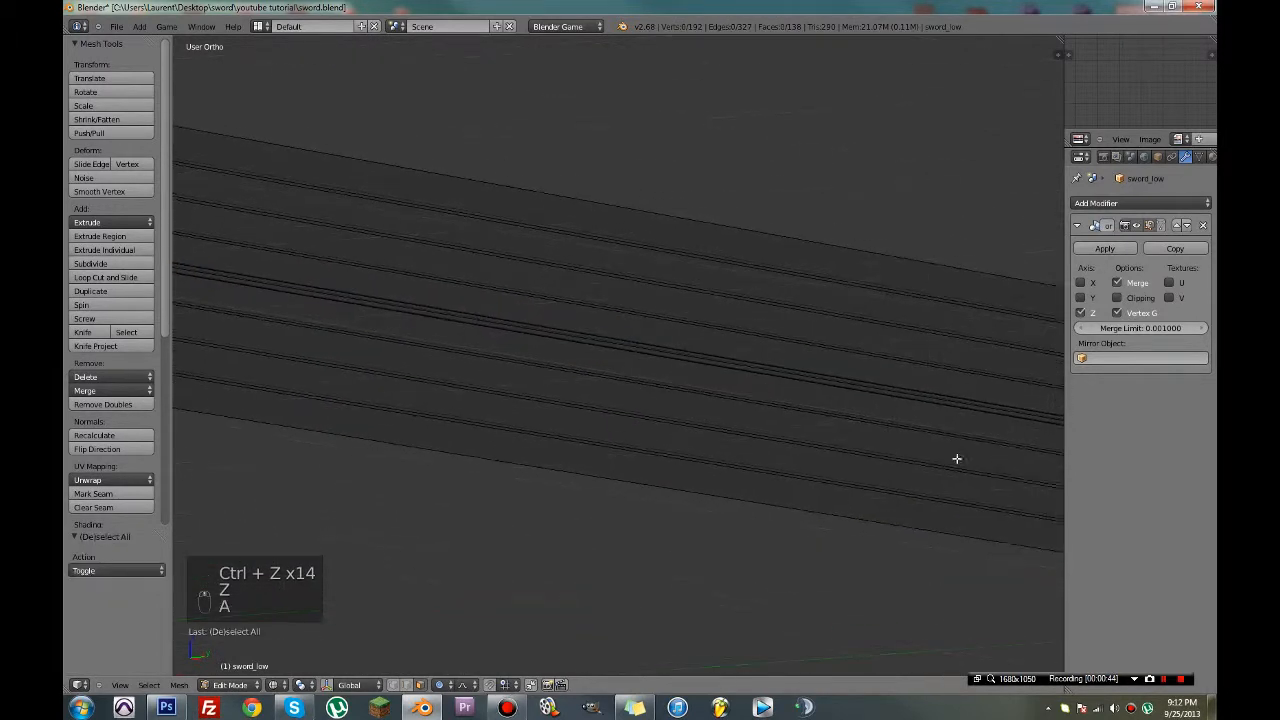
pyautogui.press('c')
pyautogui.click(378, 302)
pyautogui.rightClick(378, 302)
pyautogui.press('x')
pyautogui.click(378, 303)
pyautogui.hotkey('ctrl', 's')
pyautogui.click(380, 303)
pyautogui.press('z')
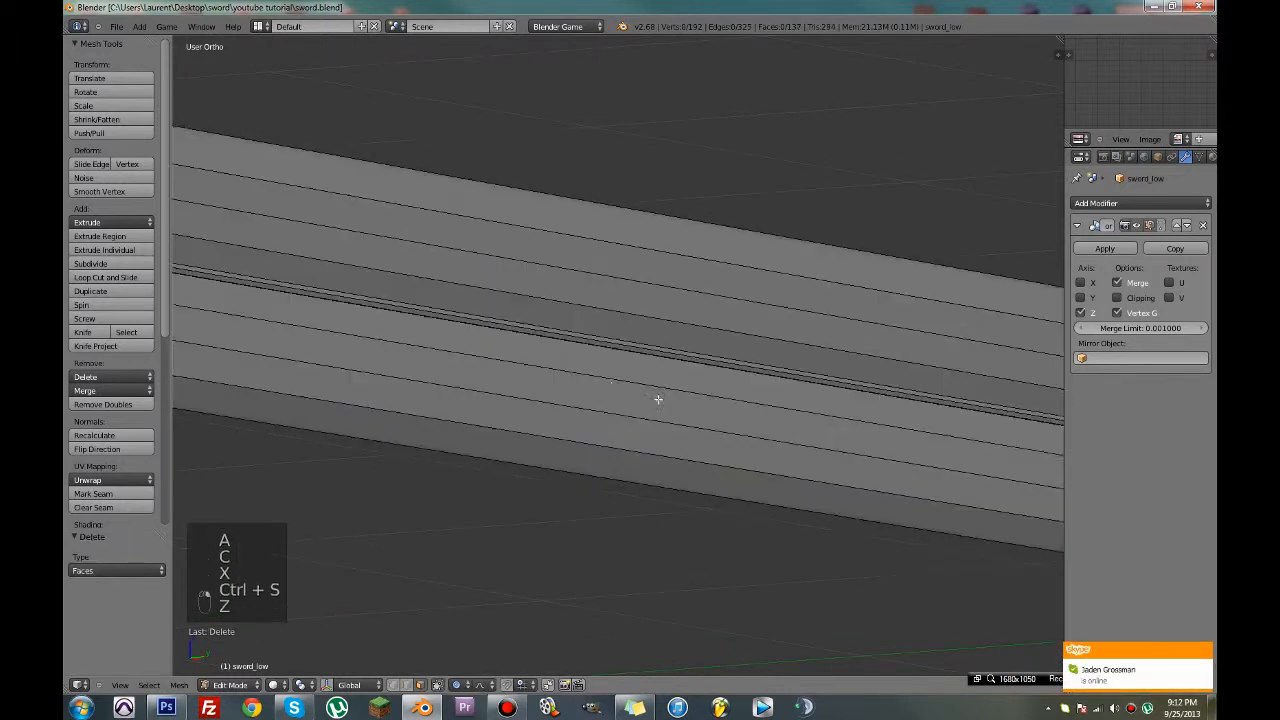
pyautogui.keyDown('shift'); pyautogui.moveTo(862, 408); pyautogui.dragTo(470, 330, button='middle'); pyautogui.keyUp('shift')
pyautogui.hotkey('ctrl', 's')
pyautogui.press('Tab')
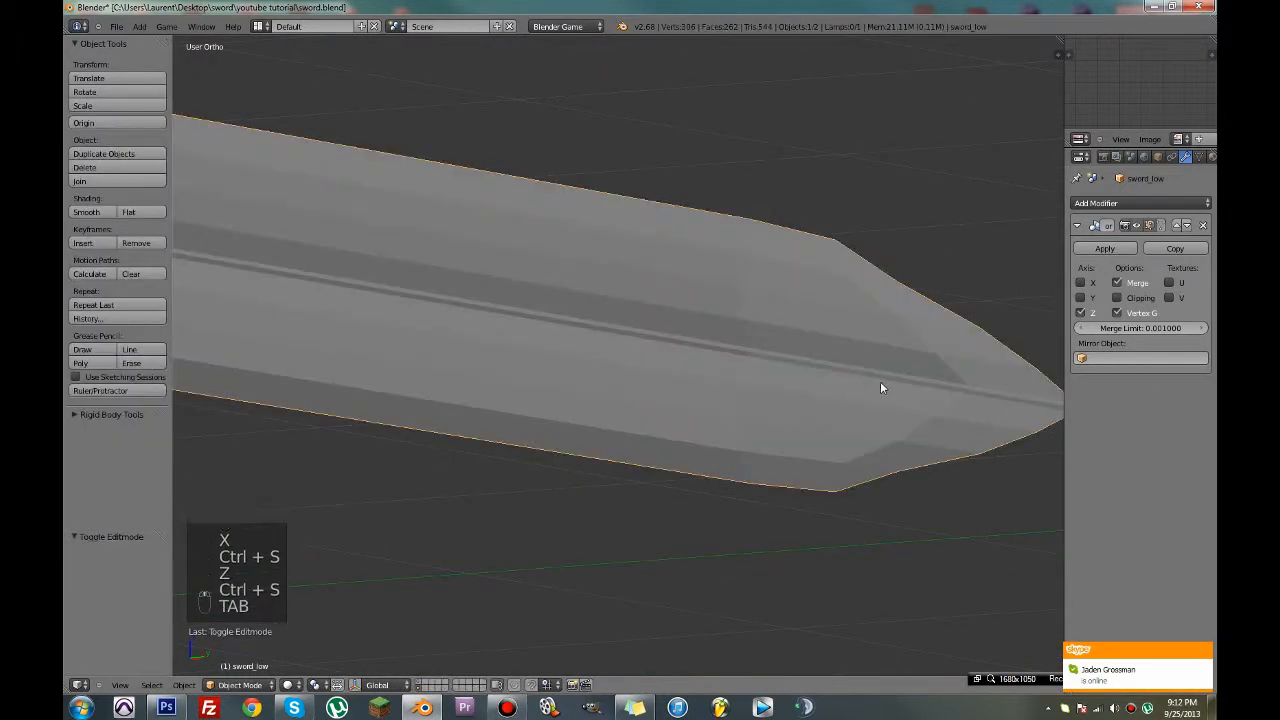
pyautogui.scroll(-3, 862, 380)
pyautogui.scroll(2, 825, 371)
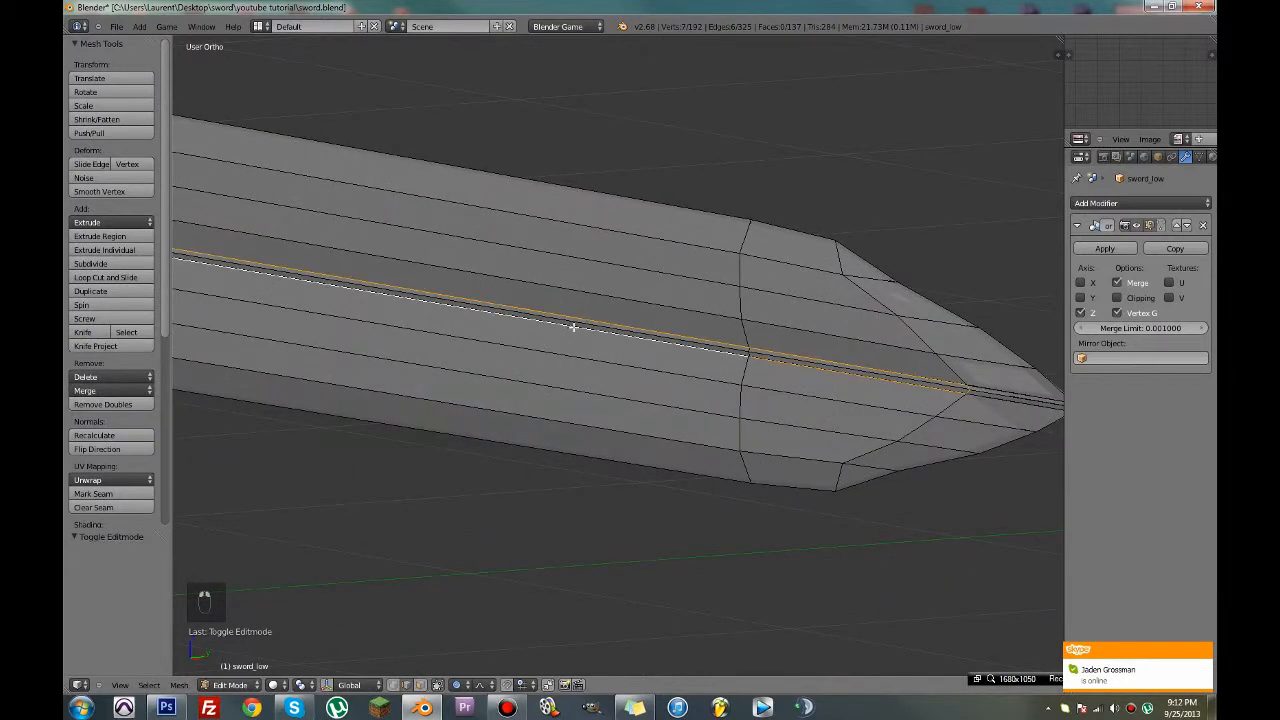
# Try deleting both edge loops bordering the central groove up to the tip, save the file, and undo the deletion
pyautogui.press('z')
pyautogui.press('c')
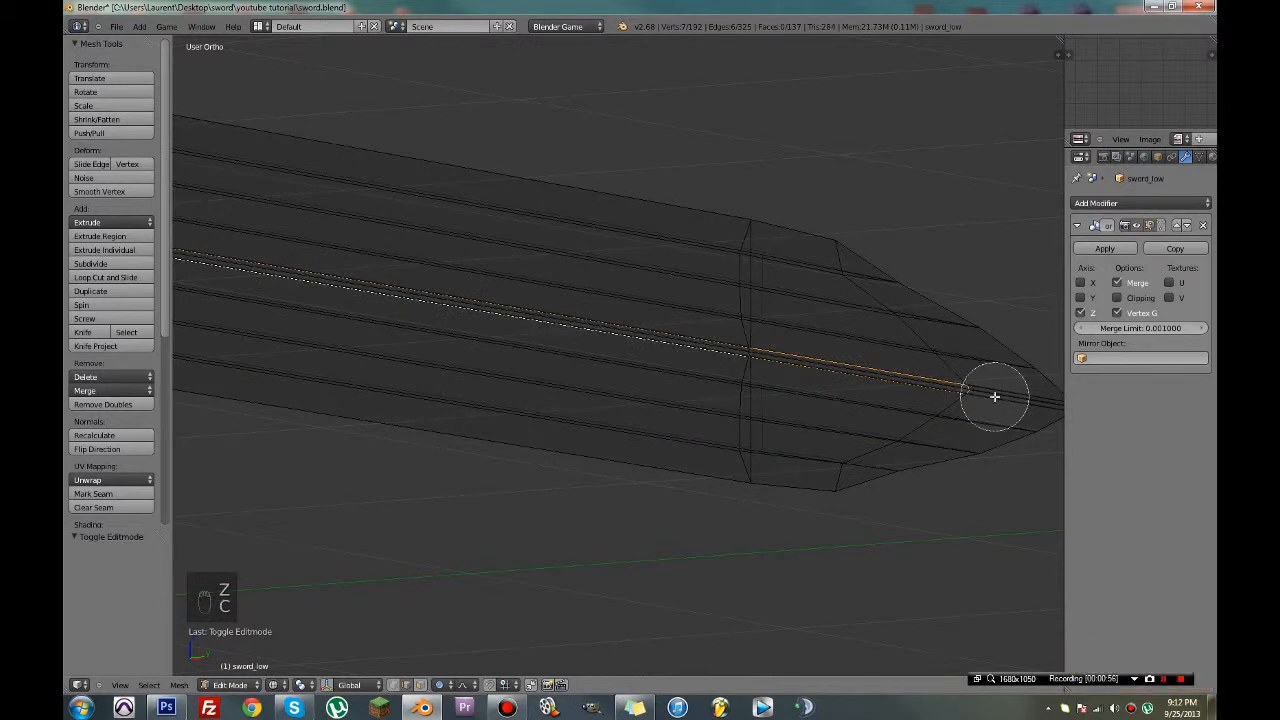
pyautogui.rightClick(926, 380)
pyautogui.scroll(-2, 893, 386)
pyautogui.press('z')
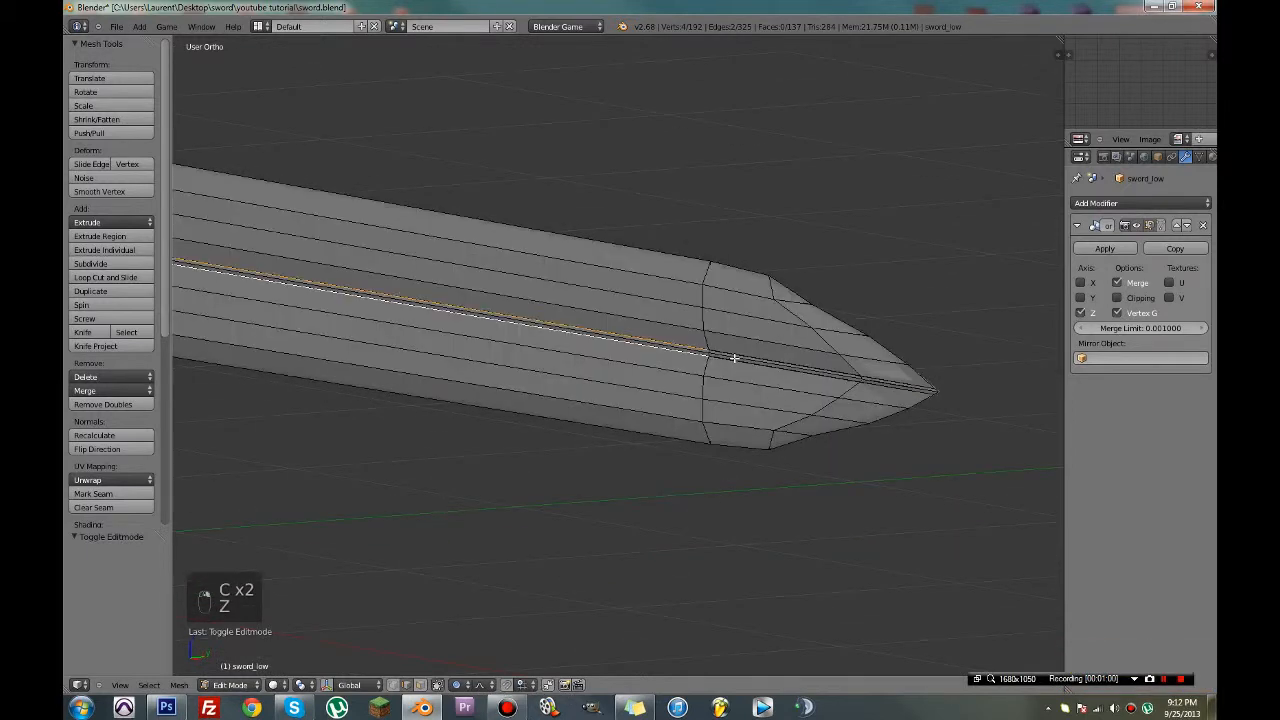
pyautogui.scroll(2, 770, 349)
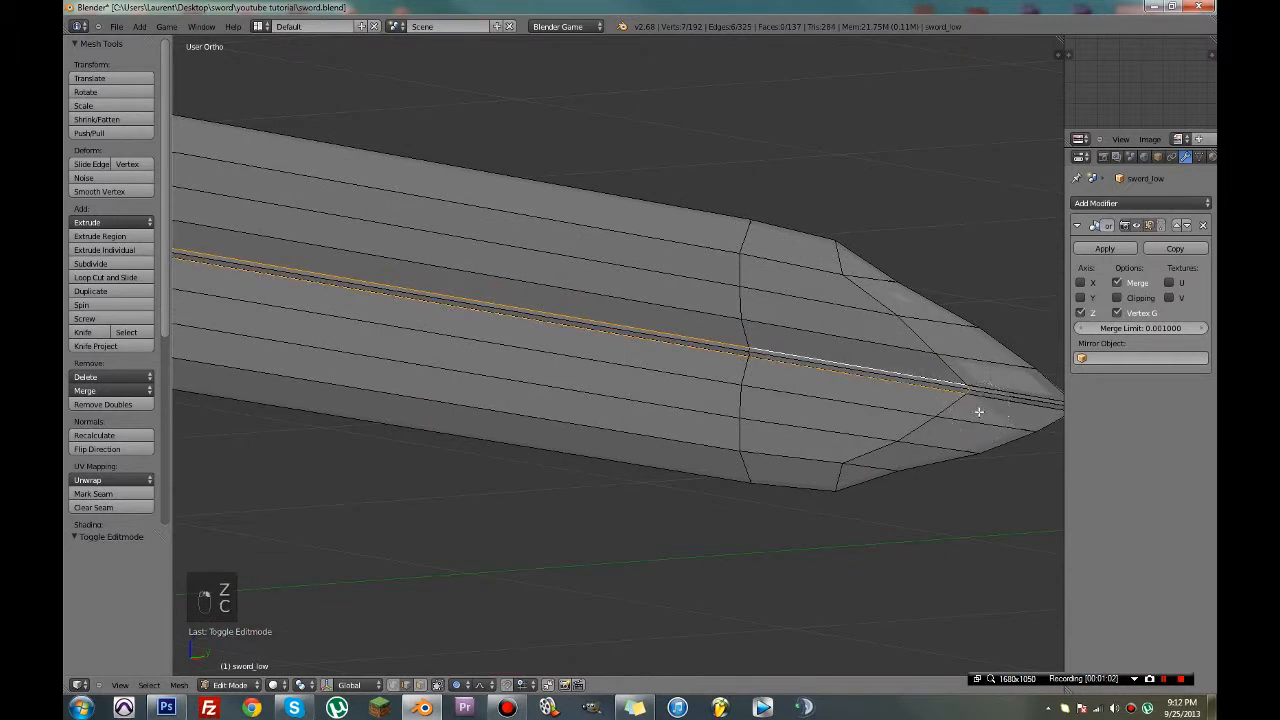
pyautogui.press('x')
pyautogui.press('x')
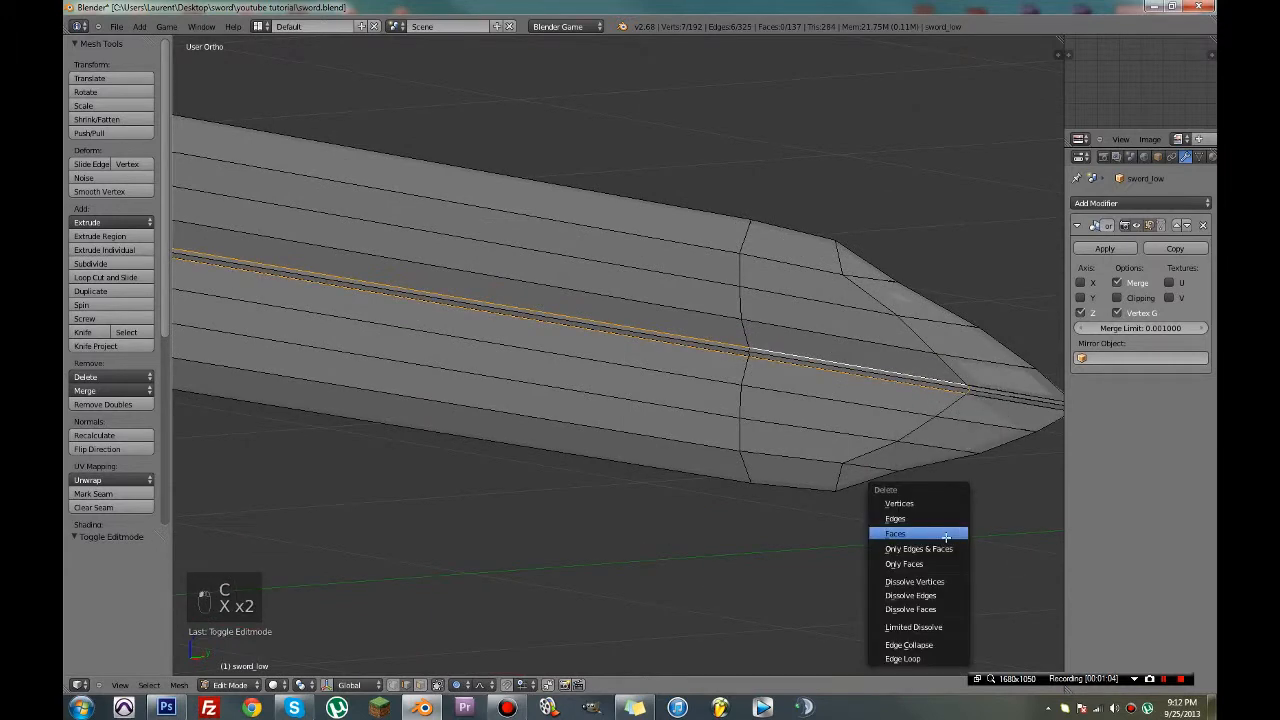
pyautogui.click(908, 660)
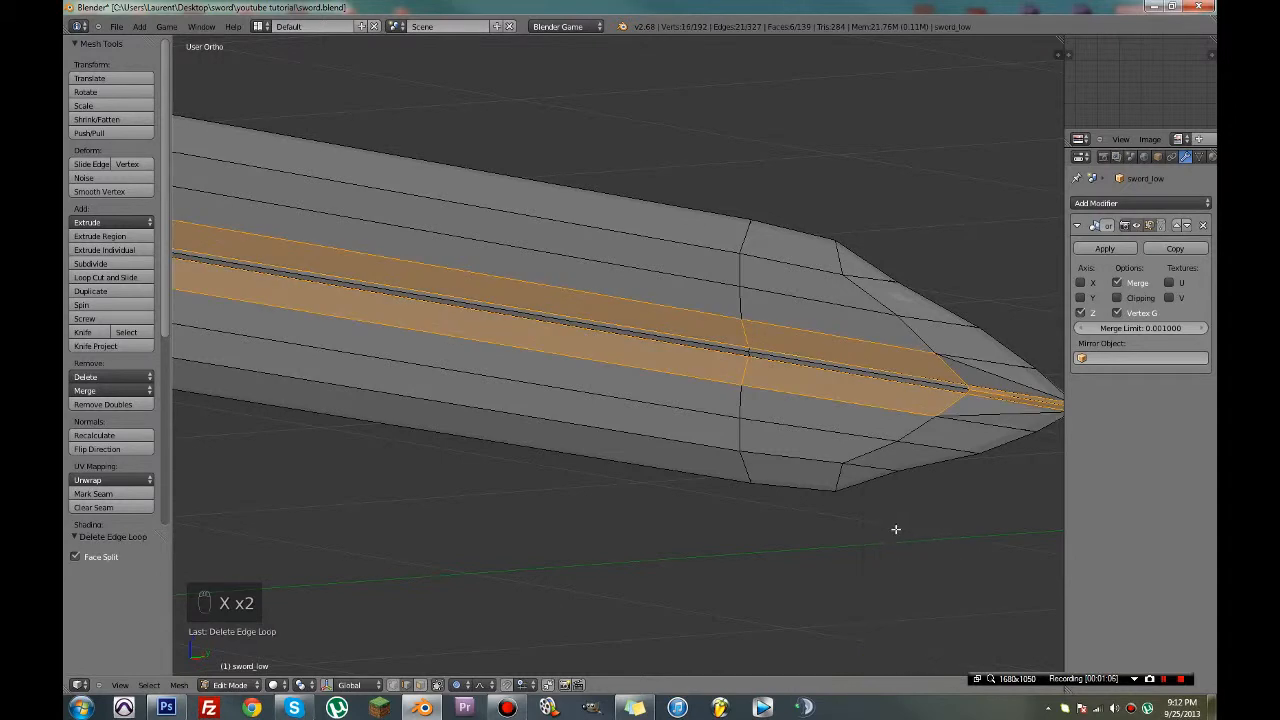
pyautogui.hotkey('ctrl', 's')
pyautogui.hotkey('ctrl', 'z')
# Try deleting only the upper border edge loop of the central groove, save the file, and undo the deletion
pyautogui.press('x')
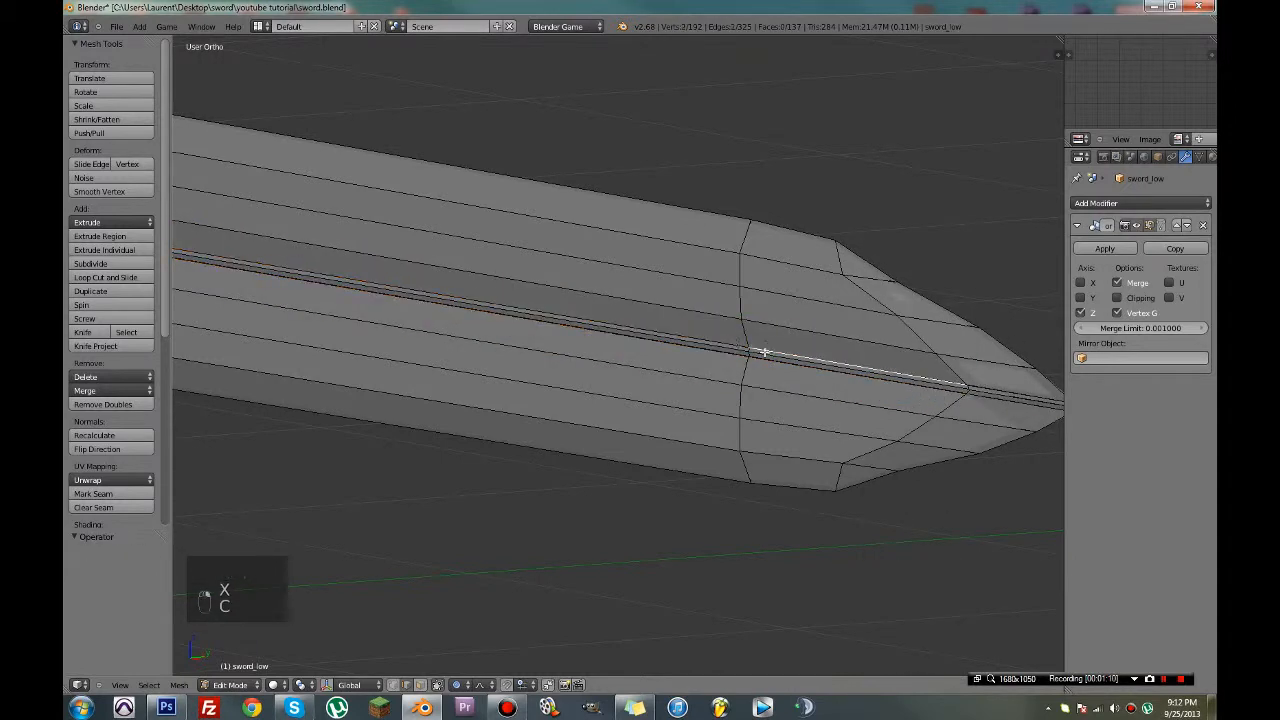
pyautogui.scroll(-5, 843, 423)
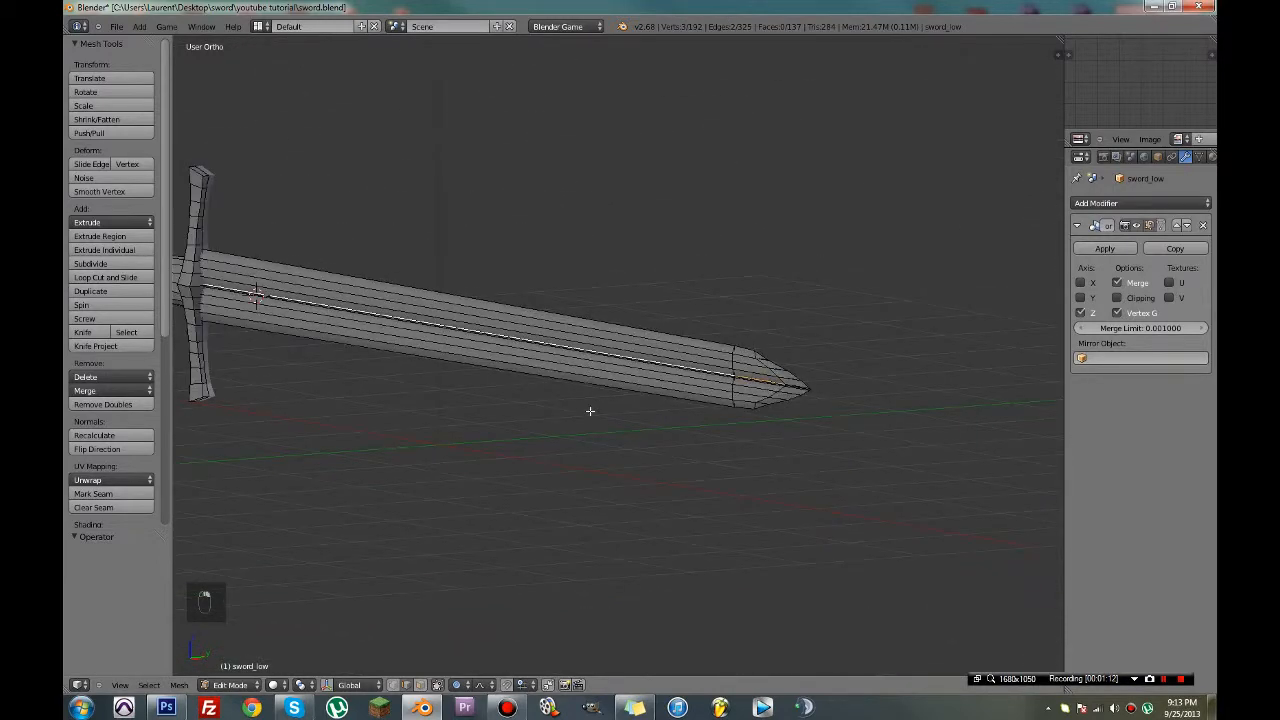
pyautogui.moveTo(590, 411); pyautogui.dragTo(694, 451, button='middle')
pyautogui.scroll(5, 690, 454)
pyautogui.press('z')
pyautogui.press('x')
pyautogui.click(683, 457)
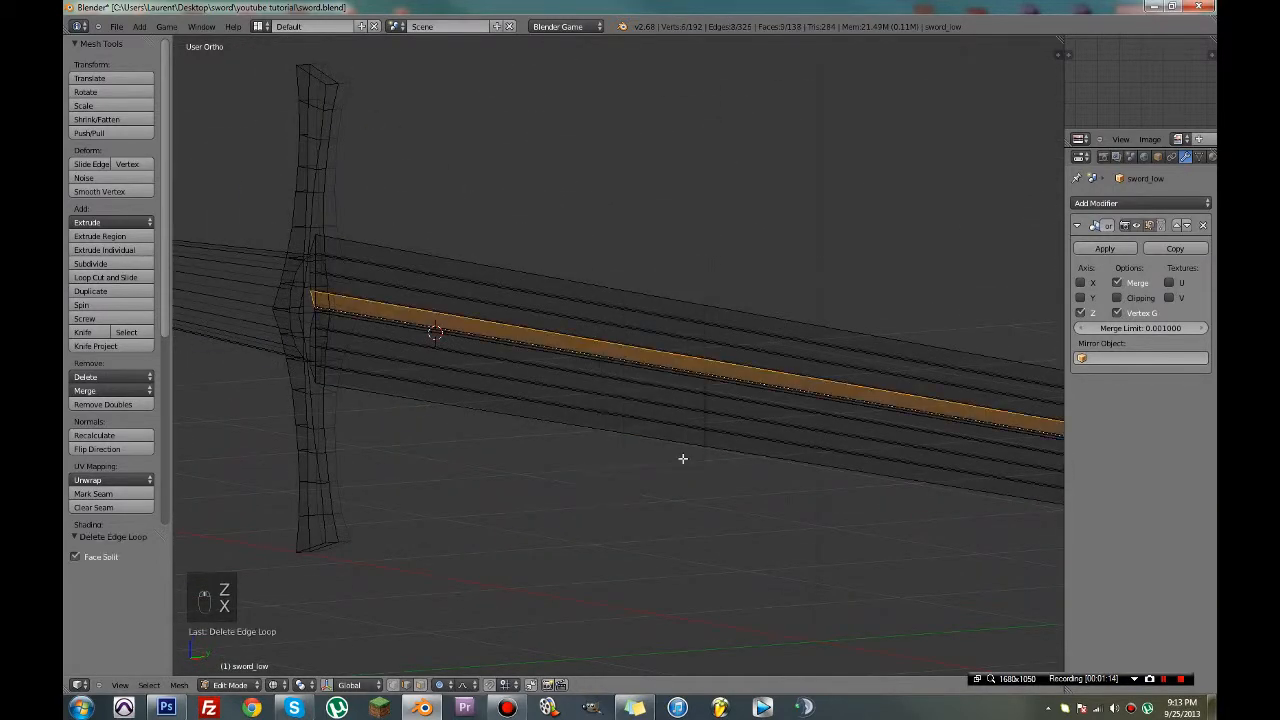
pyautogui.hotkey('ctrl', 's')
pyautogui.press('z')
pyautogui.scroll(4, 600, 429)
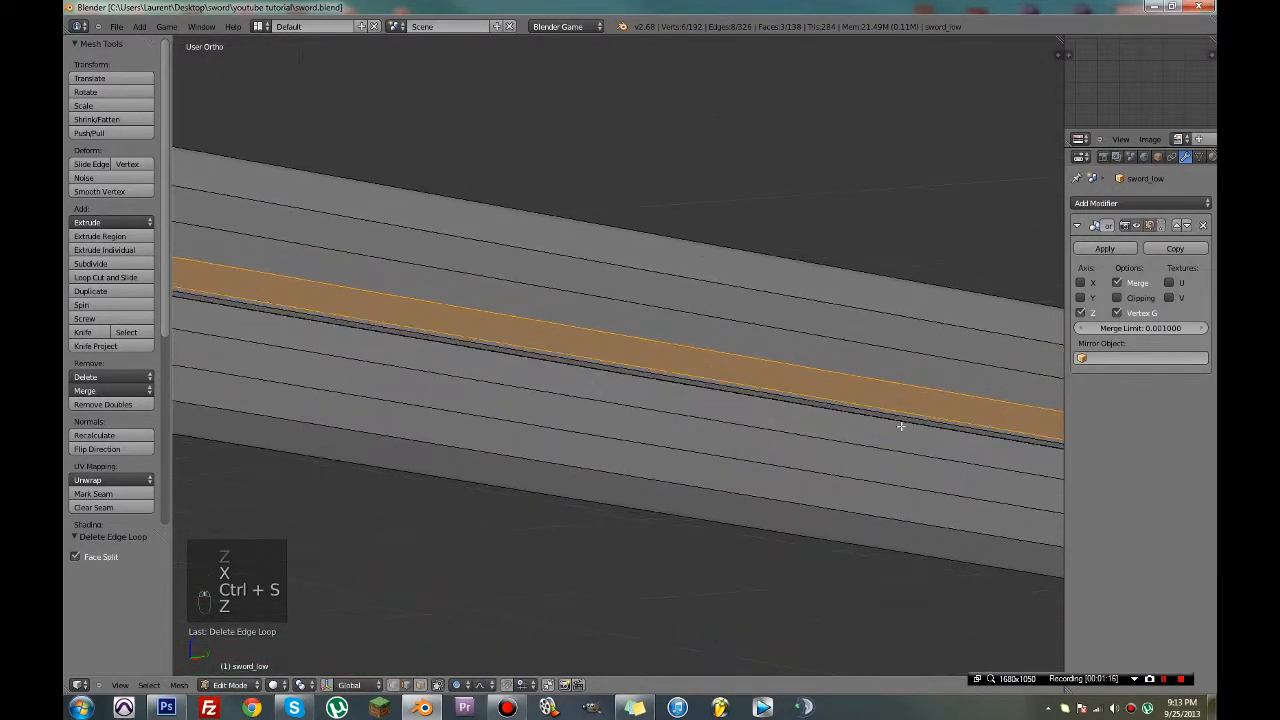
pyautogui.scroll(-4, 901, 426)
pyautogui.hotkey('ctrl', 'z')
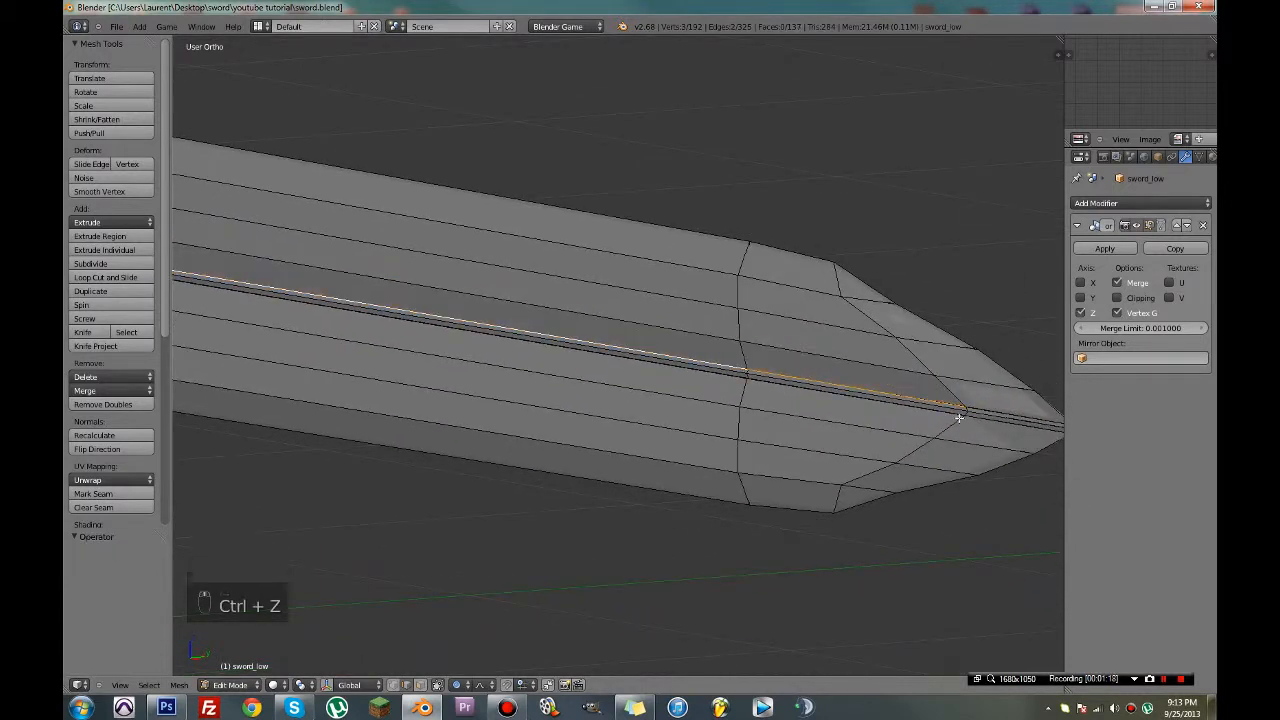
# Delete the inner edge loop running along the central groove to the tip and save the file
pyautogui.press('x')
pyautogui.click(940, 405)
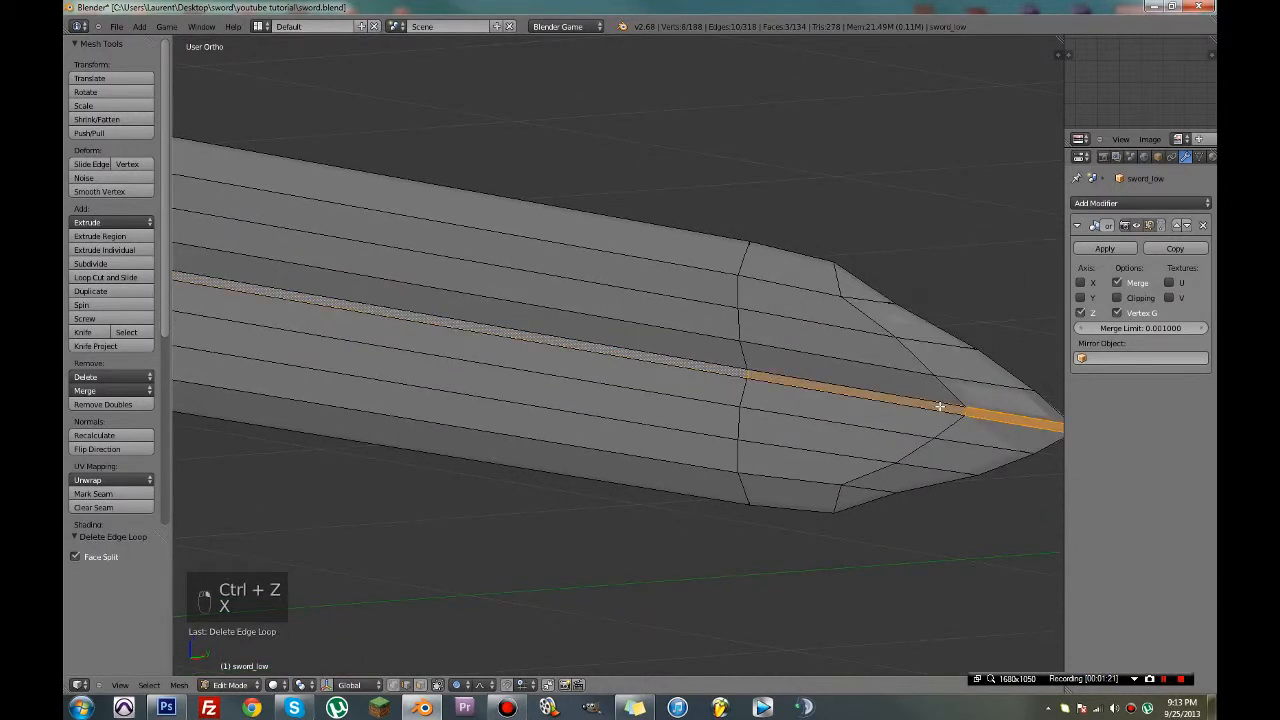
pyautogui.hotkey('ctrl', 's')
pyautogui.click(939, 405)
pyautogui.press('Tab')
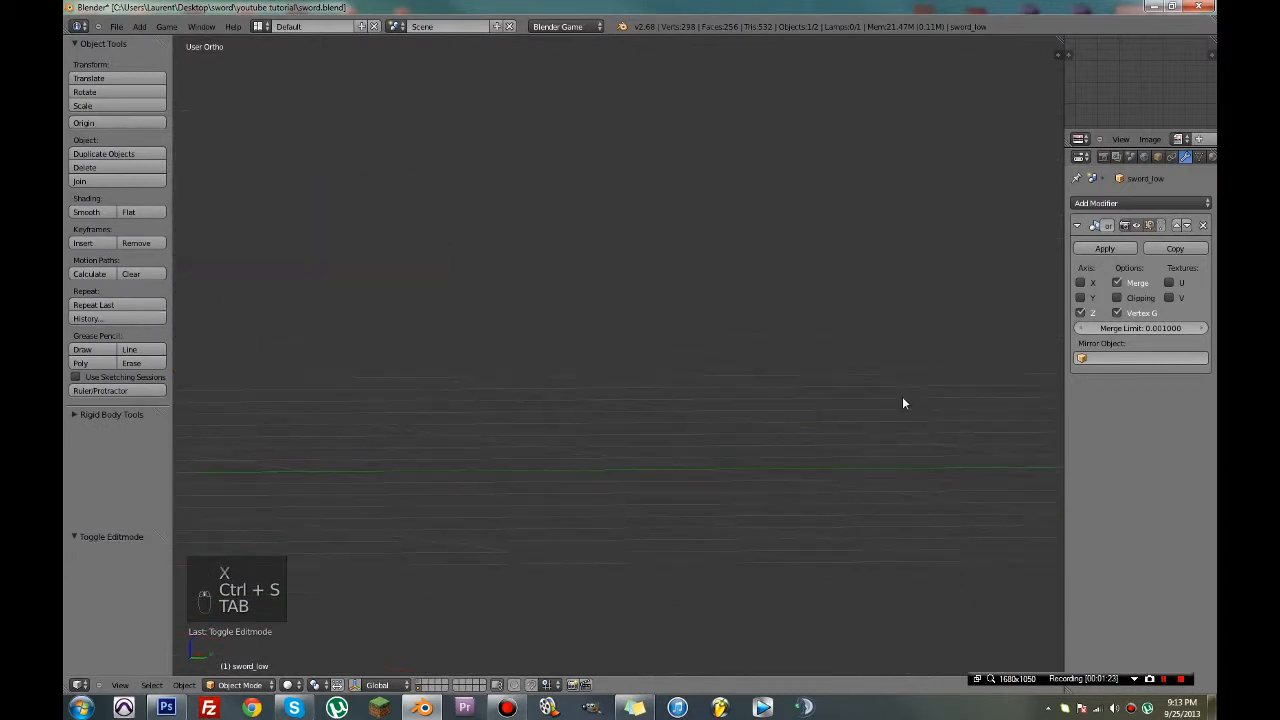
pyautogui.scroll(-5, 903, 403)
pyautogui.hotkey('ctrl', 's')
pyautogui.click(688, 397)
pyautogui.keyDown('shift'); pyautogui.moveTo(688, 397); pyautogui.dragTo(1022, 463, button='middle'); pyautogui.keyUp('shift')
pyautogui.scroll(4, 560, 355)
pyautogui.press('Tab')
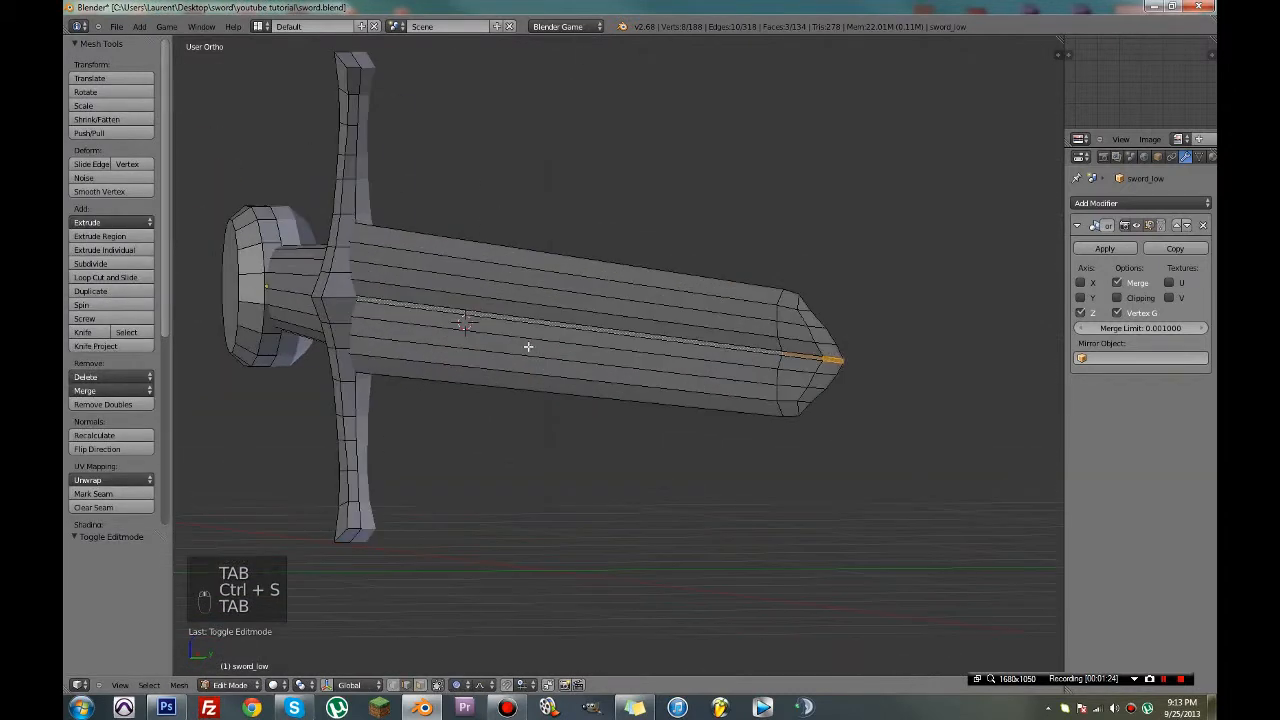
# Try deleting the remaining groove edge loops along the whole blade, undo the deletion, and save the file
pyautogui.press('x')
pyautogui.click(398, 302)
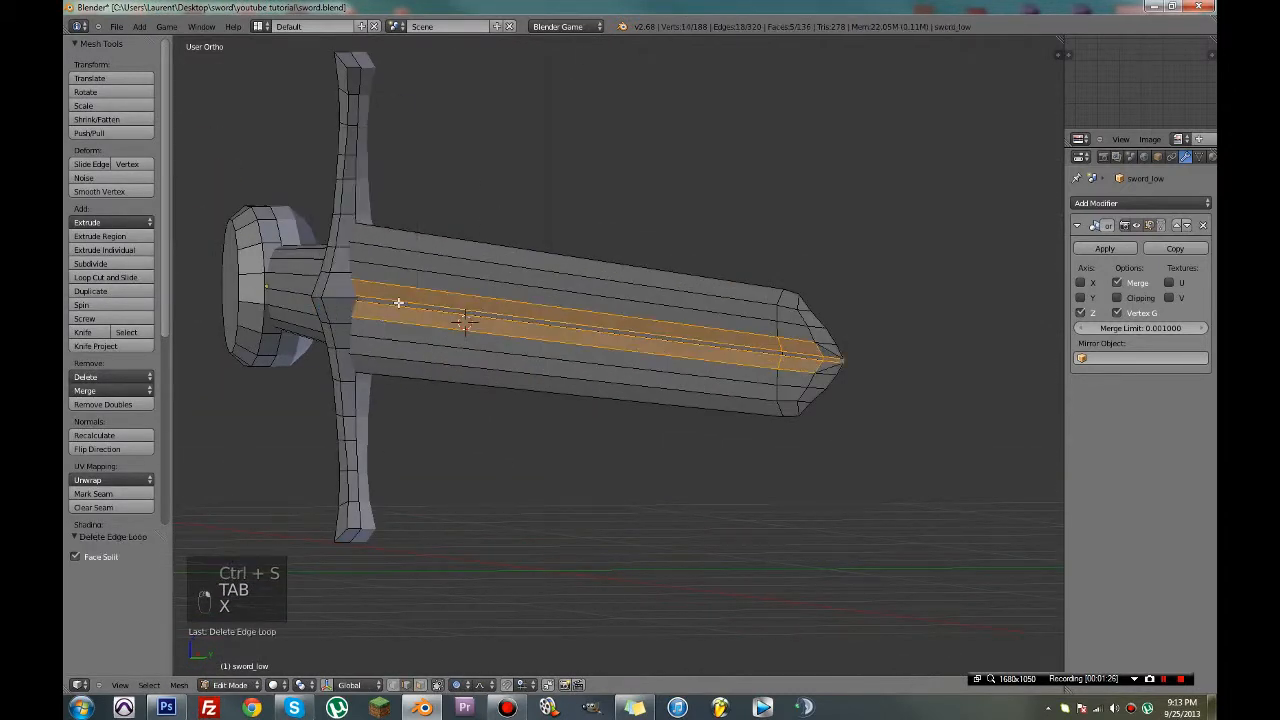
pyautogui.hotkey('ctrl', 's')
pyautogui.click(398, 302)
pyautogui.hotkey('ctrl', 'z')
pyautogui.scroll(2, 457, 323)
pyautogui.press('Tab')
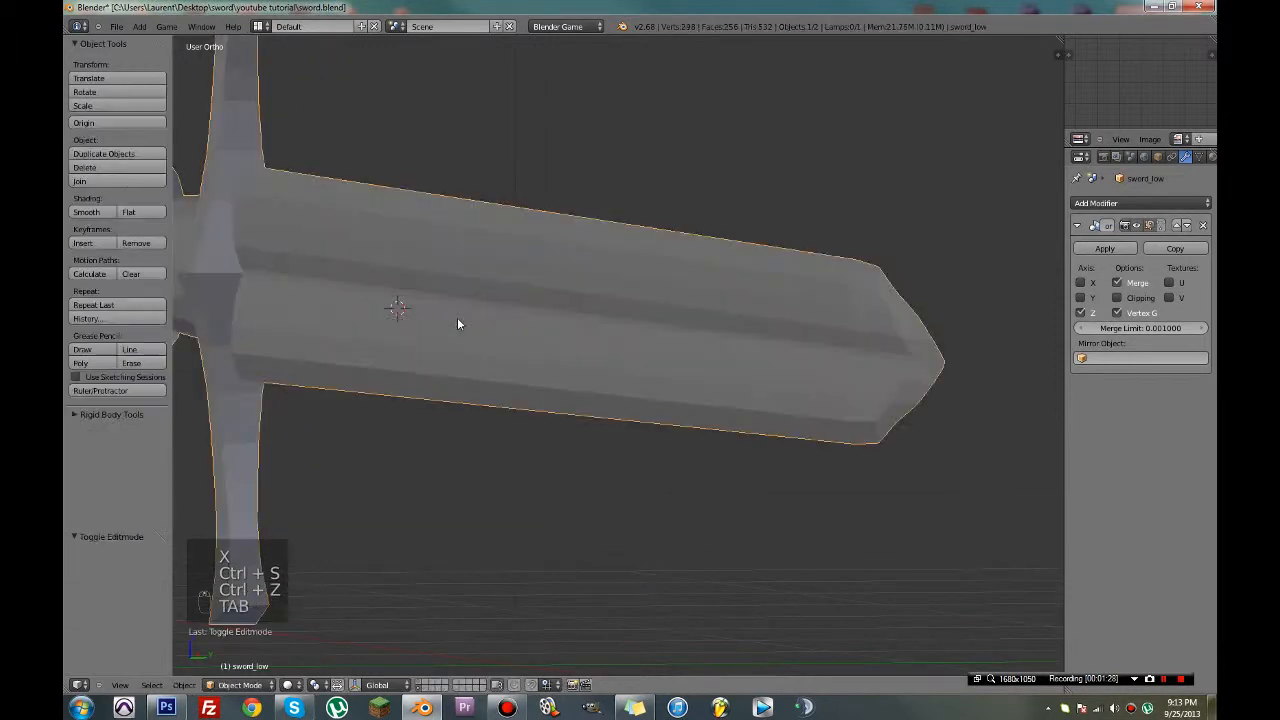
pyautogui.hotkey('ctrl', 's')
pyautogui.click(457, 317)
# Move the selected groove edges along the Y axis and save the file
pyautogui.press('Tab')
pyautogui.moveTo(457, 317); pyautogui.dragTo(983, 315, button='middle')
pyautogui.press('g')
pyautogui.press('y')
pyautogui.click(708, 323)
pyautogui.press('Tab')
pyautogui.hotkey('ctrl', 's')
pyautogui.click(708, 328)
pyautogui.press('Tab')
pyautogui.press('z')
pyautogui.moveTo(851, 294); pyautogui.dragTo(831, 321, button='middle')
pyautogui.scroll(3, 800, 335)
pyautogui.press('z')
pyautogui.press('z')
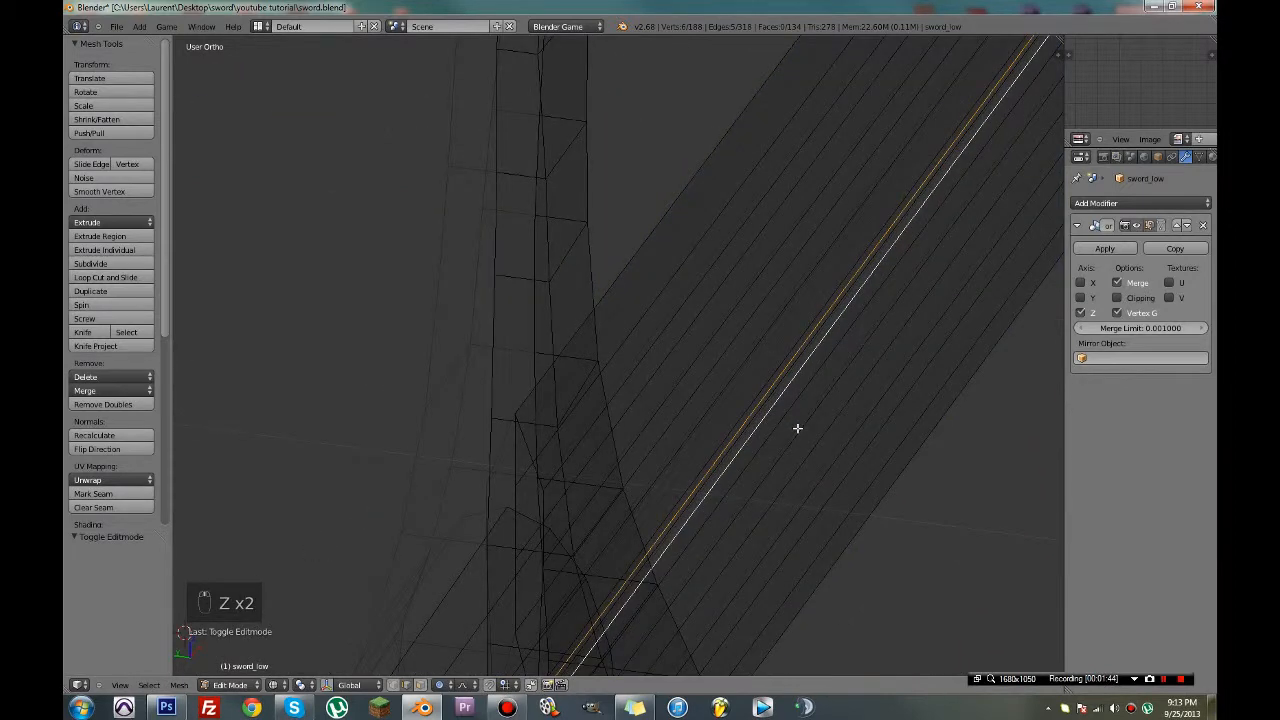
pyautogui.press('z')
pyautogui.press('z')
pyautogui.rightClick(796, 472)
pyautogui.press('g')
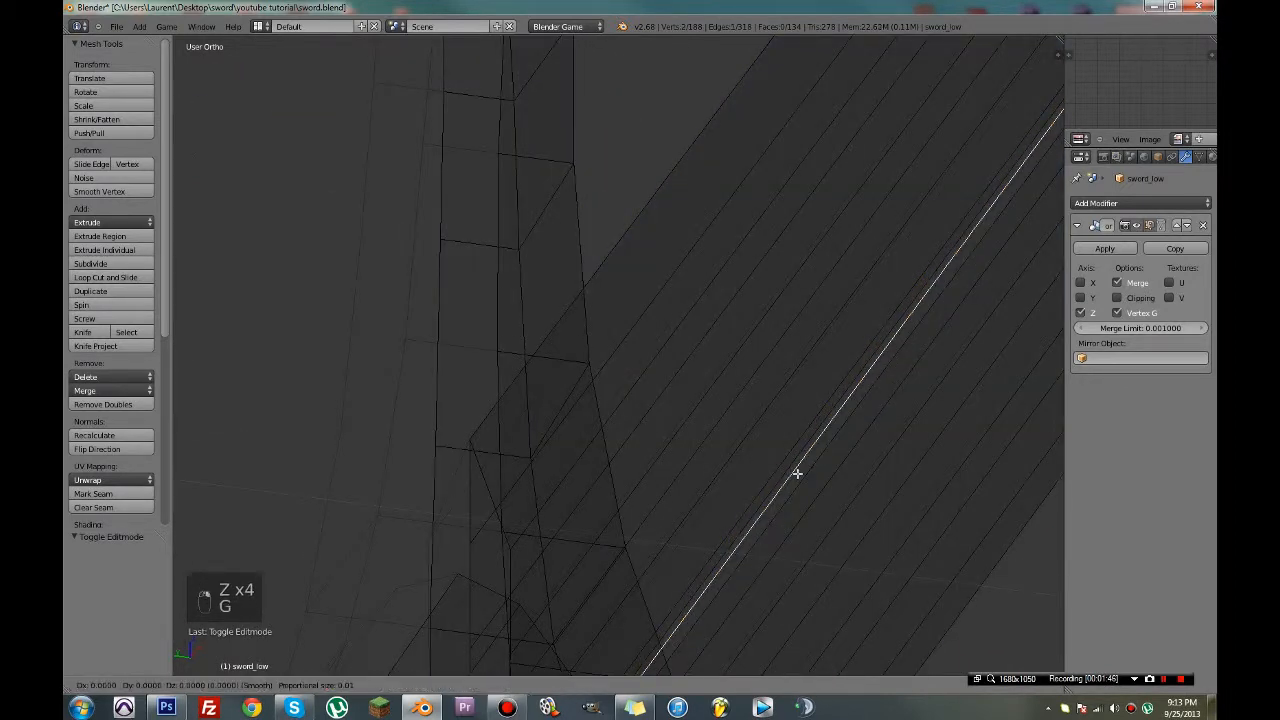
pyautogui.rightClick(800, 456)
# Try deleting one edge loop inside the central groove and save the file
pyautogui.press('z')
pyautogui.scroll(-8, 811, 442)
pyautogui.moveTo(811, 442)
pyautogui.mouseDown(button='middle')
pyautogui.moveTo(811, 408)
pyautogui.moveTo(711, 388)
pyautogui.moveTo(721, 372)
pyautogui.mouseUp(button='middle')
pyautogui.press('z')
pyautogui.press('z')
pyautogui.press('x')
pyautogui.click(713, 390)
pyautogui.hotkey('ctrl', 's')
pyautogui.press('z')
pyautogui.press('z')
# Try deleting a further edge loop of the central groove in wireframe display and save the file
pyautogui.scroll(-6, 711, 388)
pyautogui.press('z')
pyautogui.press('x')
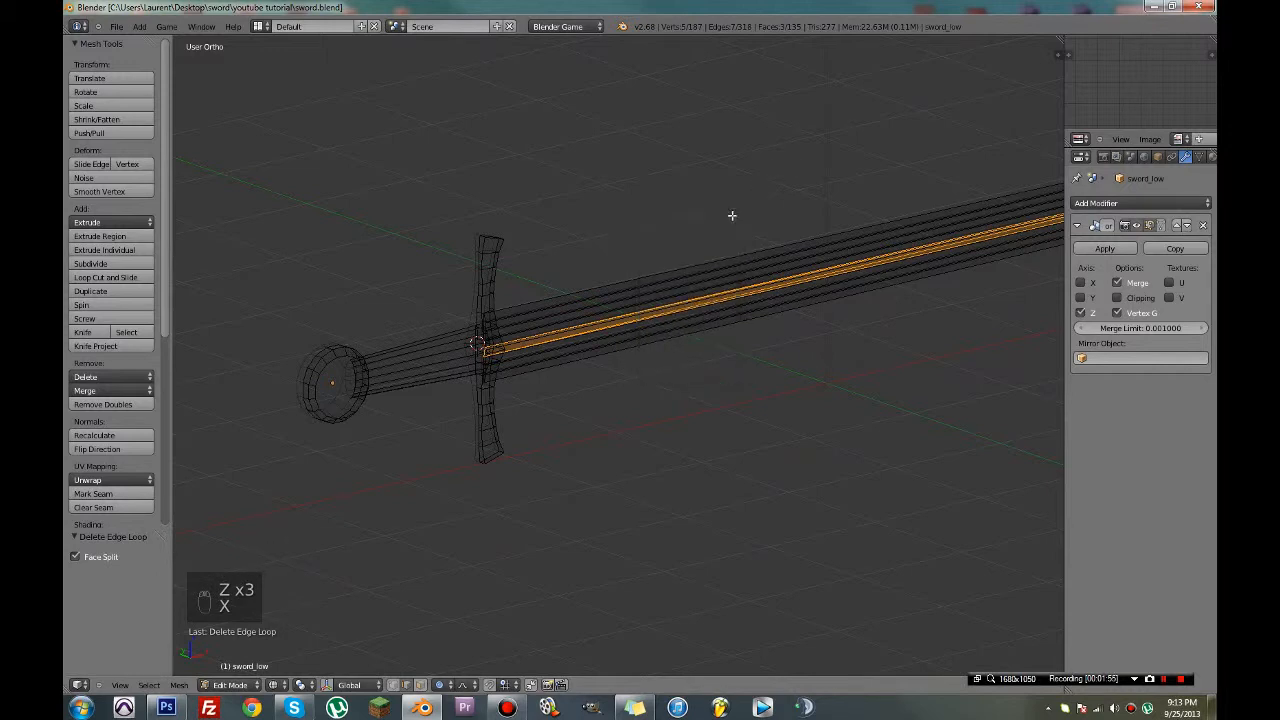
pyautogui.press('x')
pyautogui.click(610, 148)
pyautogui.hotkey('ctrl', 's')
pyautogui.click(610, 149)
pyautogui.press('z')
pyautogui.moveTo(668, 275); pyautogui.dragTo(519, 264, button='middle')
# Undo the latest groove edge loop deletions and save the file
pyautogui.hotkey('ctrl', 'z')
pyautogui.hotkey('ctrl', 'z')
pyautogui.hotkey('ctrl', 'z')
pyautogui.hotkey('ctrl', 'z')
pyautogui.hotkey('ctrl', 'z')
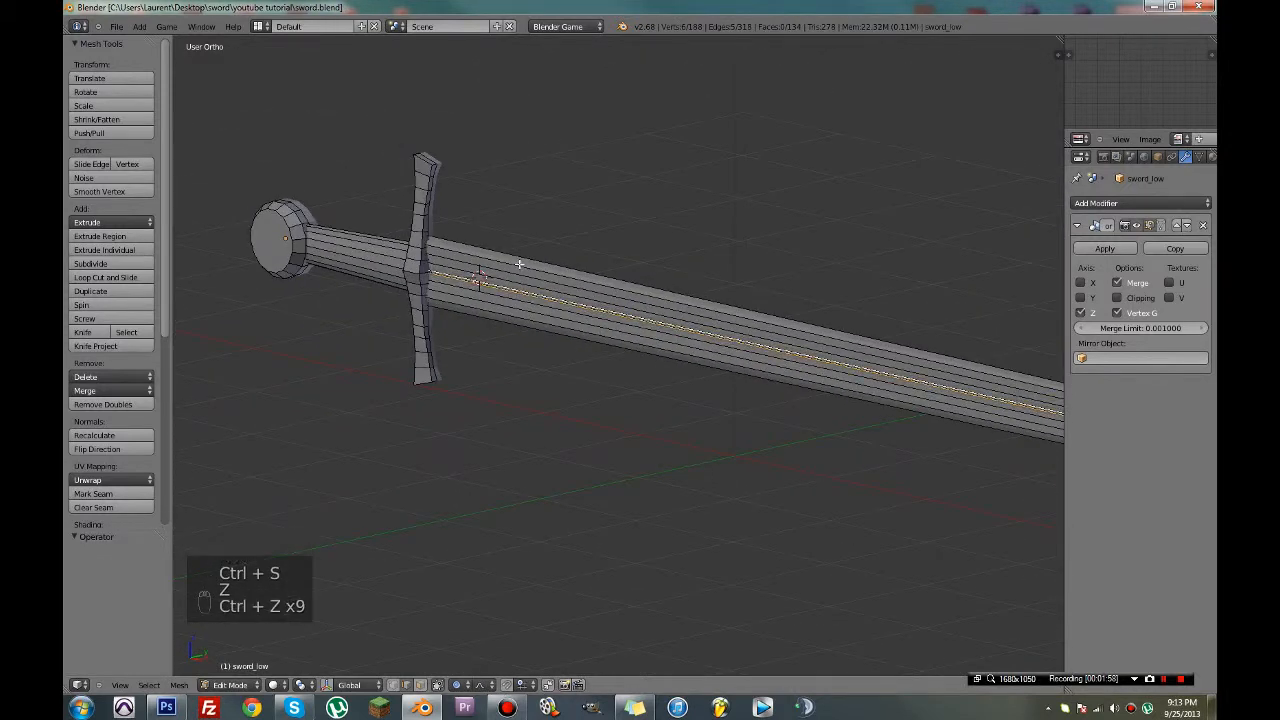
pyautogui.hotkey('ctrl', 'z')
pyautogui.hotkey('ctrl', 'z')
pyautogui.scroll(-3, 520, 264)
pyautogui.moveTo(717, 320); pyautogui.dragTo(663, 249, button='middle')
pyautogui.hotkey('ctrl', 's')
# Check the whole sword in Object Mode, then select the entire mesh in Edit Mode and save the file
pyautogui.press('Tab')
pyautogui.scroll(1, 693, 320)
pyautogui.press('Tab')
pyautogui.press('a')
pyautogui.press('a')
pyautogui.press('a')
pyautogui.press('a')
pyautogui.press('a')
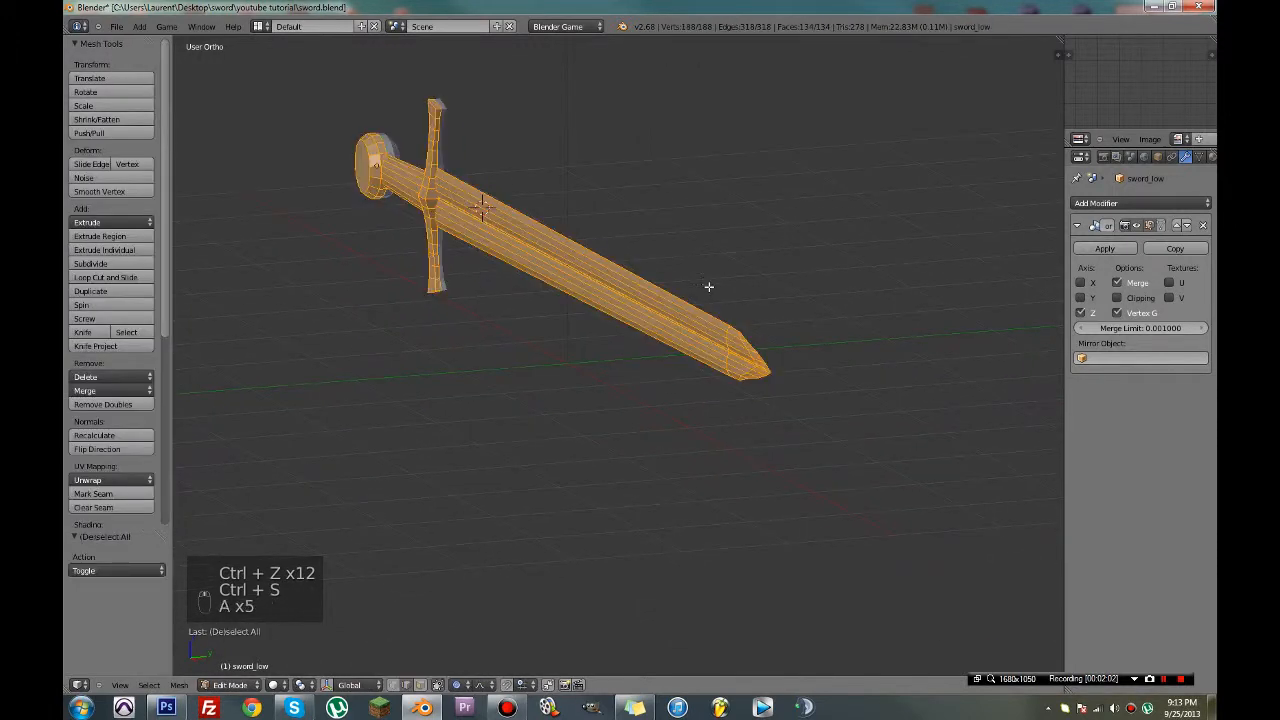
pyautogui.hotkey('ctrl', 's')
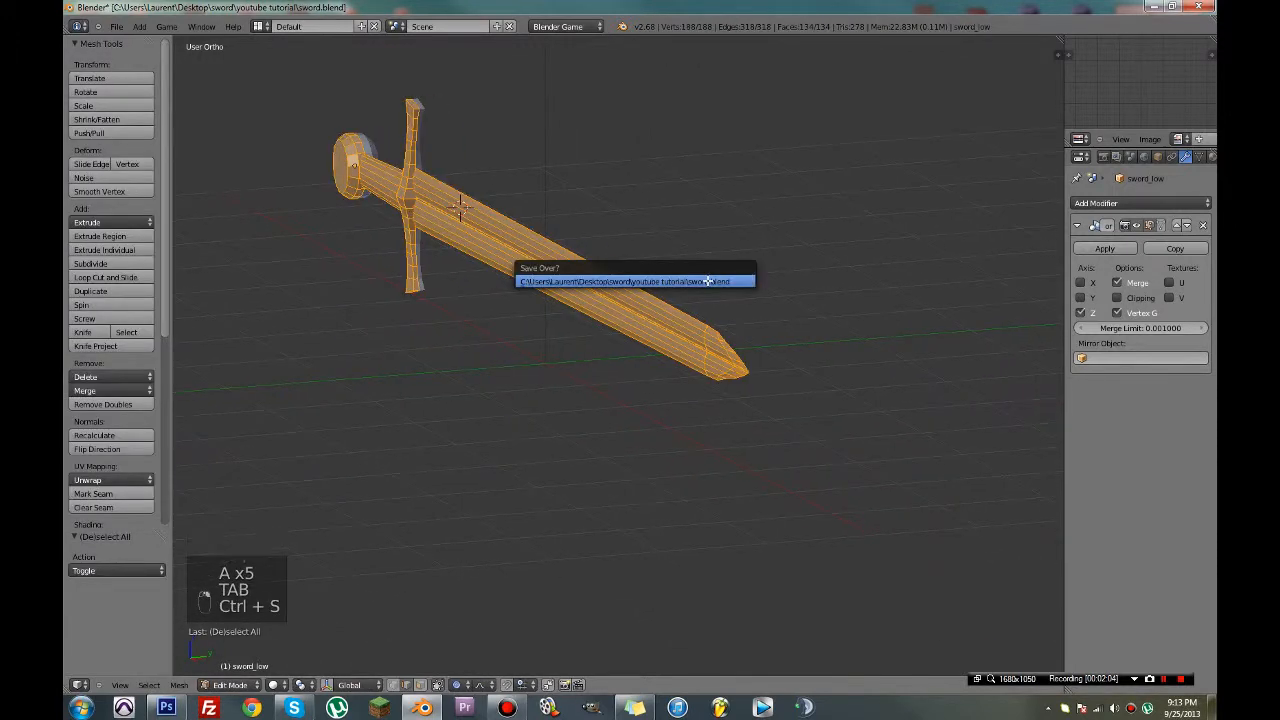
pyautogui.click(707, 278)
# In front view, delete one unneeded edge loop on each half of the blade face and save the file
pyautogui.press('KP_1')
pyautogui.scroll(4, 586, 279)
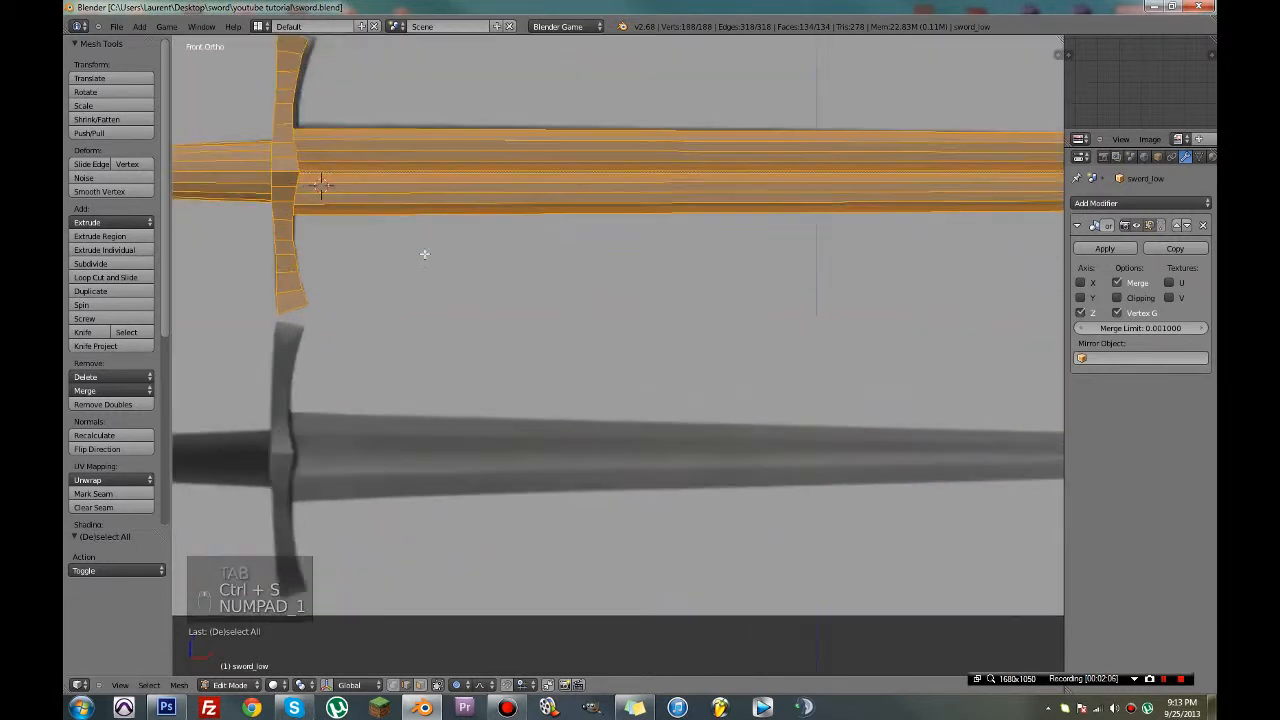
pyautogui.keyDown('shift'); pyautogui.moveTo(492, 250); pyautogui.dragTo(546, 371, button='middle'); pyautogui.keyUp('shift')
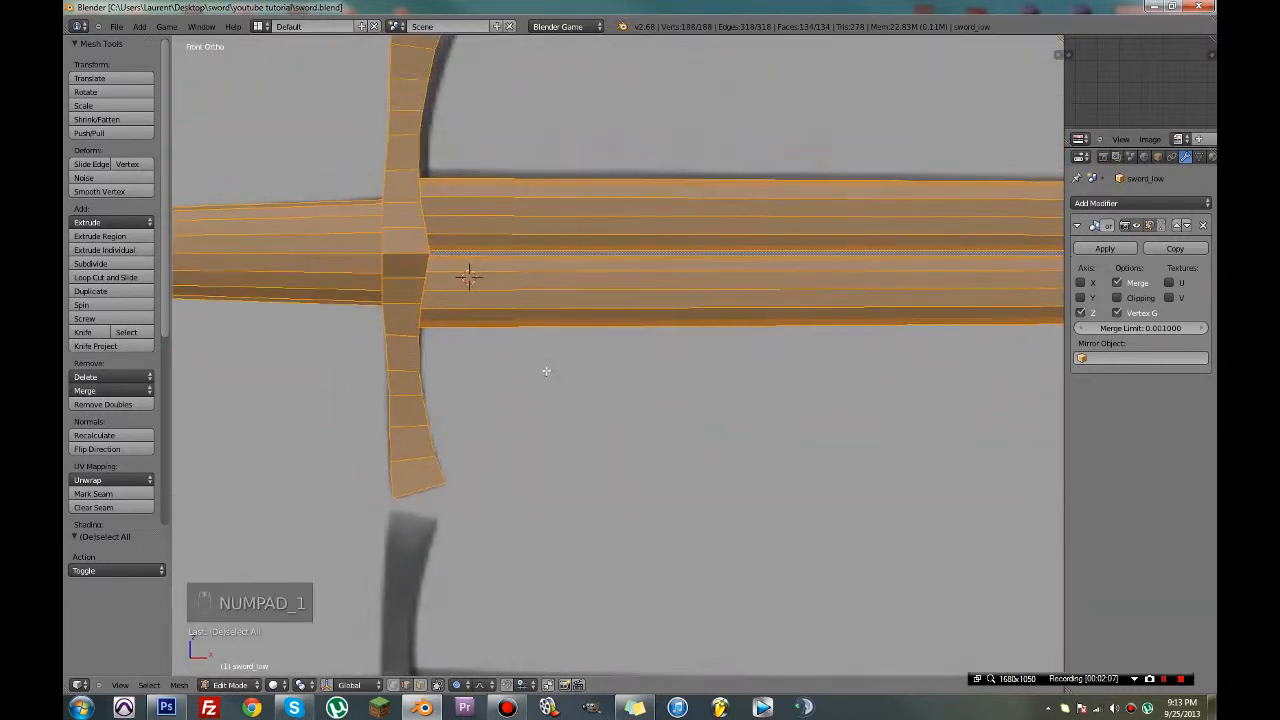
pyautogui.keyDown('alt'); pyautogui.rightClick(510, 287); pyautogui.keyUp('alt')
pyautogui.press('x')
pyautogui.click(484, 412)
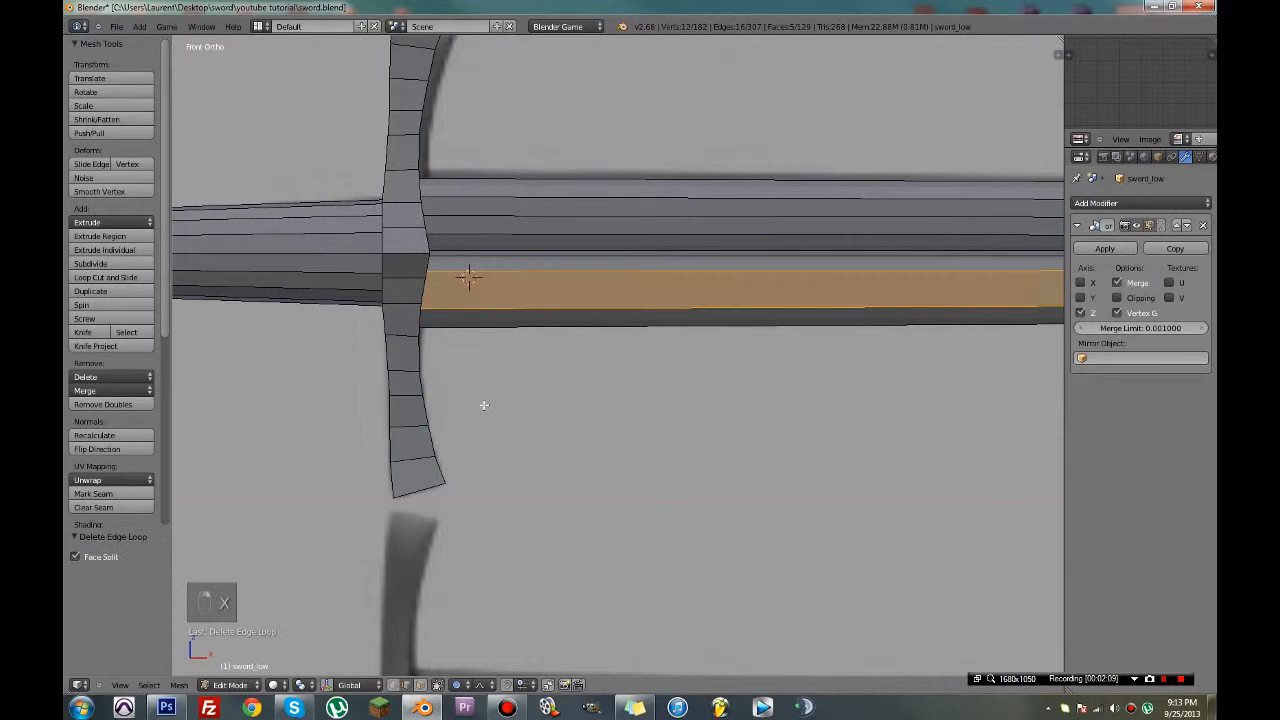
pyautogui.press('x')
pyautogui.click(485, 210)
pyautogui.hotkey('ctrl', 's')
# Remove doubles from the entire mesh with a merge distance of 0.0001 and save the file
pyautogui.moveTo(515, 218); pyautogui.dragTo(549, 290, button='middle')
pyautogui.keyDown('alt'); pyautogui.rightClick(549, 284); pyautogui.keyUp('alt')
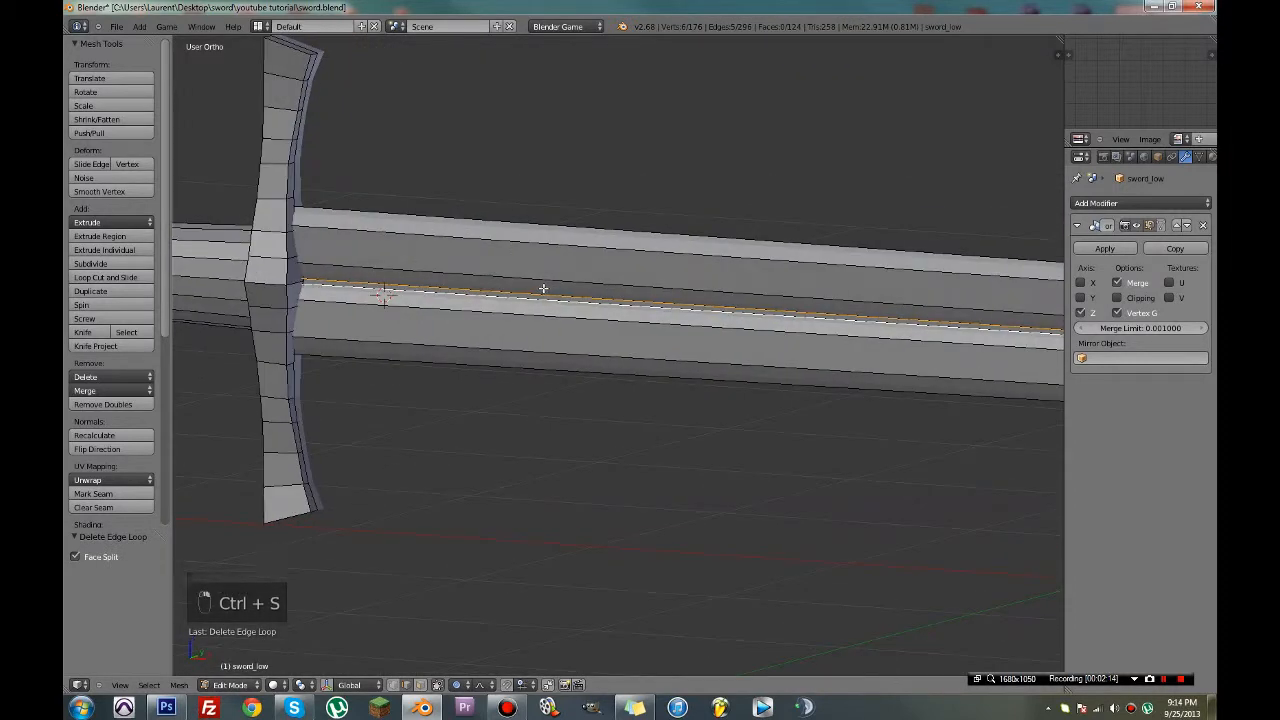
pyautogui.press('a')
pyautogui.press('a')
pyautogui.press('a')
pyautogui.press('w')
pyautogui.press('a')
pyautogui.press('w')
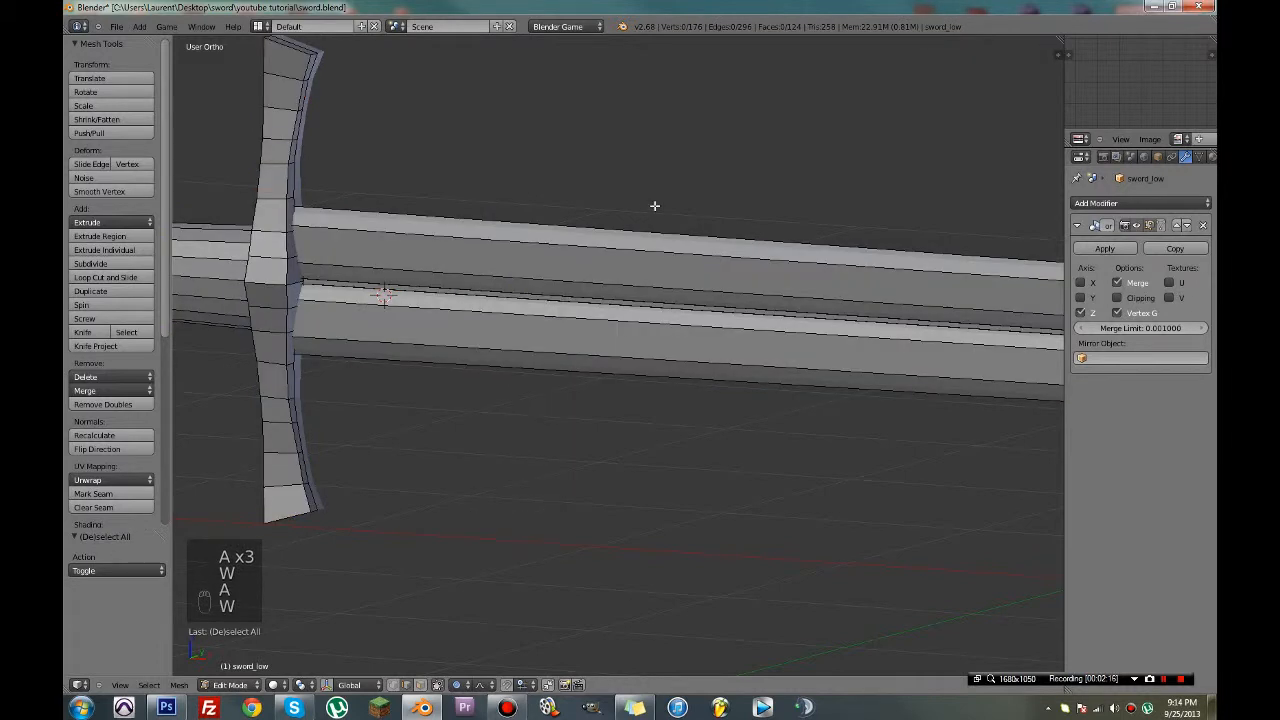
pyautogui.press('a')
pyautogui.press('w')
pyautogui.click(652, 209)
pyautogui.hotkey('ctrl', 's')
pyautogui.click(648, 208)
# Try moving the edge loop at the bottom of the central groove with proportional editing, and save the file
pyautogui.keyDown('alt'); pyautogui.rightClick(552, 301); pyautogui.keyUp('alt')
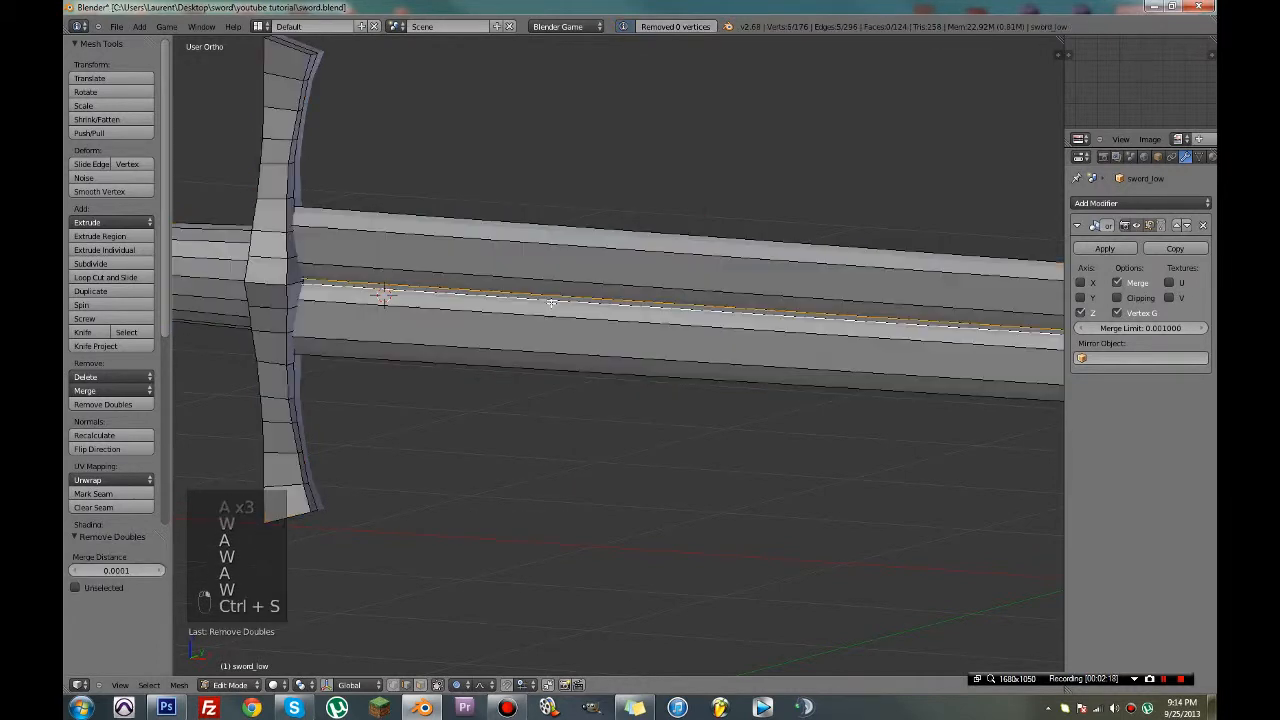
pyautogui.press('g')
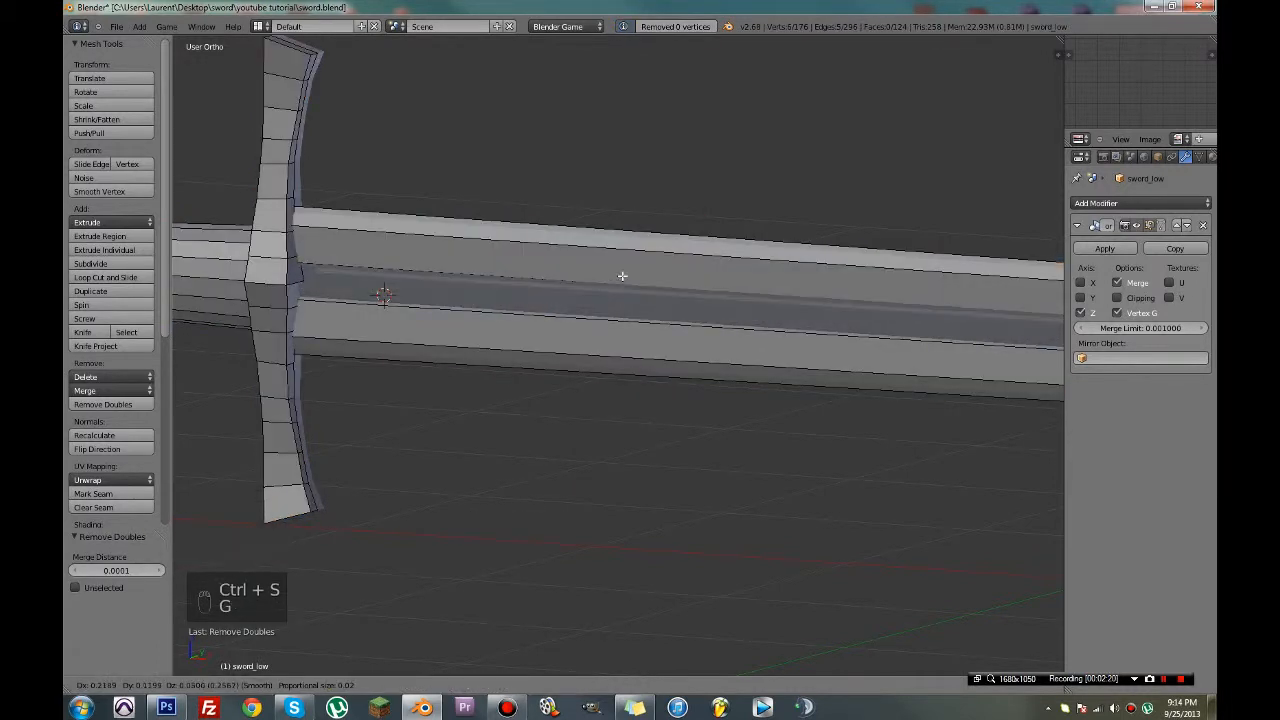
pyautogui.click(700, 294)
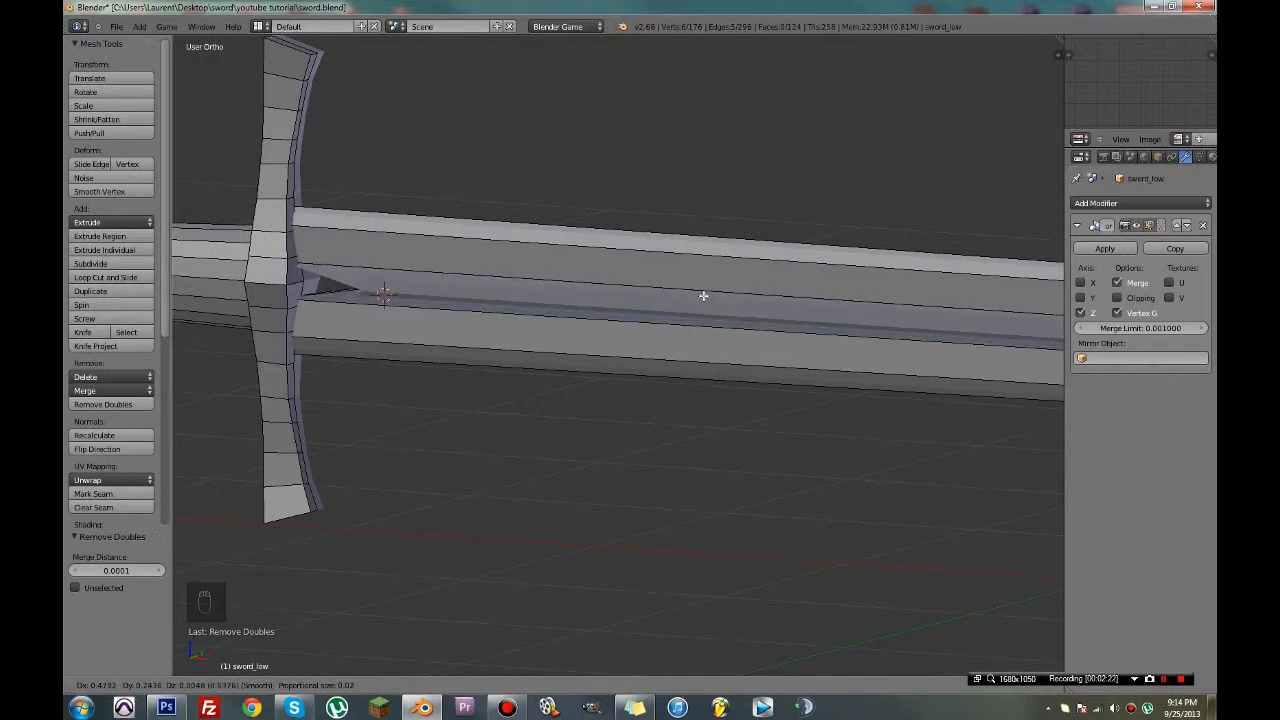
pyautogui.hotkey('ctrl', 's')
pyautogui.click(704, 297)
pyautogui.keyDown('shift'); pyautogui.moveTo(704, 297); pyautogui.dragTo(342, 254, button='middle'); pyautogui.keyUp('shift')
pyautogui.keyDown('shift'); pyautogui.moveTo(814, 264); pyautogui.dragTo(308, 208, button='middle'); pyautogui.keyUp('shift')
pyautogui.keyDown('shift'); pyautogui.moveTo(930, 212); pyautogui.dragTo(389, 174, button='middle'); pyautogui.keyUp('shift')
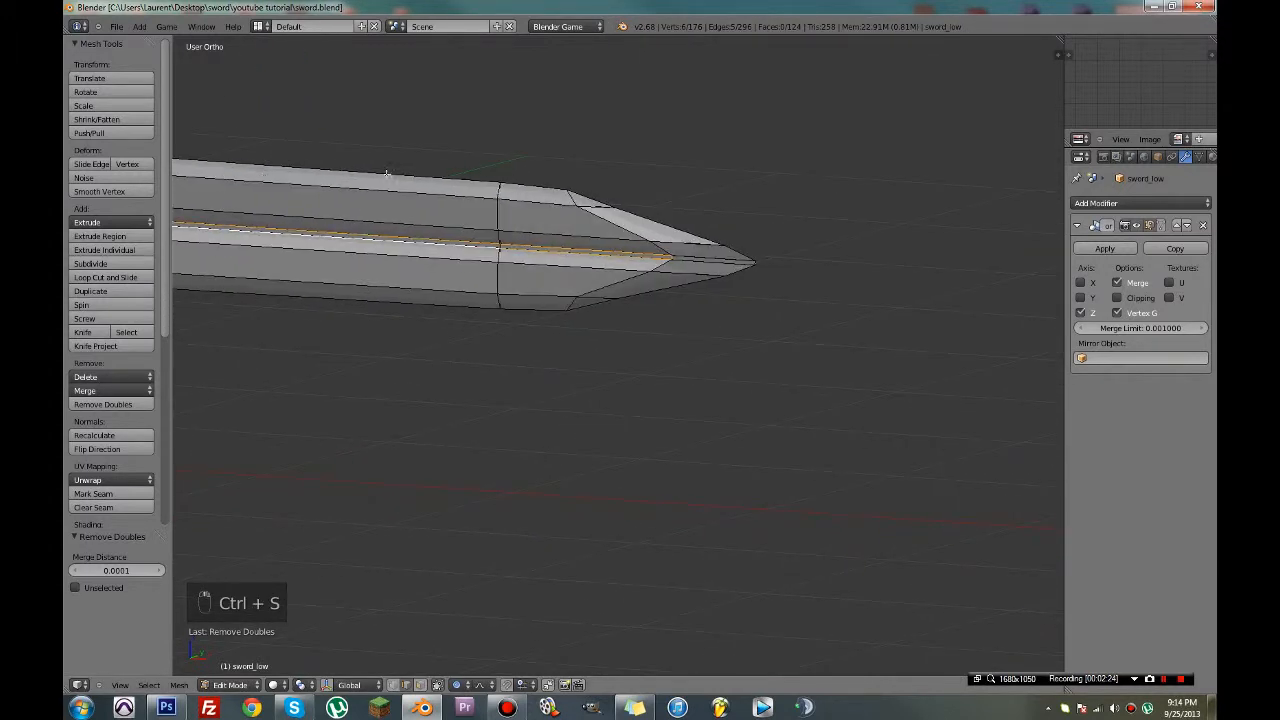
pyautogui.scroll(4, 622, 222)
pyautogui.rightClick(745, 157)
pyautogui.press('g')
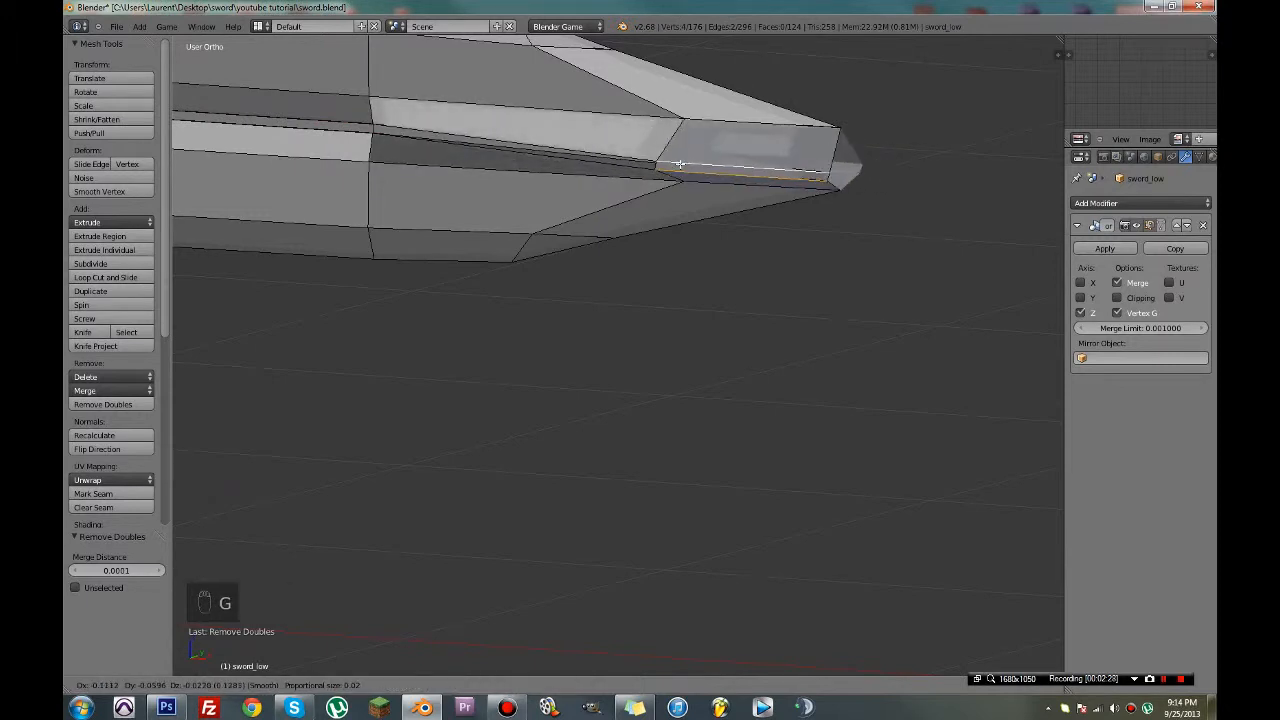
pyautogui.rightClick(677, 163)
# Delete one unneeded edge loop on each arm of the crossguard, near where it meets the blade
pyautogui.scroll(-3, 693, 162)
pyautogui.moveTo(576, 172); pyautogui.dragTo(919, 241, button='middle')
pyautogui.keyDown('shift'); pyautogui.moveTo(250, 287); pyautogui.dragTo(1000, 285, button='middle'); pyautogui.keyUp('shift')
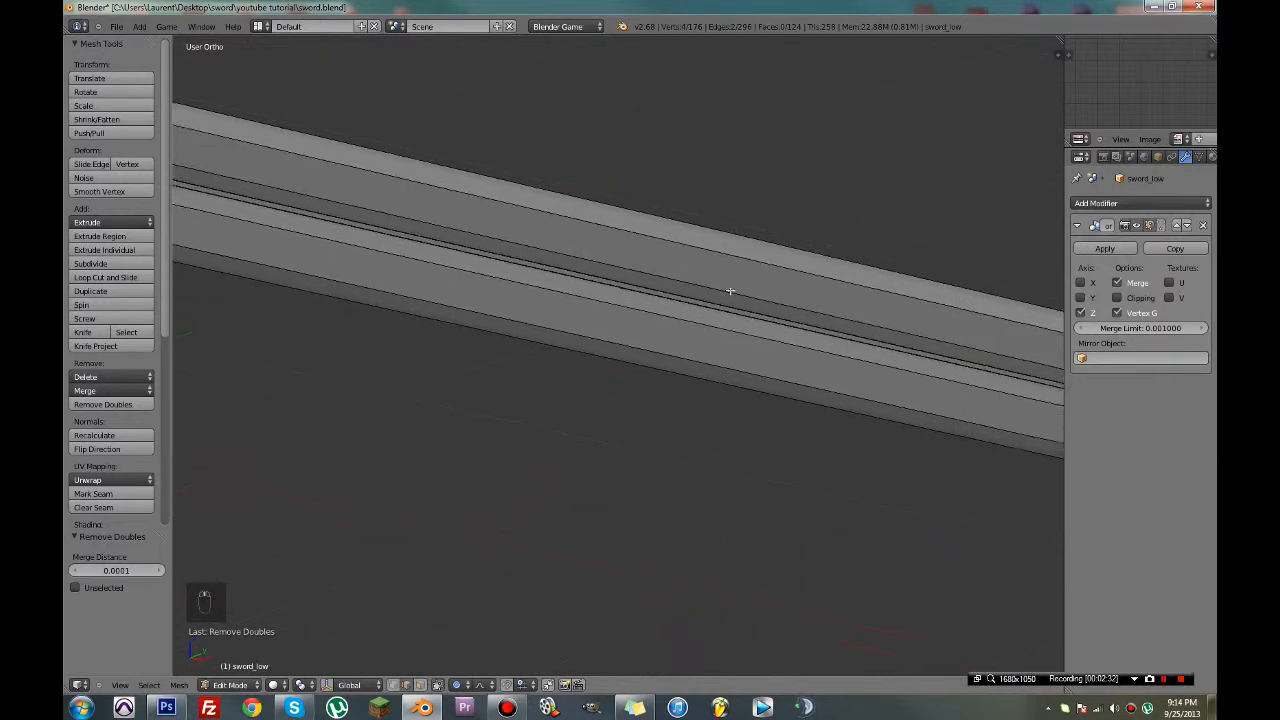
pyautogui.keyDown('shift'); pyautogui.moveTo(290, 290); pyautogui.dragTo(730, 296, button='middle'); pyautogui.keyUp('shift')
pyautogui.scroll(-4, 412, 222)
pyautogui.scroll(3, 443, 220)
pyautogui.keyDown('shift'); pyautogui.moveTo(443, 220); pyautogui.dragTo(596, 233, button='middle'); pyautogui.keyUp('shift')
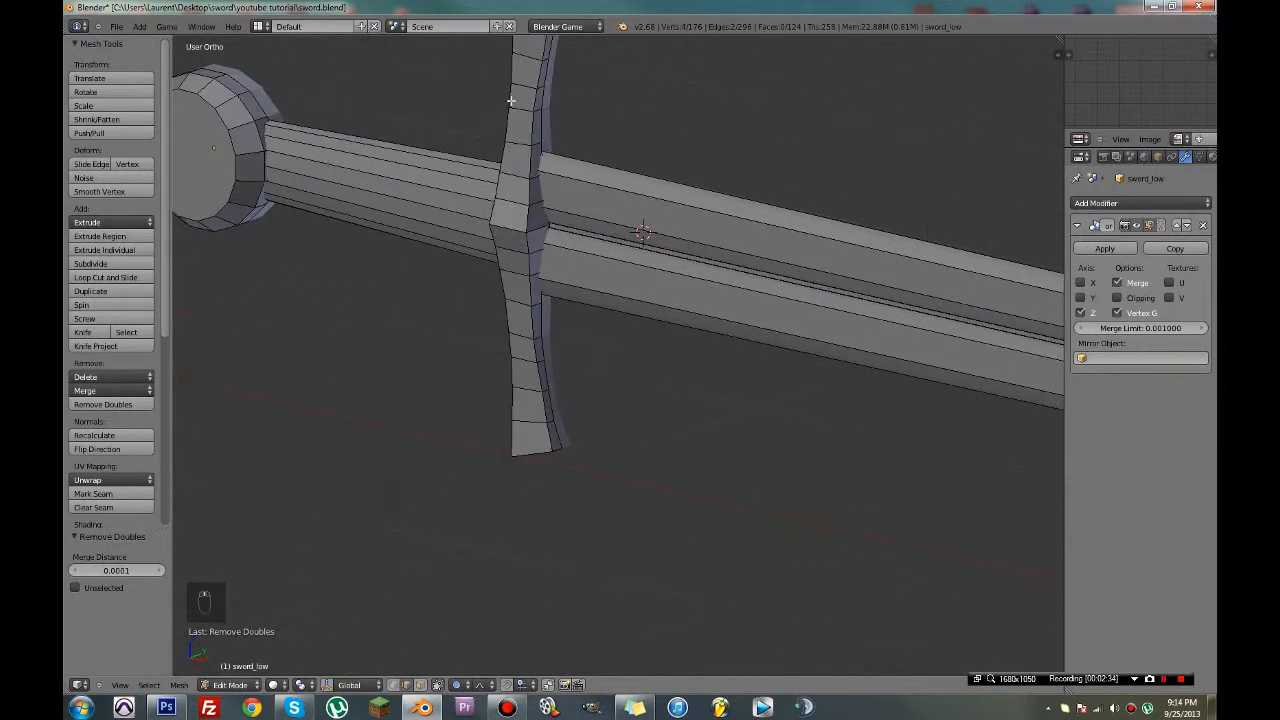
pyautogui.moveTo(508, 103); pyautogui.dragTo(452, 277, button='middle')
pyautogui.press('x')
pyautogui.click(461, 366)
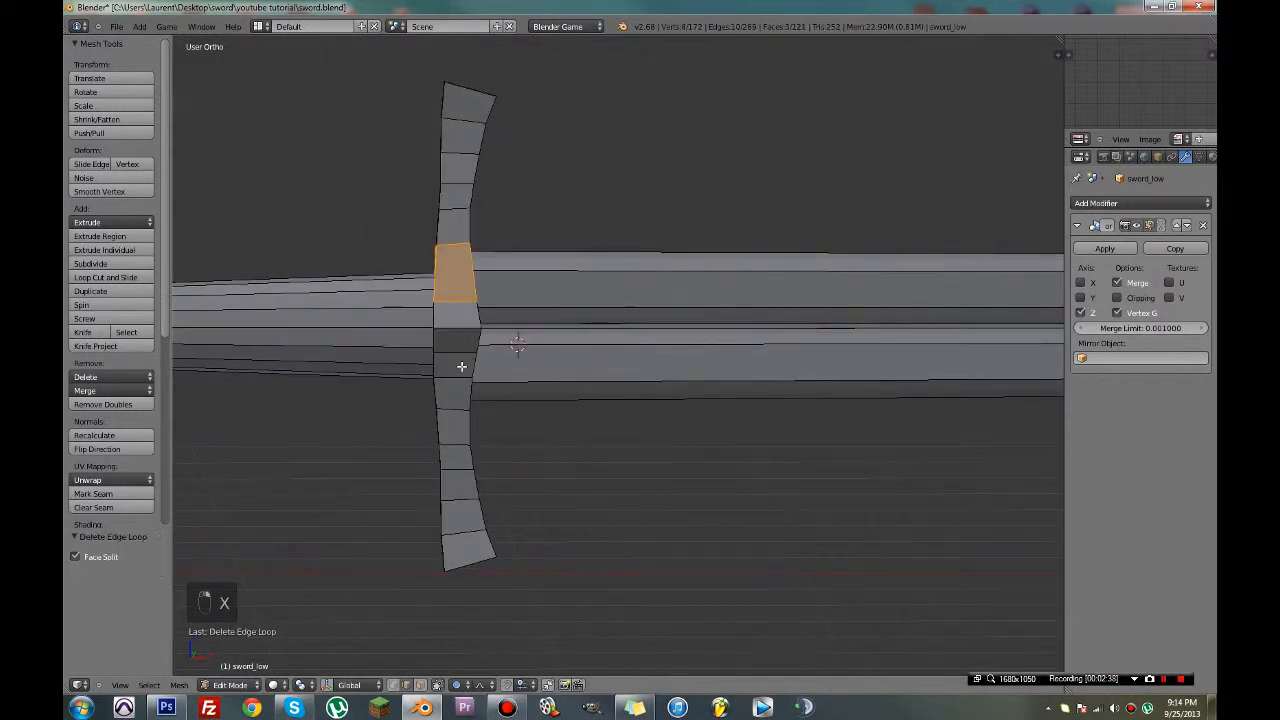
pyautogui.rightClick(460, 407)
pyautogui.press('x')
pyautogui.click(463, 410)
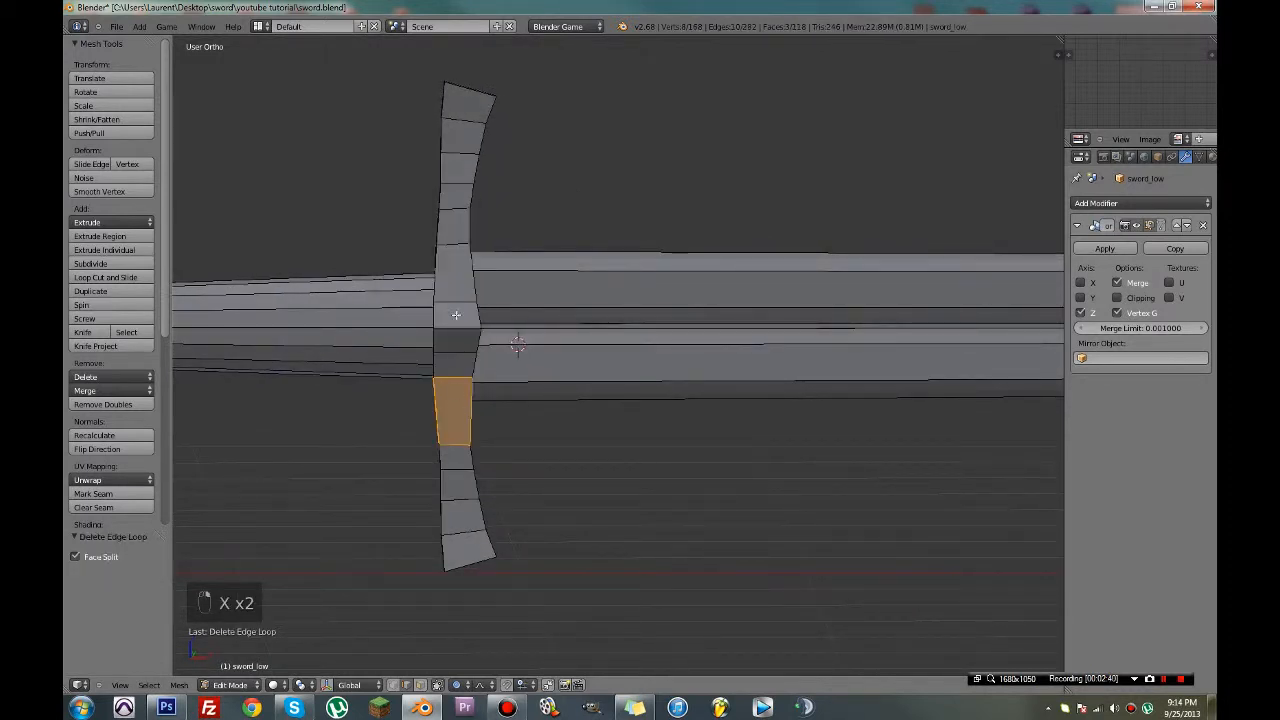
# Delete one more edge loop farther out on each crossguard arm and save the file
pyautogui.press('x')
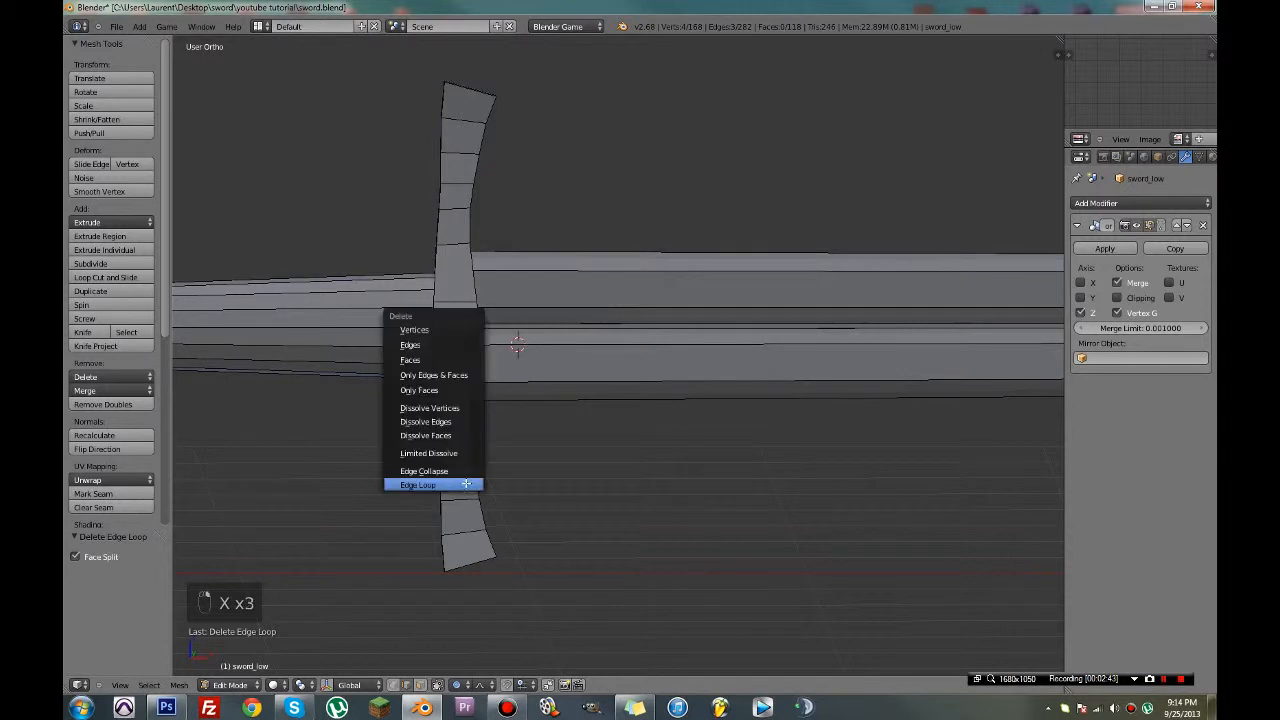
pyautogui.click(464, 484)
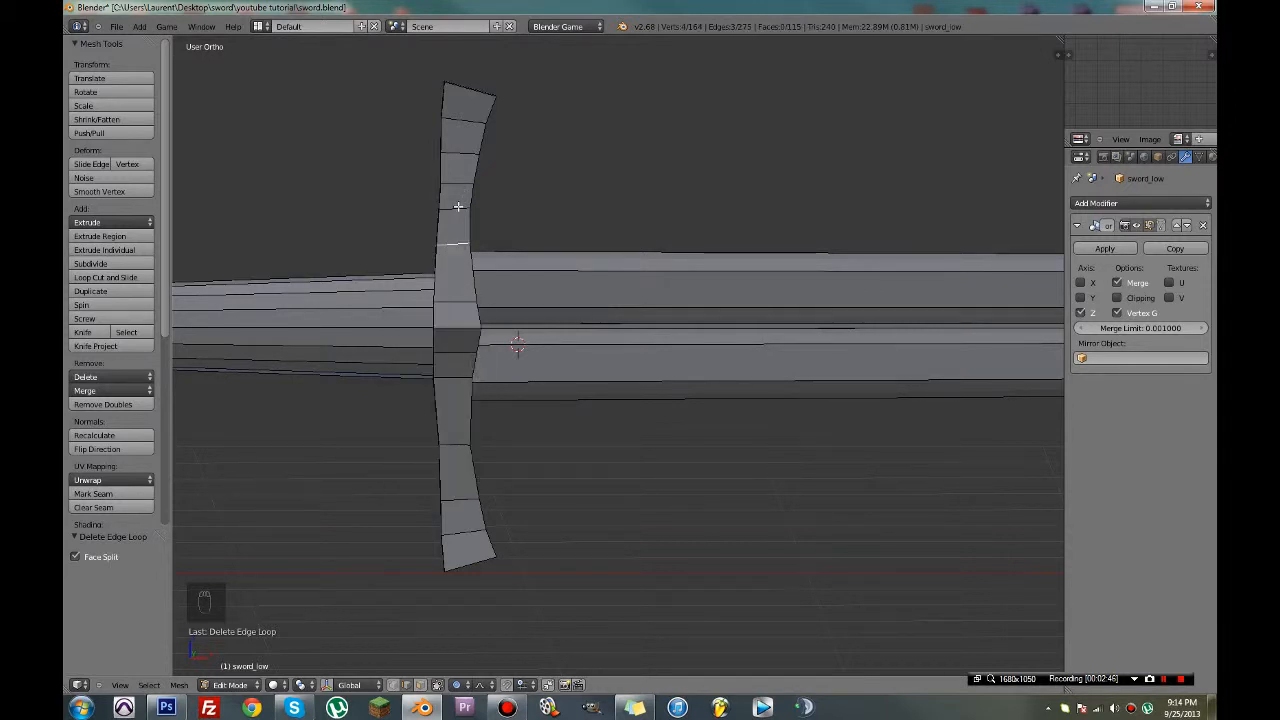
pyautogui.press('x')
pyautogui.click(458, 206)
pyautogui.hotkey('ctrl', 's')
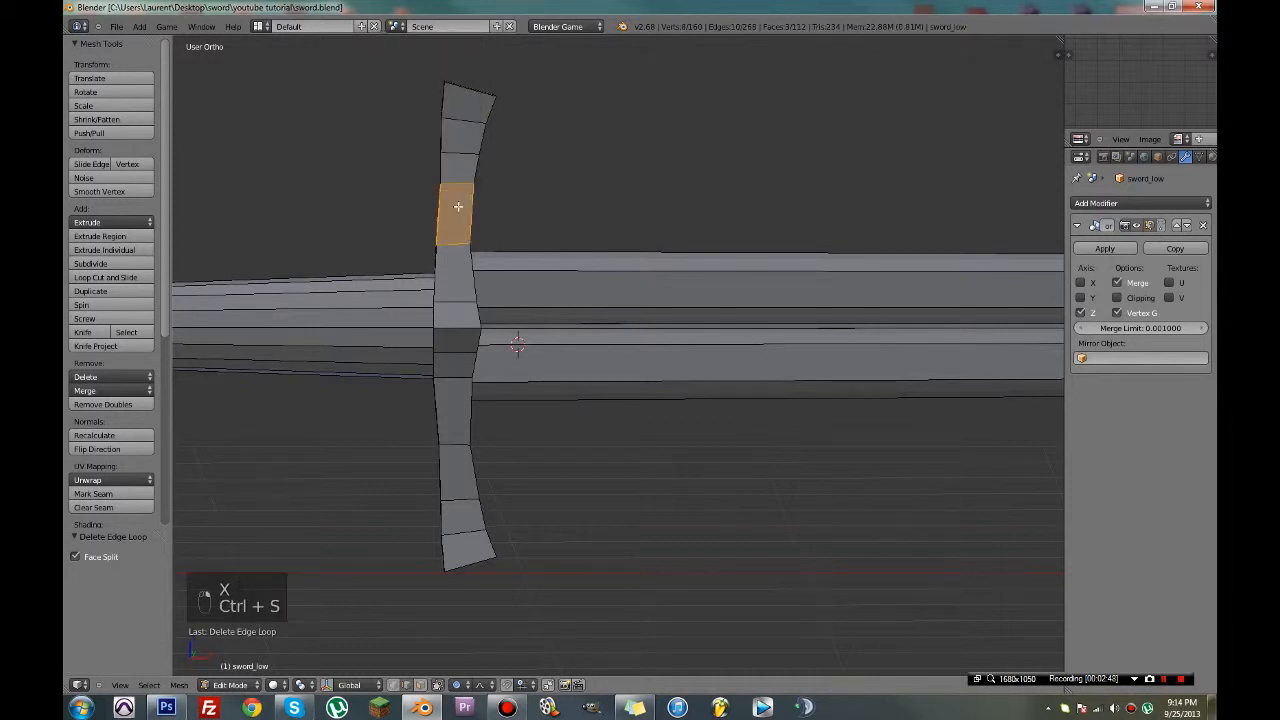
# In front view, delete the unneeded edge loop near the flared end of each crossguard arm and save the file
pyautogui.press('KP_1')
pyautogui.keyDown('alt'); pyautogui.rightClick(451, 146); pyautogui.keyUp('alt')
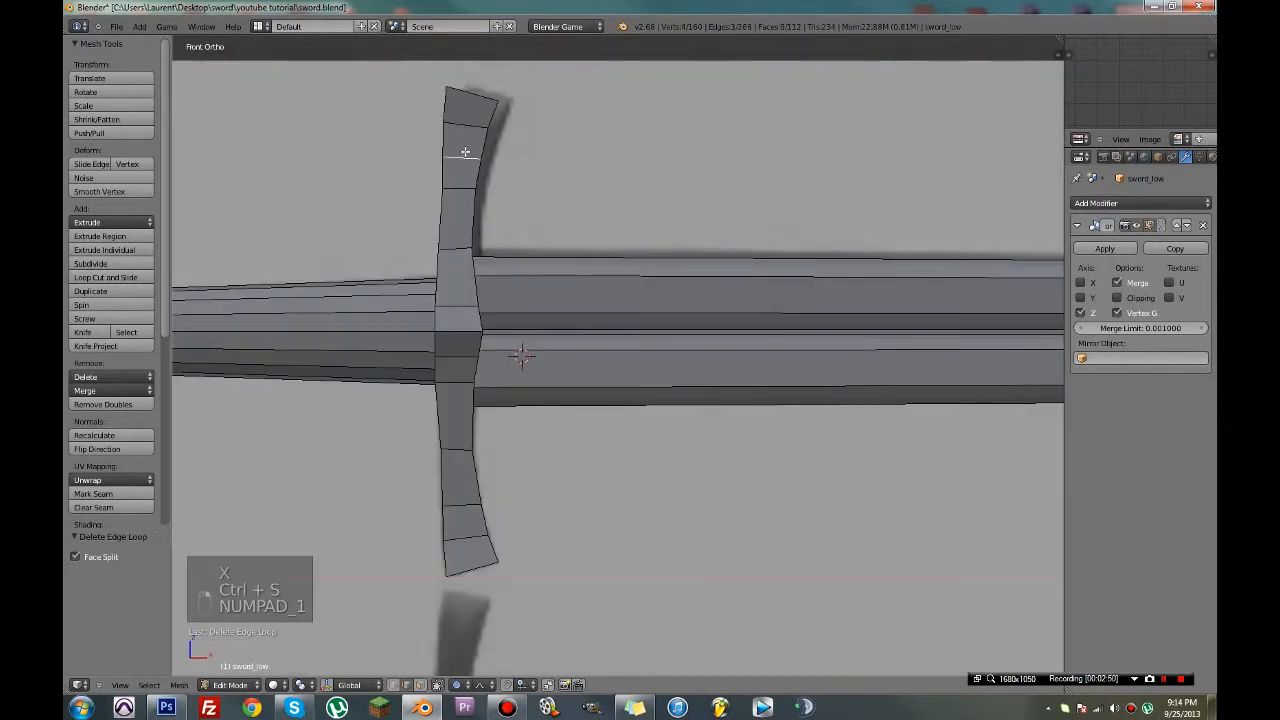
pyautogui.press('x')
pyautogui.click(433, 196)
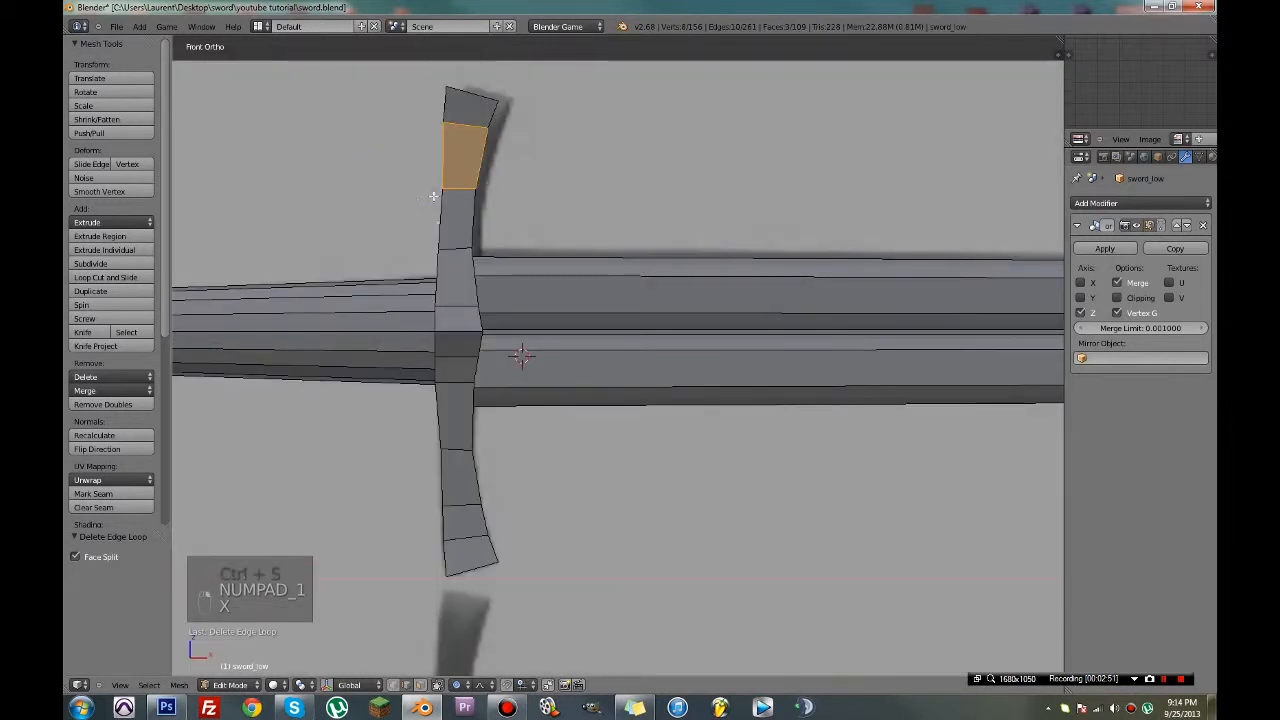
pyautogui.keyDown('alt'); pyautogui.rightClick(466, 503); pyautogui.keyUp('alt')
pyautogui.press('x')
pyautogui.click(464, 502)
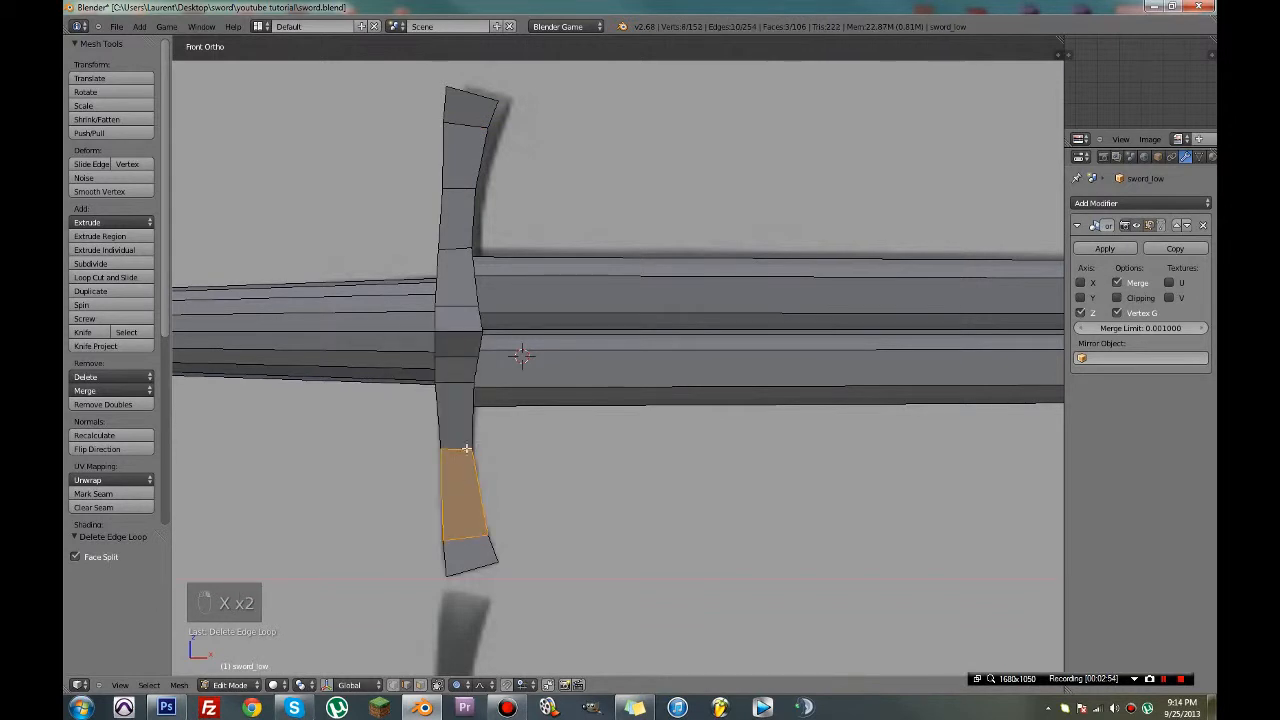
pyautogui.hotkey('ctrl', 's')
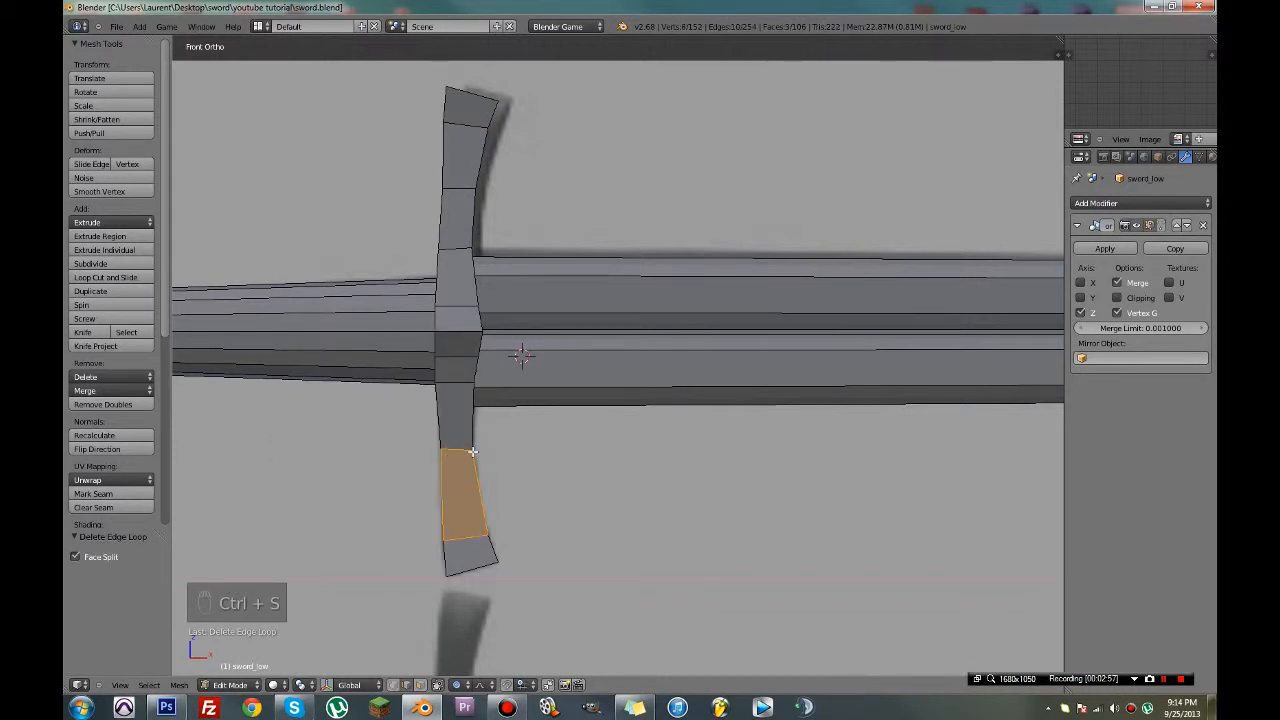
pyautogui.hotkey('ctrl', 's')
# Delete one edge loop on each side of the crossguard's central point and save the file
pyautogui.moveTo(472, 452); pyautogui.dragTo(600, 451, button='middle')
pyautogui.hotkey('ctrl', 's')
pyautogui.keyDown('alt'); pyautogui.rightClick(507, 366); pyautogui.keyUp('alt')
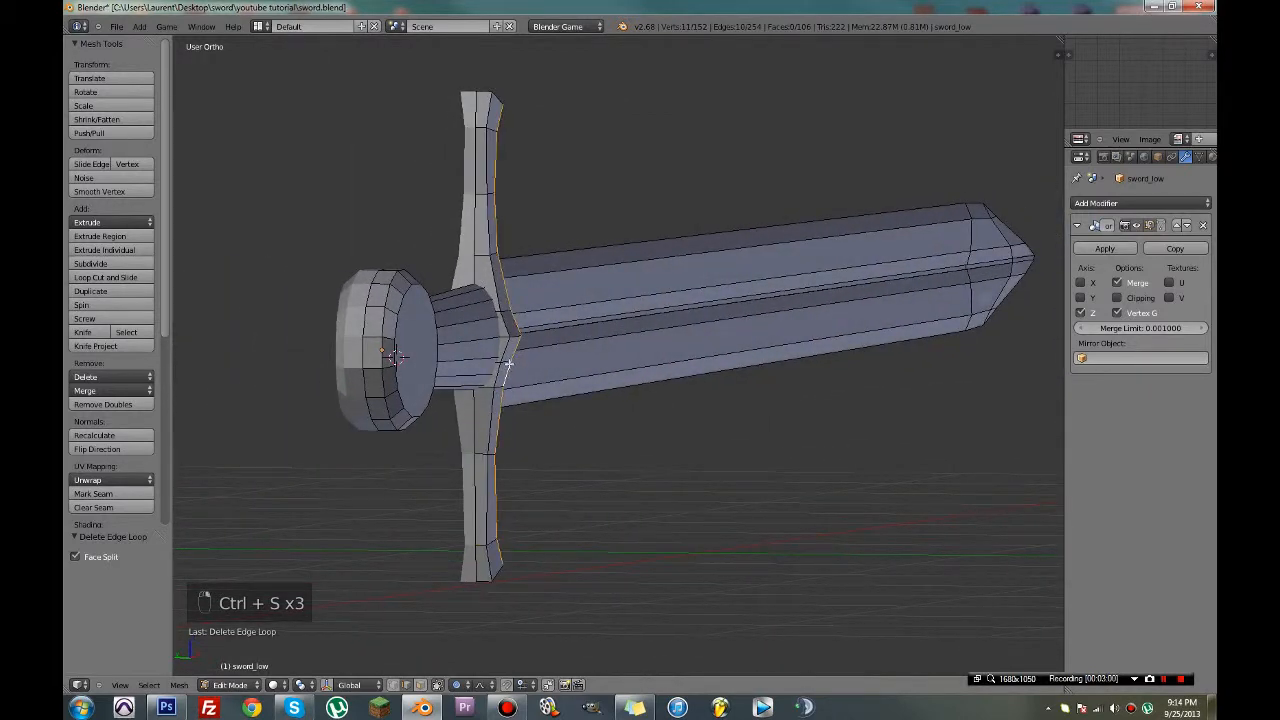
pyautogui.press('x')
pyautogui.click(504, 362)
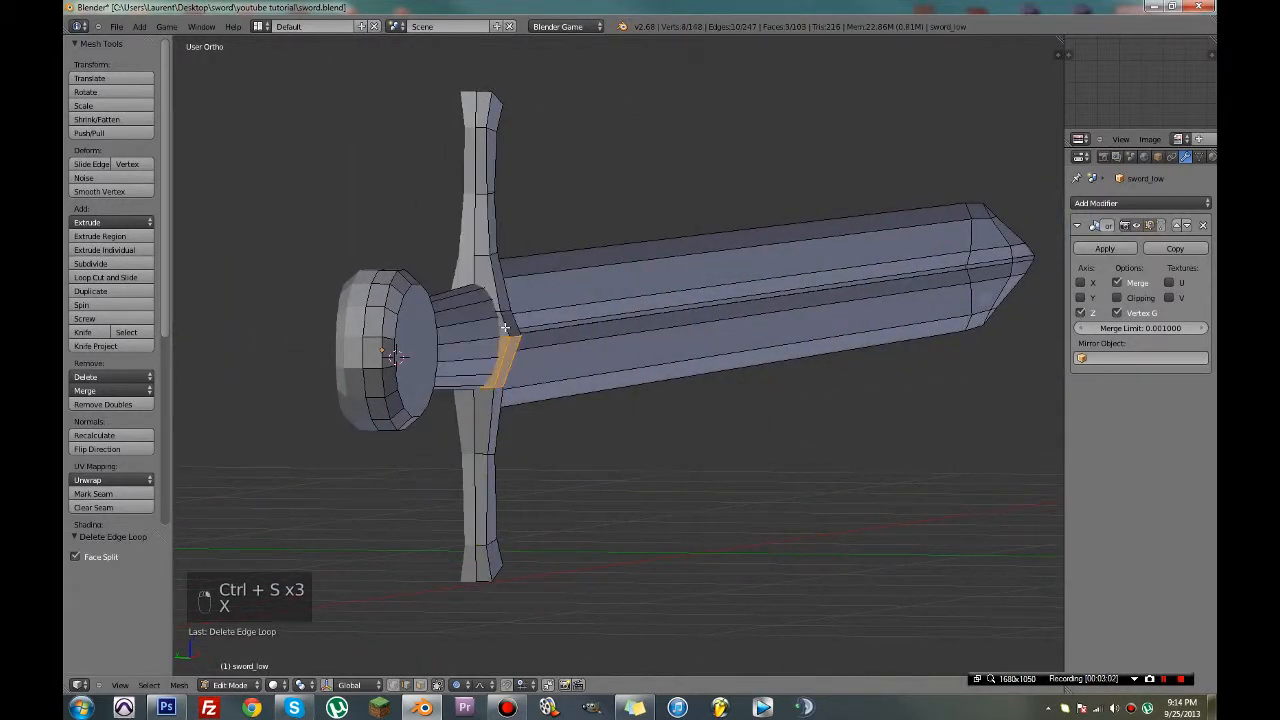
pyautogui.press('x')
pyautogui.hotkey('ctrl', 's')
# Check the sword in Object Mode, select the entire mesh in Edit Mode, and save before returning to Object Mode
pyautogui.press('Tab')
pyautogui.moveTo(510, 312); pyautogui.dragTo(657, 414, button='middle')
pyautogui.hotkey('ctrl', 's')
pyautogui.click(361, 396)
pyautogui.press('Tab')
pyautogui.press('a')
pyautogui.press('a')
pyautogui.press('a')
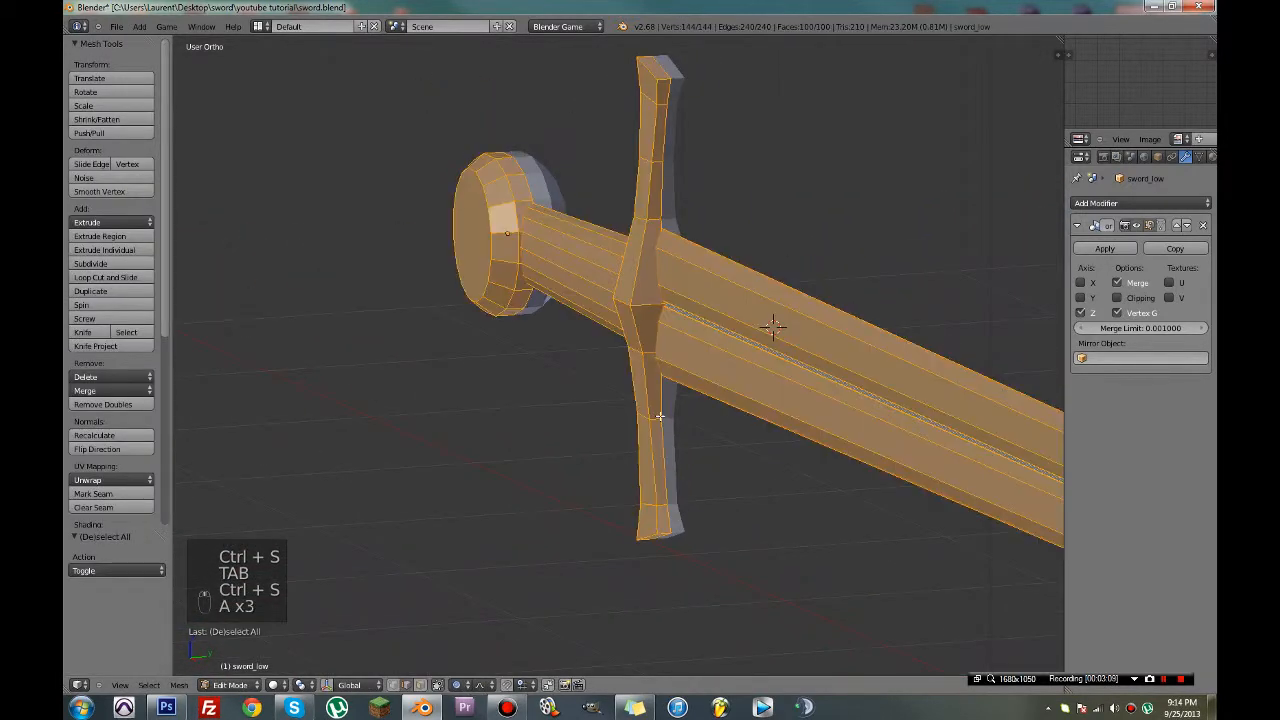
pyautogui.moveTo(574, 362); pyautogui.dragTo(563, 400, button='middle')
pyautogui.hotkey('ctrl', 's')
pyautogui.hotkey('ctrl', 's')
pyautogui.press('Tab')
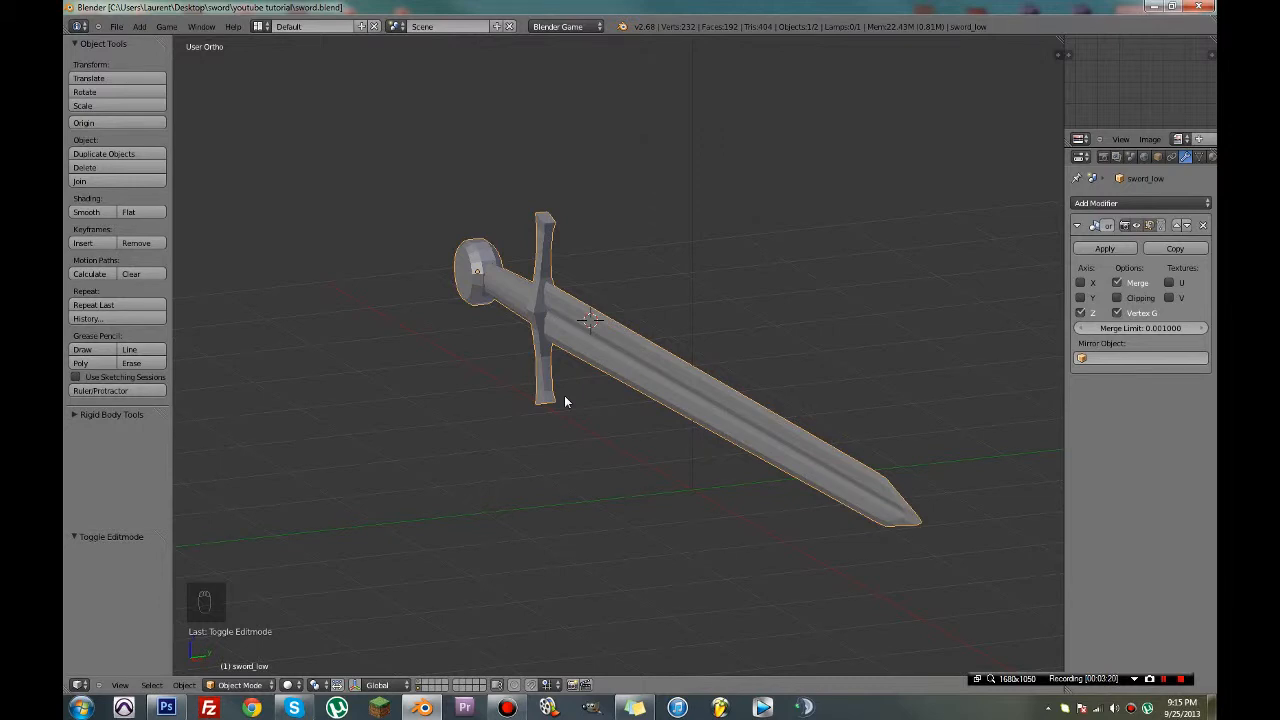
# Enable Clipping on the Mirror modifier, save the file, and return to Edit Mode
pyautogui.moveTo(560, 330); pyautogui.dragTo(628, 378, button='middle')
pyautogui.hotkey('ctrl', 's')
pyautogui.hotkey('ctrl', 's')
pyautogui.moveTo(713, 405); pyautogui.dragTo(648, 402, button='middle')
pyautogui.hotkey('ctrl', 's')
pyautogui.moveTo(760, 380); pyautogui.dragTo(770, 465, button='middle')
pyautogui.hotkey('ctrl', 's')
pyautogui.press('Tab')
pyautogui.hotkey('ctrl', 's')
# Select the linked pommel geometry, scale it along Y to about 0.789, and save the file
pyautogui.rightClick(497, 180)
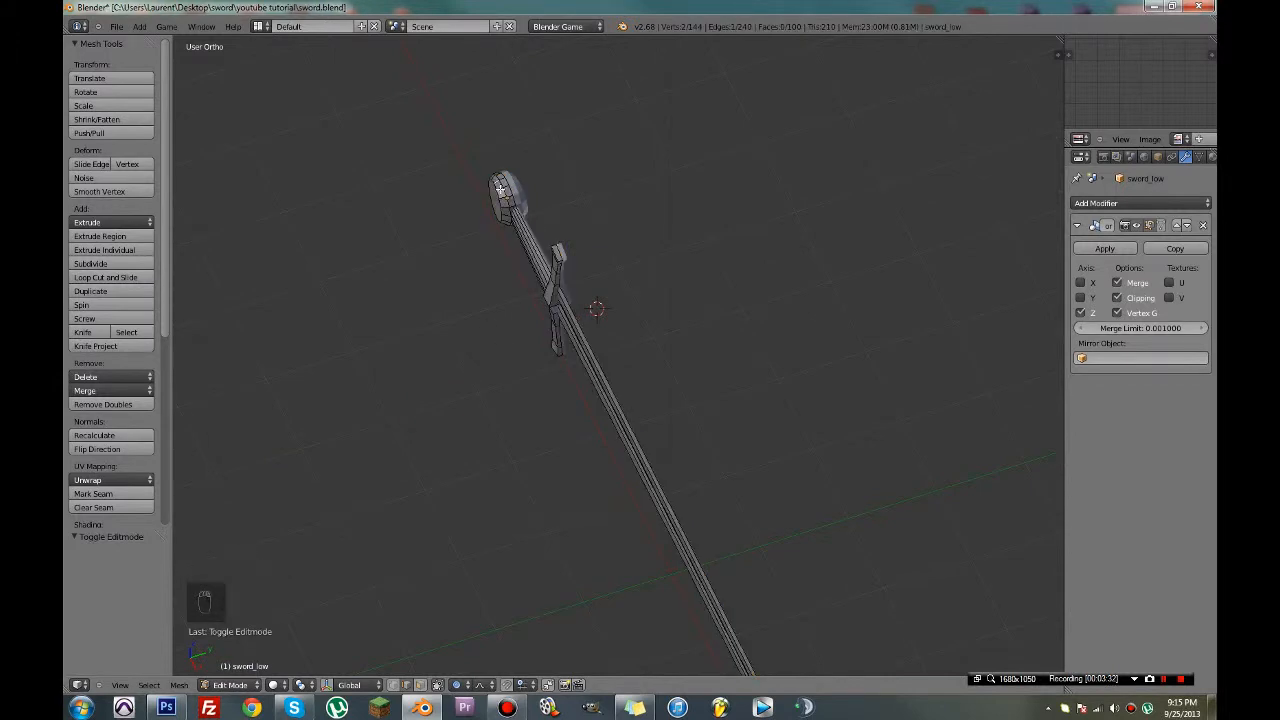
pyautogui.hotkey('ctrl', 'l')
pyautogui.scroll(7, 663, 363)
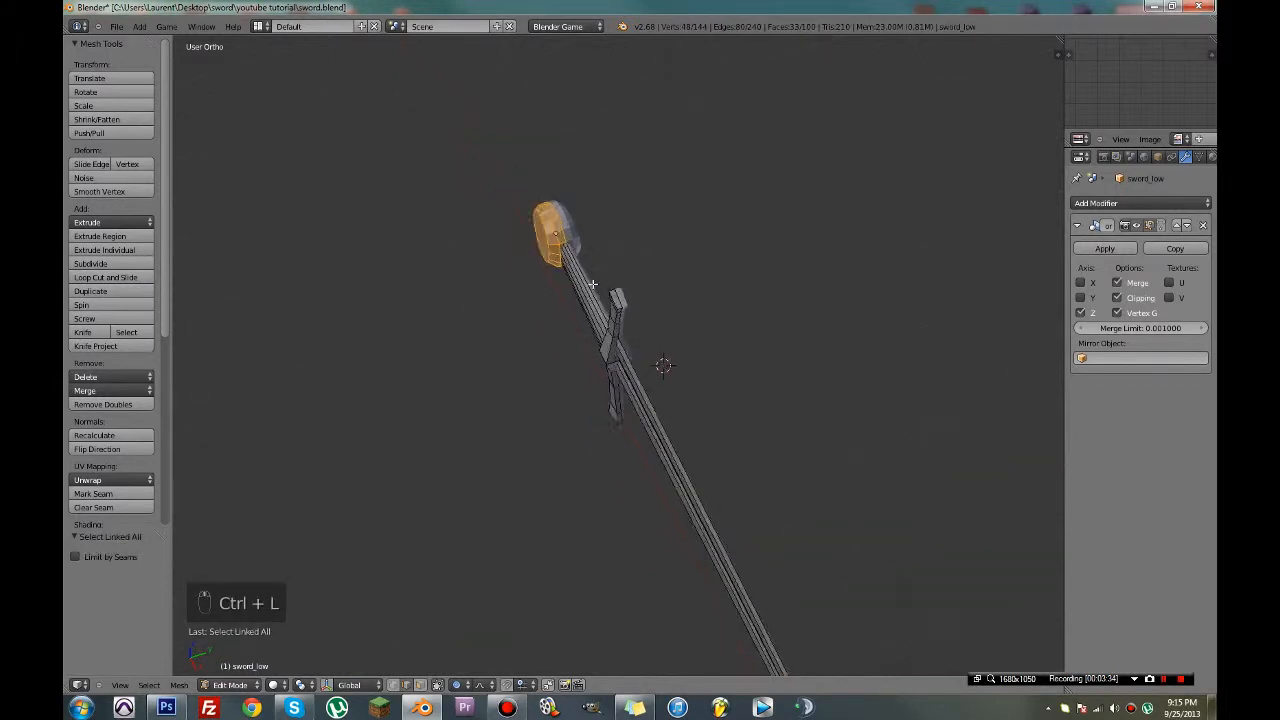
pyautogui.press('s')
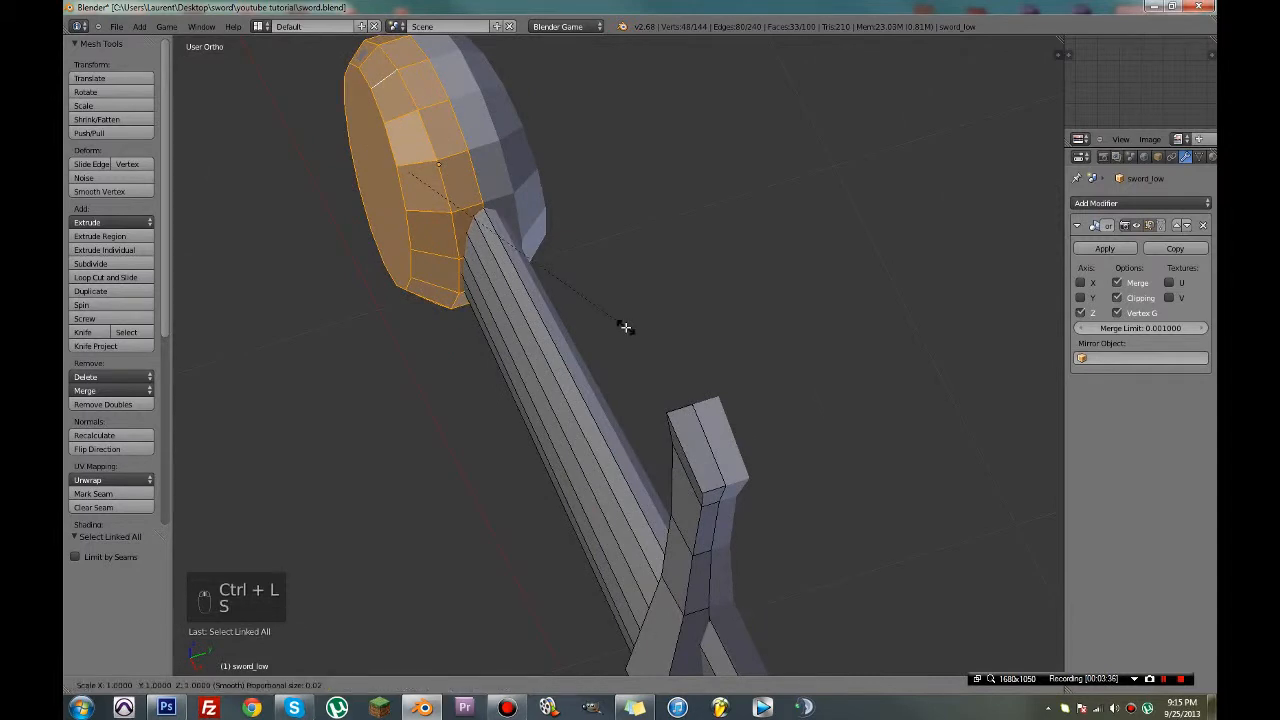
pyautogui.press('y')
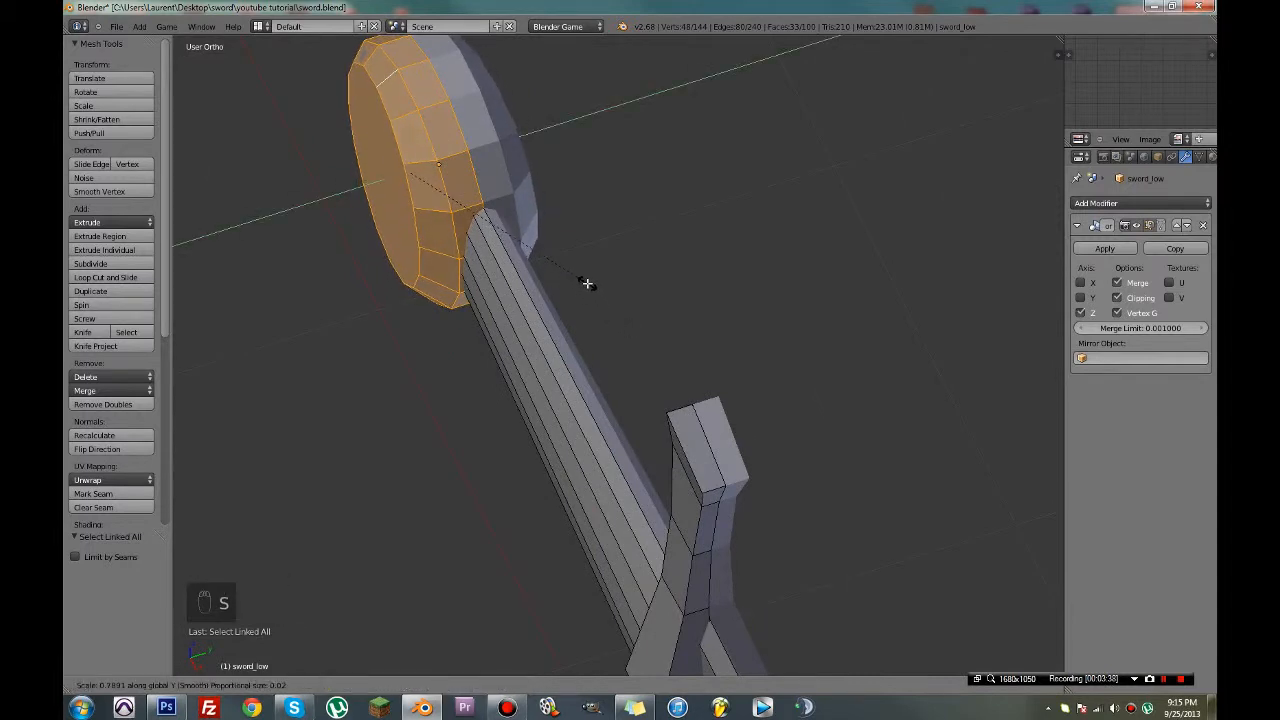
pyautogui.click(588, 284)
pyautogui.hotkey('ctrl', 's')
pyautogui.click(588, 283)
# Try moving the pommel's outer faces along Y and rotating them, then undo the change
pyautogui.keyDown('alt'); pyautogui.rightClick(439, 180); pyautogui.keyUp('alt')
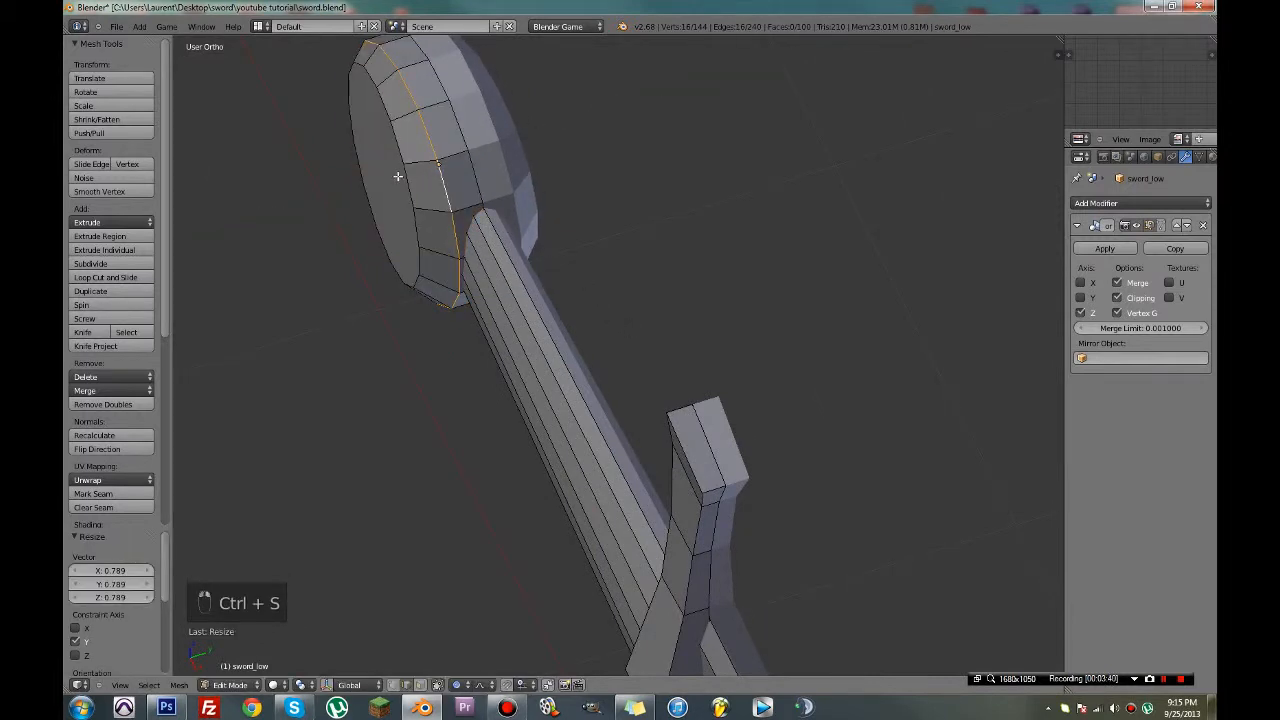
pyautogui.keyDown('alt'); pyautogui.keyDown('shift'); pyautogui.rightClick(403, 177); pyautogui.keyUp('shift'); pyautogui.keyUp('alt')
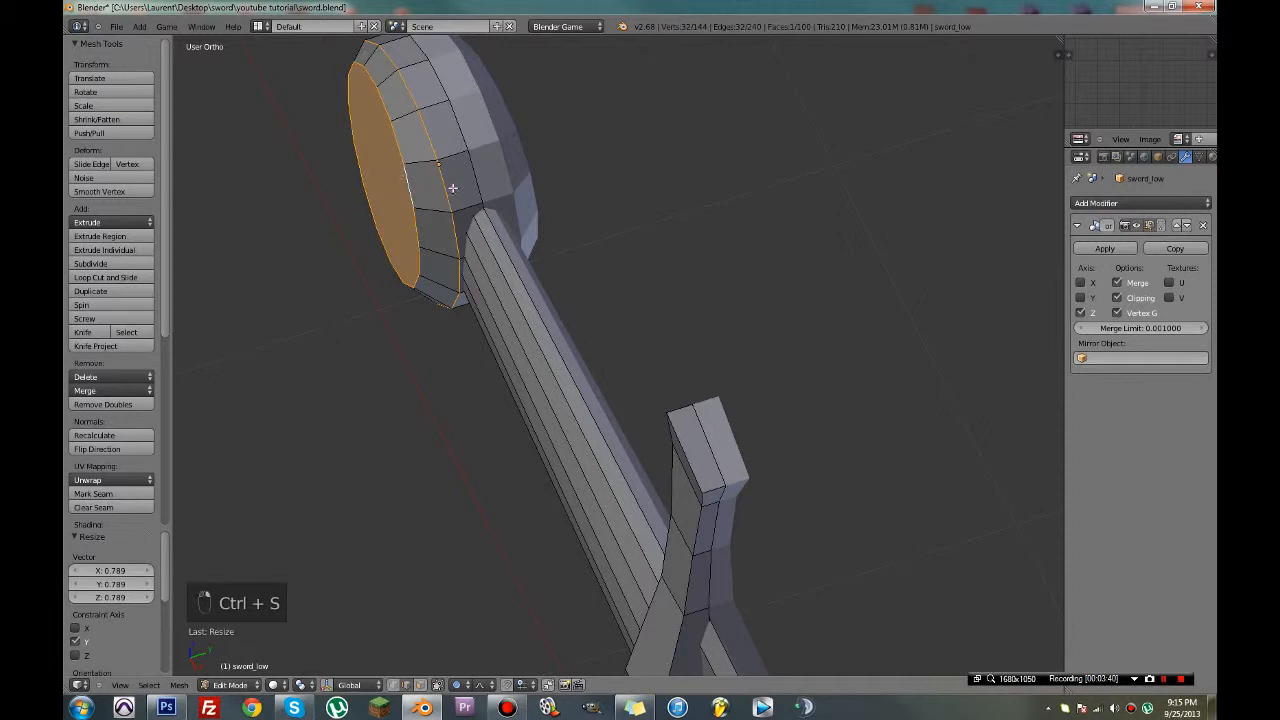
pyautogui.click(392, 681)
pyautogui.press('g')
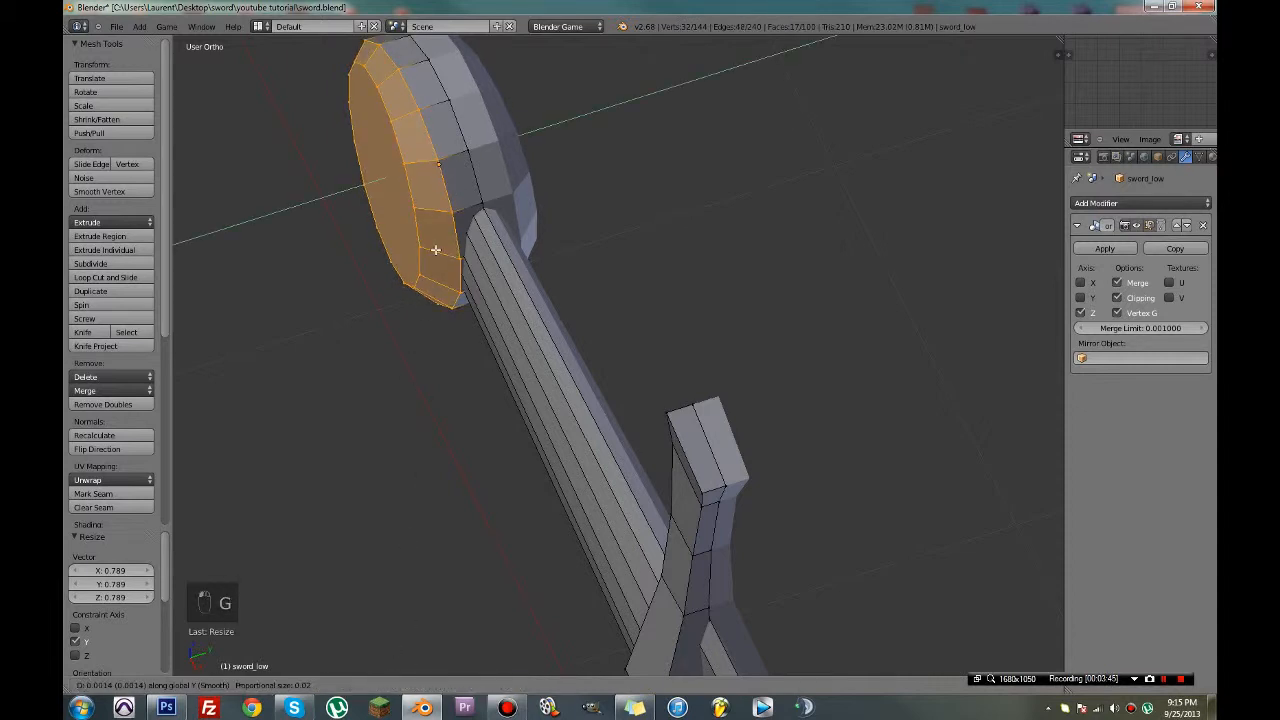
pyautogui.press('r')
pyautogui.click(634, 262)
pyautogui.hotkey('ctrl', 's')
pyautogui.press('Tab')
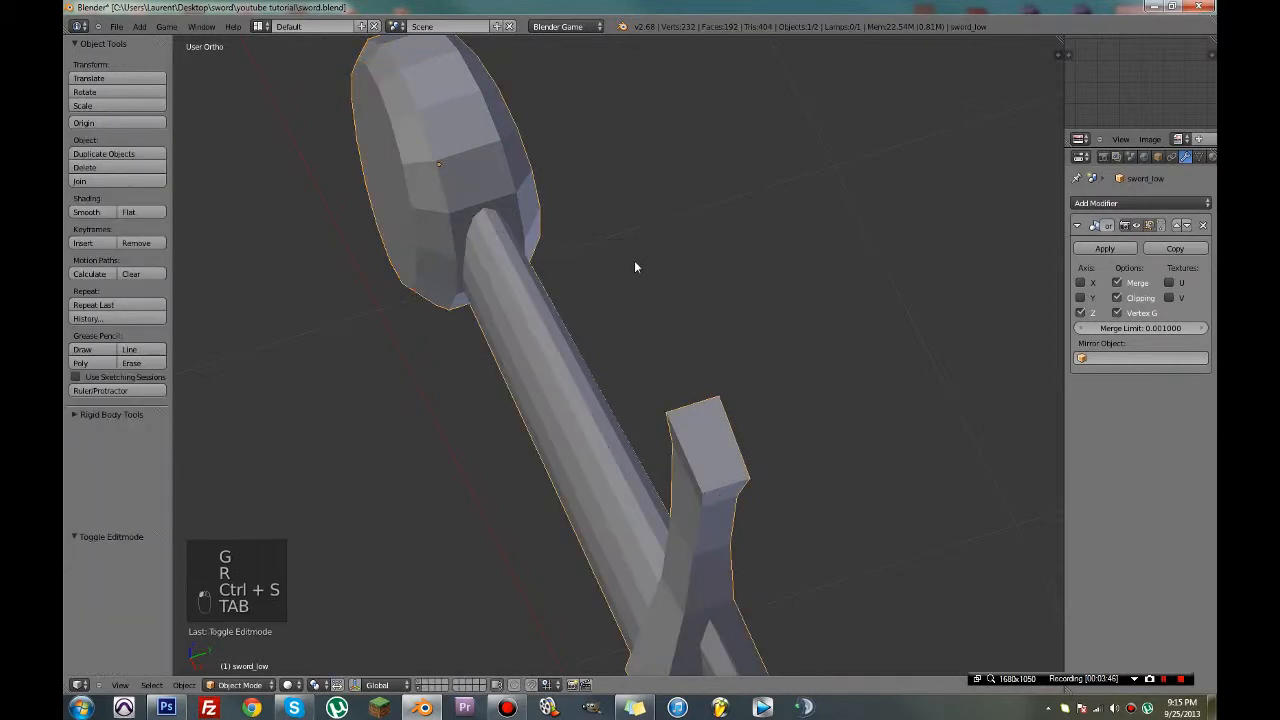
pyautogui.moveTo(634, 267); pyautogui.dragTo(601, 289, button='middle')
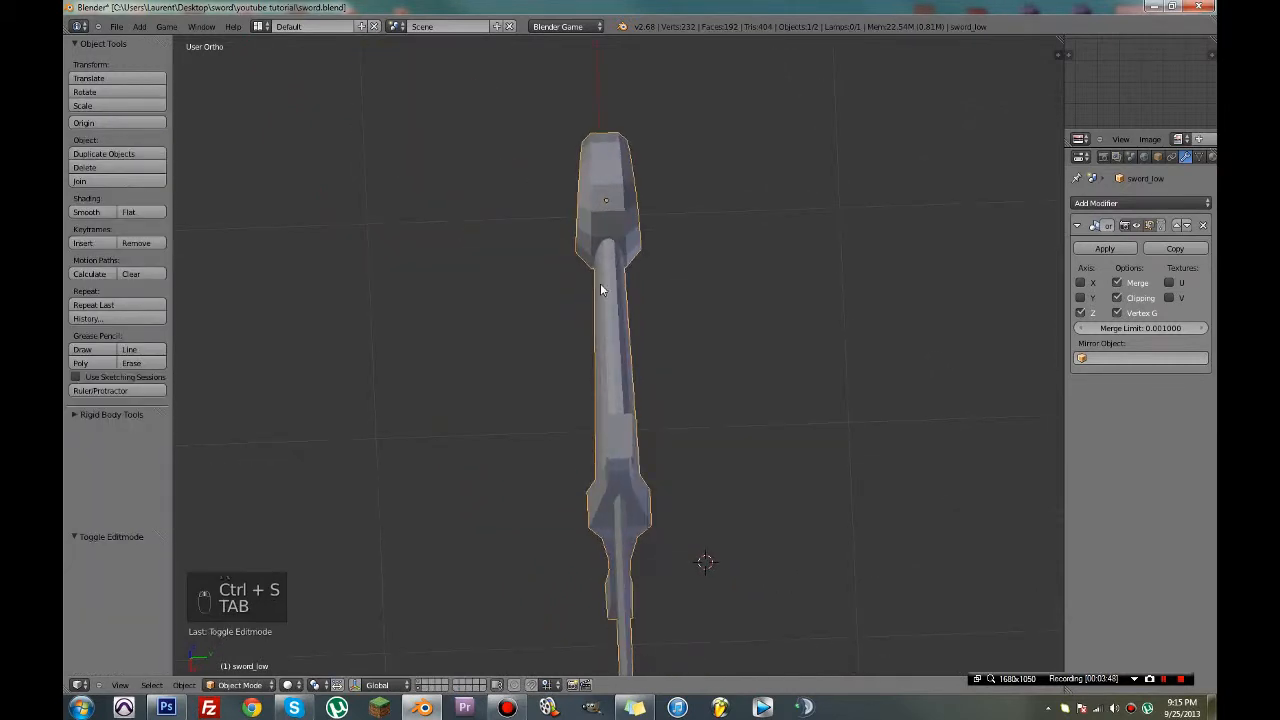
pyautogui.hotkey('ctrl', 'z')
# Rotate the pommel's flat outer cap about -1.064° around the Z axis and save the file
pyautogui.press('Tab')
pyautogui.rightClick(593, 192)
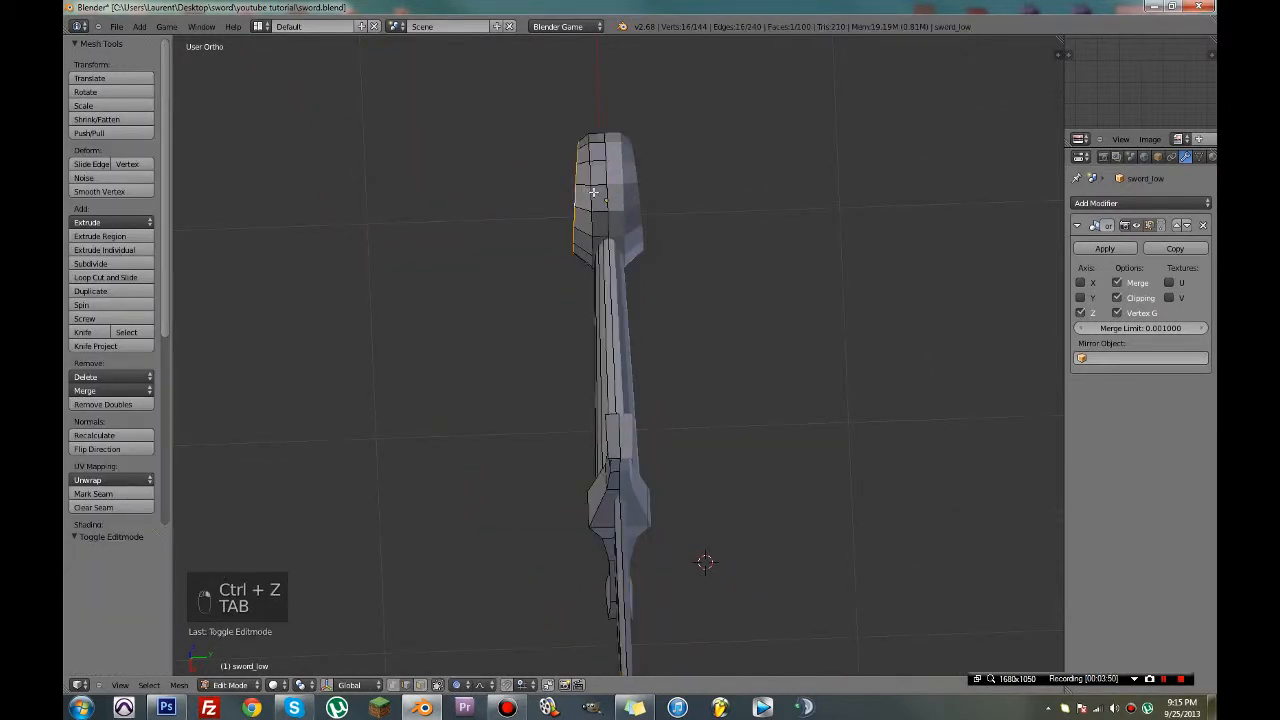
pyautogui.press('r')
pyautogui.rightClick(688, 221)
pyautogui.press('r')
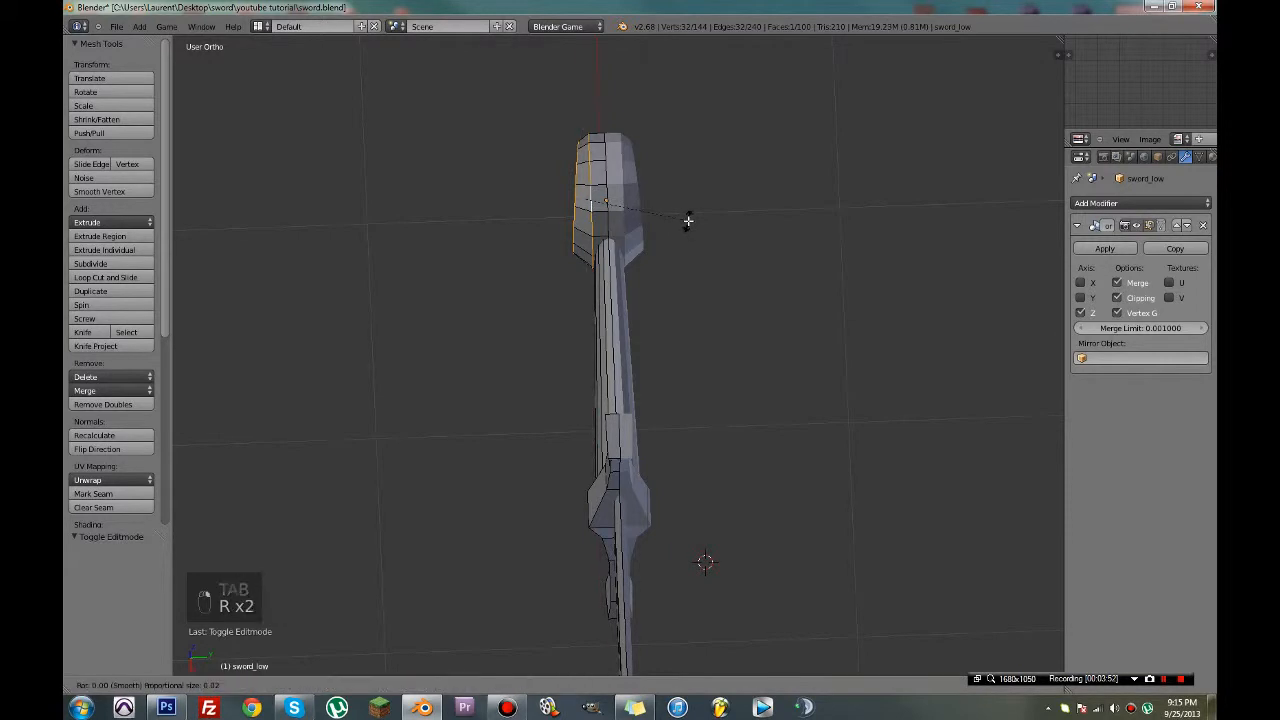
pyautogui.rightClick(687, 220)
pyautogui.press('r')
pyautogui.rightClick(722, 215)
pyautogui.hotkey('ctrl', 's')
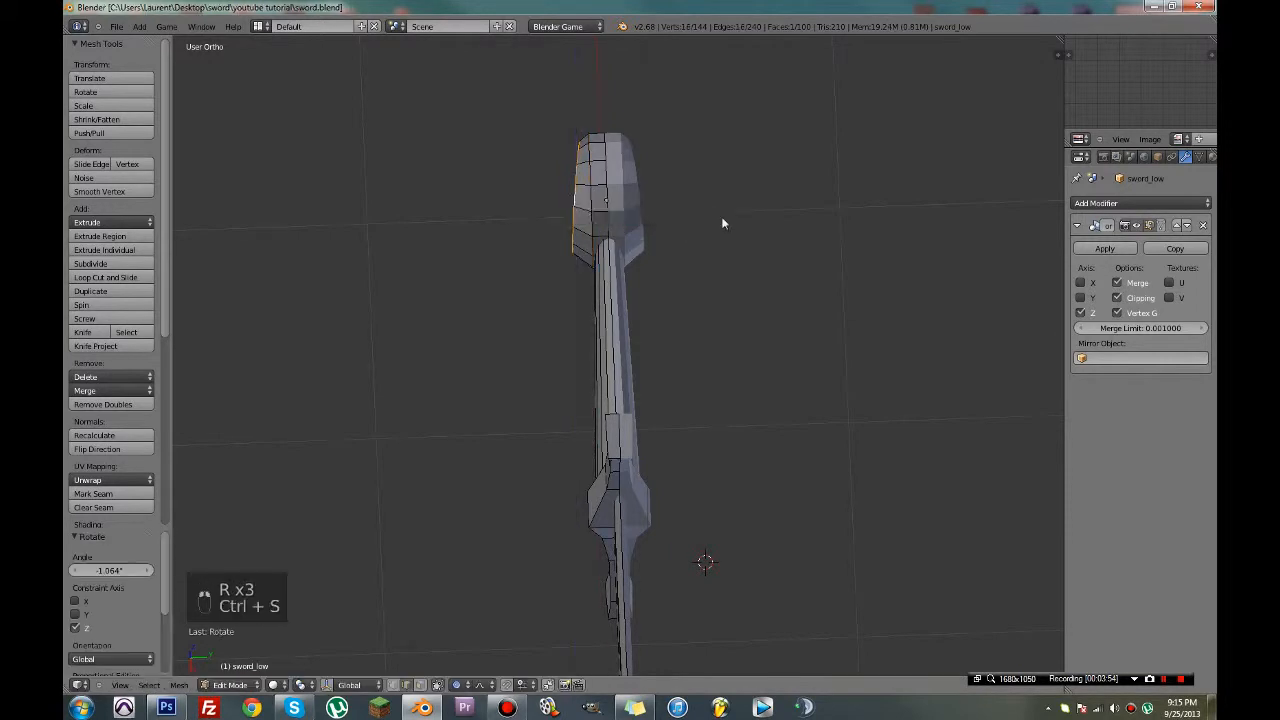
pyautogui.press('Tab')
pyautogui.moveTo(721, 216); pyautogui.dragTo(806, 167, button='middle')
pyautogui.hotkey('ctrl', 's')
pyautogui.moveTo(681, 306); pyautogui.dragTo(609, 347, button='middle')
# Move the pommel's flat cap inward along Y, rotate it about 4.227° around Z, adjust the rotation, and save
pyautogui.press('Tab')
pyautogui.press('g')
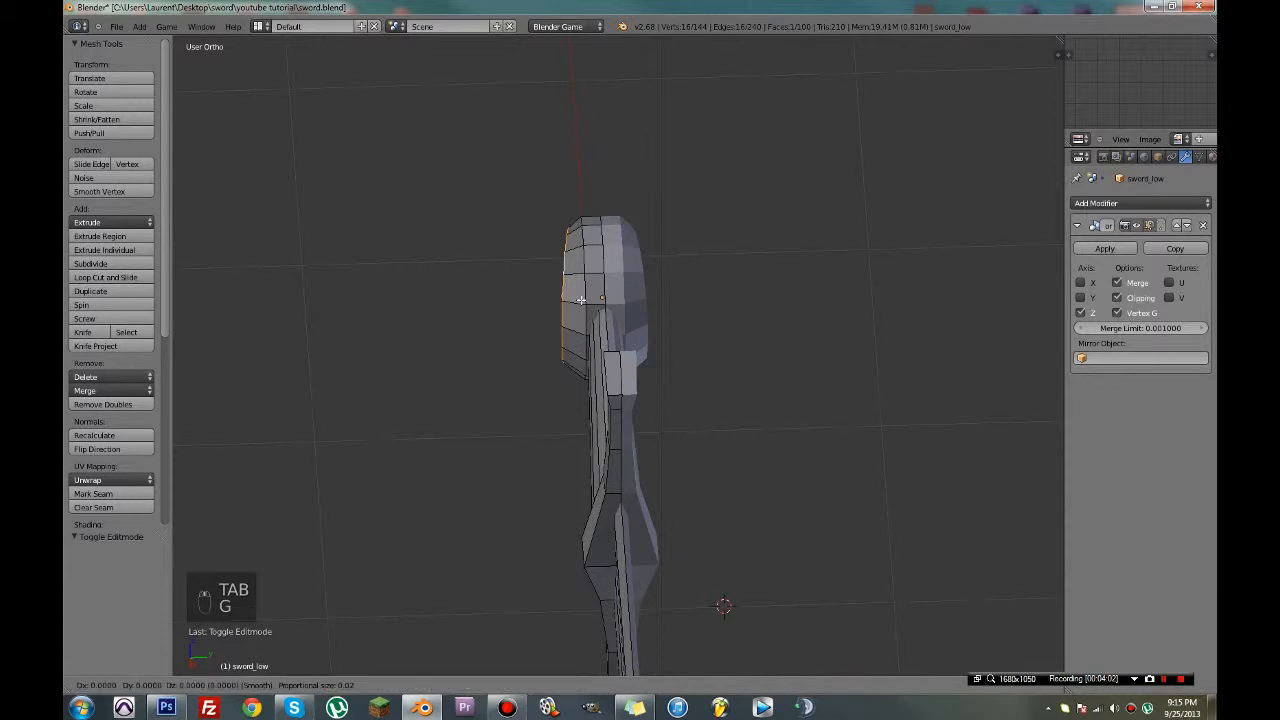
pyautogui.press('y')
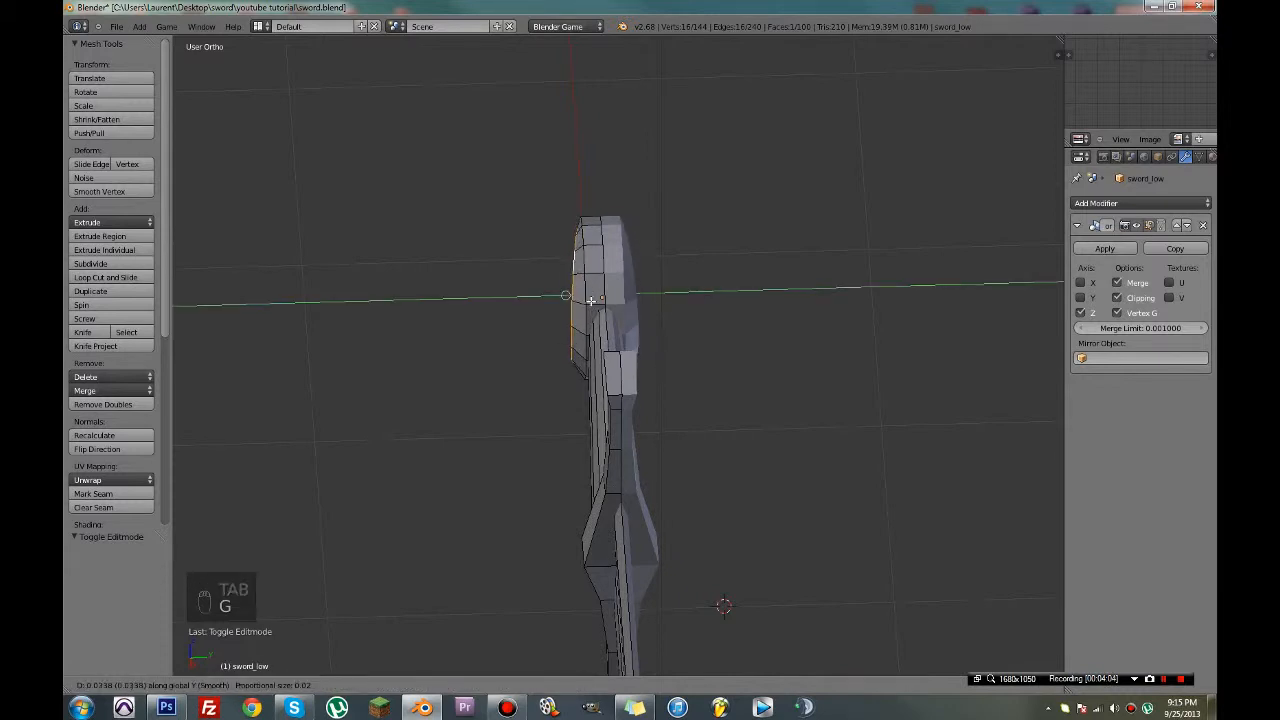
pyautogui.click(591, 300)
pyautogui.press('r')
pyautogui.click(636, 308)
pyautogui.press('r')
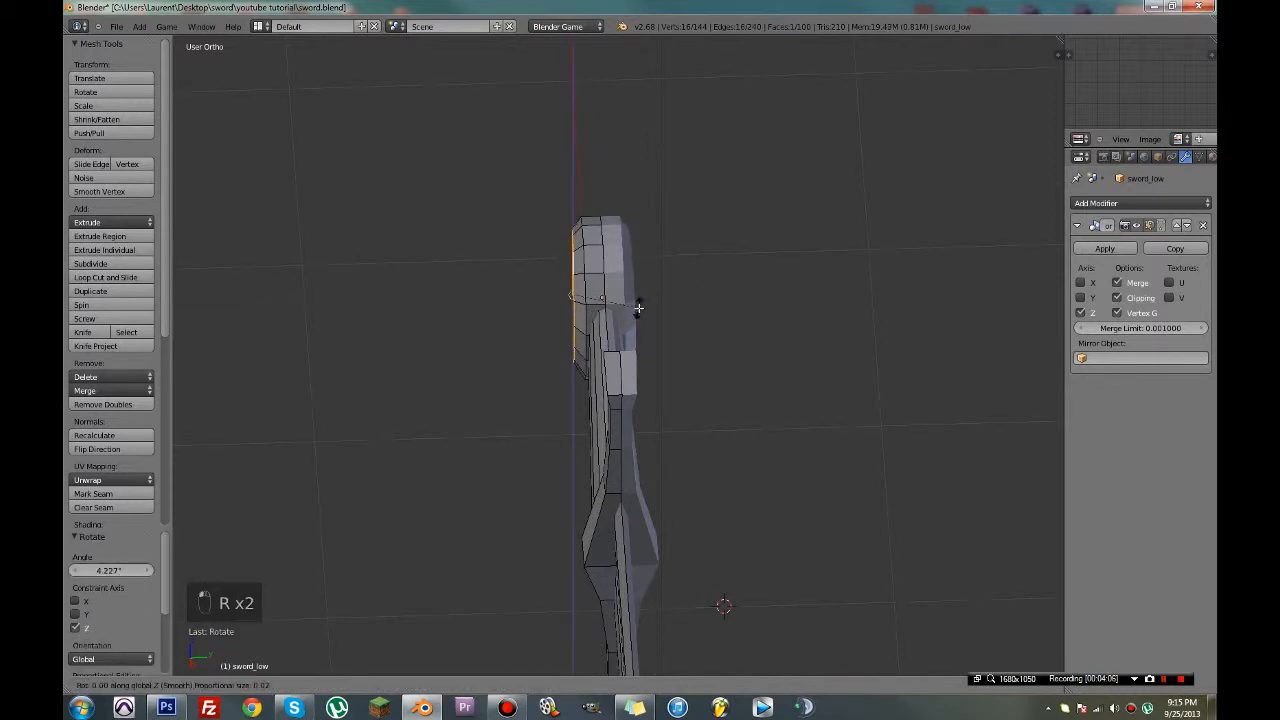
pyautogui.click(638, 308)
pyautogui.hotkey('ctrl', 's')
pyautogui.press('Tab')
pyautogui.moveTo(632, 314); pyautogui.dragTo(655, 345, button='middle')
pyautogui.hotkey('ctrl', 's')
pyautogui.click(731, 301)
# Select the entire sword mesh in Edit Mode and save the file
pyautogui.scroll(-6, 658, 341)
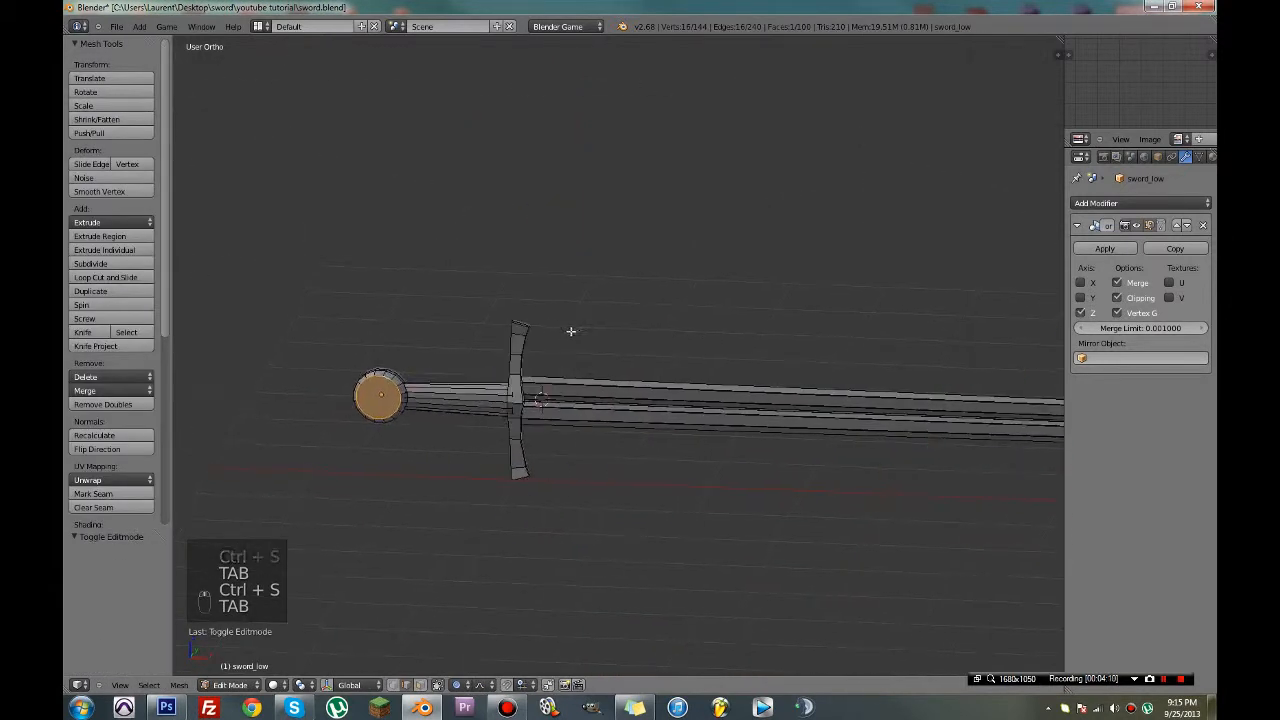
pyautogui.press('a')
pyautogui.press('a')
pyautogui.press('a')
pyautogui.press('a')
pyautogui.hotkey('ctrl', 's')
pyautogui.moveTo(369, 369); pyautogui.dragTo(514, 498, button='middle')
pyautogui.hotkey('ctrl', 's')
# Try to fill a face between the long edges flanking the blade's central groove, then undo the fill
pyautogui.press('Tab')
pyautogui.press('Tab')
pyautogui.press('z')
pyautogui.press('z')
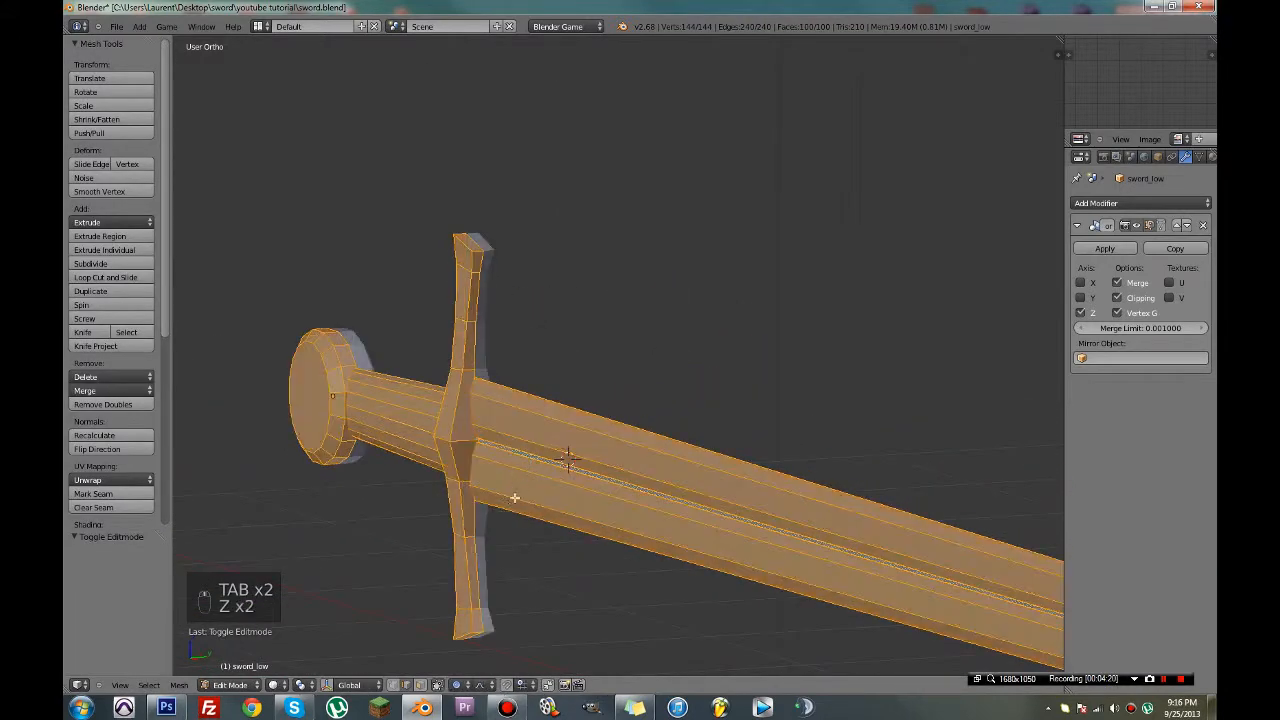
pyautogui.press('z')
pyautogui.scroll(4, 445, 458)
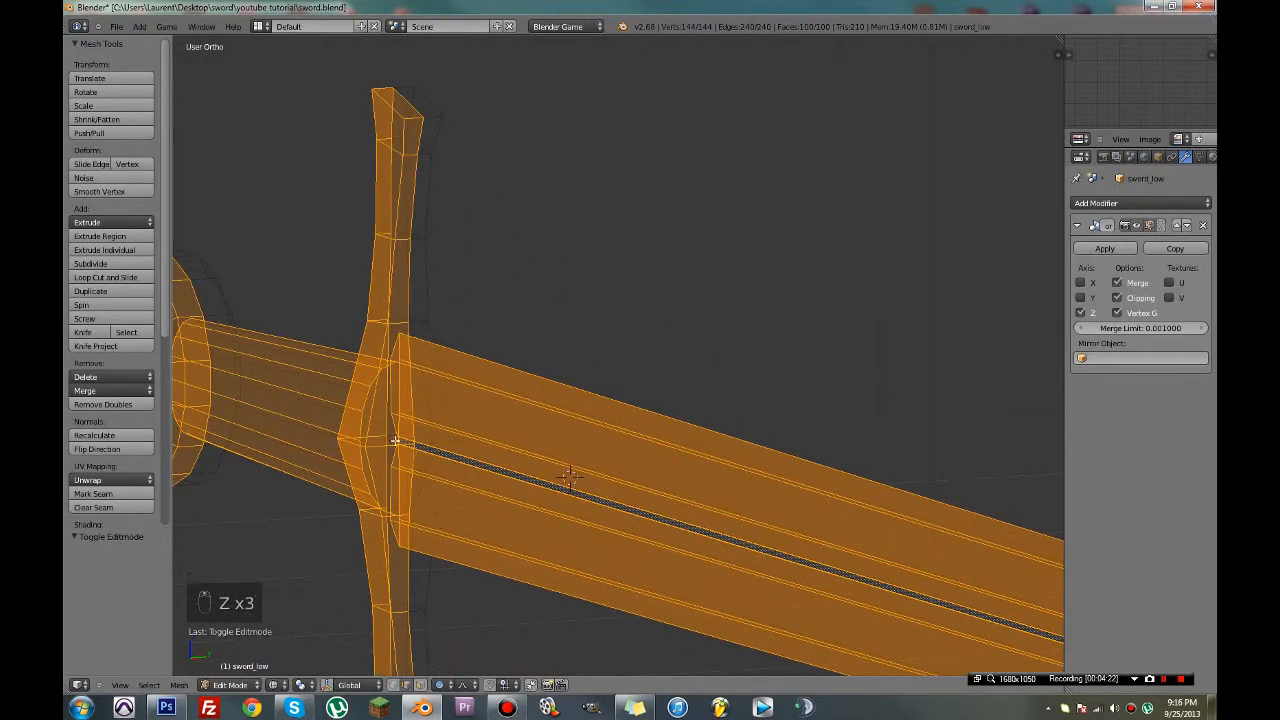
pyautogui.press('z')
pyautogui.rightClick(426, 478)
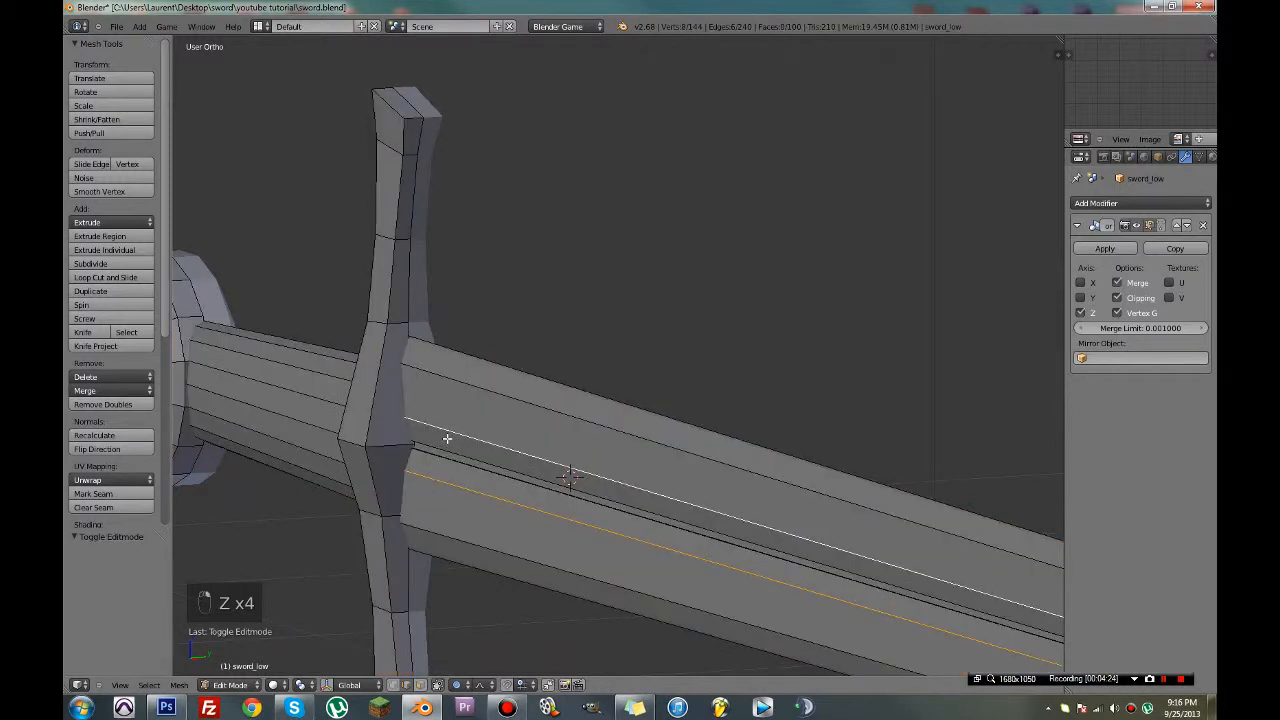
pyautogui.press('f')
pyautogui.scroll(-6, 447, 438)
pyautogui.hotkey('ctrl', 'z')
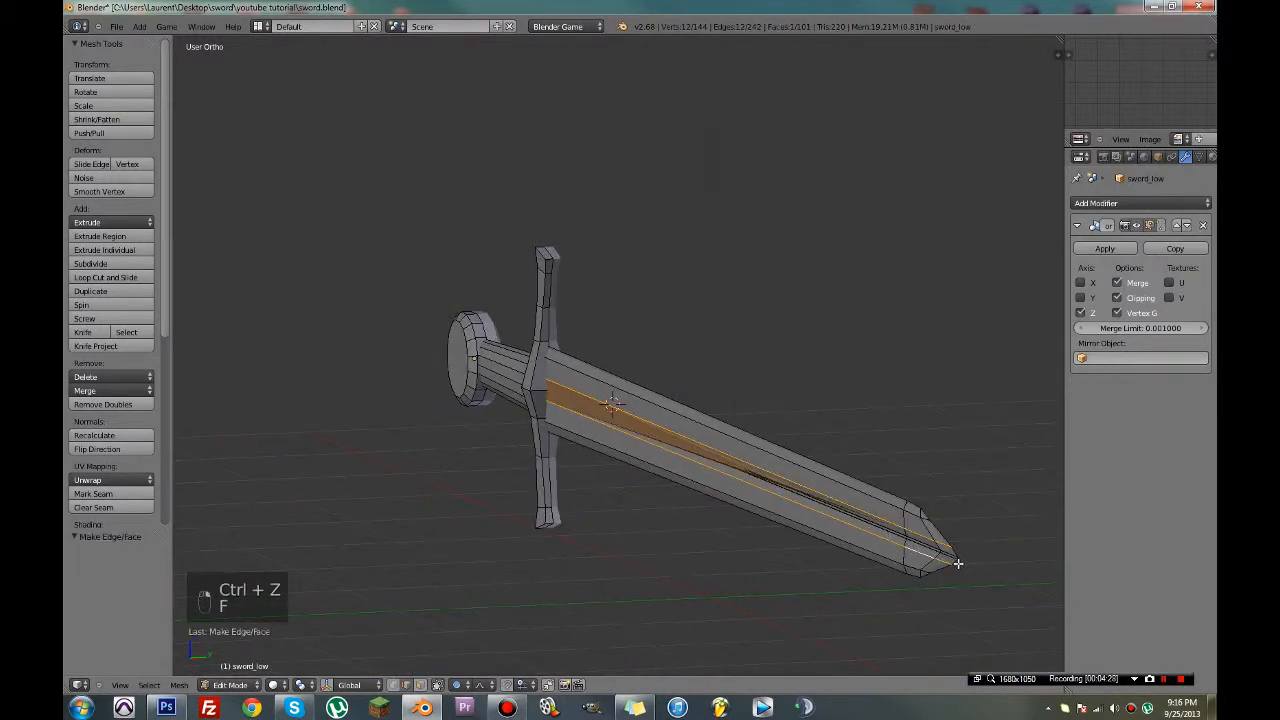
pyautogui.hotkey('ctrl', 'z')
# Try filling the blade's central groove again from a reduced edge selection that stops short of the tip, then undo it
pyautogui.keyDown('shift'); pyautogui.moveTo(958, 563); pyautogui.dragTo(868, 493, button='middle'); pyautogui.keyUp('shift')
pyautogui.press('c')
pyautogui.press('f')
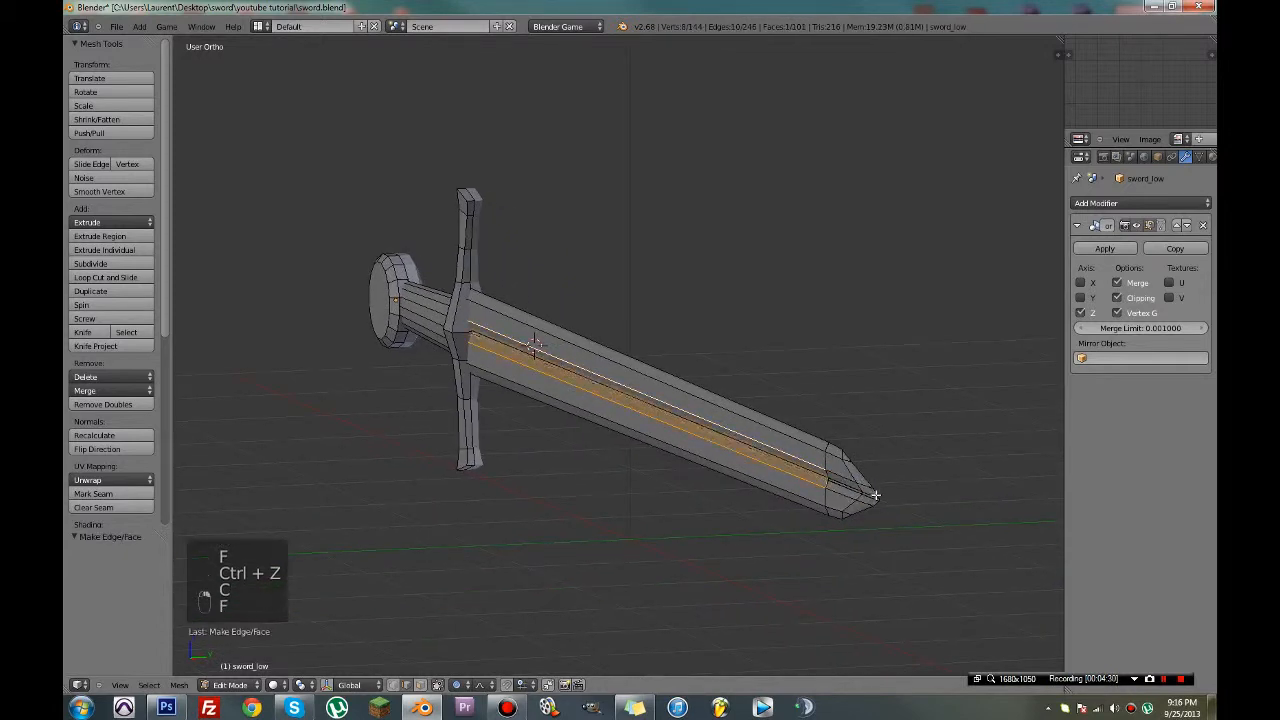
pyautogui.press('z')
pyautogui.scroll(3, 871, 491)
pyautogui.moveTo(851, 500); pyautogui.dragTo(595, 507, button='middle')
pyautogui.hotkey('ctrl', 'z')
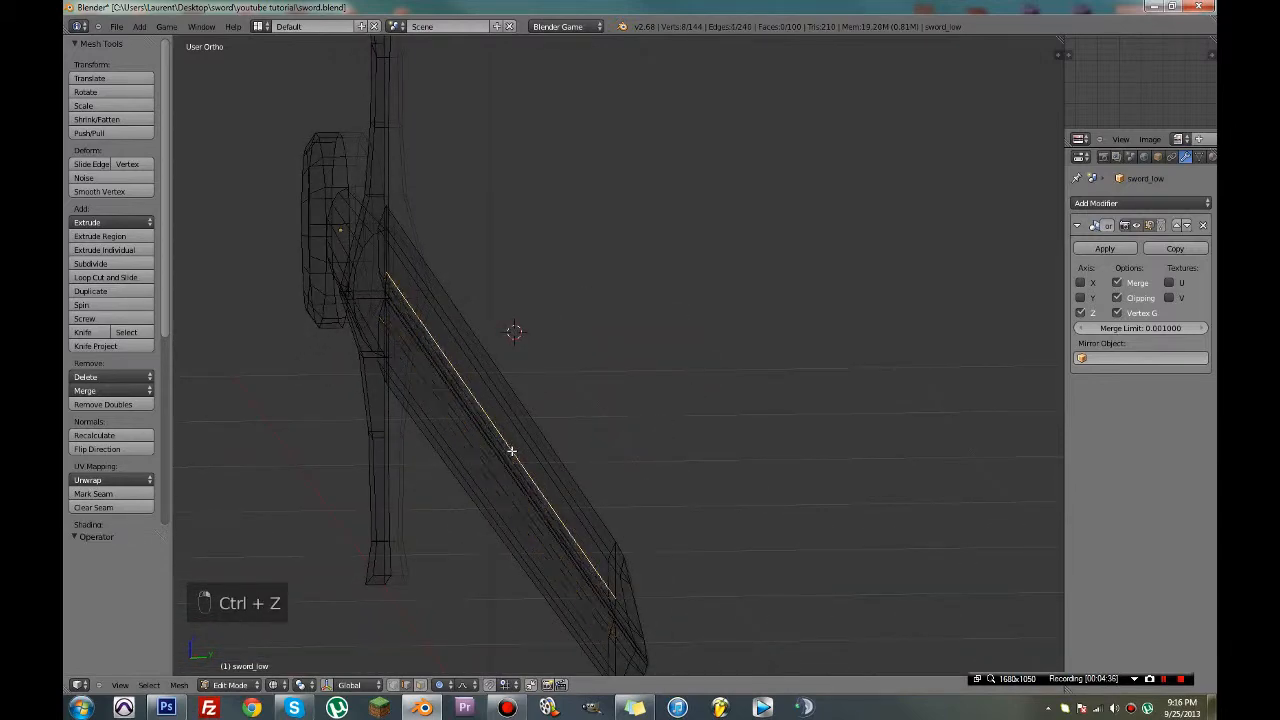
# Delete the selected long inner edge running along the blade's central groove and save the file
pyautogui.press('z')
pyautogui.moveTo(512, 452)
pyautogui.mouseDown(button='middle')
pyautogui.moveTo(485, 452)
pyautogui.moveTo(506, 449)
pyautogui.moveTo(494, 463)
pyautogui.moveTo(506, 477)
pyautogui.mouseUp(button='middle')
pyautogui.press('z')
pyautogui.hotkey('ctrl', 'z')
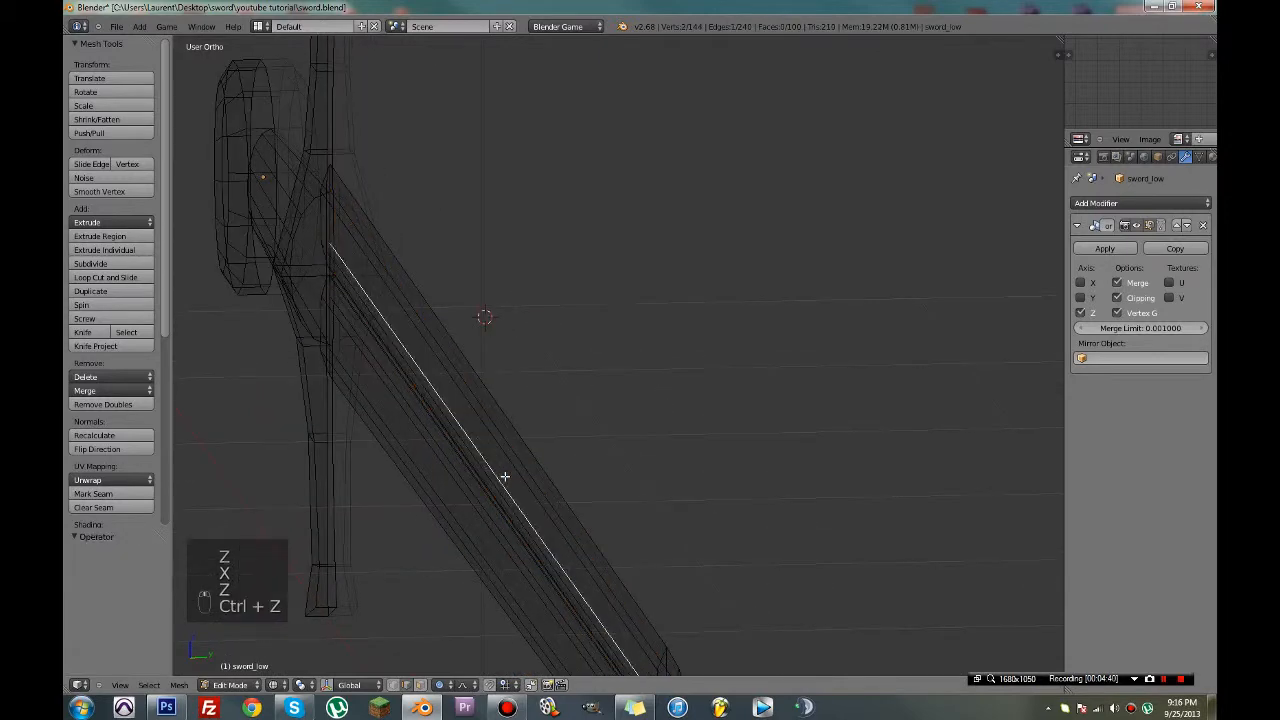
pyautogui.press('x')
pyautogui.click(458, 341)
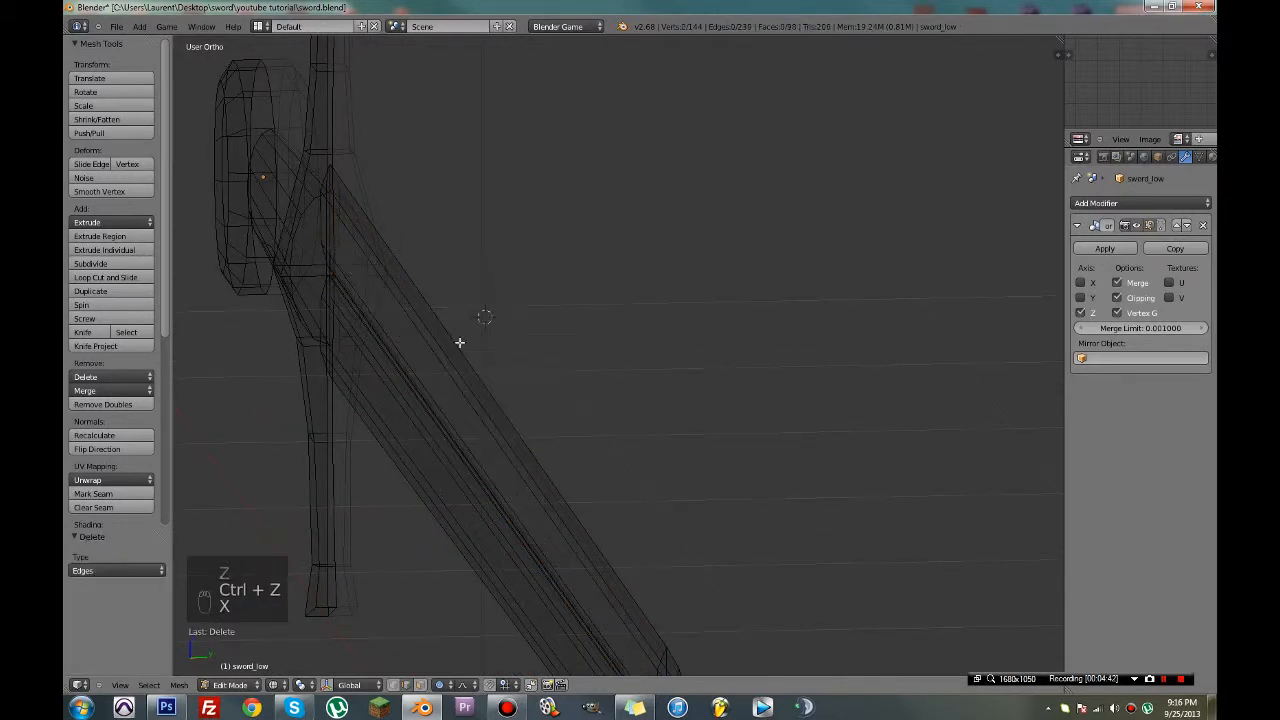
pyautogui.press('z')
pyautogui.moveTo(486, 509)
pyautogui.mouseDown(button='middle')
pyautogui.moveTo(511, 489)
pyautogui.moveTo(486, 508)
pyautogui.moveTo(480, 494)
pyautogui.moveTo(489, 503)
pyautogui.mouseUp(button='middle')
pyautogui.hotkey('ctrl', 's')
pyautogui.click(509, 489)
pyautogui.press('z')
pyautogui.press('z')
pyautogui.press('z')
pyautogui.moveTo(492, 421); pyautogui.dragTo(541, 442, button='middle')
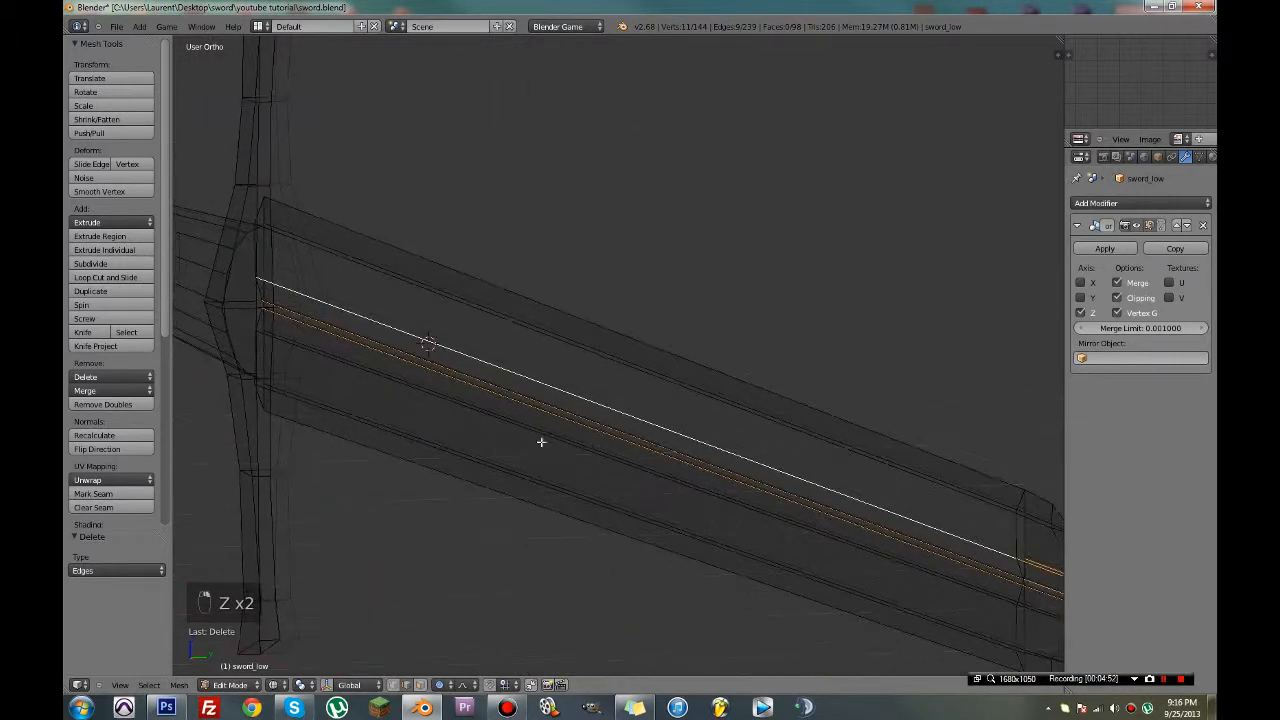
pyautogui.moveTo(560, 394); pyautogui.dragTo(690, 463, button='middle')
pyautogui.press('a')
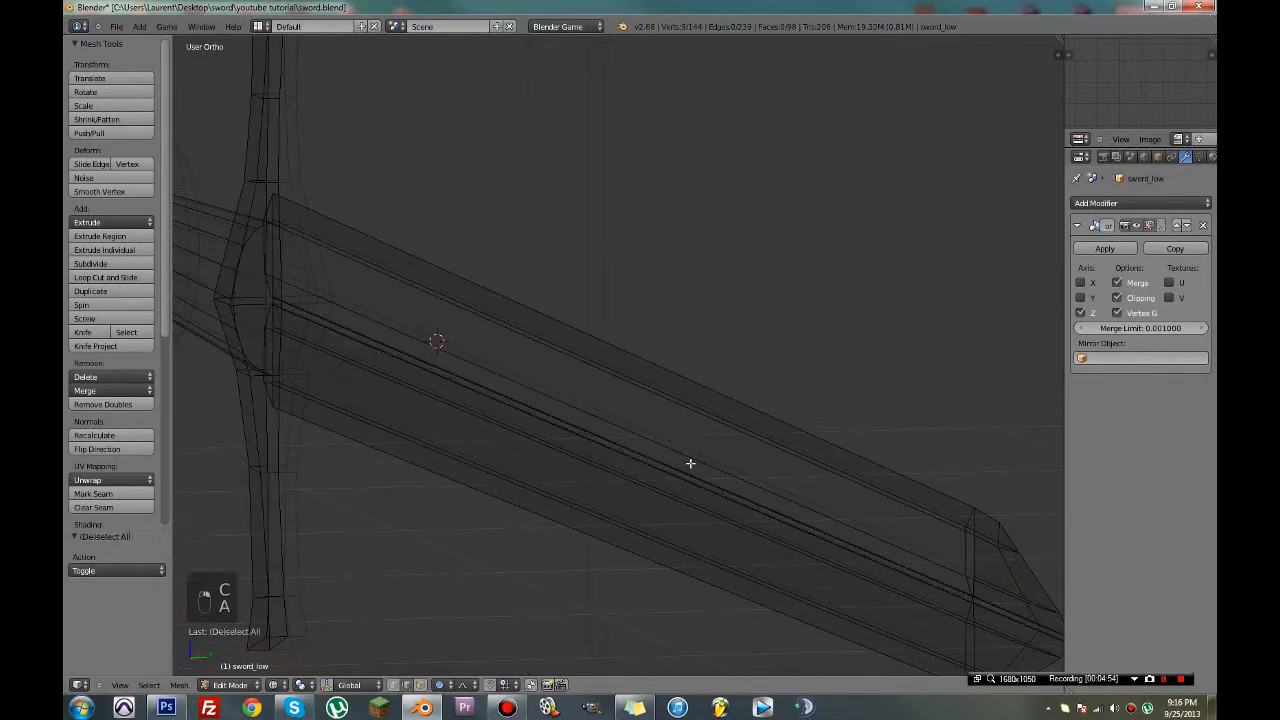
# Delete another single lengthwise edge inside the blade's central groove and save the file
pyautogui.rightClick(818, 532)
pyautogui.press('z')
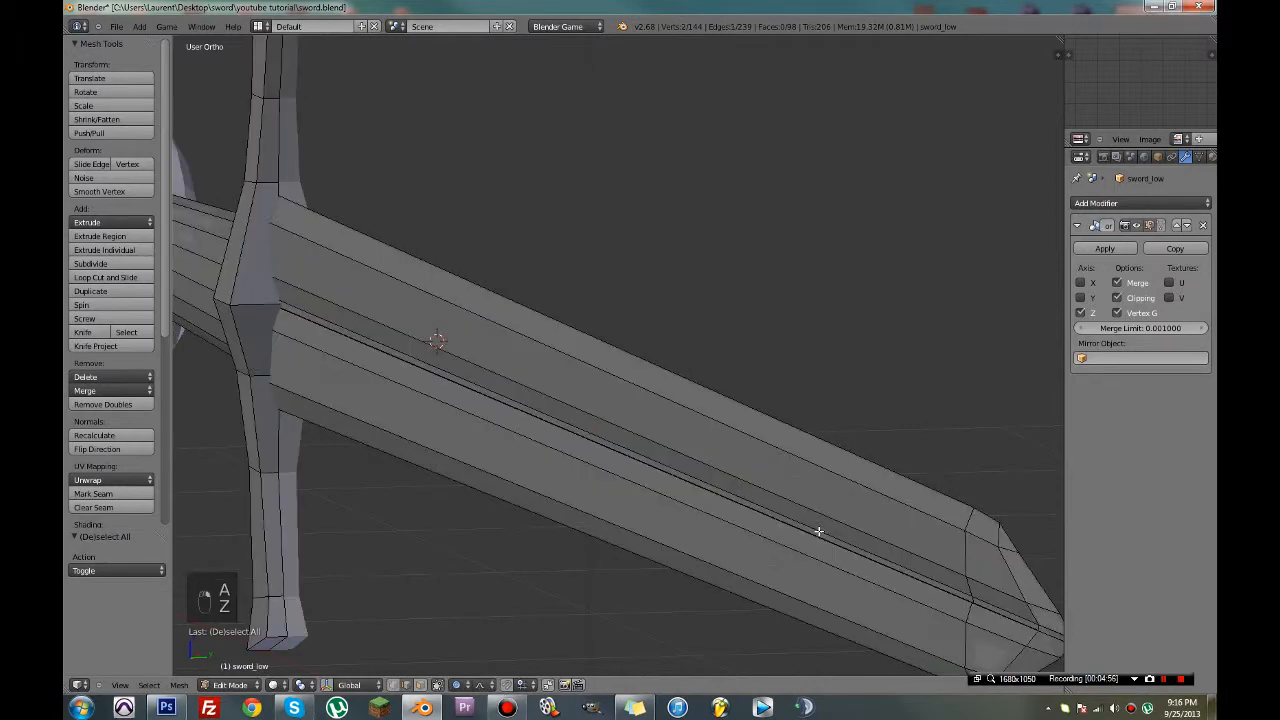
pyautogui.press('x')
pyautogui.click(815, 533)
pyautogui.press('z')
pyautogui.press('z')
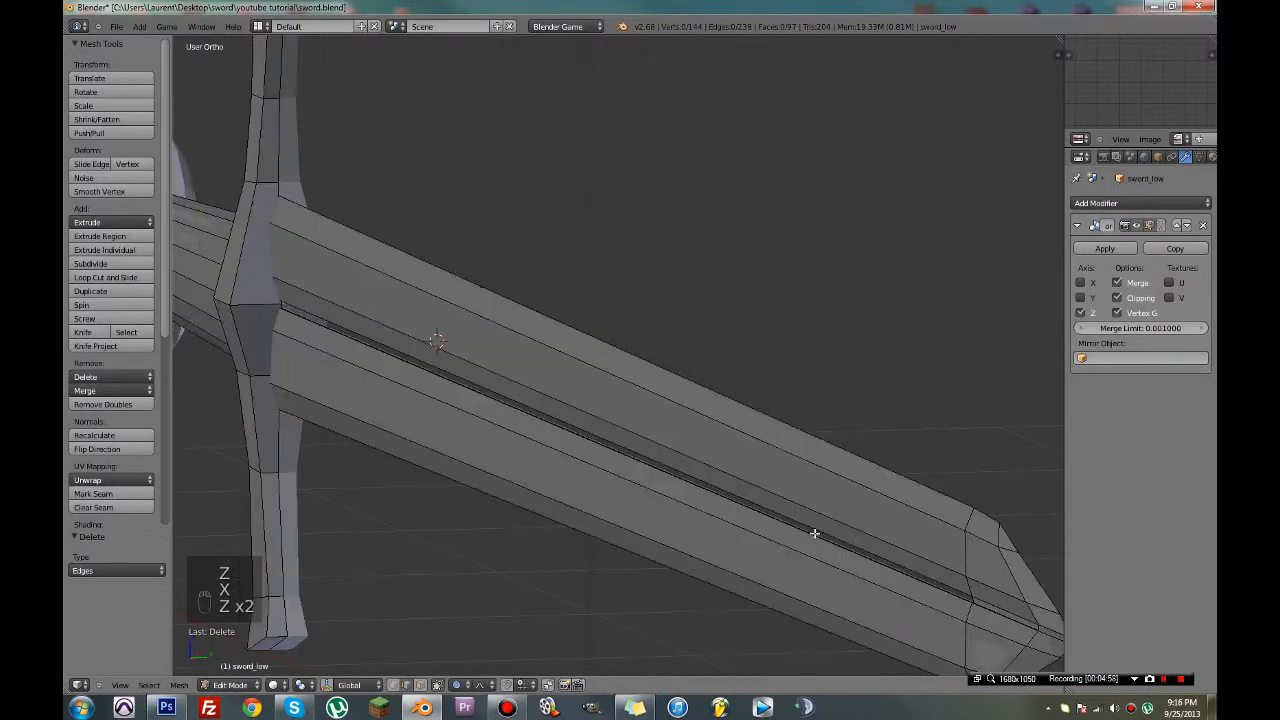
pyautogui.moveTo(814, 531); pyautogui.dragTo(794, 523, button='middle')
pyautogui.hotkey('ctrl', 's')
pyautogui.click(819, 523)
# Delete the remaining inner edges along the middle of the groove up to the blade's tip
pyautogui.press('z')
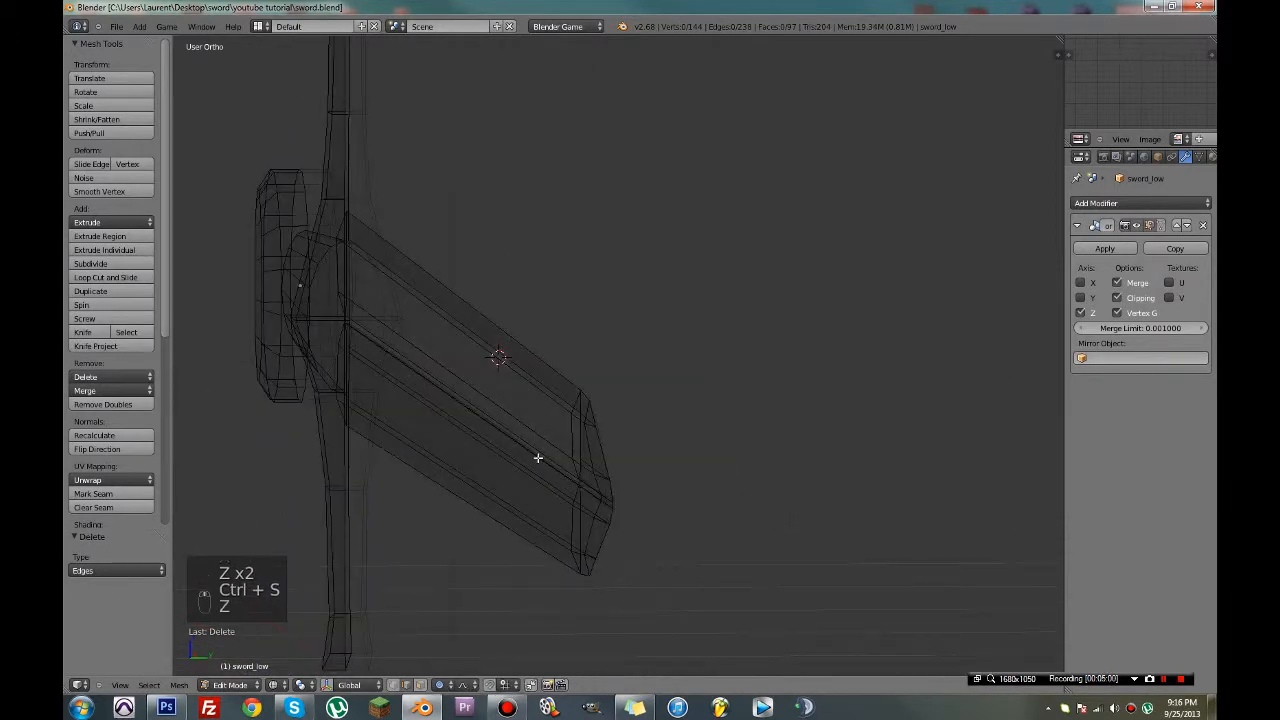
pyautogui.moveTo(537, 457); pyautogui.dragTo(550, 425, button='middle')
pyautogui.press('x')
pyautogui.click(550, 405)
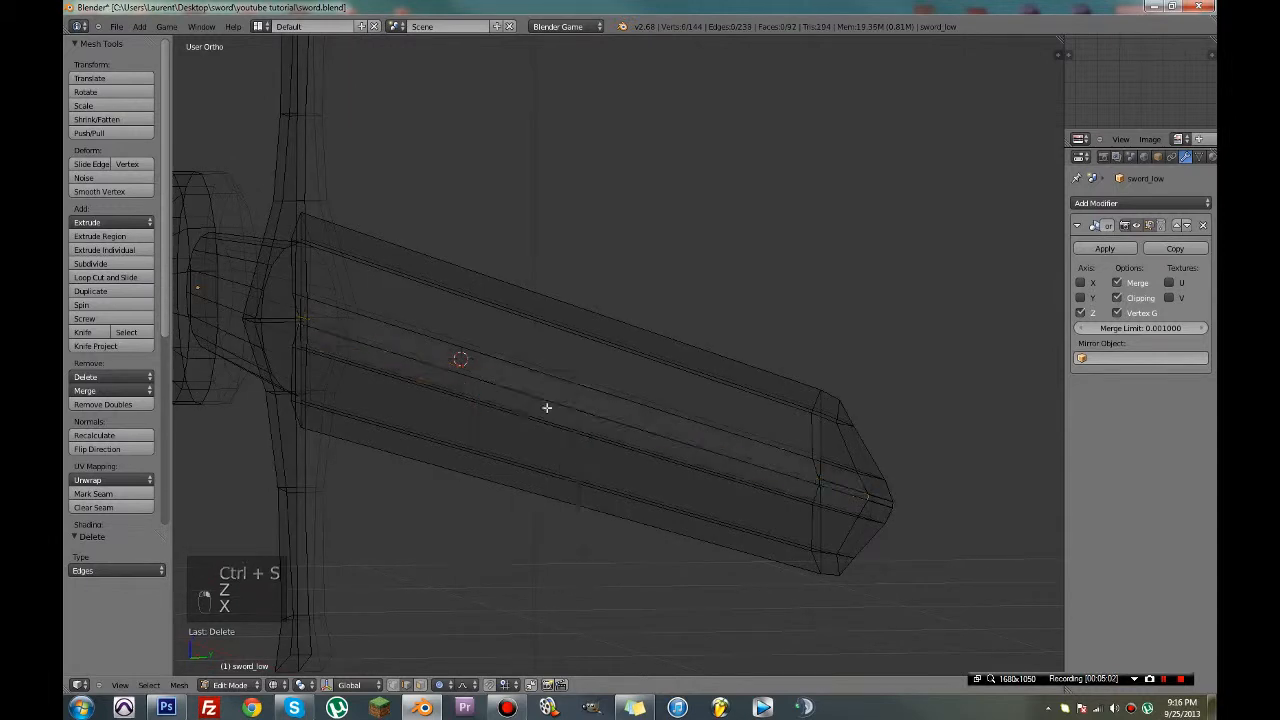
# Save the file and undo the last edge deletion on the blade
pyautogui.press('z')
pyautogui.hotkey('ctrl', 's')
pyautogui.click(570, 412)
pyautogui.hotkey('ctrl', 'z')
# Delete the inner edges running along the middle of the blade to its tip, and save the file
pyautogui.press('x')
pyautogui.press('c')
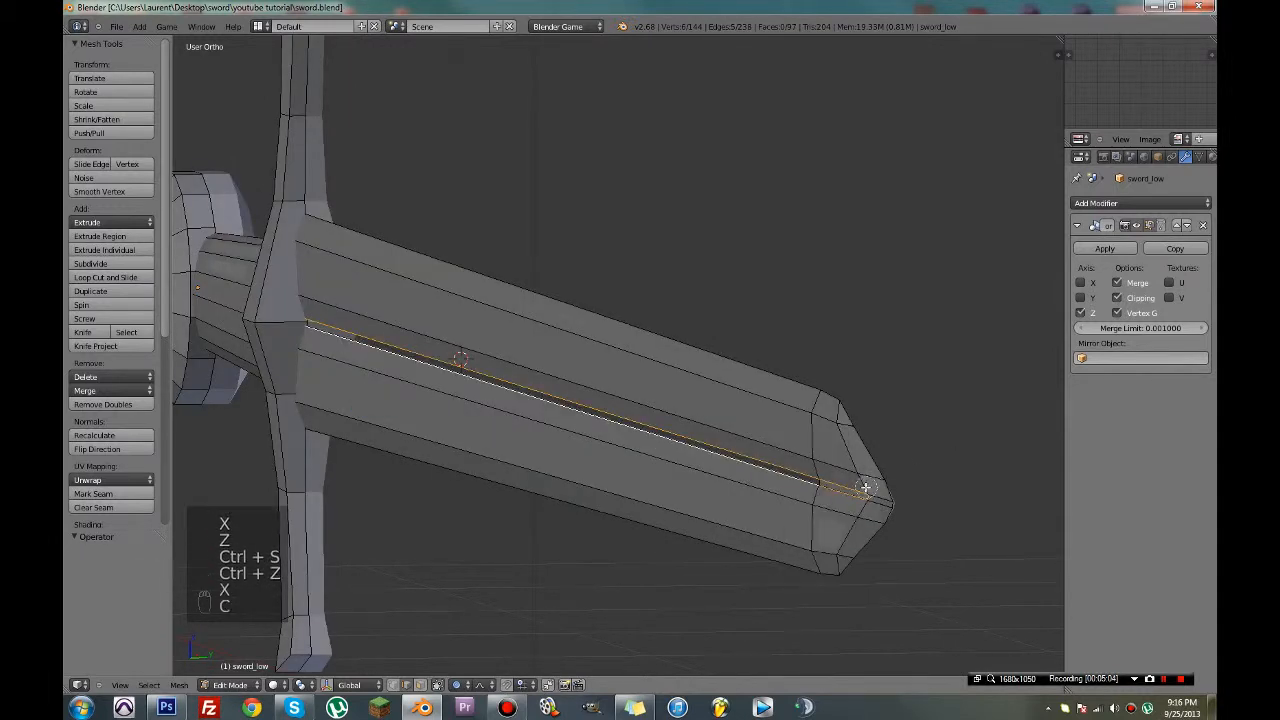
pyautogui.press('x')
pyautogui.click(838, 497)
pyautogui.hotkey('ctrl', 's')
pyautogui.click(833, 497)
pyautogui.press('z')
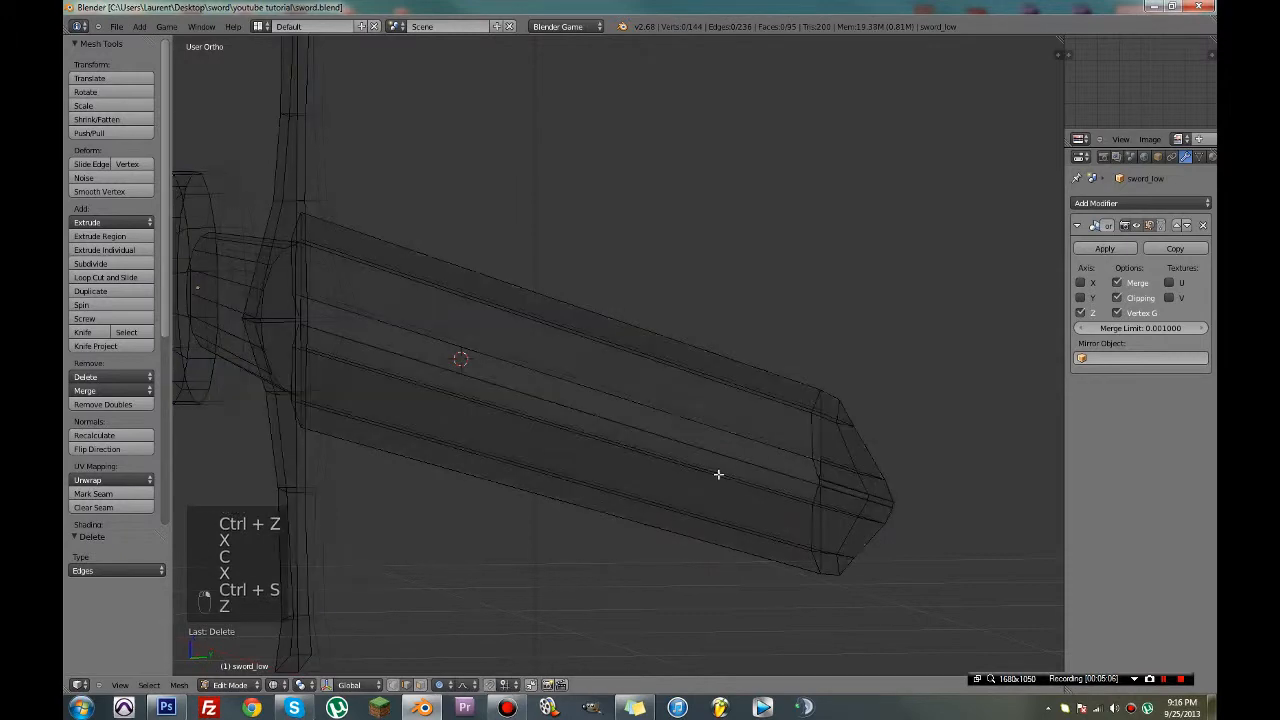
pyautogui.press('z')
pyautogui.moveTo(717, 474)
pyautogui.mouseDown(button='middle')
pyautogui.moveTo(628, 479)
pyautogui.moveTo(649, 471)
pyautogui.moveTo(418, 420)
pyautogui.mouseUp(button='middle')
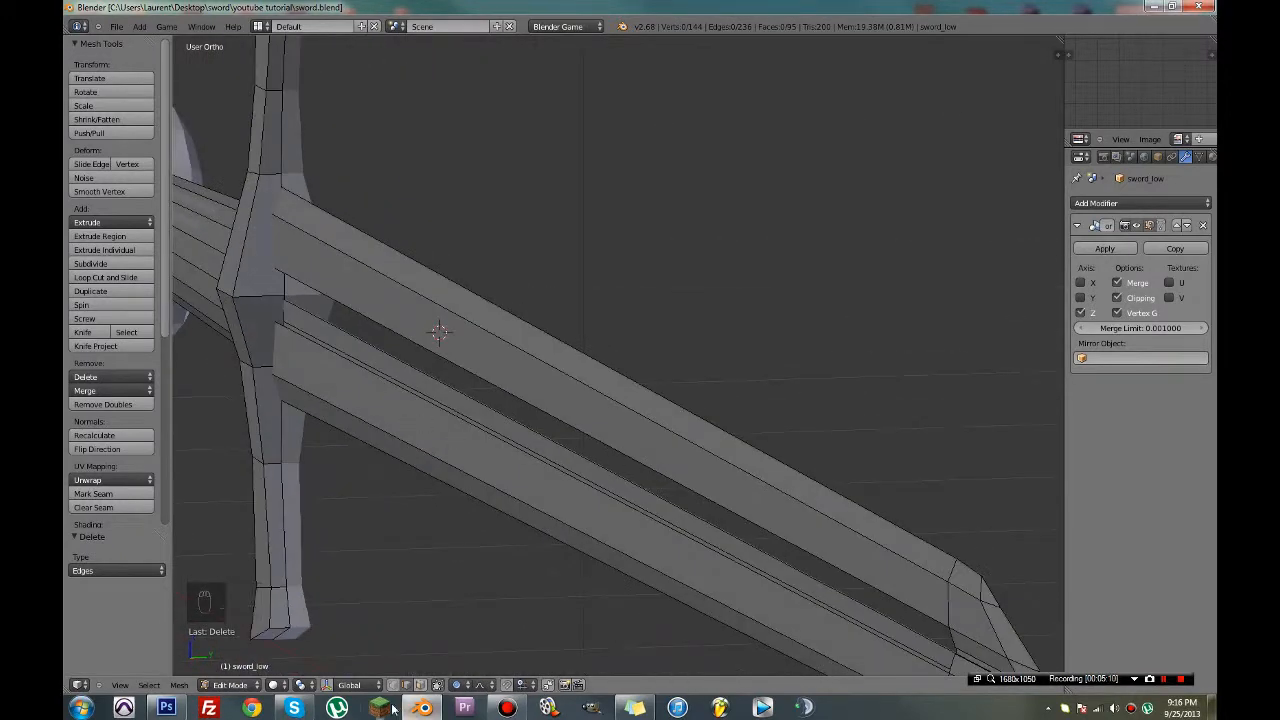
# Delete the long inner face beside the open gap in the blade's lower half
pyautogui.rightClick(453, 409)
pyautogui.press('x')
pyautogui.click(450, 412)
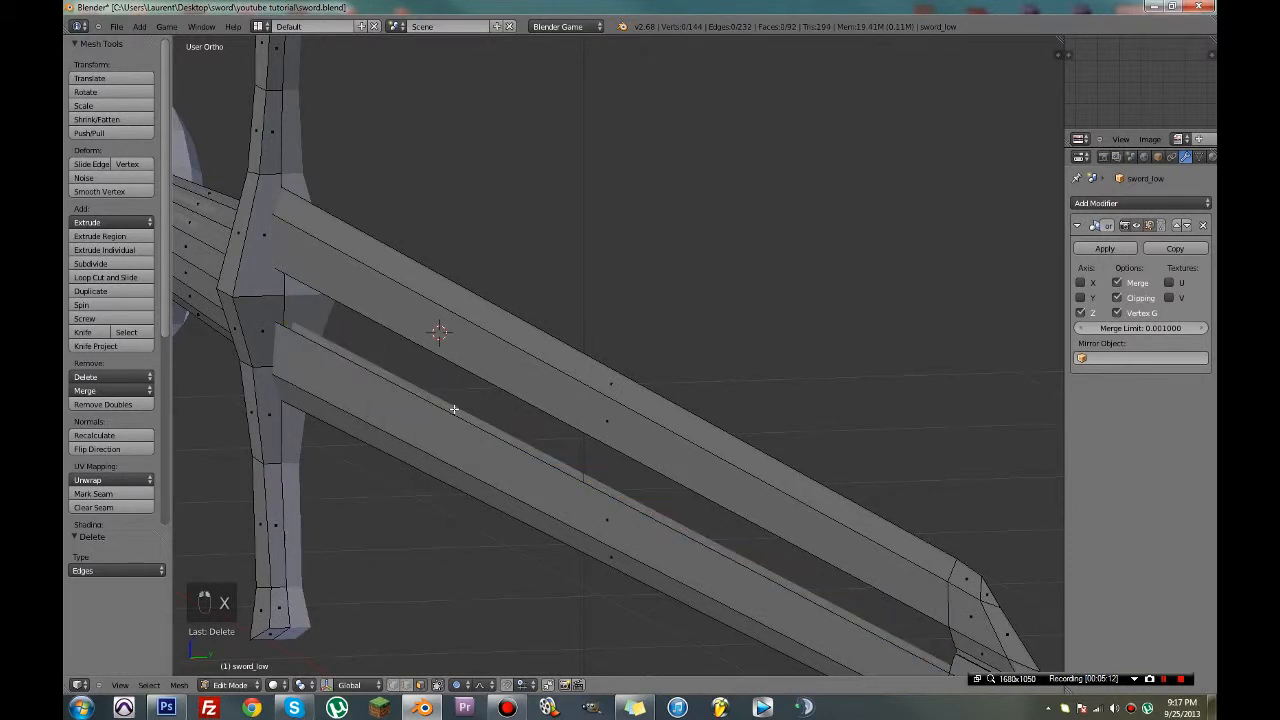
pyautogui.hotkey('ctrl', 'z')
pyautogui.press('x')
pyautogui.click(446, 429)
# Delete the next leftover long face inside the blade's lower half and show the mesh in wireframe
pyautogui.moveTo(451, 434)
pyautogui.mouseDown(button='middle')
pyautogui.moveTo(454, 450)
pyautogui.moveTo(414, 449)
pyautogui.moveTo(448, 467)
pyautogui.moveTo(484, 449)
pyautogui.mouseUp(button='middle')
pyautogui.rightClick(457, 446)
pyautogui.press('x')
pyautogui.click(412, 450)
pyautogui.press('z')
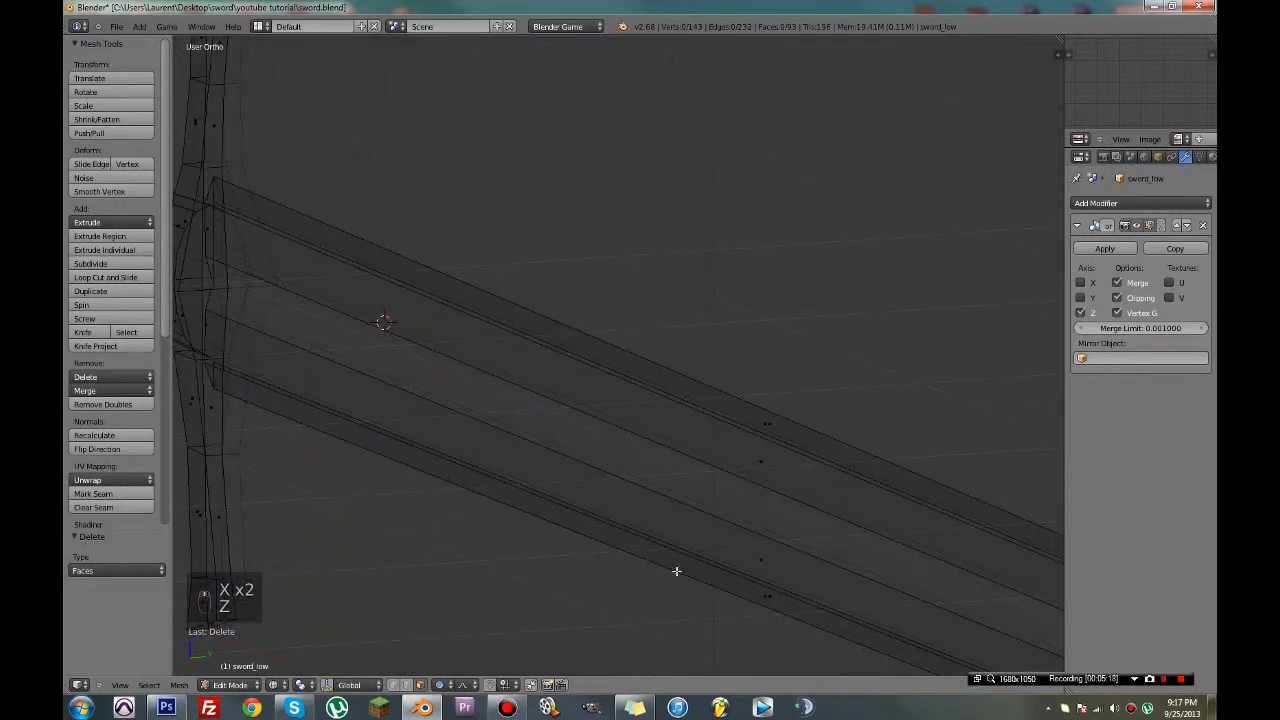
# Delete the hidden long face along the blade's lower cutting edge and save the file
pyautogui.rightClick(771, 593)
pyautogui.press('z')
pyautogui.press('x')
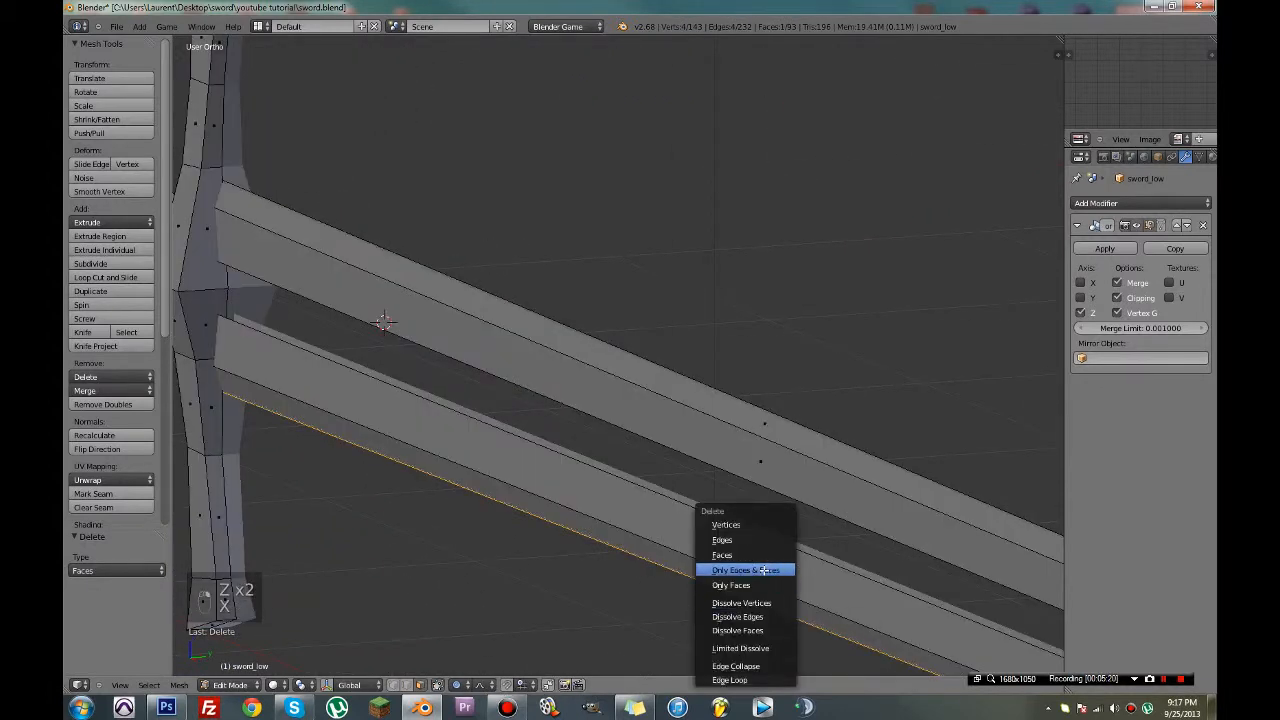
pyautogui.click(763, 570)
pyautogui.hotkey('ctrl', 's')
# Circle-select the centre faces of the blade tip in wireframe, delete them as faces, and save the file
pyautogui.moveTo(734, 534)
pyautogui.mouseDown(button='middle')
pyautogui.moveTo(771, 528)
pyautogui.moveTo(601, 480)
pyautogui.moveTo(936, 577)
pyautogui.moveTo(771, 503)
pyautogui.mouseUp(button='middle')
pyautogui.press('z')
pyautogui.press('c')
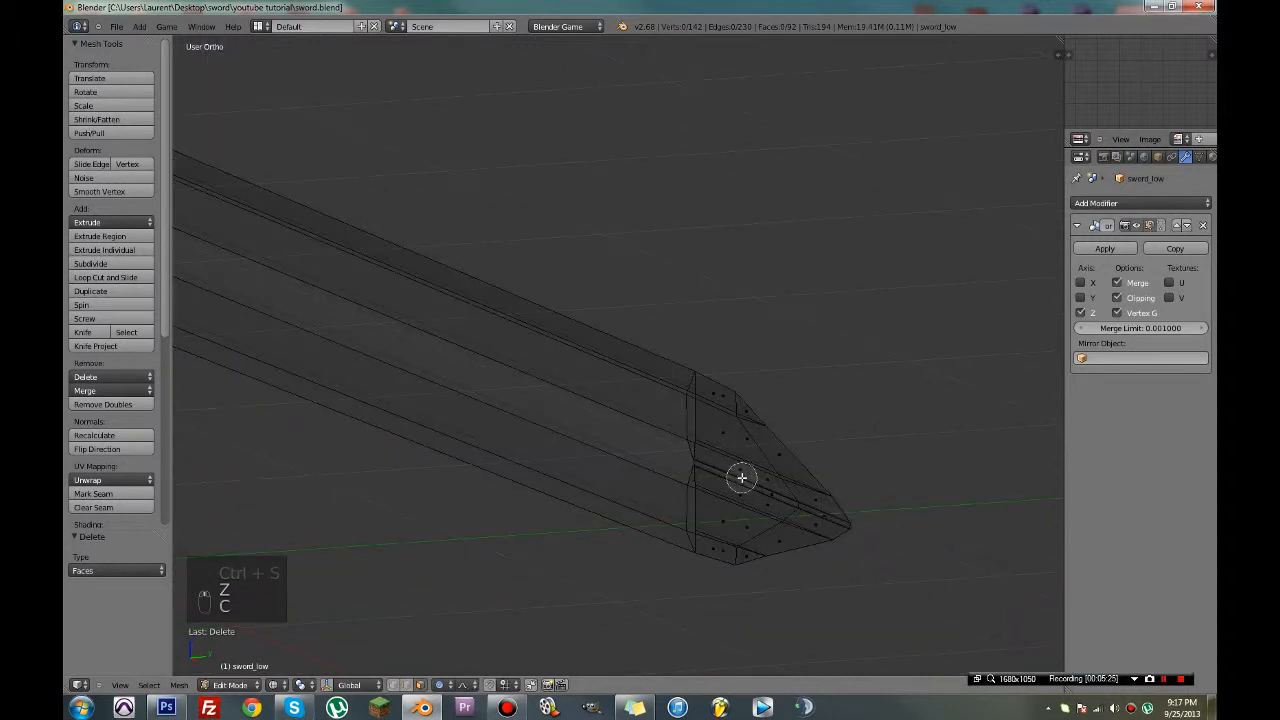
pyautogui.moveTo(742, 478); pyautogui.dragTo(825, 512)
pyautogui.press('x')
pyautogui.click(835, 514)
pyautogui.press('z')
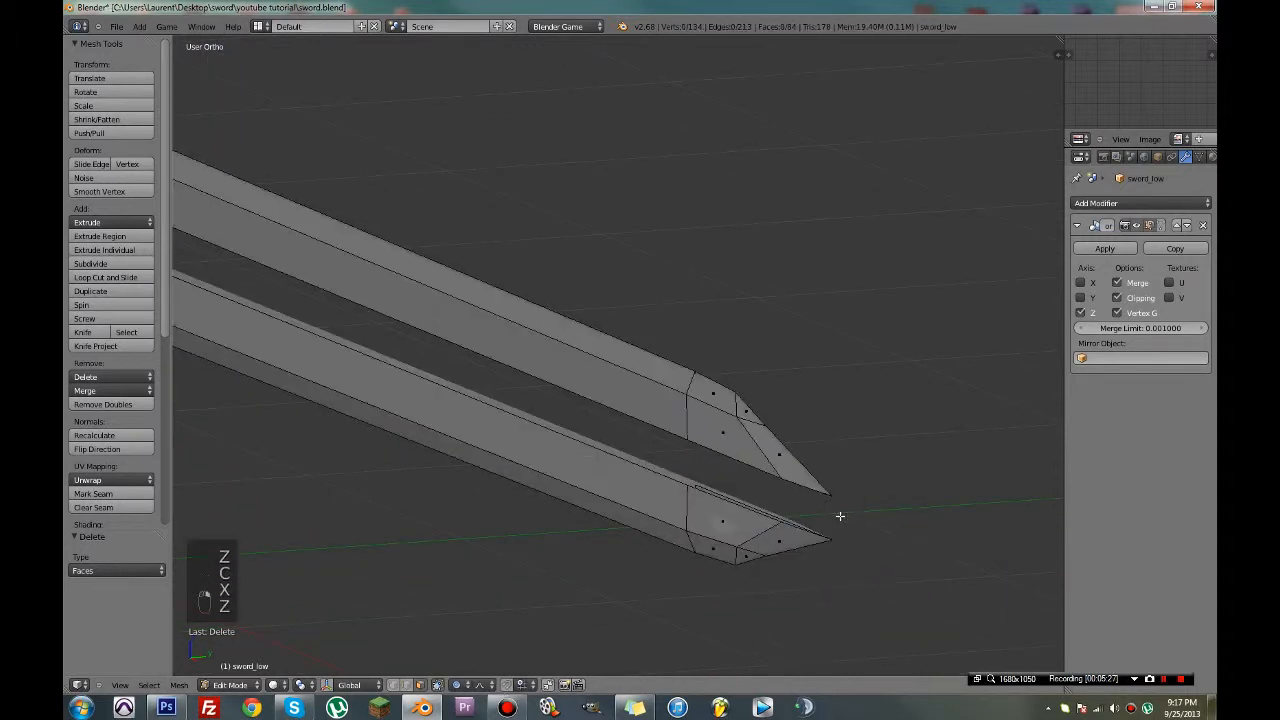
pyautogui.hotkey('ctrl', 's')
pyautogui.click(840, 516)
# Select the hidden inner faces in the lower half of the blade tip, delete them, and save the file
pyautogui.press('z')
pyautogui.rightClick(731, 527)
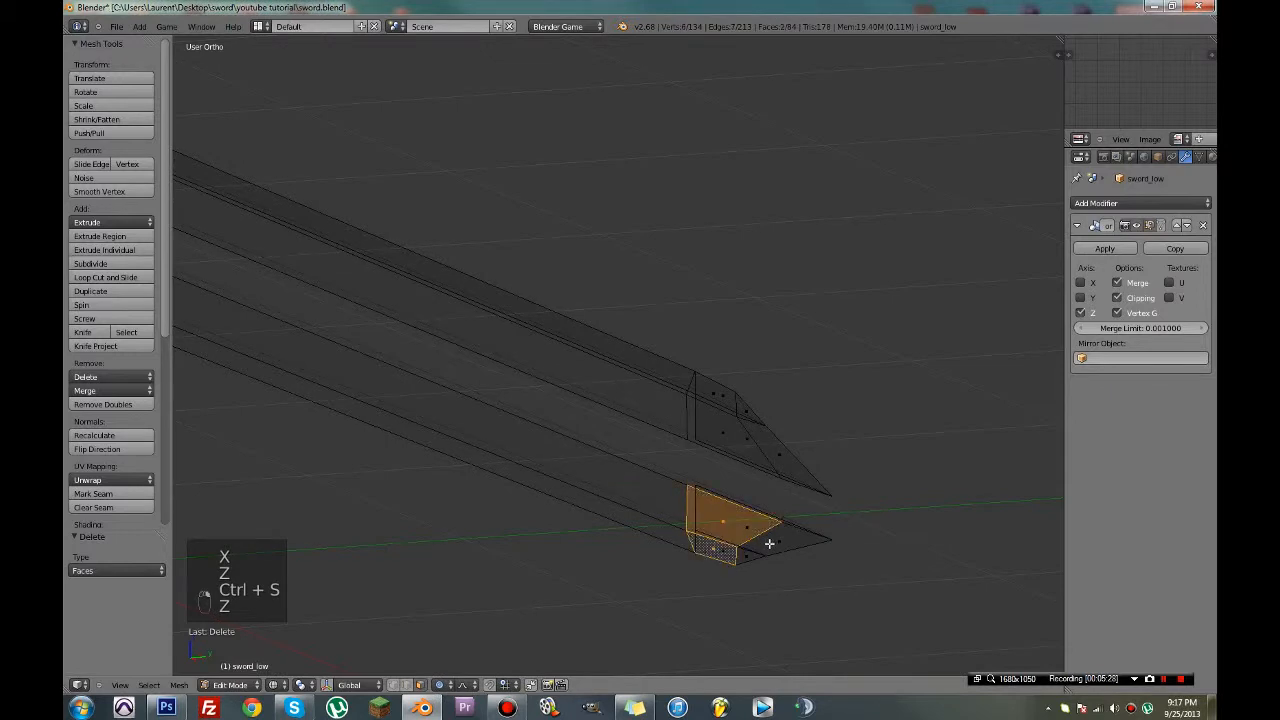
pyautogui.press('z')
pyautogui.middleClick(715, 530)
pyautogui.press('z')
pyautogui.press('c')
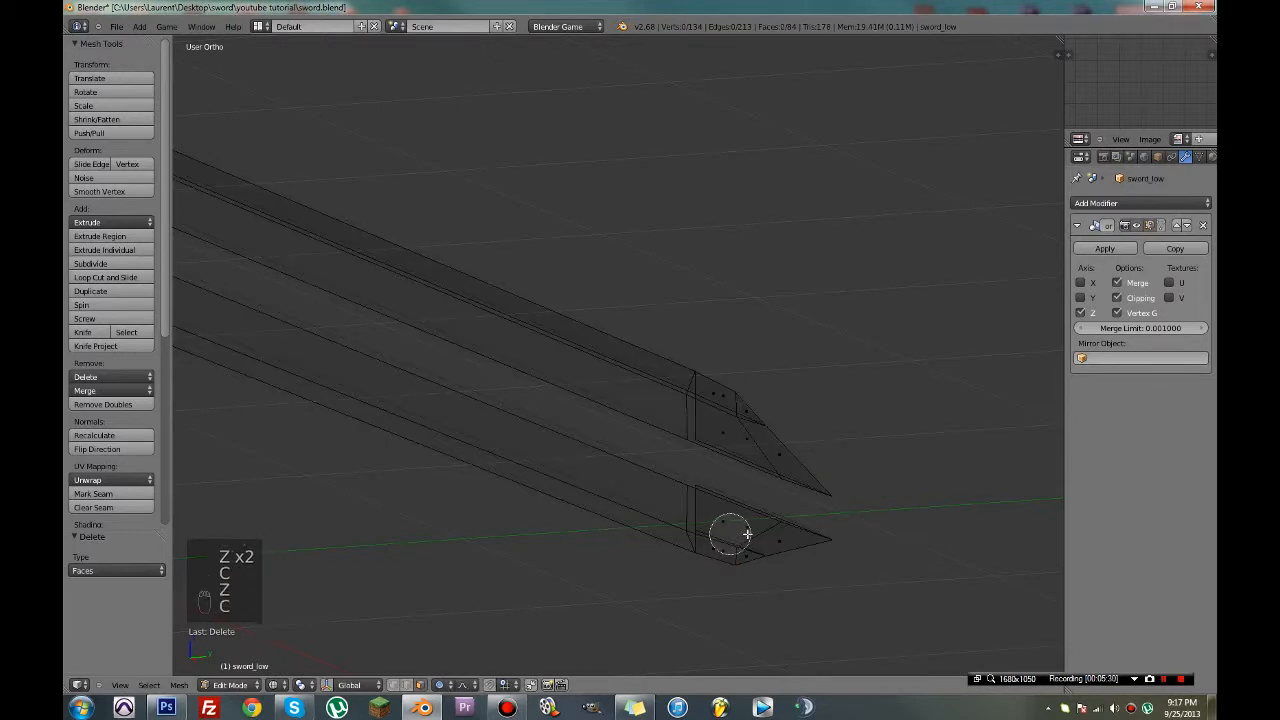
pyautogui.press('z')
pyautogui.press('z')
pyautogui.press('z')
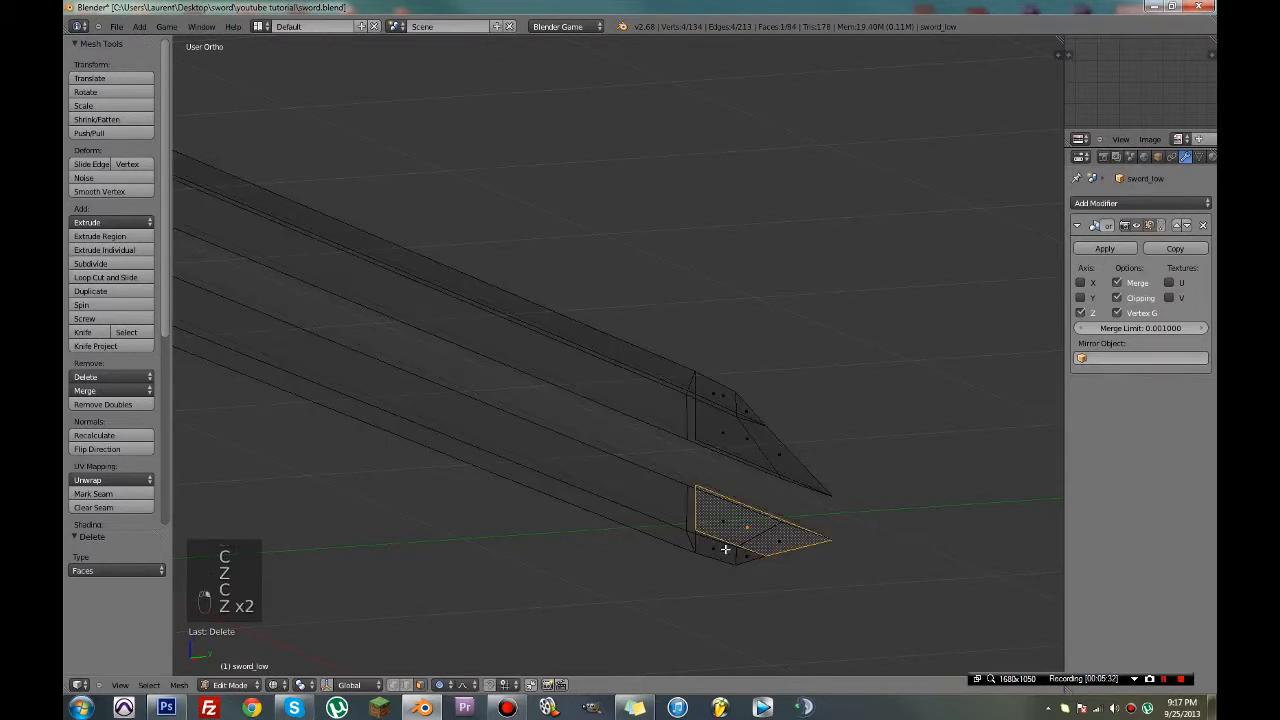
pyautogui.press('x')
pyautogui.click(766, 556)
pyautogui.hotkey('ctrl', 's')
# Fill the gap between the two halves of the blade tip with two new faces
pyautogui.scroll(-2, 732, 547)
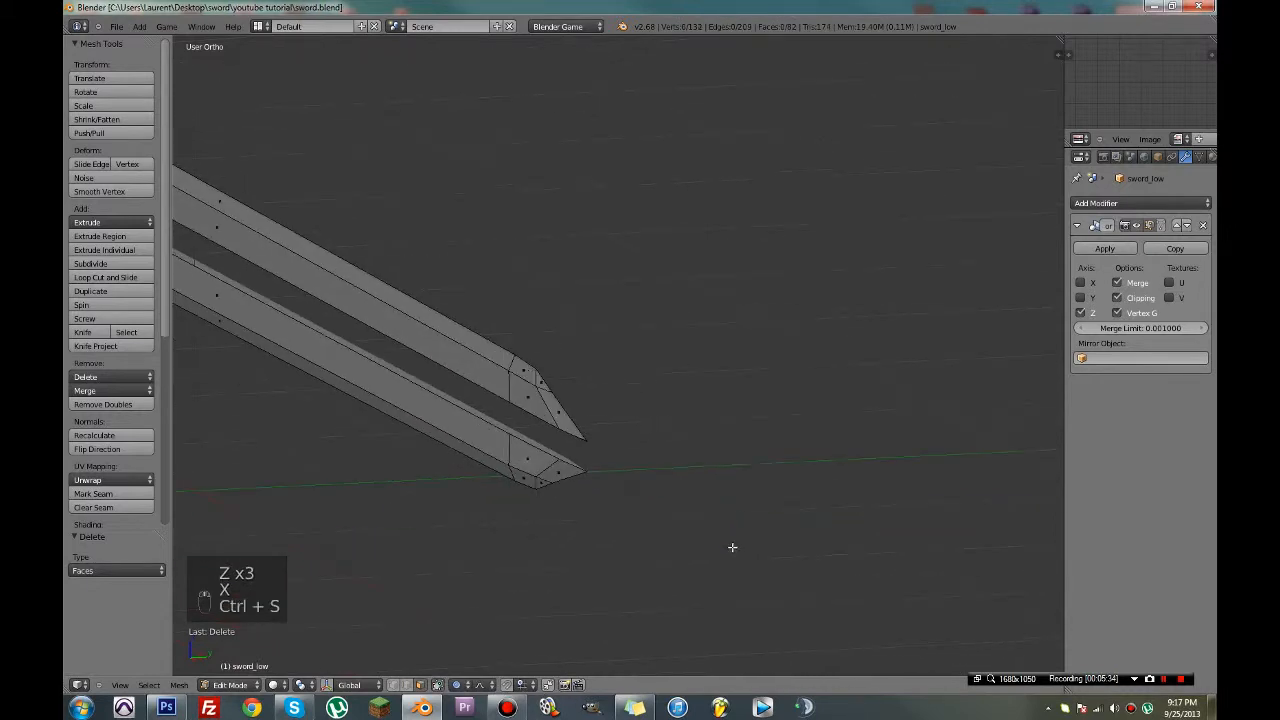
pyautogui.keyDown('shift'); pyautogui.moveTo(503, 637); pyautogui.dragTo(665, 664, button='middle'); pyautogui.keyUp('shift')
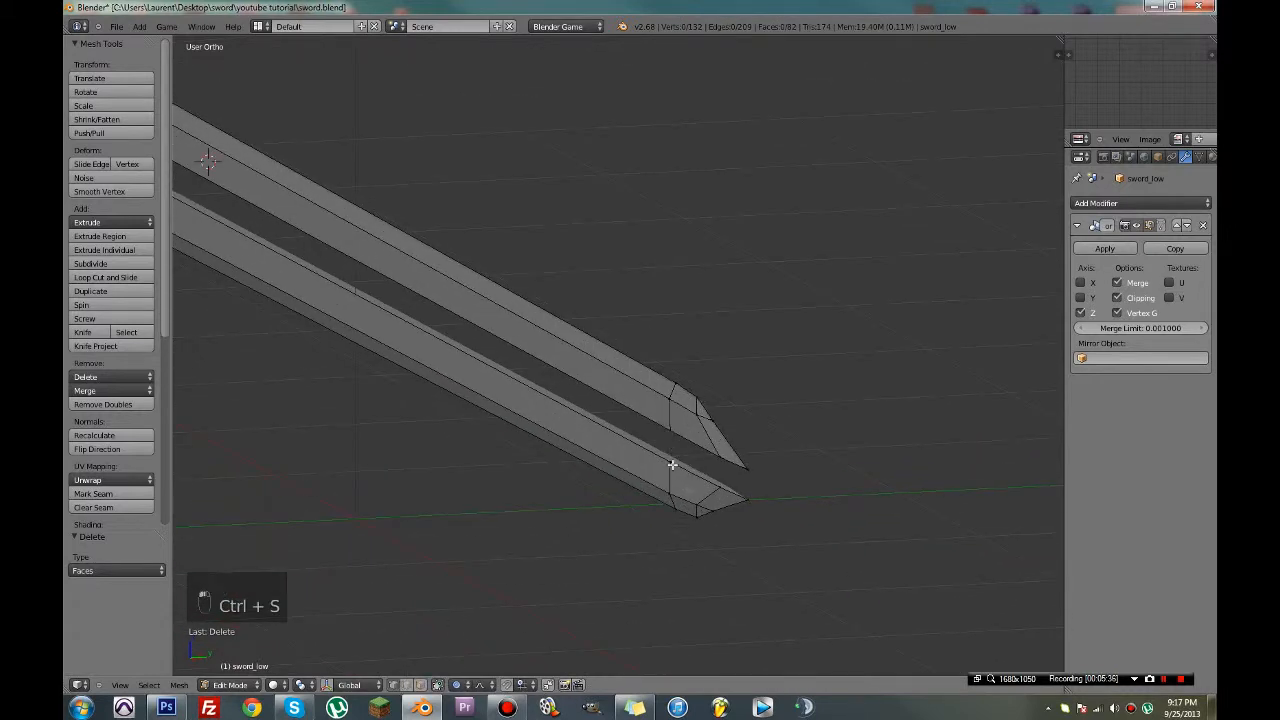
pyautogui.press('f')
pyautogui.press('a')
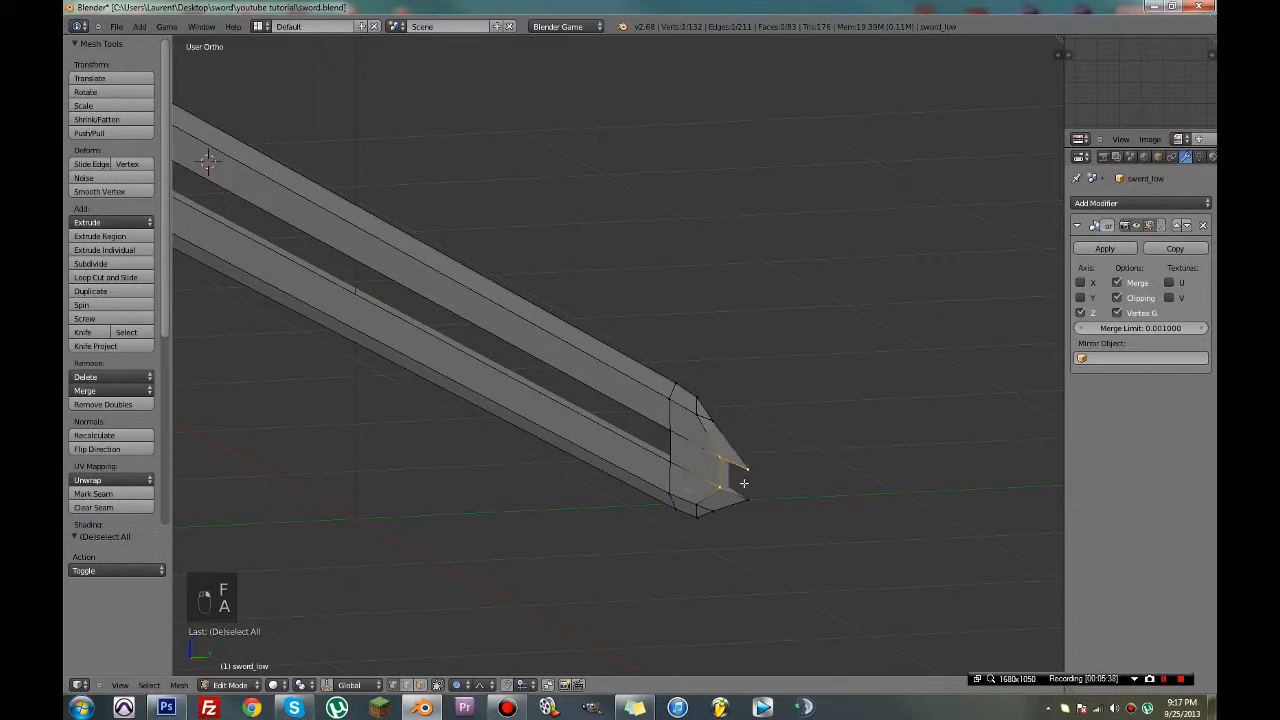
pyautogui.keyDown('shift'); pyautogui.rightClick(745, 500); pyautogui.keyUp('shift')
pyautogui.hotkey('shift', 'f')
pyautogui.press('Escape')
pyautogui.press('f')
# Fill the long gap between the two blade halves, from guard to tip, with one face
pyautogui.scroll(1, 549, 317)
pyautogui.keyDown('shift'); pyautogui.moveTo(618, 402); pyautogui.dragTo(749, 439, button='middle'); pyautogui.keyUp('shift')
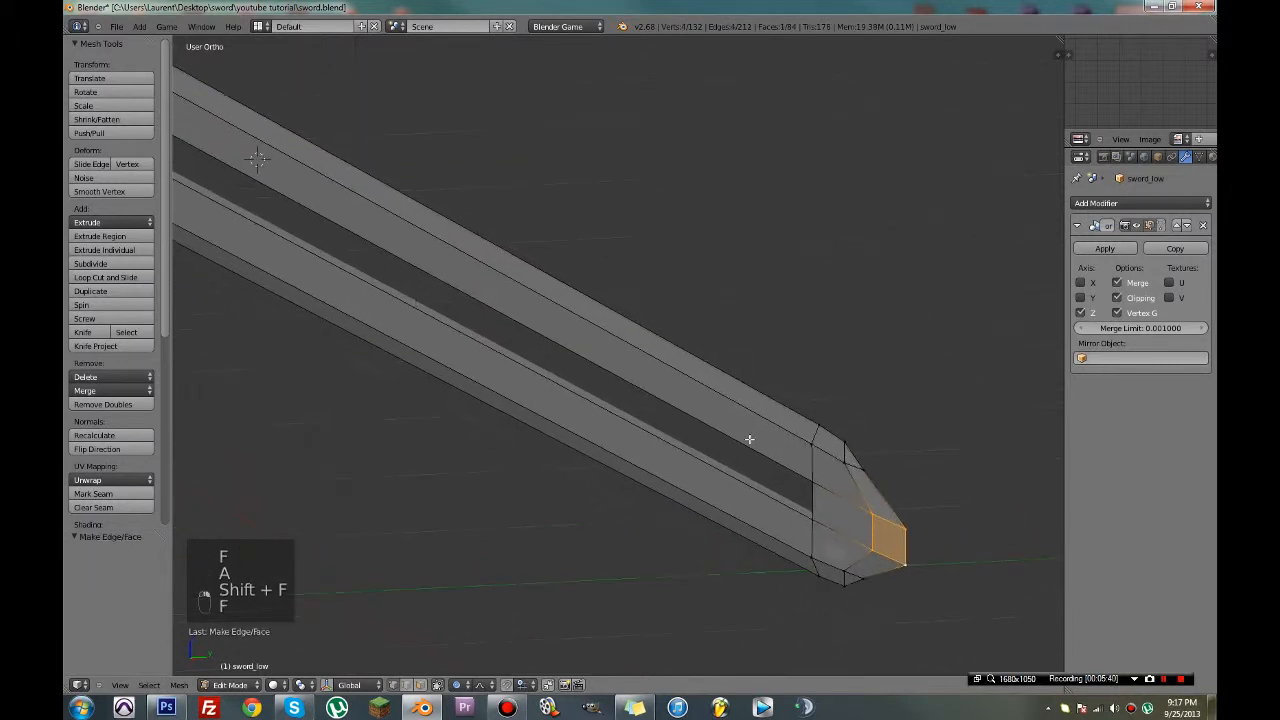
pyautogui.scroll(-5, 749, 439)
pyautogui.press('z')
pyautogui.press('f')
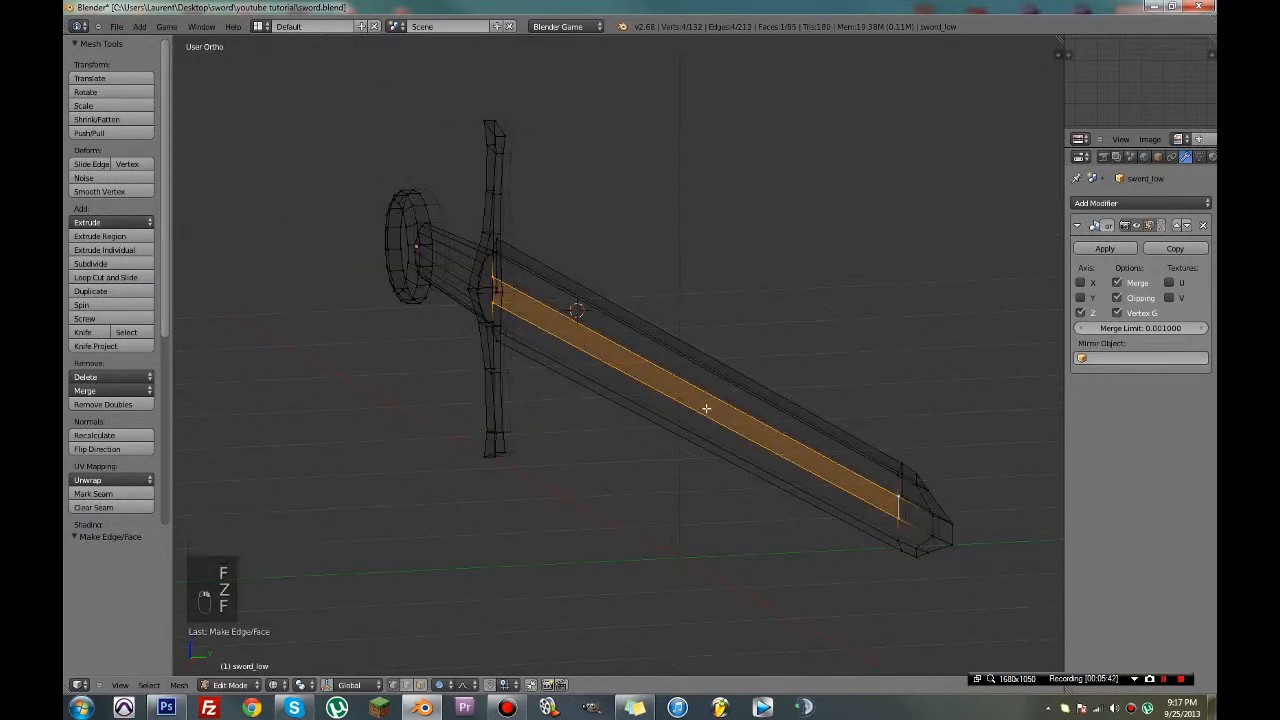
# Delete the stray vertices left inside the guard where the blade begins, and save the file
pyautogui.scroll(8, 690, 440)
pyautogui.press('a')
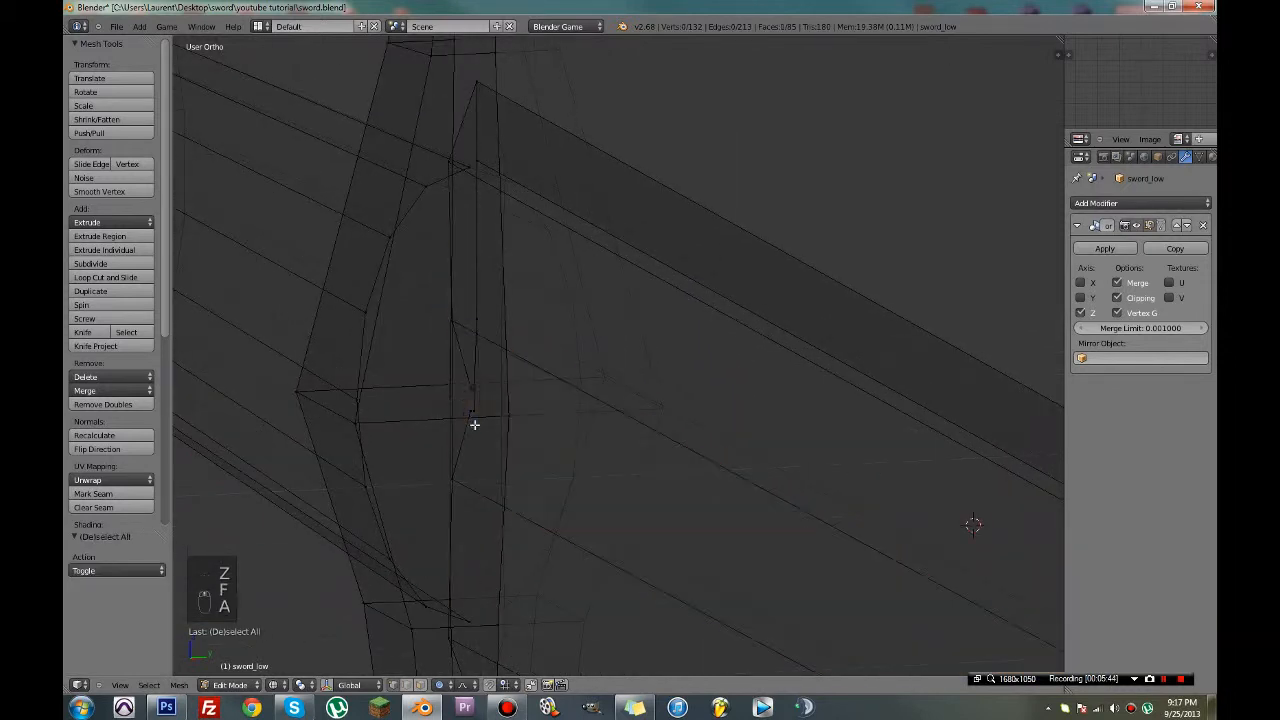
pyautogui.press('x')
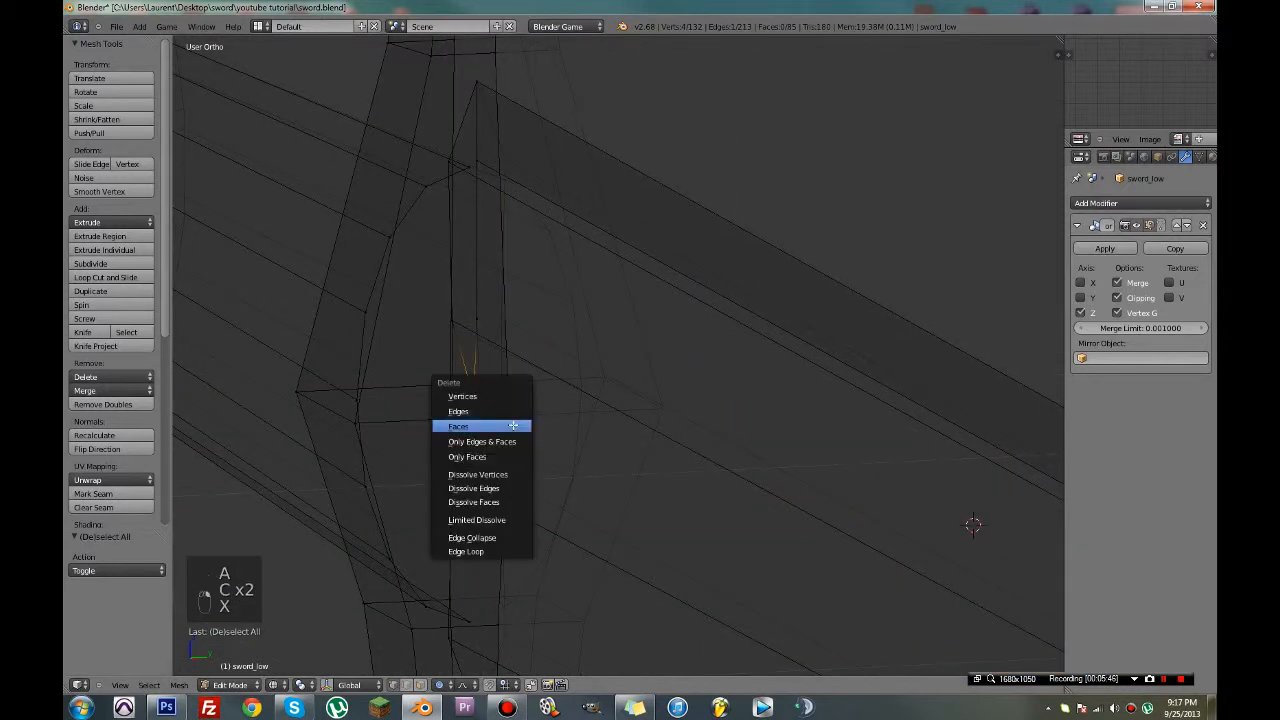
pyautogui.click(515, 423)
pyautogui.hotkey('ctrl', 's')
pyautogui.press('x')
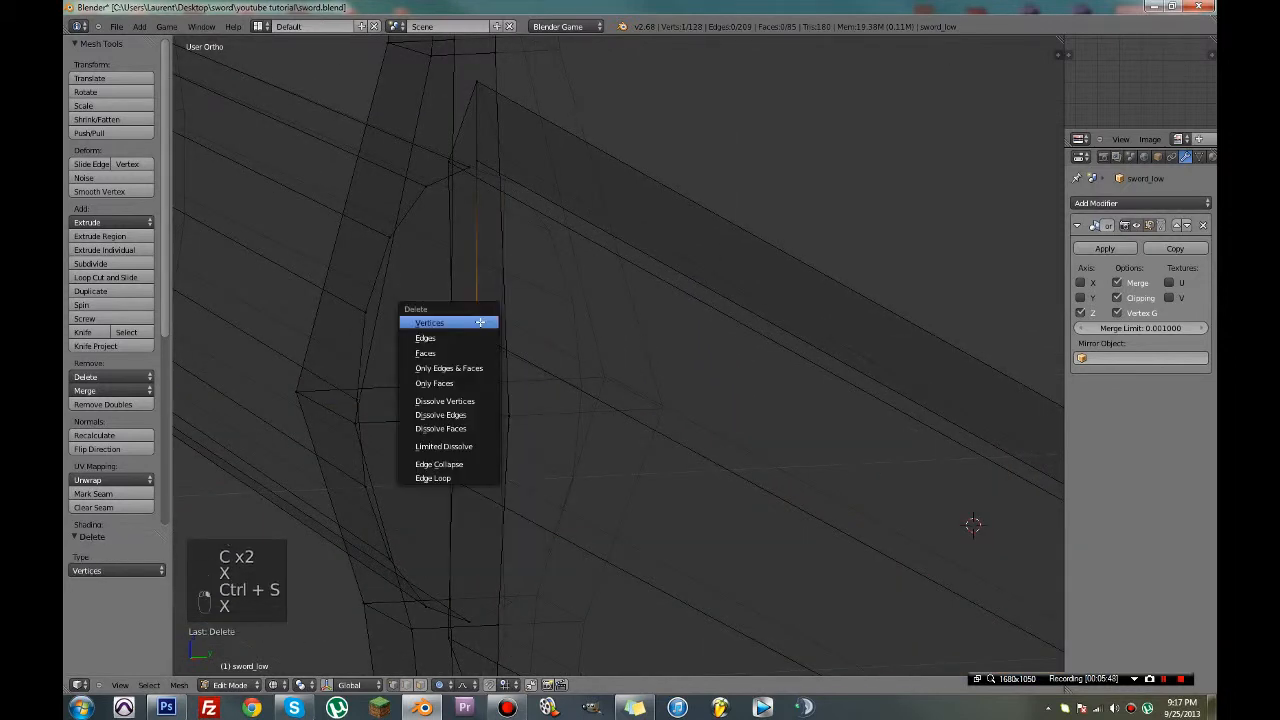
pyautogui.click(479, 323)
# Delete the hidden long inner face along the blade's upper edge and save the file
pyautogui.rightClick(474, 155)
pyautogui.scroll(-3, 714, 366)
pyautogui.scroll(4, 690, 420)
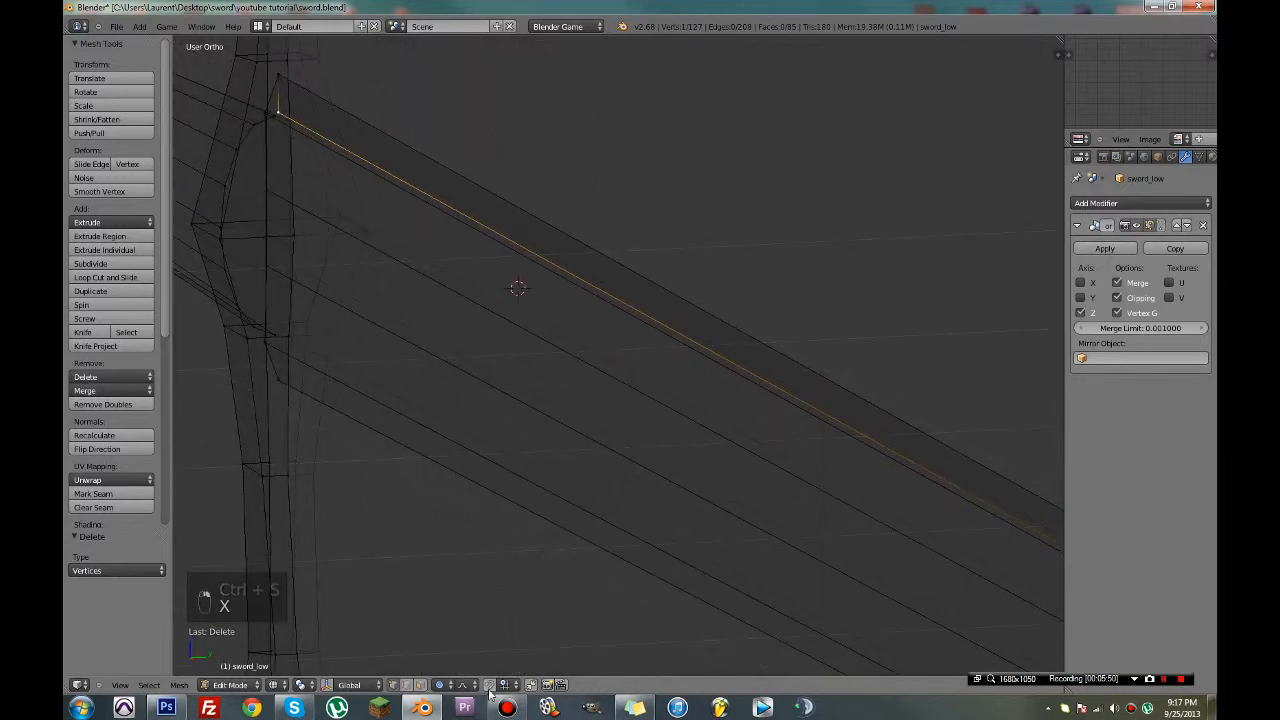
pyautogui.rightClick(892, 428)
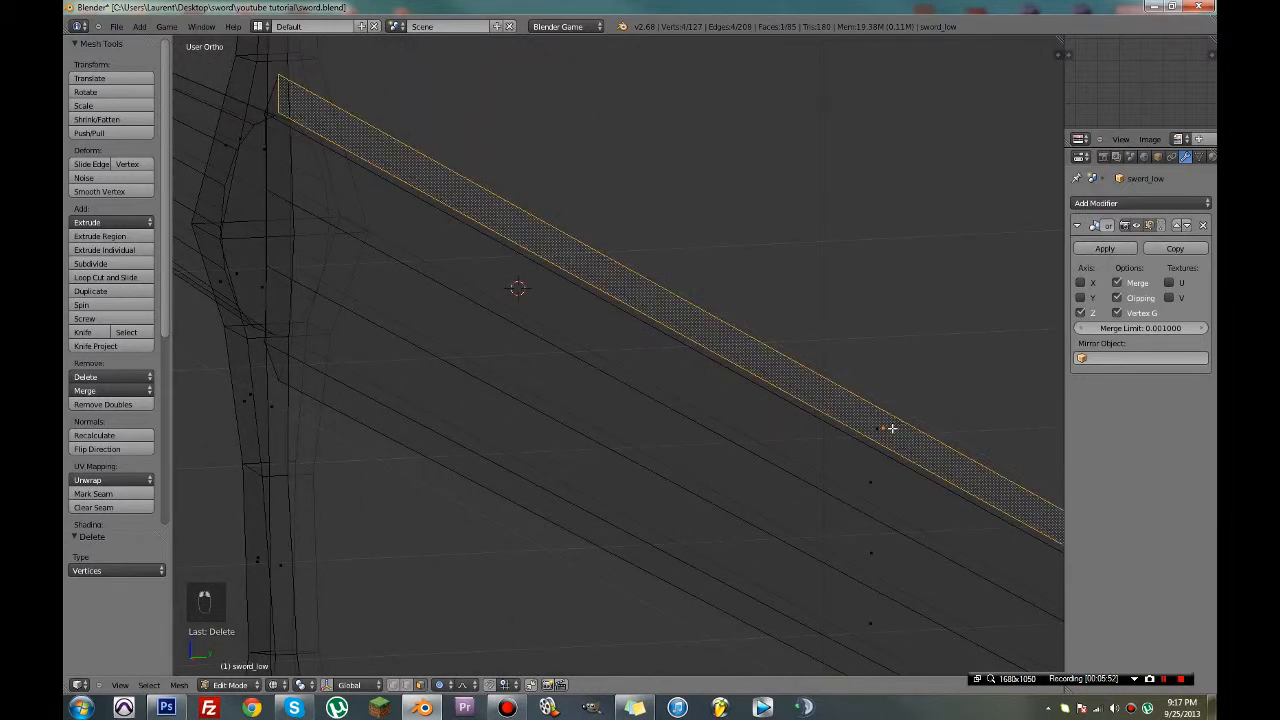
pyautogui.press('z')
pyautogui.press('x')
pyautogui.click(856, 450)
pyautogui.hotkey('ctrl', 's')
pyautogui.press('z')
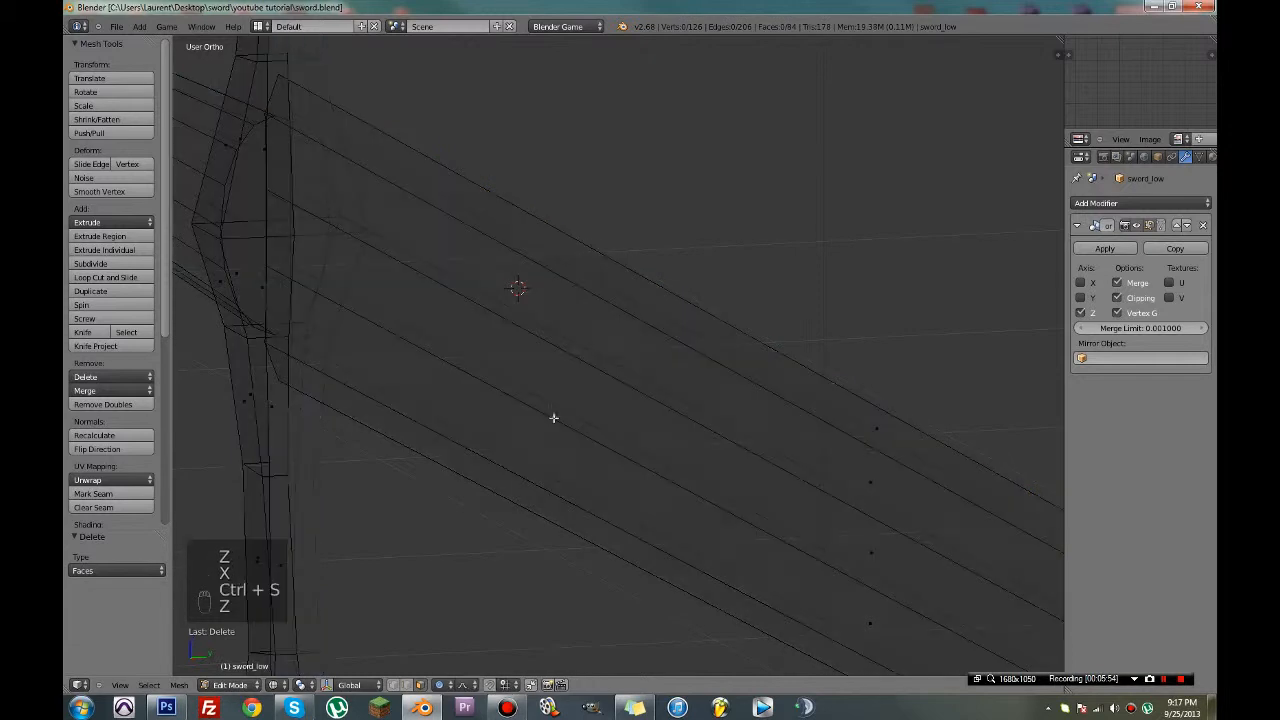
# Try deleting the guard's edge beside the blade, first with the Faces option and then with Edges
pyautogui.moveTo(551, 417); pyautogui.dragTo(514, 449, button='middle')
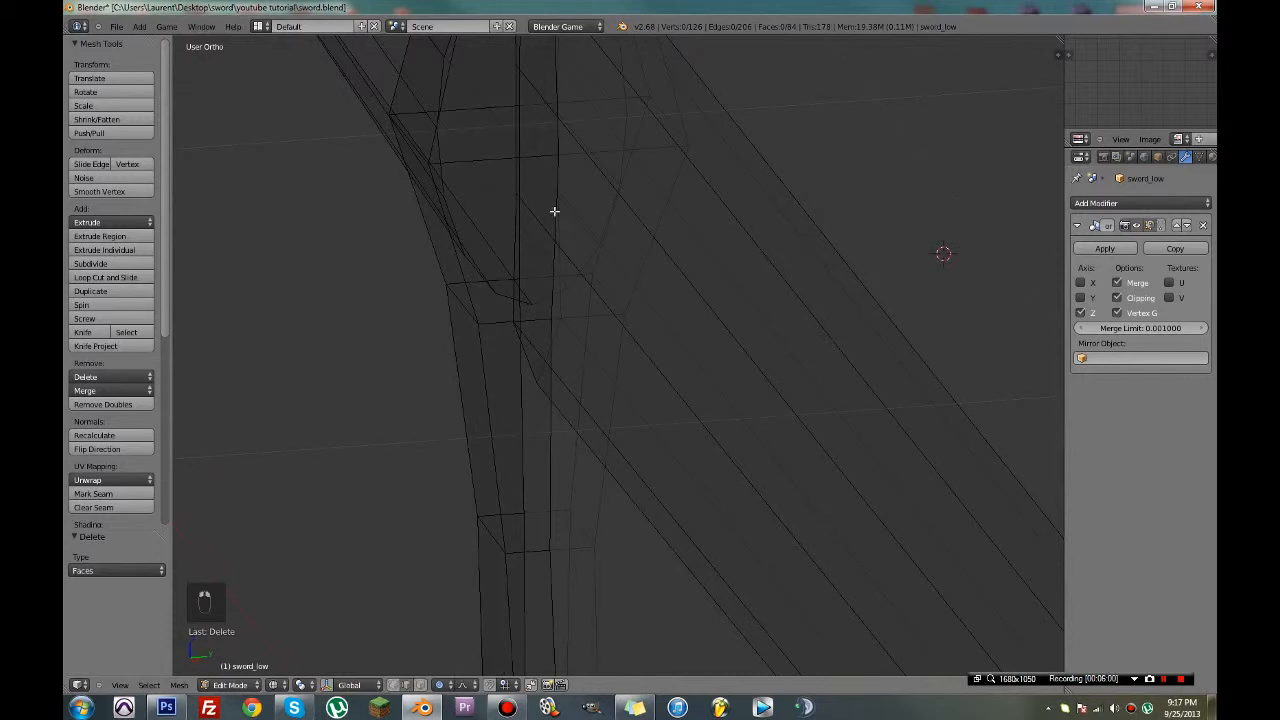
pyautogui.moveTo(557, 224); pyautogui.dragTo(683, 374, button='middle')
pyautogui.press('z')
pyautogui.press('z')
pyautogui.press('x')
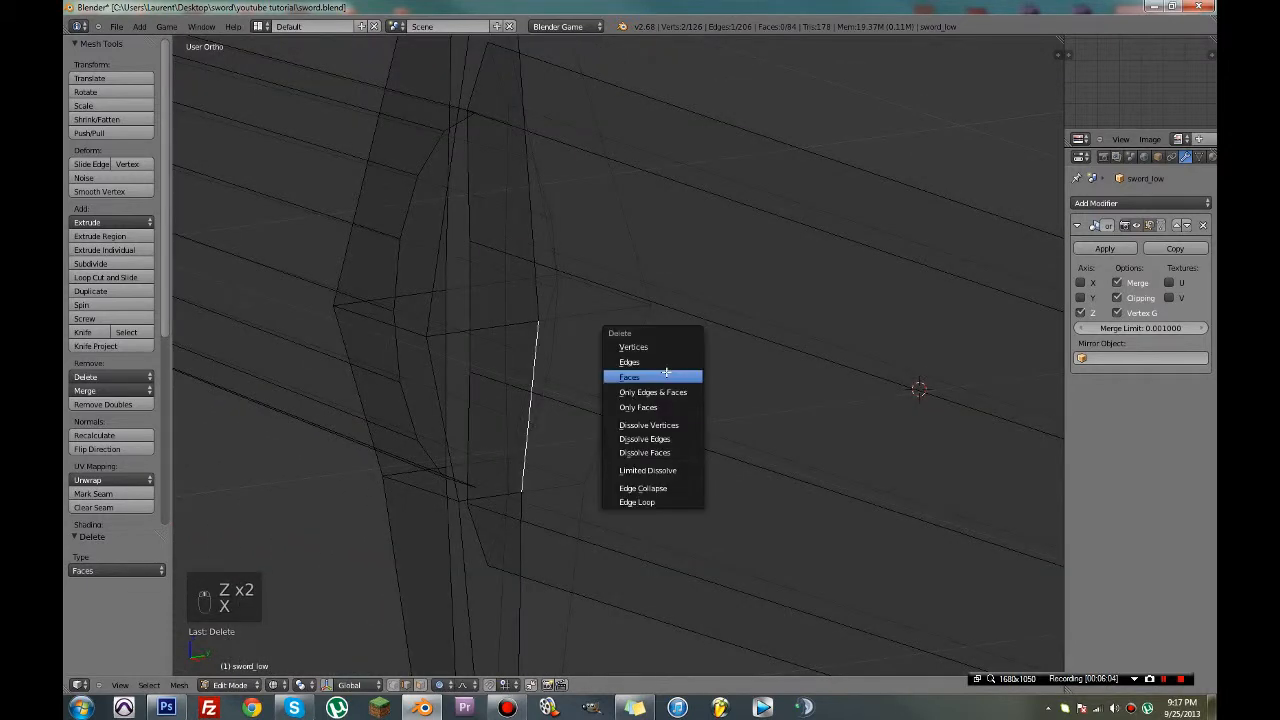
pyautogui.click(665, 372)
pyautogui.hotkey('ctrl', 'z')
pyautogui.press('x')
pyautogui.click(640, 349)
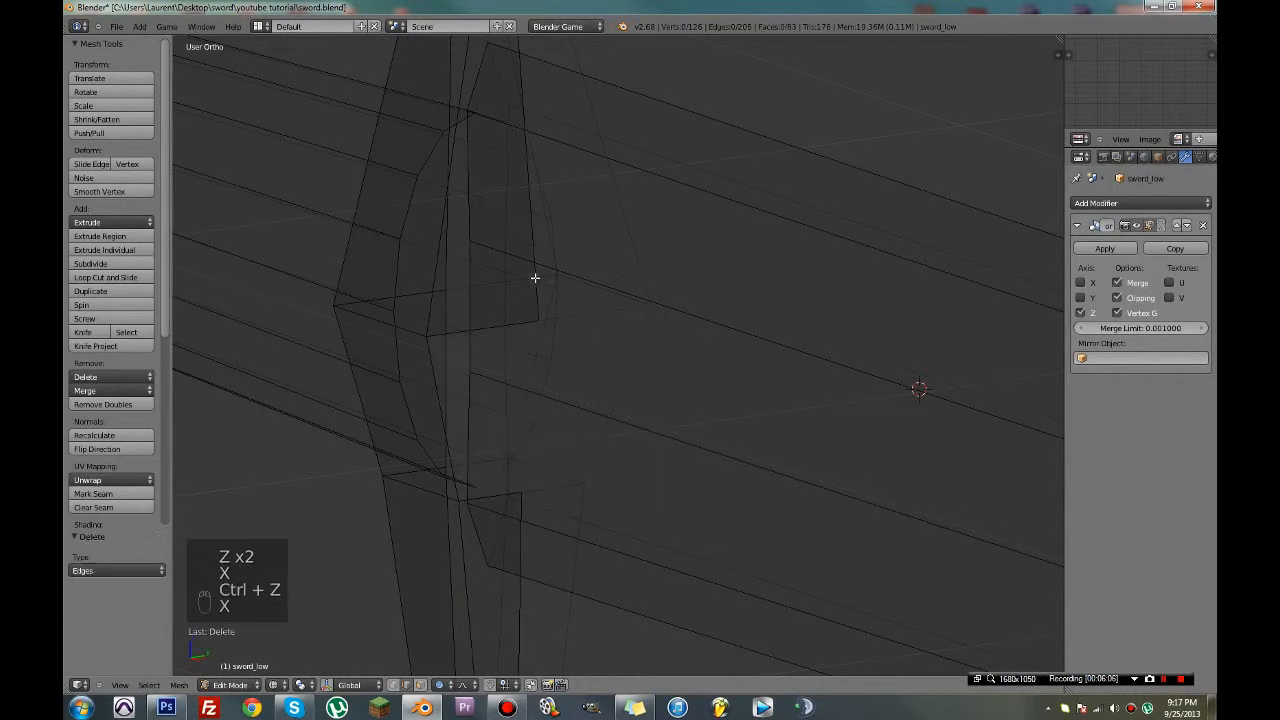
# Undo the edge deletions on the guard
pyautogui.keyDown('alt'); pyautogui.rightClick(534, 280); pyautogui.keyUp('alt')
pyautogui.scroll(-3, 533, 289)
pyautogui.press('z')
pyautogui.hotkey('ctrl', 'z')
pyautogui.hotkey('ctrl', 'z')
pyautogui.hotkey('ctrl', 'z')
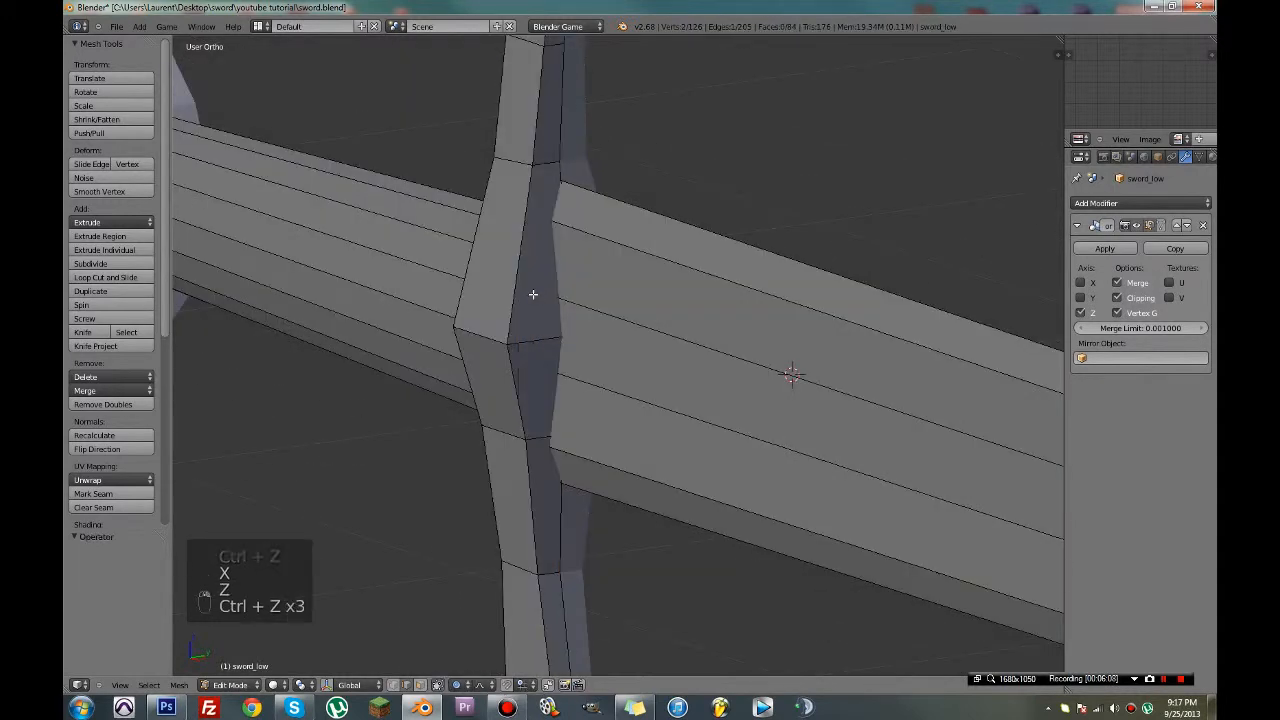
# Save the file and select the whole sword mesh in Edit Mode to check the modelled half side-on
pyautogui.hotkey('ctrl', 's')
pyautogui.press('Tab')
pyautogui.moveTo(628, 349); pyautogui.dragTo(593, 357, button='middle')
pyautogui.press('Tab')
pyautogui.press('a')
pyautogui.press('a')
pyautogui.press('a')
pyautogui.press('a')
pyautogui.press('a')
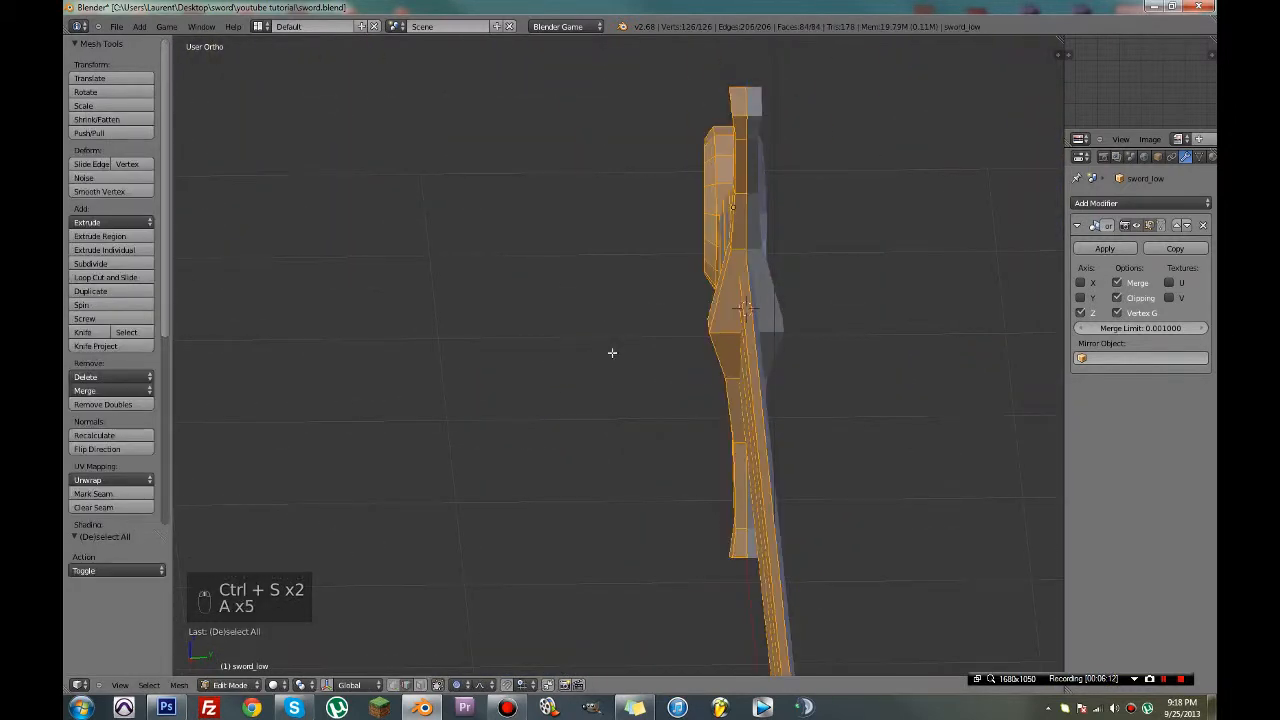
# Switch the sword to Object Mode, inspect the cleaned model from several angles, and save the file
pyautogui.hotkey('ctrl', 's')
pyautogui.scroll(-2, 676, 349)
pyautogui.hotkey('ctrl', 's')
pyautogui.moveTo(676, 349); pyautogui.dragTo(887, 375, button='middle')
pyautogui.click(746, 354)
pyautogui.press('Tab')
pyautogui.scroll(2, 887, 375)
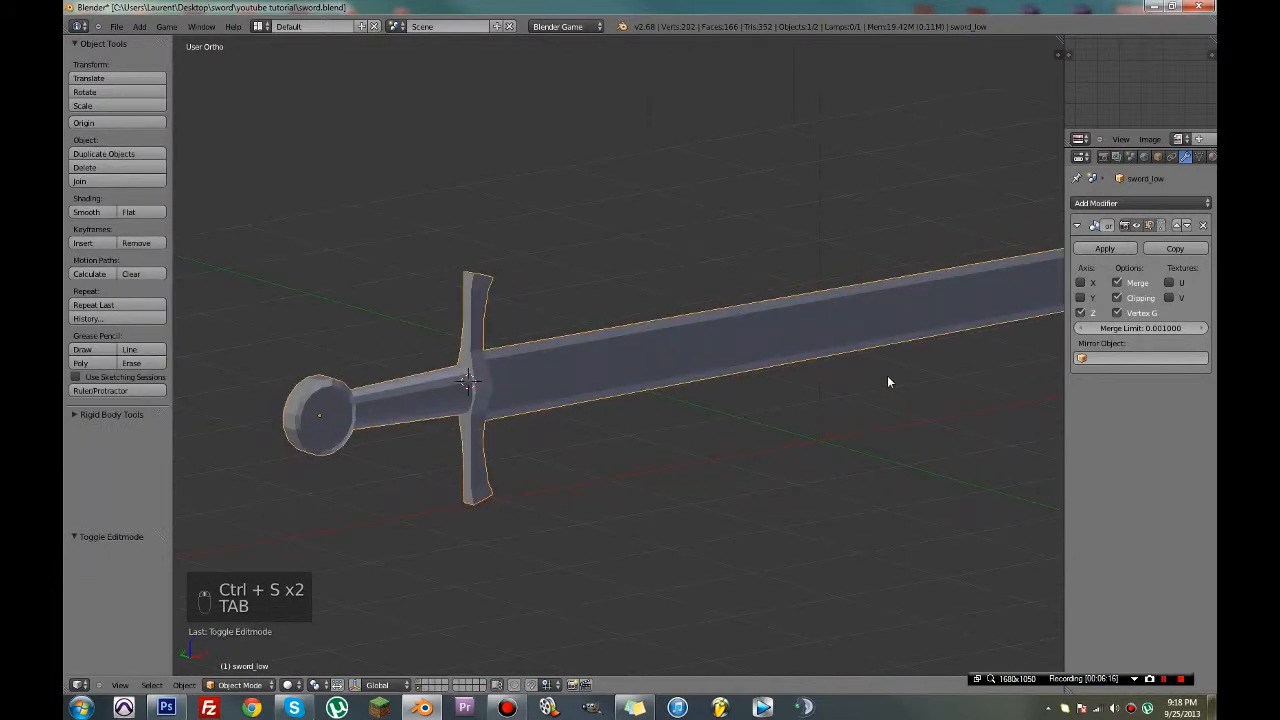
pyautogui.hotkey('ctrl', 's')
pyautogui.scroll(-2, 887, 375)
pyautogui.scroll(3, 850, 380)
pyautogui.hotkey('ctrl', 's')
pyautogui.click(826, 384)
pyautogui.scroll(-3, 783, 391)
pyautogui.moveTo(783, 391); pyautogui.dragTo(720, 403, button='middle')
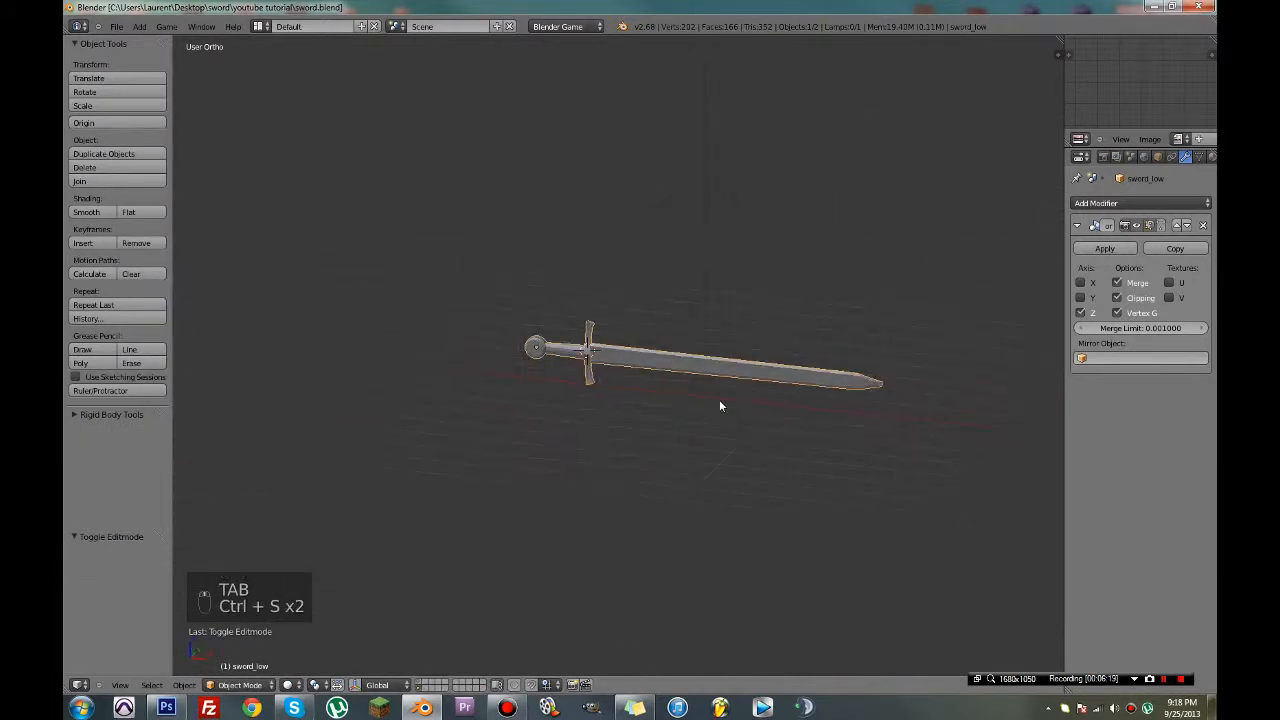
# Enlarge the image editor area in both height and width beside the 3D view
pyautogui.moveTo(1093, 134); pyautogui.dragTo(1090, 385)
pyautogui.moveTo(1064, 326); pyautogui.dragTo(752, 327)
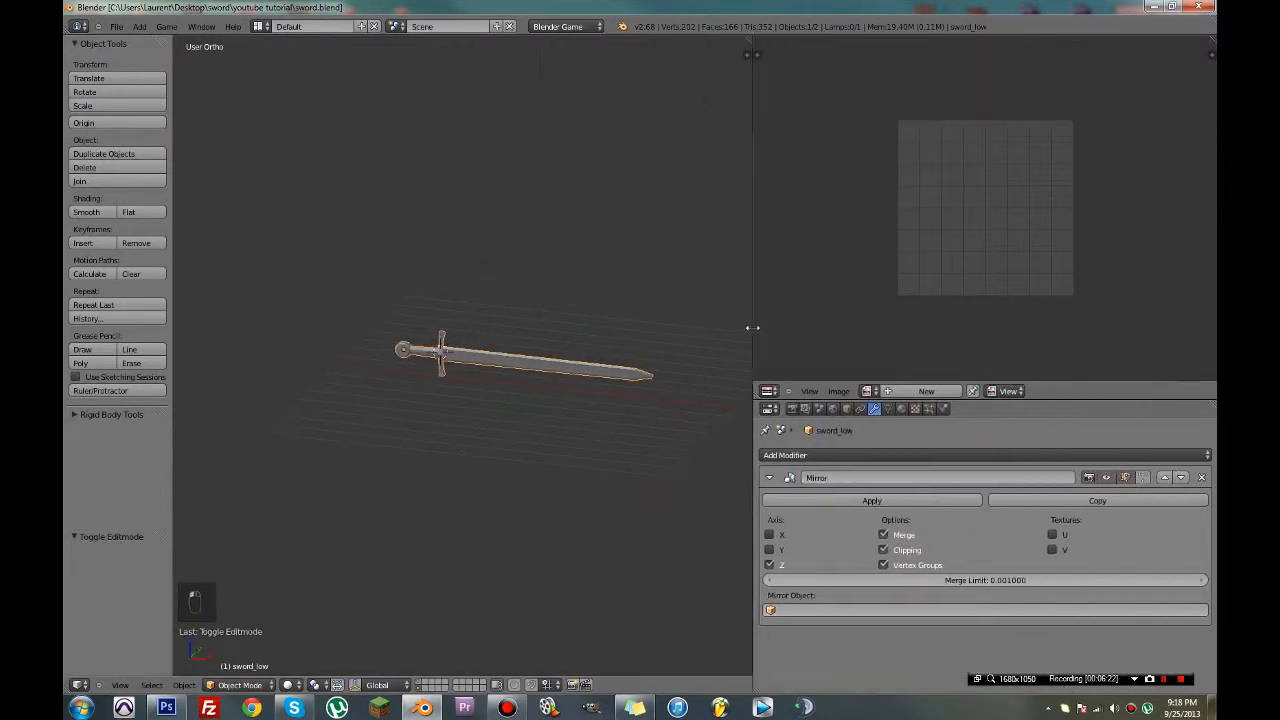
pyautogui.scroll(4, 509, 359)
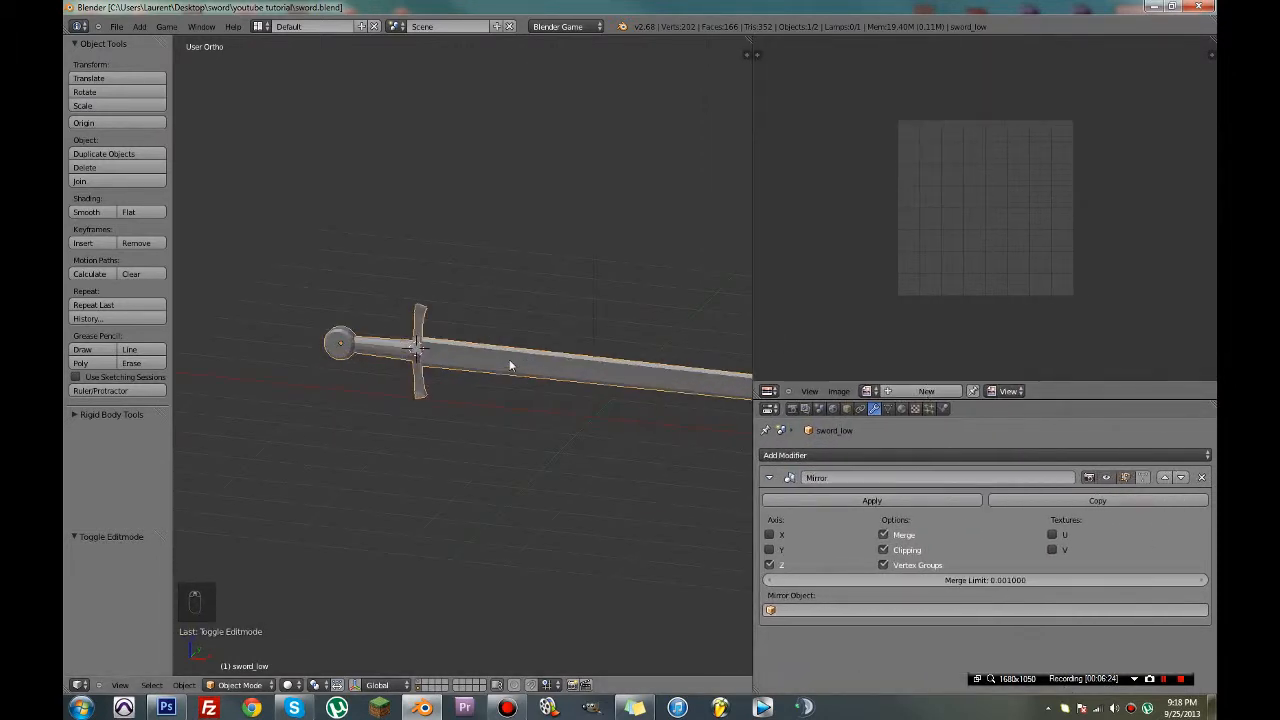
# Create a 1024 × 1024 image named uv_grid with the generated type UV Grid, and save the file
pyautogui.click(938, 393)
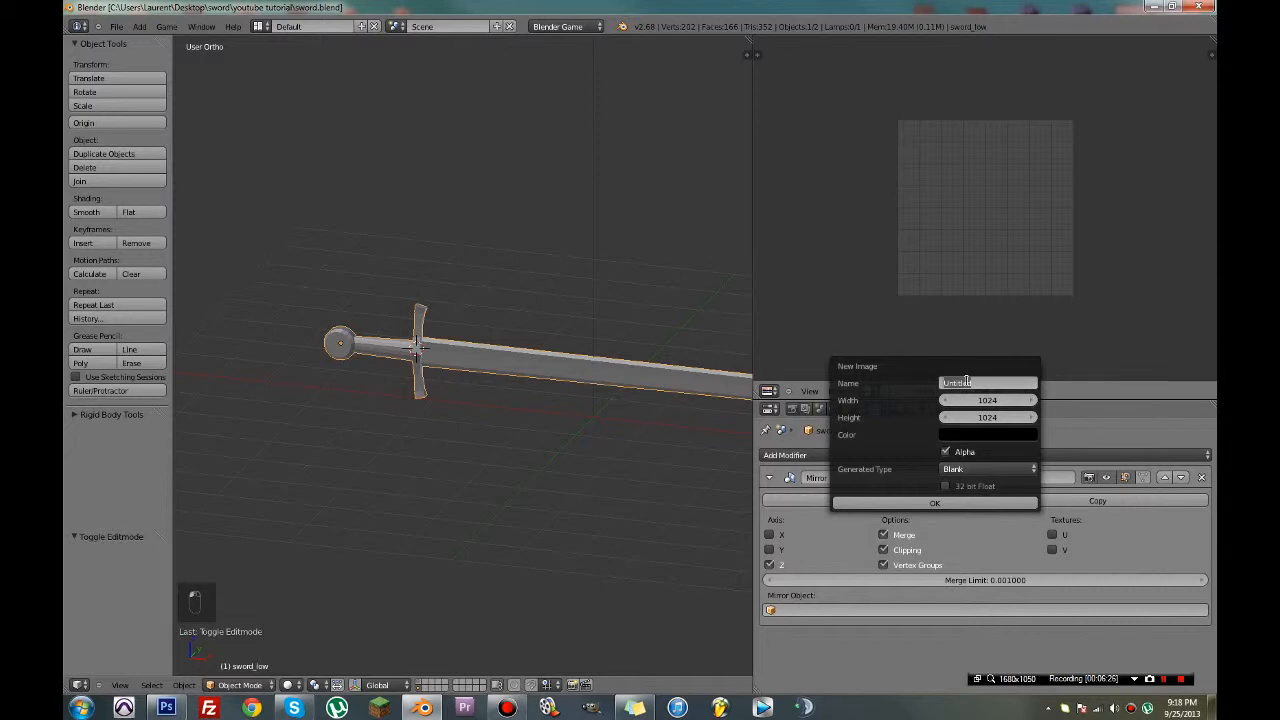
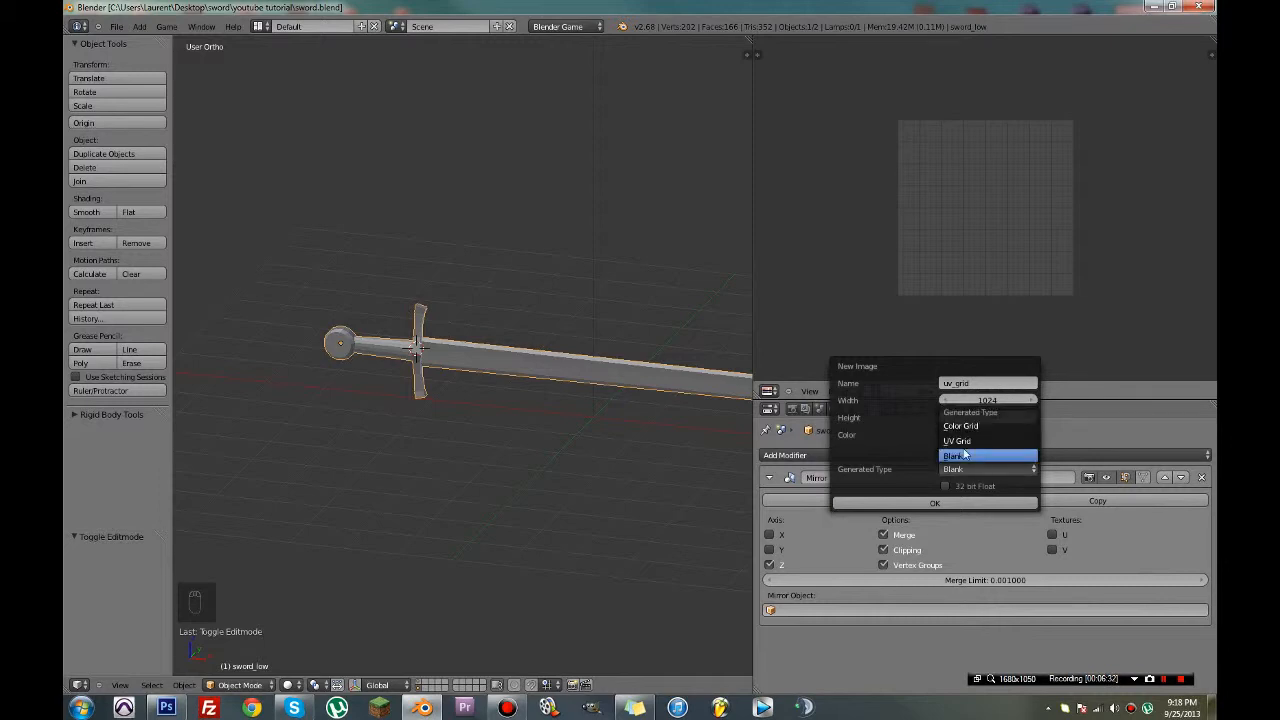
pyautogui.click(966, 443)
pyautogui.click(934, 503)
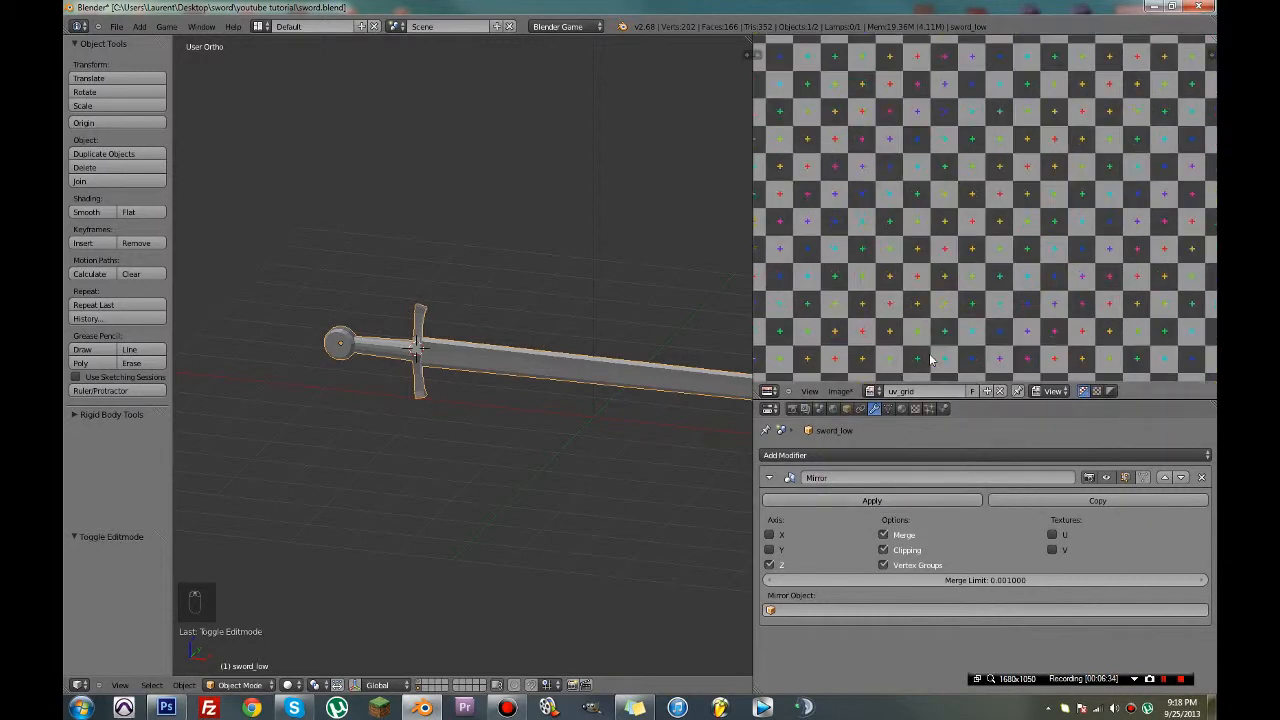
pyautogui.hotkey('ctrl', 's')
pyautogui.scroll(4, 927, 351)
pyautogui.scroll(-5, 942, 200)
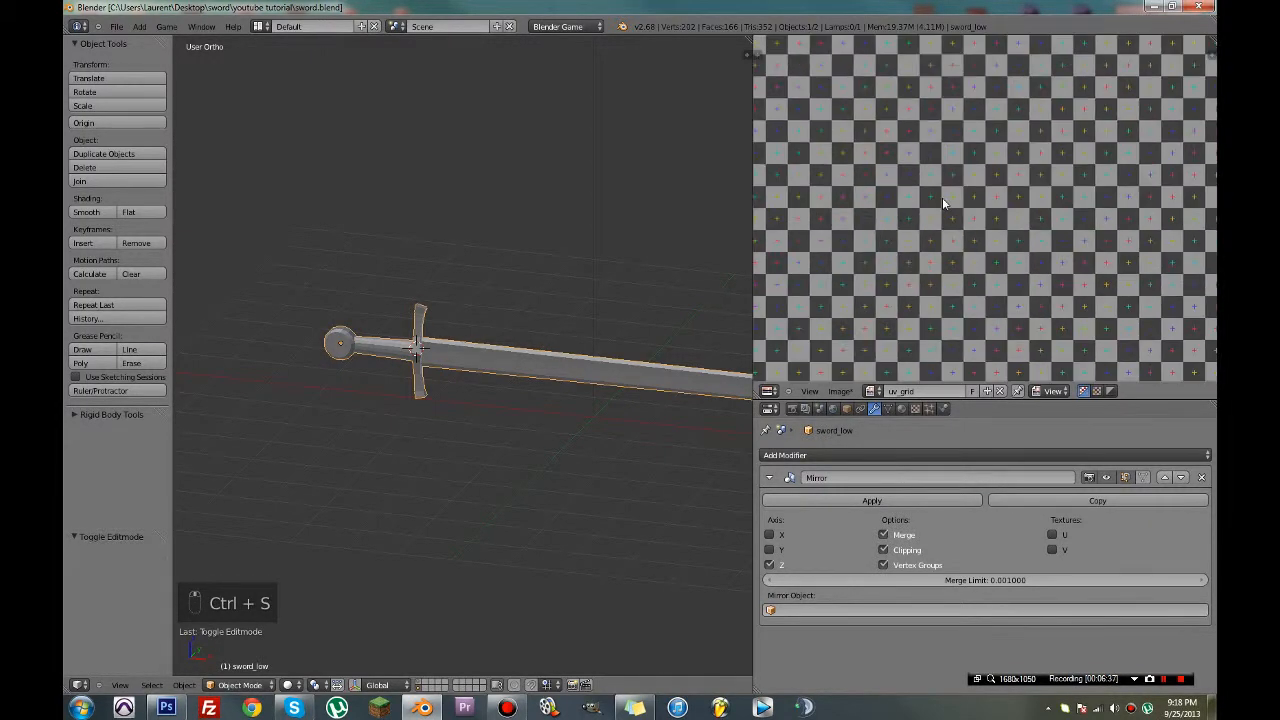
# Enter Edit Mode on the low-poly sword and enable Textured Solid display for the 3D view
pyautogui.scroll(4, 503, 317)
pyautogui.press('Tab')
pyautogui.scroll(3, 405, 388)
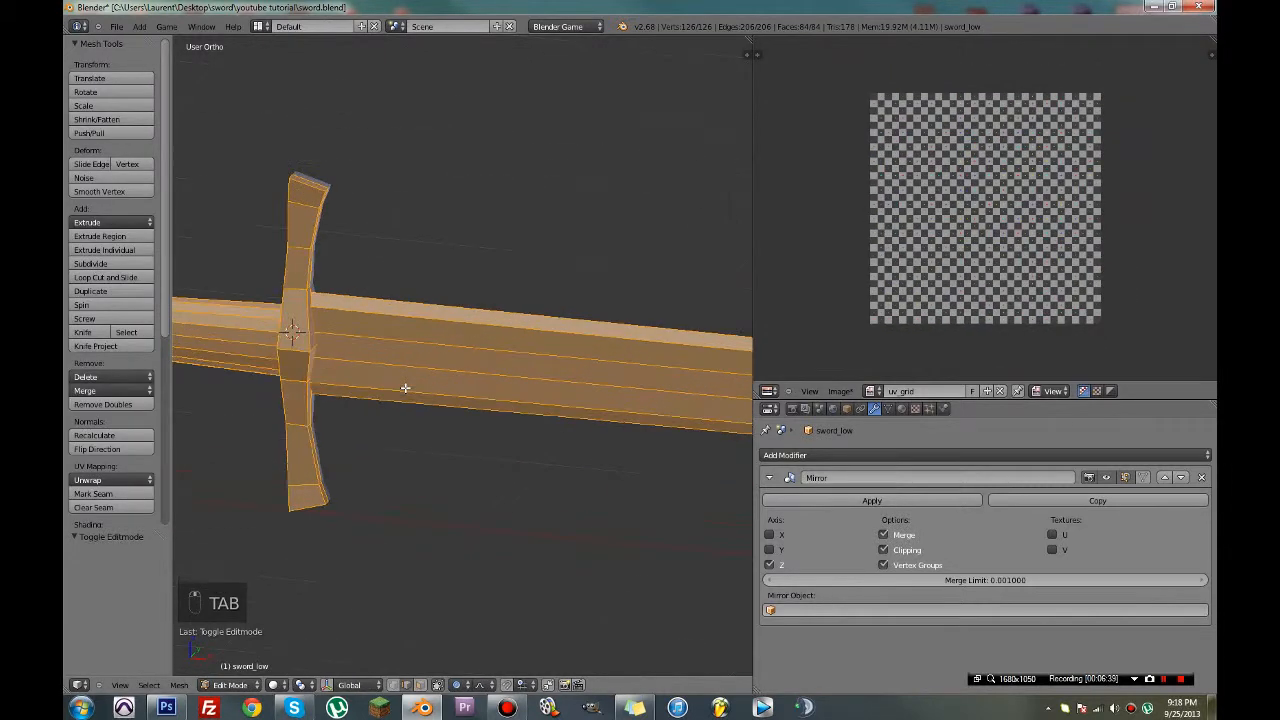
pyautogui.press('n')
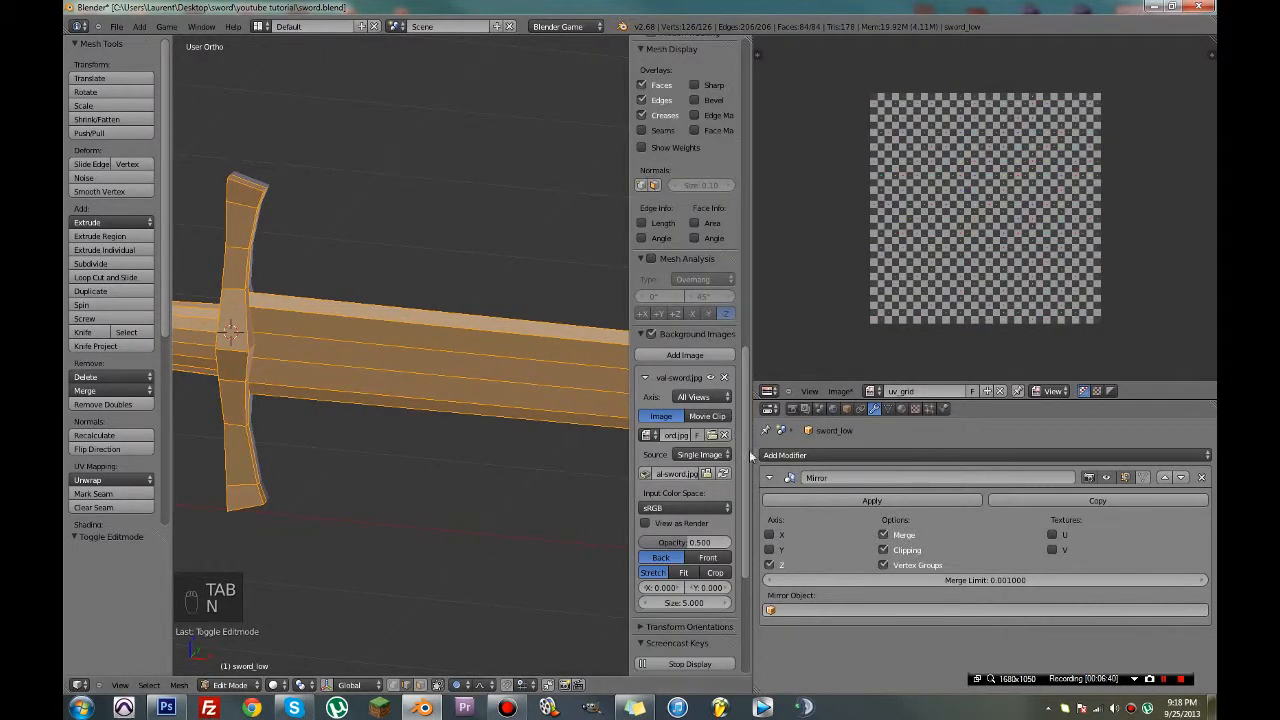
pyautogui.scroll(3, 680, 350)
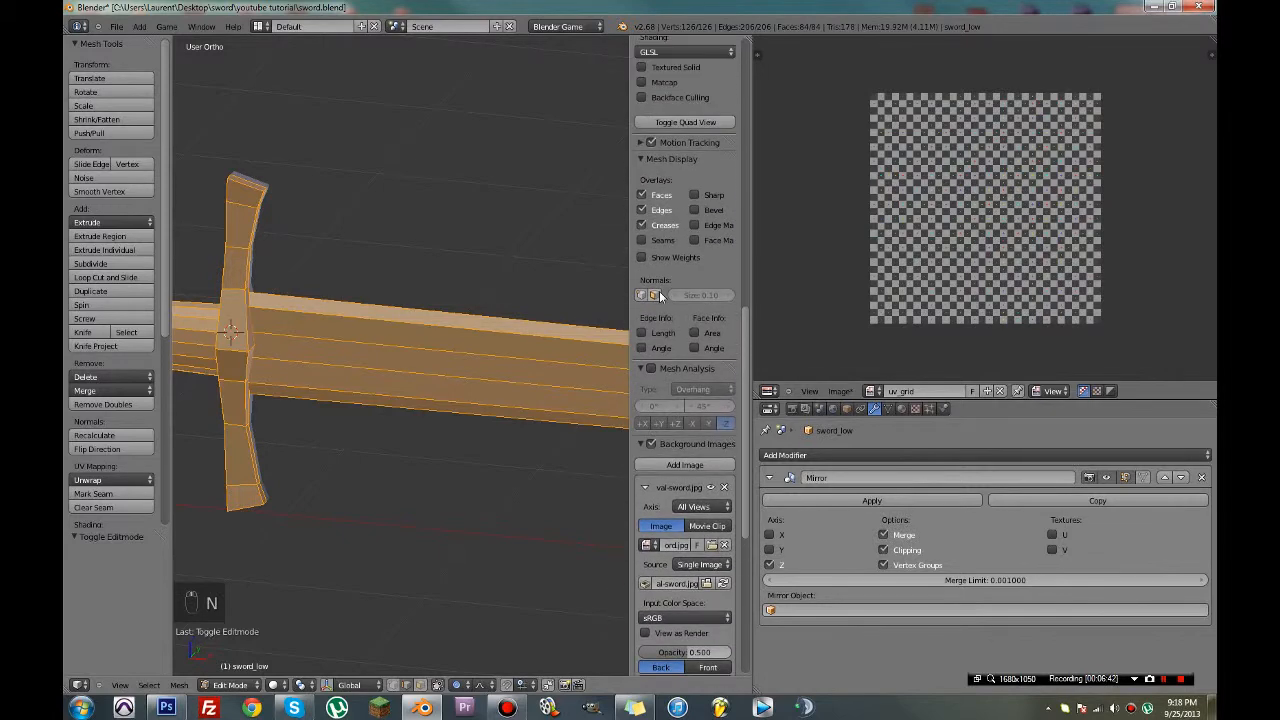
pyautogui.scroll(5, 660, 296)
pyautogui.click(641, 287)
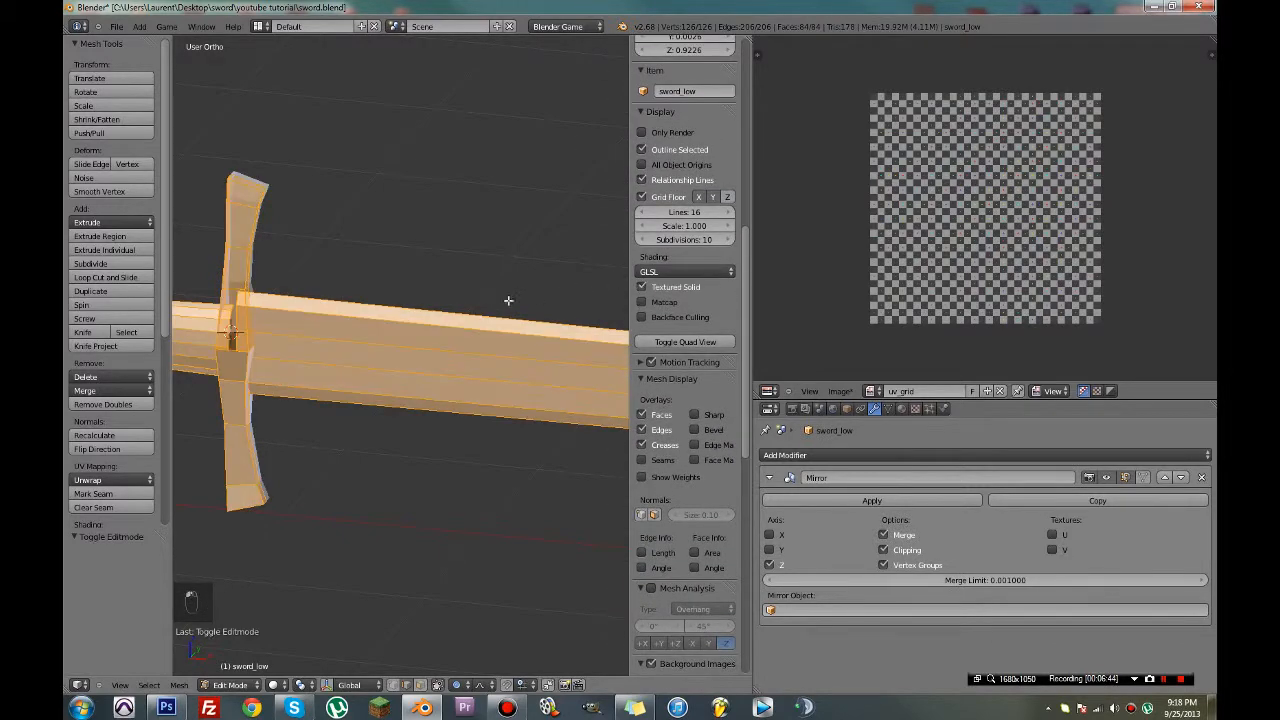
pyautogui.press('n')
# Recalculate the normals of the whole low-poly sword mesh, save the file, and return to Object Mode
pyautogui.scroll(5, 361, 362)
pyautogui.scroll(-3, 643, 389)
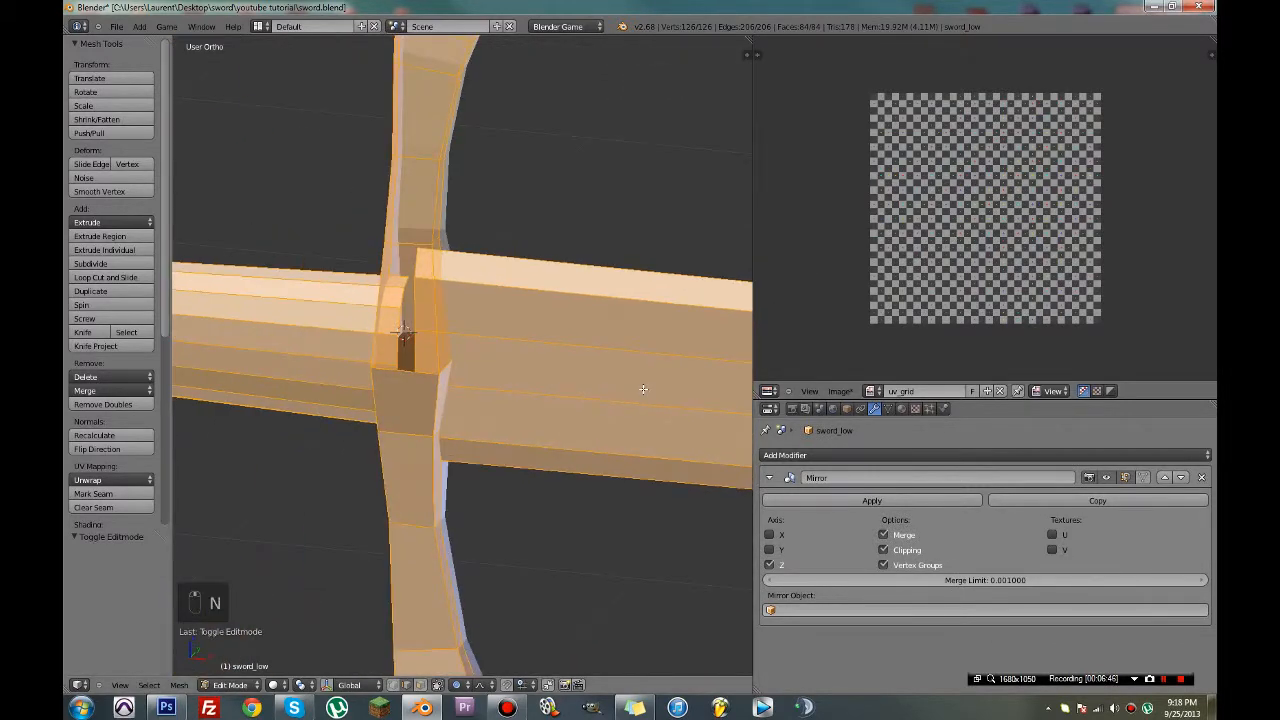
pyautogui.click(110, 433)
pyautogui.hotkey('ctrl', 's')
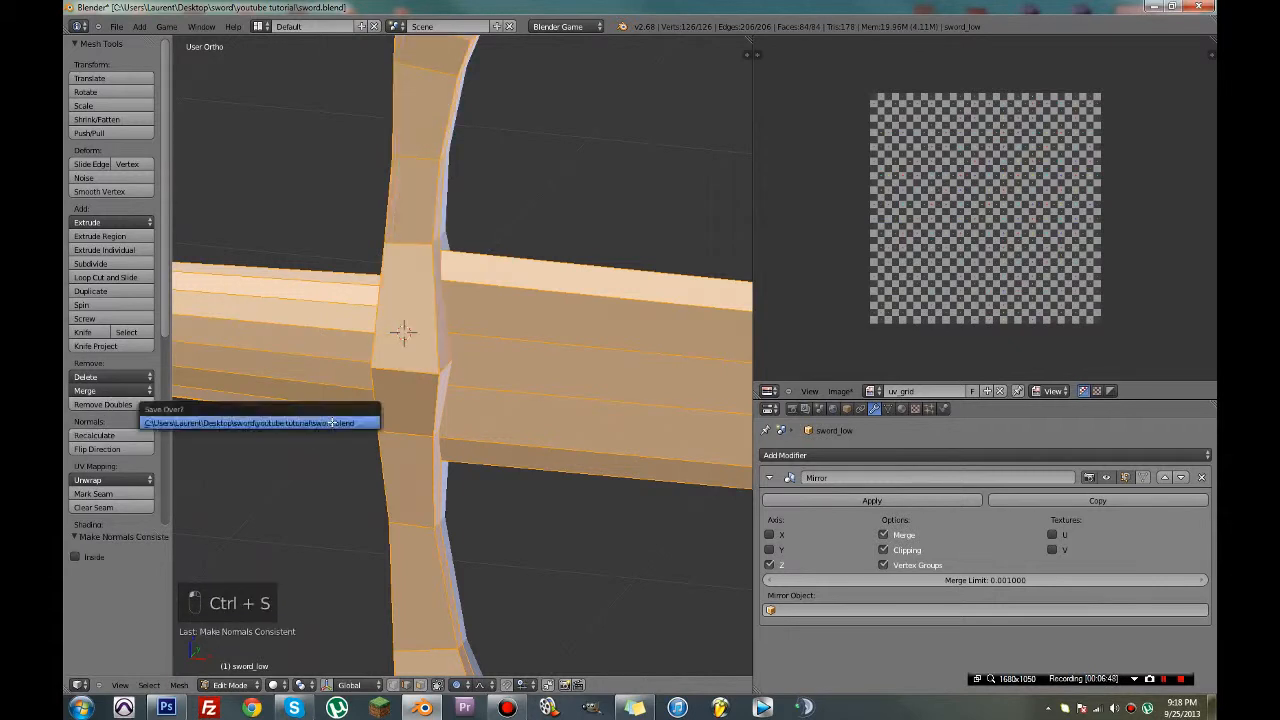
pyautogui.scroll(-4, 394, 420)
pyautogui.scroll(-5, 527, 420)
pyautogui.keyDown('shift'); pyautogui.moveTo(514, 409); pyautogui.dragTo(306, 406, button='middle'); pyautogui.keyUp('shift')
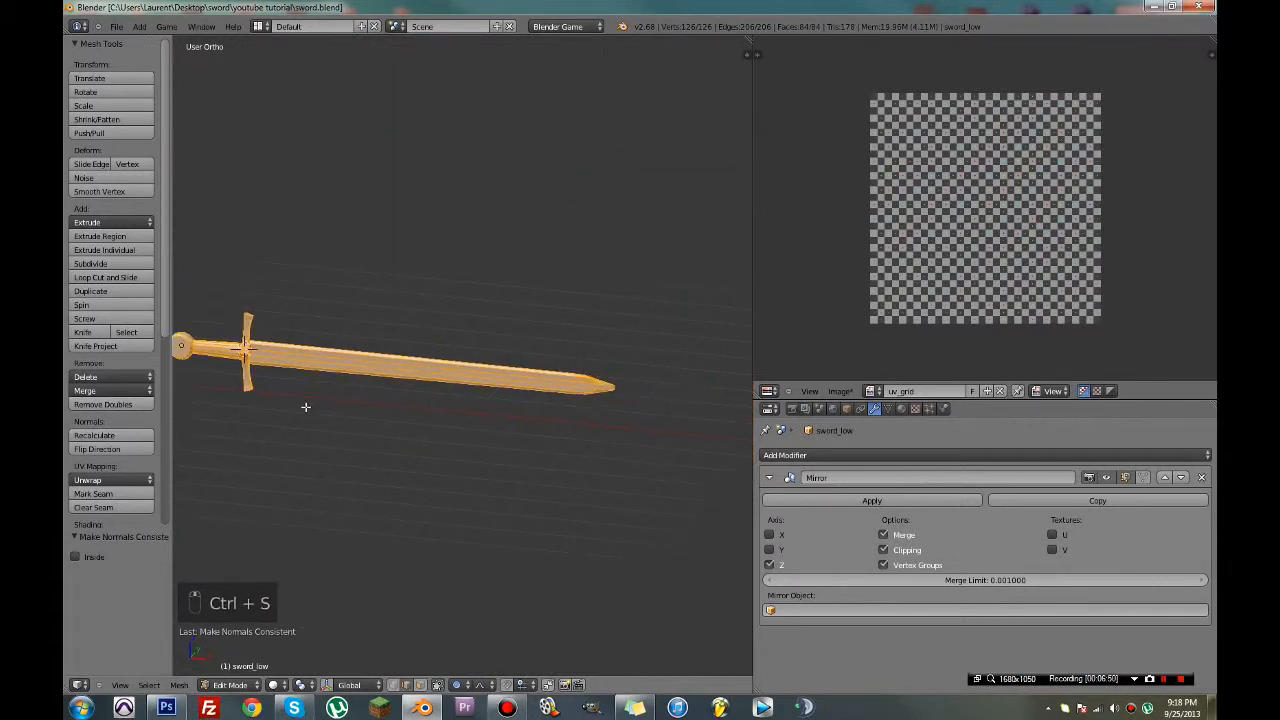
pyautogui.keyDown('shift'); pyautogui.moveTo(406, 406); pyautogui.dragTo(493, 416, button='middle'); pyautogui.keyUp('shift')
pyautogui.scroll(3, 493, 416)
pyautogui.press('Tab')
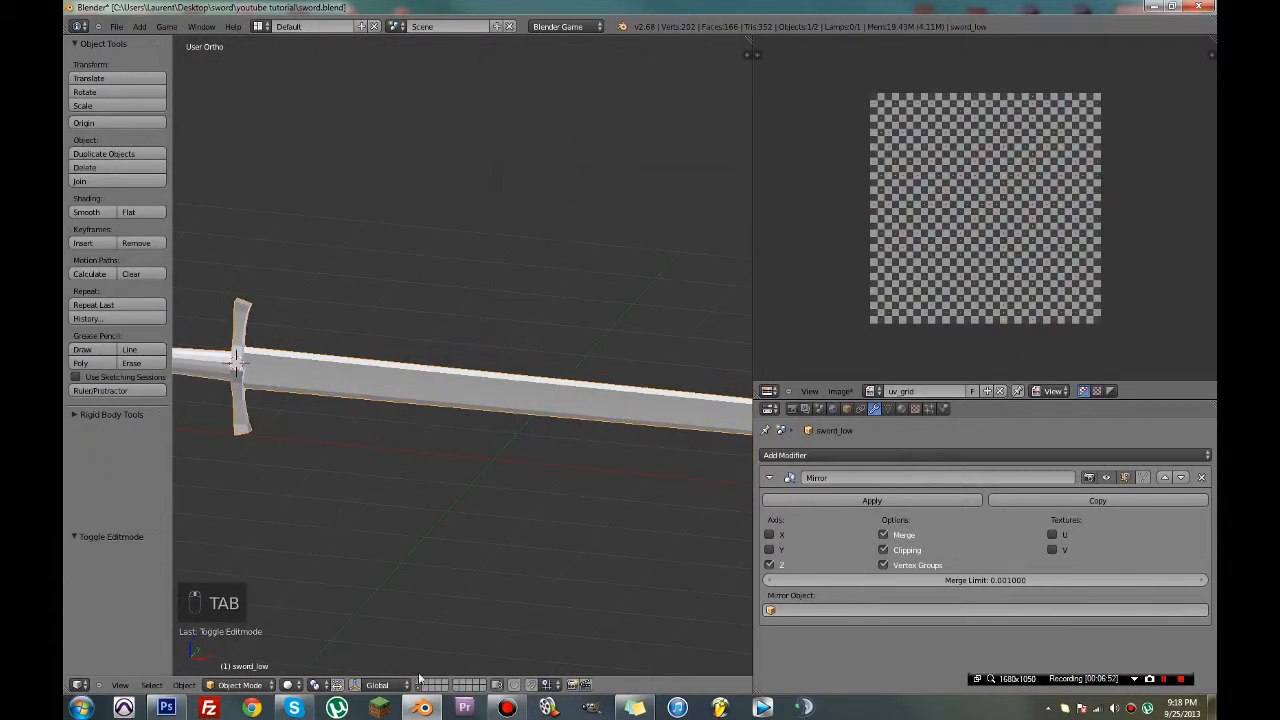
# Show the high-poly sword's layer and check its whole mesh selected in Edit Mode
pyautogui.click(420, 683)
pyautogui.rightClick(391, 396)
pyautogui.press('Tab')
pyautogui.press('a')
pyautogui.press('a')
pyautogui.press('a')
pyautogui.press('a')
pyautogui.press('a')
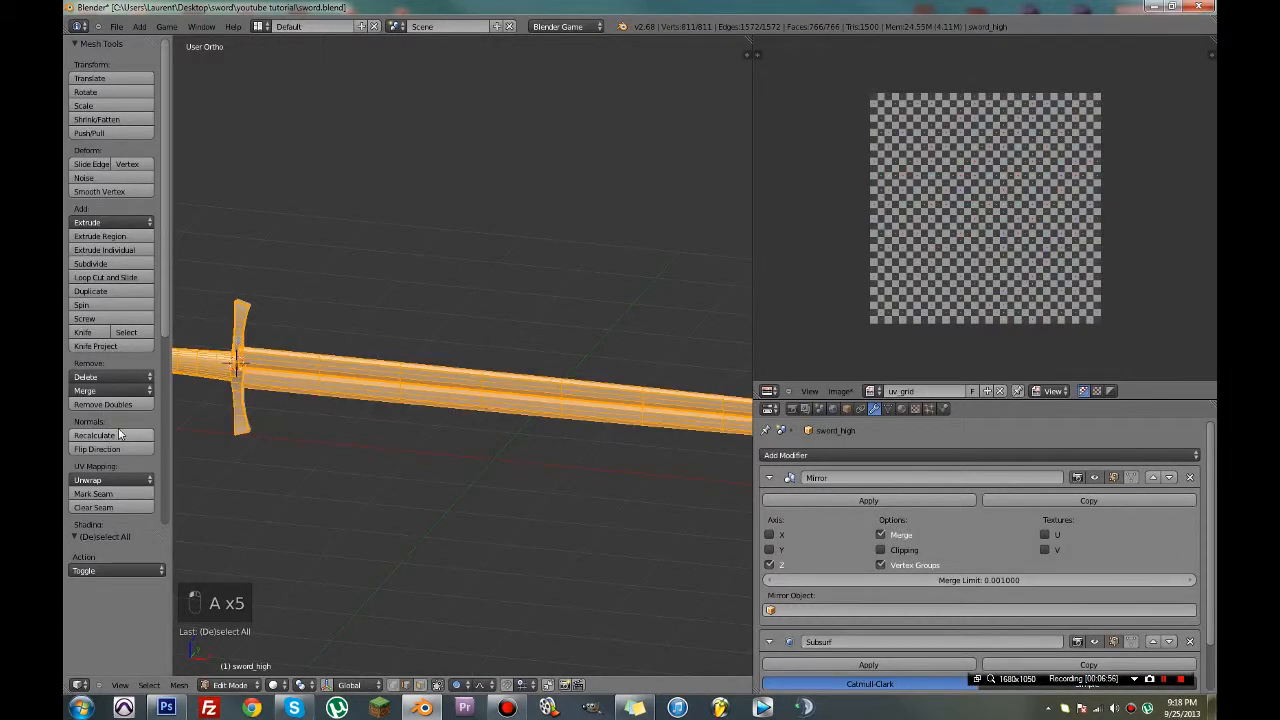
pyautogui.press('Tab')
# Switch back to the low-poly sword's layer, select the sword, and apply smooth shading to it
pyautogui.click(424, 684)
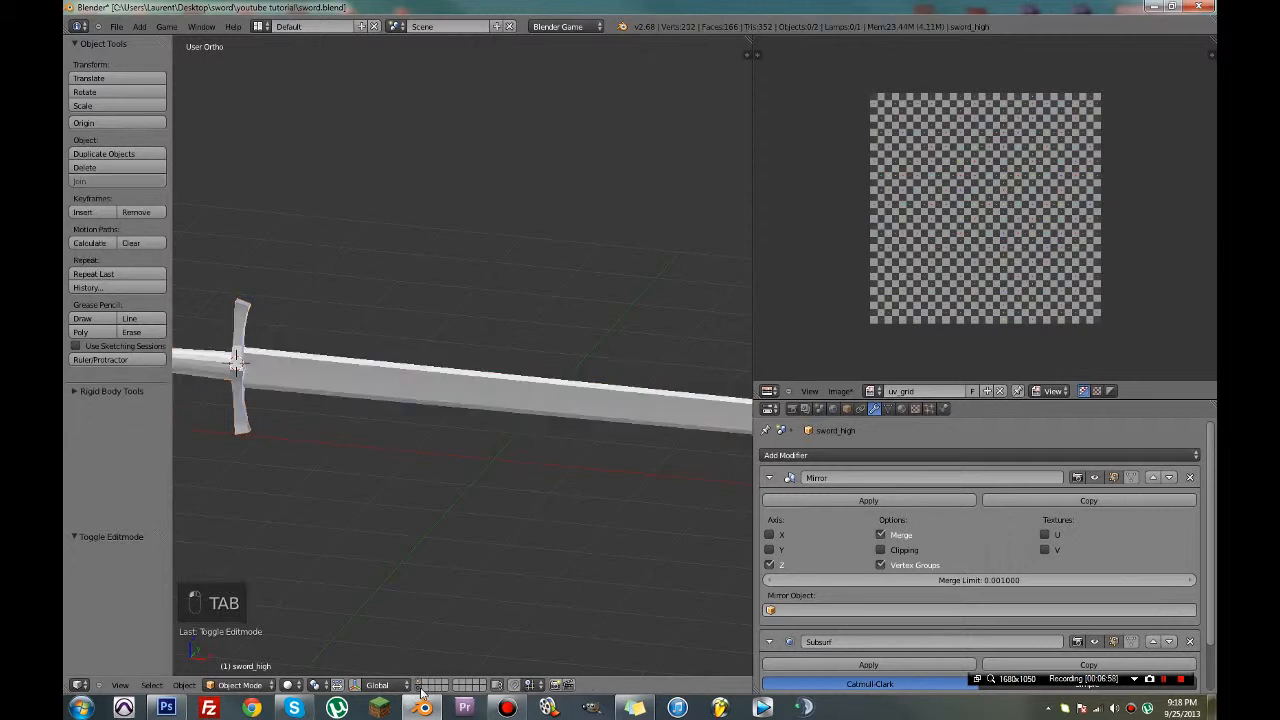
pyautogui.rightClick(299, 384)
pyautogui.press('Tab')
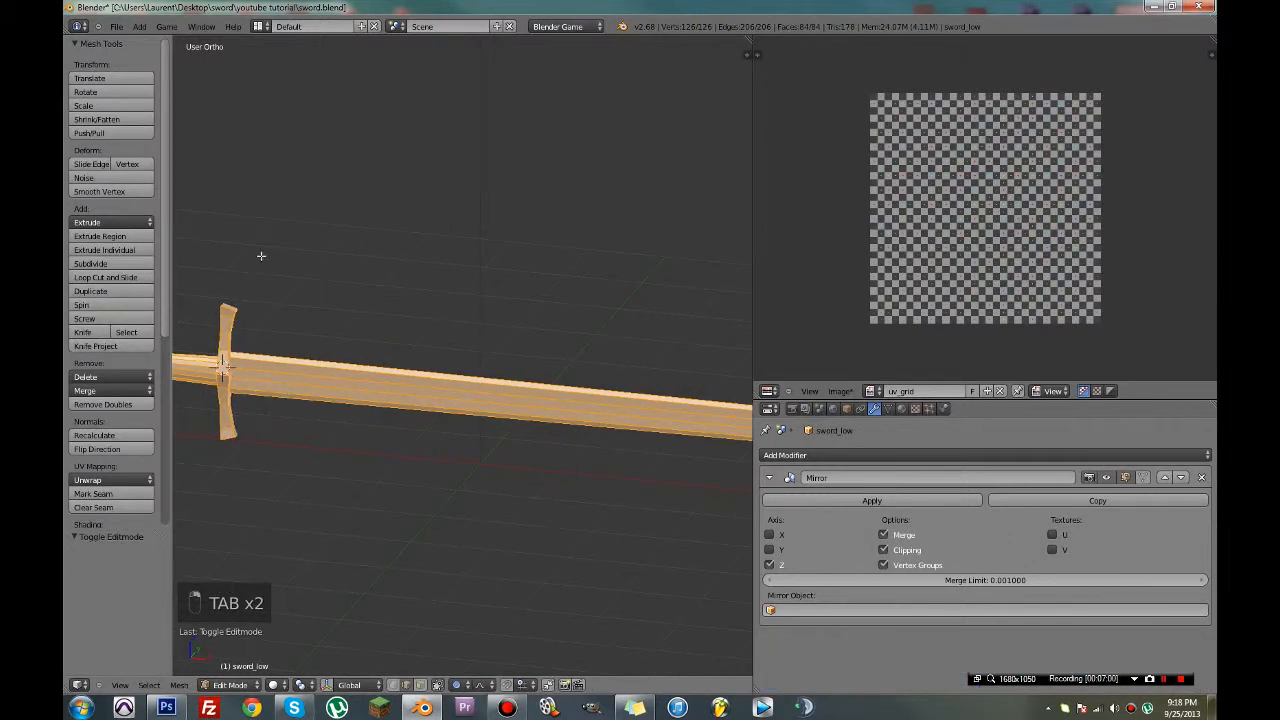
pyautogui.press('Tab')
pyautogui.click(106, 212)
pyautogui.scroll(-2, 396, 386)
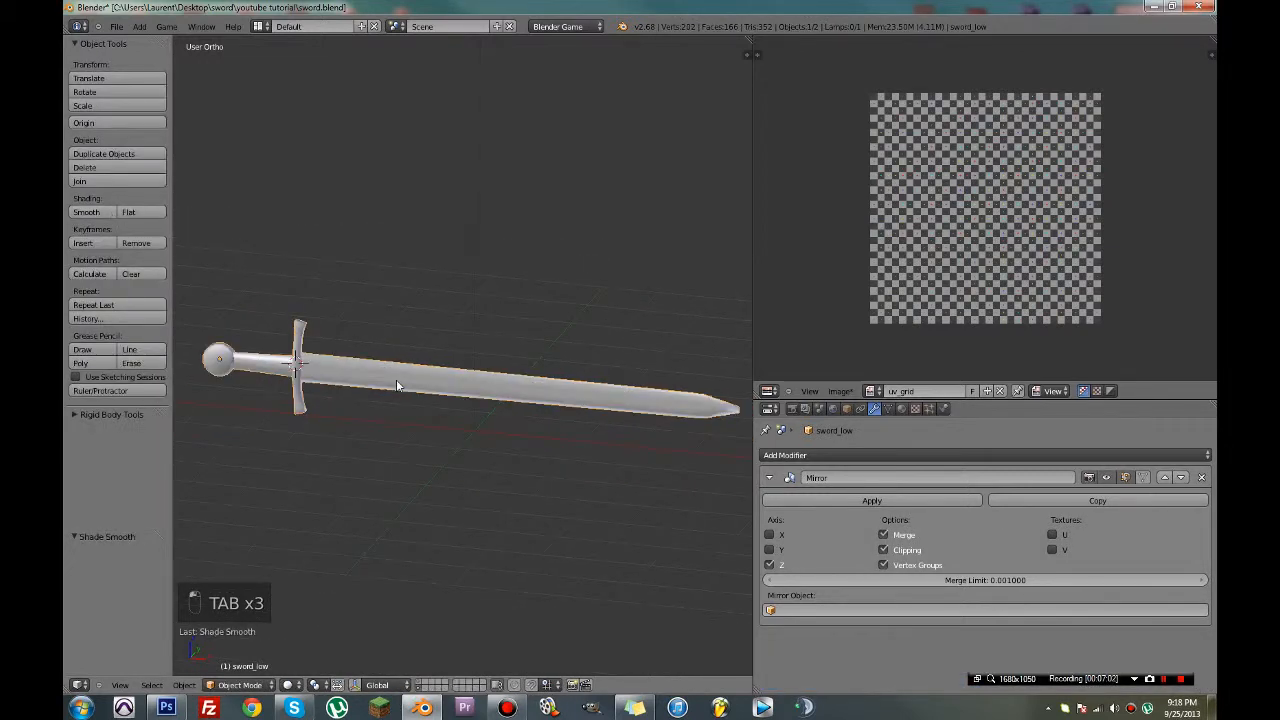
# Display the low-poly mesh as wireframe in Edit Mode and select the blade's upper outer edges near the tip
pyautogui.press('Tab')
pyautogui.scroll(4, 280, 400)
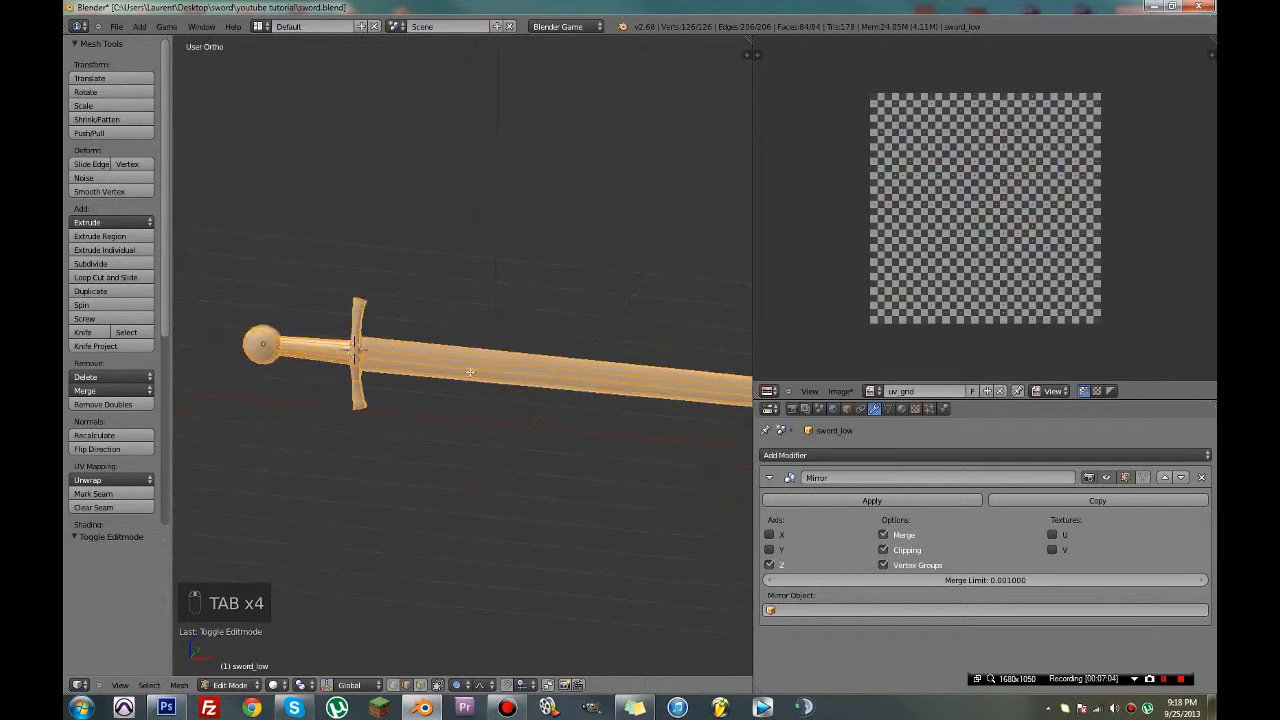
pyautogui.press('z')
pyautogui.rightClick(441, 315)
pyautogui.keyDown('shift'); pyautogui.moveTo(555, 379); pyautogui.dragTo(254, 349, button='middle'); pyautogui.keyUp('shift')
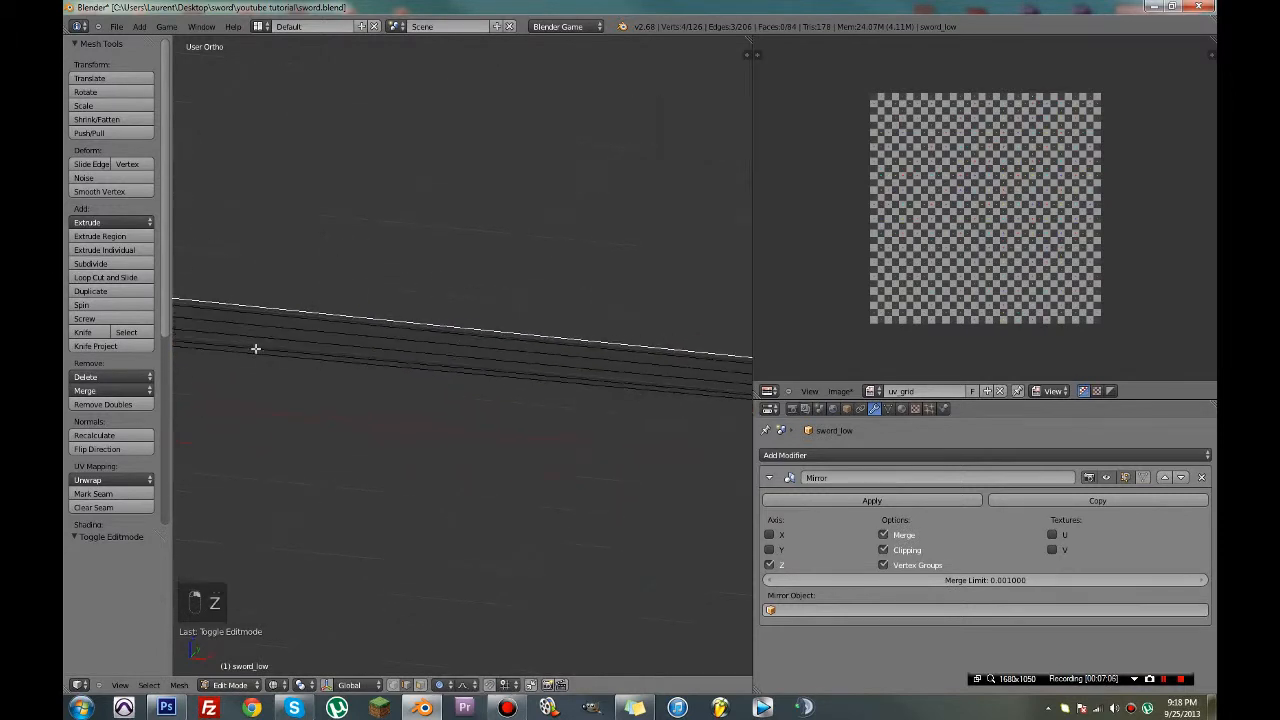
pyautogui.scroll(-3, 455, 335)
pyautogui.scroll(4, 520, 348)
pyautogui.keyDown('shift'); pyautogui.moveTo(580, 363); pyautogui.dragTo(410, 378, button='middle'); pyautogui.keyUp('shift')
pyautogui.press('c')
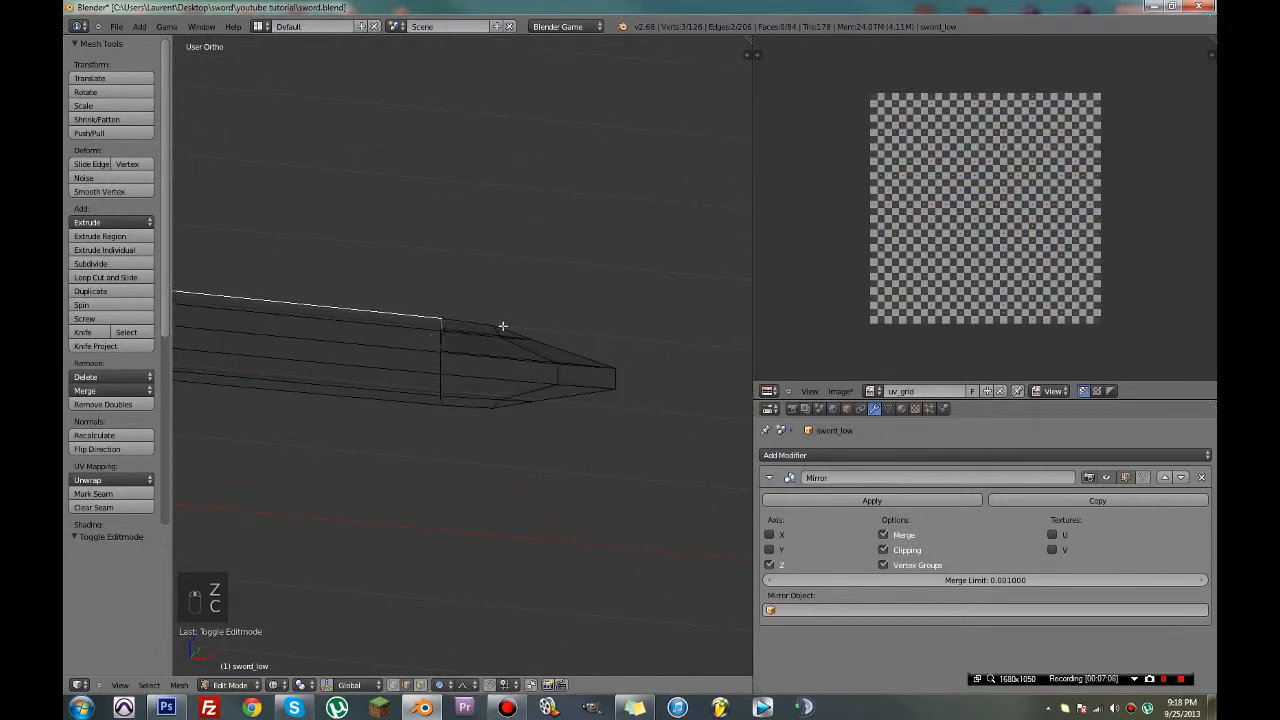
pyautogui.press('z')
pyautogui.keyDown('shift'); pyautogui.moveTo(457, 339); pyautogui.dragTo(400, 358, button='middle'); pyautogui.keyUp('shift')
pyautogui.press('z')
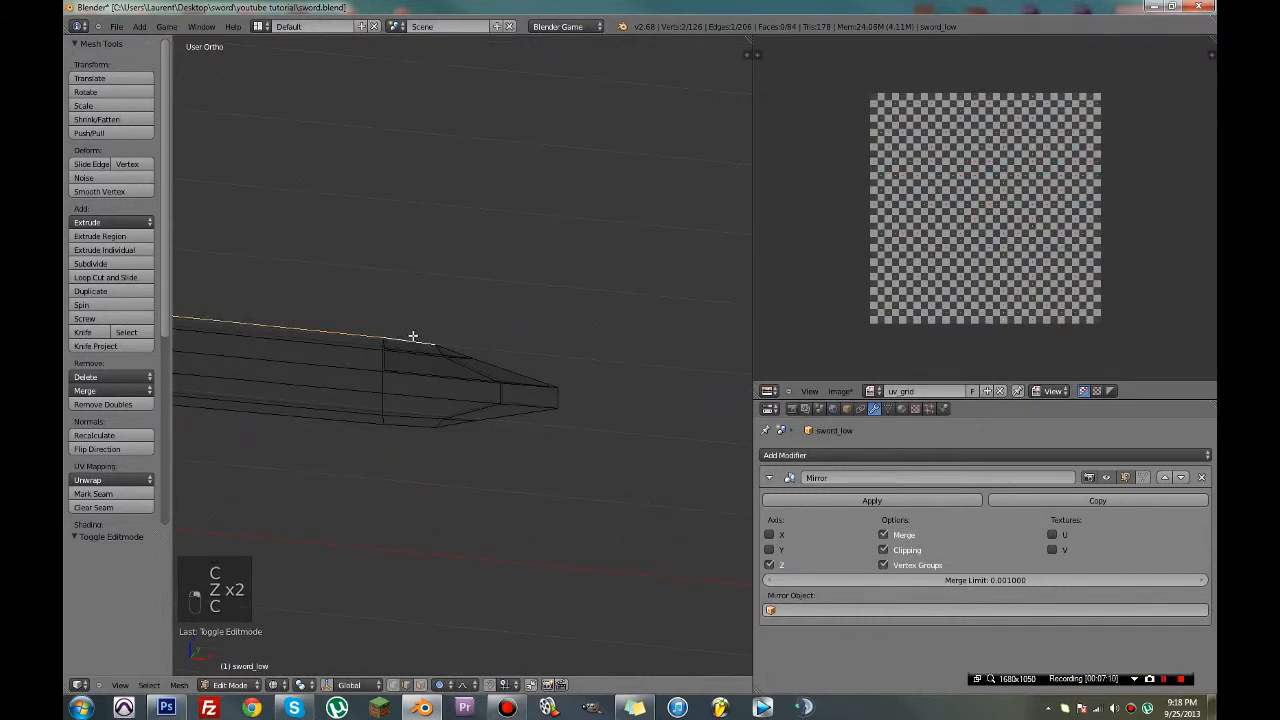
# Delete the hidden long face that overlaps the surface on the upper side of the blade tip
pyautogui.scroll(5, 420, 360)
pyautogui.rightClick(324, 367)
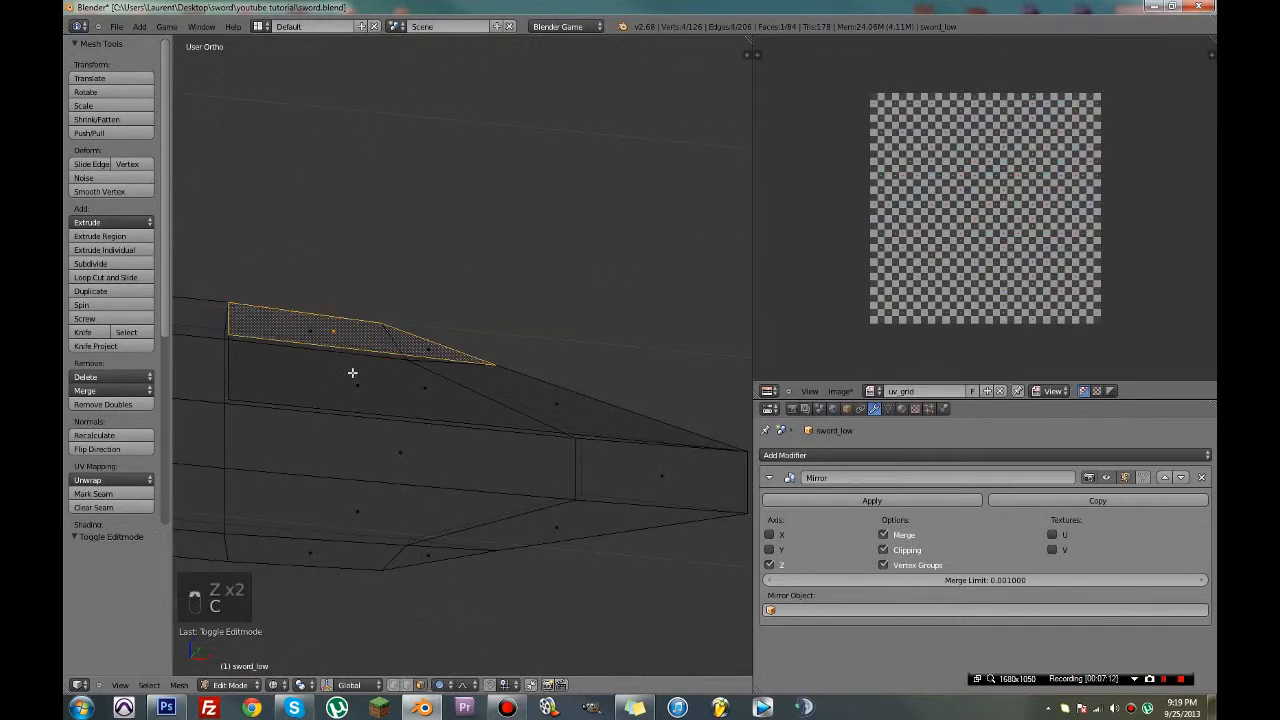
pyautogui.rightClick(353, 374)
pyautogui.press('z')
pyautogui.press('x')
pyautogui.press('z')
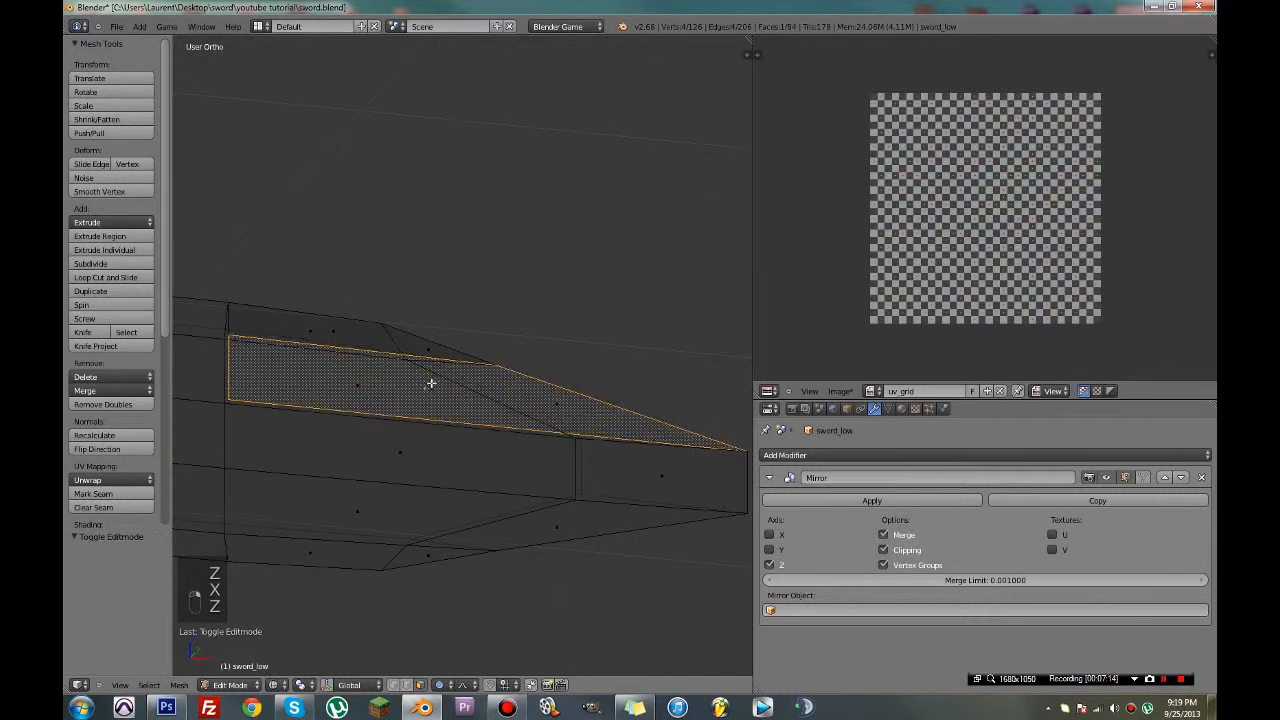
pyautogui.press('z')
pyautogui.press('x')
pyautogui.click(406, 389)
pyautogui.press('z')
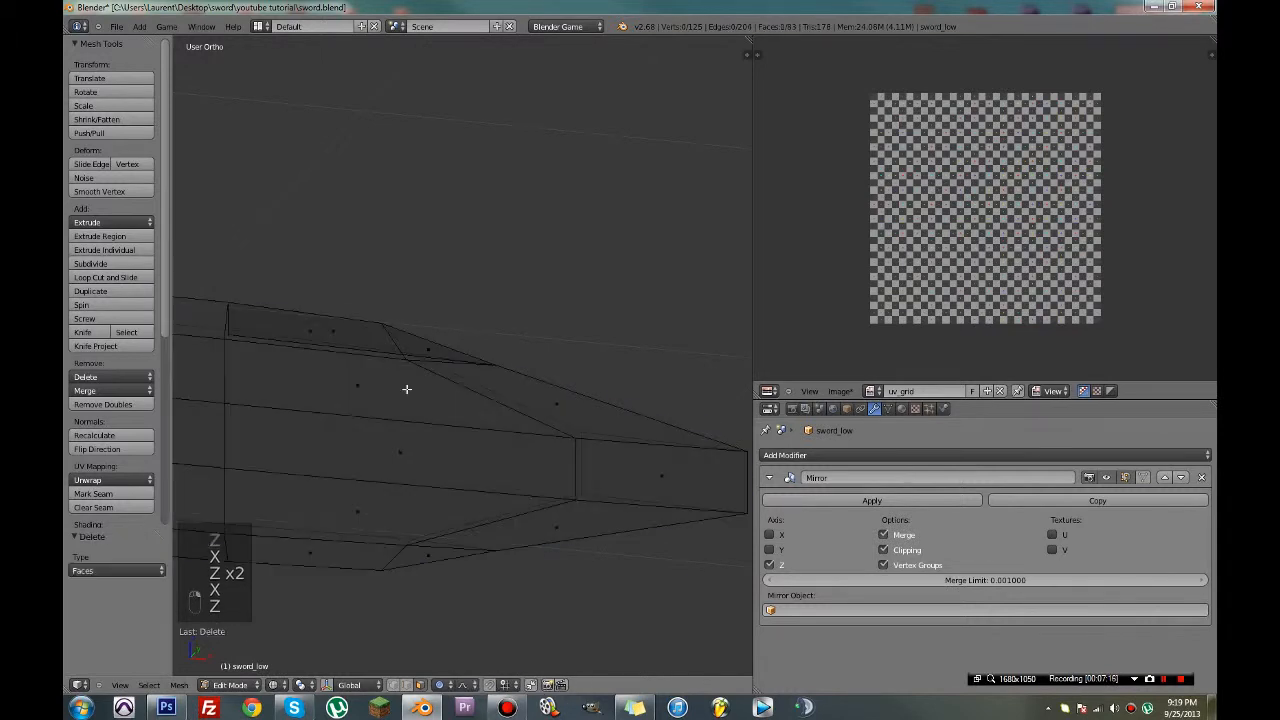
# Delete the remaining hidden face along the upper bevel of the blade tip and save the file
pyautogui.rightClick(363, 335)
pyautogui.press('z')
pyautogui.press('x')
pyautogui.click(334, 337)
pyautogui.press('z')
pyautogui.hotkey('ctrl', 's')
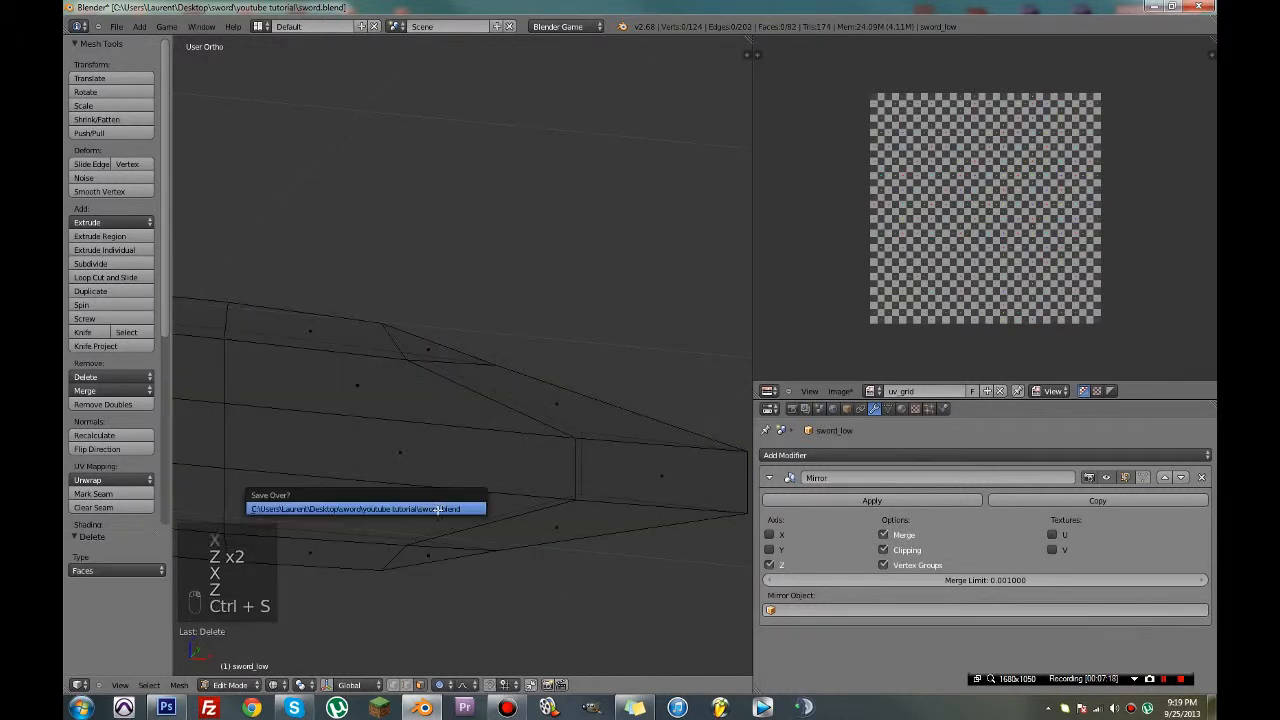
pyautogui.click(437, 509)
# Select the blade's complete outer edge loop from guard to tip and back, and mark it as a seam
pyautogui.press('z')
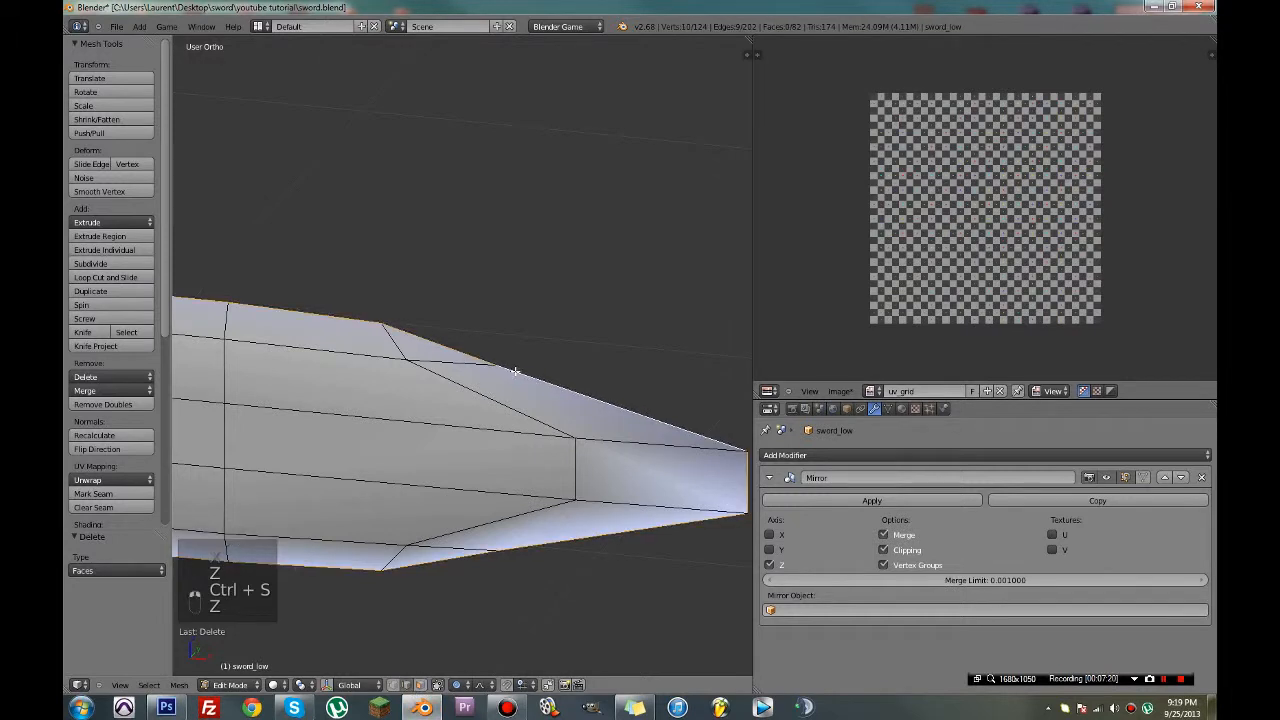
pyautogui.press('z')
pyautogui.scroll(-5, 491, 389)
pyautogui.scroll(5, 662, 411)
pyautogui.scroll(-5, 662, 411)
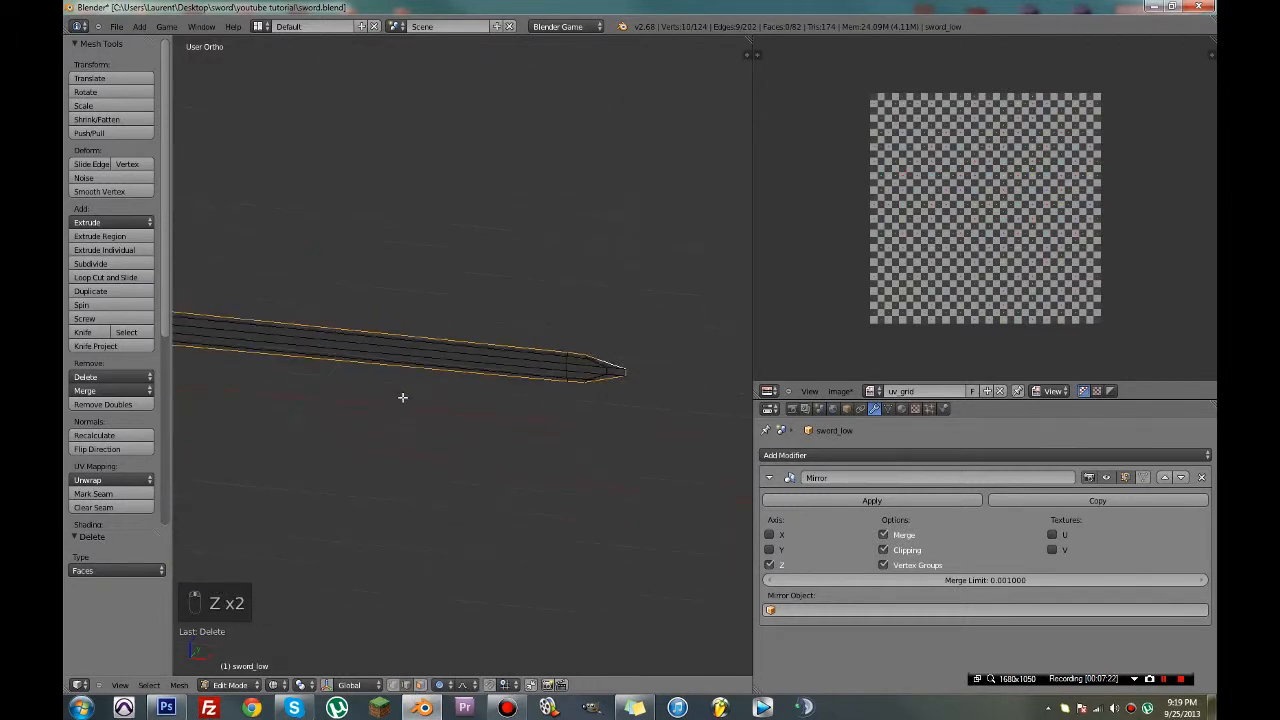
pyautogui.keyDown('shift'); pyautogui.moveTo(403, 397); pyautogui.dragTo(700, 404, button='middle'); pyautogui.keyUp('shift')
pyautogui.keyDown('shift'); pyautogui.moveTo(383, 366); pyautogui.dragTo(268, 375, button='middle'); pyautogui.keyUp('shift')
pyautogui.keyDown('shift'); pyautogui.moveTo(445, 382); pyautogui.dragTo(554, 386, button='middle'); pyautogui.keyUp('shift')
pyautogui.scroll(2, 554, 386)
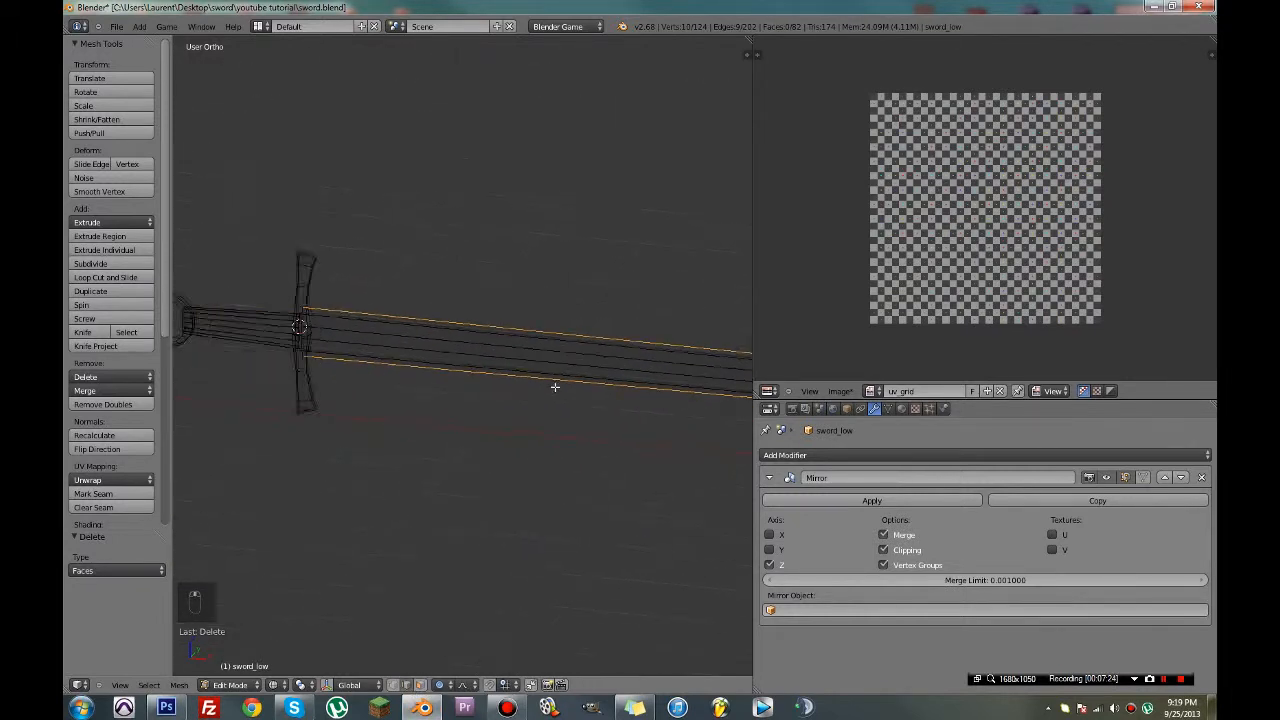
pyautogui.keyDown('shift'); pyautogui.moveTo(206, 373); pyautogui.dragTo(354, 417, button='middle'); pyautogui.keyUp('shift')
pyautogui.scroll(8, 354, 417)
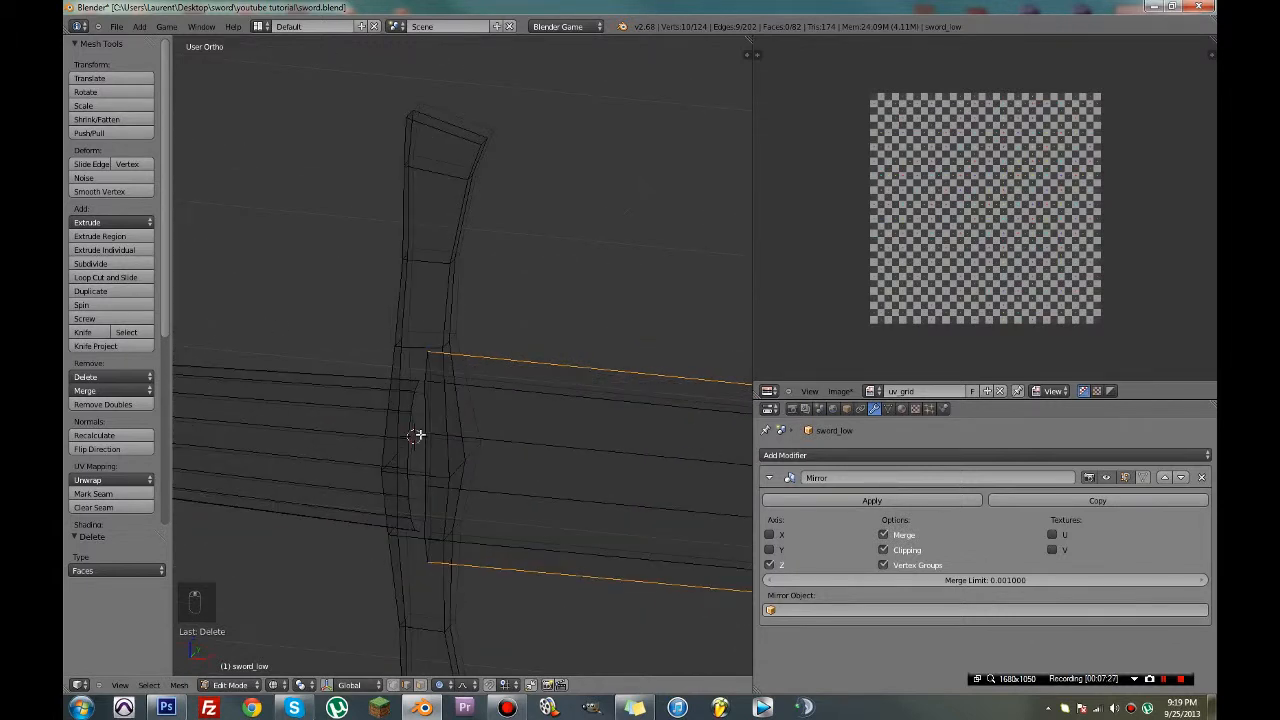
pyautogui.hotkey('ctrl', 'e')
pyautogui.click(400, 456)
pyautogui.scroll(-4, 413, 445)
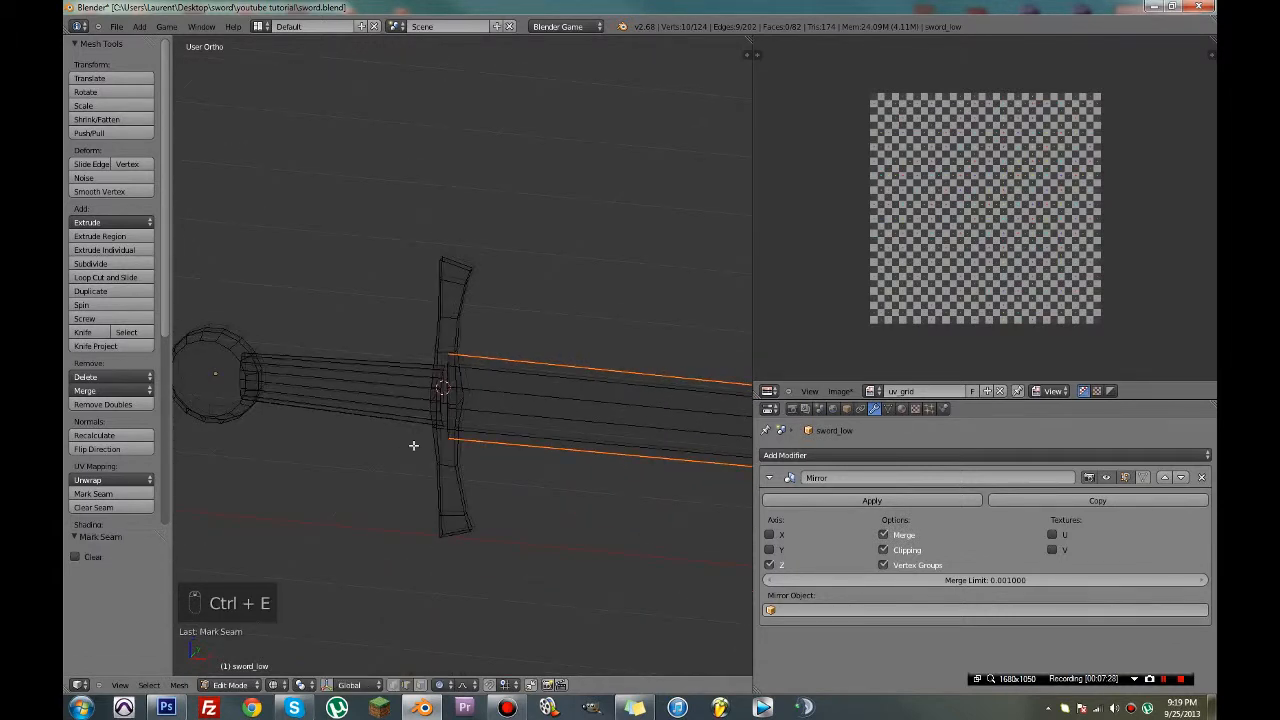
# Select all geometry linked to the blade outline and unwrap it onto the UV grid image
pyautogui.hotkey('ctrl', 'l')
pyautogui.press('u')
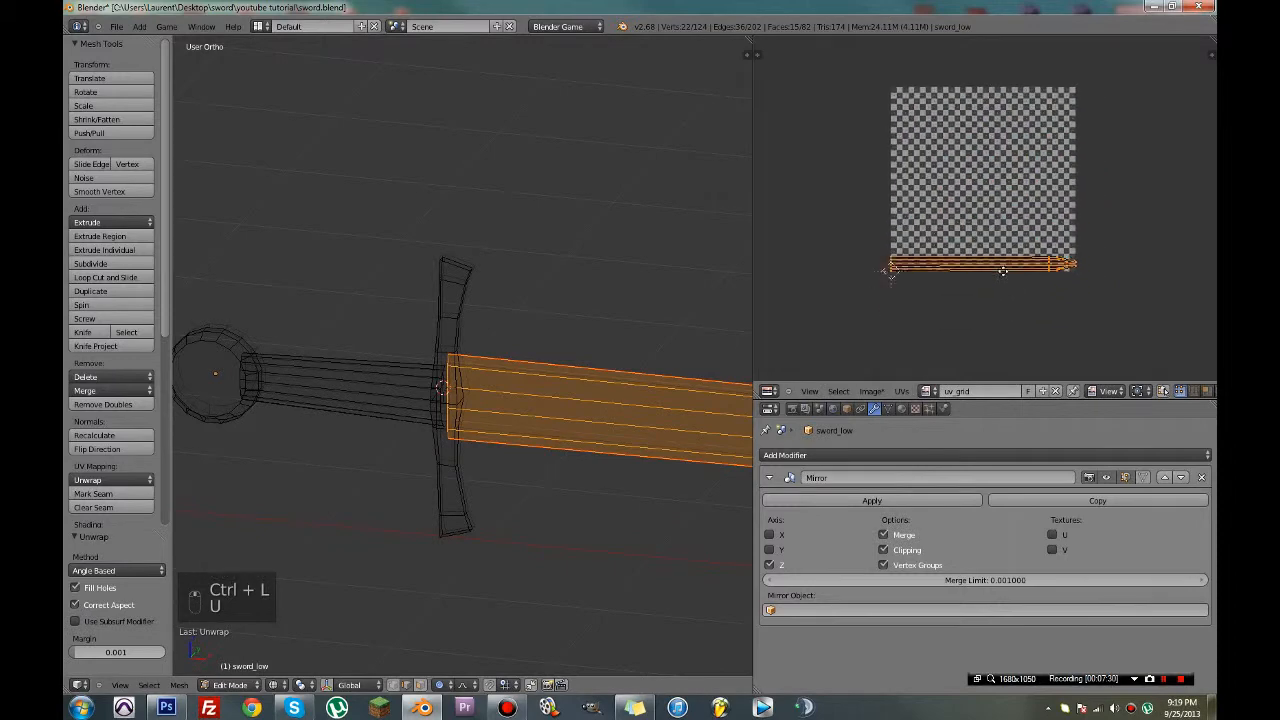
pyautogui.scroll(4, 1004, 267)
pyautogui.scroll(-3, 1004, 267)
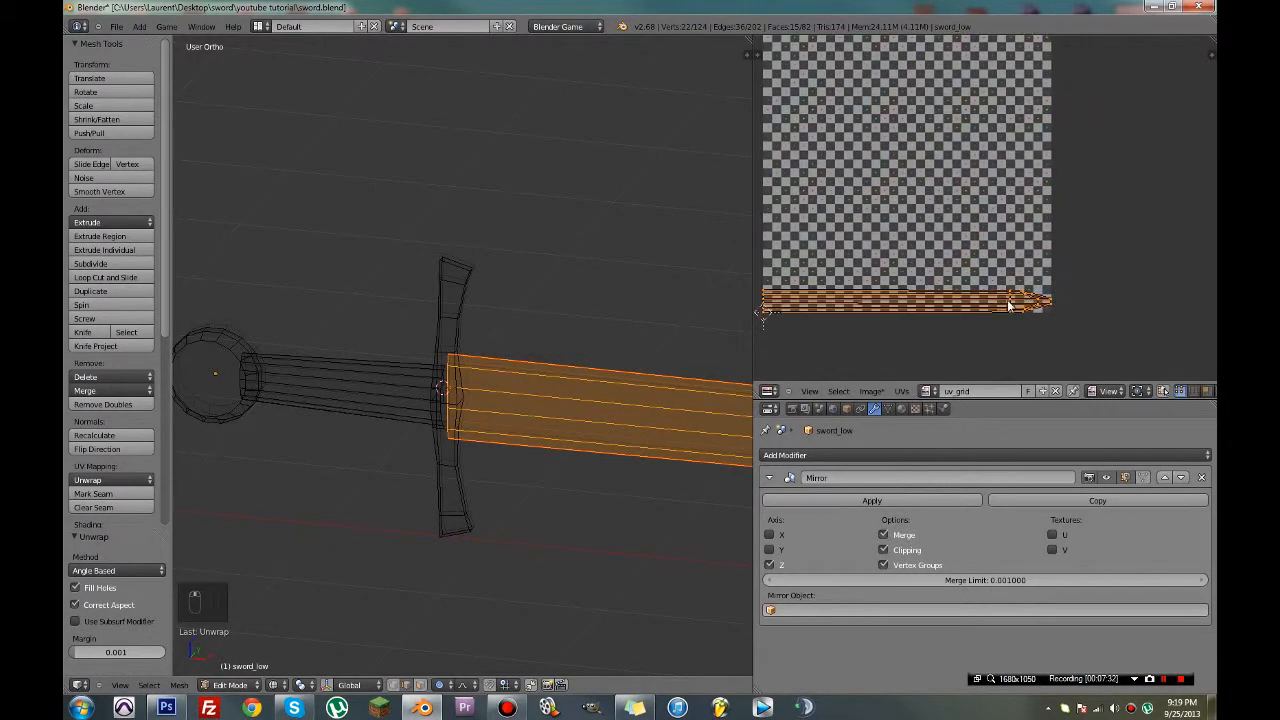
# Rotate the blade's UV island to a diagonal of about 45 degrees and move it into the middle of the grid
pyautogui.scroll(-4, 985, 270)
pyautogui.press('r')
pyautogui.click(1040, 260)
pyautogui.press('g')
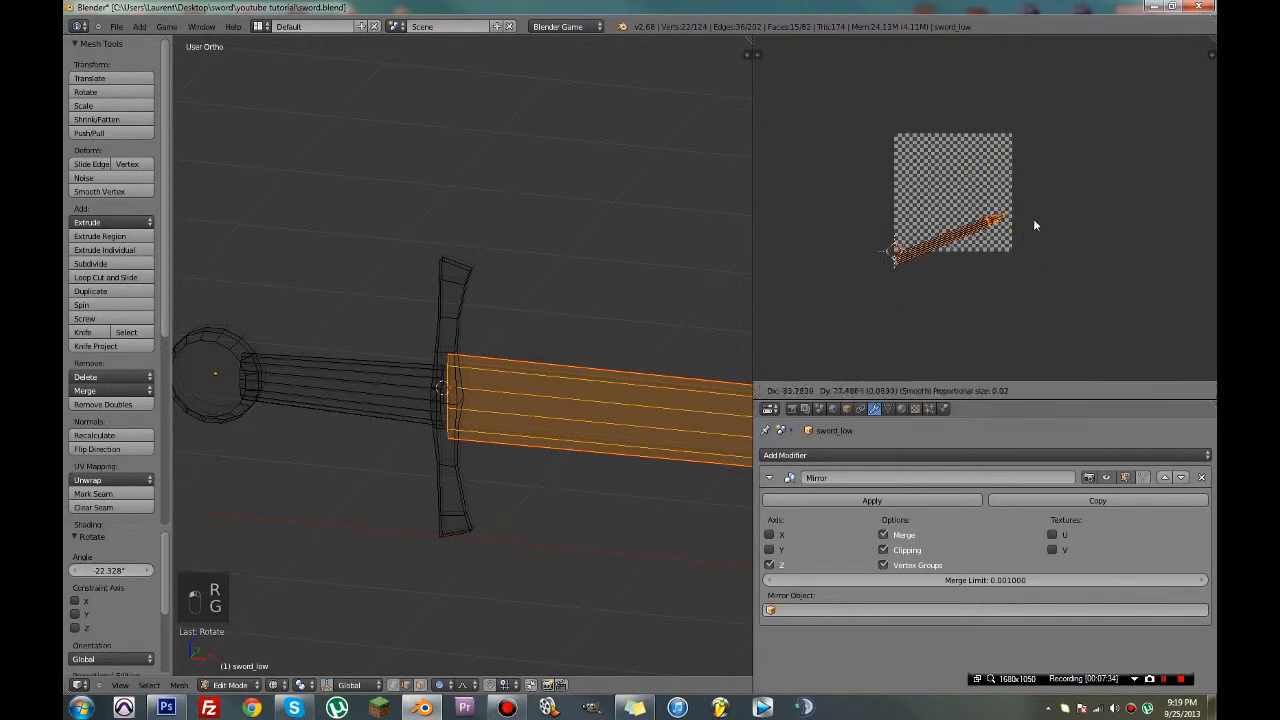
pyautogui.click(1036, 198)
pyautogui.press('r')
pyautogui.click(1040, 162)
pyautogui.press('r')
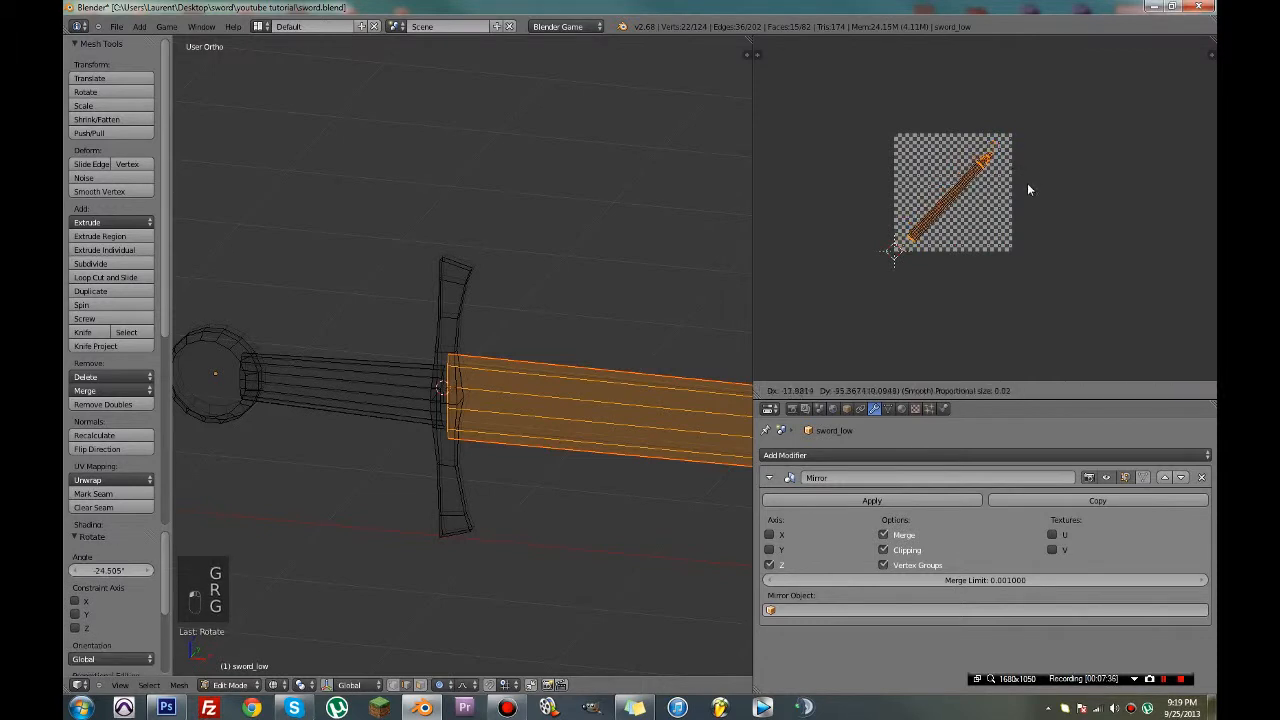
pyautogui.click(1030, 189)
# Scale up the blade's UV island to span the grid corner to corner, fine-tune its rotation and position, and save the file
pyautogui.scroll(2, 1030, 195)
pyautogui.press('s')
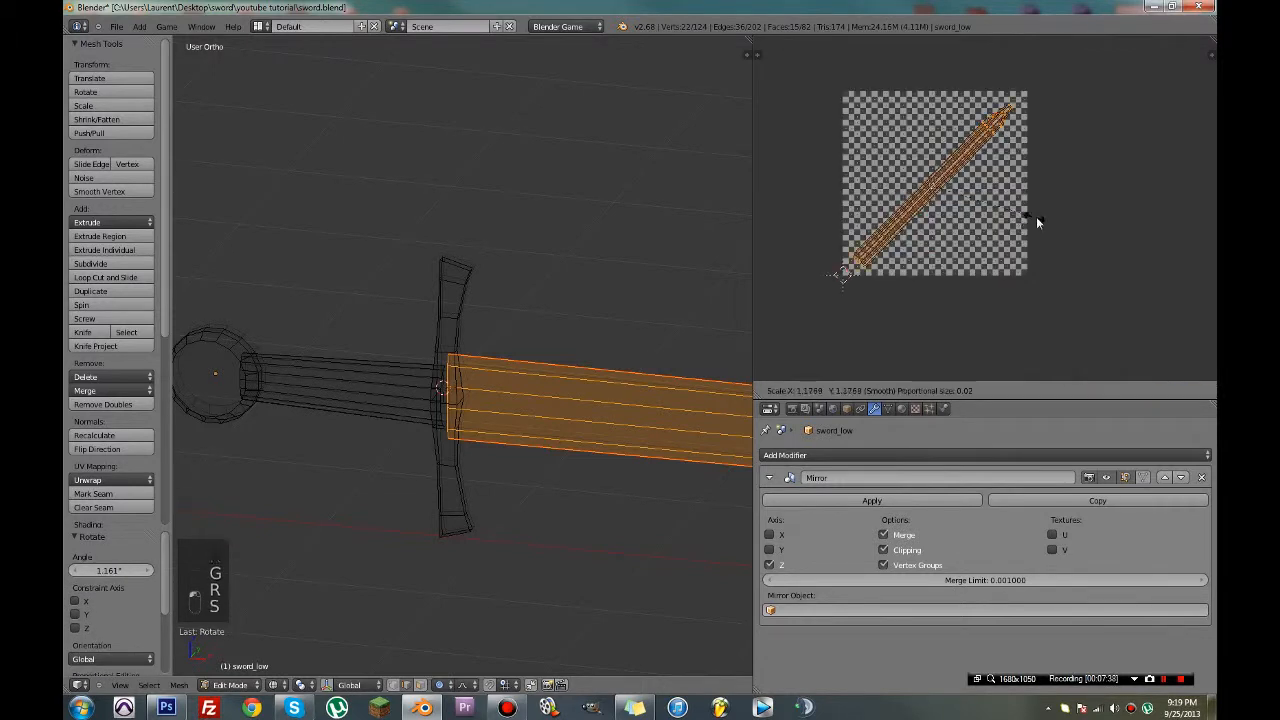
pyautogui.click(1046, 222)
pyautogui.press('r')
pyautogui.click(1050, 226)
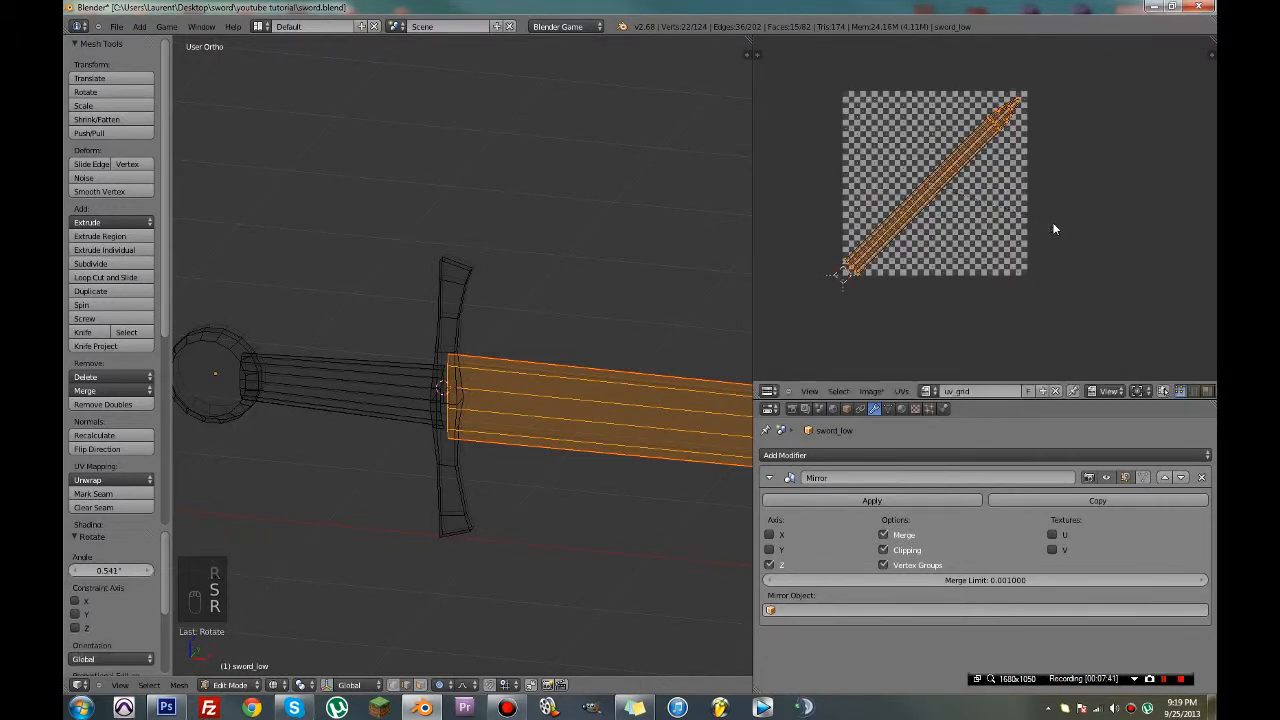
pyautogui.press('g')
pyautogui.click(1057, 222)
pyautogui.scroll(2, 1057, 222)
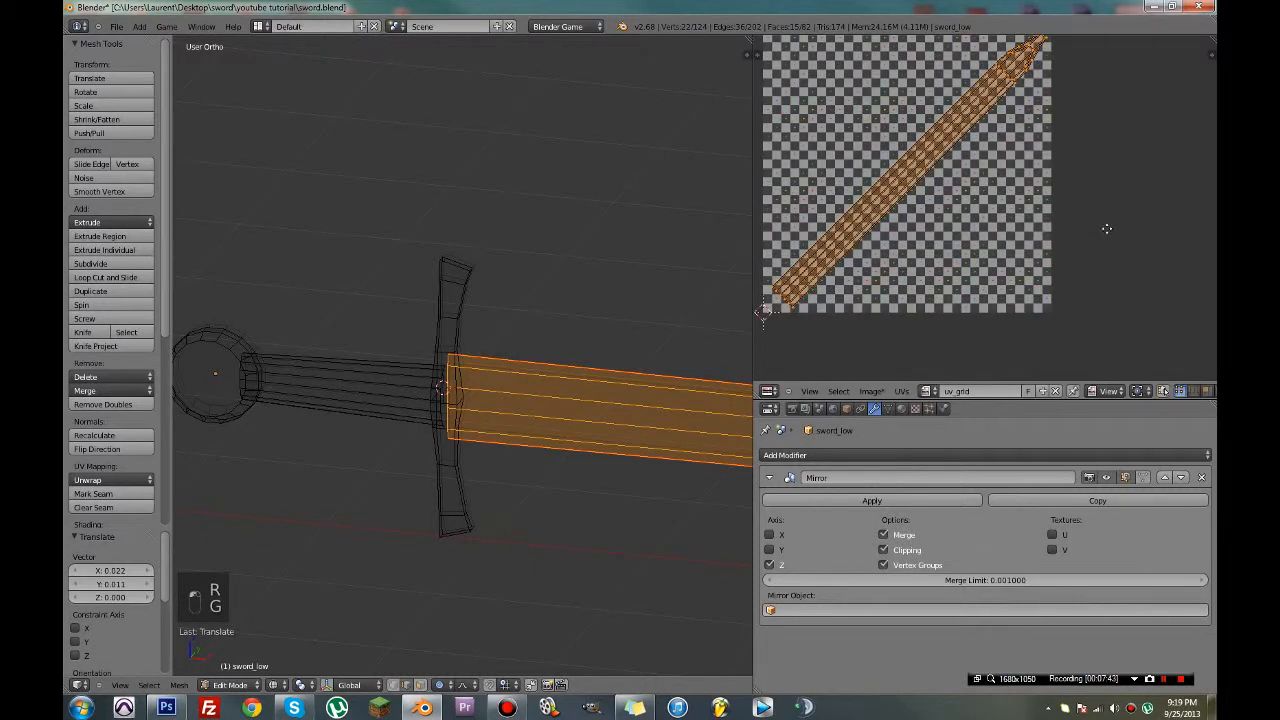
pyautogui.moveTo(1107, 230); pyautogui.dragTo(1134, 250, button='middle')
pyautogui.press('g')
pyautogui.click(1135, 252)
pyautogui.hotkey('ctrl', 's')
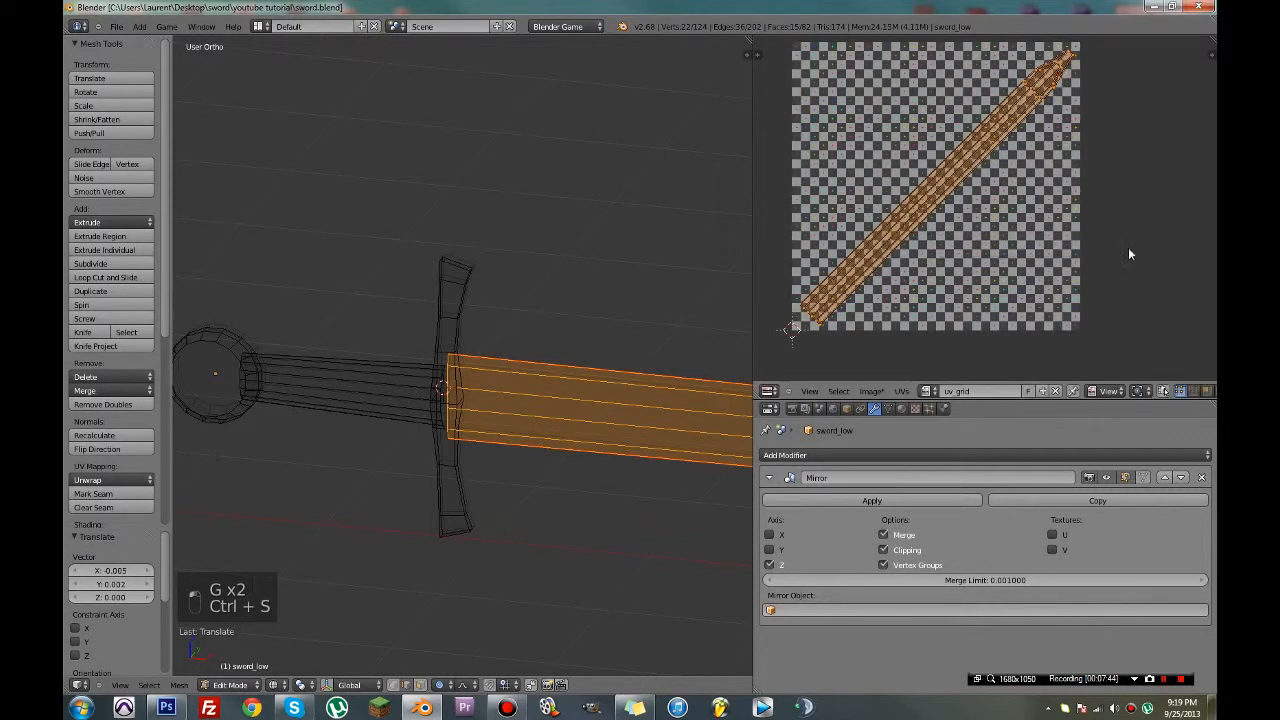
# Switch the 3D view from wireframe to textured display of the UV grid on the blade, and save the file
pyautogui.scroll(-1, 538, 402)
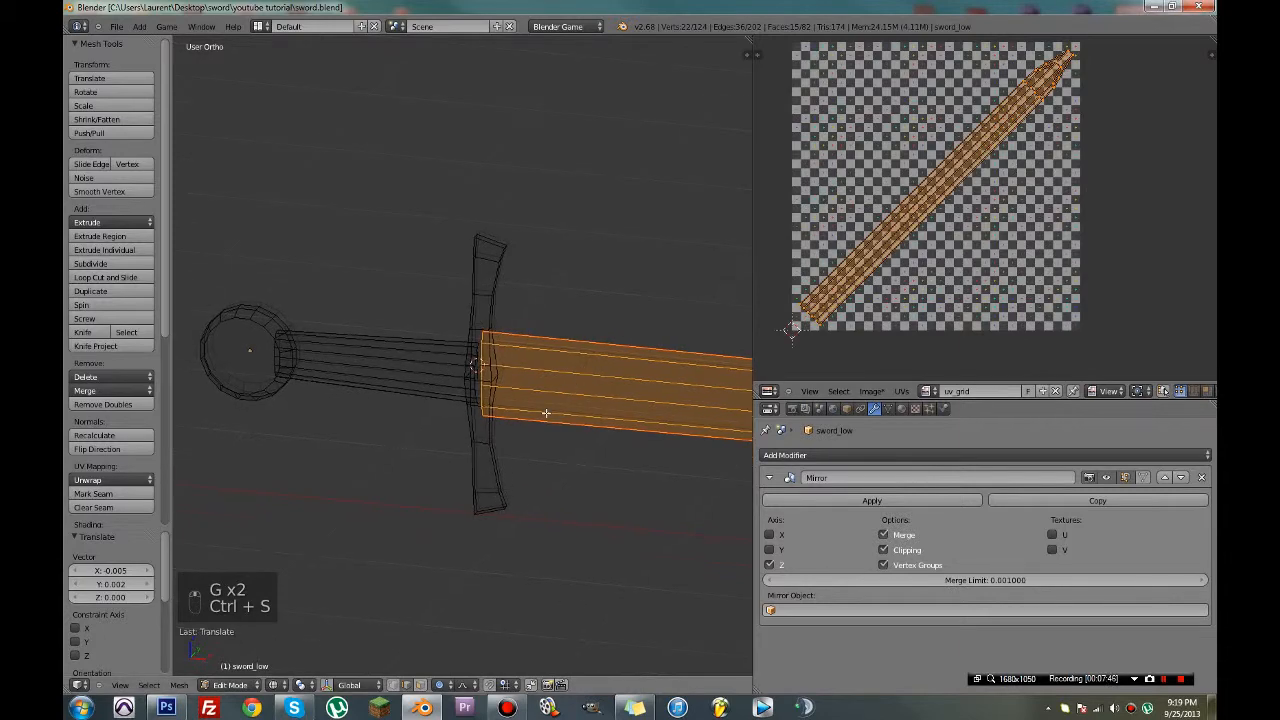
pyautogui.hotkey('alt', 'z')
pyautogui.press('z')
pyautogui.press('z')
pyautogui.press('z')
pyautogui.hotkey('ctrl', 's')
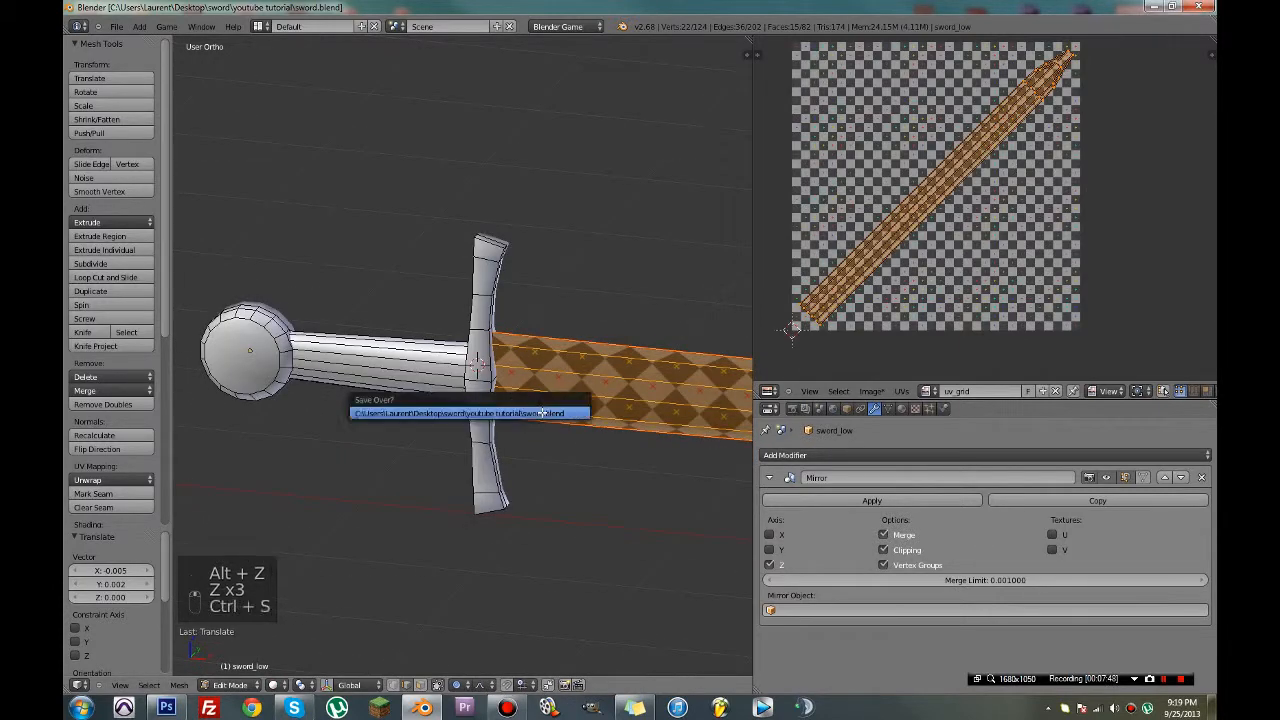
pyautogui.click(541, 408)
# Select the edge loop running lengthwise around one edge of the crossguard and mark it as a seam
pyautogui.scroll(5, 510, 370)
pyautogui.moveTo(481, 313); pyautogui.dragTo(506, 374, button='middle')
pyautogui.scroll(3, 502, 390)
pyautogui.keyDown('alt'); pyautogui.rightClick(327, 117); pyautogui.keyUp('alt')
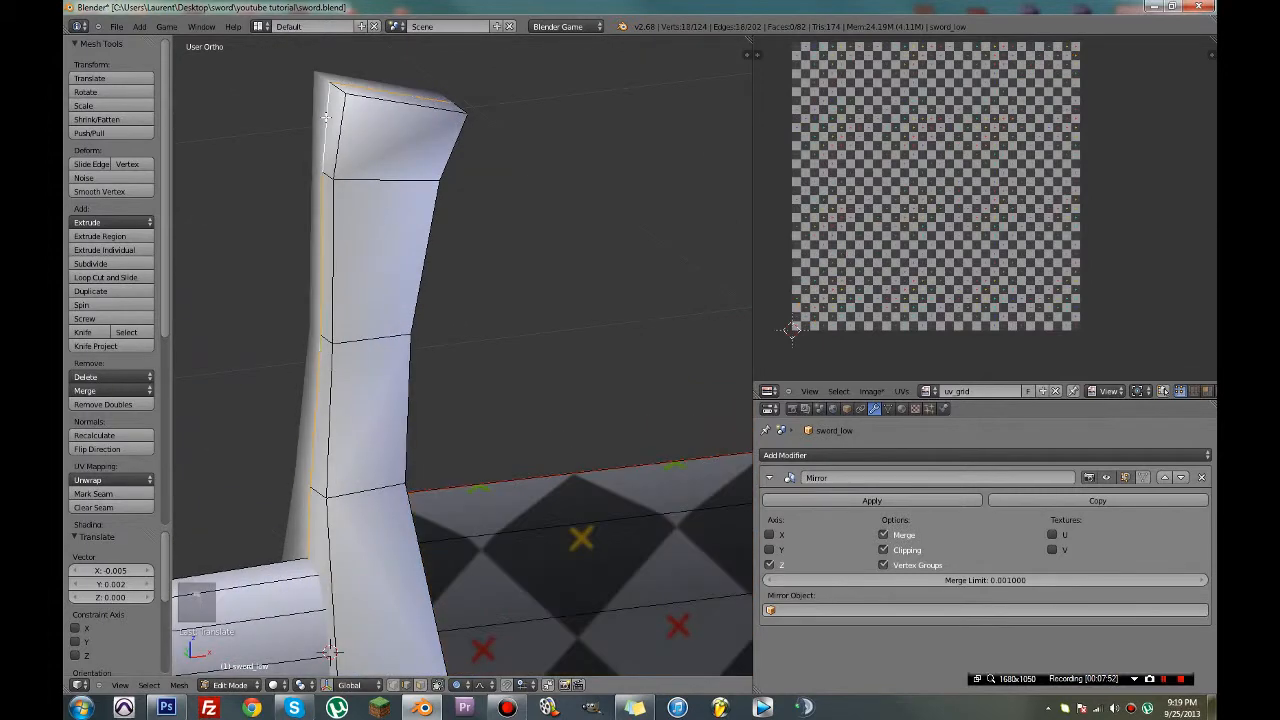
pyautogui.scroll(-3, 378, 230)
pyautogui.moveTo(378, 230); pyautogui.dragTo(387, 317, button='middle')
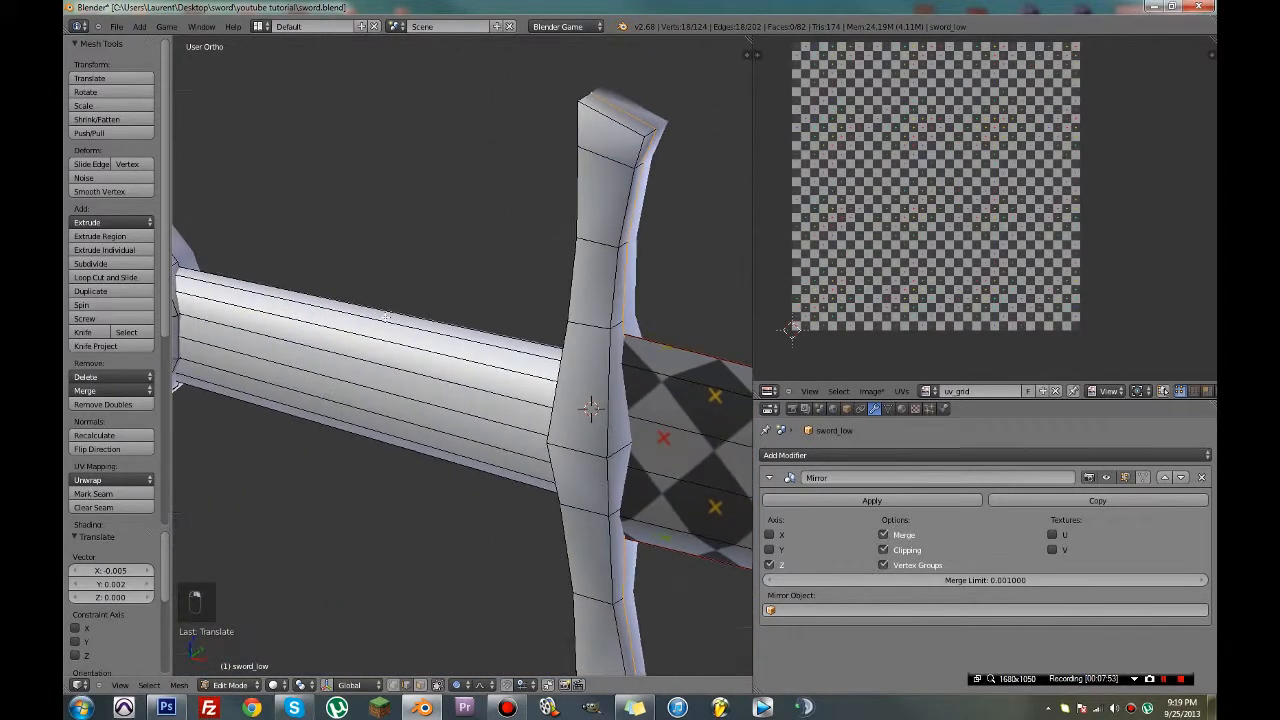
pyautogui.hotkey('ctrl', 'e')
pyautogui.click(581, 350)
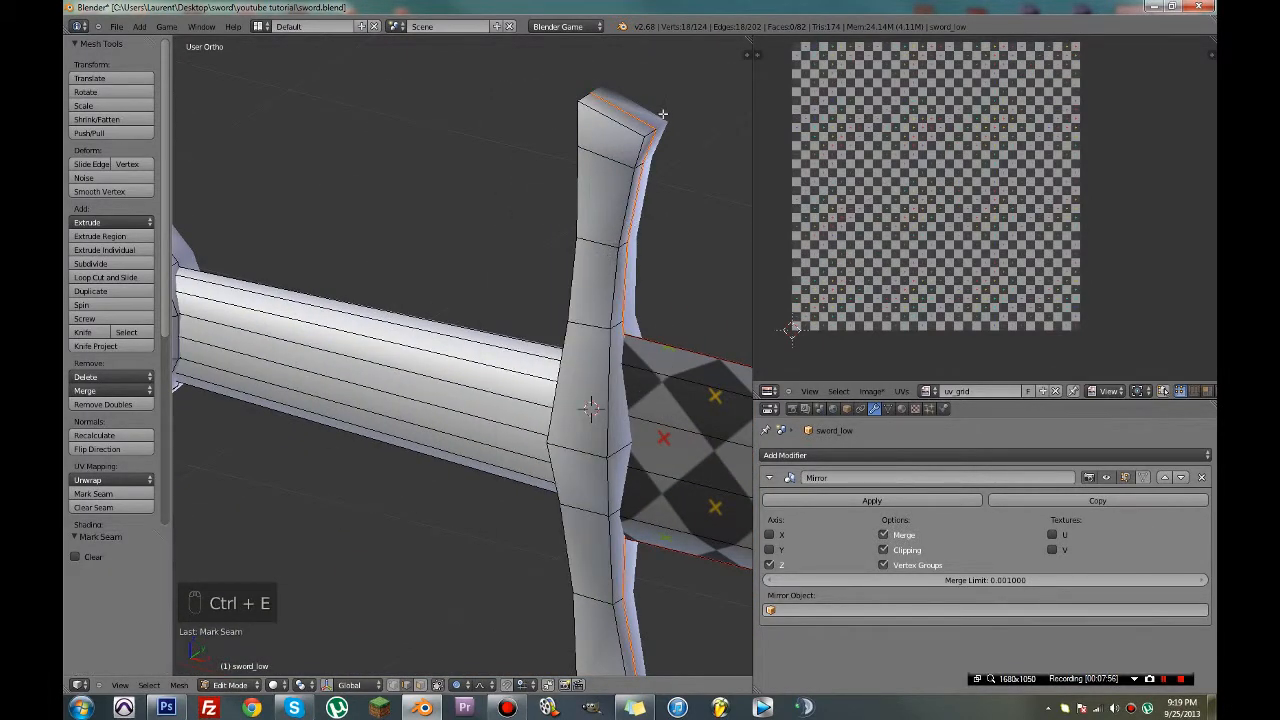
# Select the short cross edges along the crossguard's blade-facing side, undoing any wrongly picked edges
pyautogui.rightClick(649, 133)
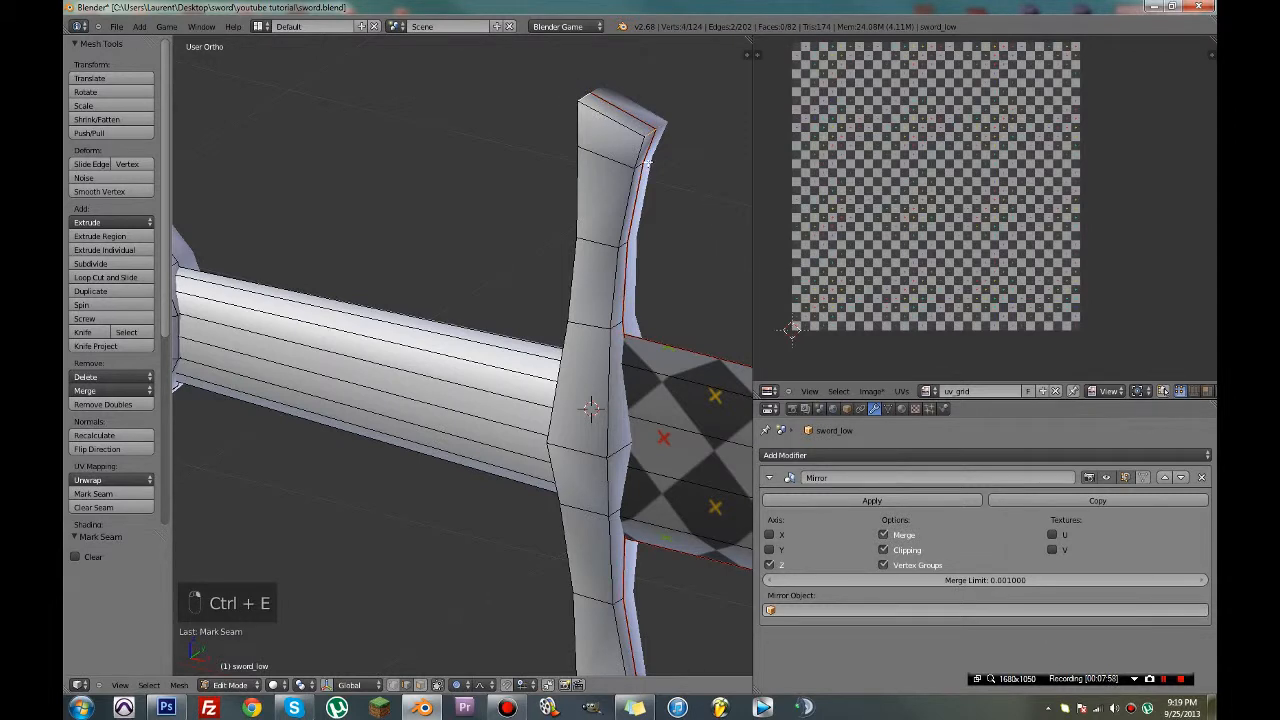
pyautogui.keyDown('shift'); pyautogui.rightClick(641, 163); pyautogui.keyUp('shift')
pyautogui.hotkey('ctrl', 'z')
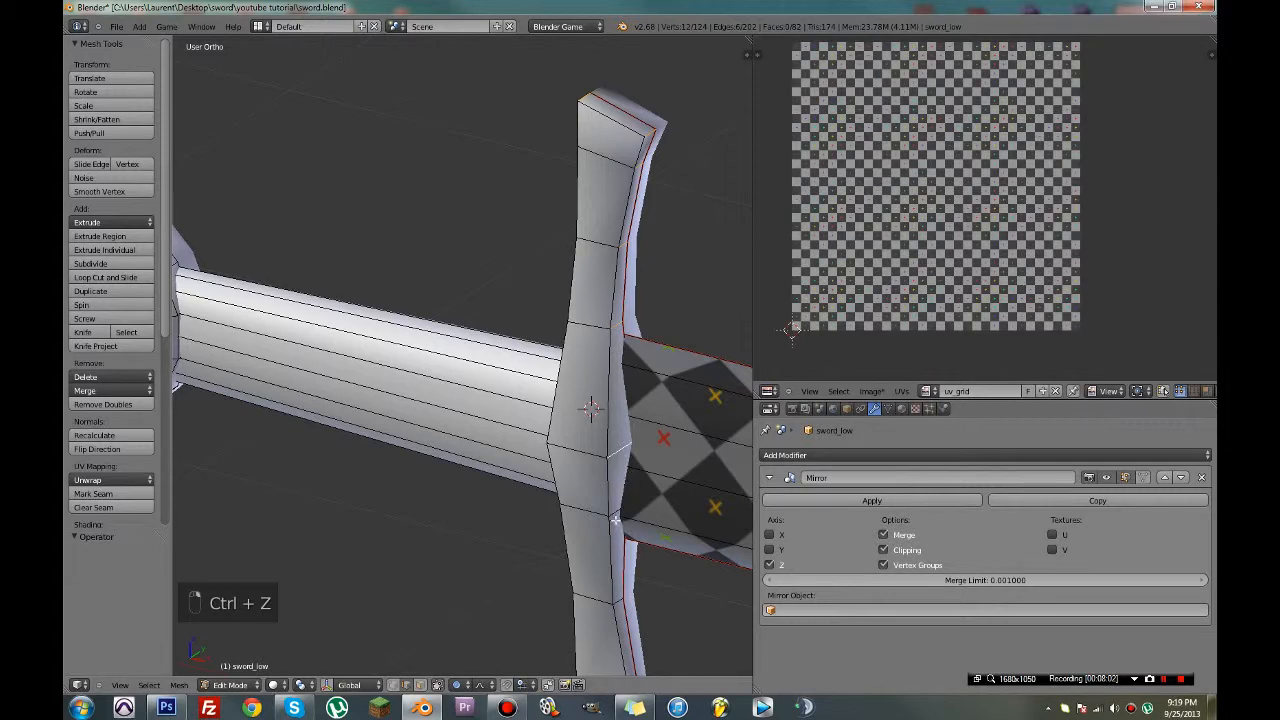
pyautogui.hotkey('ctrl', 'z')
pyautogui.keyDown('shift'); pyautogui.moveTo(623, 598); pyautogui.dragTo(521, 274, button='middle'); pyautogui.keyUp('shift')
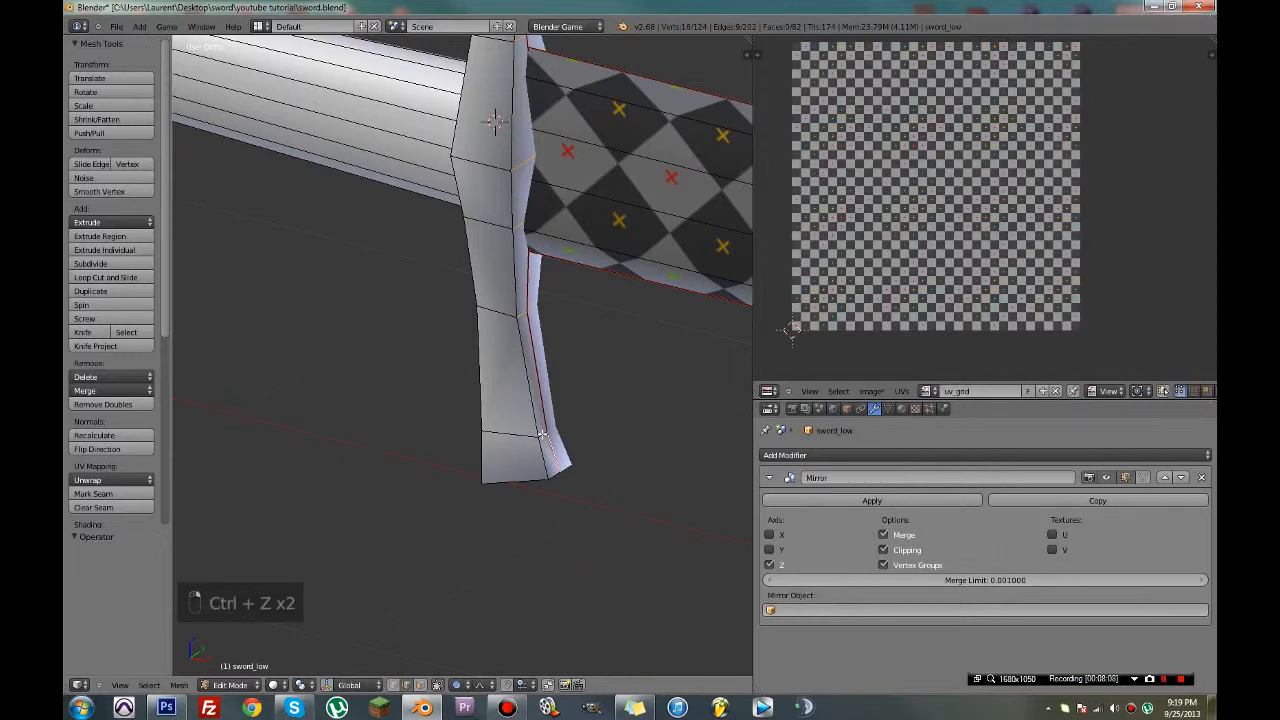
pyautogui.keyDown('shift'); pyautogui.rightClick(561, 473); pyautogui.keyUp('shift')
pyautogui.moveTo(618, 358); pyautogui.dragTo(462, 496, button='middle')
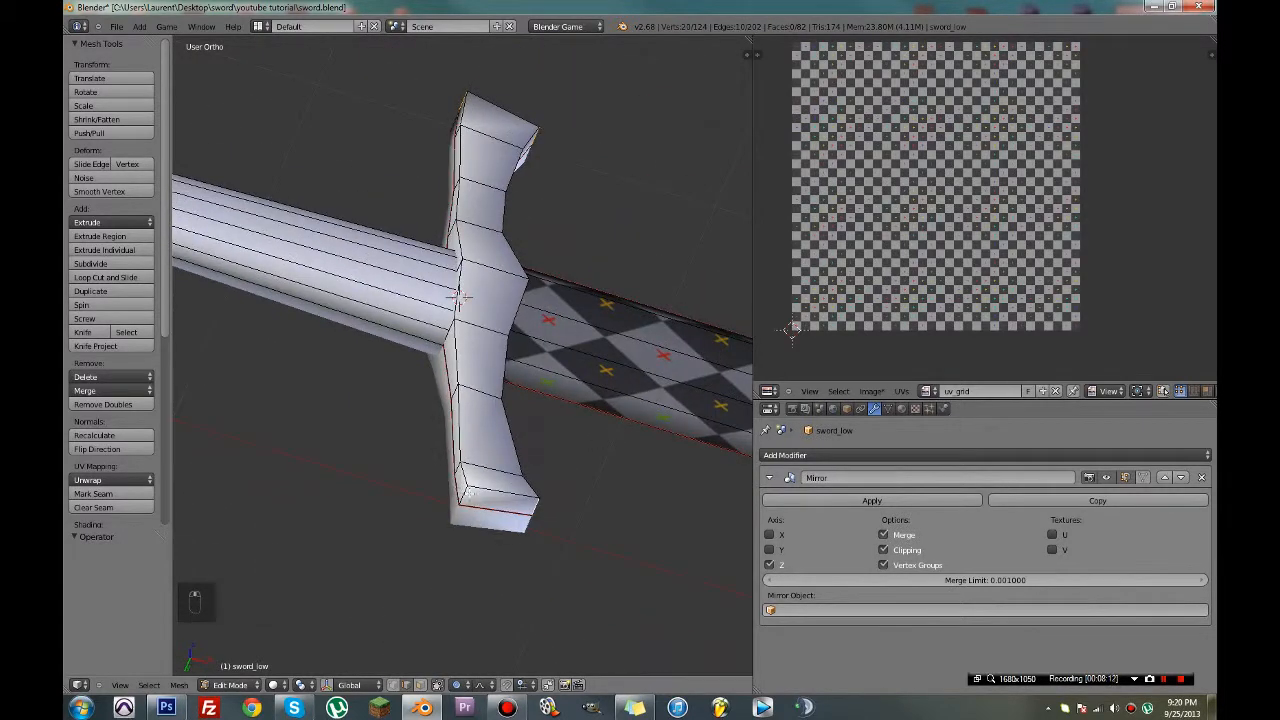
pyautogui.hotkey('ctrl', 'z')
# Add the short cross edges on the crossguard's end and grip-facing side to the selection, and mark all of them as seams
pyautogui.moveTo(606, 370); pyautogui.dragTo(378, 421, button='middle')
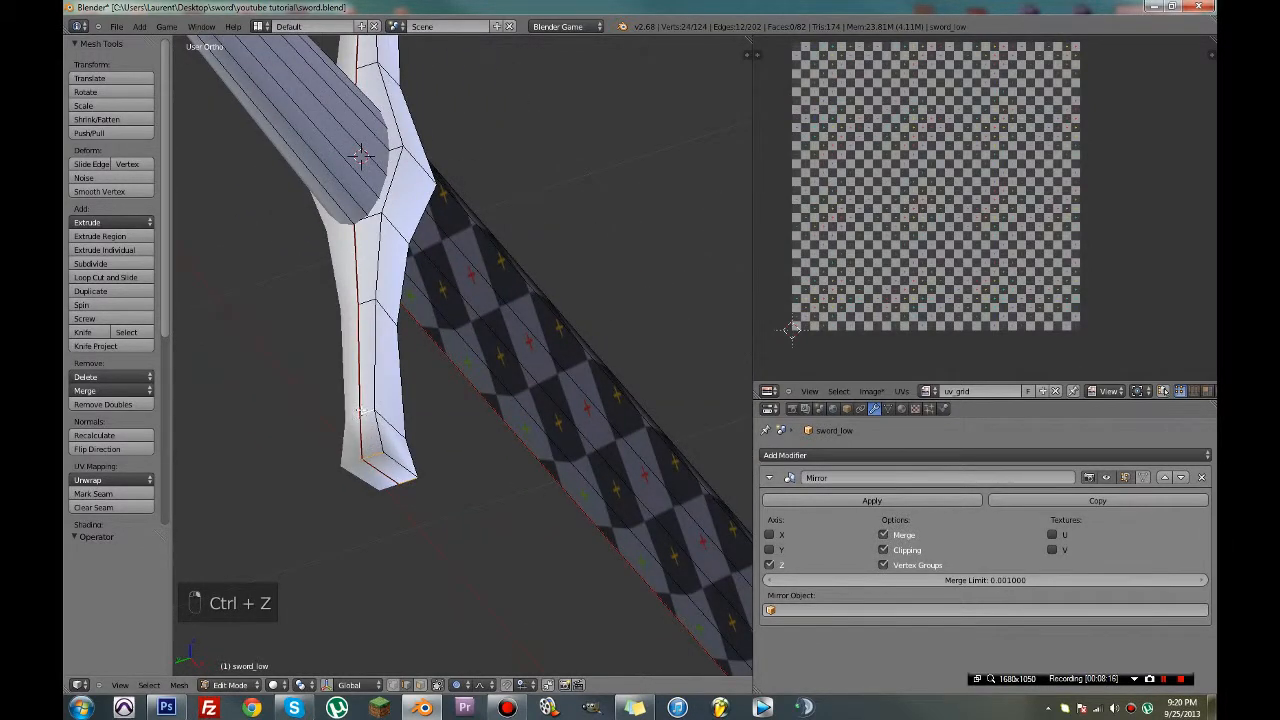
pyautogui.keyDown('shift'); pyautogui.rightClick(364, 301); pyautogui.keyUp('shift')
pyautogui.moveTo(370, 293); pyautogui.dragTo(392, 338, button='middle')
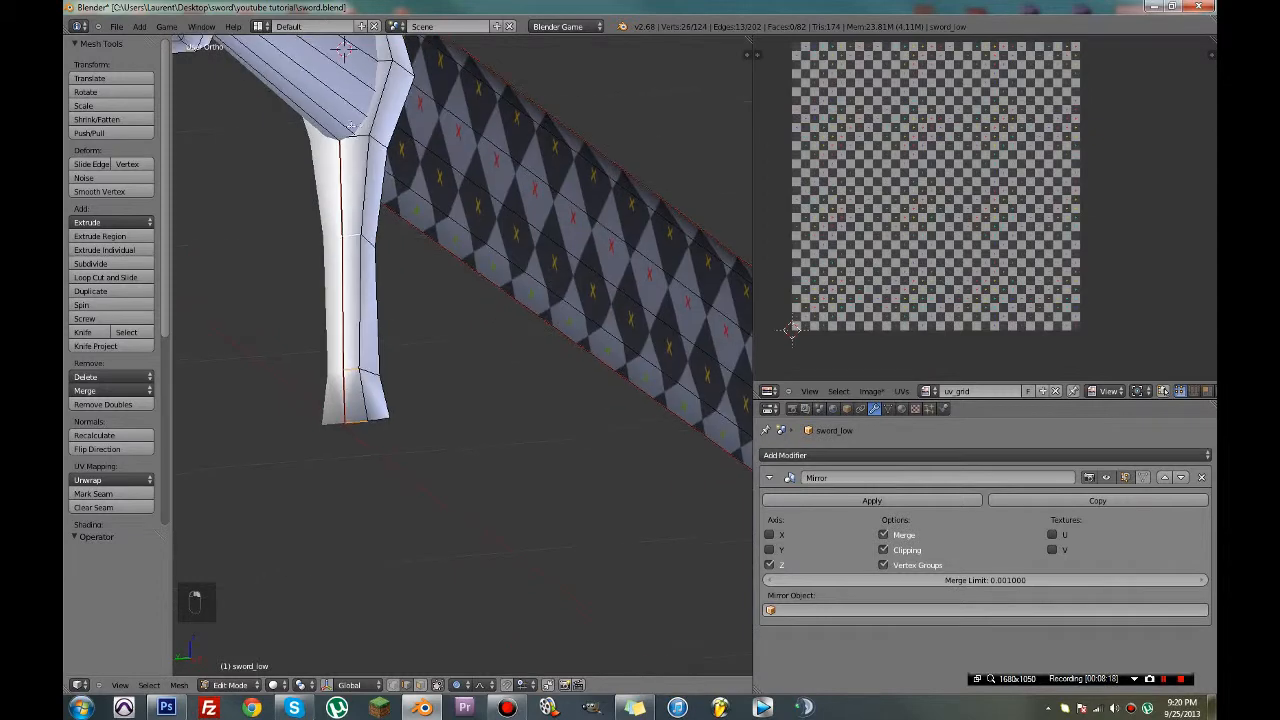
pyautogui.keyDown('shift'); pyautogui.rightClick(384, 130); pyautogui.keyUp('shift')
pyautogui.keyDown('shift'); pyautogui.moveTo(384, 130); pyautogui.dragTo(427, 424, button='middle'); pyautogui.keyUp('shift')
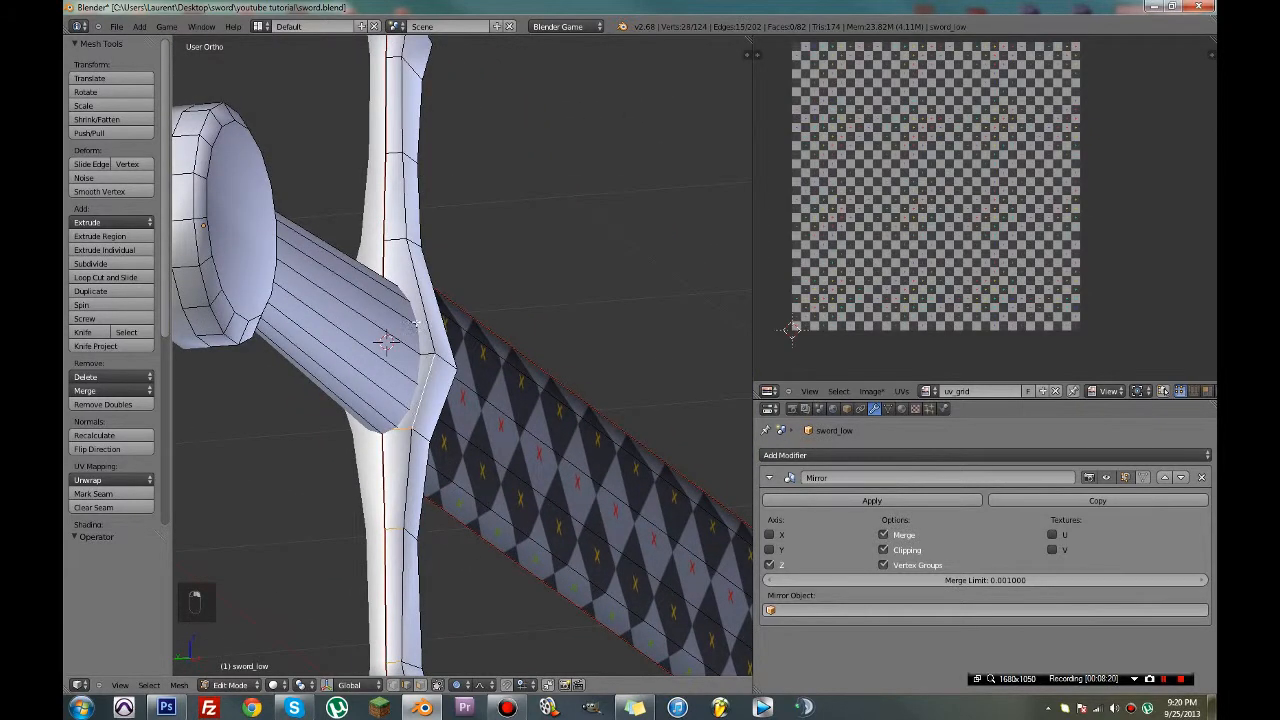
pyautogui.hotkey('ctrl', 'z')
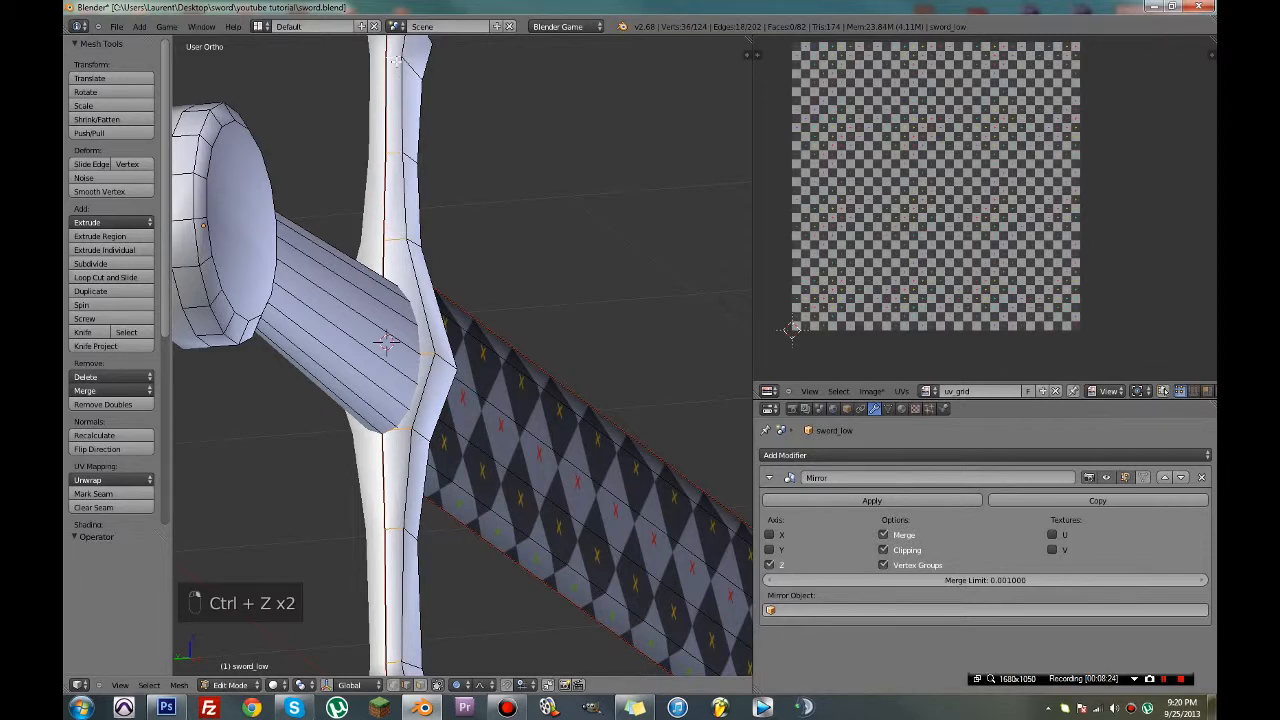
pyautogui.moveTo(396, 61); pyautogui.dragTo(387, 371, button='middle')
pyautogui.scroll(-4, 383, 183)
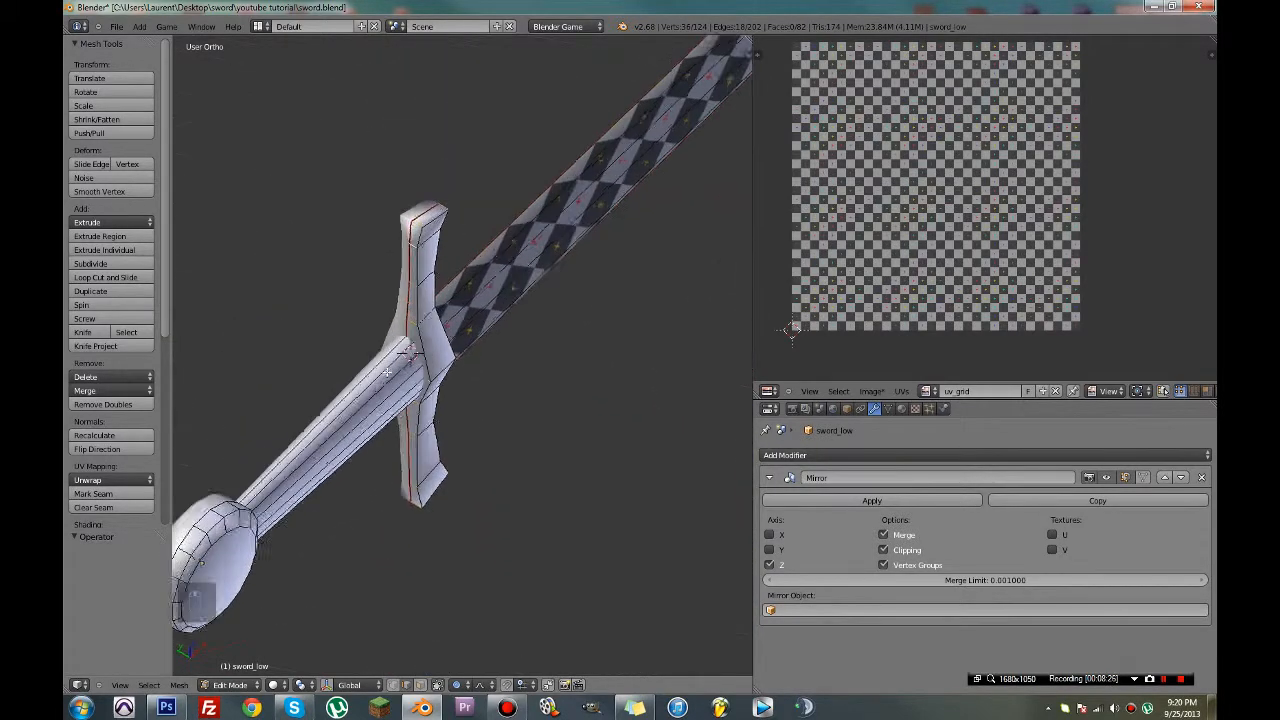
pyautogui.scroll(3, 387, 372)
pyautogui.hotkey('ctrl', 'e')
pyautogui.click(390, 371)
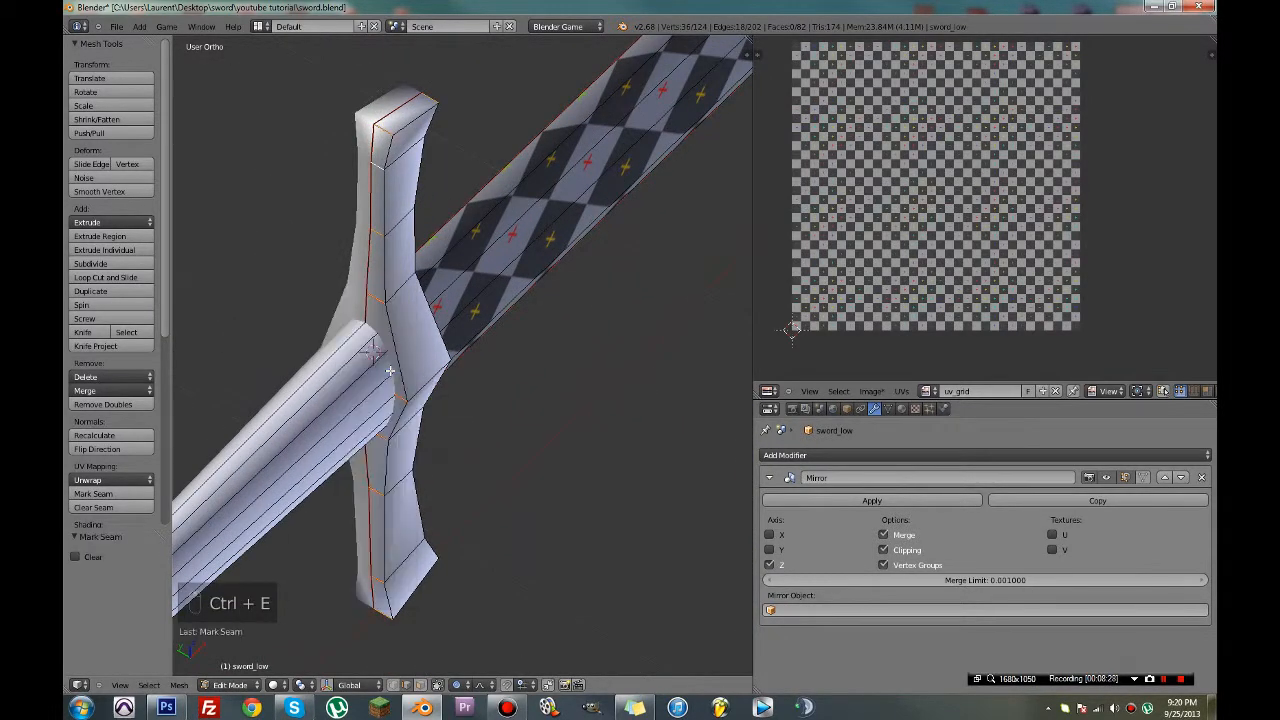
# Select all geometry linked to the crossguard edges, unwrap it, and assign the uv_grid image
pyautogui.hotkey('ctrl', 'l')
pyautogui.press('u')
pyautogui.click(390, 371)
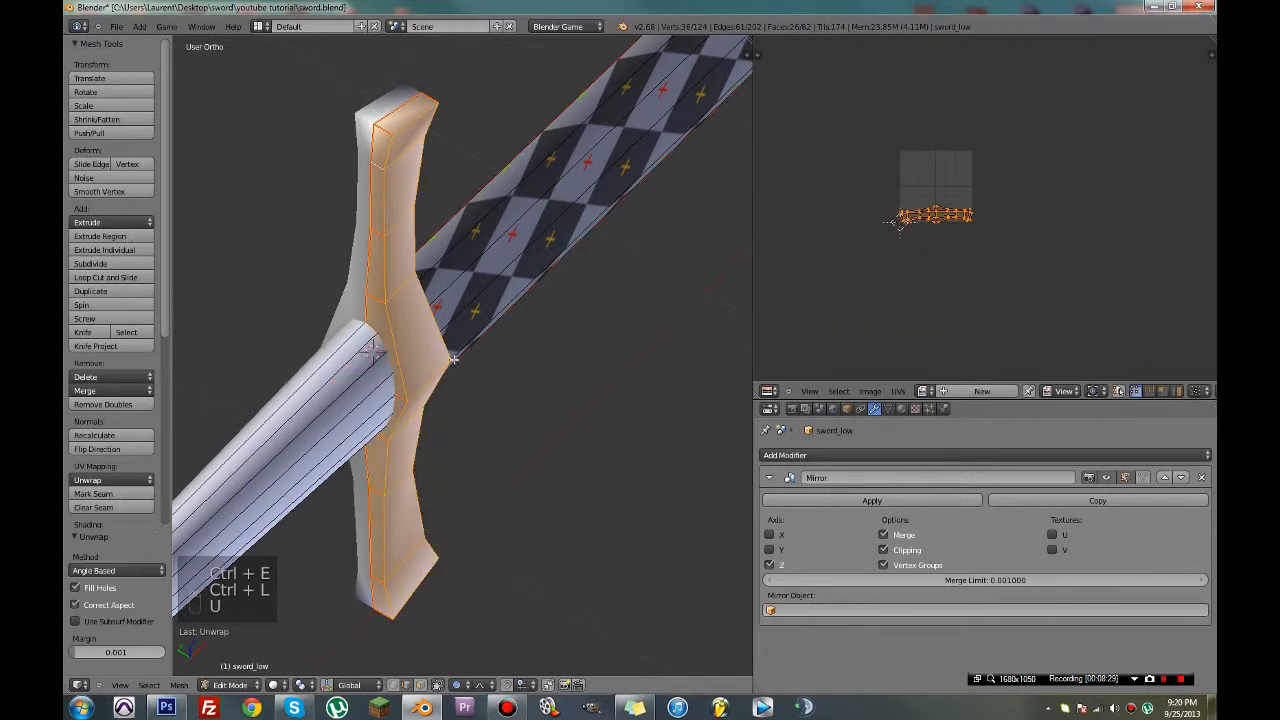
pyautogui.click(925, 391)
pyautogui.click(945, 427)
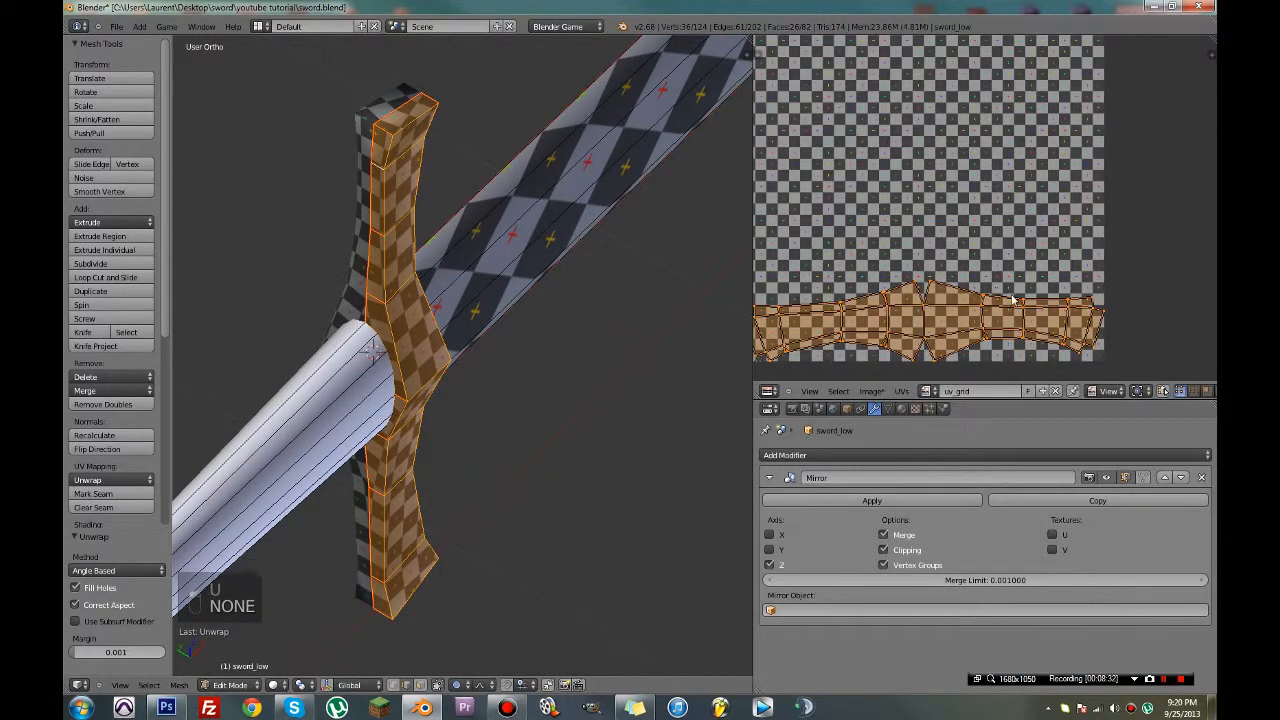
# Move the crossguard's UV island off the grid to its lower right and clear the selection
pyautogui.scroll(-5, 989, 282)
pyautogui.press('g')
pyautogui.click(1106, 336)
pyautogui.press('a')
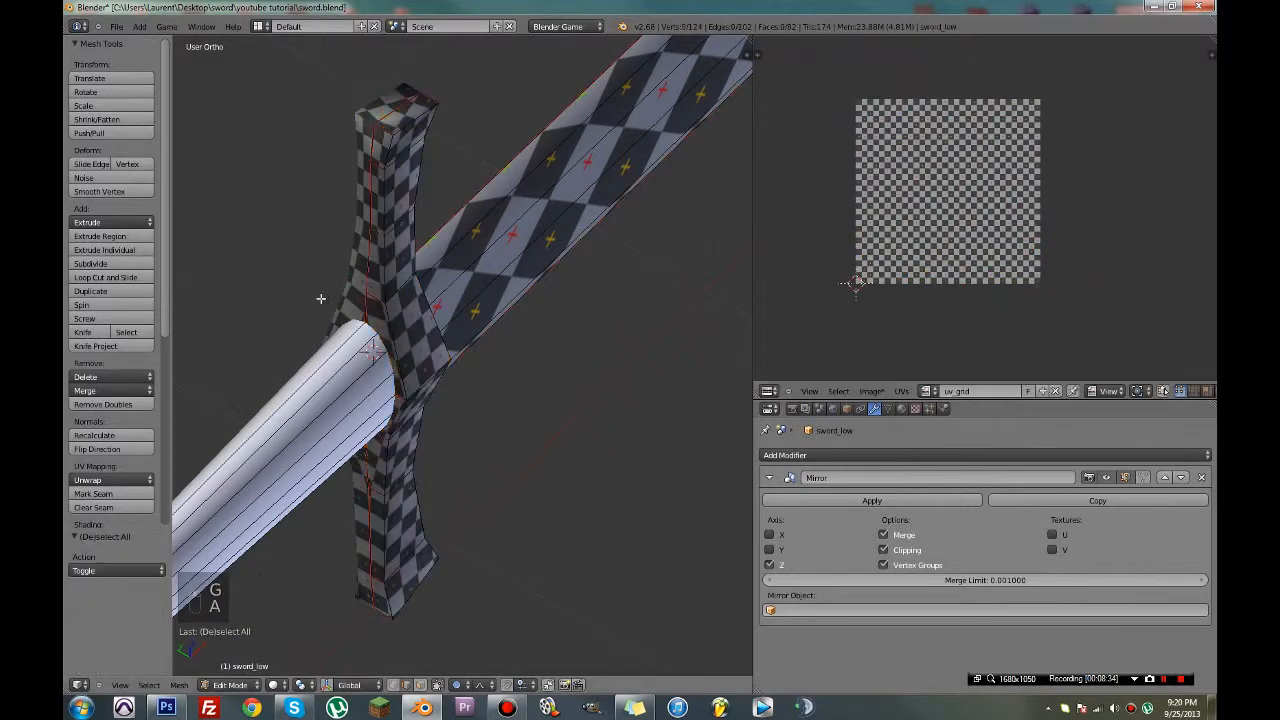
# Select the whole mesh and the crossguard's UV island, display the uv_grid image behind the UVs, and save the file
pyautogui.press('a')
pyautogui.press('a')
pyautogui.moveTo(970, 237); pyautogui.dragTo(1010, 222)
pyautogui.rightClick(1010, 222)
pyautogui.click(927, 391)
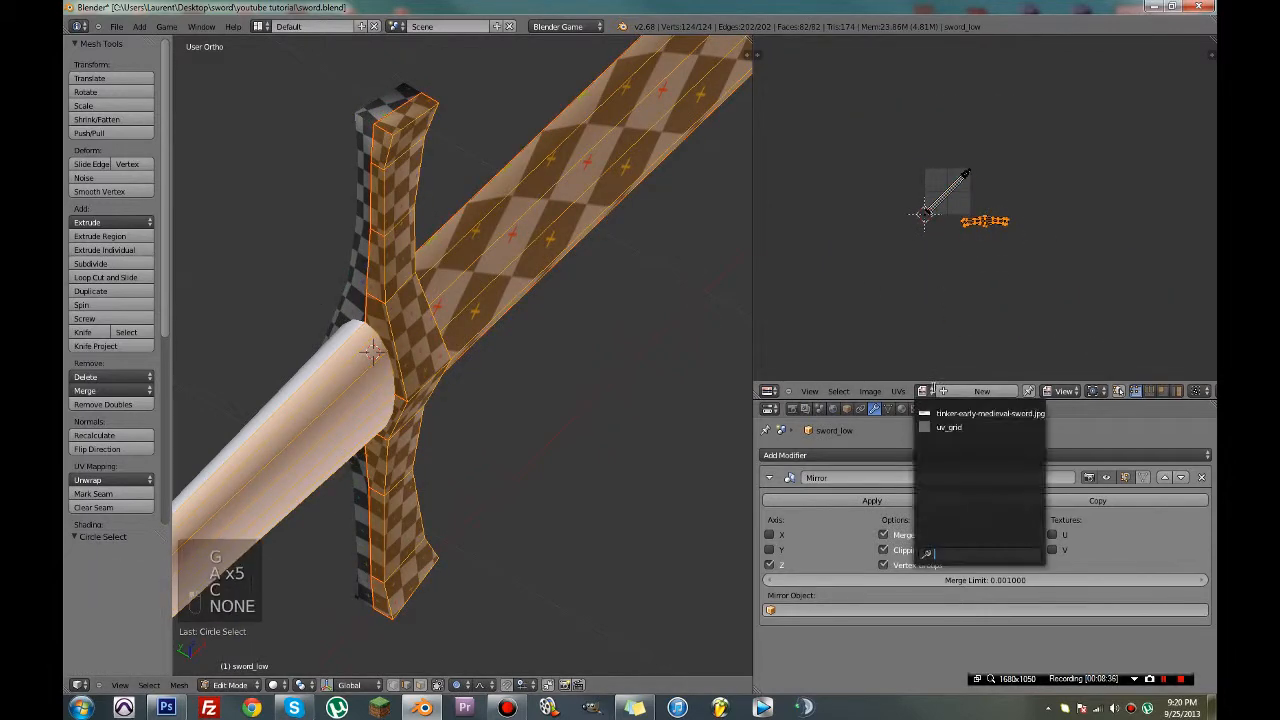
pyautogui.click(940, 426)
pyautogui.hotkey('ctrl', 's')
pyautogui.click(520, 290)
# Shift the crossguard's UV island up to overlap the grid, and try moving a few vertices at its end
pyautogui.press('g')
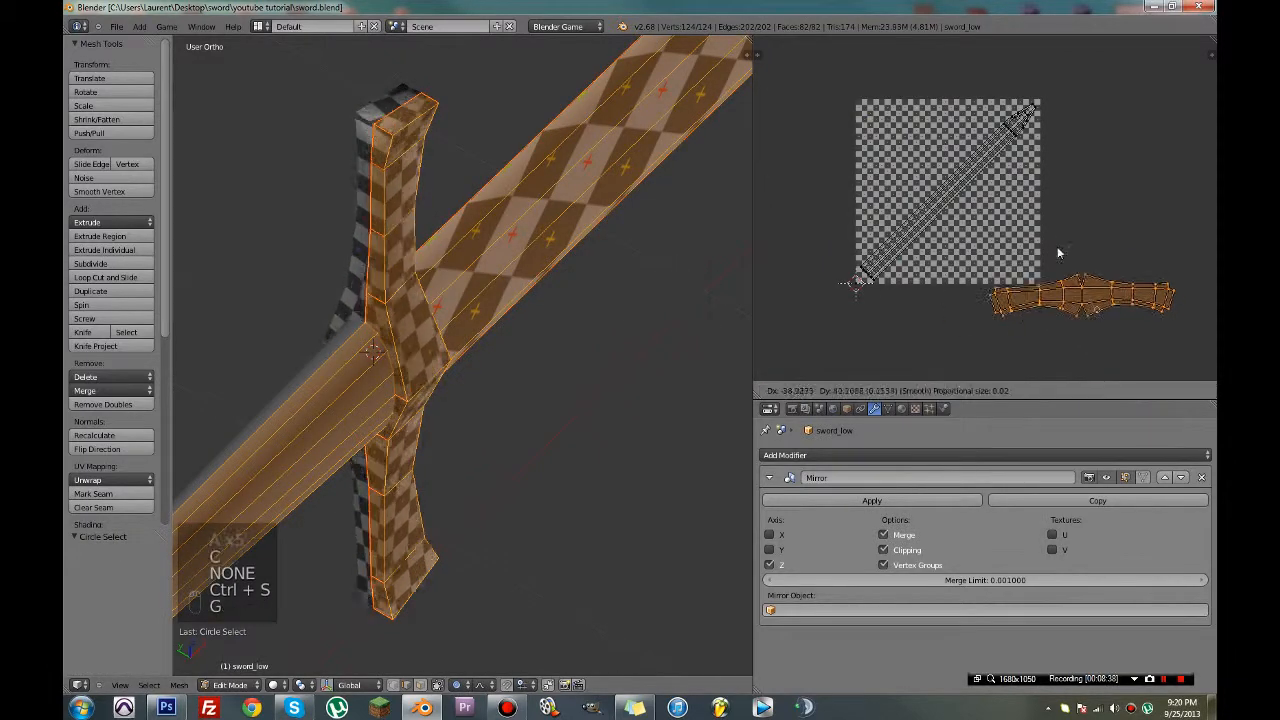
pyautogui.click(1013, 265)
pyautogui.press('a')
pyautogui.press('c')
pyautogui.click(983, 270)
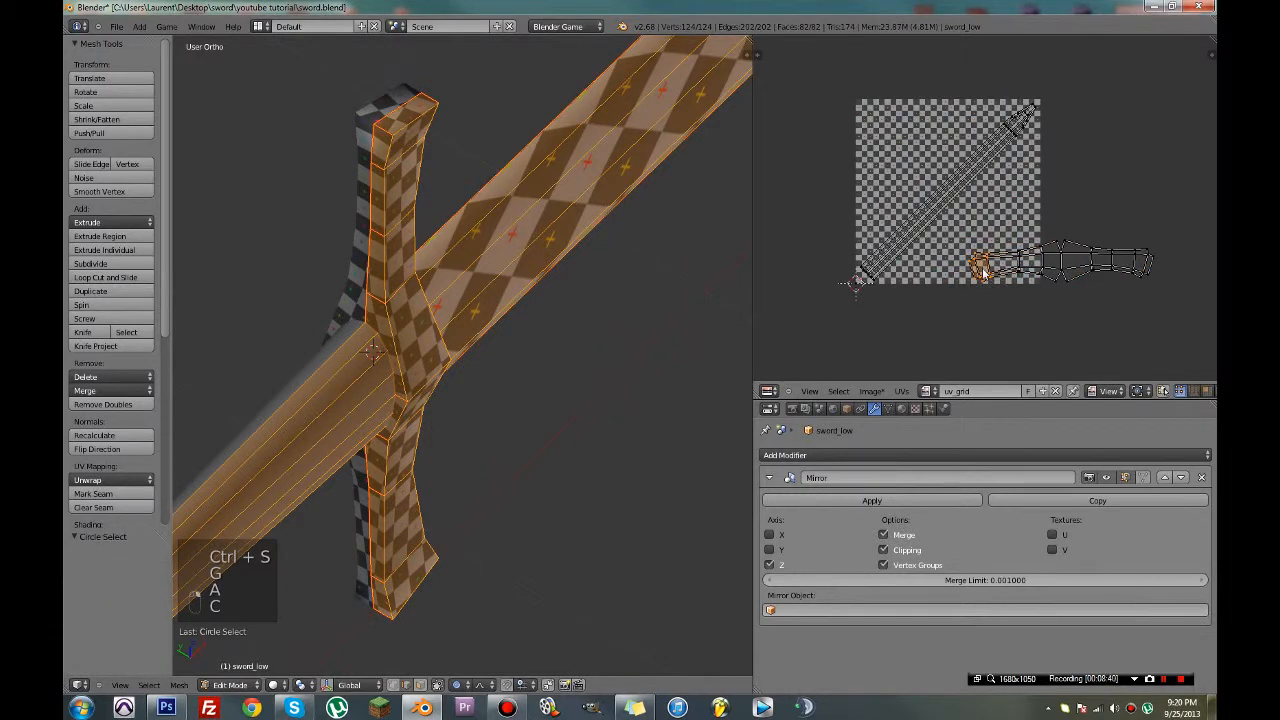
pyautogui.scroll(3, 983, 270)
pyautogui.press('a')
pyautogui.press('c')
pyautogui.press('g')
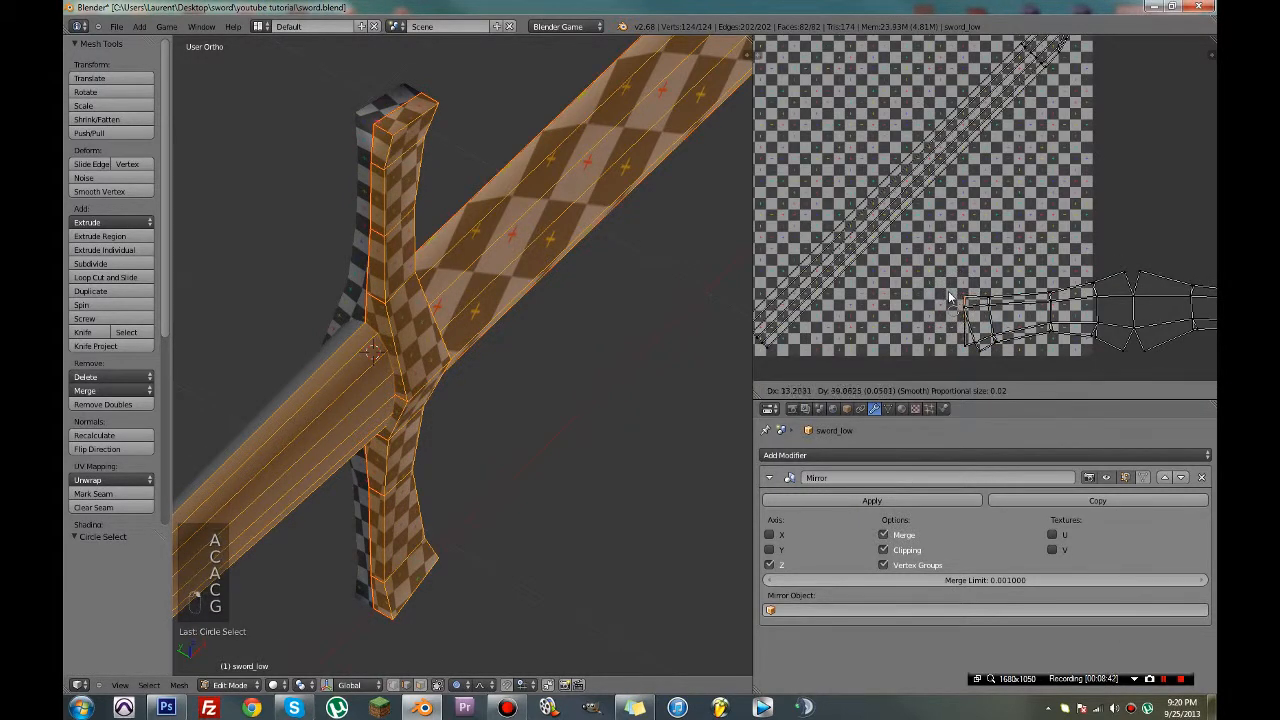
pyautogui.click(950, 298)
# Try moving a single UV vertex beside the split in the middle of the crossguard's island
pyautogui.moveTo(1071, 301); pyautogui.dragTo(944, 294, button='middle')
pyautogui.press('a')
pyautogui.press('c')
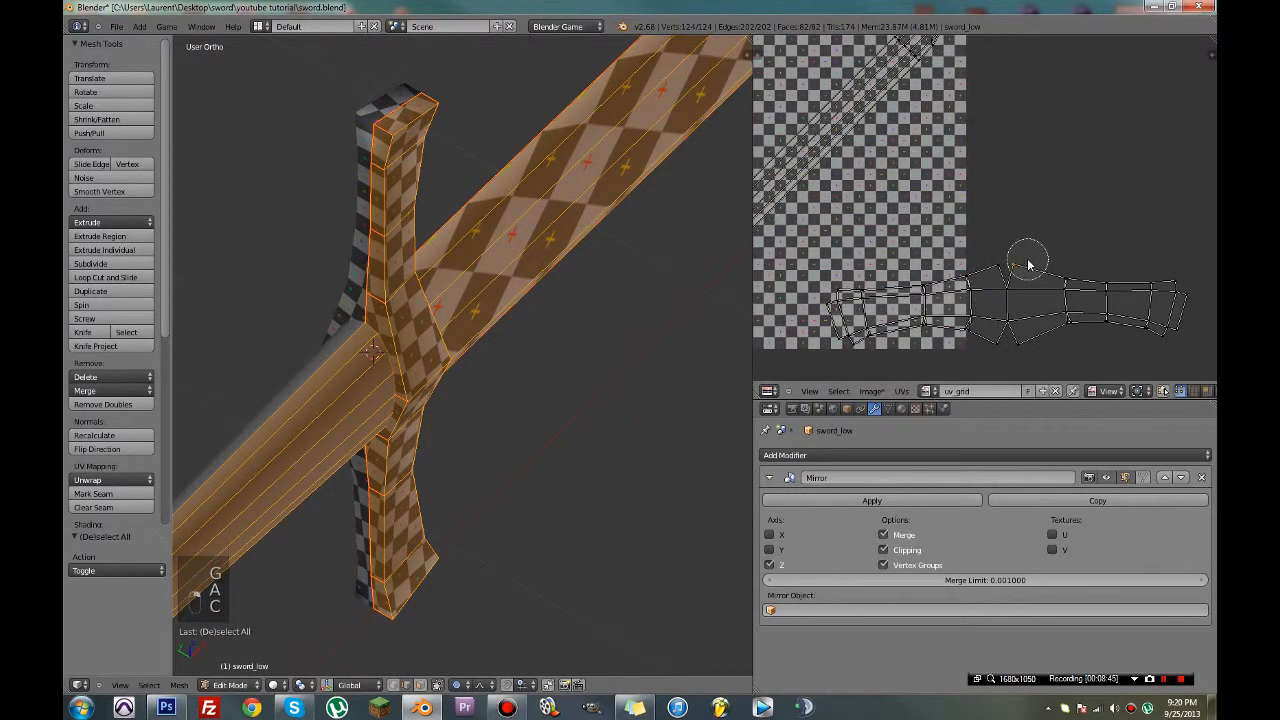
pyautogui.click(1028, 262)
pyautogui.rightClick(1027, 264)
pyautogui.press('g')
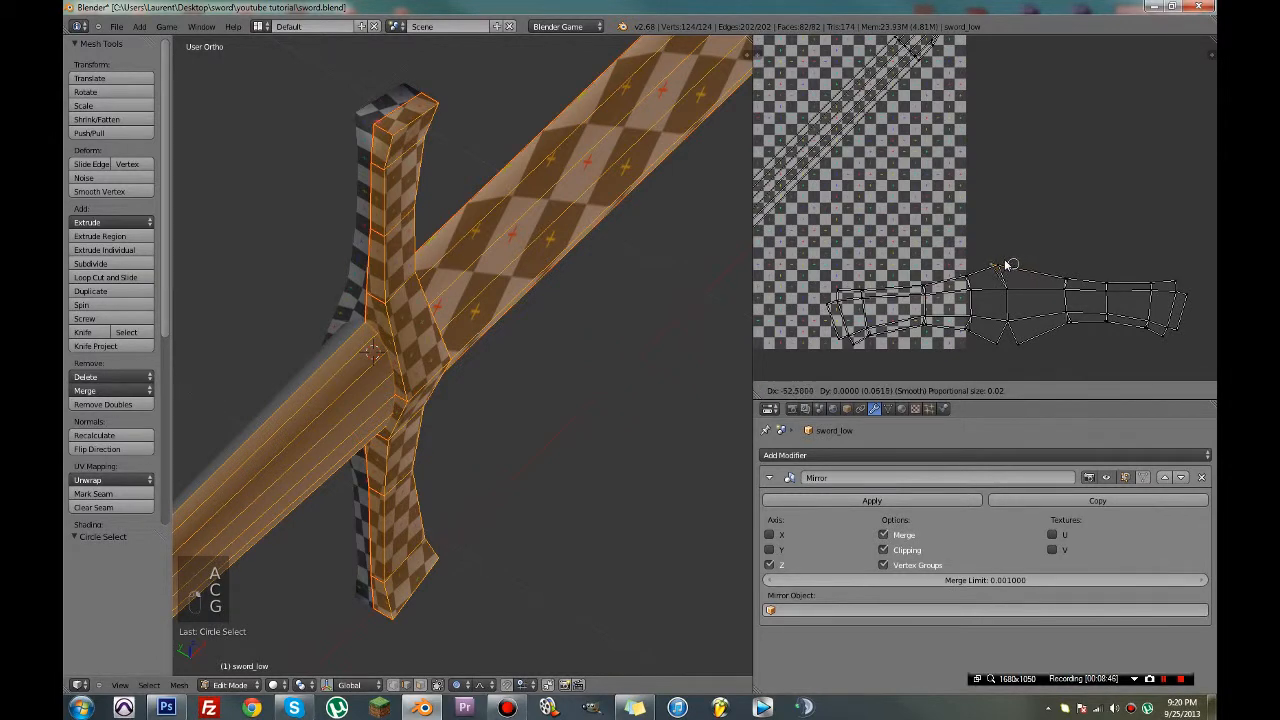
pyautogui.click(1013, 264)
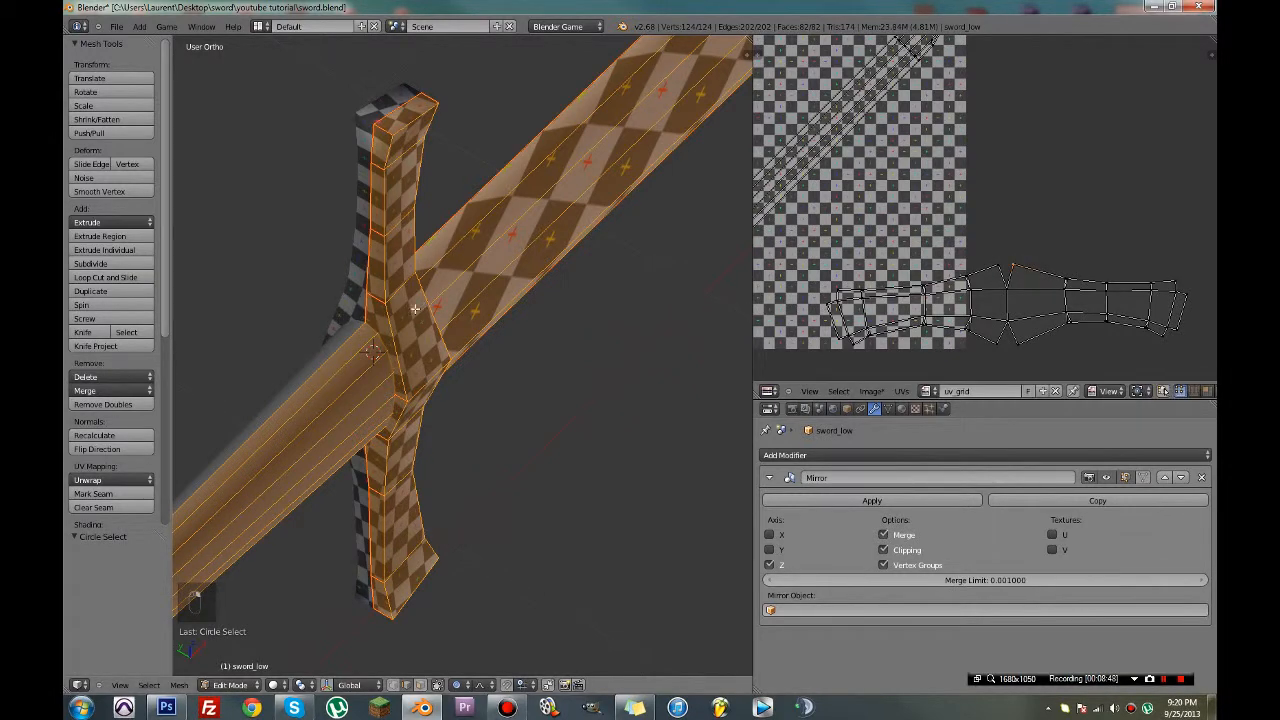
pyautogui.scroll(3, 503, 287)
pyautogui.press('a')
# Select the crossguard's complete UV island and rotate it to a diagonal, undoing the accidental hiding of the selection
pyautogui.scroll(-3, 1003, 307)
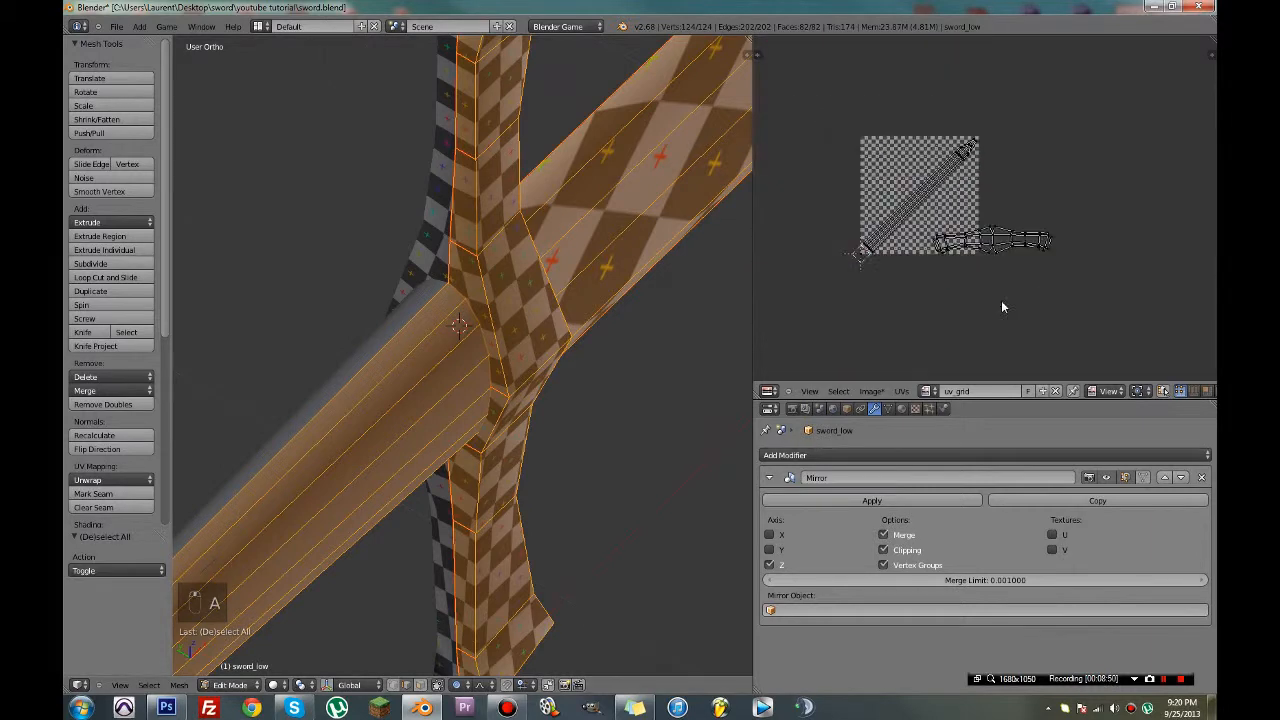
pyautogui.moveTo(948, 264); pyautogui.dragTo(1069, 252)
pyautogui.rightClick(1074, 249)
pyautogui.press('r')
pyautogui.rightClick(1081, 239)
pyautogui.press('c')
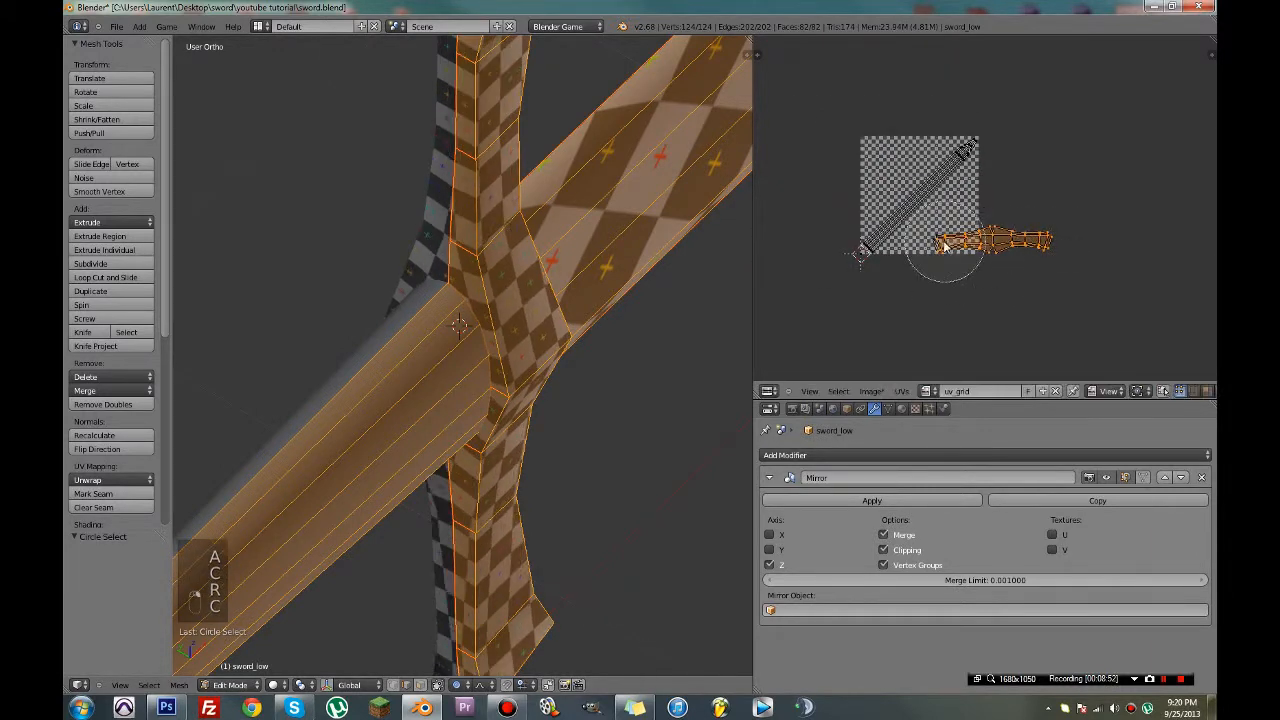
pyautogui.moveTo(945, 248); pyautogui.dragTo(972, 240)
pyautogui.rightClick(1072, 247)
pyautogui.press('h')
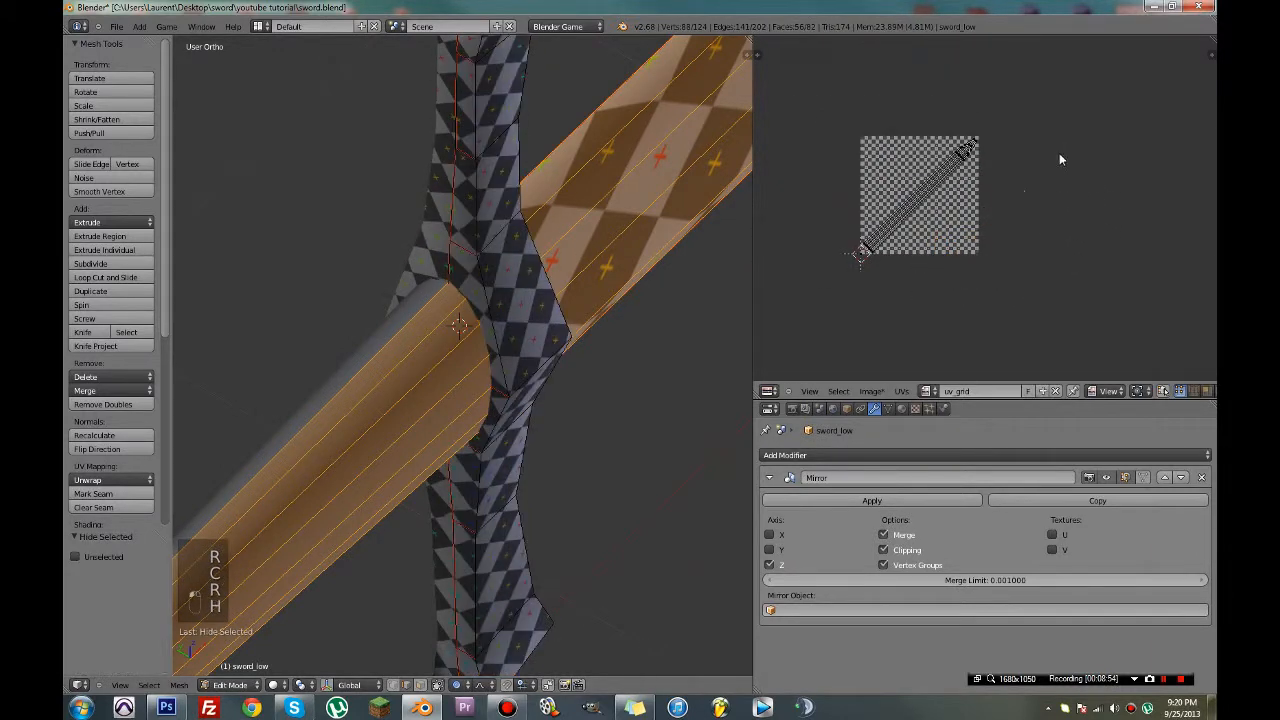
pyautogui.hotkey('ctrl', 'z')
# Move the crossguard's UV island onto the grid below the blade's island and fine-tune its rotation to run alongside the blade
pyautogui.press('g')
pyautogui.click(989, 193)
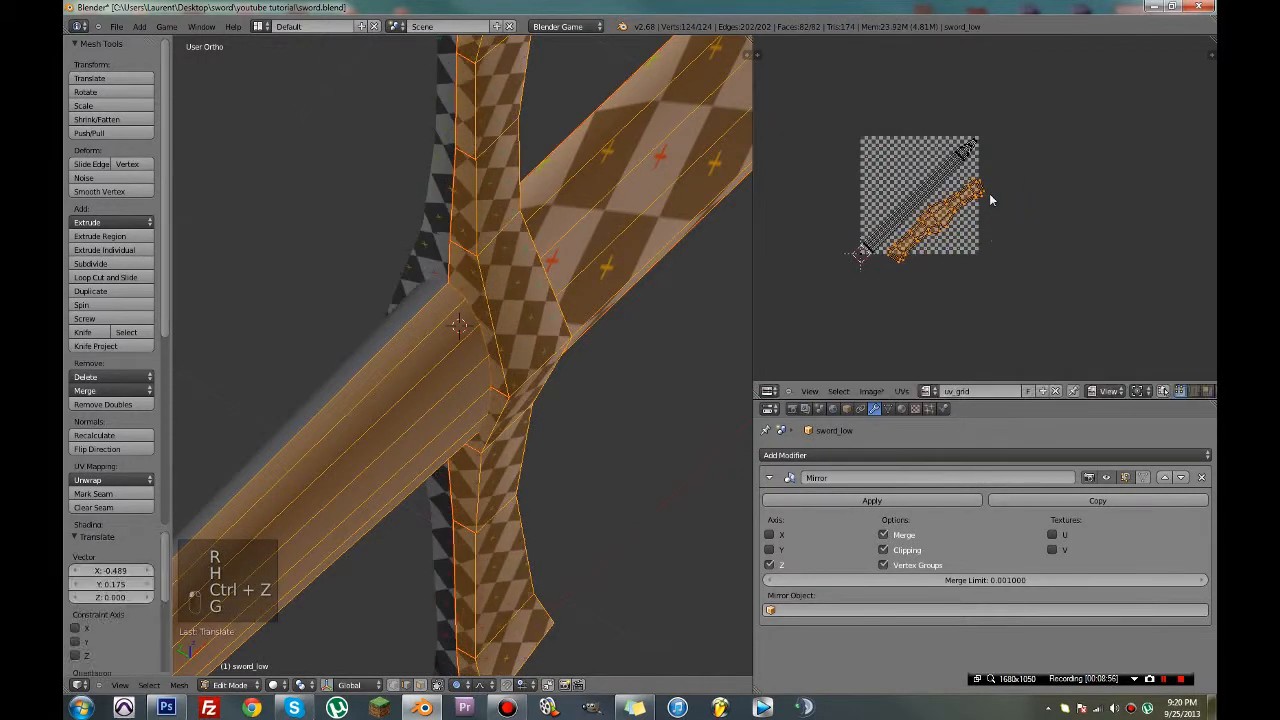
pyautogui.scroll(4, 991, 194)
pyautogui.press('r')
pyautogui.click(1051, 206)
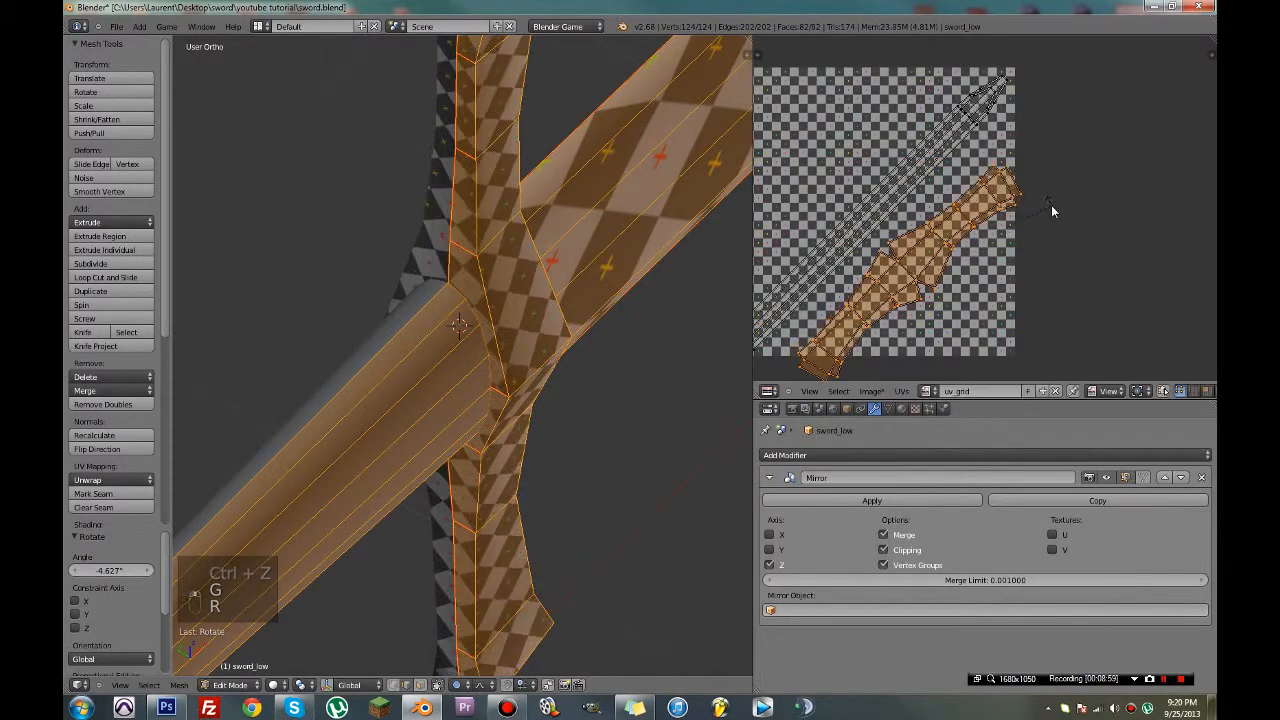
# Scale down and reposition the crossguard's UV island to fit inside the grid below the blade, and save the file
pyautogui.press('s')
pyautogui.click(1041, 203)
pyautogui.press('g')
pyautogui.click(1037, 184)
pyautogui.press('s')
pyautogui.click(1023, 193)
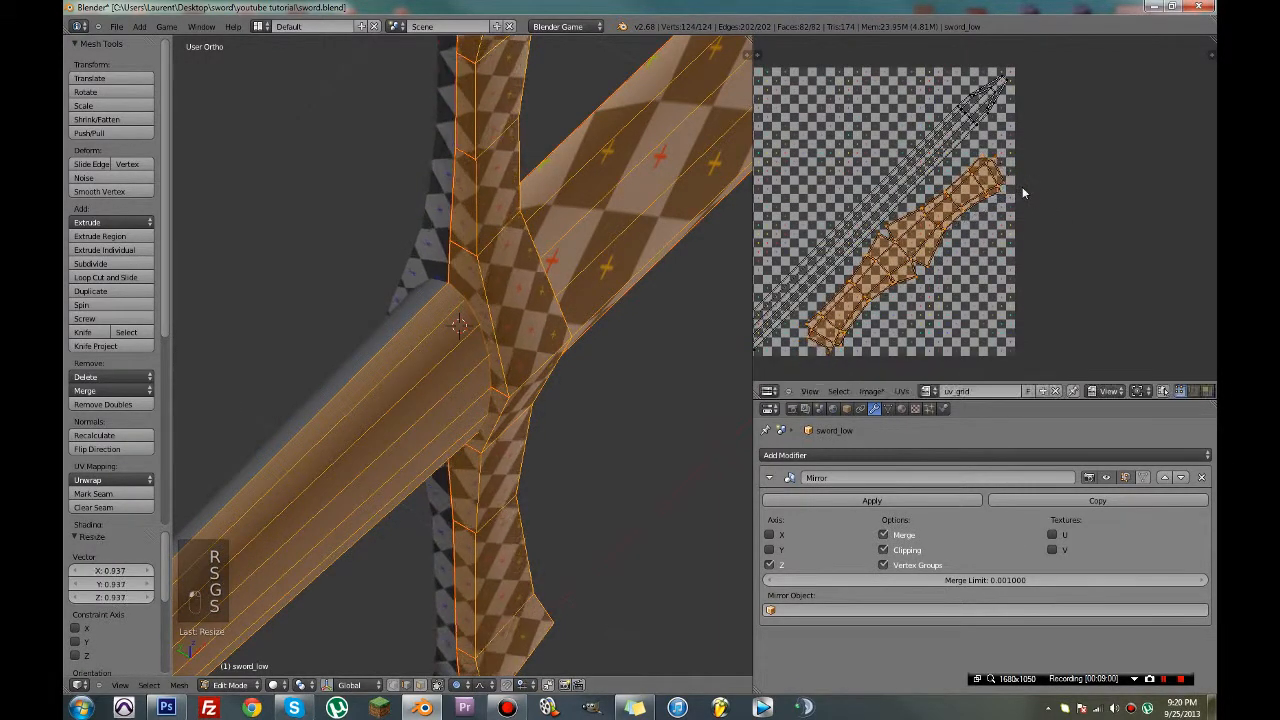
pyautogui.press('g')
pyautogui.click(1025, 197)
pyautogui.hotkey('ctrl', 's')
pyautogui.click(1025, 197)
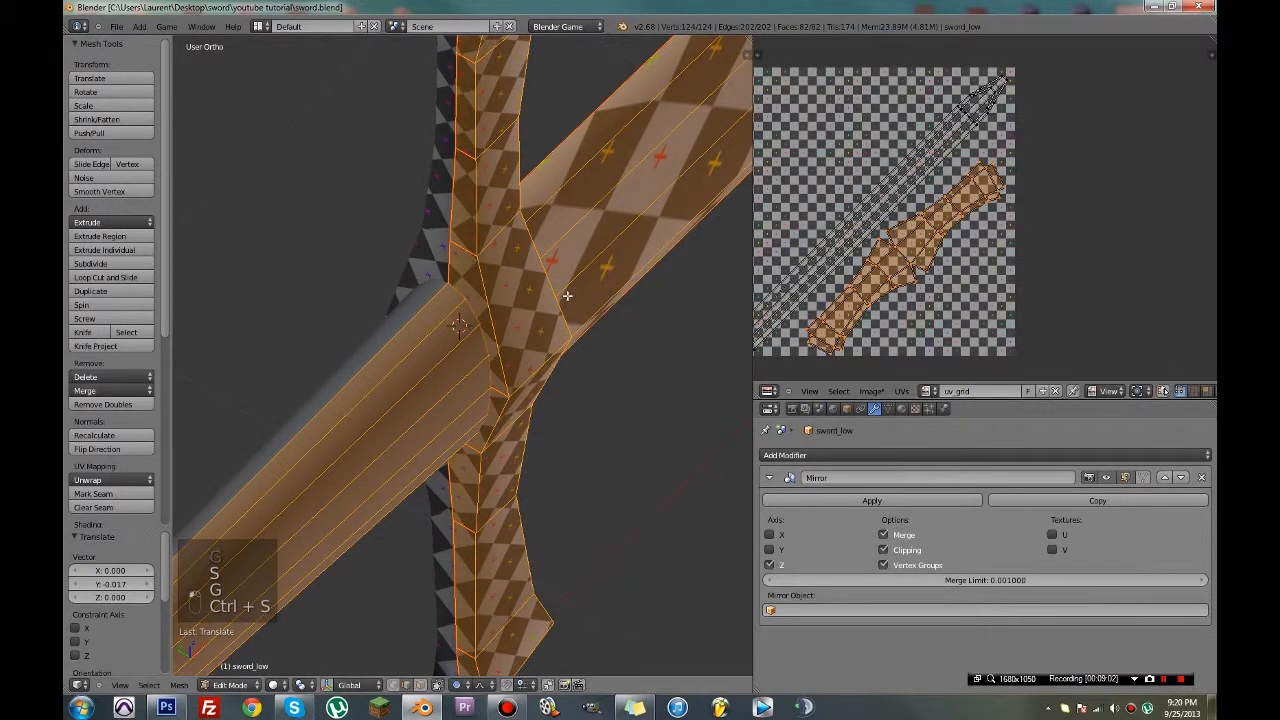
# Leave edit mode, save the file, and examine the checker texture on the sword's blade and crossguard
pyautogui.scroll(-2, 566, 294)
pyautogui.moveTo(566, 294); pyautogui.dragTo(550, 293, button='middle')
pyautogui.hotkey('ctrl', 's')
pyautogui.press('Tab')
pyautogui.moveTo(628, 289); pyautogui.dragTo(505, 270, button='middle')
pyautogui.hotkey('ctrl', 's')
pyautogui.click(422, 262)
pyautogui.hotkey('ctrl', 's')
pyautogui.click(520, 185)
pyautogui.scroll(-6, 536, 319)
pyautogui.hotkey('ctrl', 's')
pyautogui.scroll(7, 412, 361)
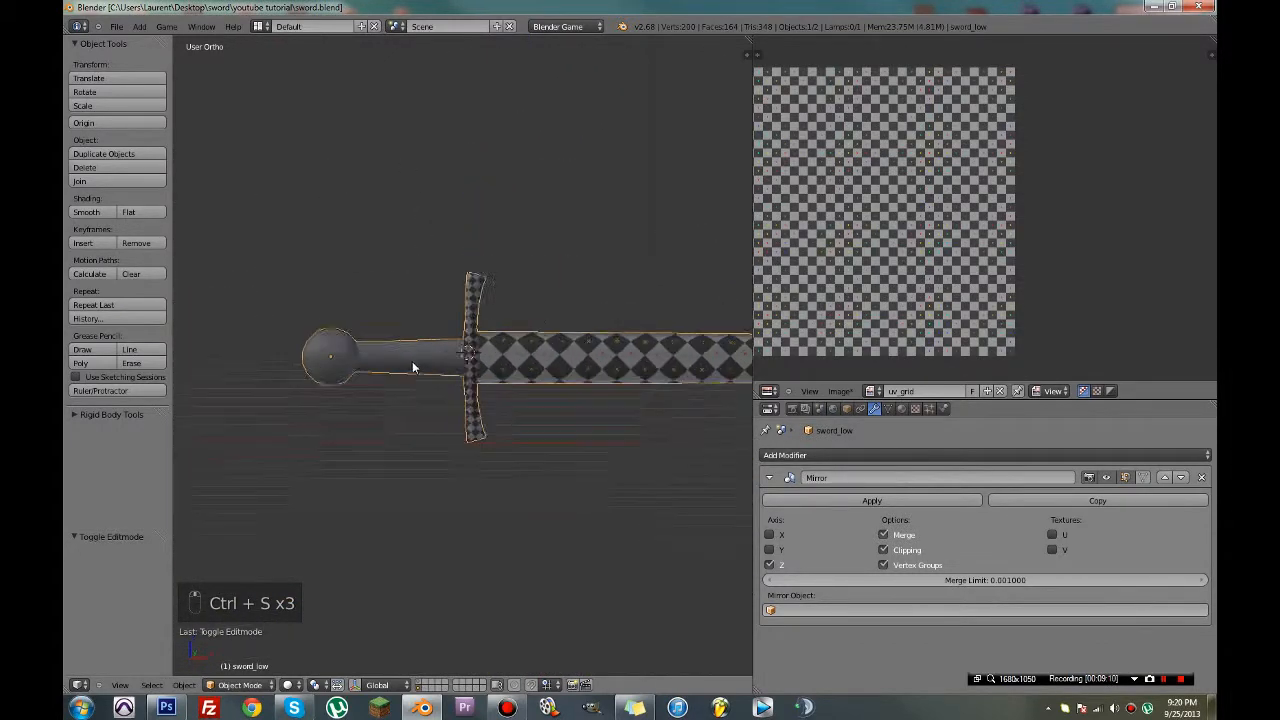
# Save the file over the existing one and reopen the sword mesh for editing
pyautogui.keyDown('shift'); pyautogui.moveTo(408, 355); pyautogui.dragTo(508, 342, button='middle'); pyautogui.keyUp('shift')
pyautogui.hotkey('ctrl', 's')
pyautogui.click(508, 343)
pyautogui.press('Tab')
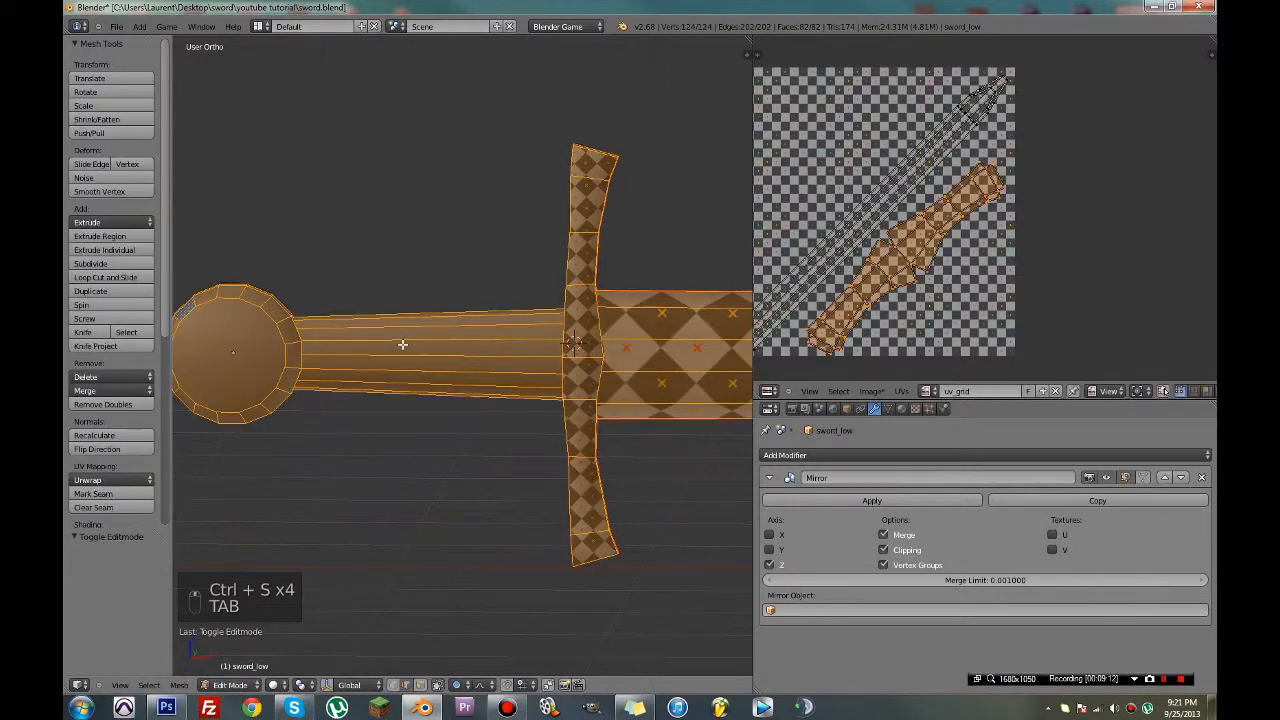
# Select one lengthwise edge along the underside of the grip and mark it as a seam
pyautogui.keyDown('shift'); pyautogui.moveTo(388, 349); pyautogui.dragTo(439, 277, button='middle'); pyautogui.keyUp('shift')
pyautogui.press('z')
pyautogui.rightClick(428, 258)
pyautogui.moveTo(426, 359); pyautogui.dragTo(541, 287, button='middle')
pyautogui.press('z')
pyautogui.moveTo(323, 315); pyautogui.dragTo(533, 330, button='middle')
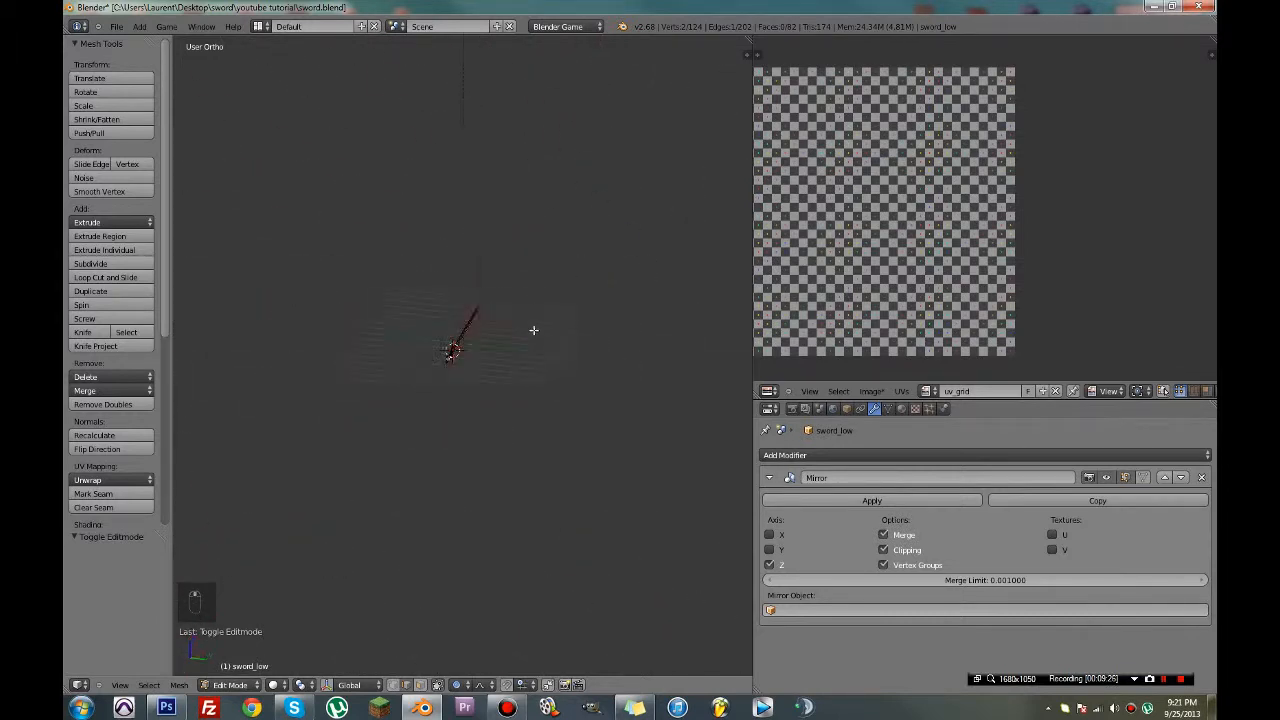
pyautogui.scroll(5, 480, 420)
pyautogui.hotkey('ctrl', 'e')
pyautogui.click(468, 418)
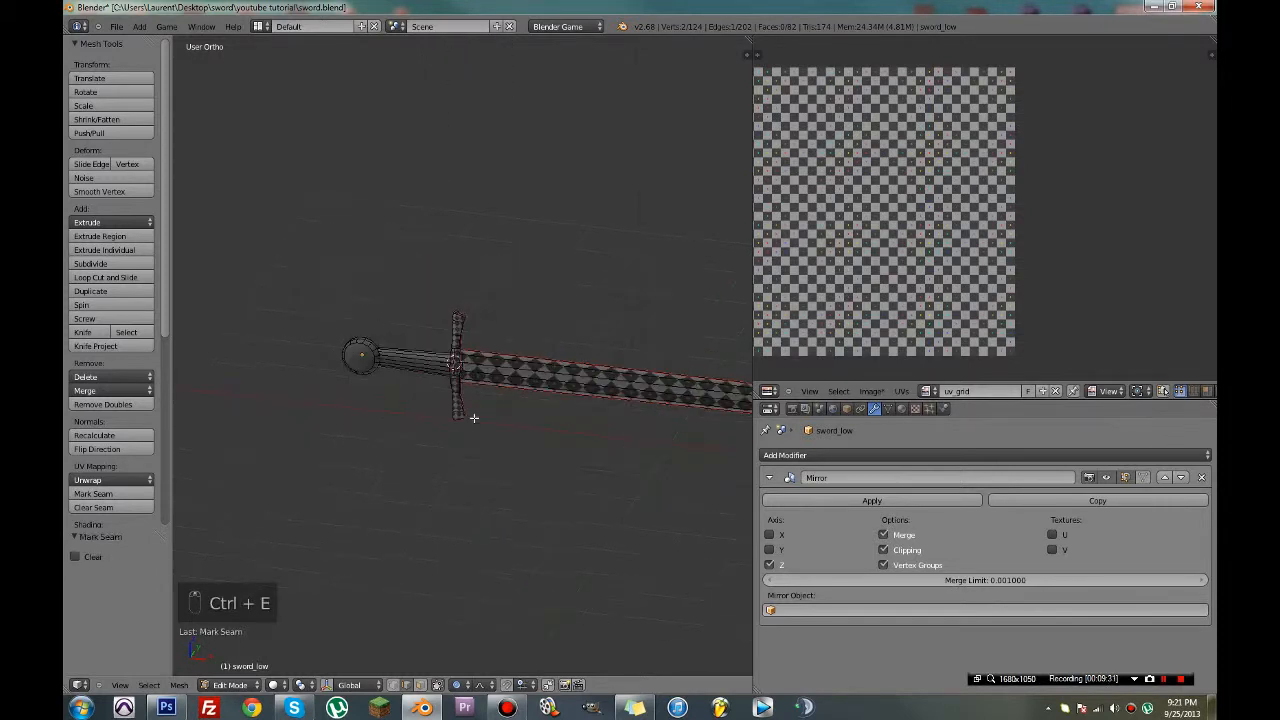
# Select the whole linked grip, unwrap it, and move its UV island off the grid image
pyautogui.scroll(3, 440, 412)
pyautogui.moveTo(427, 411); pyautogui.dragTo(456, 381, button='middle')
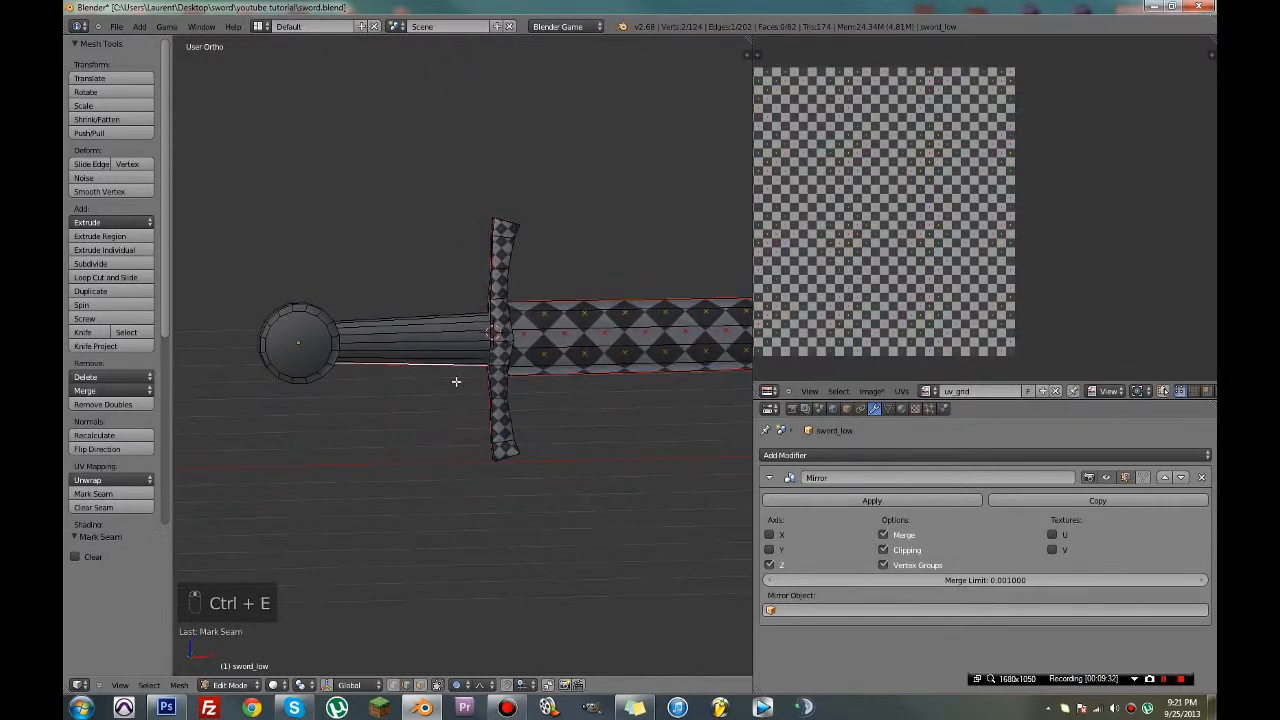
pyautogui.hotkey('ctrl', 'l')
pyautogui.press('u')
pyautogui.click(456, 381)
pyautogui.scroll(-3, 847, 280)
pyautogui.press('a')
pyautogui.press('g')
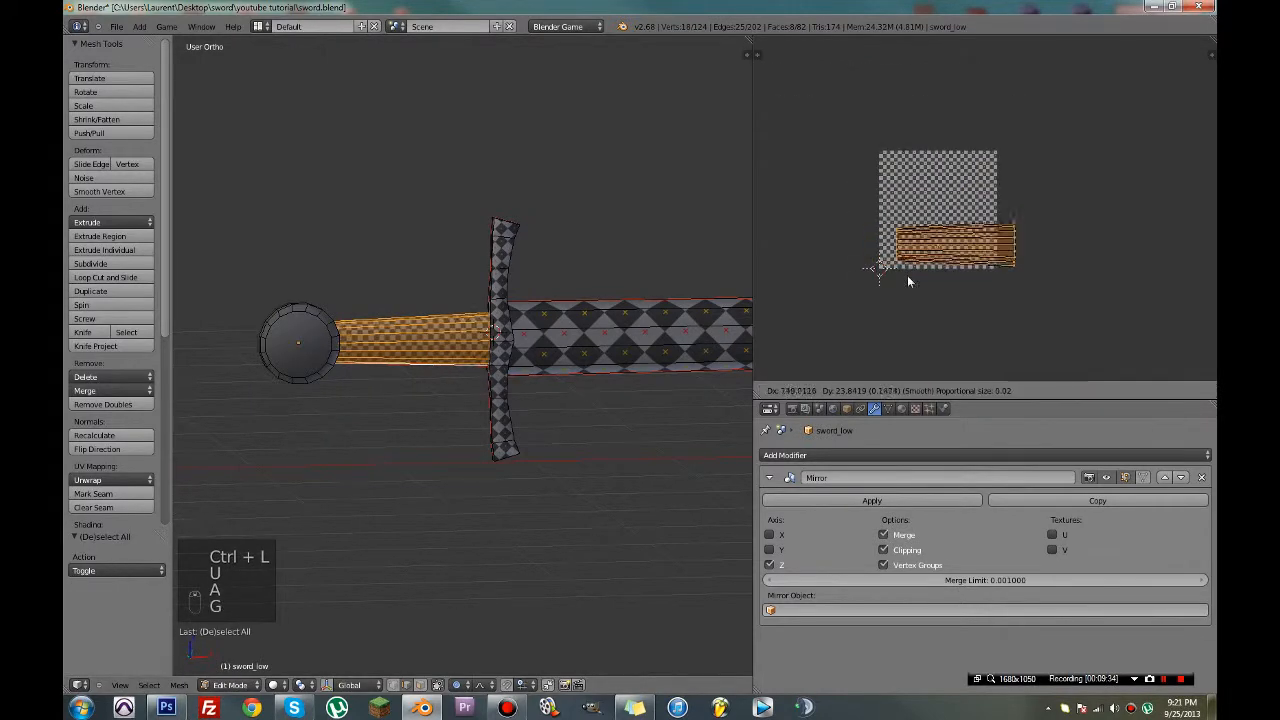
pyautogui.click(1021, 273)
# Display the UV islands of the whole sword and circle-select only the grip's island
pyautogui.press('a')
pyautogui.press('a')
pyautogui.press('a')
pyautogui.scroll(-1, 1085, 252)
pyautogui.press('a')
pyautogui.press('a')
pyautogui.press('c')
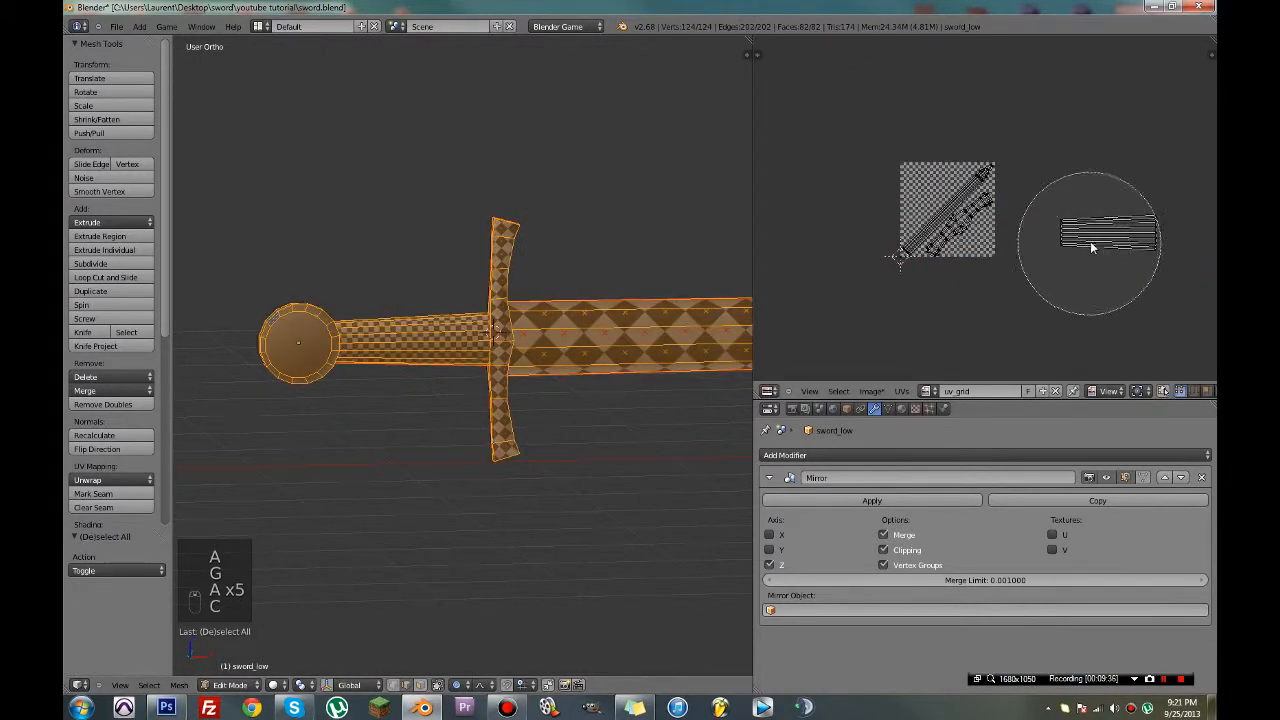
pyautogui.click(1090, 241)
pyautogui.rightClick(1090, 241)
# Move the grip's UV island onto the grid and rotate it by about -42.5° to run diagonally beside the blade
pyautogui.press('g')
pyautogui.click(1044, 217)
pyautogui.press('r')
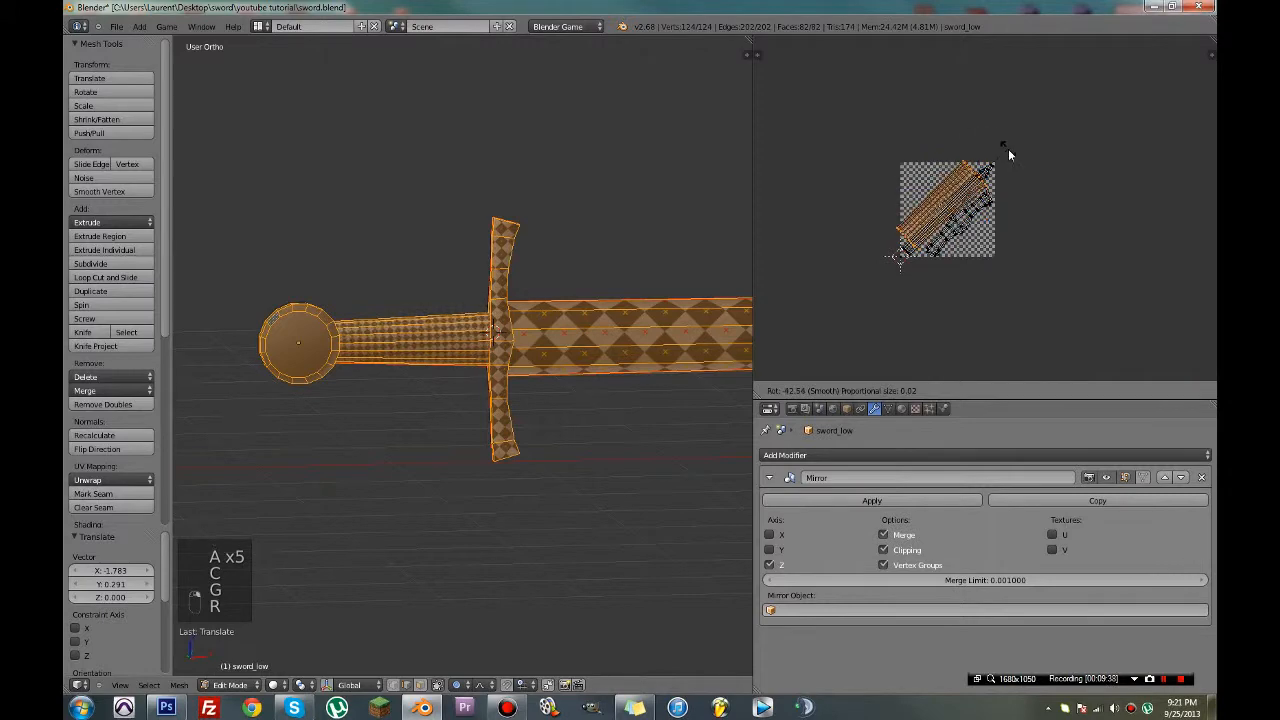
pyautogui.click(1008, 155)
pyautogui.scroll(5, 1030, 180)
pyautogui.press('g')
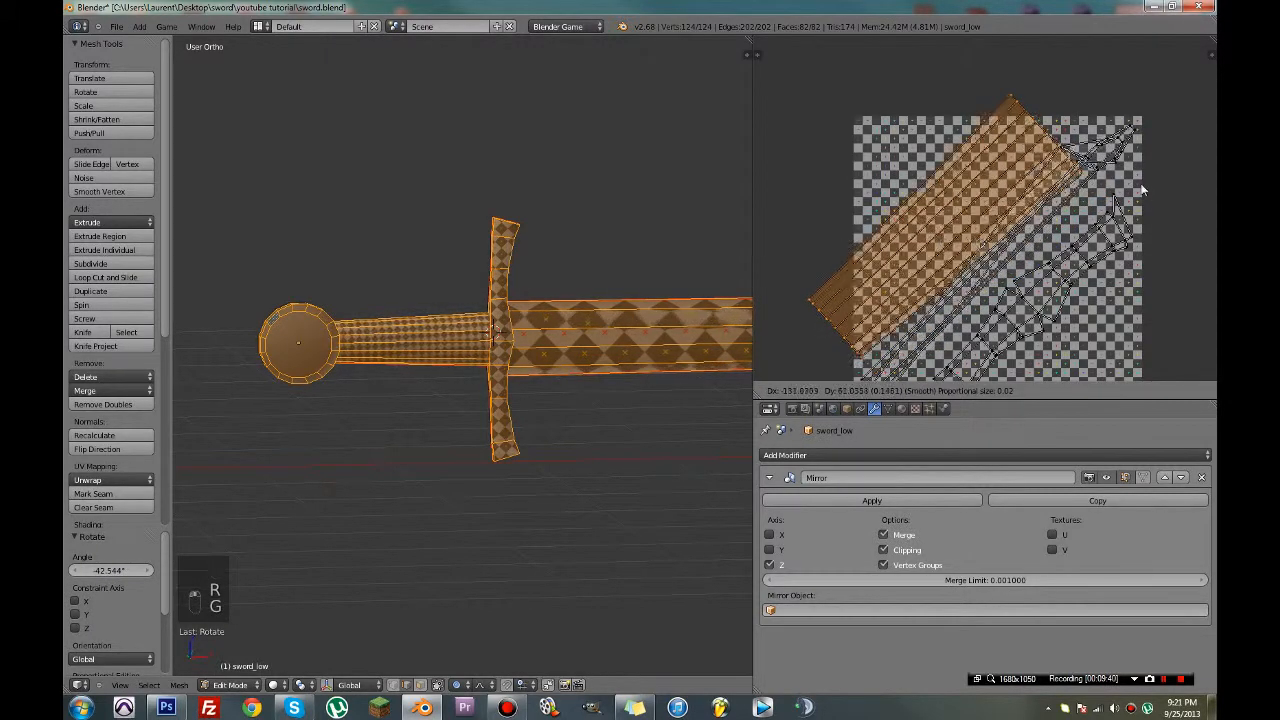
pyautogui.click(1146, 185)
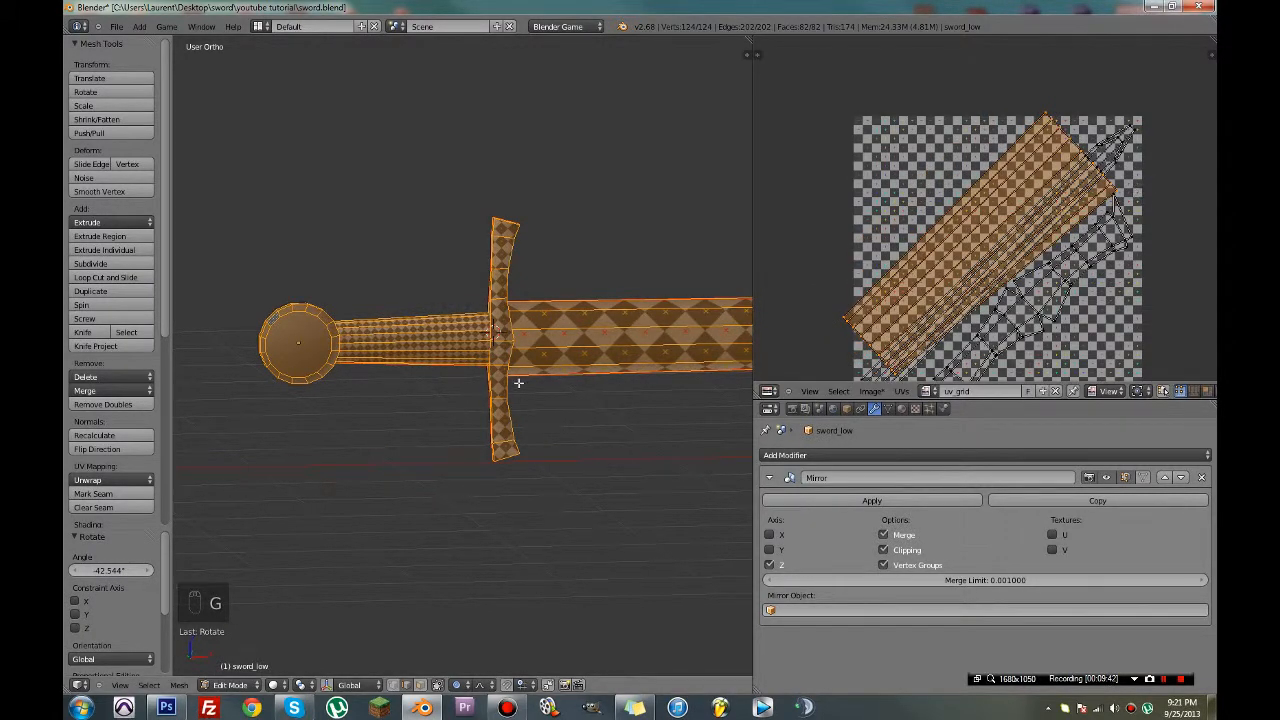
# With proportional editing off, shift, rotate and shrink the grip's UV island into the space above the blade's island, and save
pyautogui.press('g')
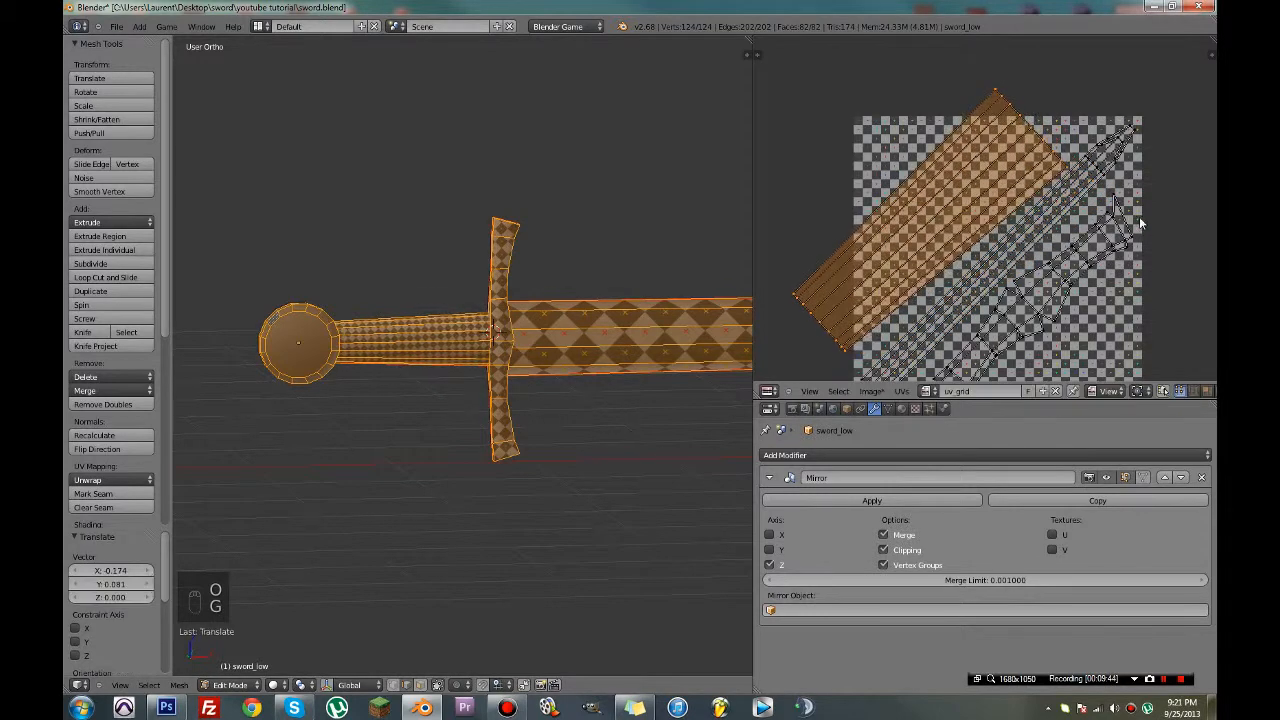
pyautogui.click(1140, 213)
pyautogui.press('r')
pyautogui.press('s')
pyautogui.press('g')
pyautogui.press('s')
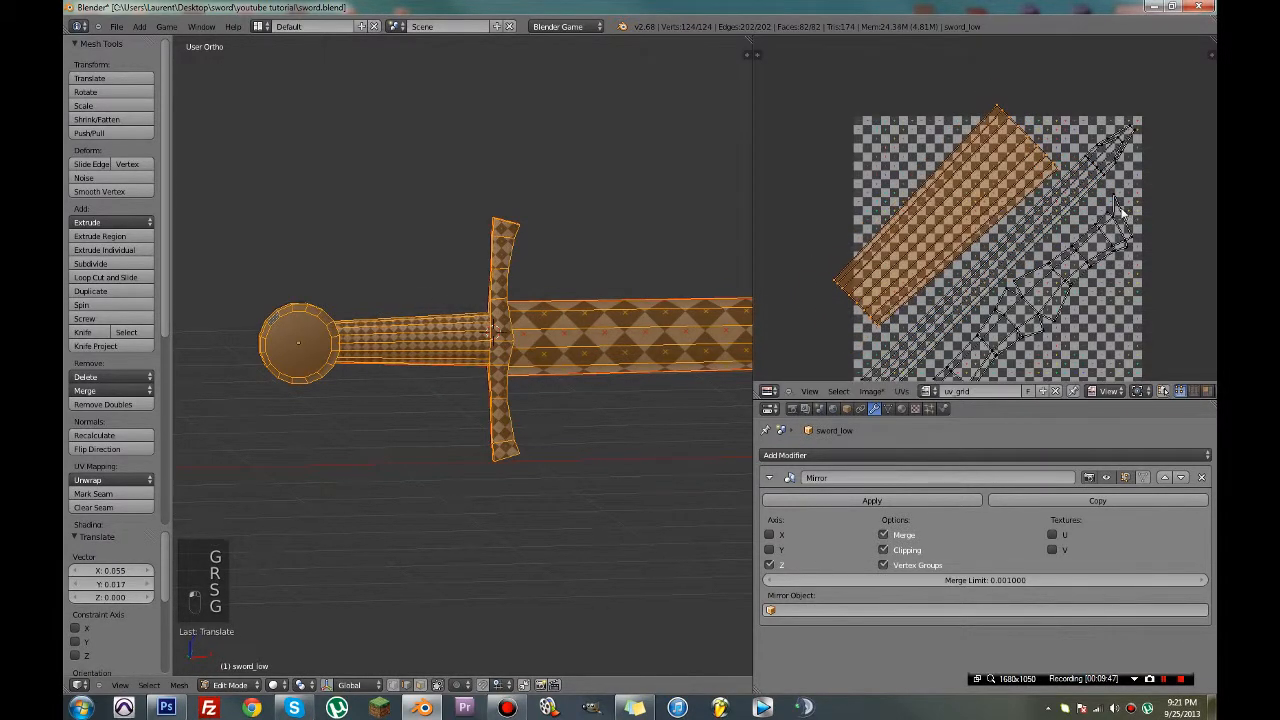
pyautogui.click(1095, 215)
pyautogui.hotkey('ctrl', 's')
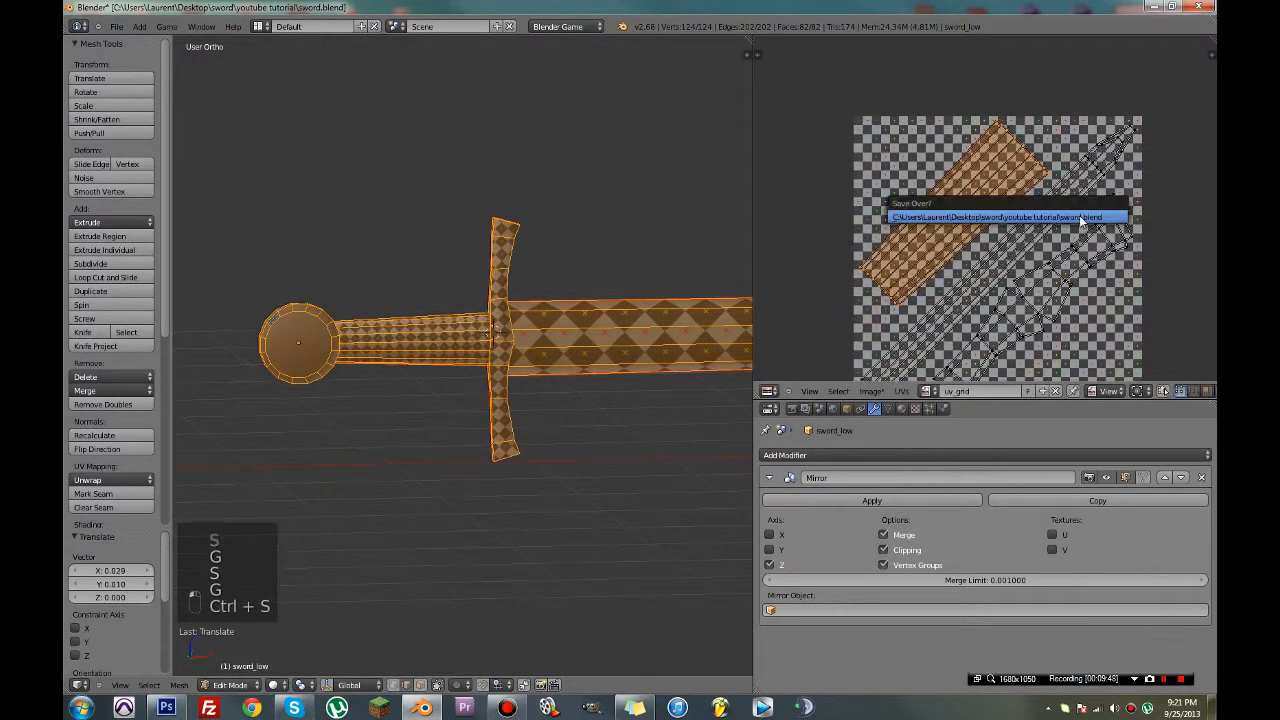
# Slightly enlarge the grip's UV island, fine-tune its rotation and position beside the blade's island, and save the file
pyautogui.scroll(3, 922, 298)
pyautogui.moveTo(922, 298); pyautogui.dragTo(984, 258, button='middle')
pyautogui.press('s')
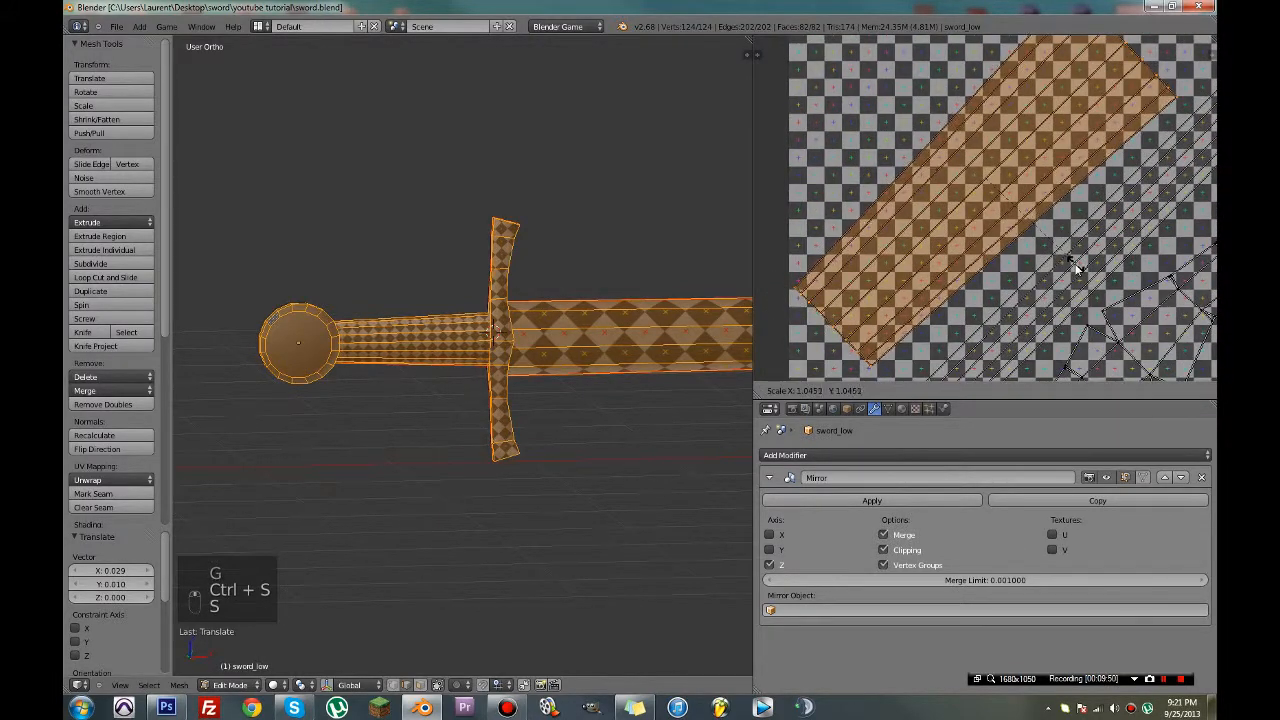
pyautogui.click(1080, 270)
pyautogui.press('g')
pyautogui.press('r')
pyautogui.press('g')
pyautogui.click(1150, 277)
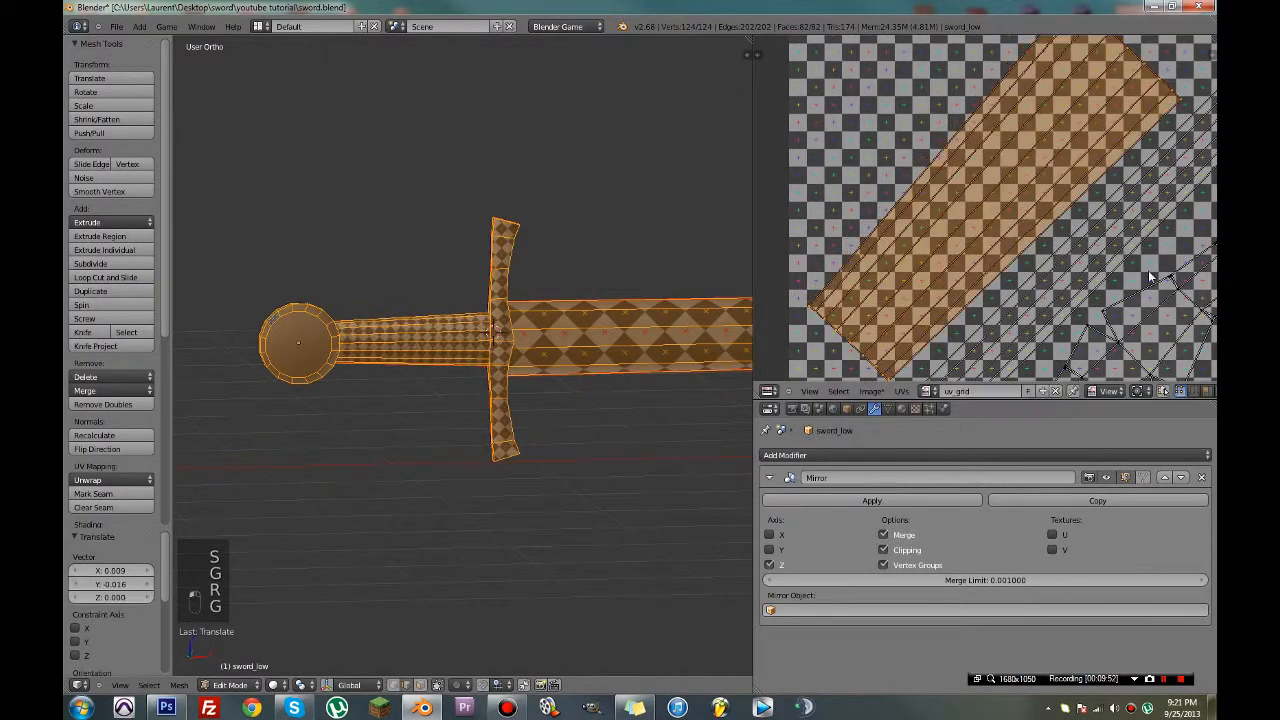
pyautogui.moveTo(1062, 238); pyautogui.dragTo(1083, 337, button='middle')
pyautogui.moveTo(968, 305); pyautogui.dragTo(982, 223, button='middle')
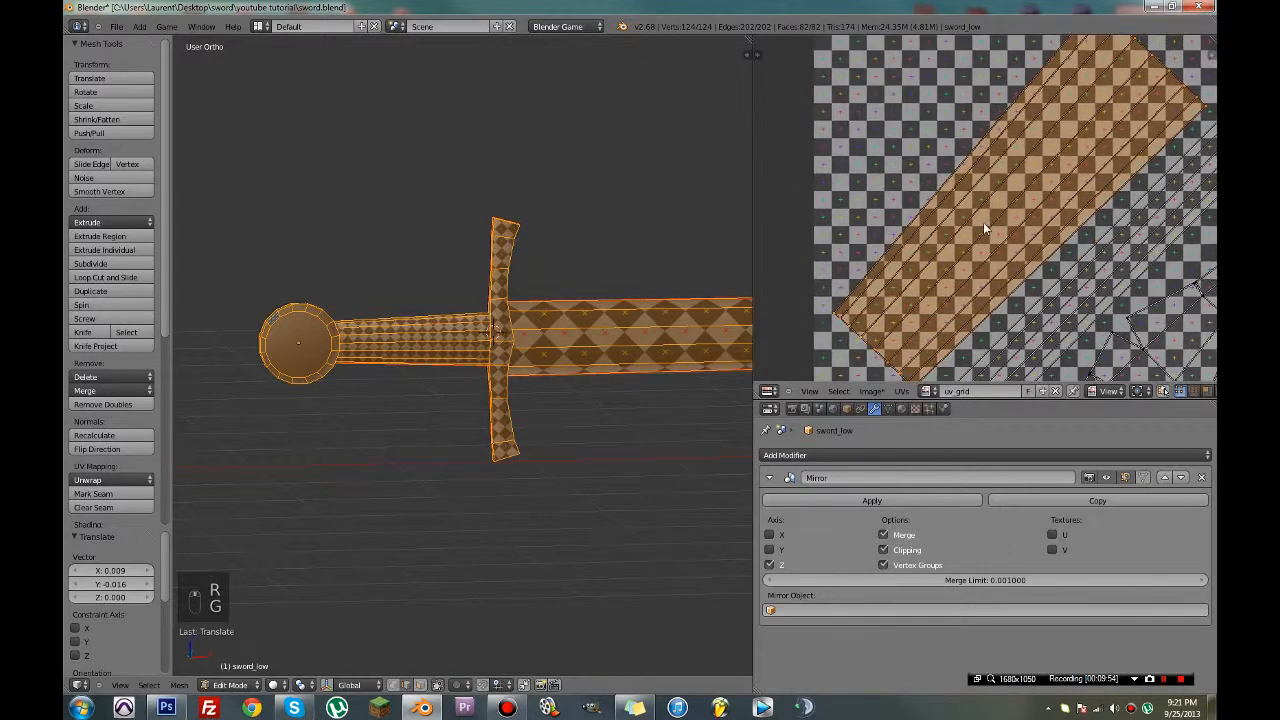
pyautogui.hotkey('ctrl', 's')
pyautogui.click(980, 228)
# Nudge the grip's UV island toward the grid's edge, scale it by about 1.029, and save the file
pyautogui.press('g')
pyautogui.click(975, 254)
pyautogui.press('s')
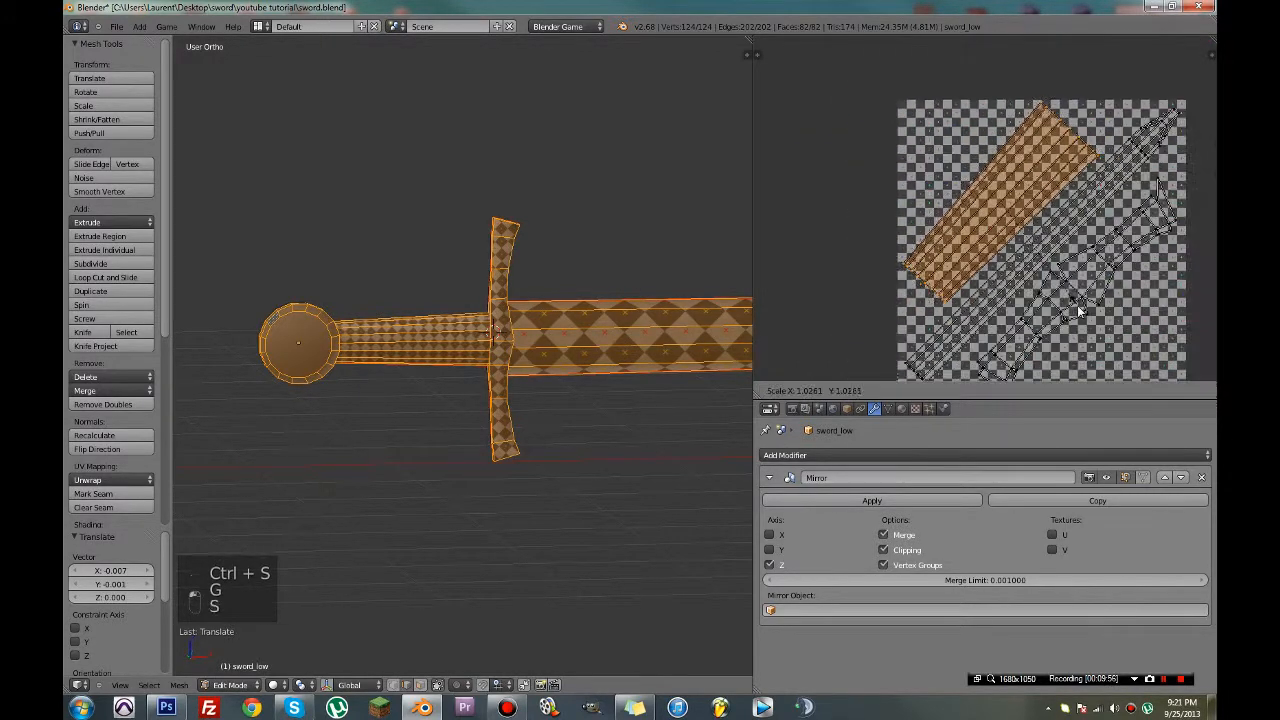
pyautogui.click(1061, 305)
pyautogui.hotkey('ctrl', 's')
pyautogui.hotkey('ctrl', 's')
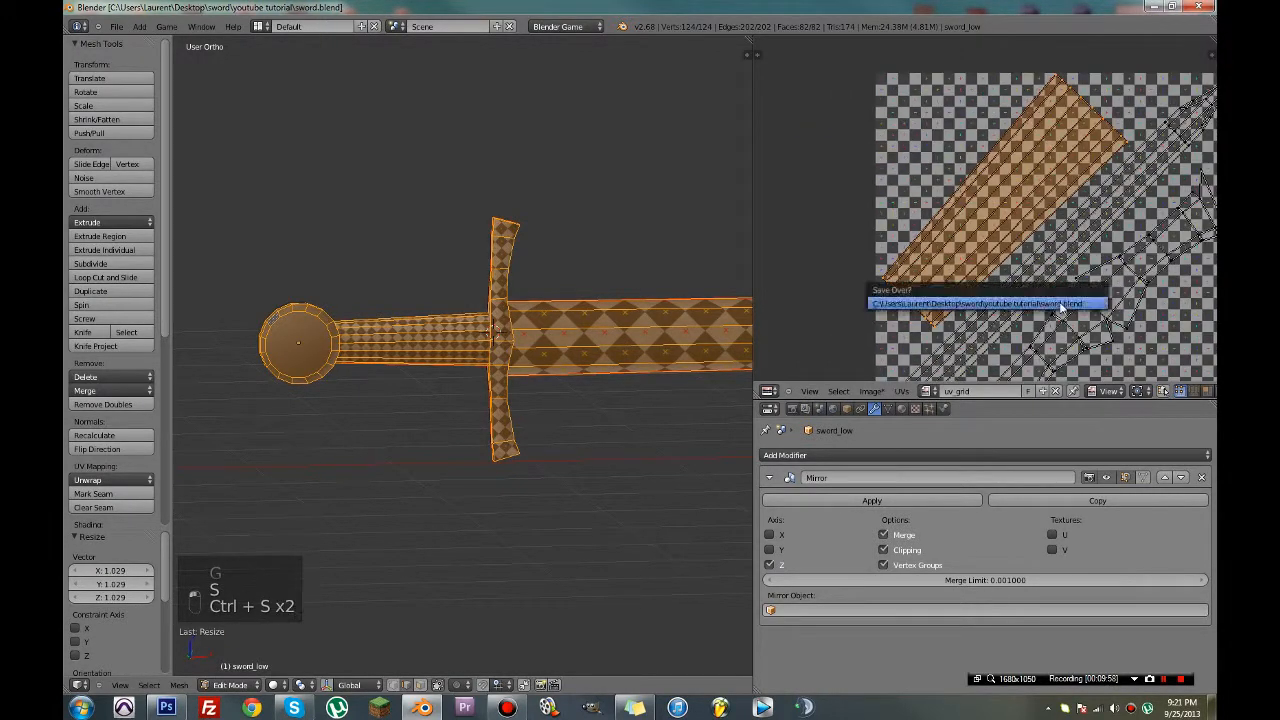
pyautogui.click(1062, 305)
# Examine the checker texture on the grip outside edit mode, save the file, and resume editing the mesh
pyautogui.press('Tab')
pyautogui.moveTo(462, 351); pyautogui.dragTo(538, 367, button='middle')
pyautogui.hotkey('ctrl', 's')
pyautogui.click(421, 369)
pyautogui.press('Tab')
pyautogui.scroll(2, 428, 453)
pyautogui.scroll(2, 311, 626)
pyautogui.moveTo(311, 626); pyautogui.dragTo(408, 691, button='middle')
pyautogui.moveTo(575, 470); pyautogui.dragTo(530, 432, button='middle')
pyautogui.scroll(-2, 530, 432)
pyautogui.scroll(-3, 530, 432)
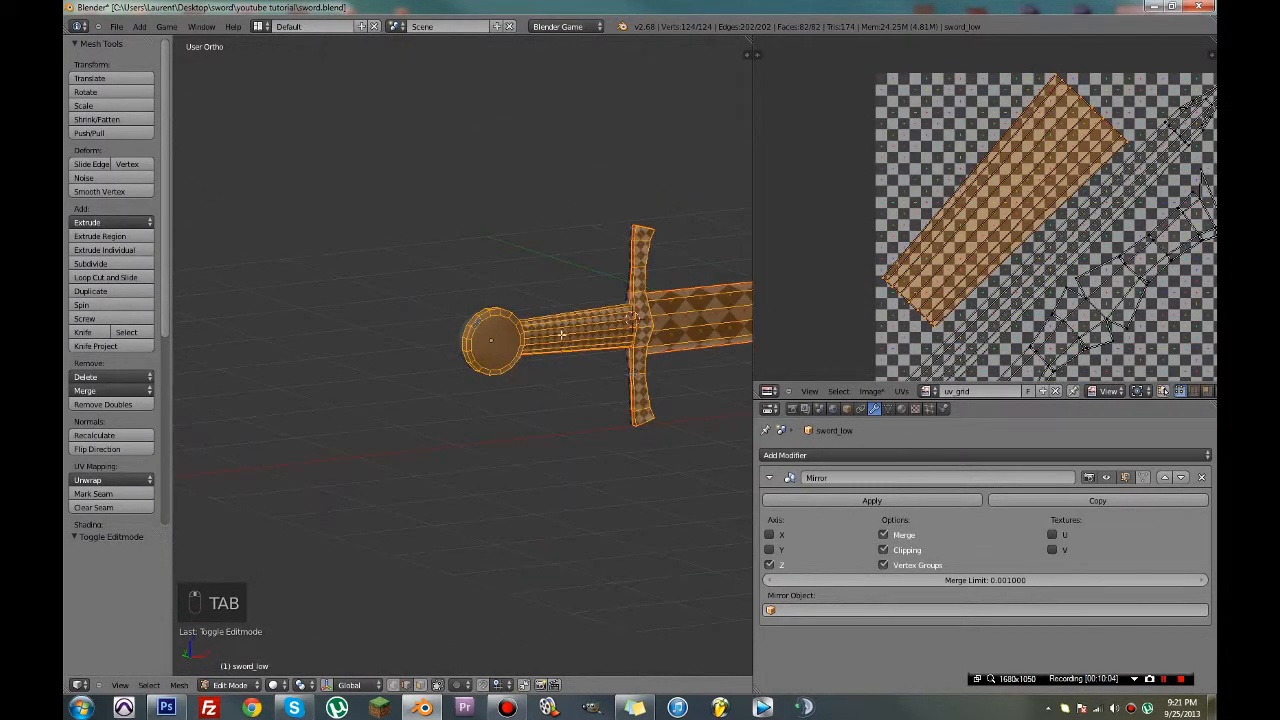
# Start selecting short cross edges on the pommel's rim and view the pommel from the front
pyautogui.scroll(6, 512, 339)
pyautogui.keyDown('shift'); pyautogui.moveTo(484, 336); pyautogui.dragTo(370, 424, button='middle'); pyautogui.keyUp('shift')
pyautogui.scroll(1, 350, 411)
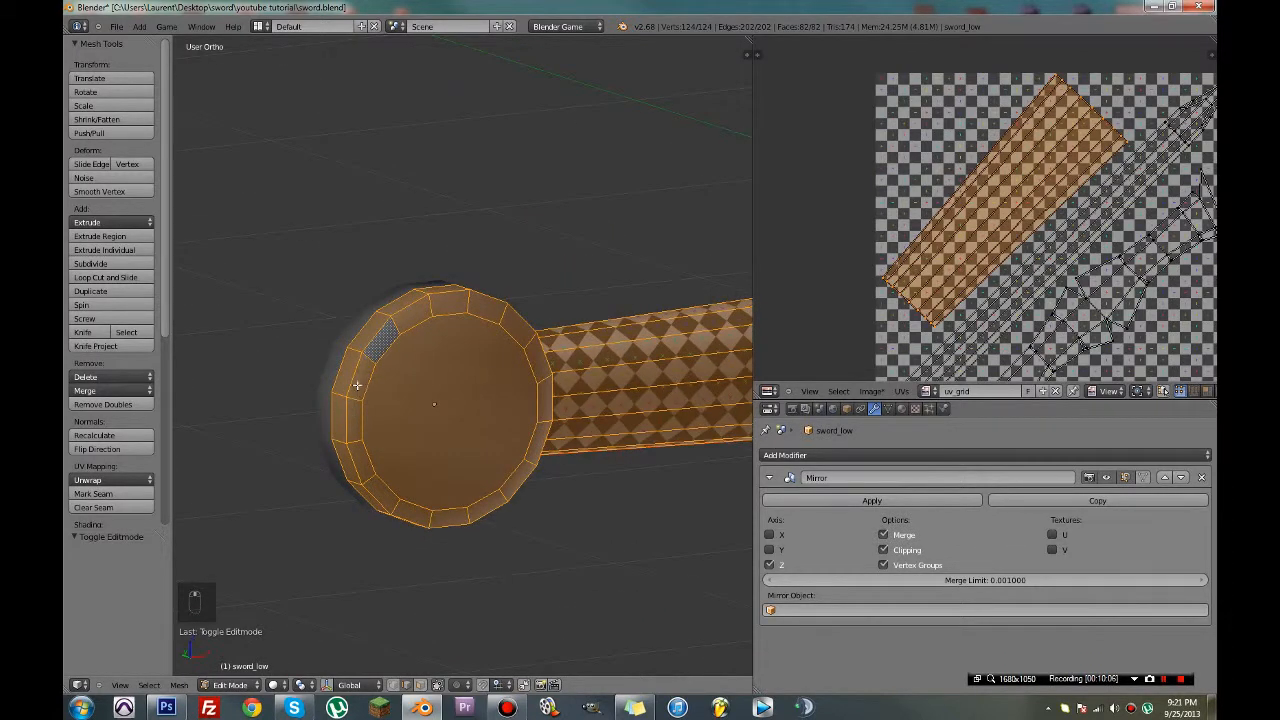
pyautogui.rightClick(338, 390)
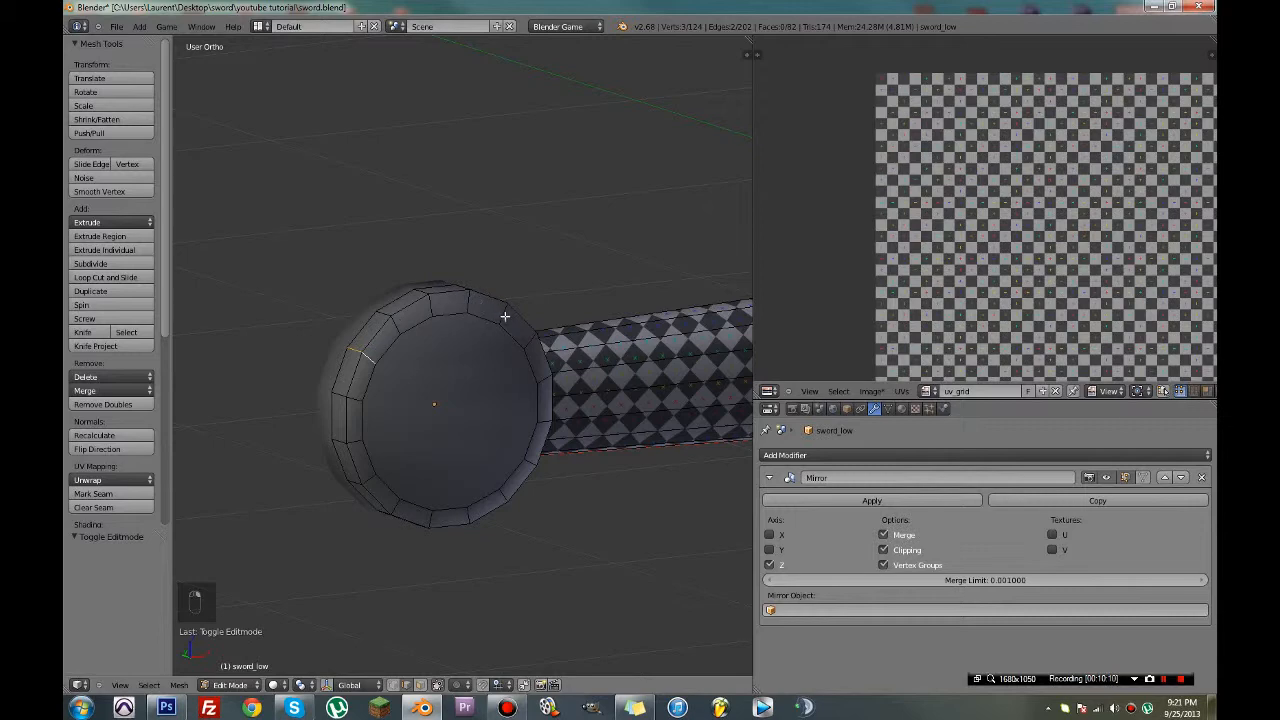
pyautogui.moveTo(548, 426); pyautogui.dragTo(457, 378, button='middle')
pyautogui.press('KP_1')
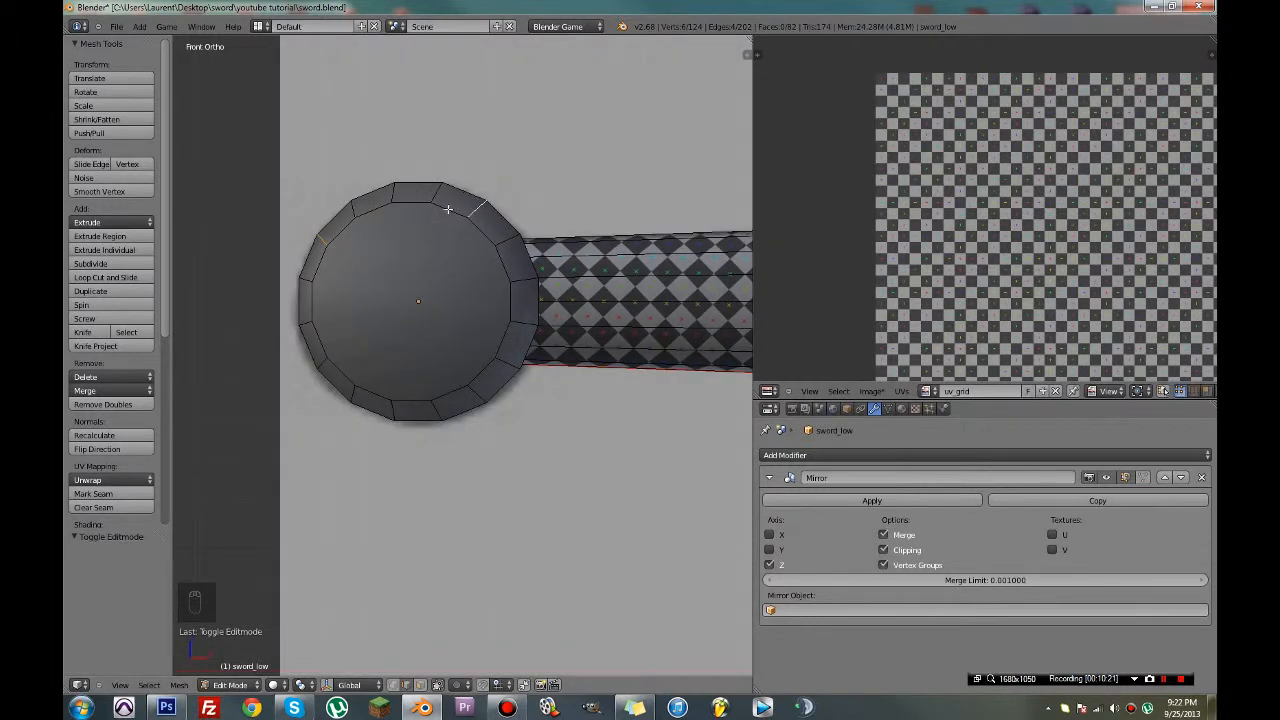
# Try rotating and shifting the edge loop around the pommel's flat face, and undo these changes
pyautogui.keyDown('alt'); pyautogui.rightClick(445, 204); pyautogui.keyUp('alt')
pyautogui.press('r')
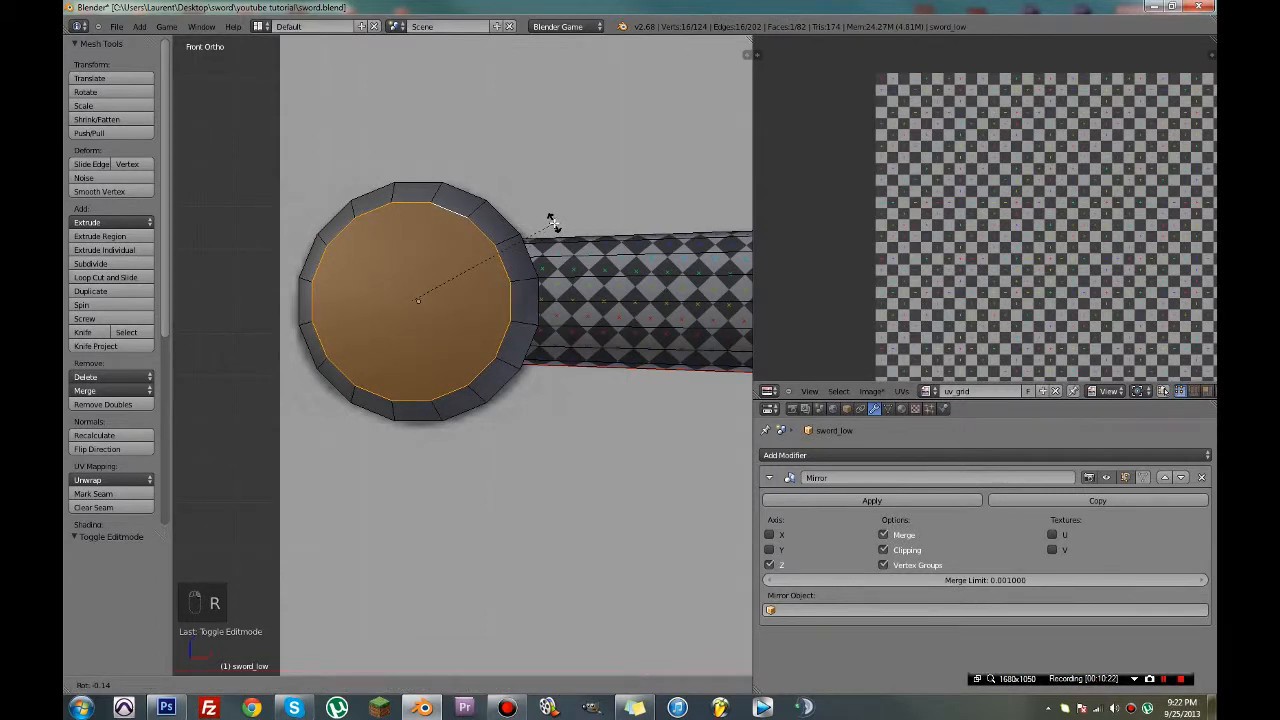
pyautogui.click(553, 222)
pyautogui.press('g')
pyautogui.click(562, 223)
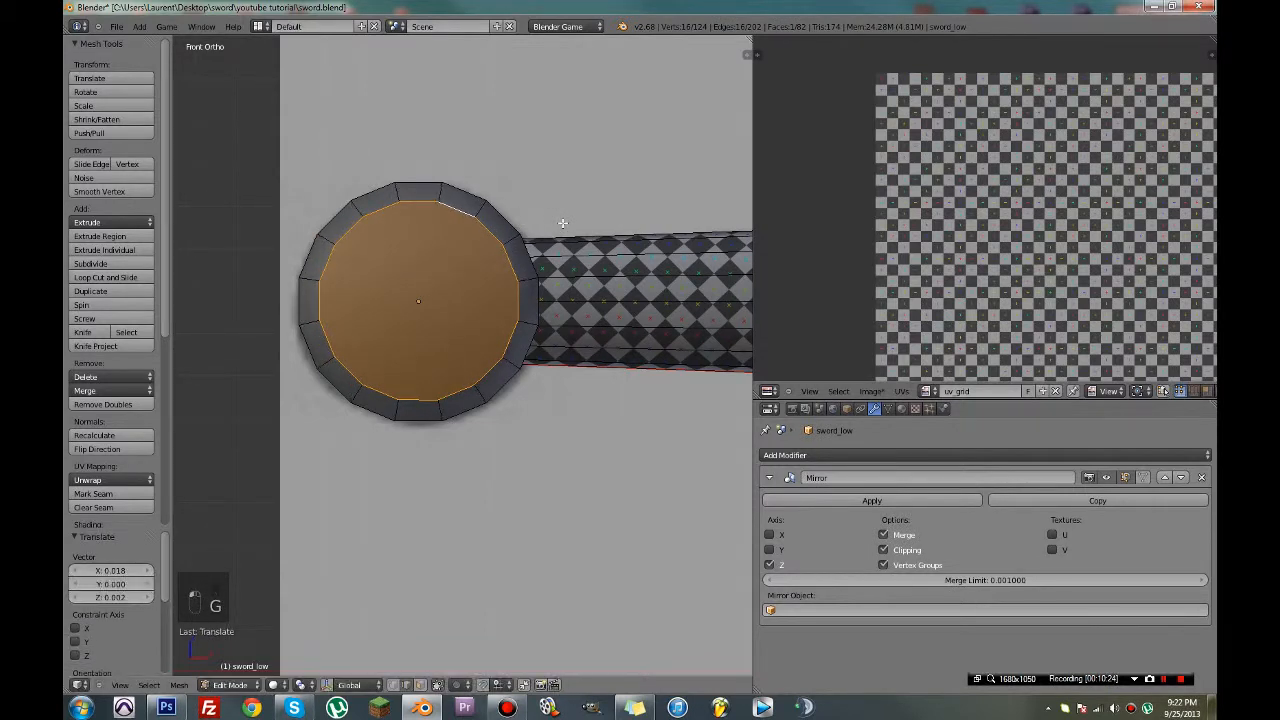
pyautogui.hotkey('ctrl', 'z')
pyautogui.hotkey('ctrl', 'z')
pyautogui.hotkey('ctrl', 'z')
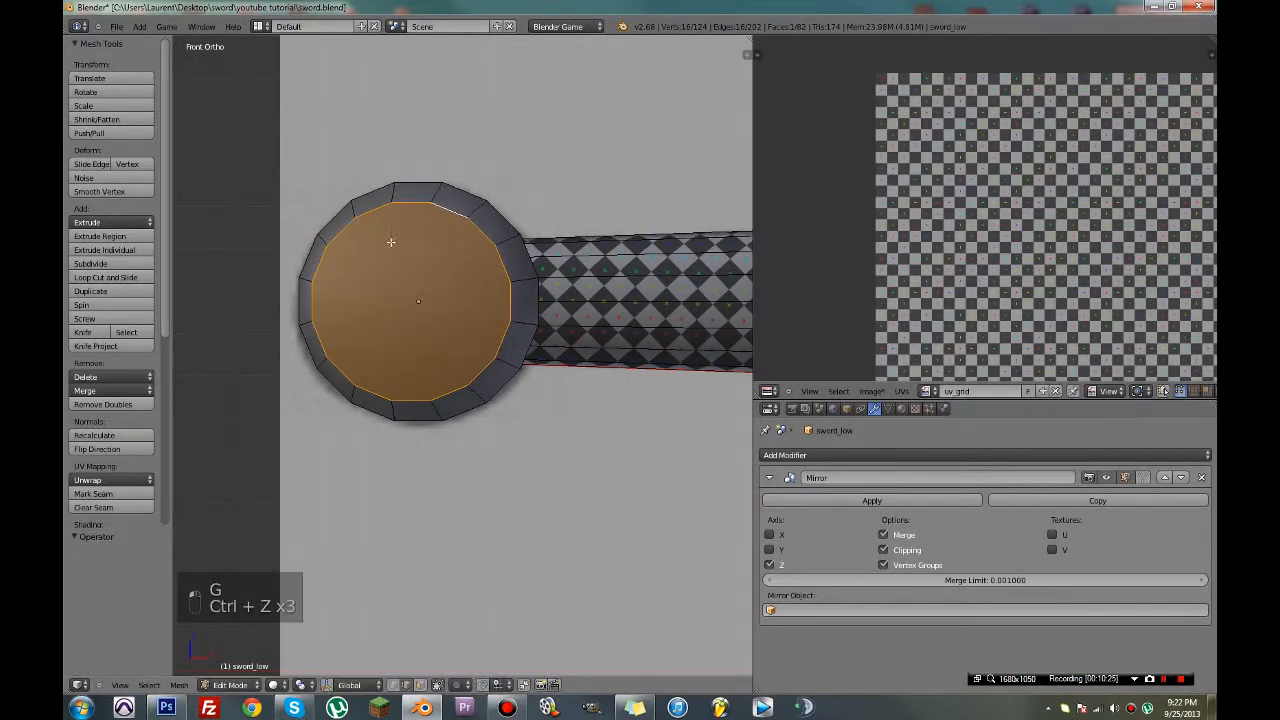
# Select the cross edges at four evenly spaced places around the pommel's rim and mark them as seams
pyautogui.rightClick(306, 317)
pyautogui.moveTo(389, 200); pyautogui.dragTo(409, 347, button='middle')
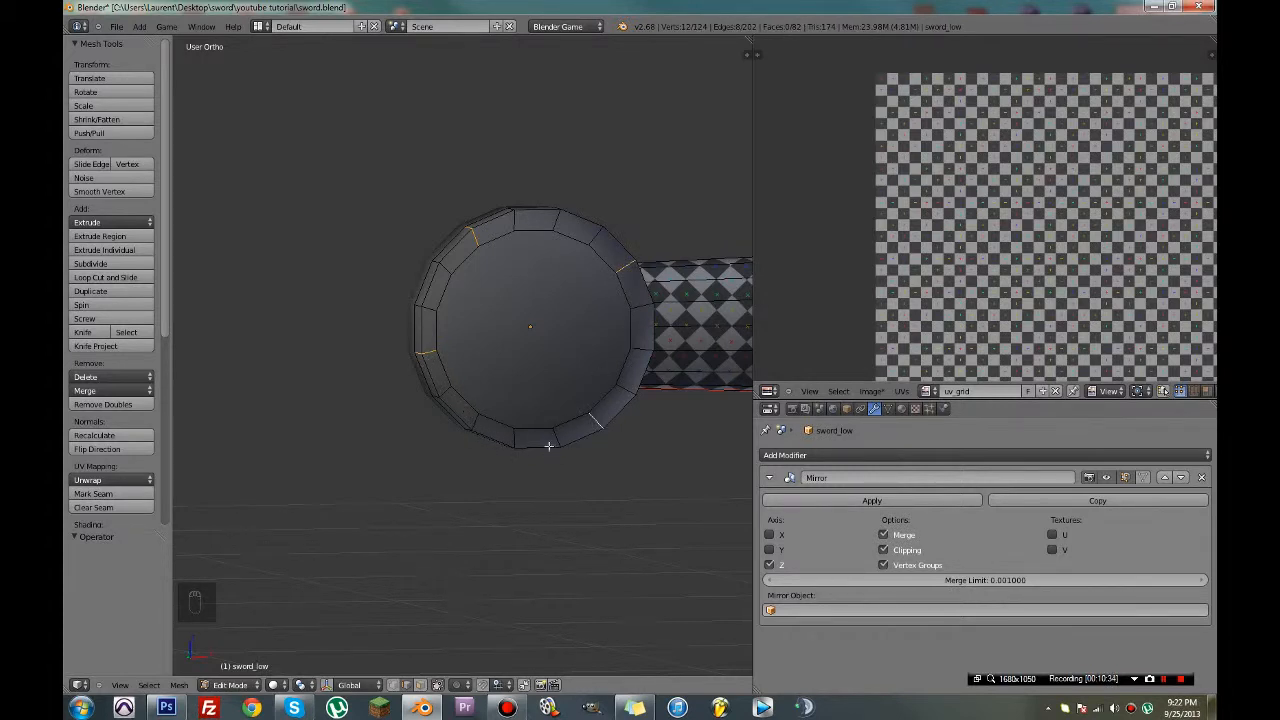
pyautogui.hotkey('ctrl', 'z')
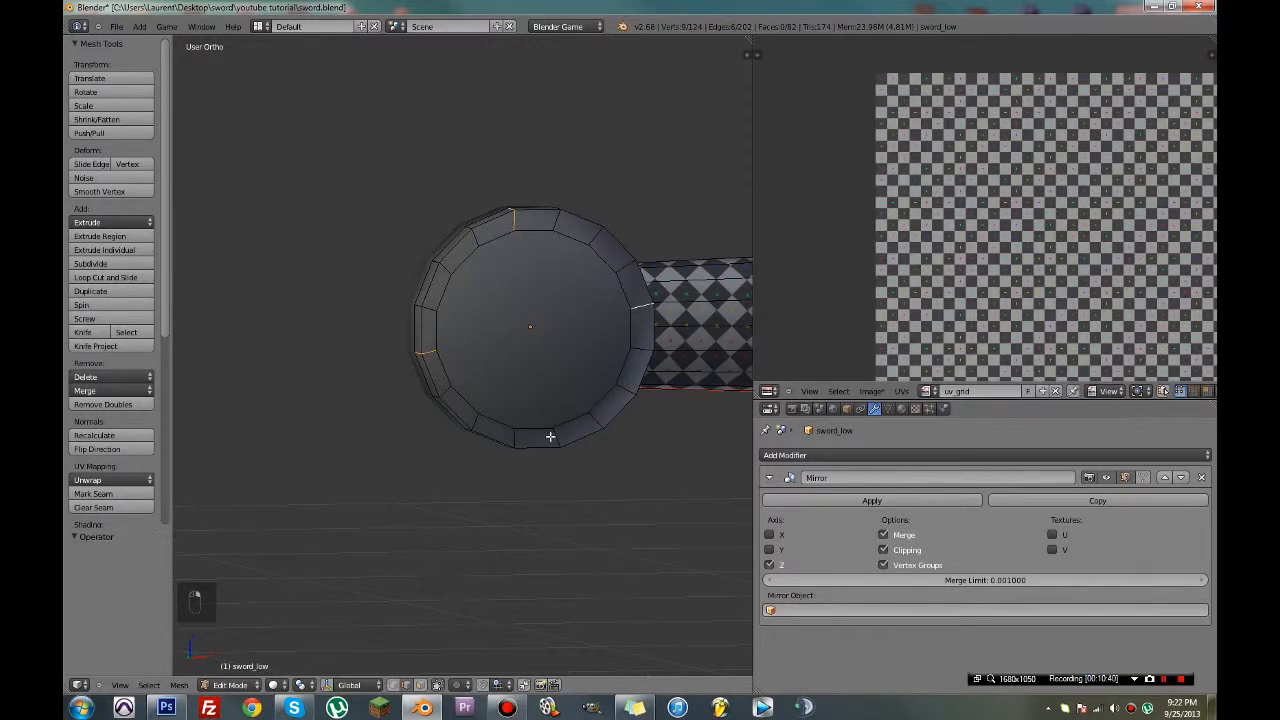
pyautogui.hotkey('ctrl', 'e')
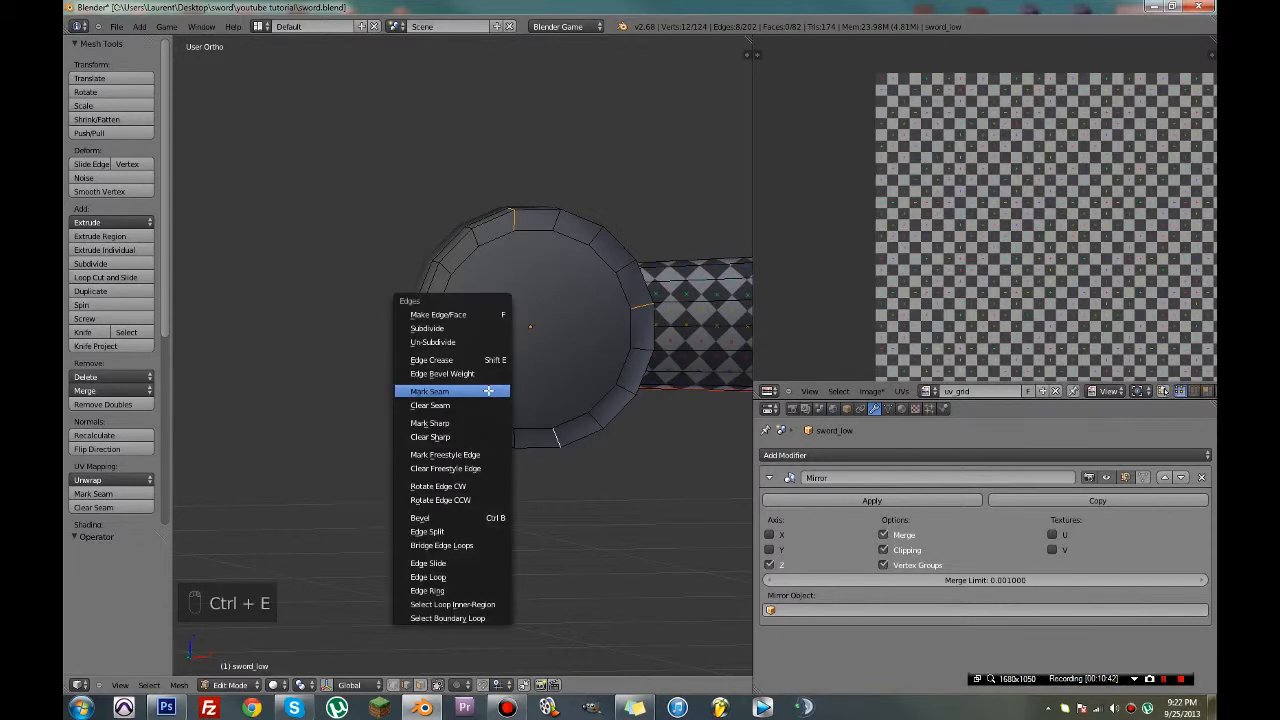
pyautogui.click(486, 390)
# Select the whole linked pommel, unwrap it, and move its UV island off the grid image
pyautogui.hotkey('ctrl', 'l')
pyautogui.press('u')
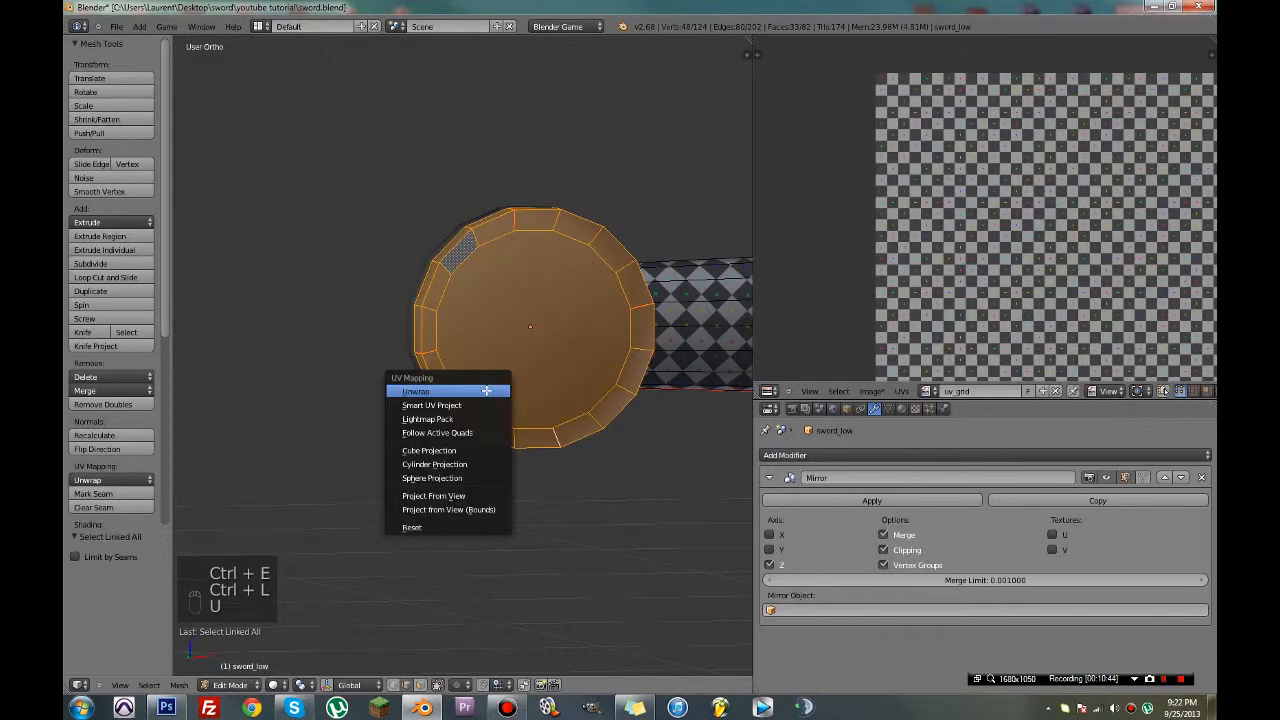
pyautogui.click(486, 391)
pyautogui.press('a')
pyautogui.press('g')
pyautogui.click(1096, 280)
# Display all of the sword's UV islands and circle-select only the pommel's round island
pyautogui.press('a')
pyautogui.press('a')
pyautogui.press('a')
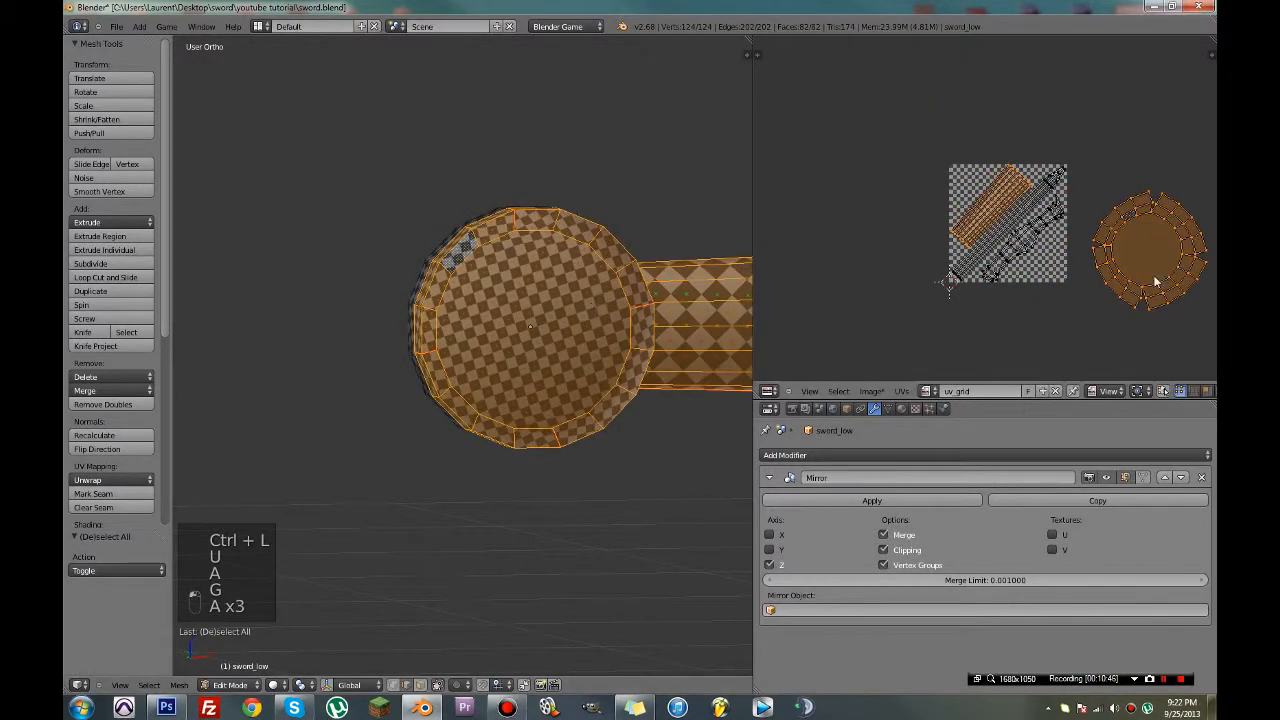
pyautogui.press('a')
pyautogui.press('a')
pyautogui.press('c')
pyautogui.click(1203, 270)
pyautogui.rightClick(1203, 270)
# Move the pommel's UV island to the grid's lower-right corner, scale it to about 0.429, and undo the accidental hiding
pyautogui.press('g')
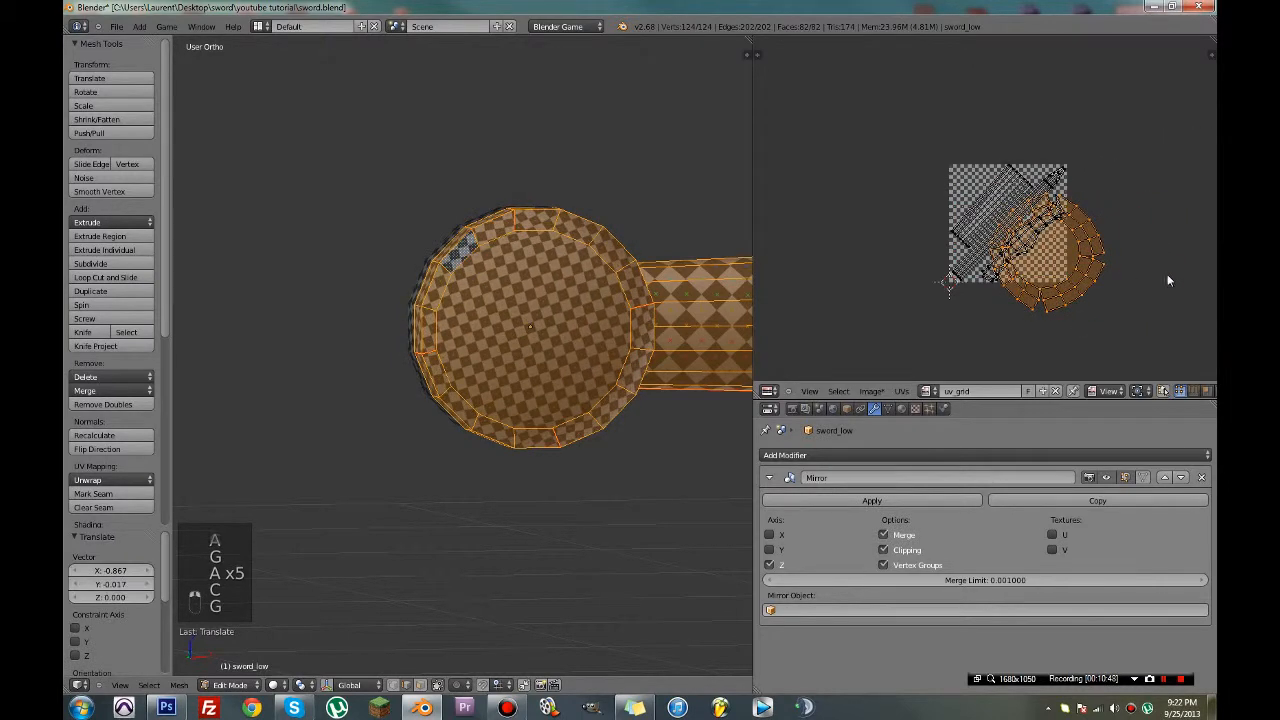
pyautogui.click(1170, 275)
pyautogui.press('s')
pyautogui.click(1122, 265)
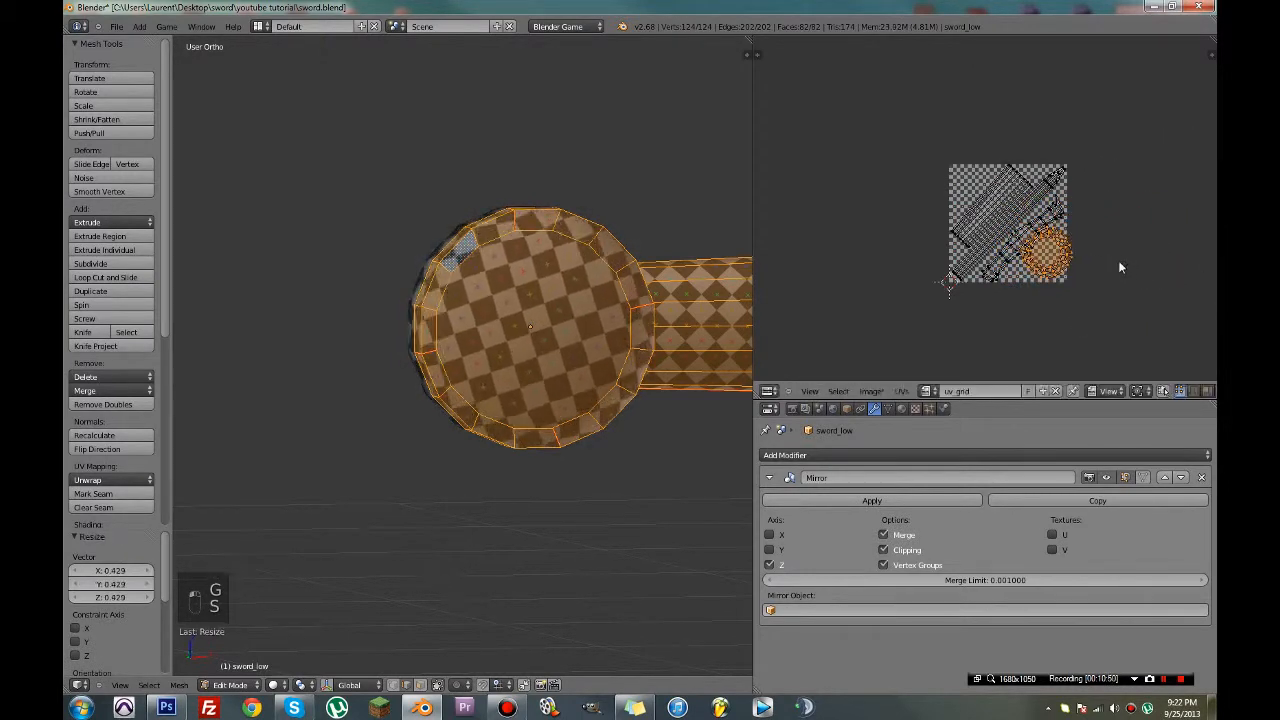
pyautogui.scroll(5, 1120, 262)
pyautogui.press('h')
pyautogui.hotkey('ctrl', 'z')
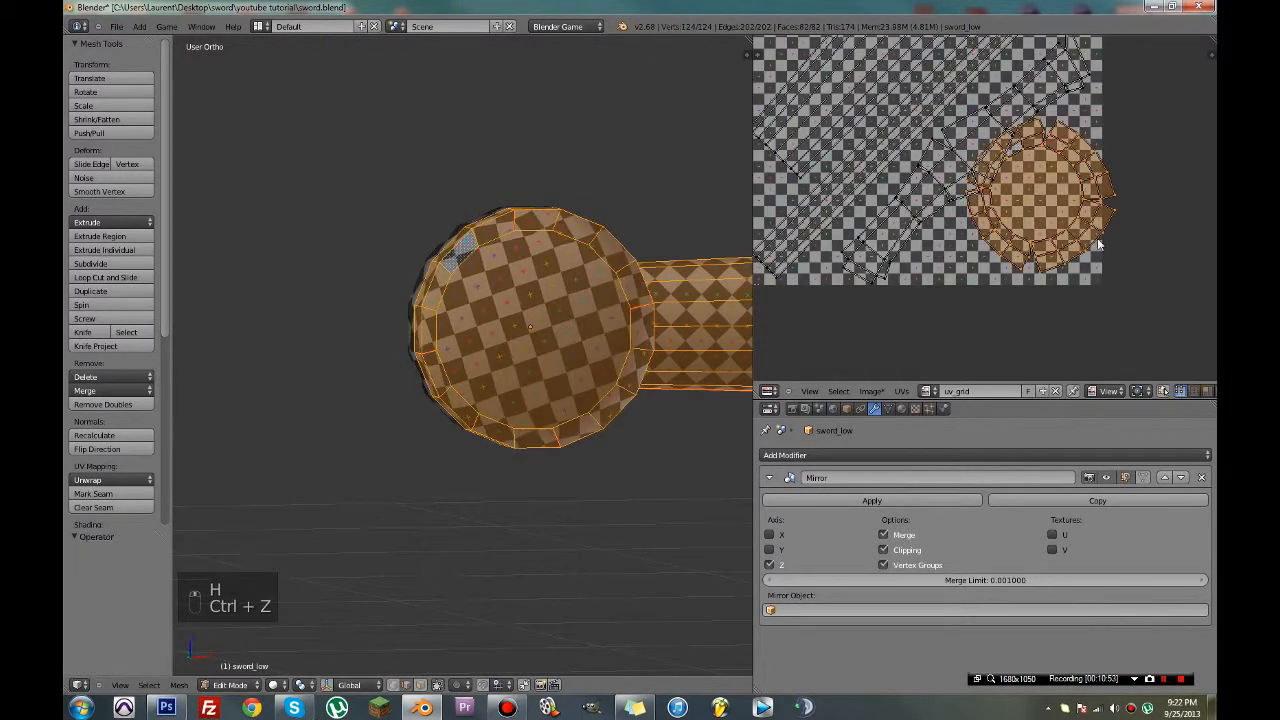
# Scale down the pommel's UV island and reposition it at the grid image's lower-right corner
pyautogui.scroll(-5, 1090, 240)
pyautogui.press('g')
pyautogui.scroll(3, 1064, 247)
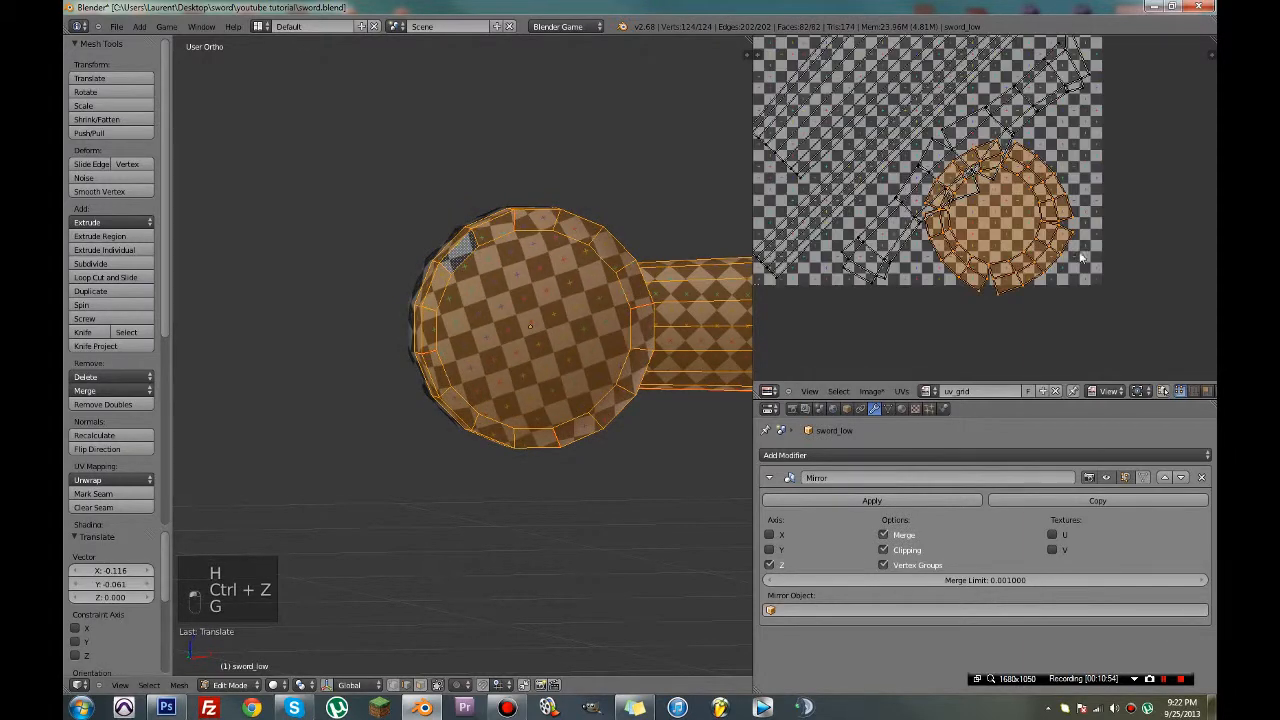
pyautogui.press('s')
pyautogui.press('g')
pyautogui.click(1176, 270)
pyautogui.scroll(-1, 1177, 268)
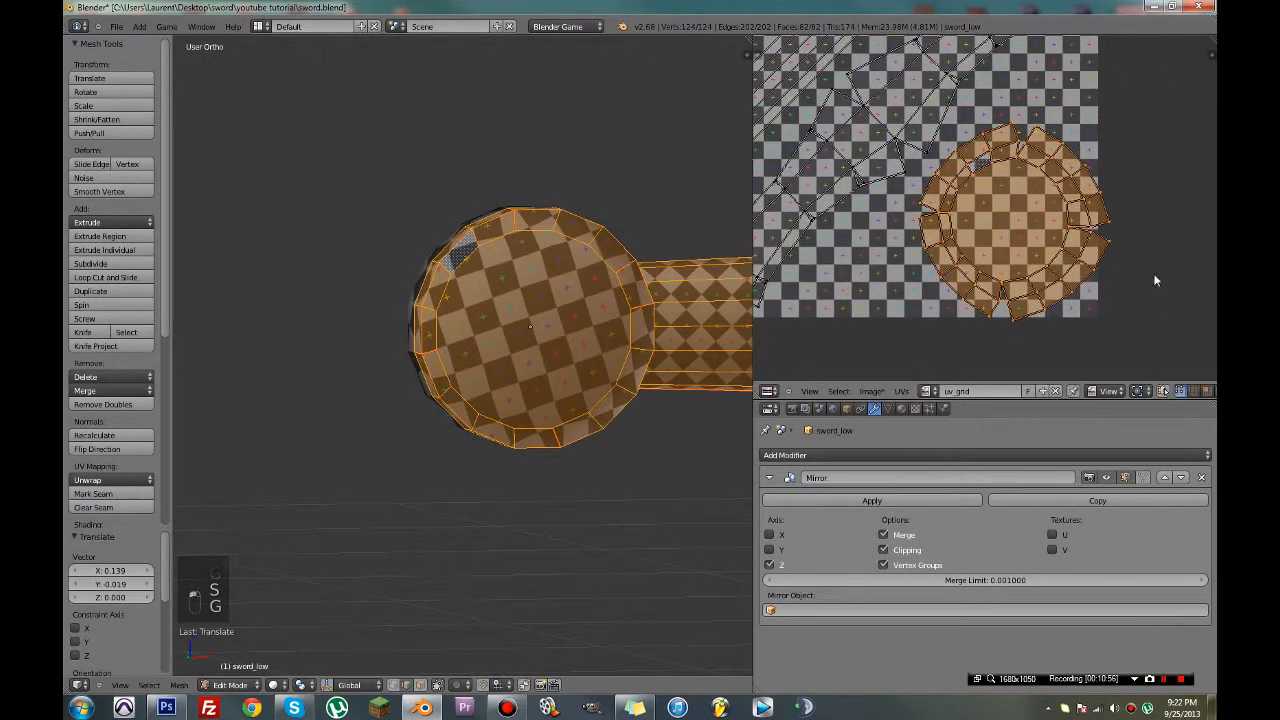
# Adjust the pommel's UV island inside the grid's edges, scaling it by 0.932 and 1.040 and nudging it into place
pyautogui.press('g')
pyautogui.press('s')
pyautogui.click(1167, 270)
pyautogui.press('g')
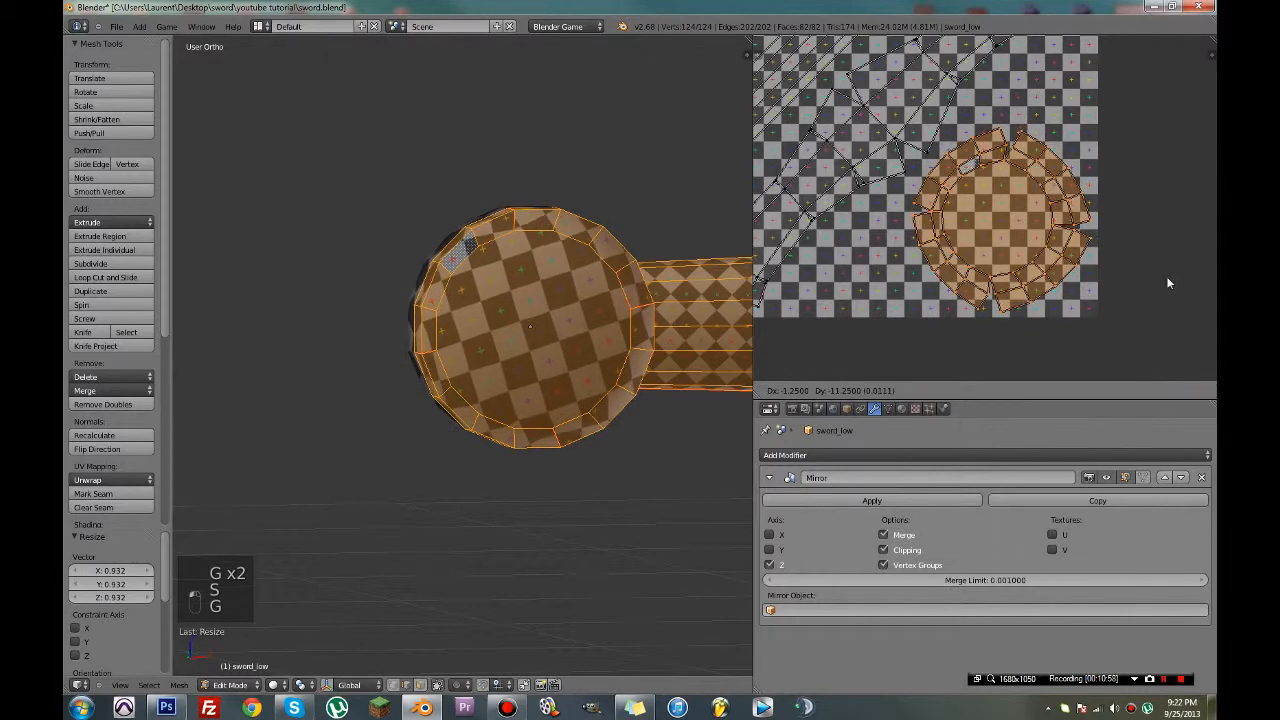
pyautogui.press('s')
pyautogui.press('g')
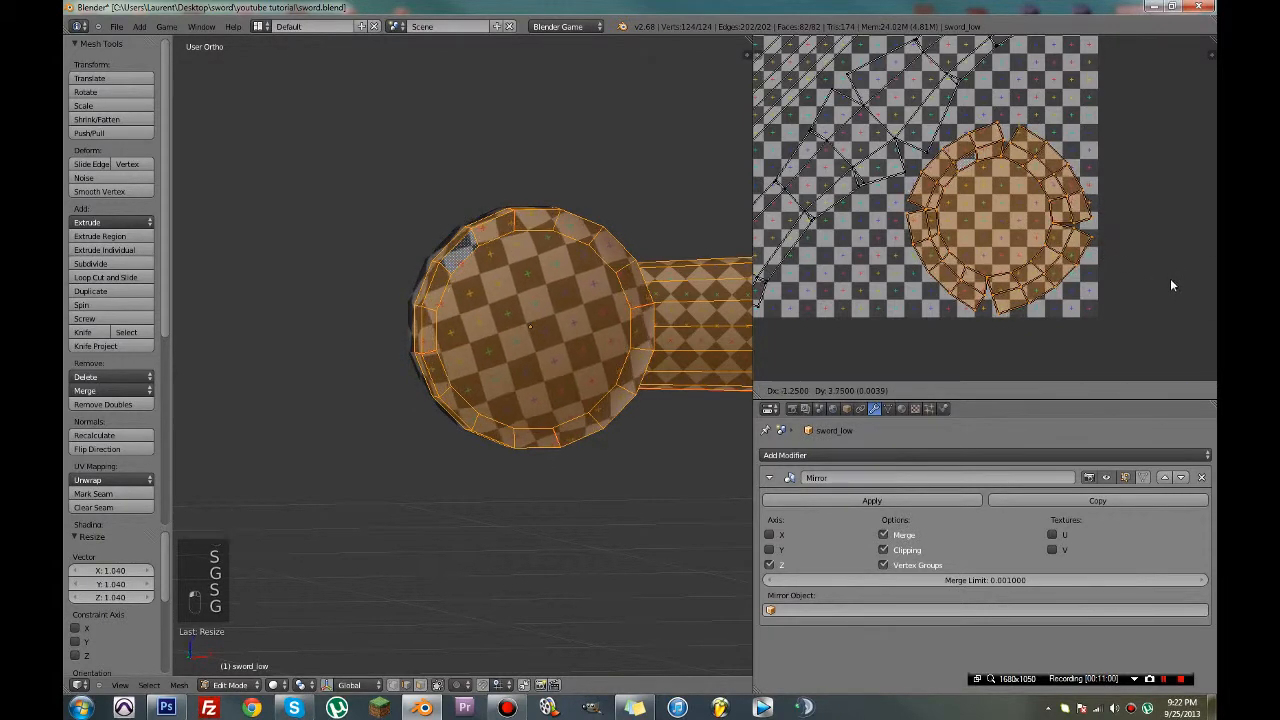
pyautogui.click(1171, 280)
# Scale the pommel's UV island by 0.971 and save the file
pyautogui.hotkey('ctrl', 's')
pyautogui.click(1171, 280)
pyautogui.press('s')
pyautogui.click(1166, 278)
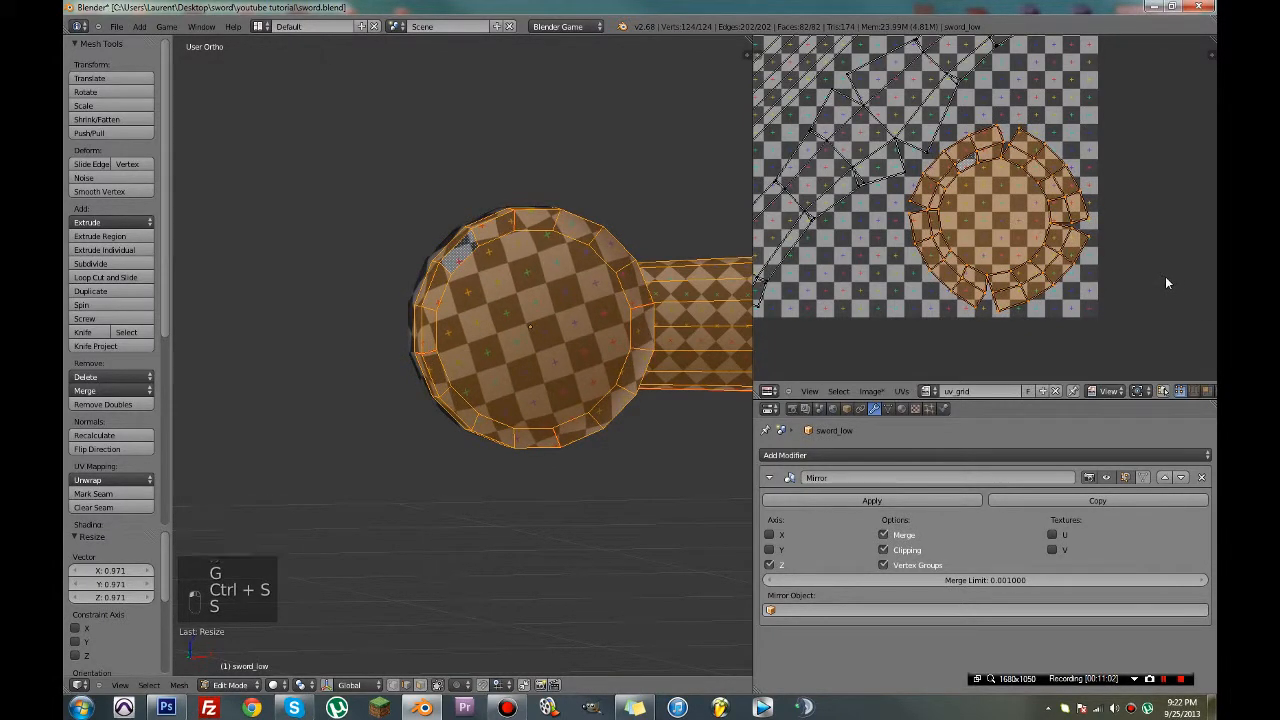
pyautogui.hotkey('ctrl', 's')
pyautogui.click(1165, 277)
# Leave edit mode, save the file, and examine the checker pattern on the sword's grip, crossguard and pommel
pyautogui.press('Tab')
pyautogui.keyDown('shift'); pyautogui.moveTo(492, 312); pyautogui.dragTo(335, 390, button='middle'); pyautogui.keyUp('shift')
pyautogui.moveTo(335, 390); pyautogui.dragTo(391, 351, button='middle')
pyautogui.hotkey('ctrl', 's')
pyautogui.click(430, 337)
pyautogui.scroll(-4, 430, 337)
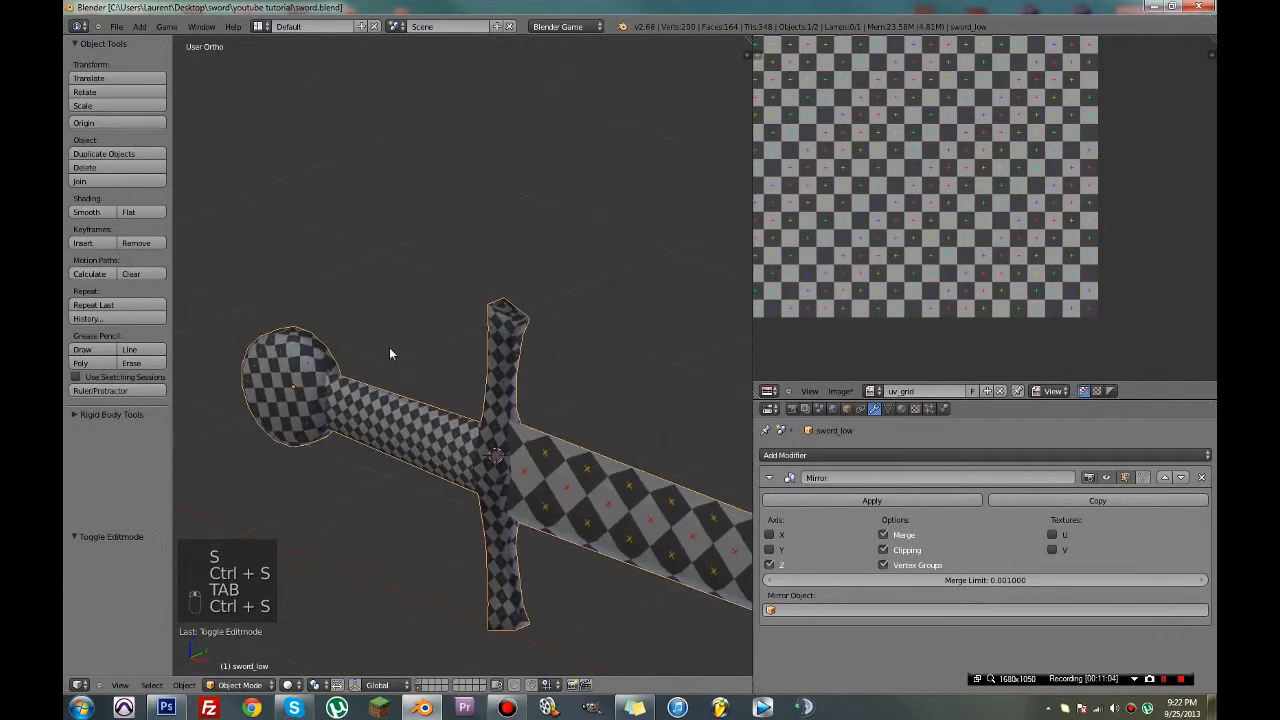
pyautogui.hotkey('ctrl', 's')
pyautogui.click(389, 347)
pyautogui.scroll(-4, 389, 347)
pyautogui.scroll(7, 319, 442)
pyautogui.scroll(-3, 290, 445)
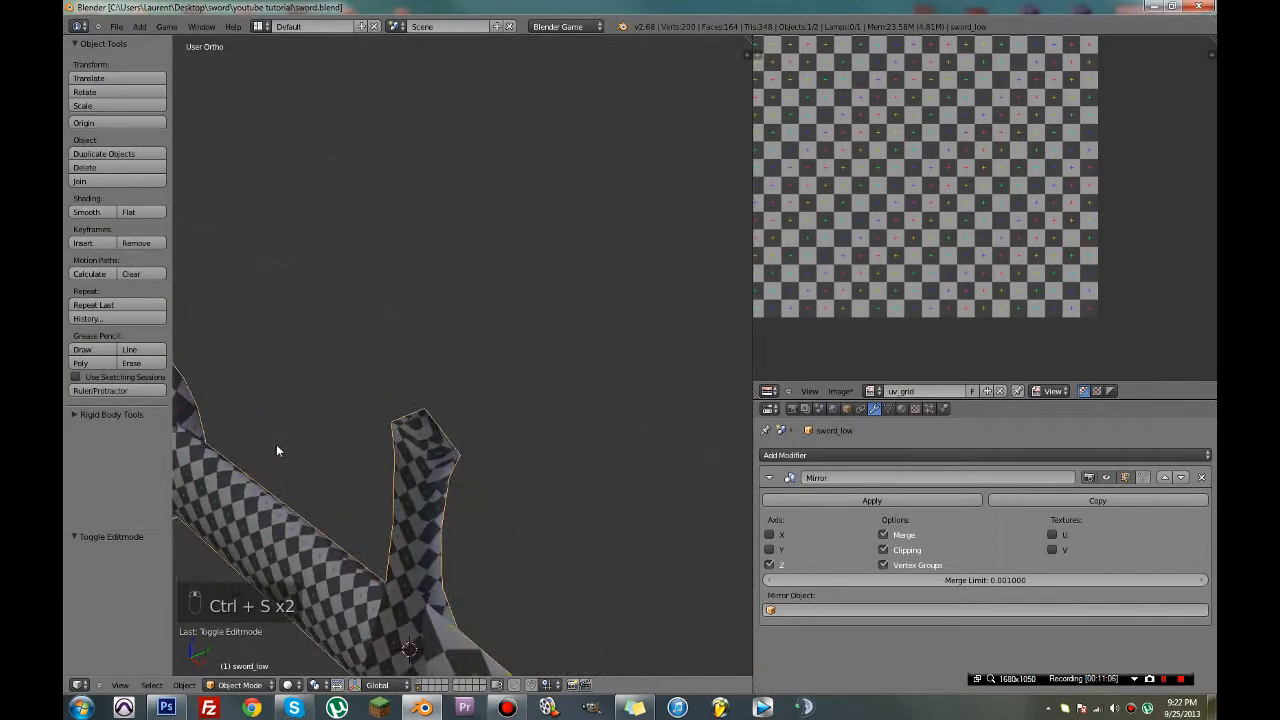
pyautogui.scroll(6, 345, 446)
pyautogui.moveTo(392, 433); pyautogui.dragTo(870, 324, button='middle')
pyautogui.hotkey('ctrl', 's')
pyautogui.click(574, 438)
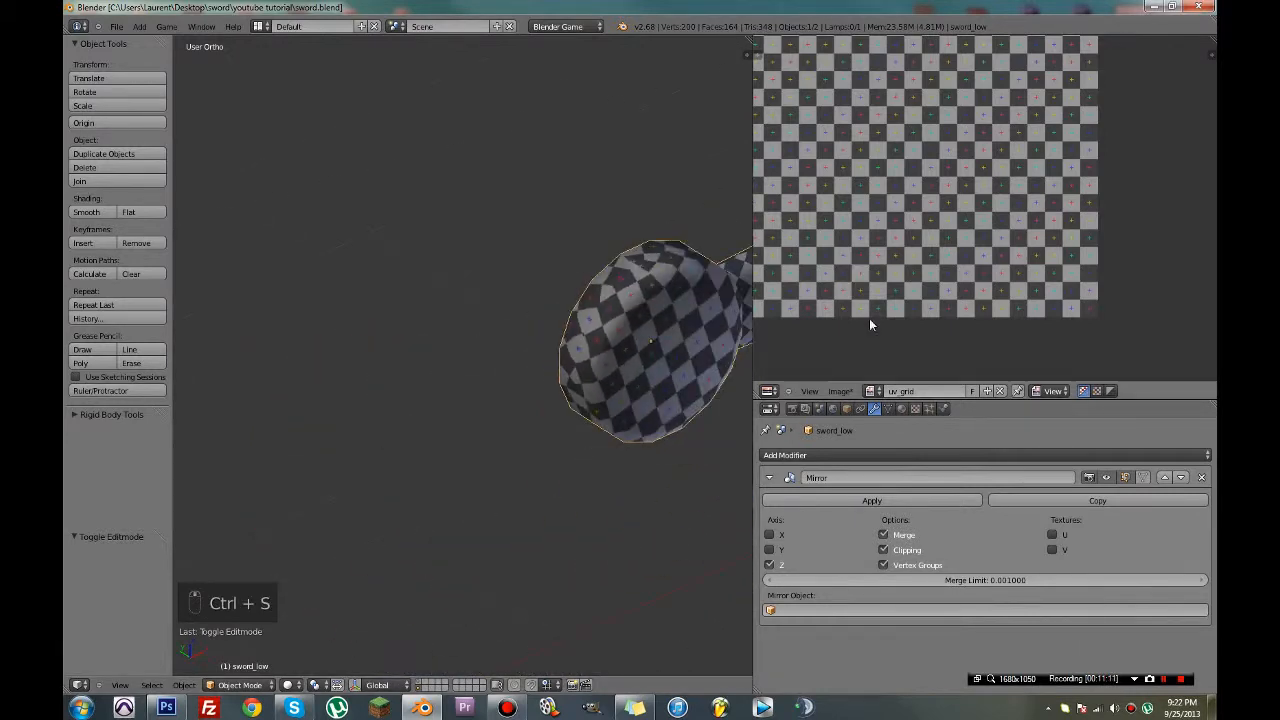
# Return to edit mode, select all of the sword's UV islands and save the file
pyautogui.press('Tab')
pyautogui.moveTo(537, 346); pyautogui.dragTo(560, 350, button='middle')
pyautogui.scroll(-4, 863, 237)
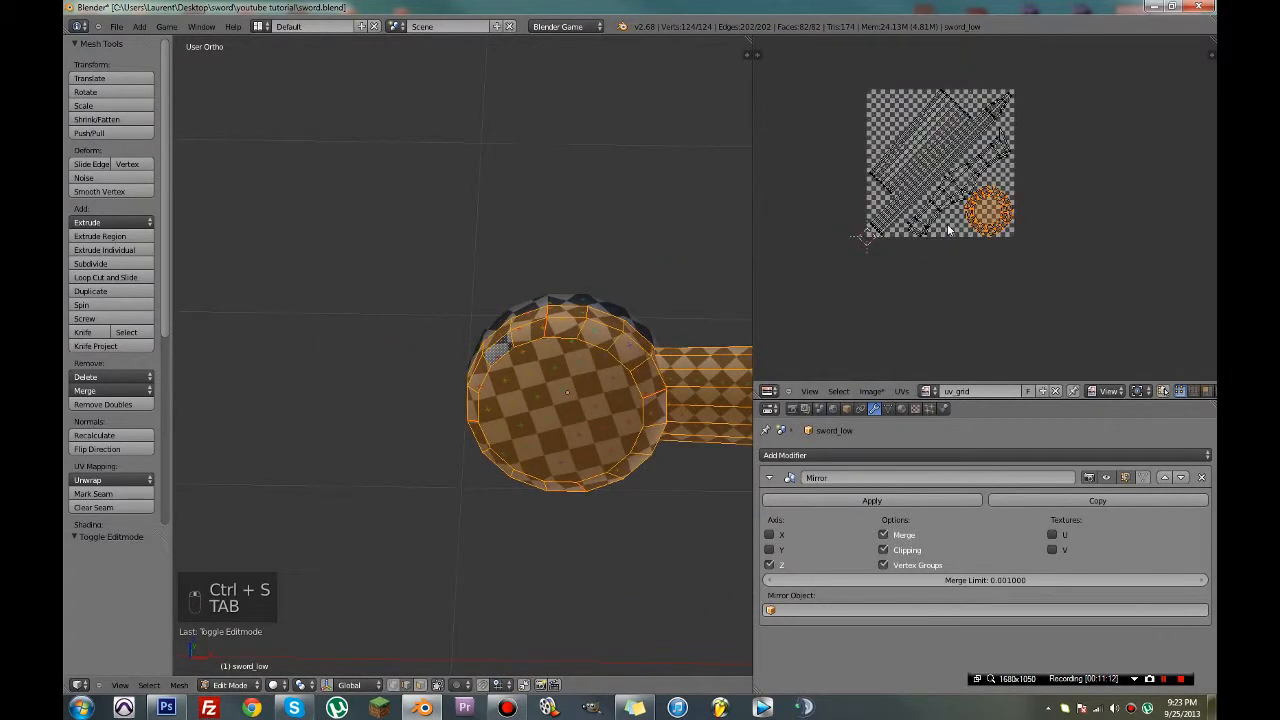
pyautogui.press('a')
pyautogui.press('a')
pyautogui.press('a')
pyautogui.press('a')
pyautogui.moveTo(937, 233); pyautogui.dragTo(894, 251, button='middle')
pyautogui.hotkey('ctrl', 's')
pyautogui.click(919, 251)
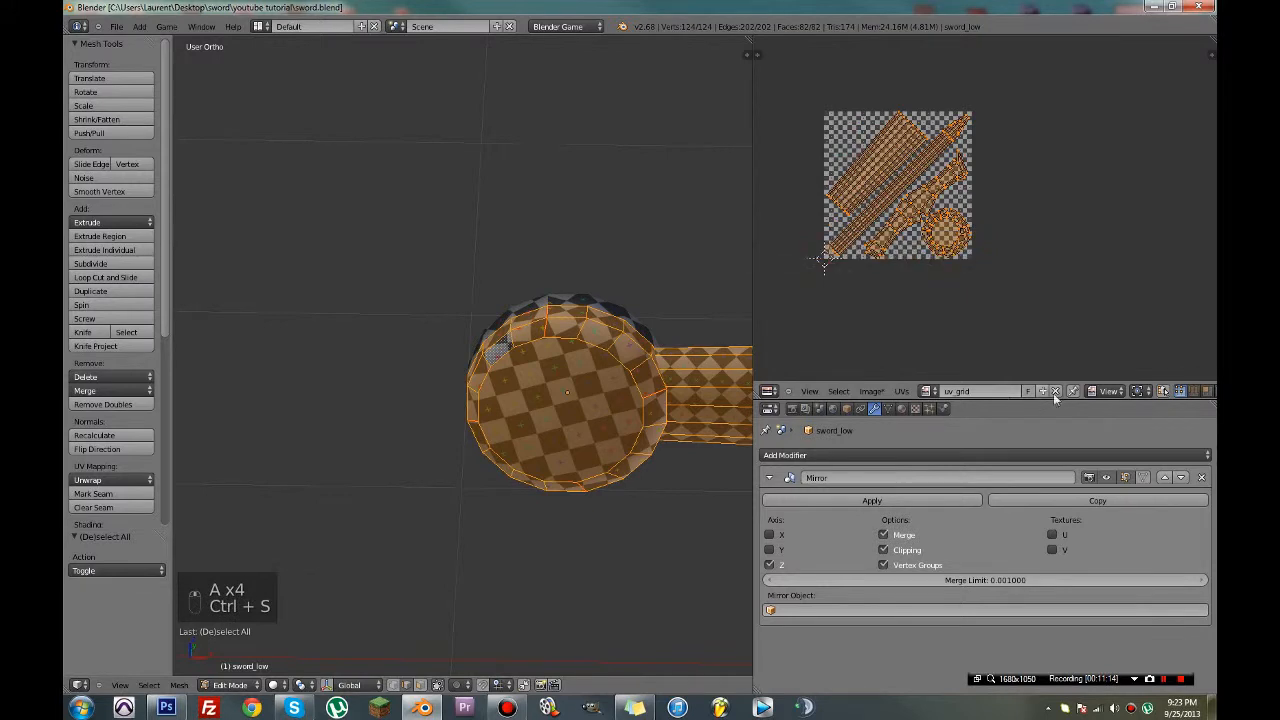
# Create a blank 2048 × 2048 image named sword_normal for the sword's UVs and save the file
pyautogui.click(1045, 392)
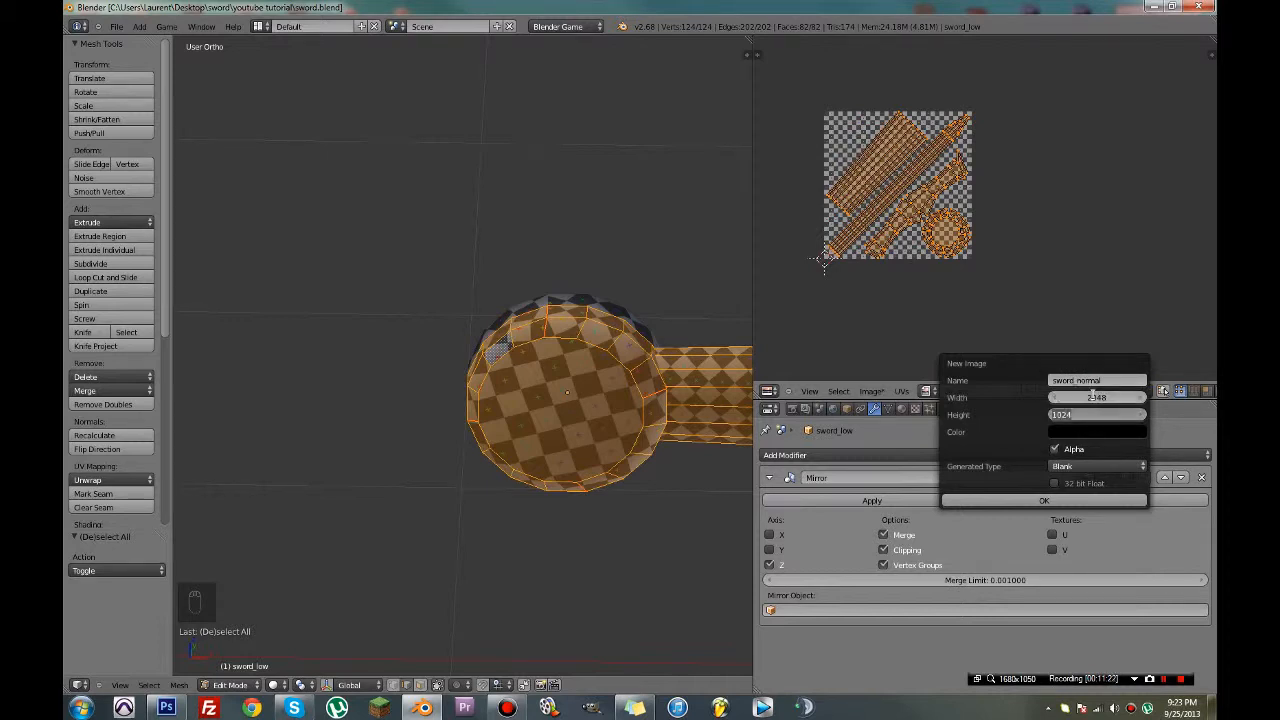
pyautogui.click(1044, 500)
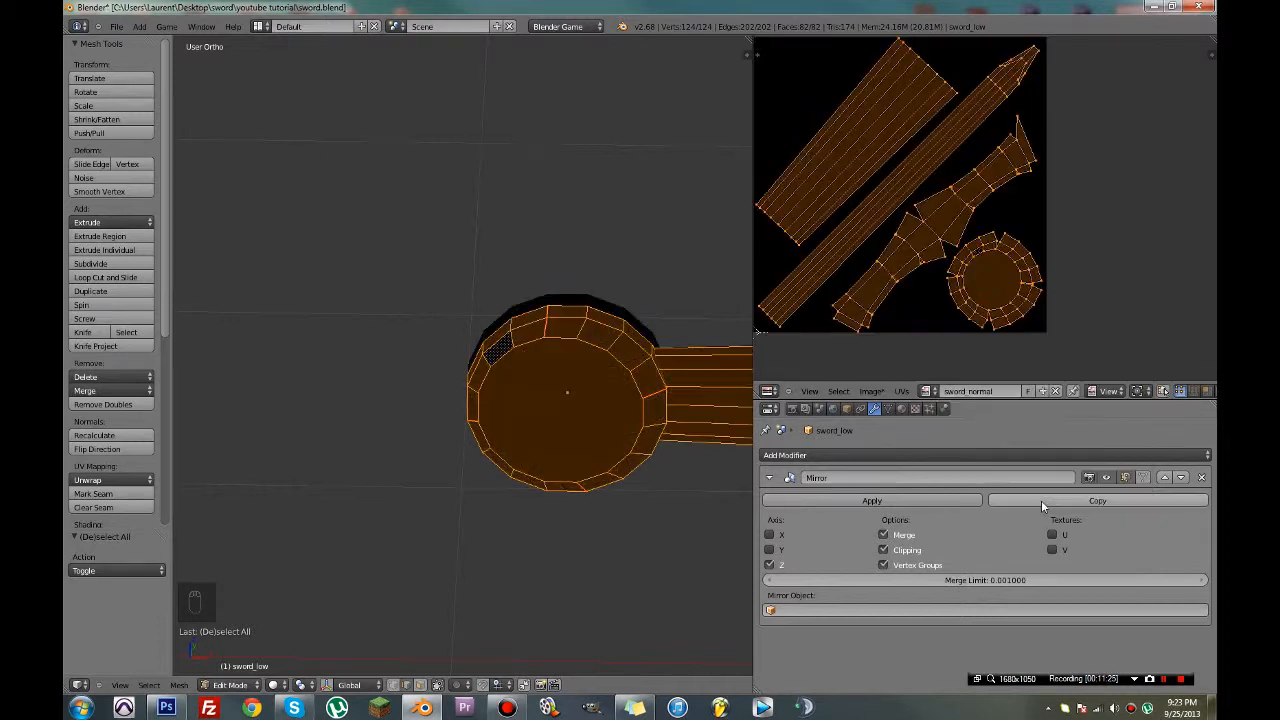
pyautogui.hotkey('ctrl', 's')
pyautogui.keyDown('shift'); pyautogui.moveTo(636, 372); pyautogui.dragTo(457, 403, button='middle'); pyautogui.keyUp('shift')
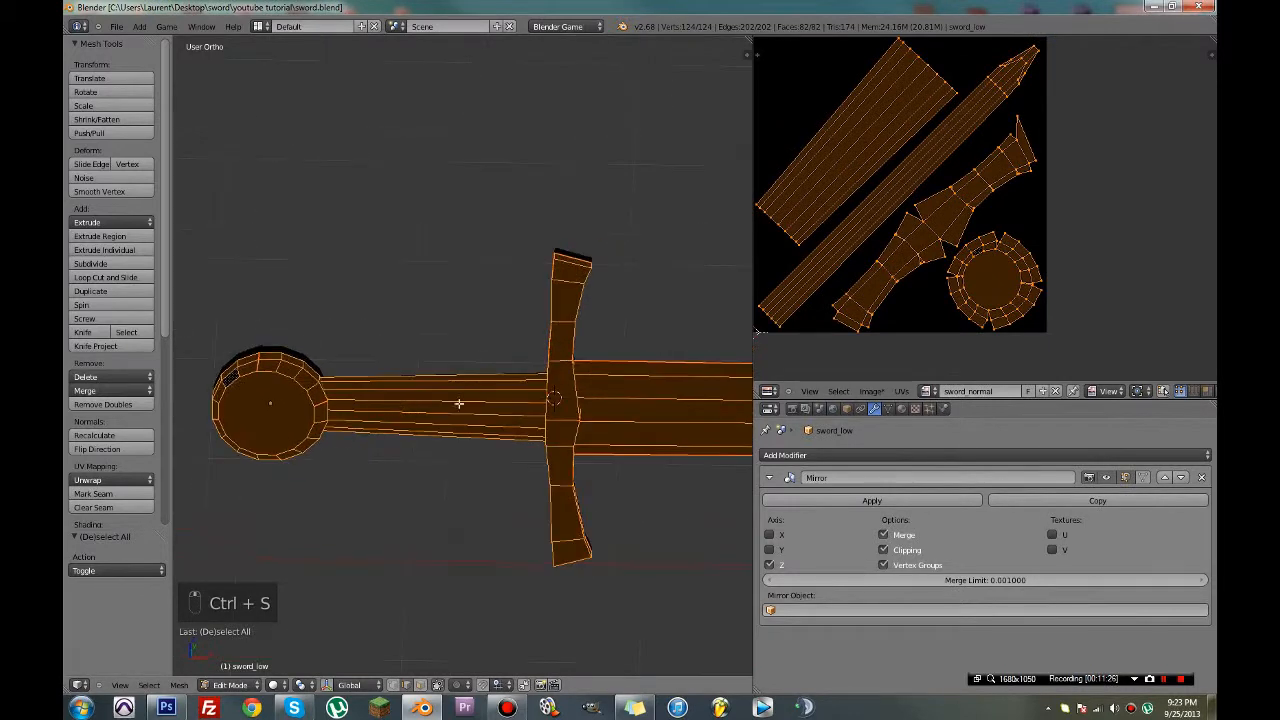
pyautogui.scroll(-4, 617, 369)
pyautogui.hotkey('ctrl', 's')
pyautogui.click(545, 366)
pyautogui.moveTo(545, 366); pyautogui.dragTo(577, 354, button='middle')
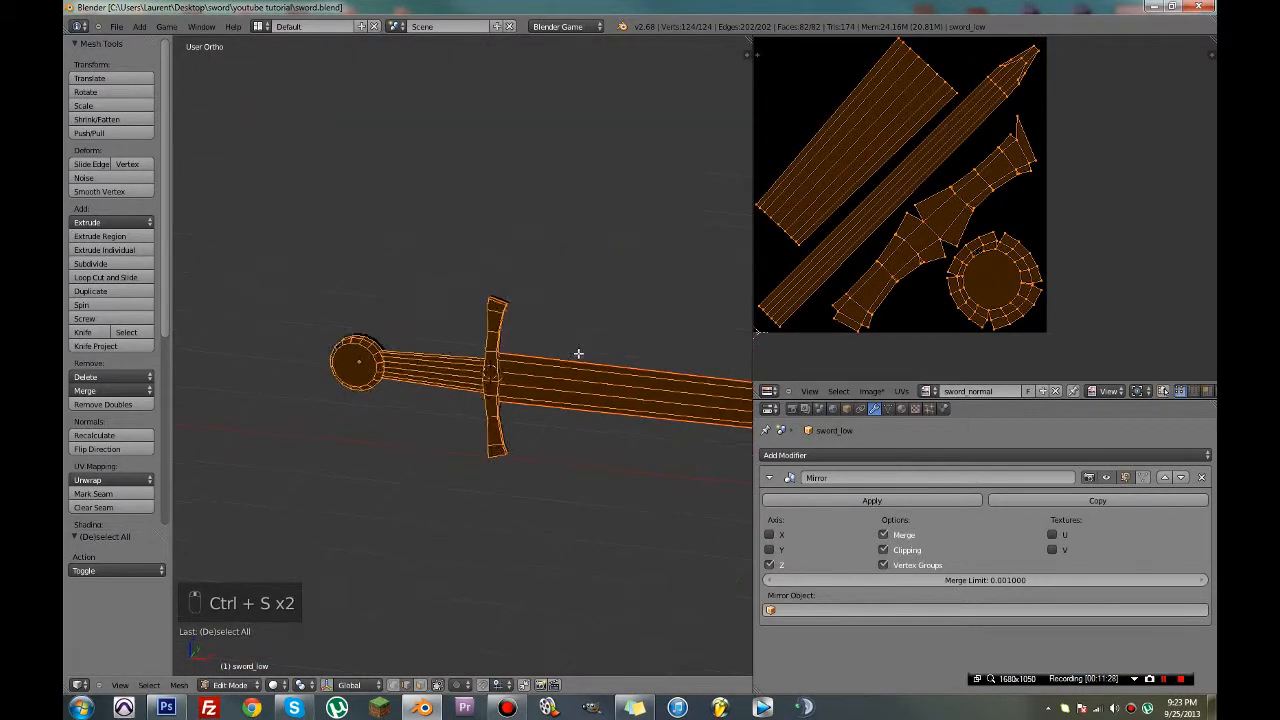
# Leave edit mode, show the high-poly sword's layer as well, and select both swords with sword_low as the active object
pyautogui.press('Tab')
pyautogui.keyDown('shift'); pyautogui.click(420, 685); pyautogui.keyUp('shift')
pyautogui.scroll(-4, 485, 500)
pyautogui.keyDown('shift'); pyautogui.moveTo(481, 474); pyautogui.dragTo(382, 498, button='middle'); pyautogui.keyUp('shift')
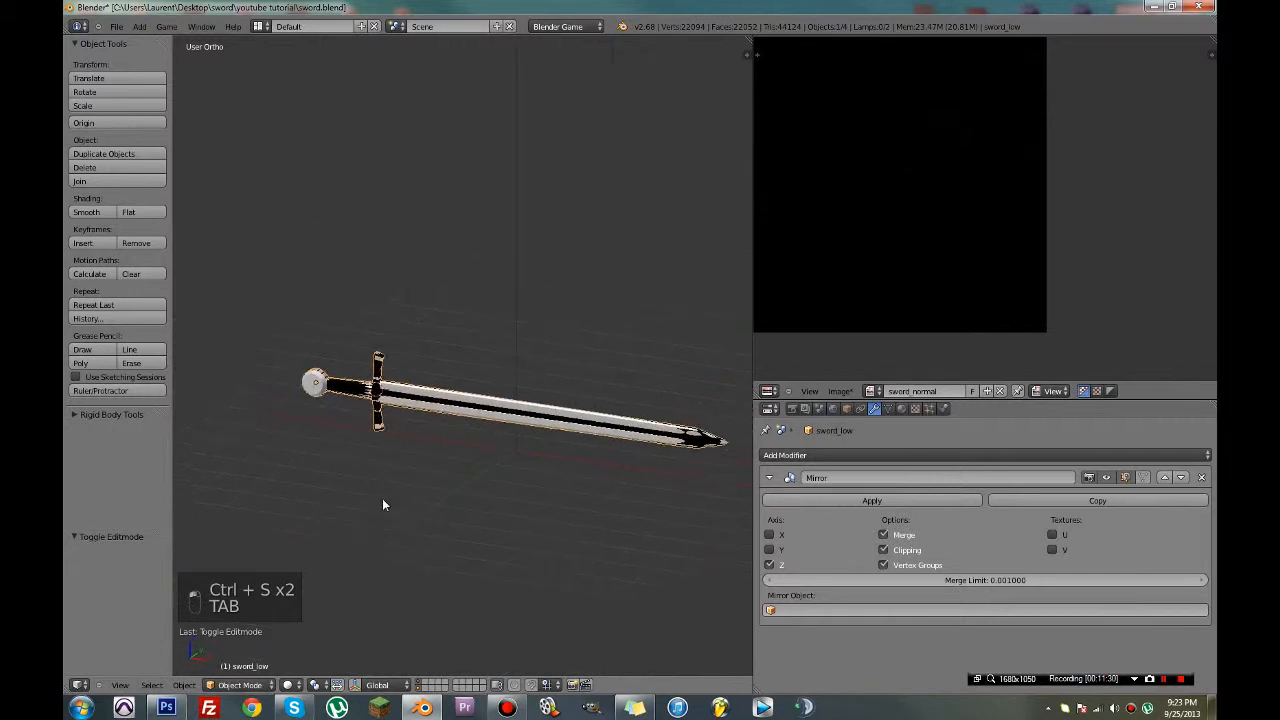
pyautogui.rightClick(503, 410)
pyautogui.rightClick(471, 415)
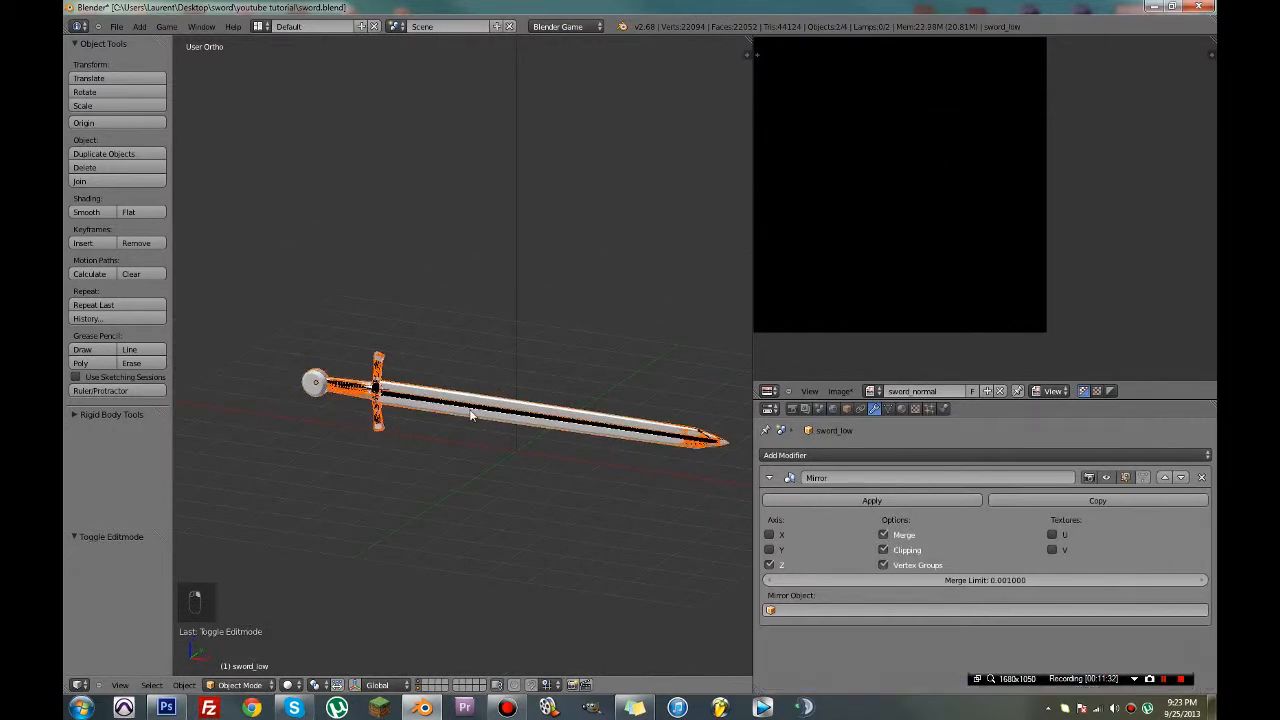
# Put sword_low in edit mode and expand the scene's Bake settings, collapsing all the other render sections
pyautogui.click(791, 408)
pyautogui.press('Tab')
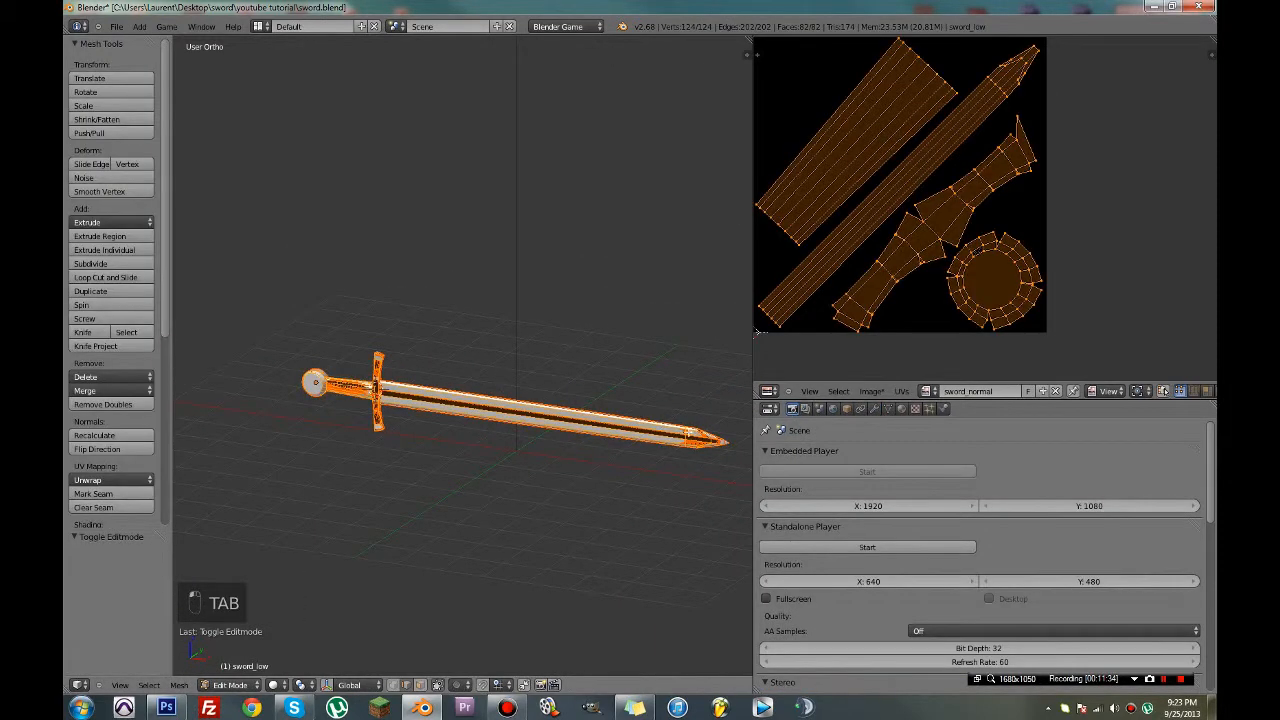
pyautogui.scroll(-10, 970, 614)
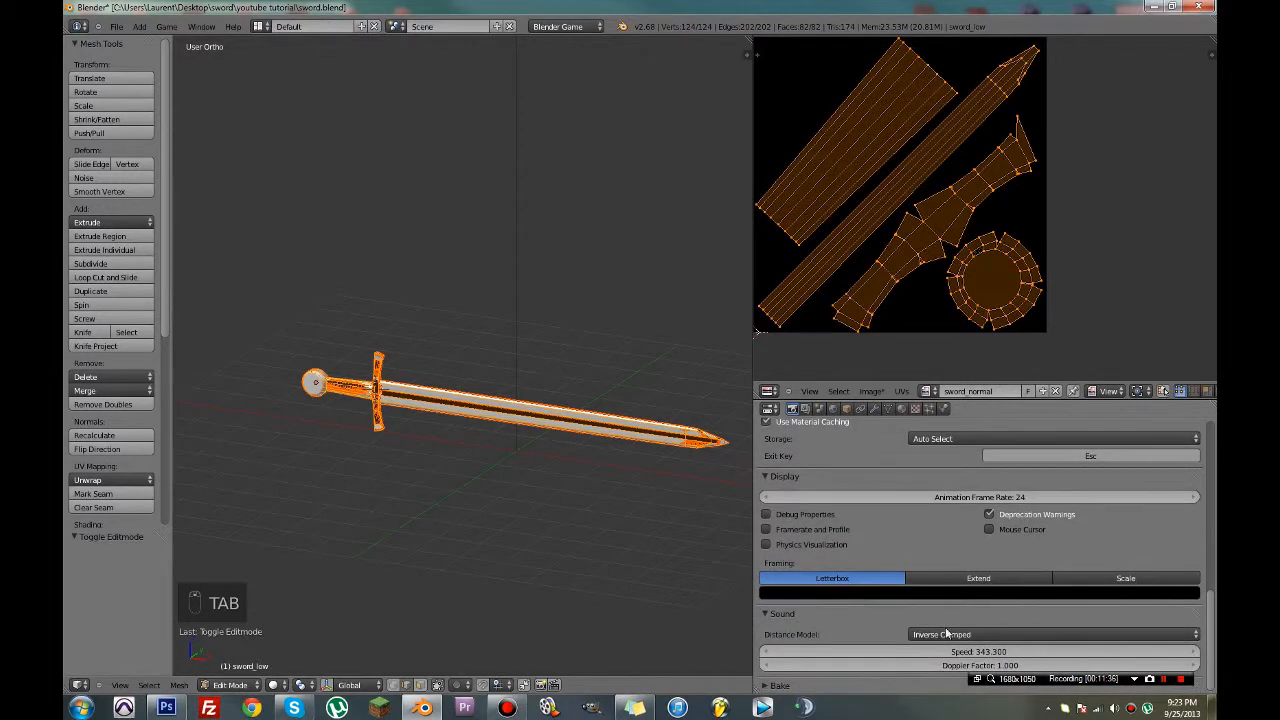
pyautogui.click(774, 617)
pyautogui.click(783, 478)
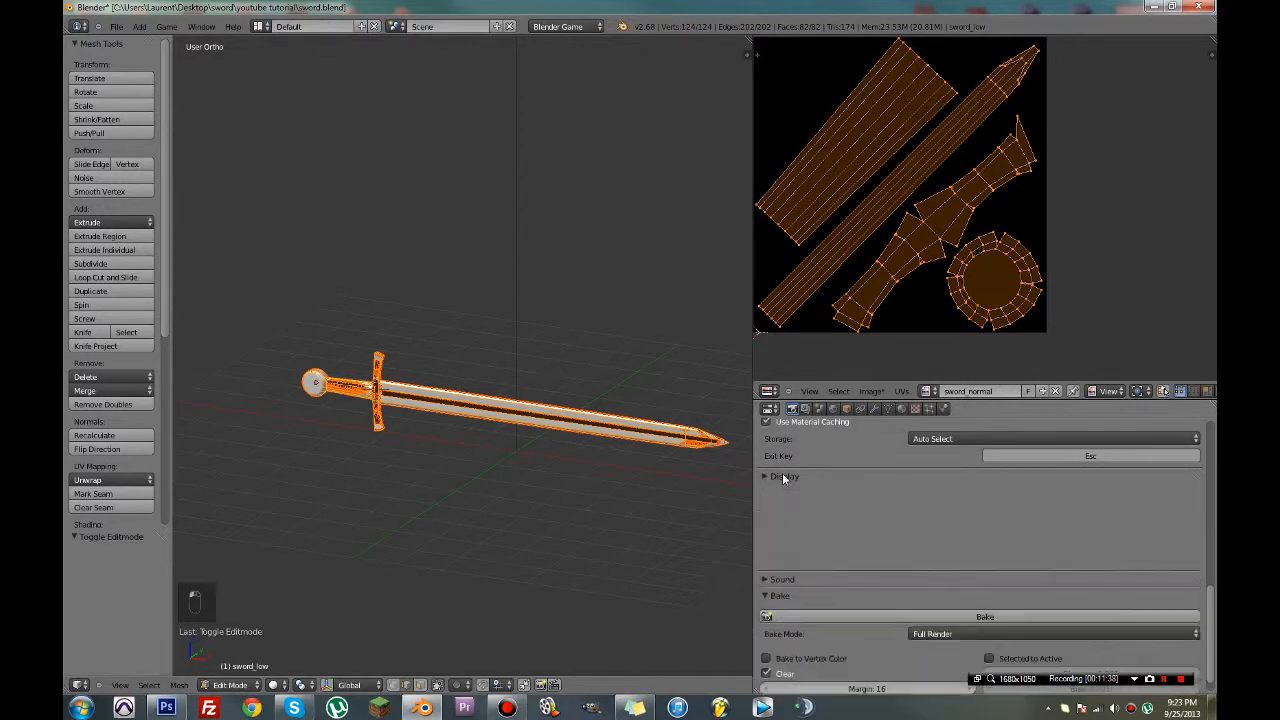
pyautogui.click(779, 456)
pyautogui.click(783, 458)
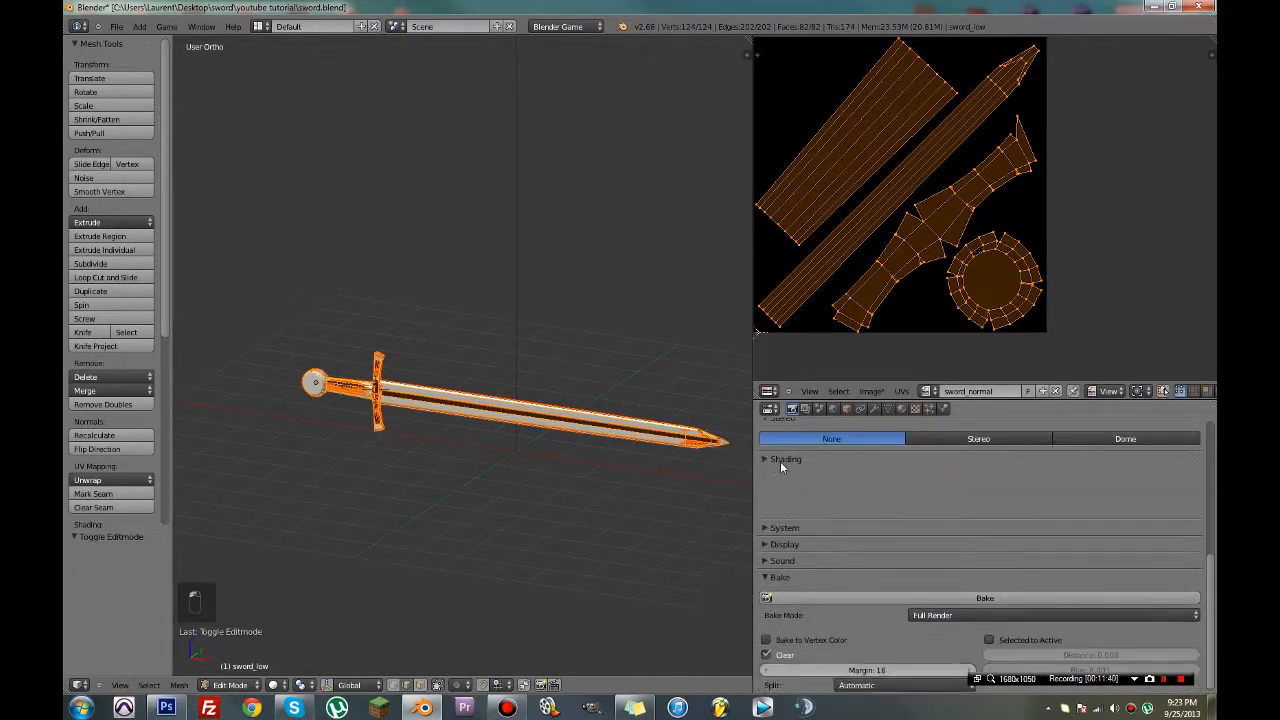
pyautogui.click(785, 527)
pyautogui.scroll(4, 779, 504)
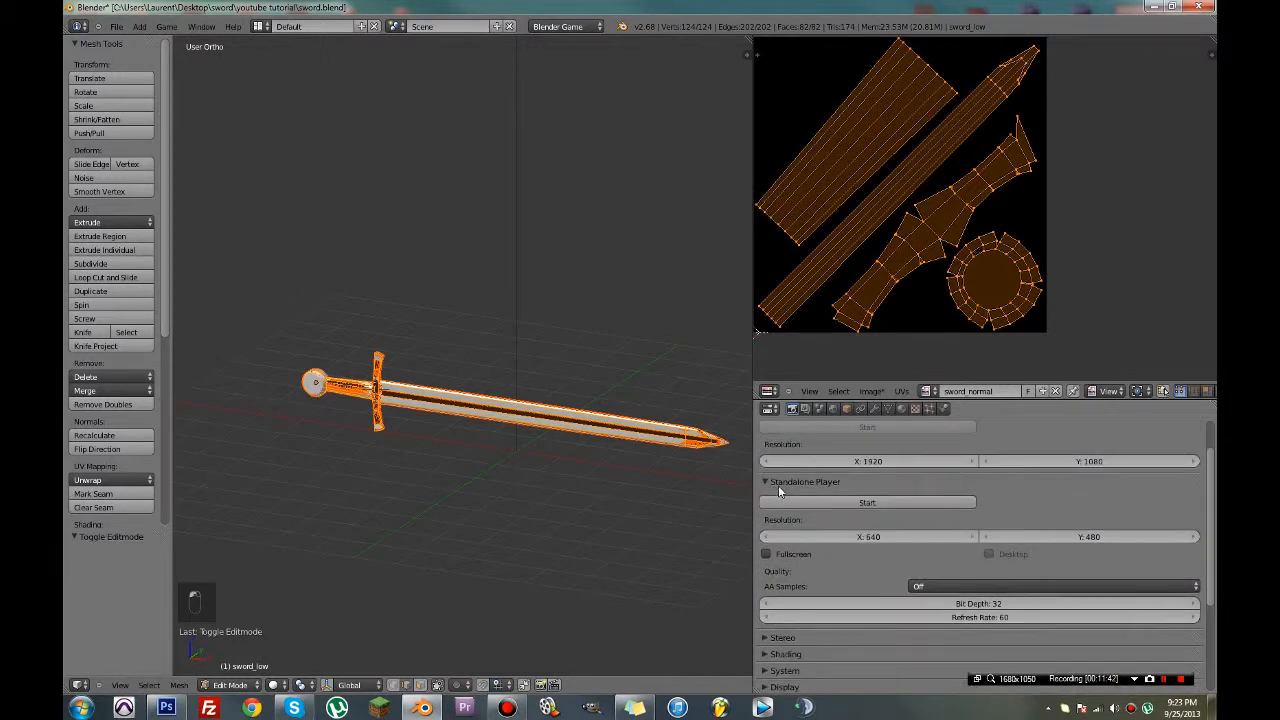
pyautogui.click(780, 486)
pyautogui.scroll(-1, 812, 556)
pyautogui.scroll(2, 822, 572)
pyautogui.click(772, 451)
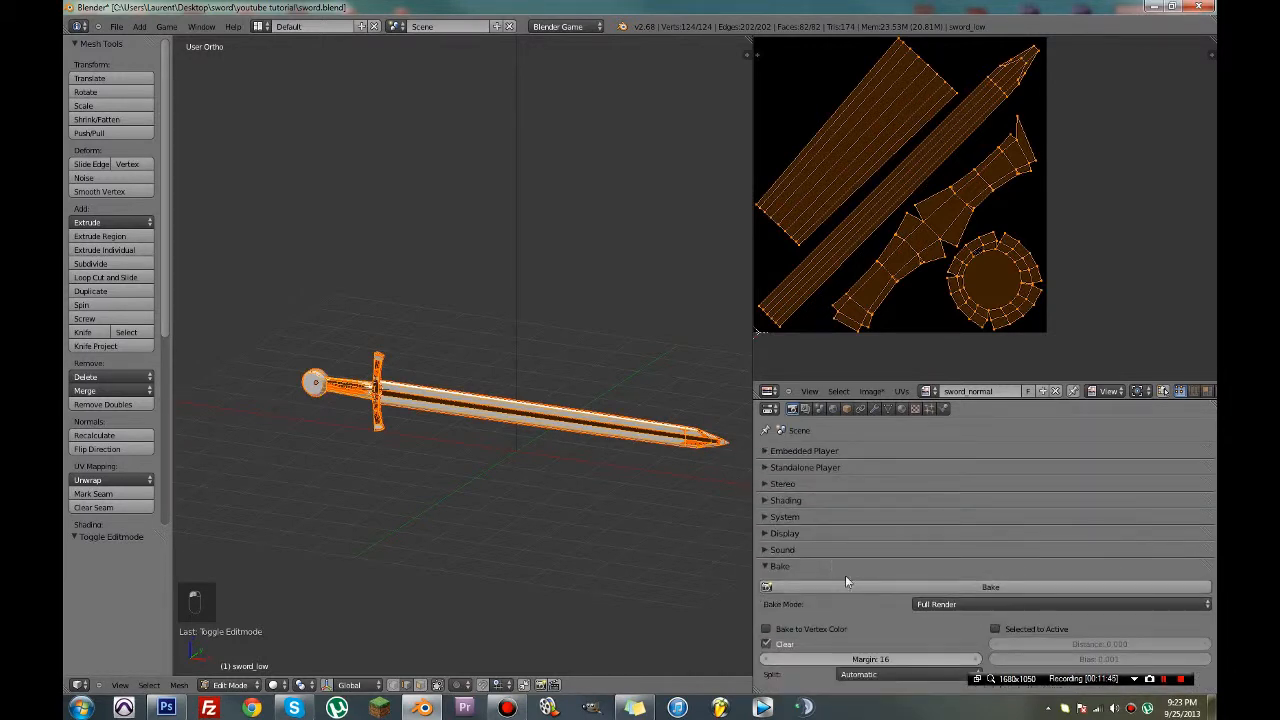
# Configure the bake with Clear off, a margin of 8, Selected to Active on and a bias of 0.100
pyautogui.click(768, 645)
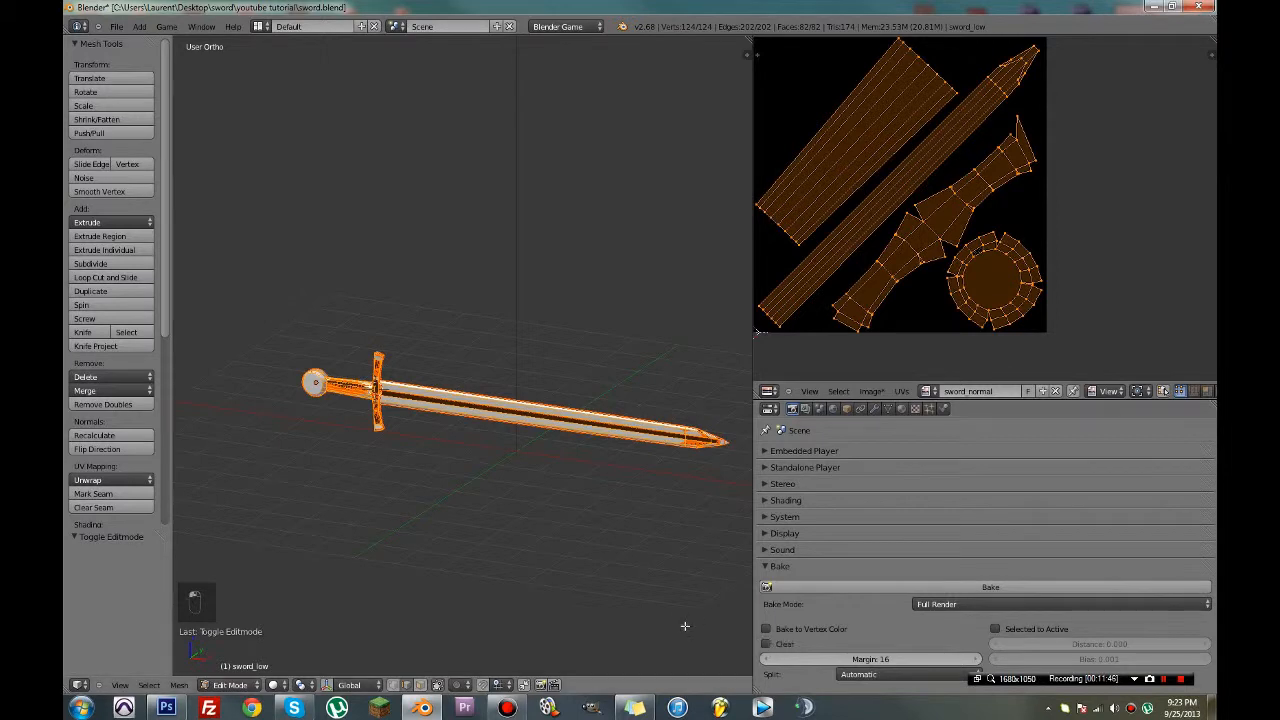
pyautogui.write('8')
pyautogui.press('Return')
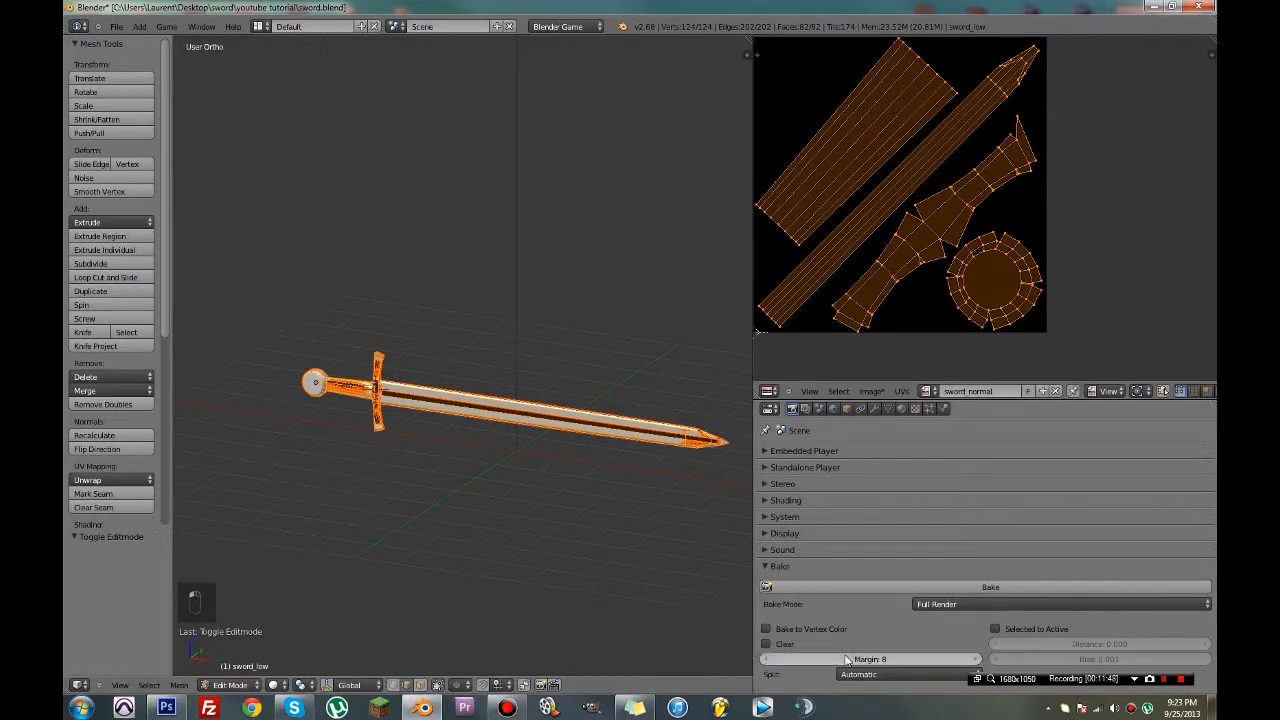
pyautogui.click(996, 630)
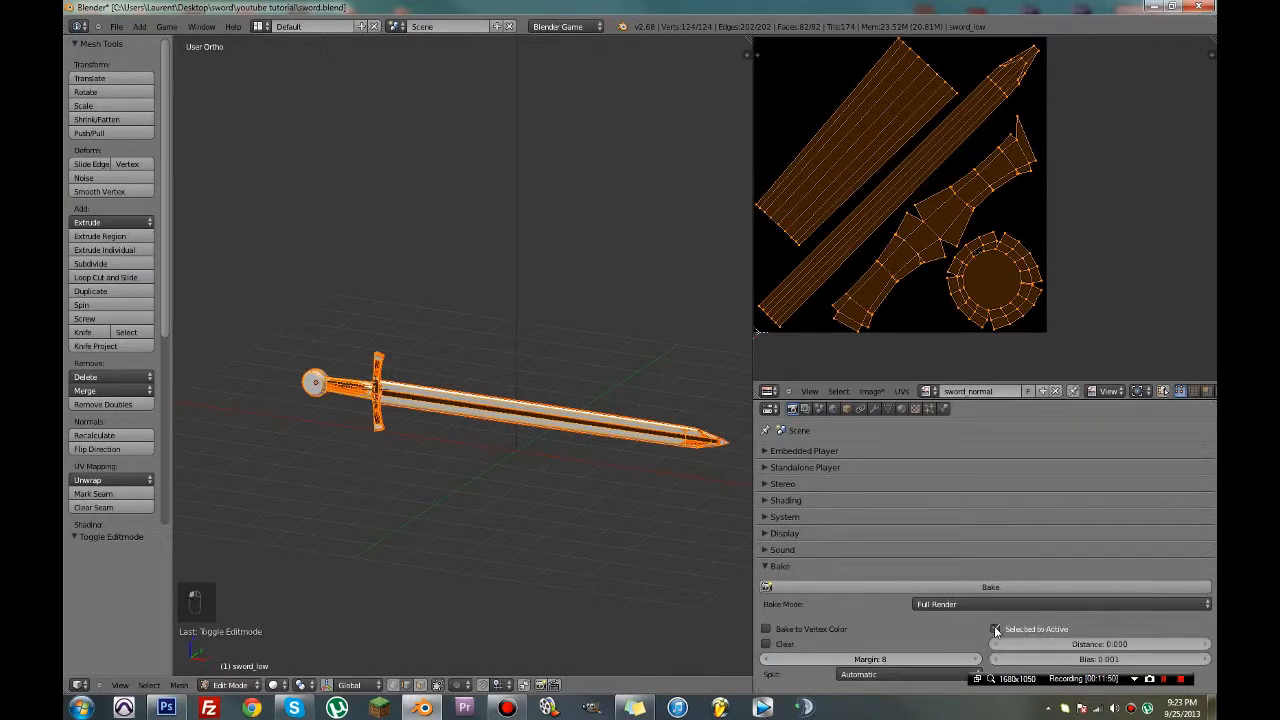
pyautogui.click(1087, 659)
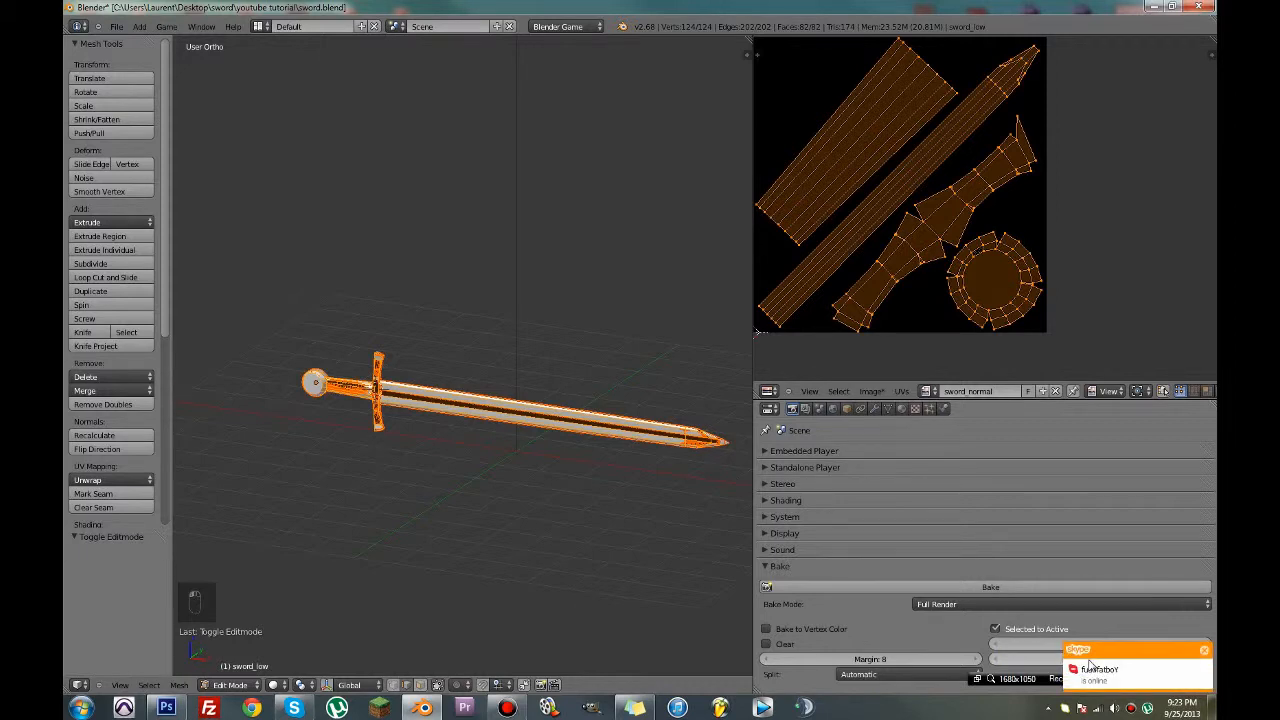
pyautogui.click(1205, 652)
# Set the bake mode to Normals and bake the high-poly sword onto the sword_normal image
pyautogui.click(980, 602)
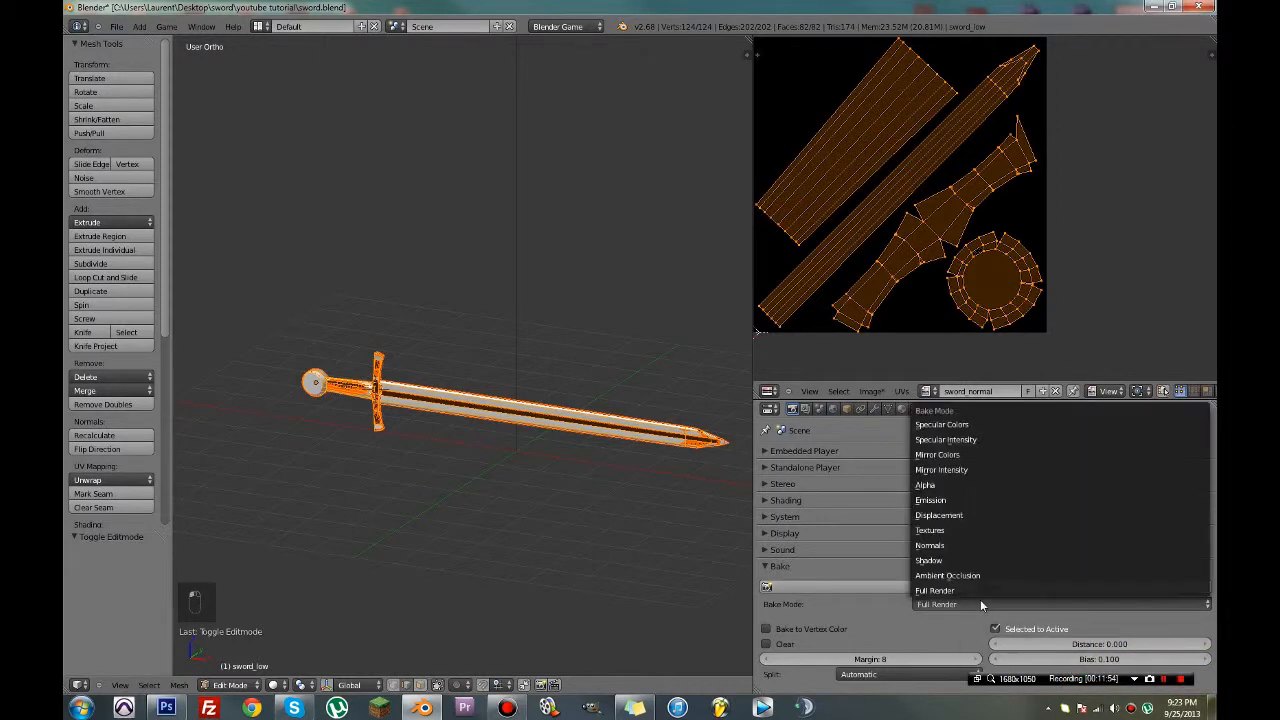
pyautogui.click(967, 547)
pyautogui.scroll(-1, 880, 624)
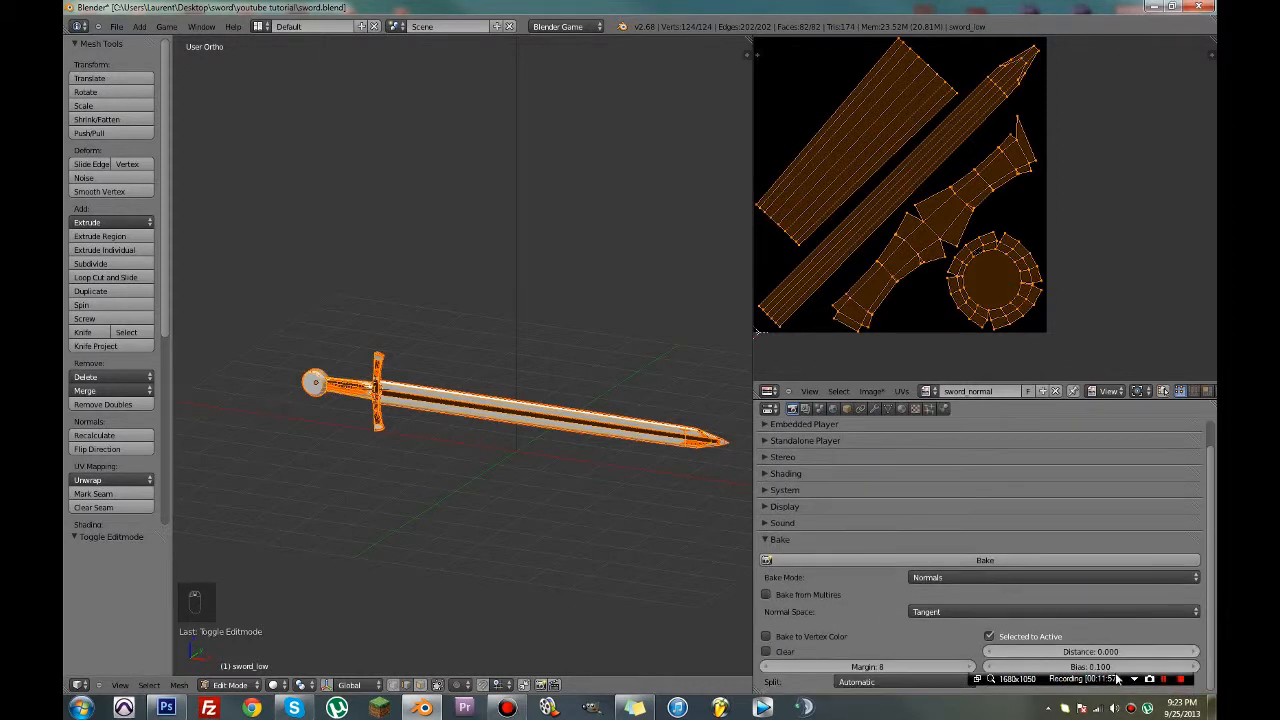
pyautogui.click(935, 561)
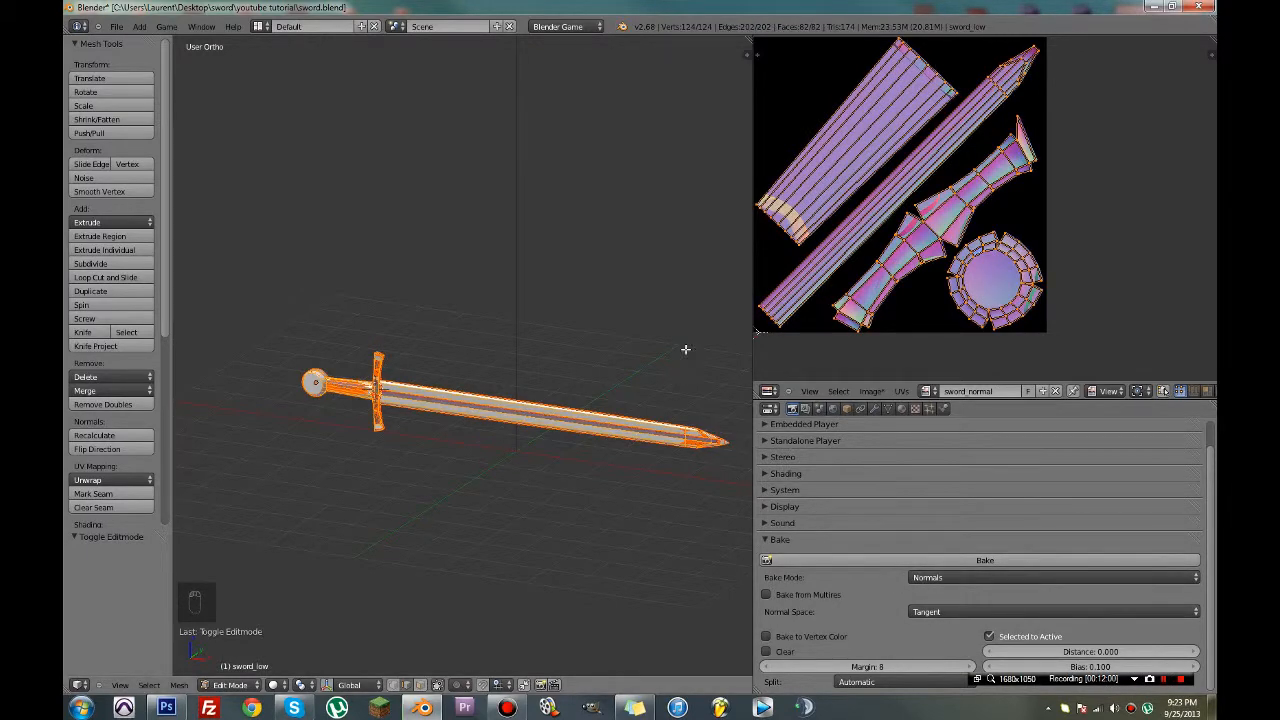
# Leave edit mode and examine the baked normal map around the crossguard, pommel and blade islands
pyautogui.scroll(3, 943, 206)
pyautogui.scroll(-4, 794, 306)
pyautogui.scroll(4, 943, 210)
pyautogui.press('Tab')
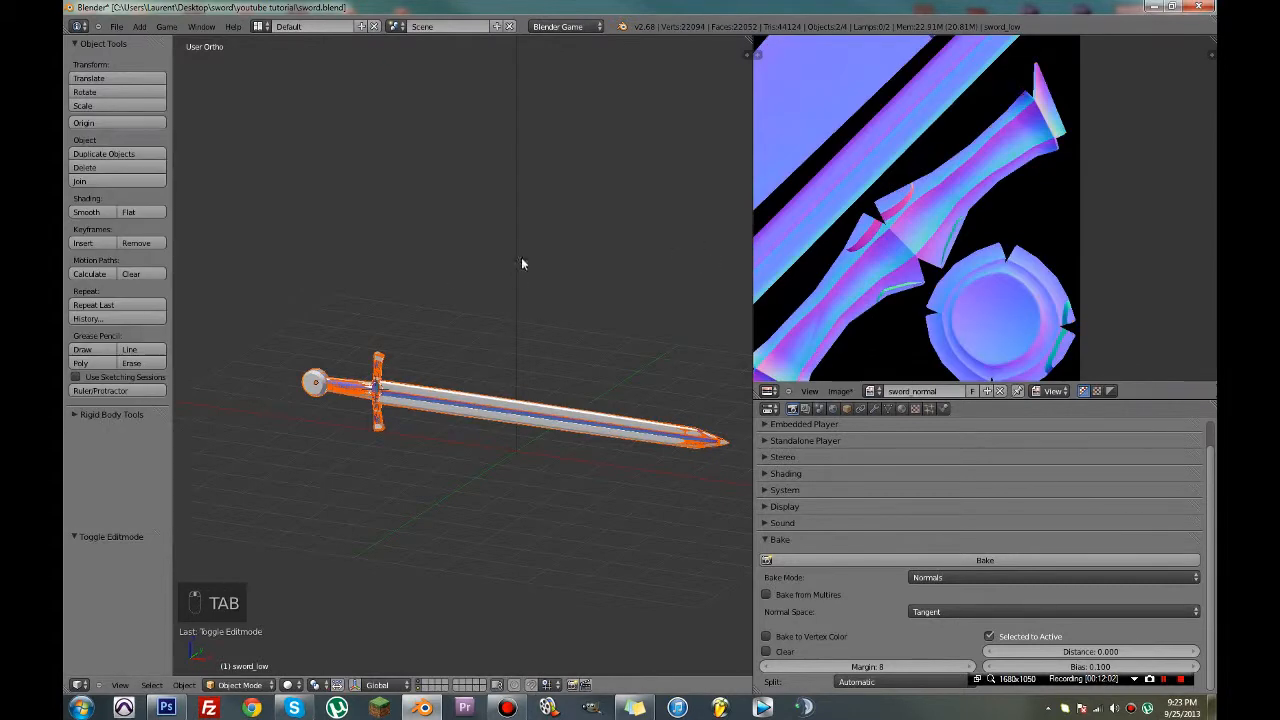
pyautogui.scroll(2, 955, 229)
pyautogui.moveTo(955, 229); pyautogui.dragTo(1030, 120, button='middle')
pyautogui.moveTo(1009, 253); pyautogui.dragTo(1095, 168, button='middle')
pyautogui.scroll(-1, 1095, 168)
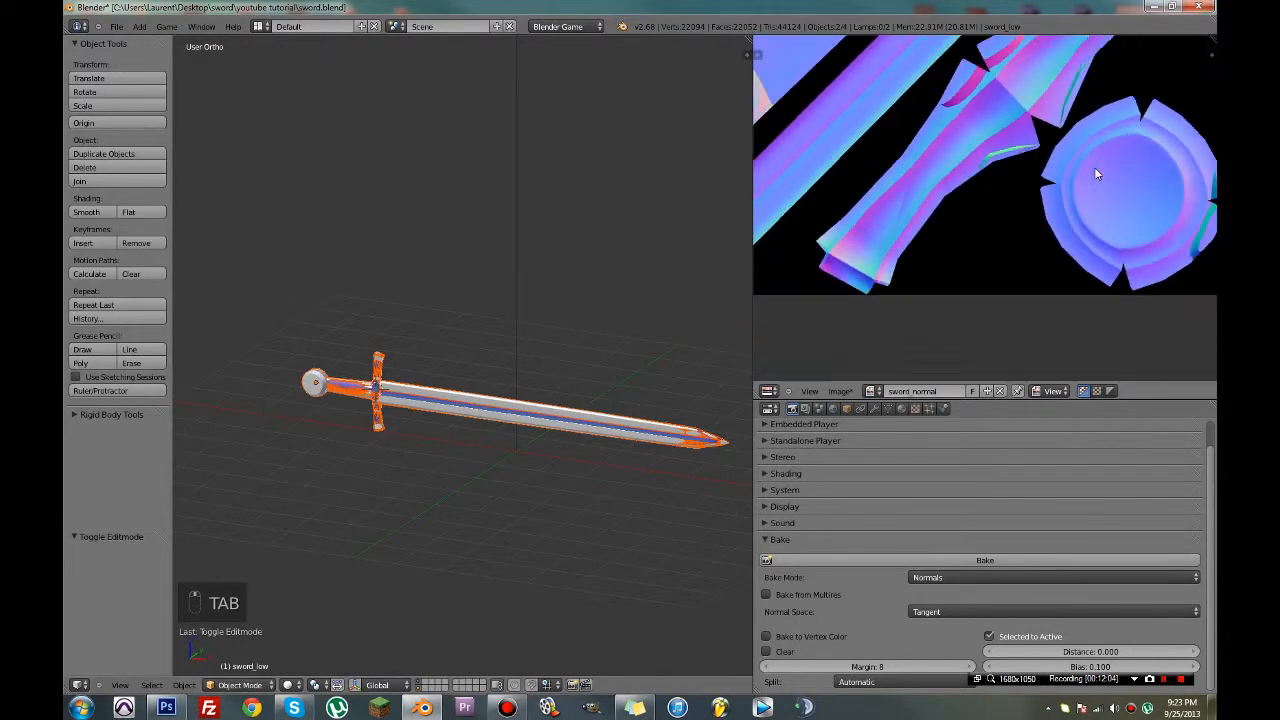
pyautogui.scroll(-1, 1095, 169)
pyautogui.moveTo(1063, 212); pyautogui.dragTo(1010, 245, button='middle')
pyautogui.scroll(1, 893, 235)
pyautogui.moveTo(893, 235); pyautogui.dragTo(949, 288, button='middle')
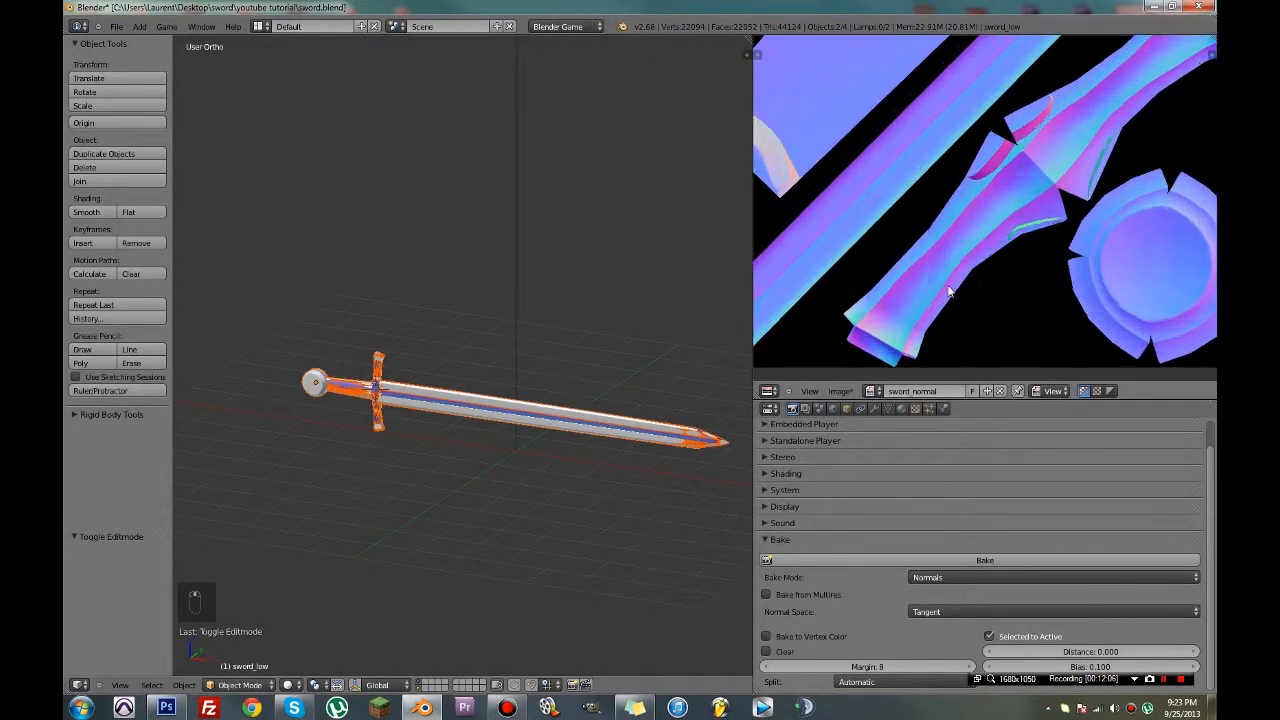
pyautogui.scroll(2, 940, 265)
pyautogui.scroll(-3, 1023, 245)
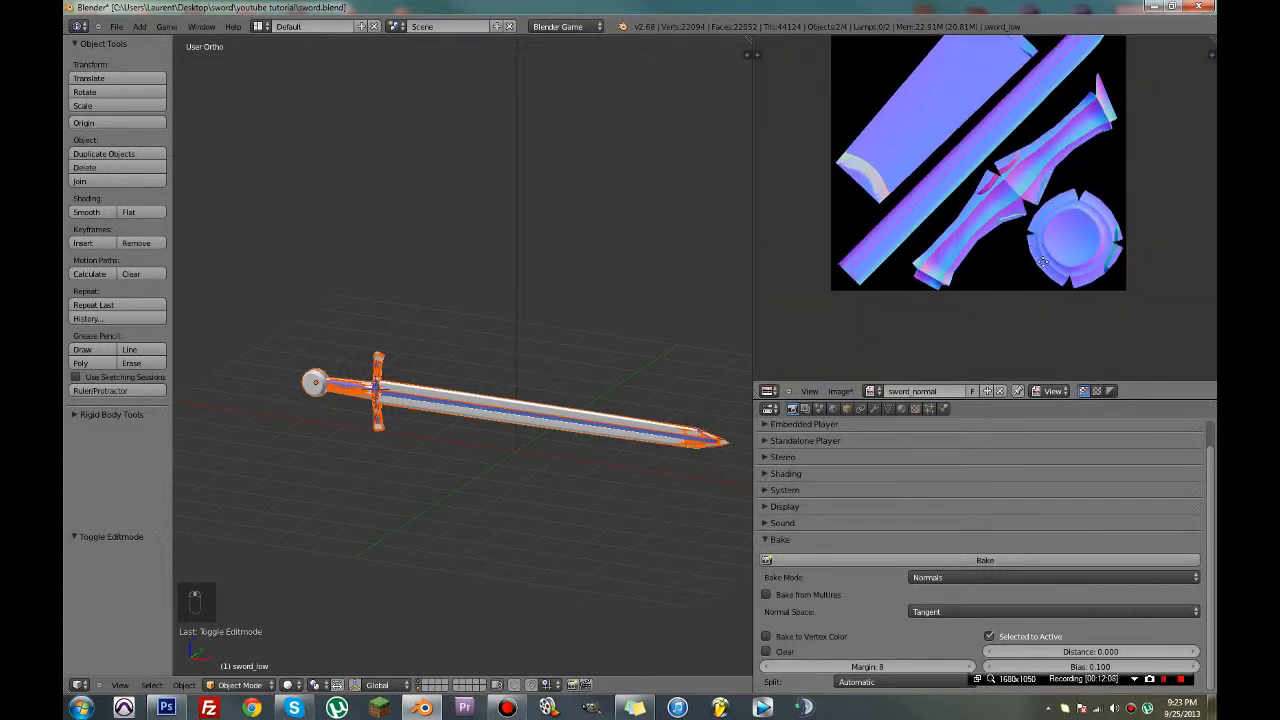
pyautogui.scroll(3, 1019, 300)
# Save the file and display only the high-poly sword's layer
pyautogui.hotkey('ctrl', 's')
pyautogui.moveTo(586, 412); pyautogui.dragTo(553, 426, button='middle')
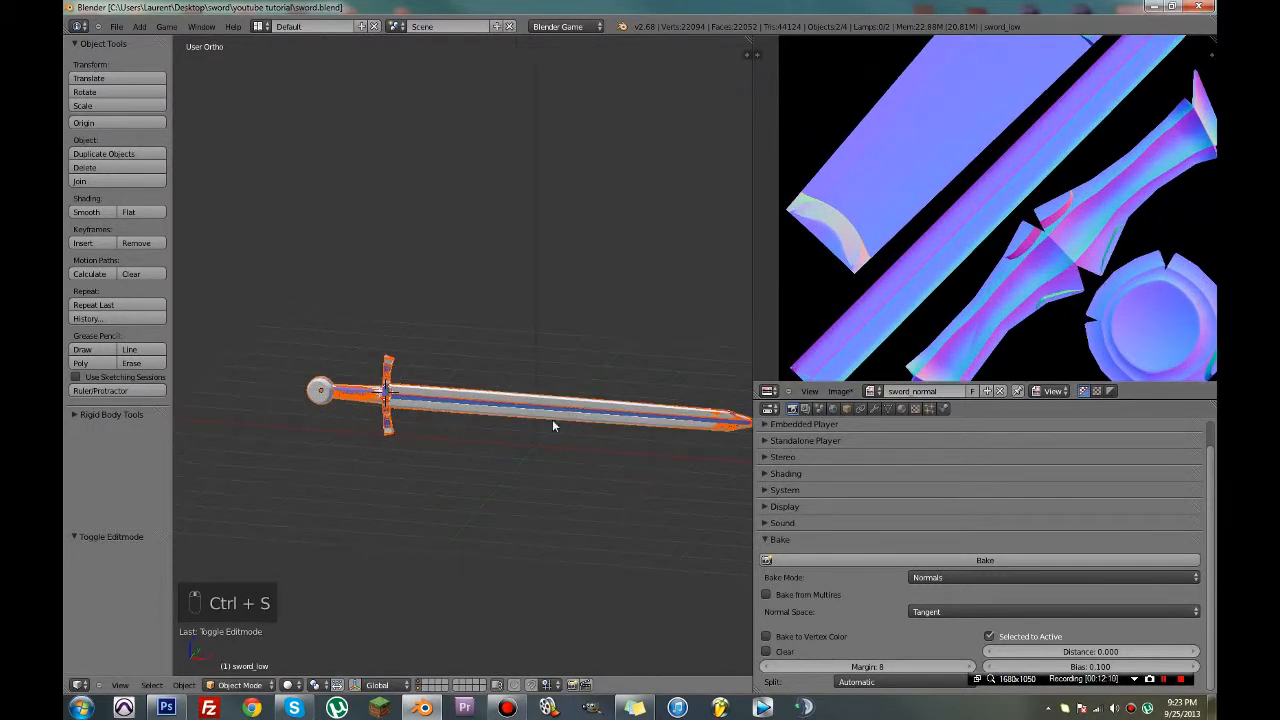
pyautogui.click(420, 682)
pyautogui.scroll(2, 492, 528)
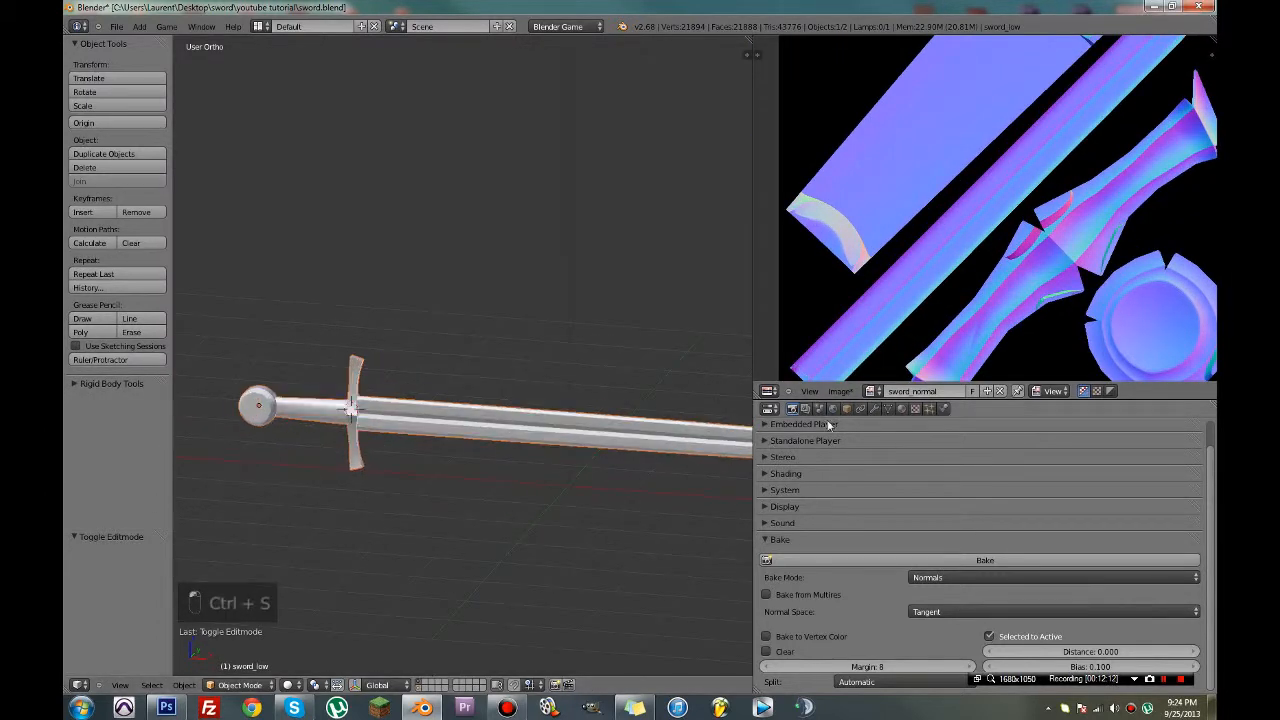
# Display only the low-poly sword's layer and turn off Textured Solid display
pyautogui.scroll(3, 574, 446)
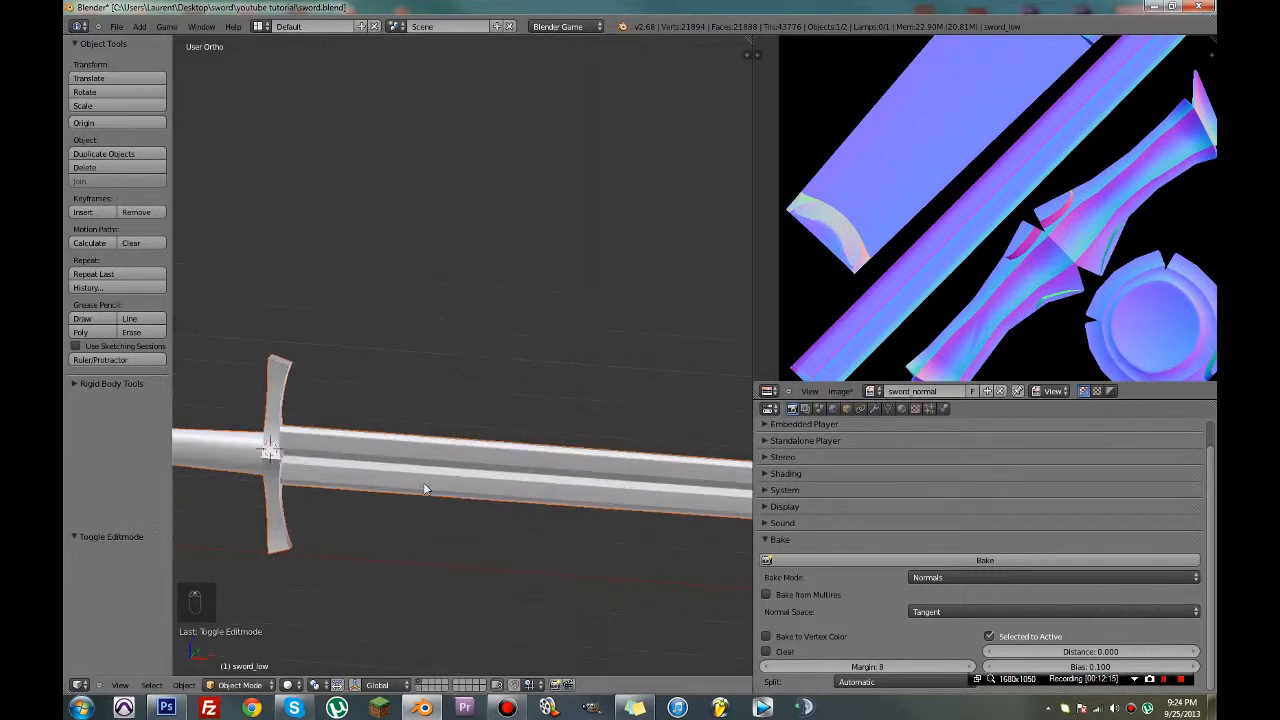
pyautogui.moveTo(423, 484); pyautogui.dragTo(368, 480, button='middle')
pyautogui.scroll(-1, 368, 480)
pyautogui.click(423, 688)
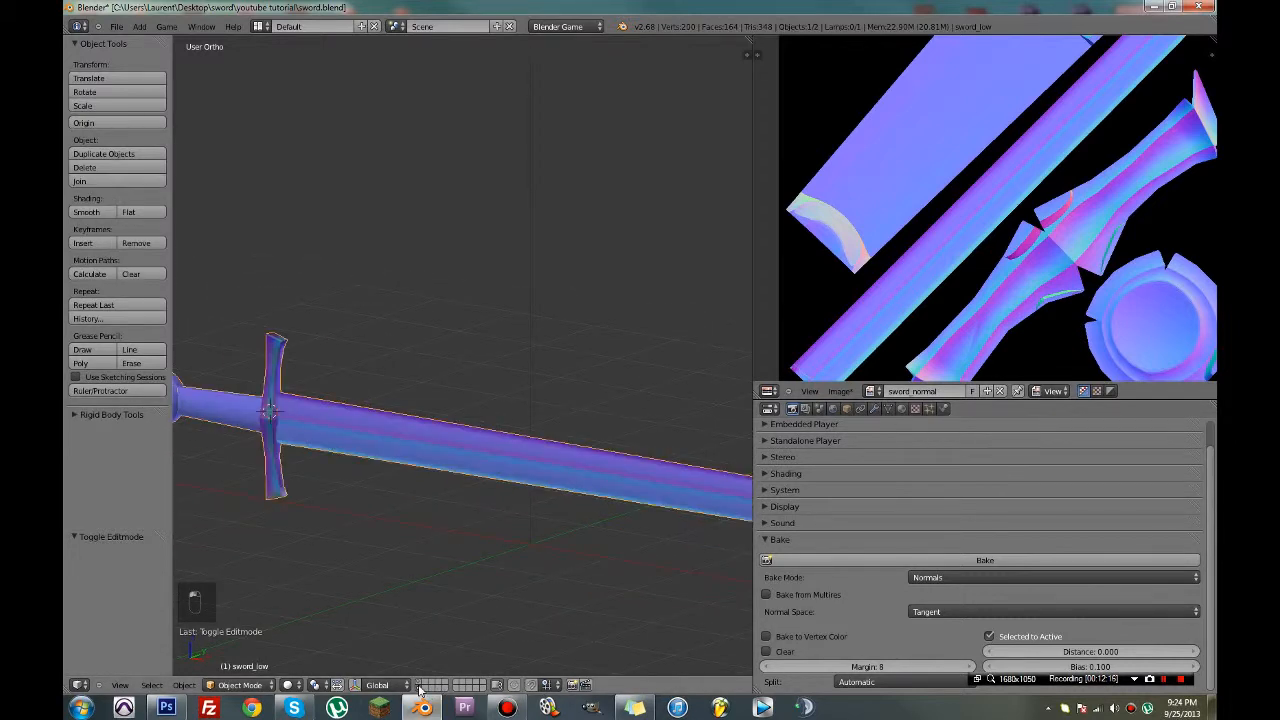
pyautogui.scroll(-3, 543, 512)
pyautogui.press('n')
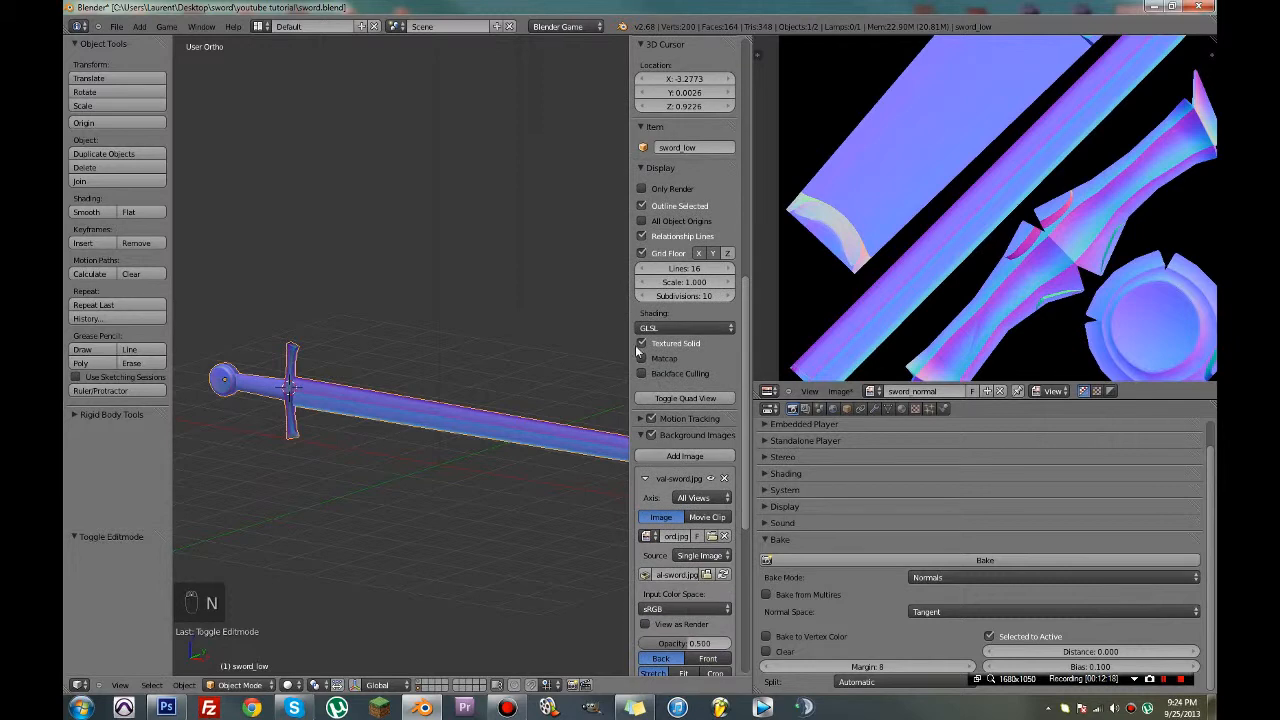
pyautogui.click(641, 344)
pyautogui.press('n')
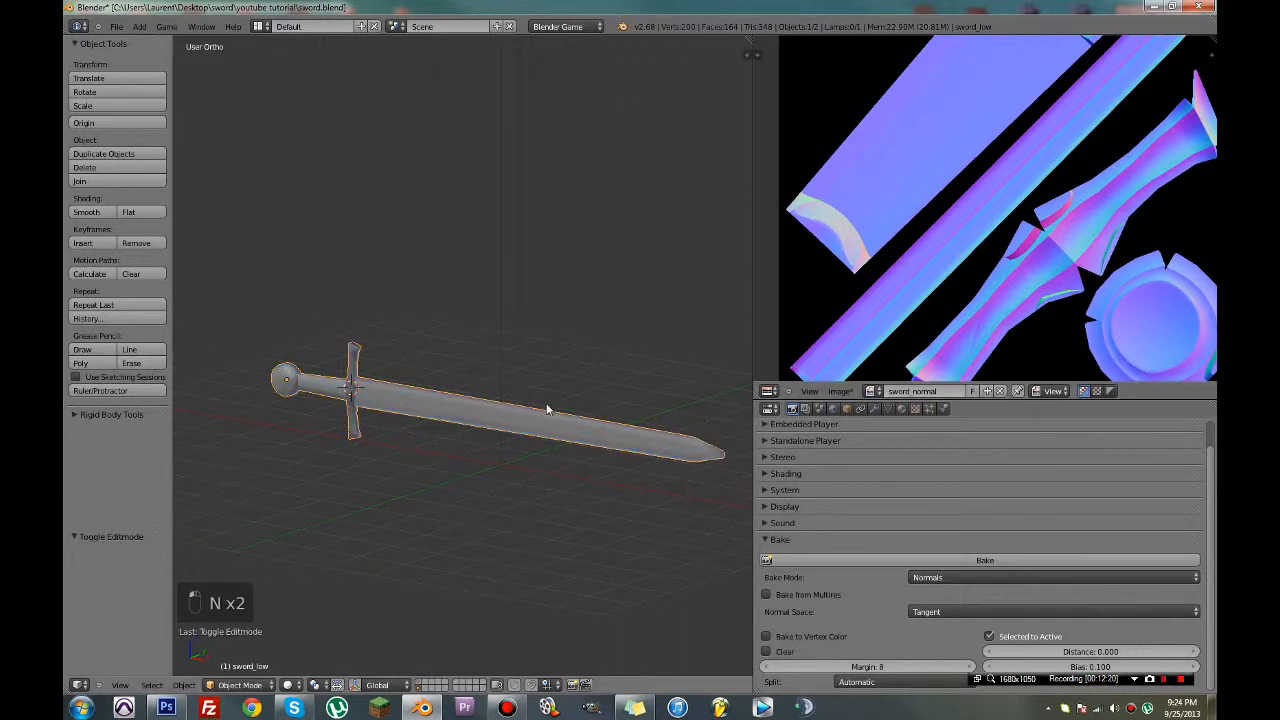
# Switch the viewport to textured shading and add a new material named sword to the low-poly sword
pyautogui.hotkey('alt', 'z')
pyautogui.click(901, 409)
pyautogui.click(834, 499)
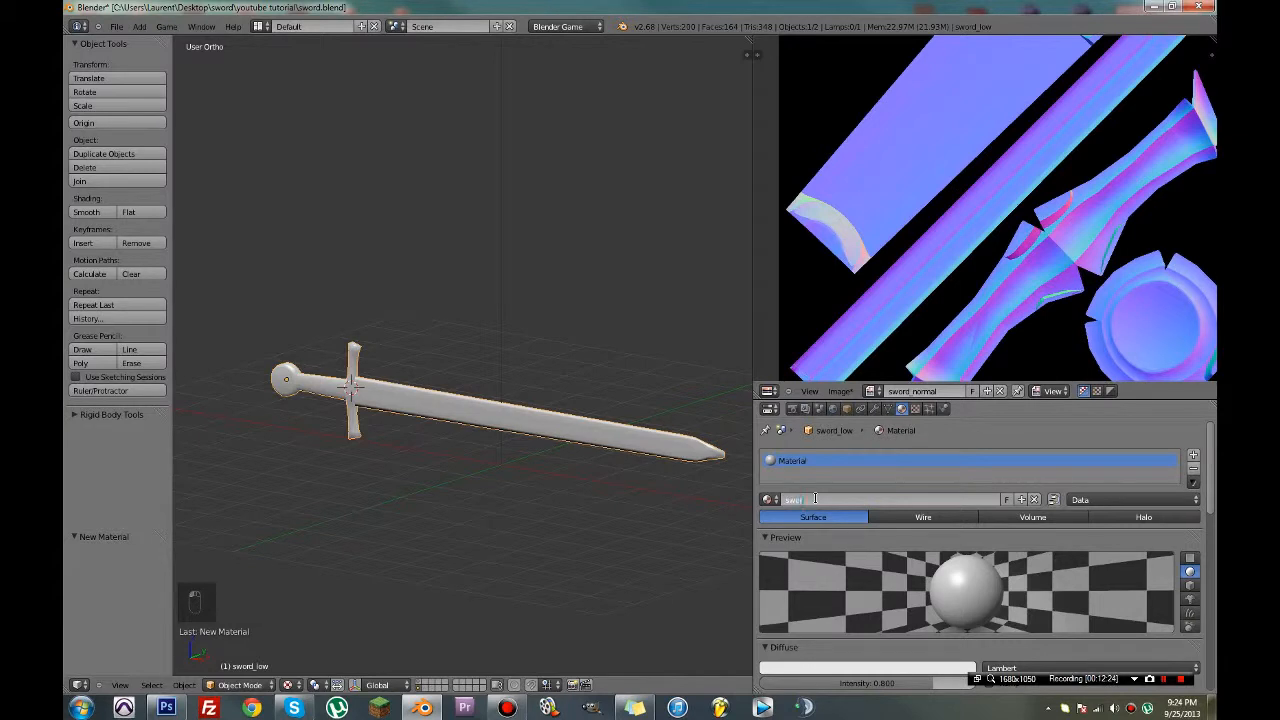
# Add a texture named sword_normal to the sword material and set its type to Image or Movie
pyautogui.click(915, 409)
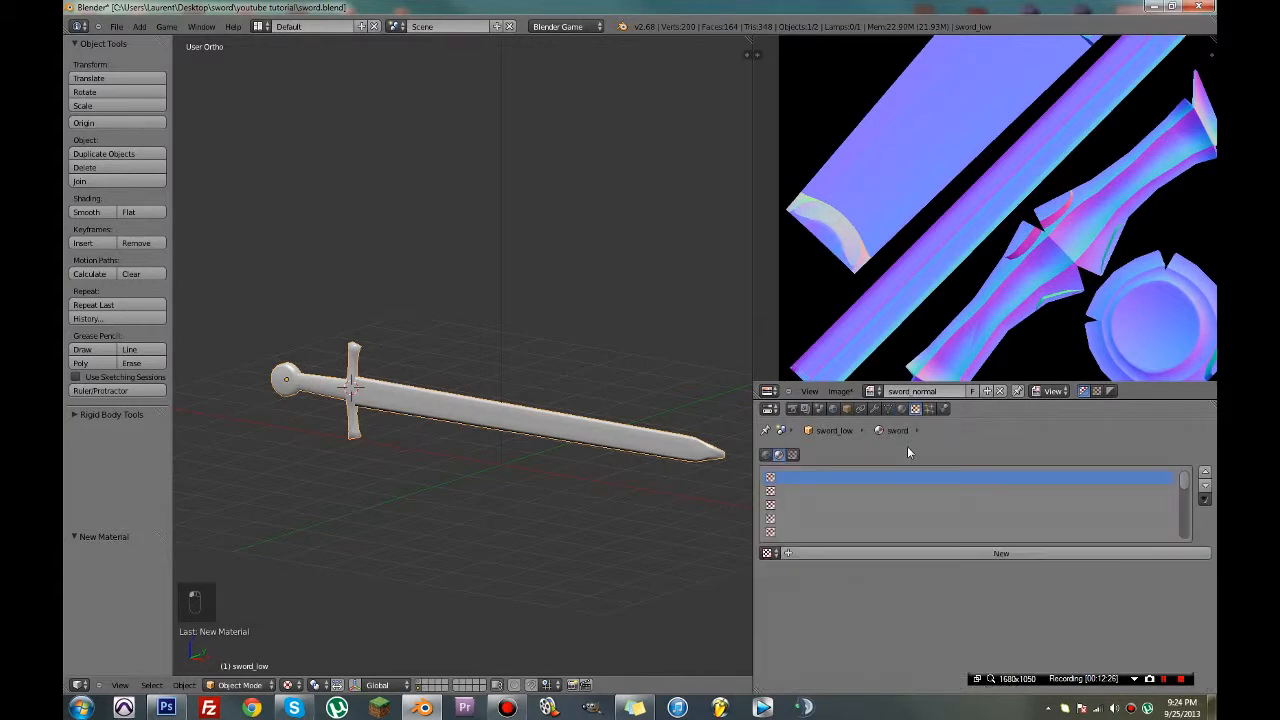
pyautogui.click(882, 551)
pyautogui.click(879, 551)
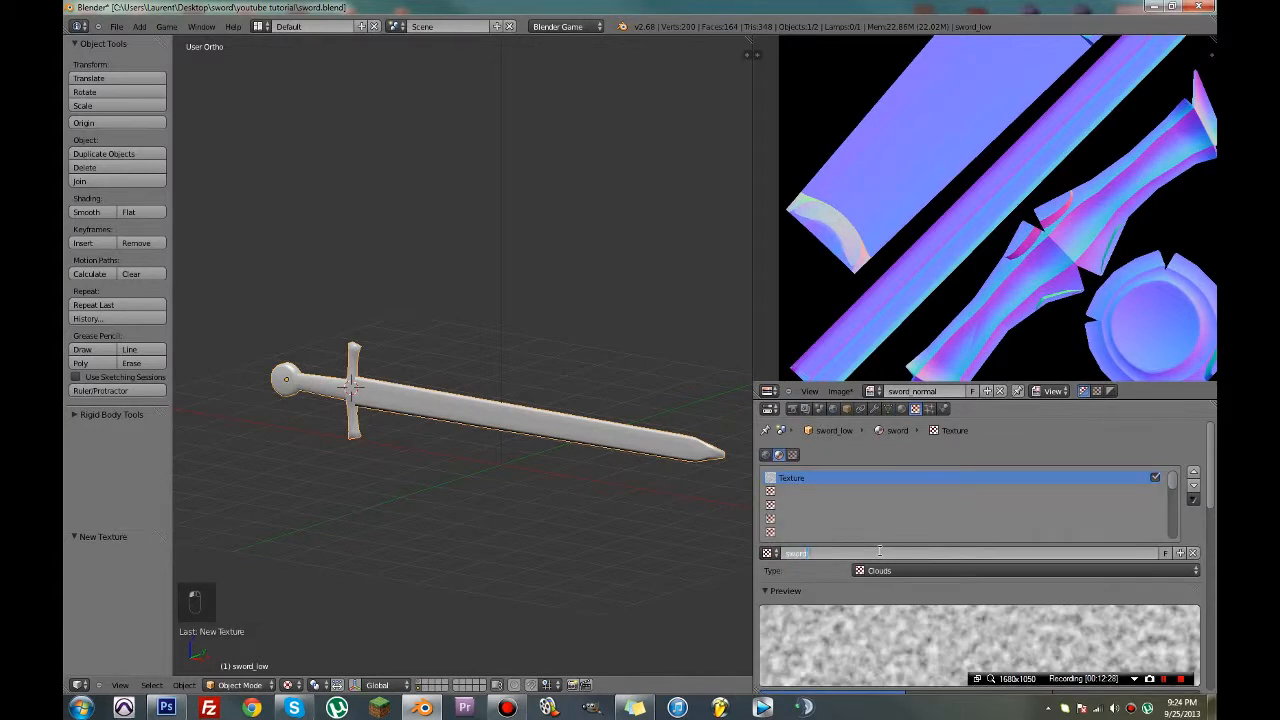
pyautogui.write('sword_normal')
pyautogui.press('Return')
pyautogui.click(1025, 570)
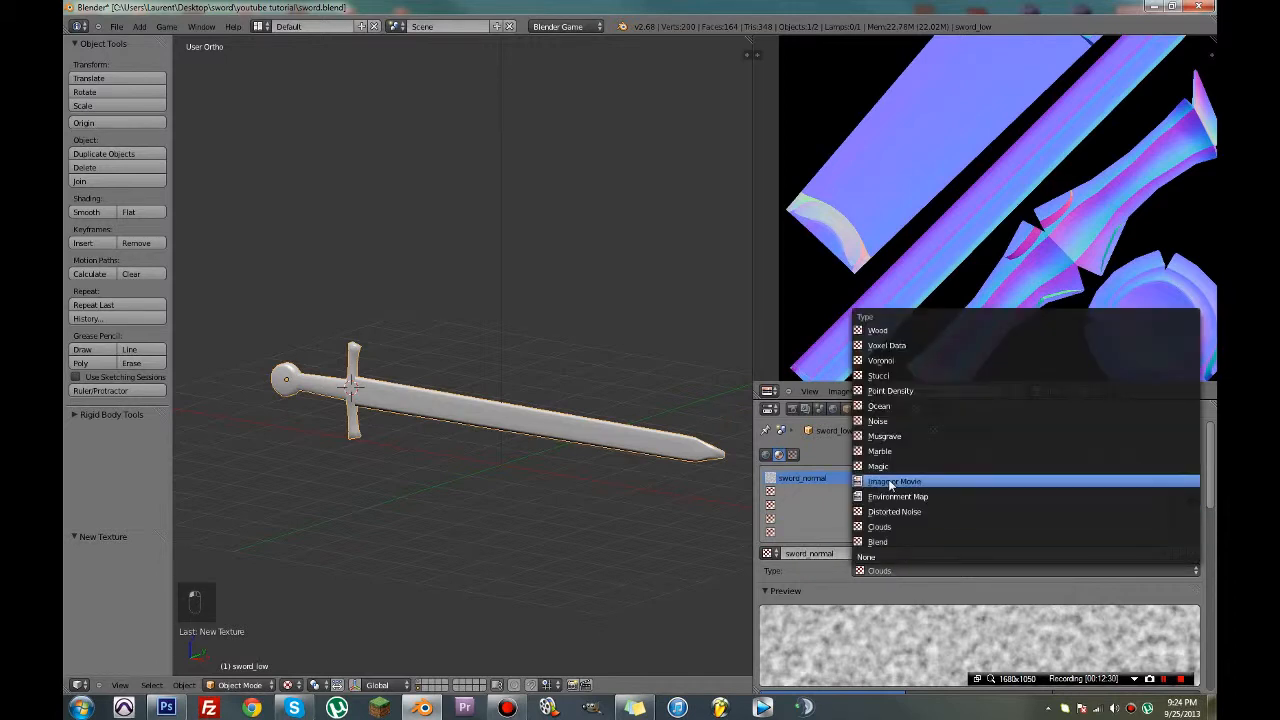
pyautogui.click(886, 481)
# Save the baked normal image as sword_normal.png in the youtube tutorial folder
pyautogui.scroll(-2, 946, 601)
pyautogui.scroll(-2, 946, 601)
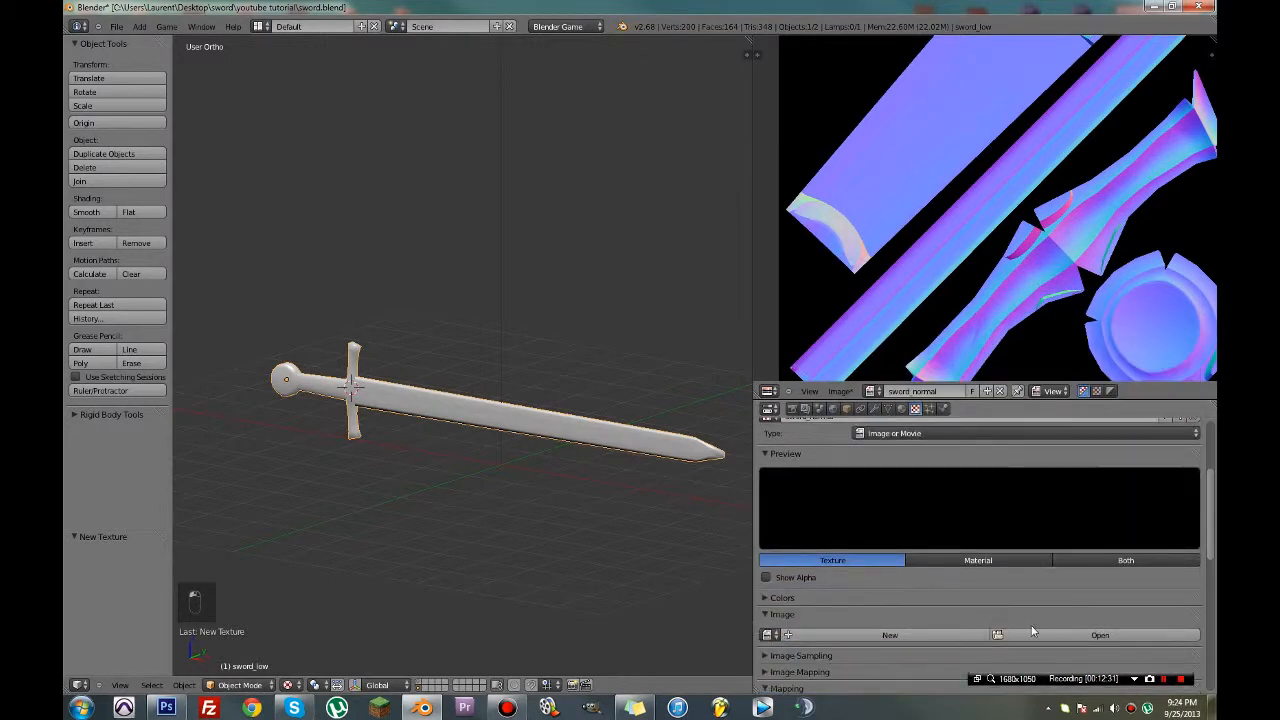
pyautogui.click(840, 391)
pyautogui.click(870, 302)
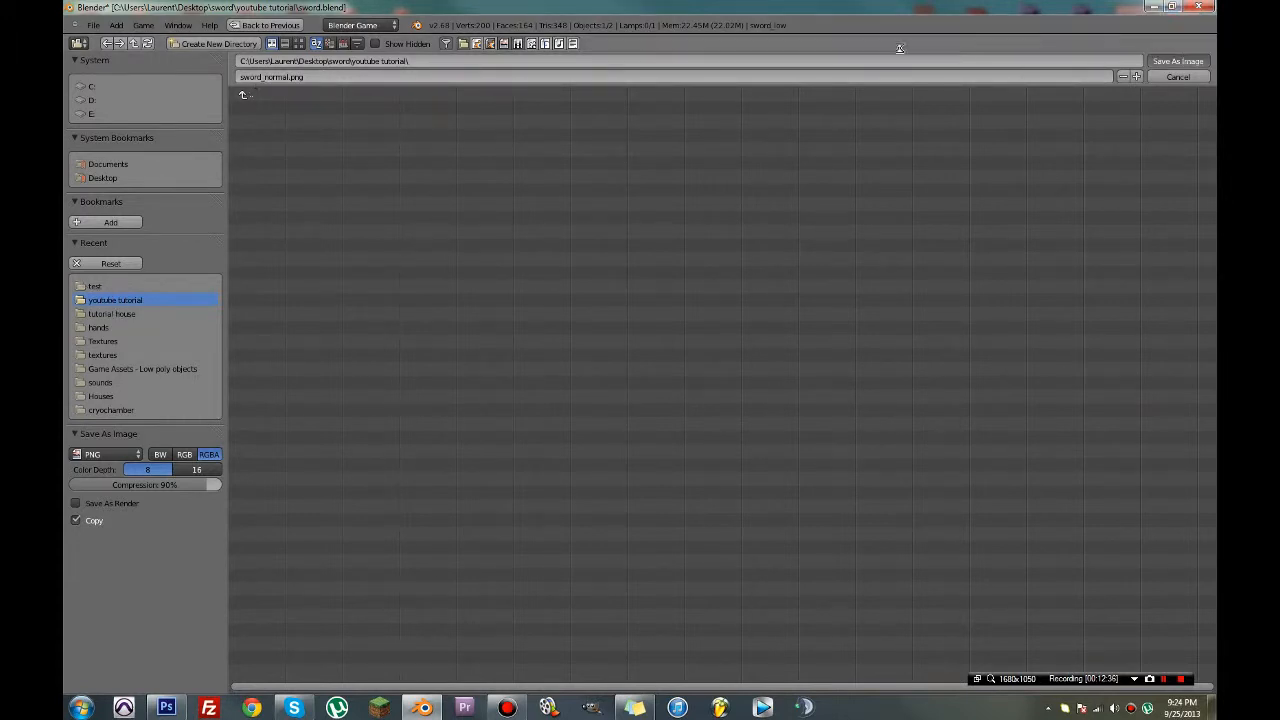
pyautogui.press('Return')
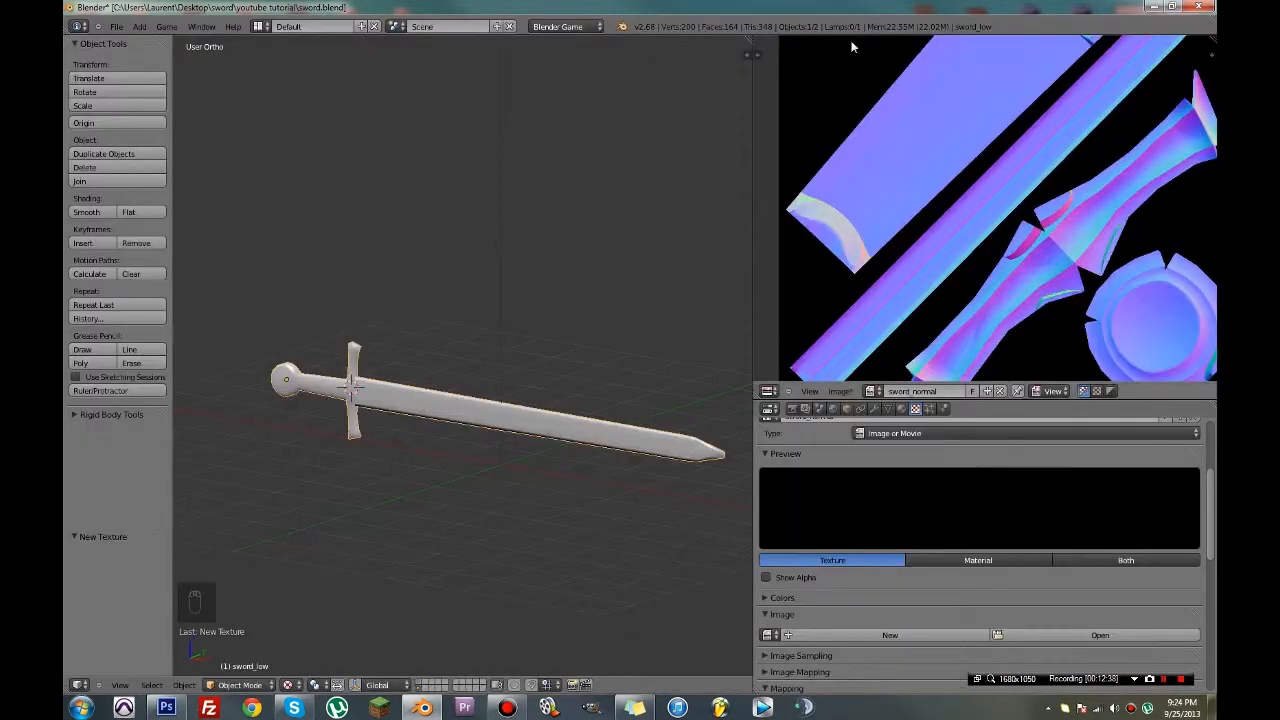
# Load sword_normal.png into the texture, set its mapping coordinates to UV and save the file
pyautogui.click(1043, 638)
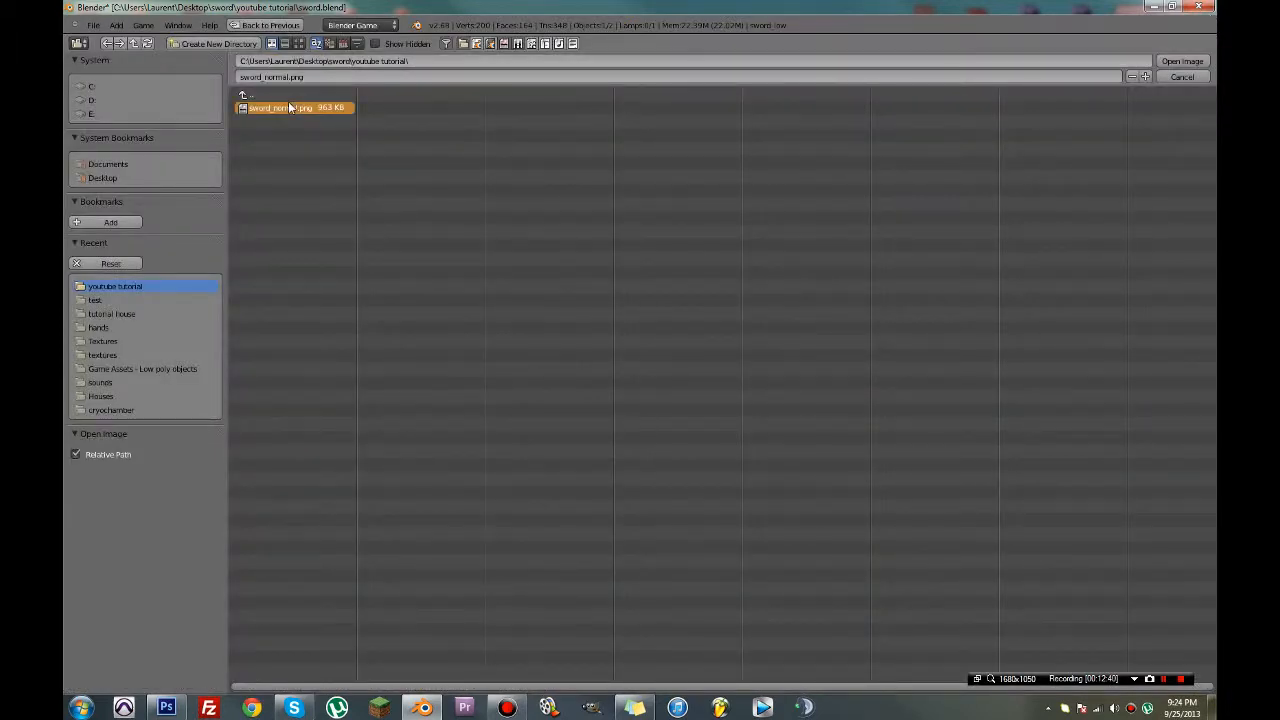
pyautogui.doubleClick(288, 107)
pyautogui.scroll(-8, 1048, 572)
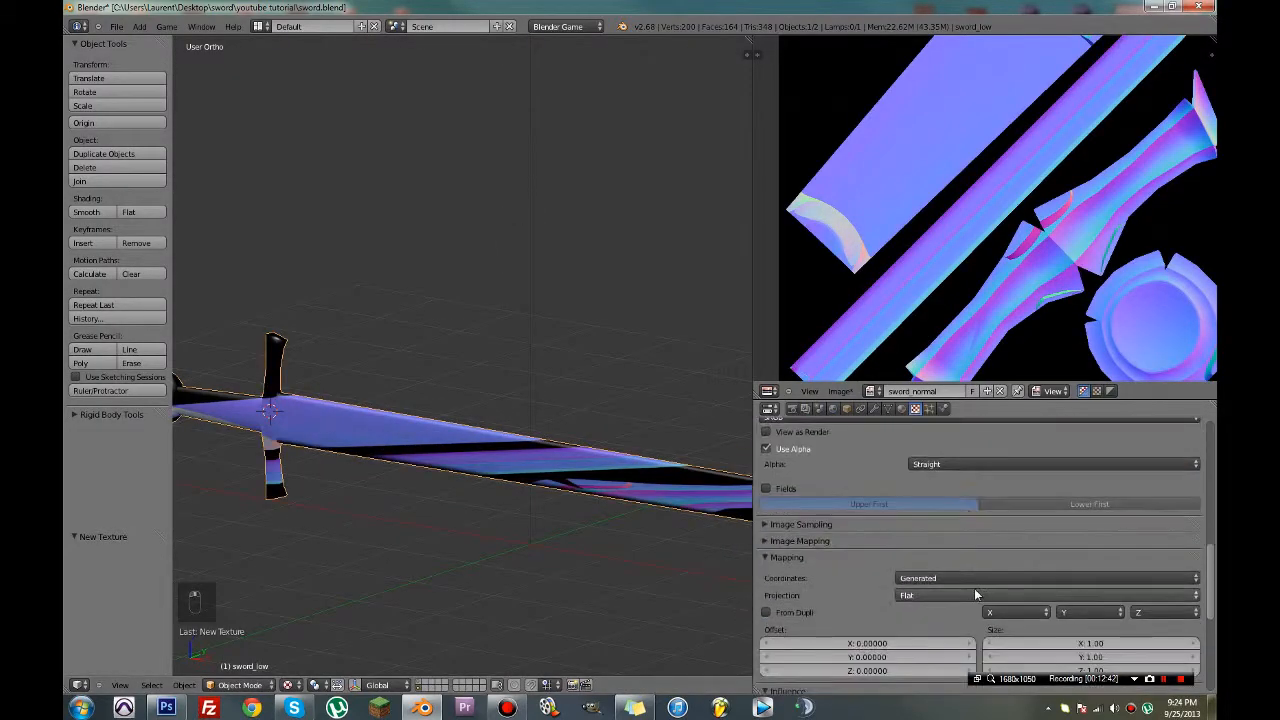
pyautogui.click(934, 578)
pyautogui.click(918, 524)
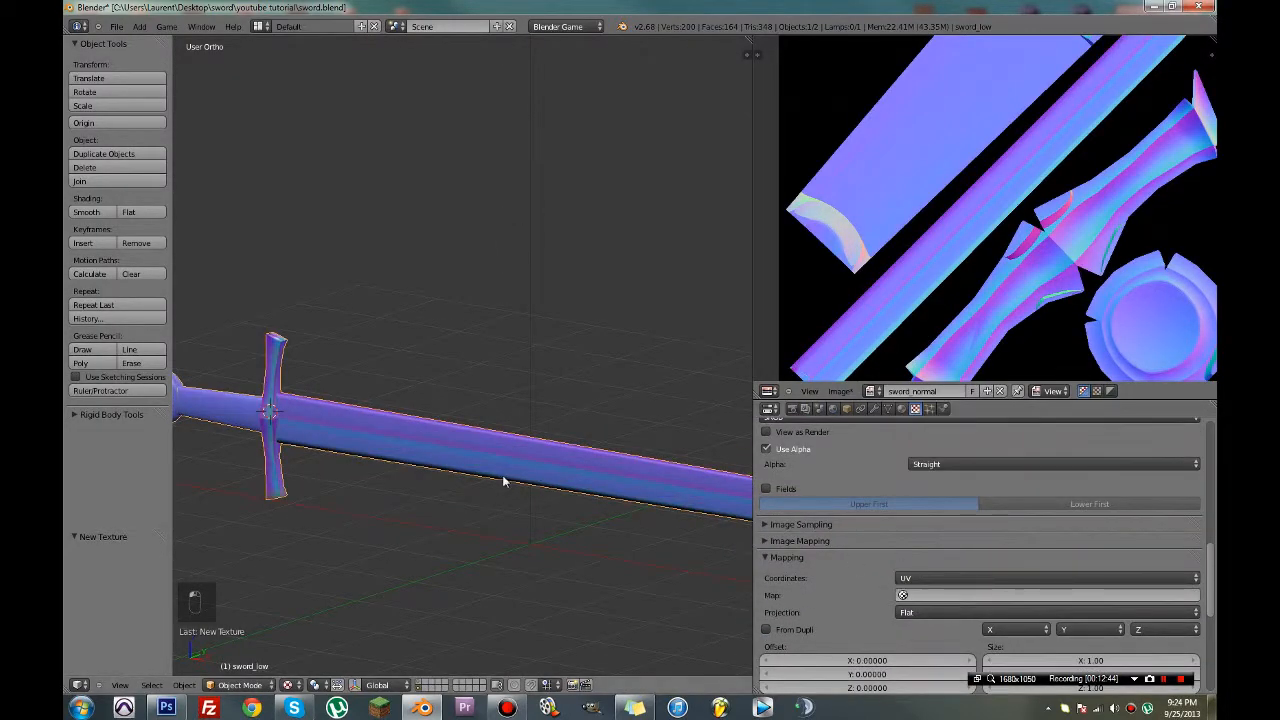
pyautogui.hotkey('ctrl', 's')
pyautogui.click(563, 460)
# Enable Normal Map sampling for the texture and switch its influence from Color to Normal, saving the file
pyautogui.scroll(-2, 906, 489)
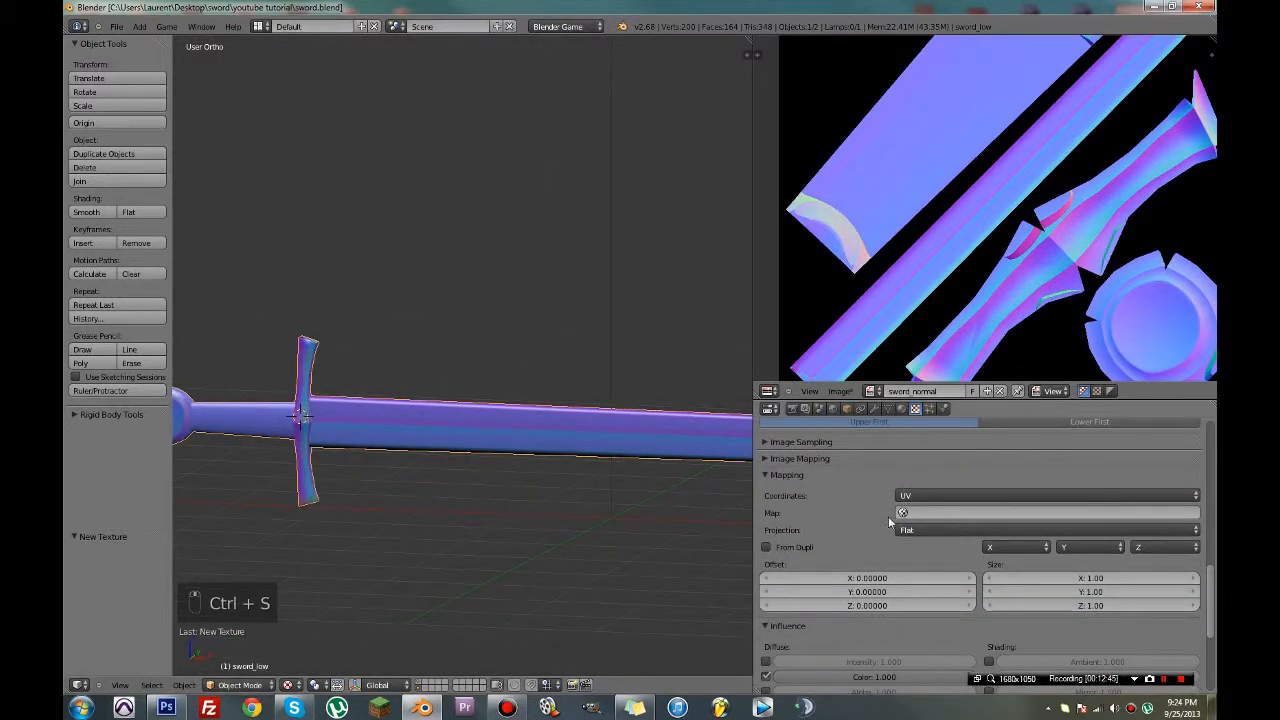
pyautogui.click(797, 442)
pyautogui.click(989, 464)
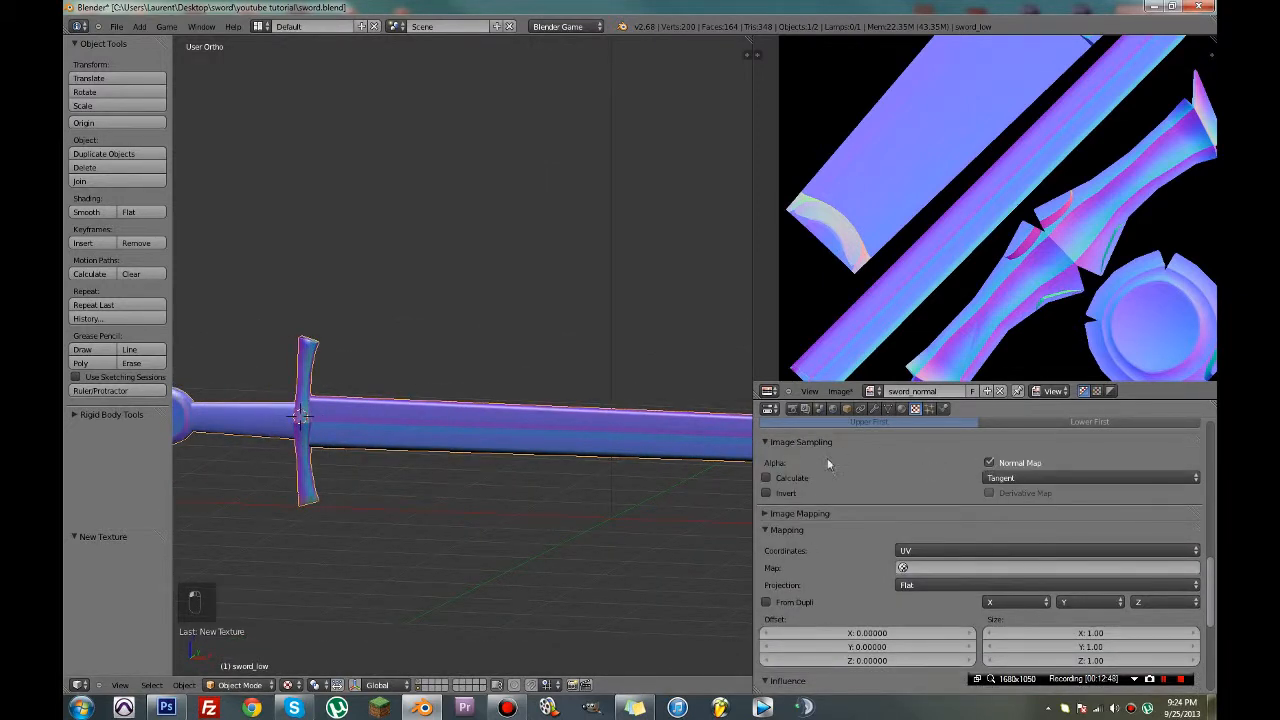
pyautogui.scroll(-5, 780, 520)
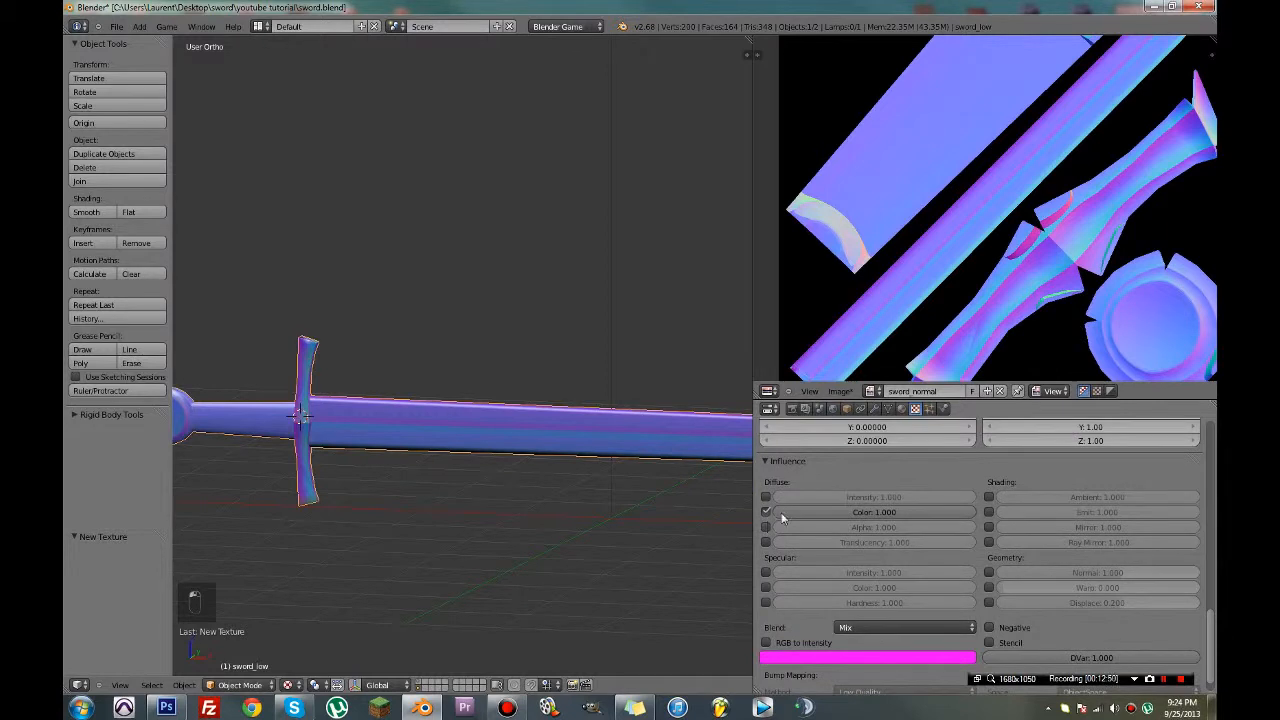
pyautogui.click(768, 512)
pyautogui.click(989, 574)
pyautogui.hotkey('ctrl', 's')
# Examine the normal-mapped low-poly sword closely around the crossguard and blade, and save the file
pyautogui.moveTo(506, 509); pyautogui.dragTo(382, 518, button='middle')
pyautogui.click(471, 511)
pyautogui.keyDown('shift'); pyautogui.moveTo(382, 518); pyautogui.dragTo(607, 502, button='middle'); pyautogui.keyUp('shift')
pyautogui.moveTo(490, 508); pyautogui.dragTo(552, 507, button='middle')
pyautogui.scroll(3, 552, 507)
pyautogui.moveTo(407, 499); pyautogui.dragTo(328, 467, button='middle')
pyautogui.hotkey('ctrl', 's')
pyautogui.click(451, 457)
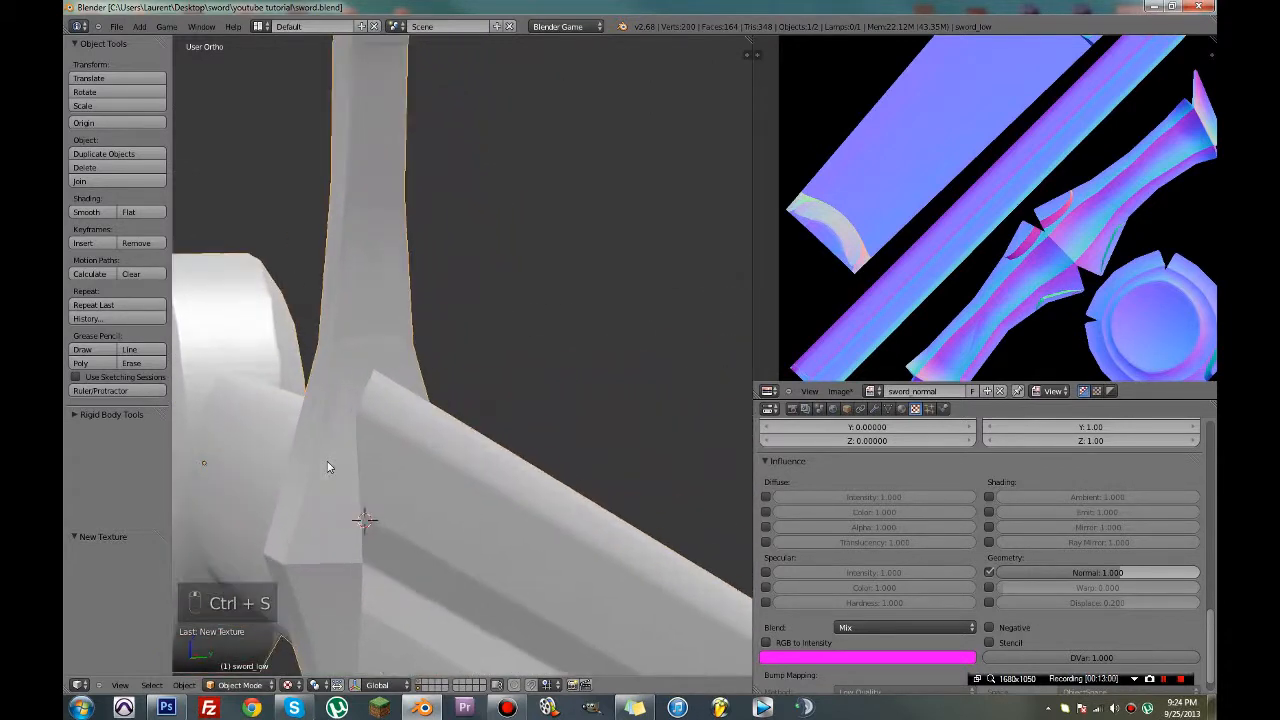
# Shade the high-poly sword smooth and compare it with the low-poly sword around the crossguard and pommel
pyautogui.click(425, 686)
pyautogui.scroll(-4, 419, 659)
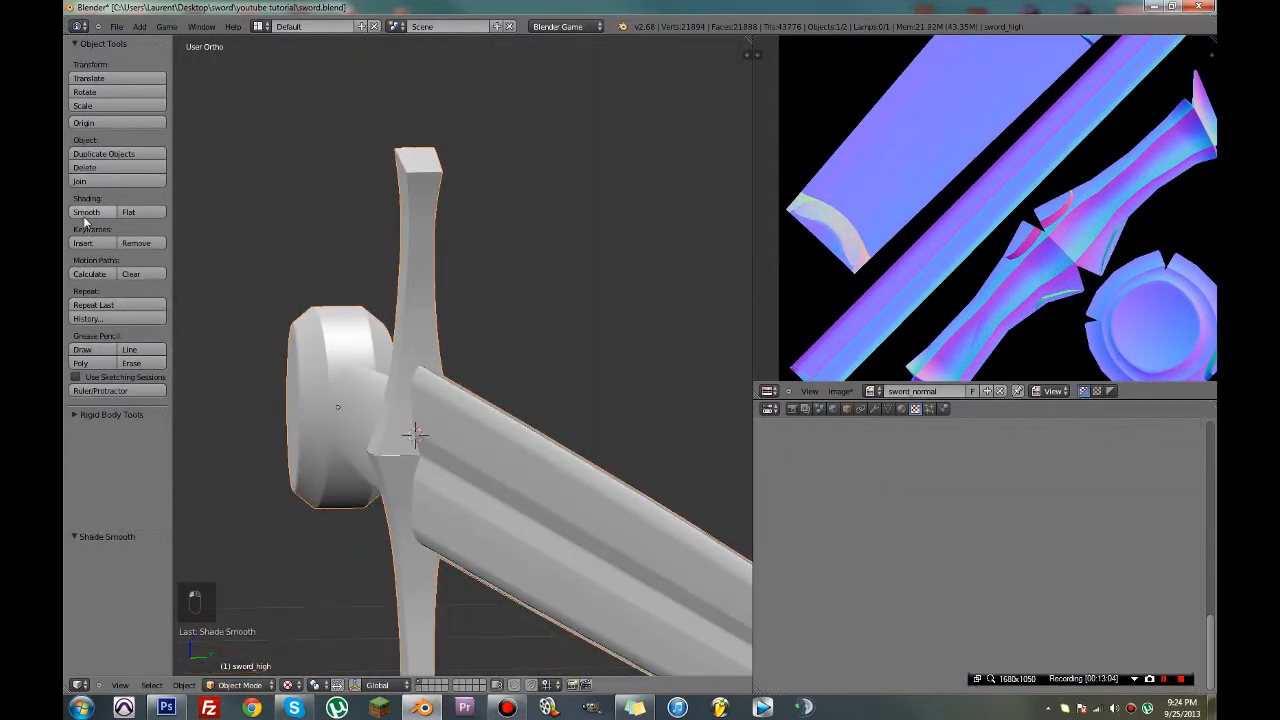
pyautogui.click(419, 681)
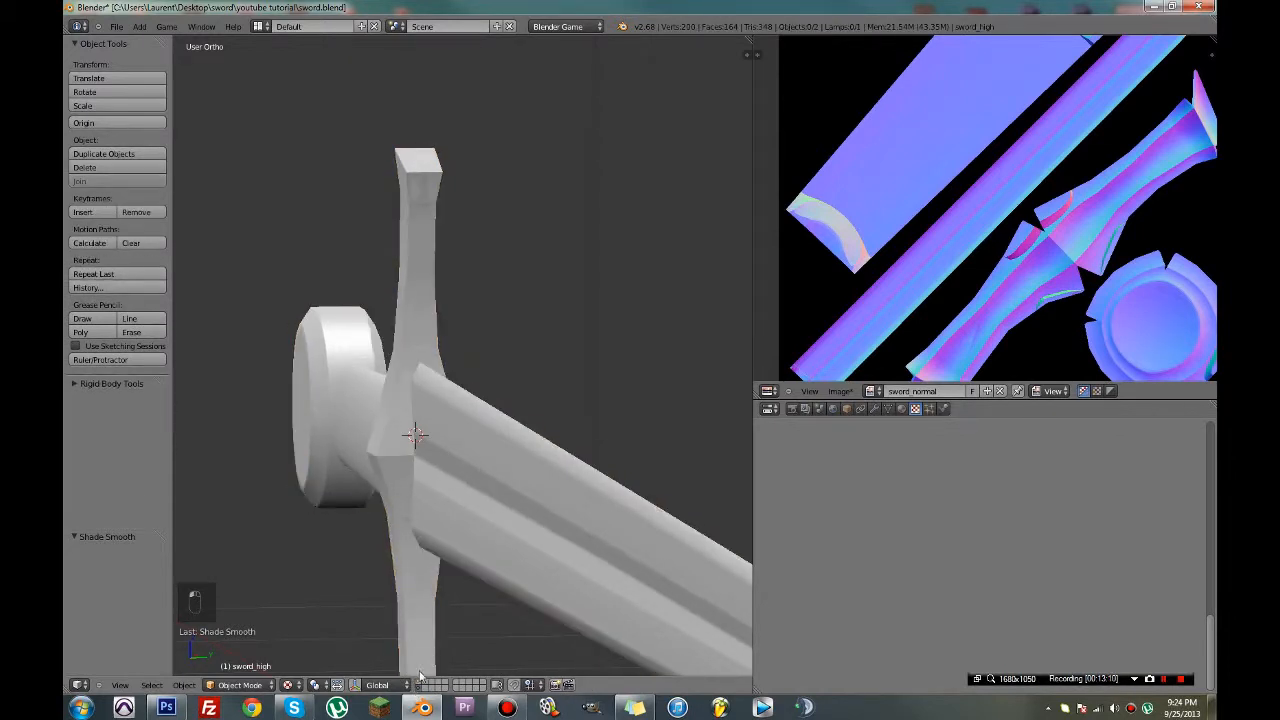
pyautogui.click(420, 678)
pyautogui.click(421, 686)
pyautogui.moveTo(307, 402); pyautogui.dragTo(346, 491, button='middle')
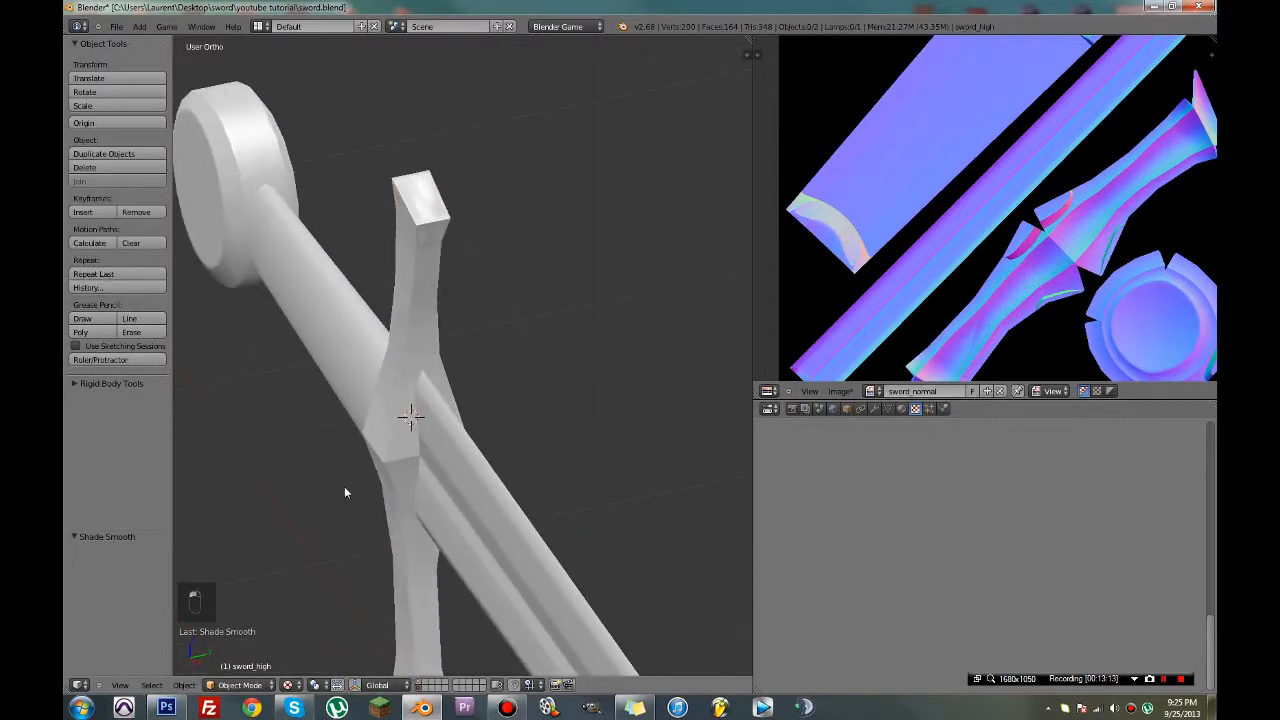
pyautogui.click(421, 686)
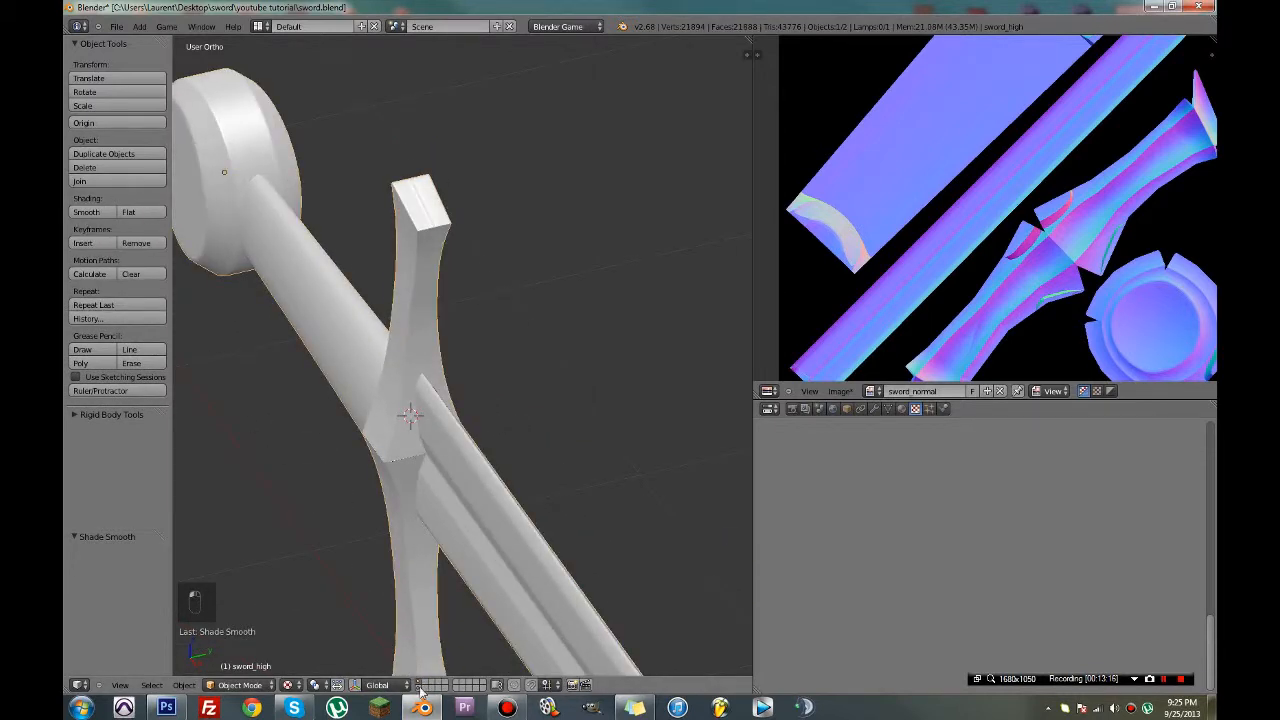
# Show both swords' layers together and enter edit mode on the low-poly sword
pyautogui.keyDown('shift'); pyautogui.click(421, 688); pyautogui.keyUp('shift')
pyautogui.scroll(-3, 283, 437)
pyautogui.rightClick(305, 302)
pyautogui.press('Tab')
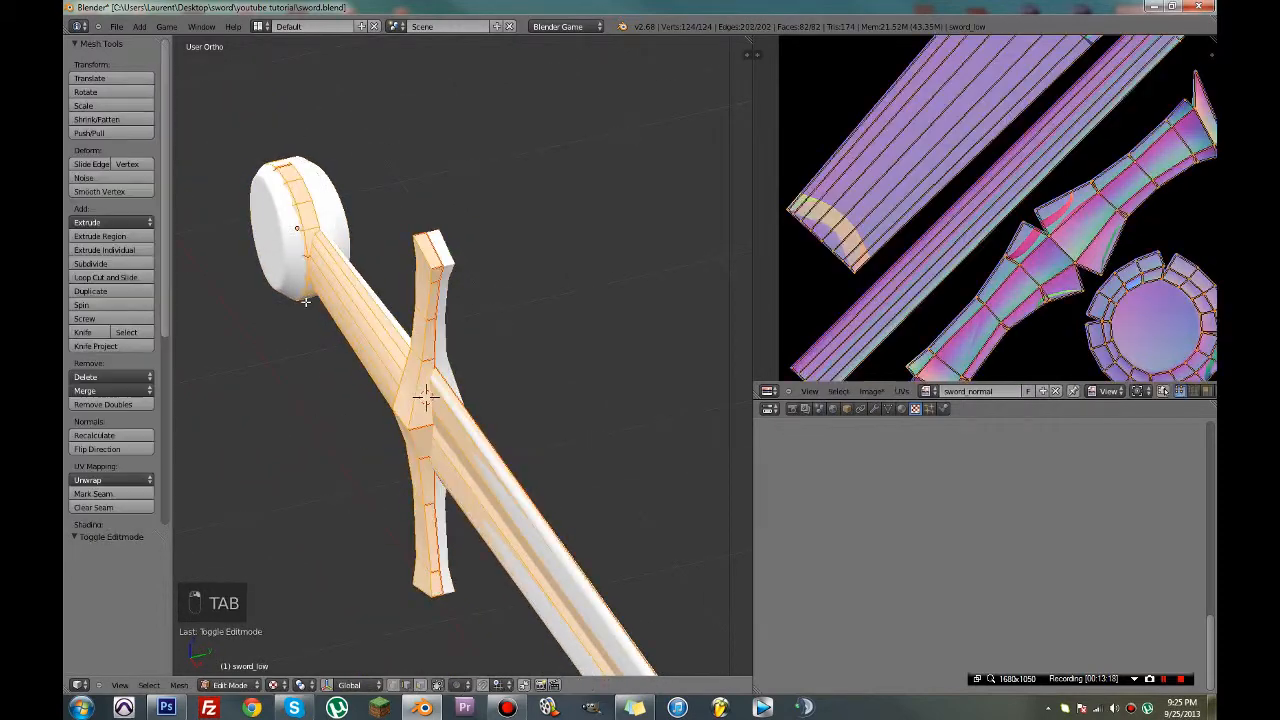
# Rotate and move the low-poly pommel's flat side face in top wireframe view to follow the high-poly pommel's outline
pyautogui.press('KP_7')
pyautogui.press('z')
pyautogui.scroll(8, 591, 237)
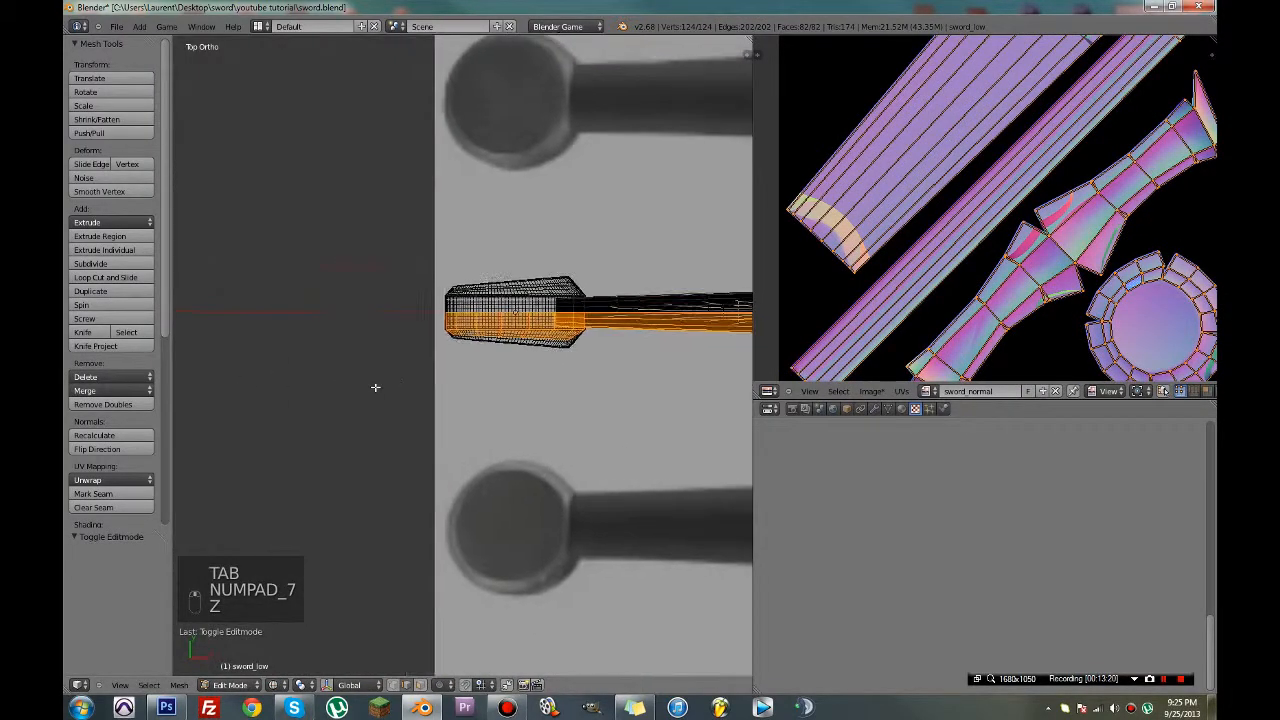
pyautogui.keyDown('shift'); pyautogui.moveTo(470, 409); pyautogui.dragTo(287, 445, button='middle'); pyautogui.keyUp('shift')
pyautogui.scroll(1, 360, 385)
pyautogui.rightClick(406, 355)
pyautogui.press('r')
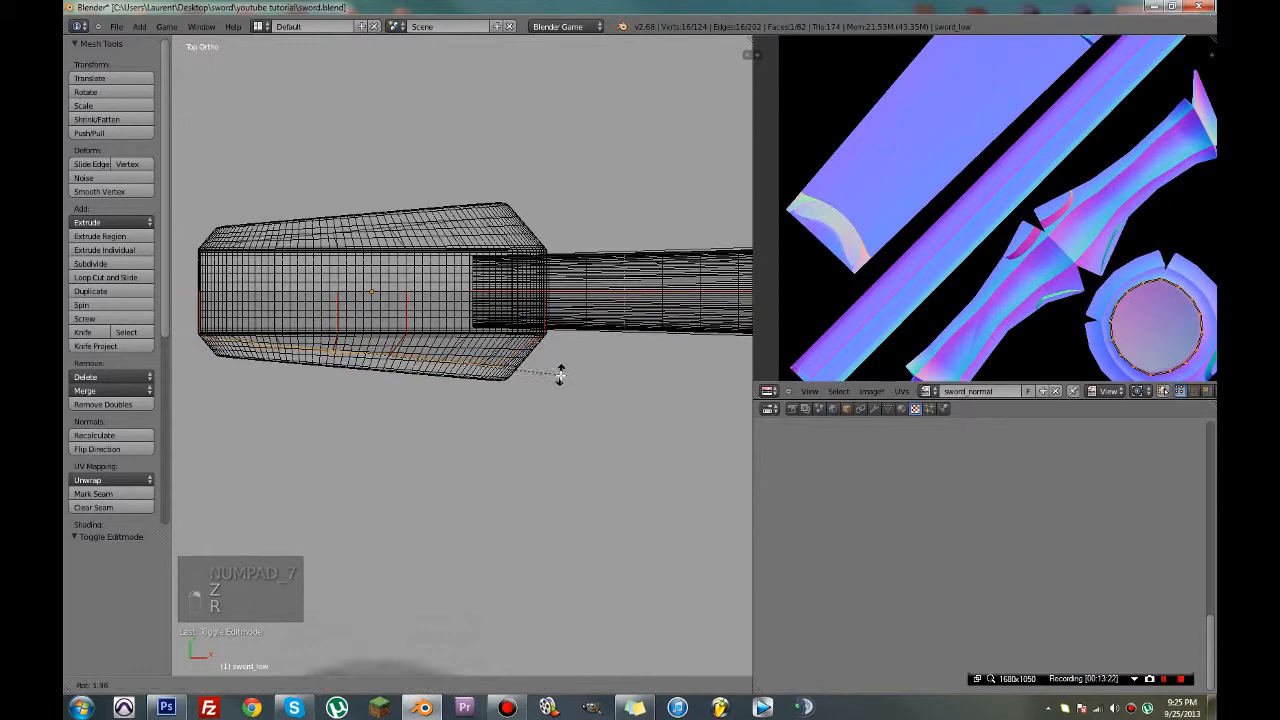
pyautogui.click(561, 372)
pyautogui.press('g')
pyautogui.click(563, 380)
# Leave edit mode, save the file and return the viewport from wireframe to textured shading
pyautogui.hotkey('ctrl', 's')
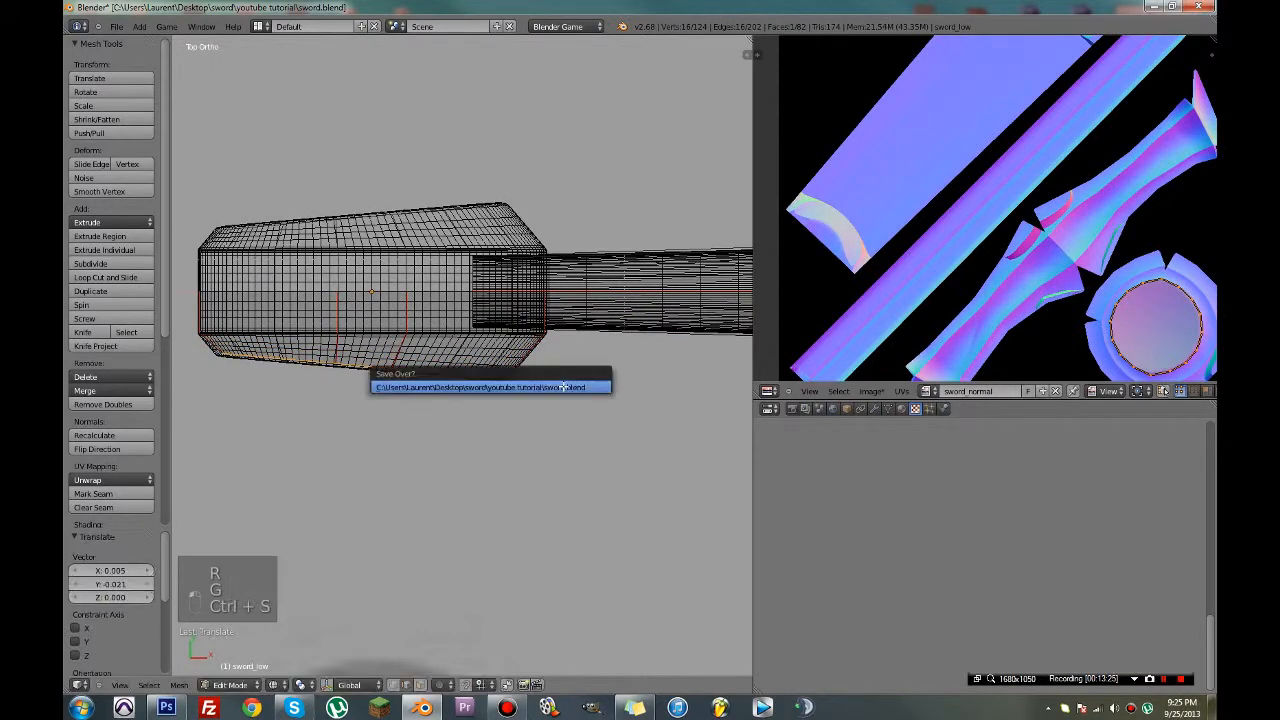
pyautogui.press('Tab')
pyautogui.hotkey('ctrl', 's')
pyautogui.moveTo(565, 431)
pyautogui.mouseDown(button='middle')
pyautogui.moveTo(522, 402)
pyautogui.moveTo(549, 451)
pyautogui.moveTo(337, 380)
pyautogui.moveTo(446, 342)
pyautogui.mouseUp(button='middle')
pyautogui.press('z')
pyautogui.hotkey('ctrl', 's')
pyautogui.scroll(2, 522, 402)
pyautogui.hotkey('alt', 'z')
pyautogui.scroll(-2, 446, 342)
# Select the high-poly sword and then the low-poly sword, rebake the normals in edit mode and save the file
pyautogui.rightClick(478, 367)
pyautogui.keyDown('shift'); pyautogui.rightClick(561, 393); pyautogui.keyUp('shift')
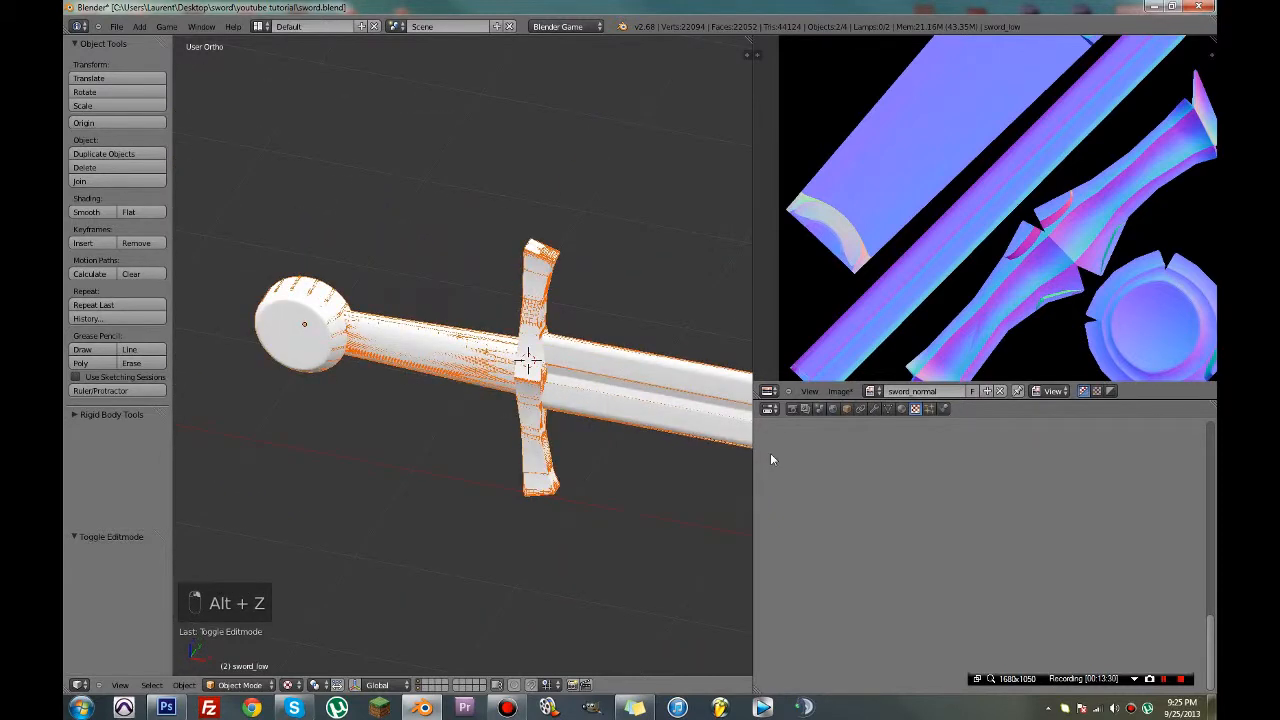
pyautogui.click(789, 411)
pyautogui.press('Tab')
pyautogui.click(903, 561)
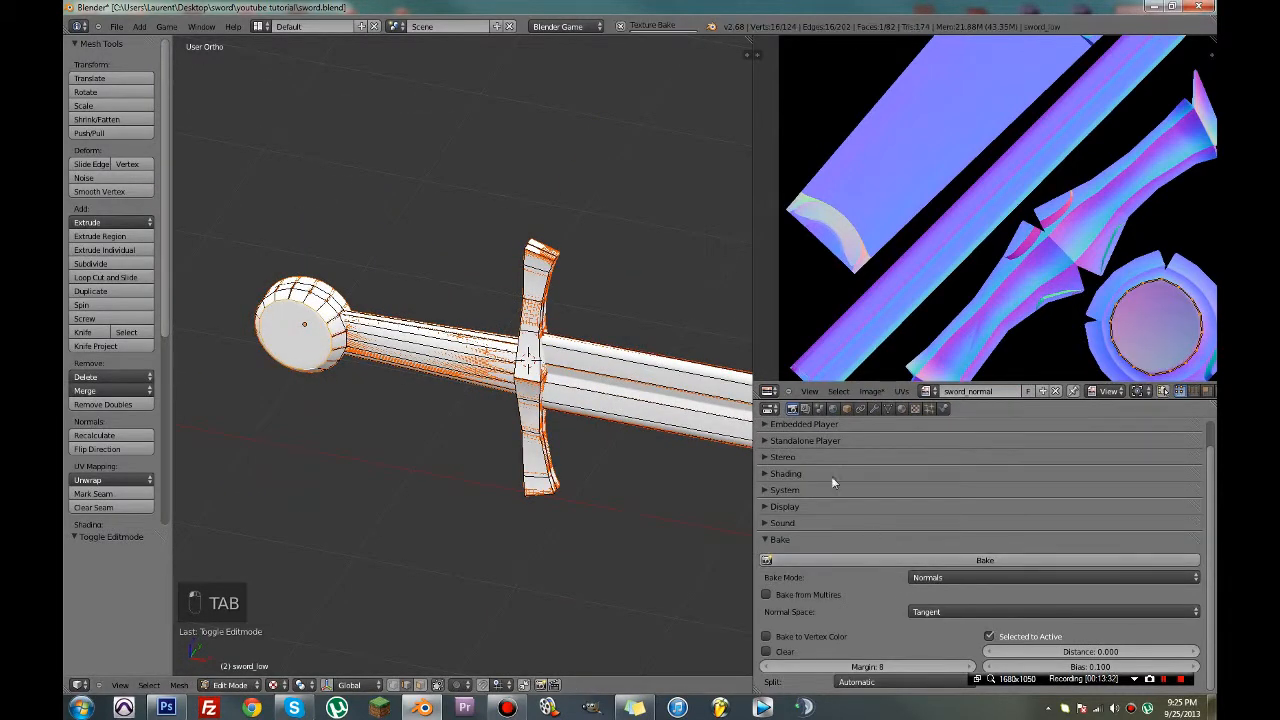
pyautogui.hotkey('ctrl', 's')
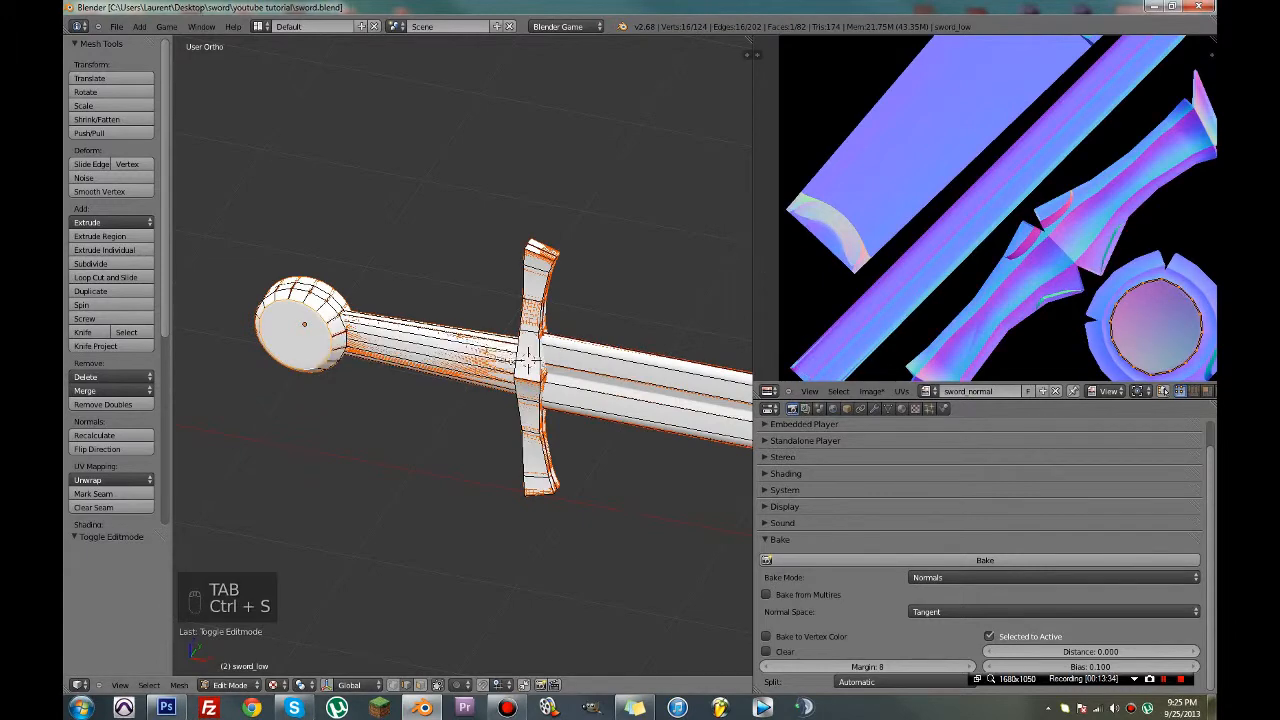
# Leave edit mode, display only the low-poly sword's layer and save the file
pyautogui.moveTo(496, 362)
pyautogui.mouseDown(button='middle')
pyautogui.moveTo(470, 350)
pyautogui.moveTo(480, 357)
pyautogui.mouseUp(button='middle')
pyautogui.press('Tab')
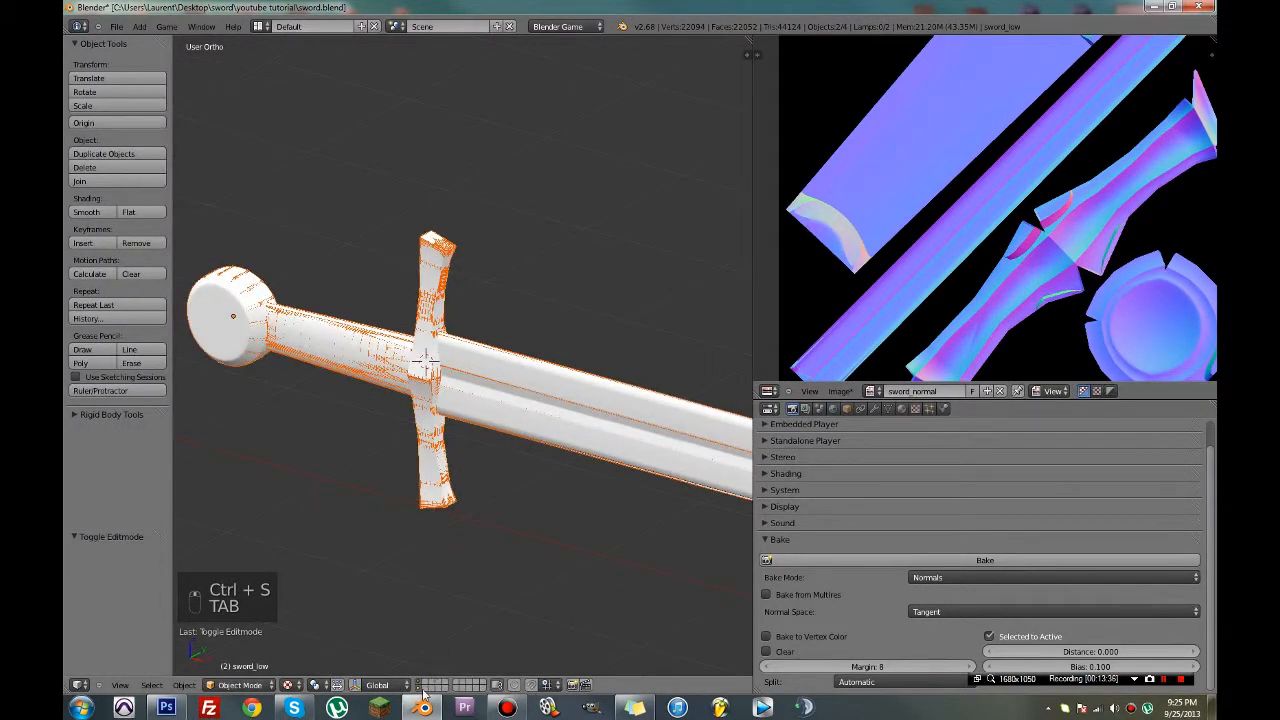
pyautogui.click(423, 689)
pyautogui.click(419, 688)
pyautogui.hotkey('ctrl', 's')
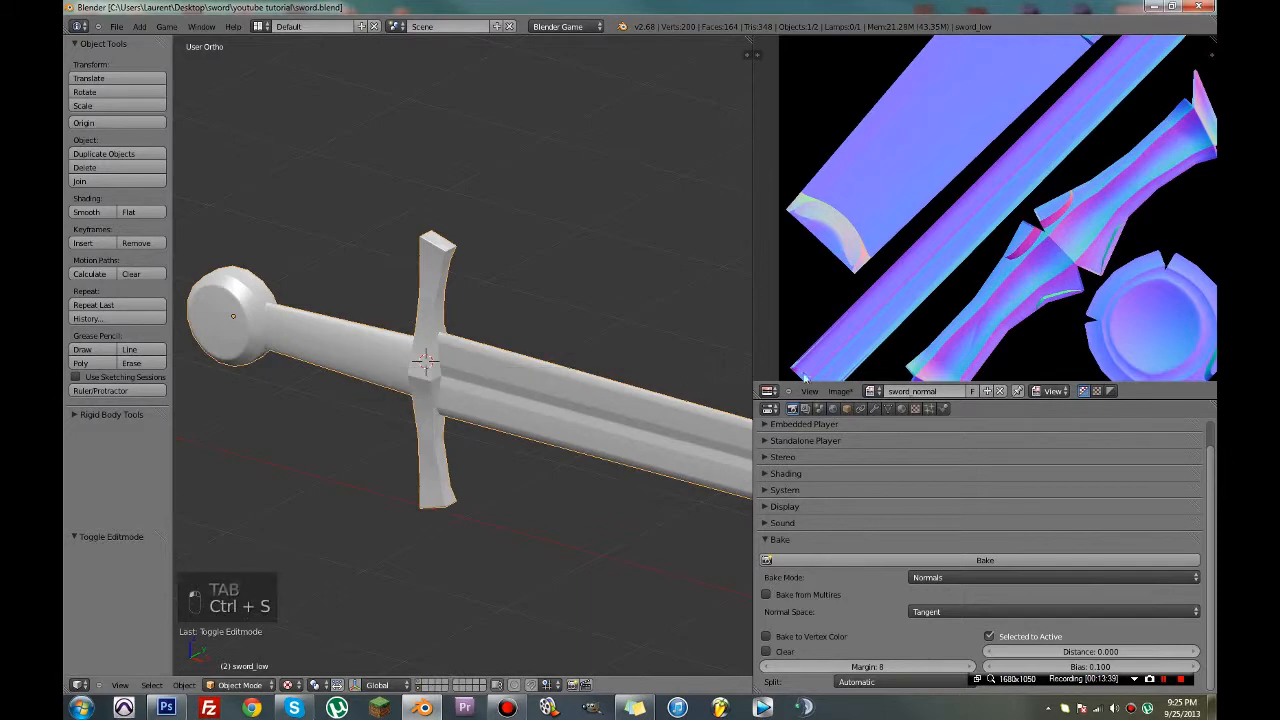
# Save the rebaked sword_normal image and reload sword_normal.png in the sword's texture
pyautogui.click(840, 391)
pyautogui.click(862, 309)
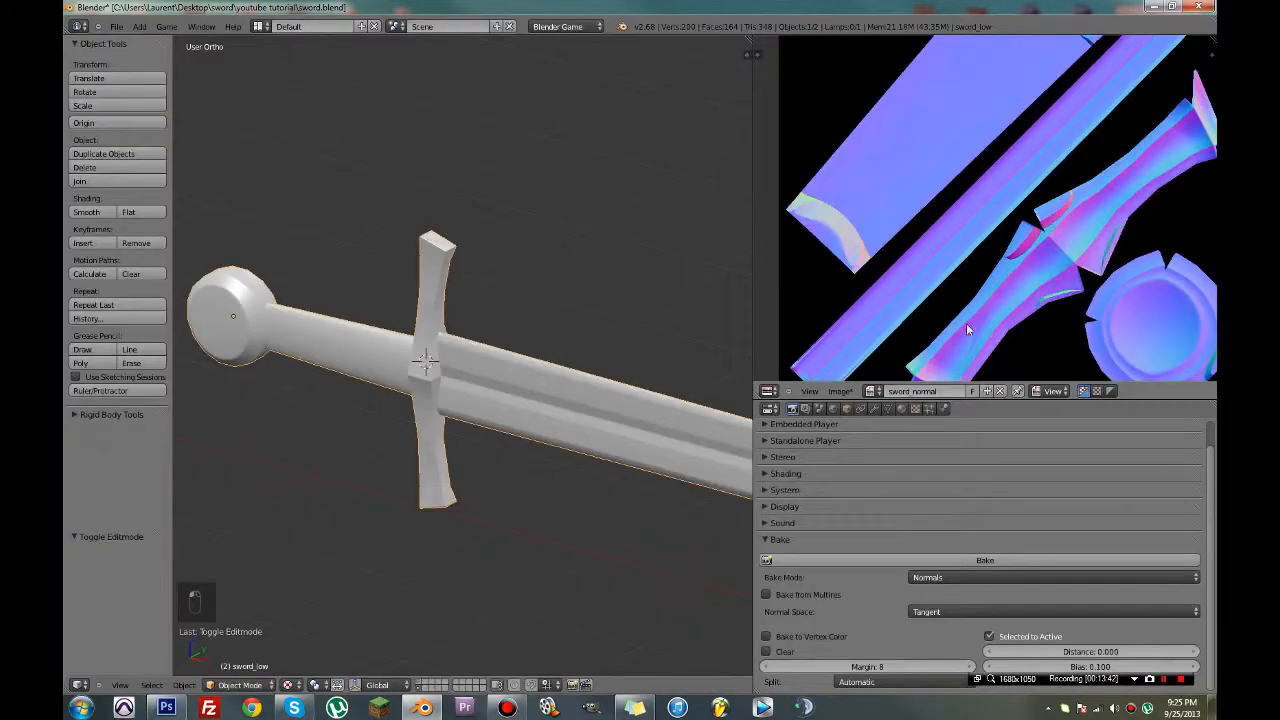
pyautogui.scroll(-4, 626, 427)
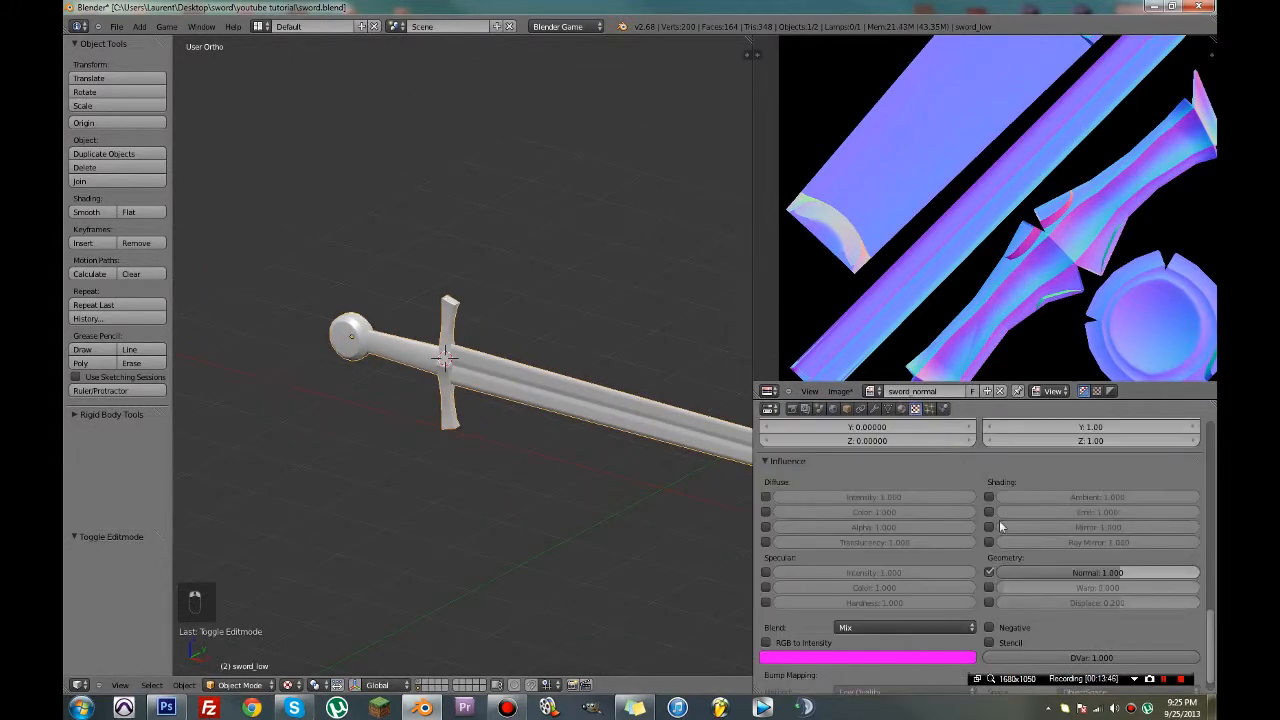
pyautogui.scroll(8, 1110, 563)
pyautogui.scroll(1, 1169, 494)
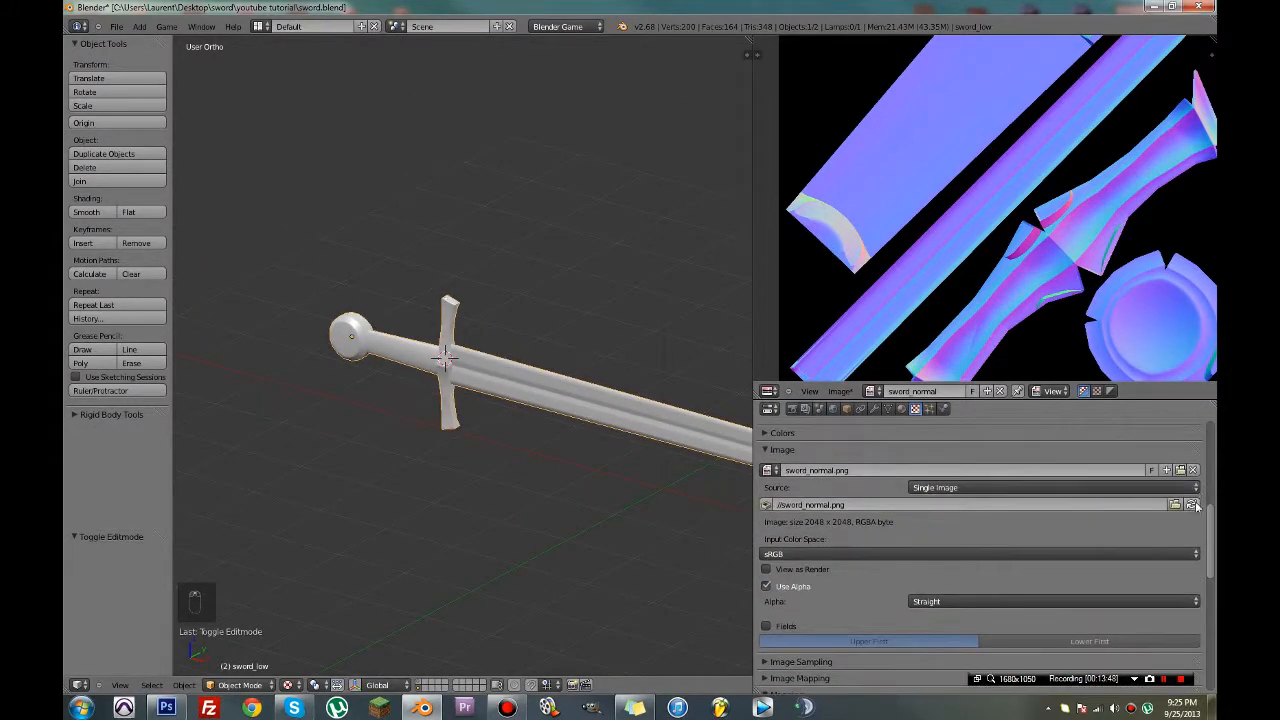
pyautogui.click(1192, 505)
# Save the file and examine the updated normal map on the low-poly sword's hilt
pyautogui.moveTo(509, 430); pyautogui.dragTo(467, 423, button='middle')
pyautogui.hotkey('ctrl', 's')
pyautogui.click(401, 412)
pyautogui.scroll(8, 401, 418)
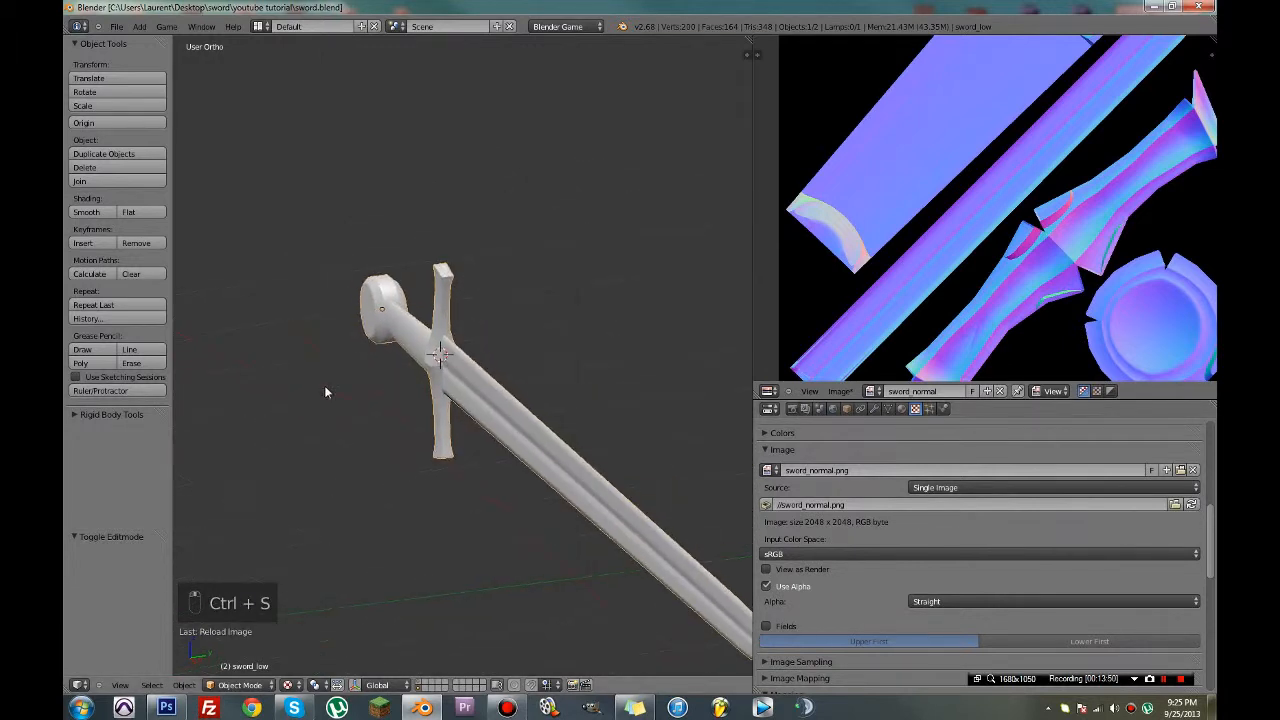
# Save the file and examine the normal-mapped shading on the low-poly sword's pommel, grip and crossguard up close
pyautogui.hotkey('ctrl', 's')
pyautogui.click(464, 417)
pyautogui.scroll(-4, 530, 427)
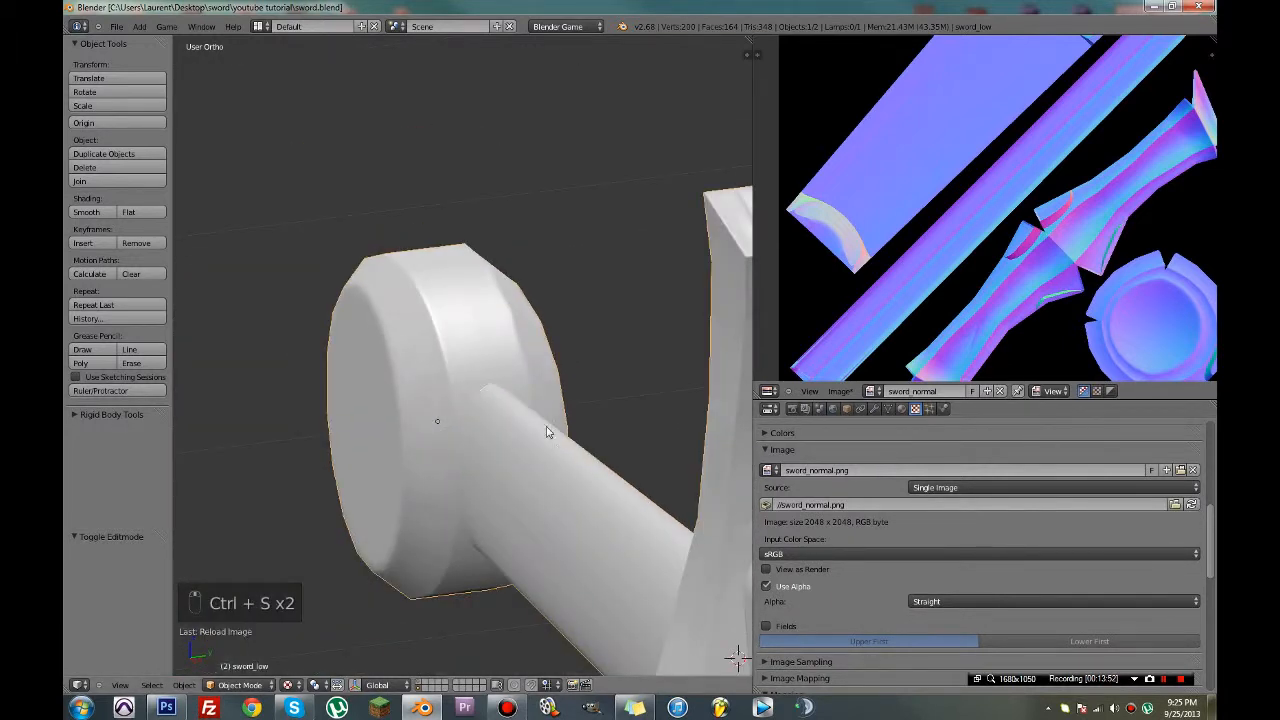
pyautogui.keyDown('shift'); pyautogui.moveTo(697, 619); pyautogui.dragTo(451, 351, button='middle'); pyautogui.keyUp('shift')
pyautogui.moveTo(552, 362); pyautogui.dragTo(597, 564, button='middle')
pyautogui.hotkey('ctrl', 's')
pyautogui.moveTo(489, 384); pyautogui.dragTo(545, 403, button='middle')
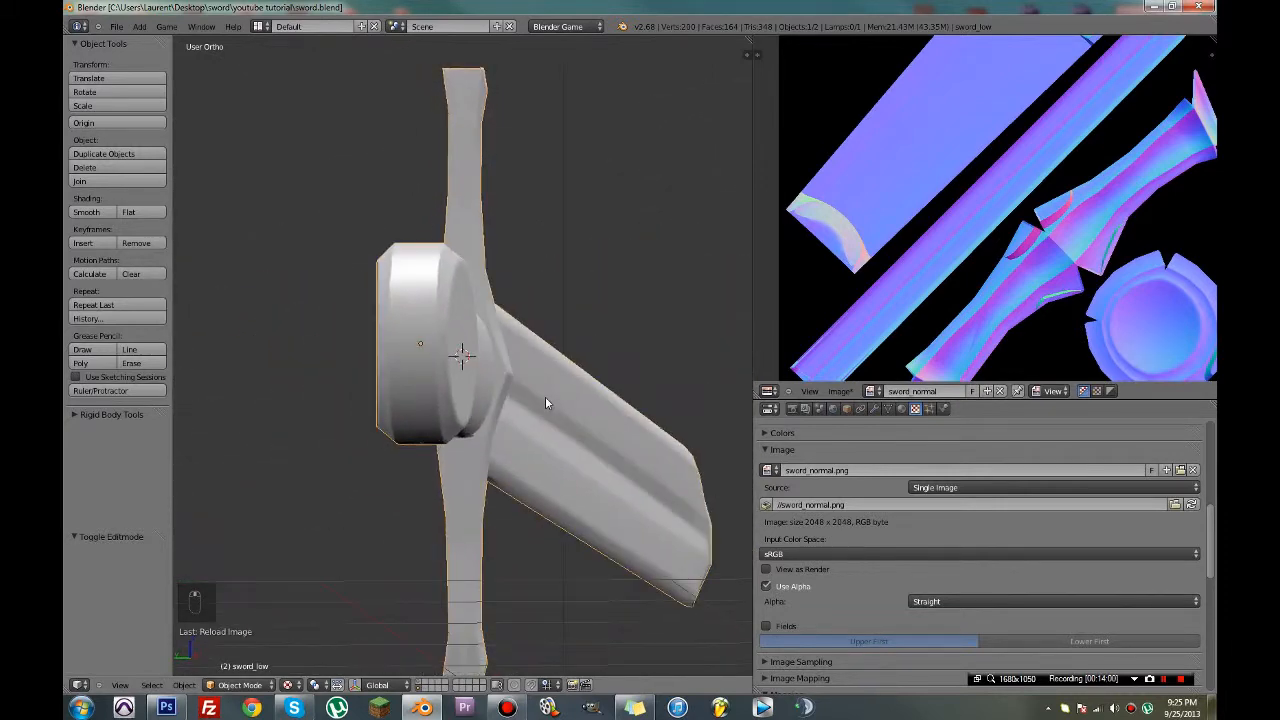
pyautogui.moveTo(483, 321); pyautogui.dragTo(238, 356, button='middle')
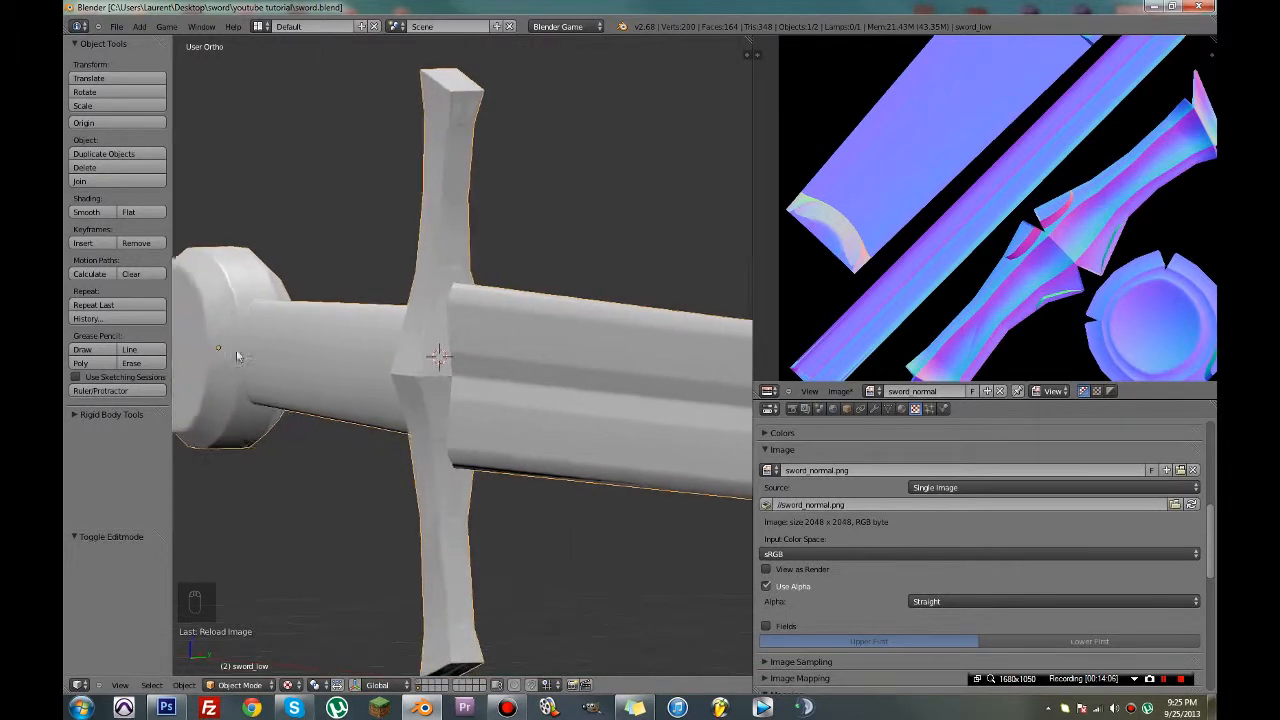
# Save the file and inspect the low-poly sword as a whole, from the hilt along the blade
pyautogui.moveTo(399, 348); pyautogui.dragTo(534, 308, button='middle')
pyautogui.moveTo(667, 289); pyautogui.dragTo(482, 469, button='middle')
pyautogui.scroll(-3, 482, 469)
pyautogui.hotkey('ctrl', 's')
pyautogui.scroll(-5, 526, 426)
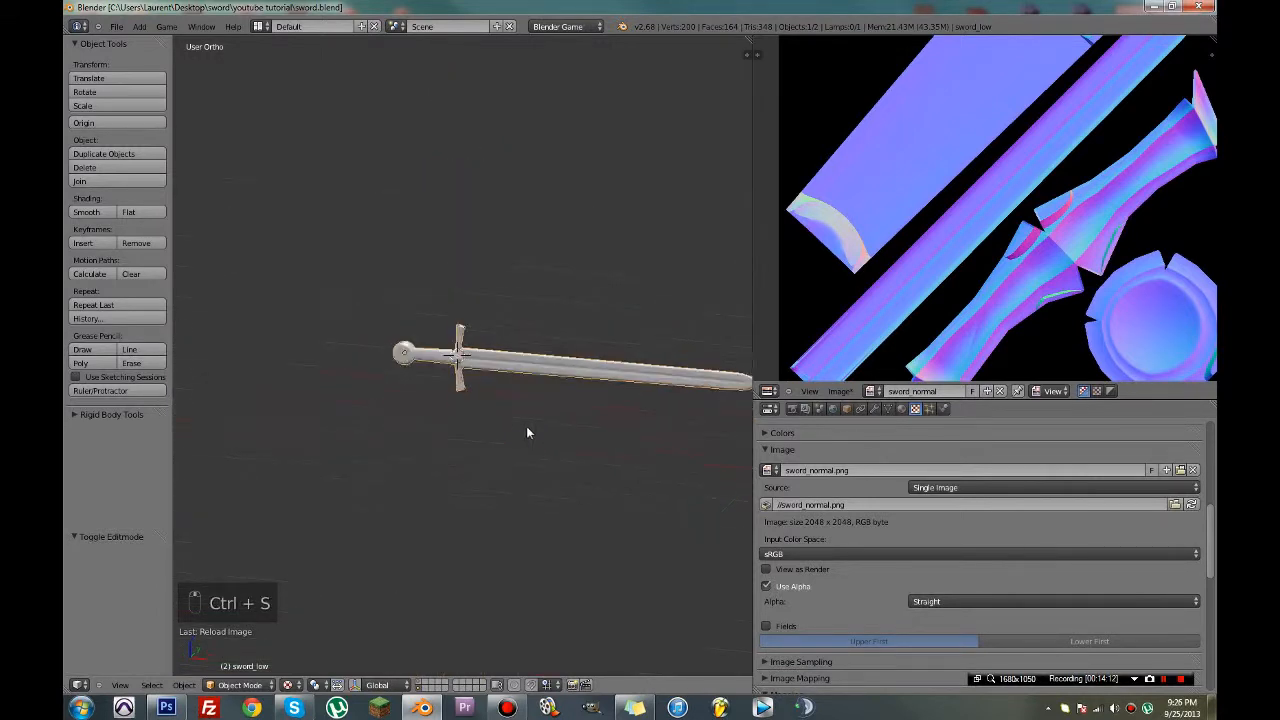
pyautogui.moveTo(615, 377); pyautogui.dragTo(568, 421, button='middle')
pyautogui.hotkey('ctrl', 's')
pyautogui.scroll(4, 560, 414)
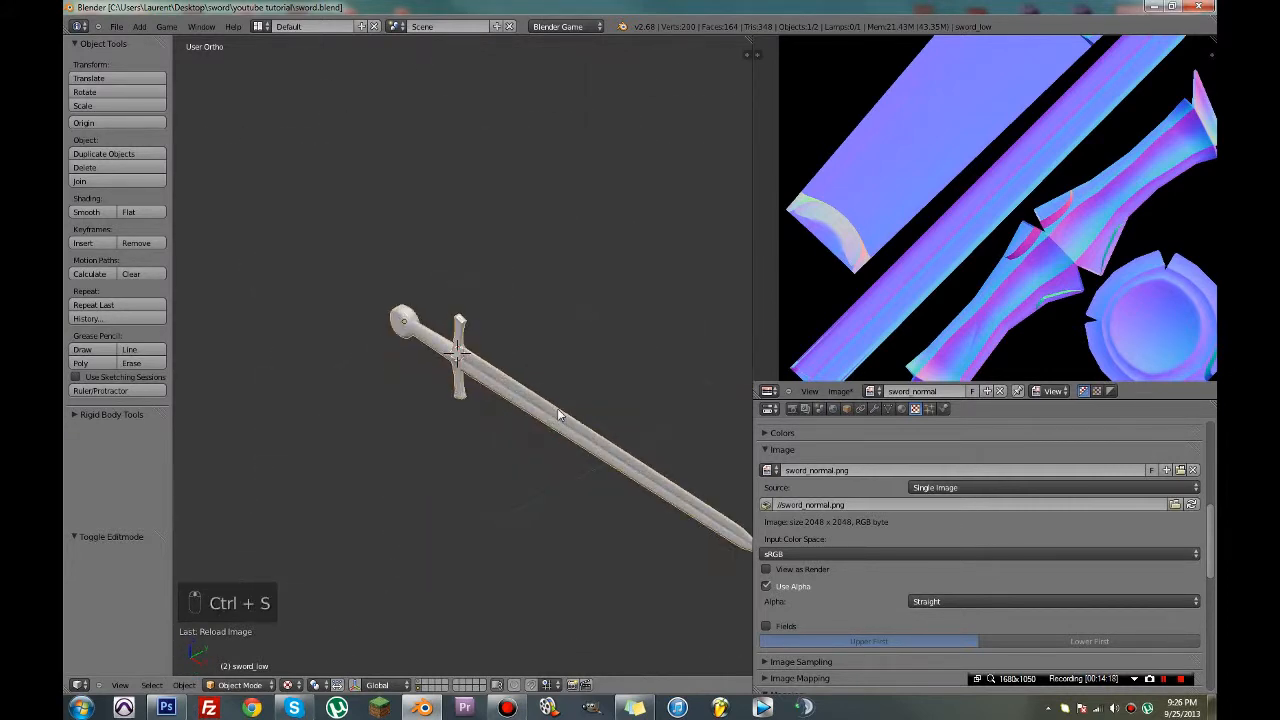
# Check the low-poly sword in the front and right orthographic views, inspect the hilt and save the file
pyautogui.press('KP_1')
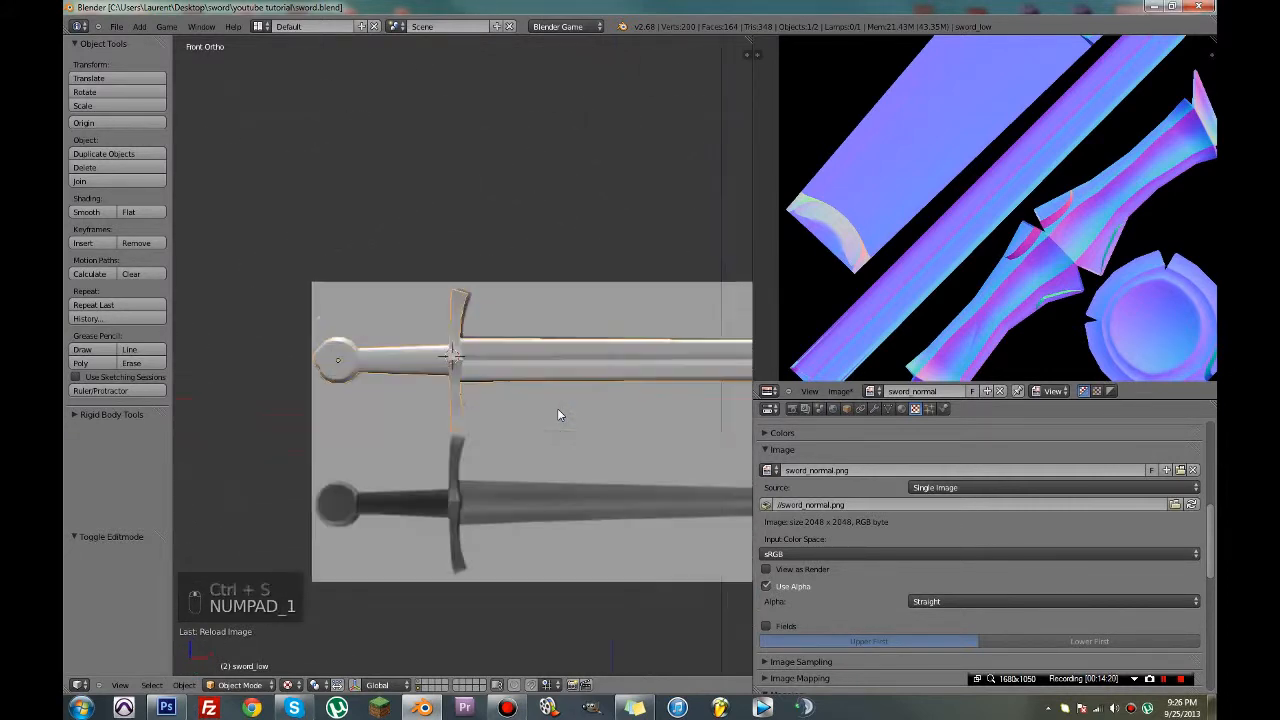
pyautogui.press('KP_3')
pyautogui.scroll(8, 567, 424)
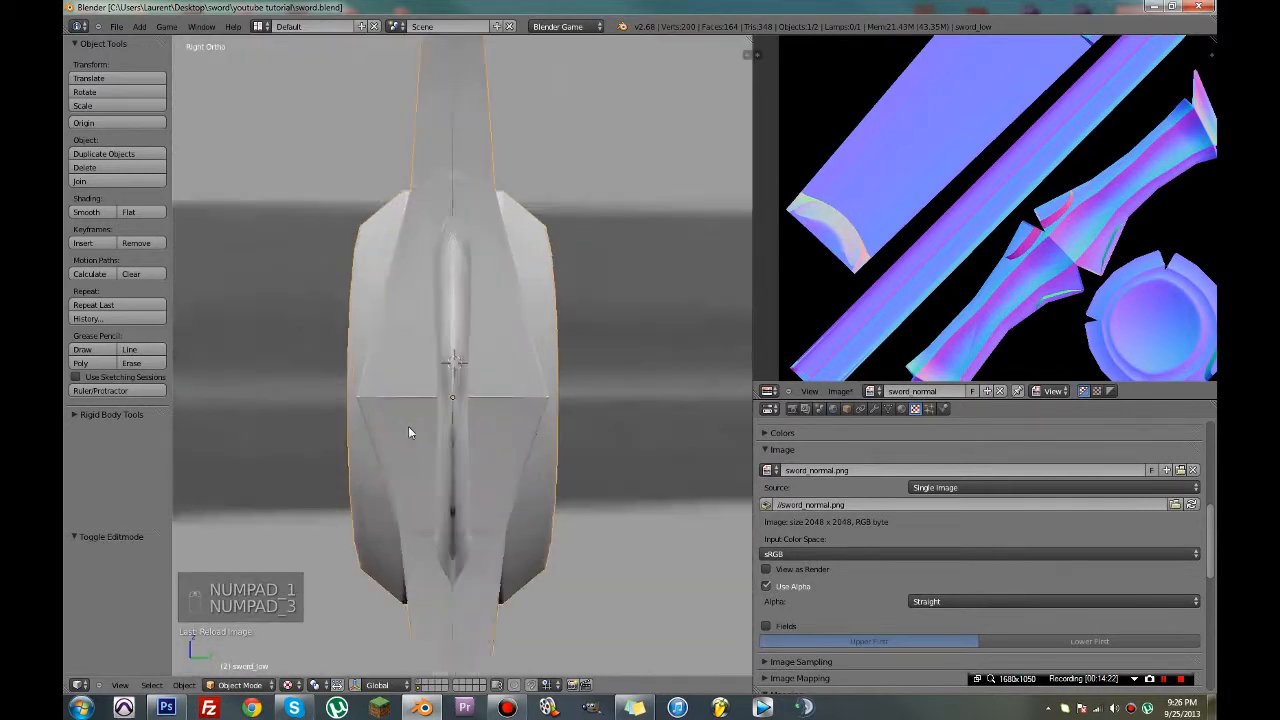
pyautogui.press('KP_3')
pyautogui.moveTo(435, 525); pyautogui.dragTo(401, 432, button='middle')
pyautogui.hotkey('ctrl', 's')
pyautogui.click(430, 540)
pyautogui.scroll(-4, 440, 530)
pyautogui.moveTo(512, 461); pyautogui.dragTo(533, 484, button='middle')
pyautogui.press('super')
pyautogui.press('super+d')
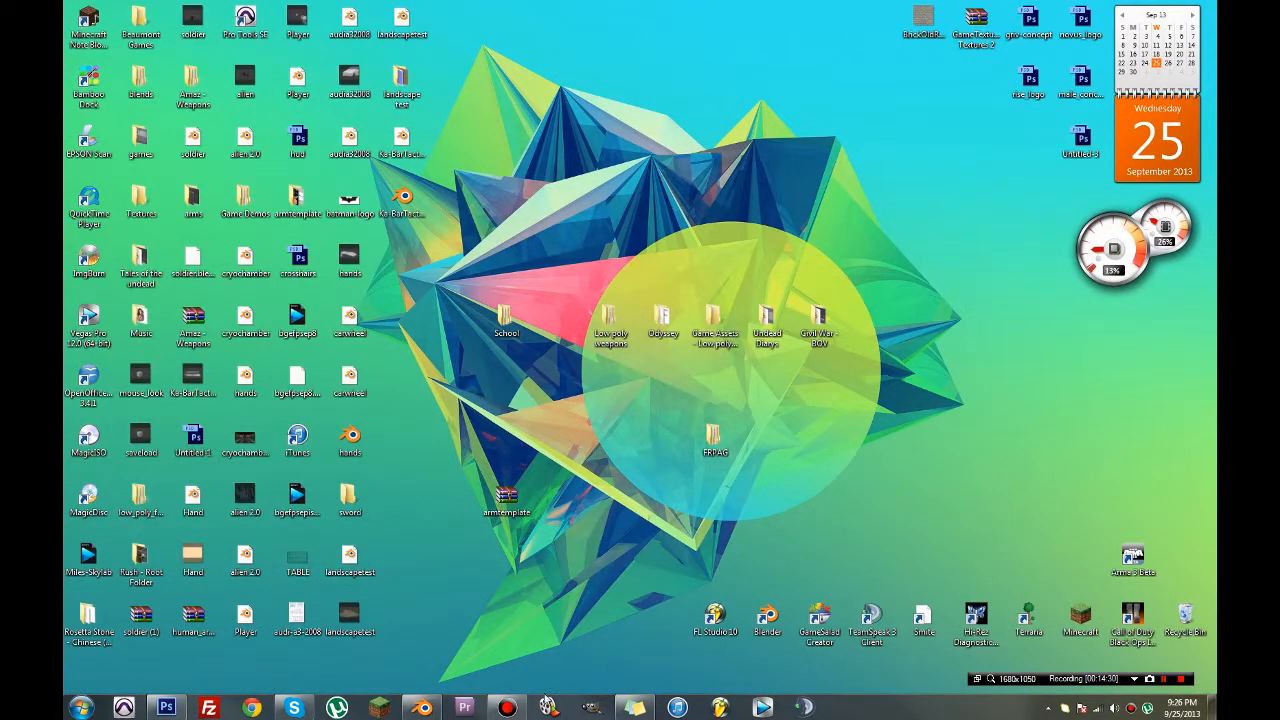
pyautogui.click(422, 707)
# Inspect the shading where the crossguard meets the grip and blade, and save the file
pyautogui.moveTo(468, 505); pyautogui.dragTo(514, 457, button='middle')
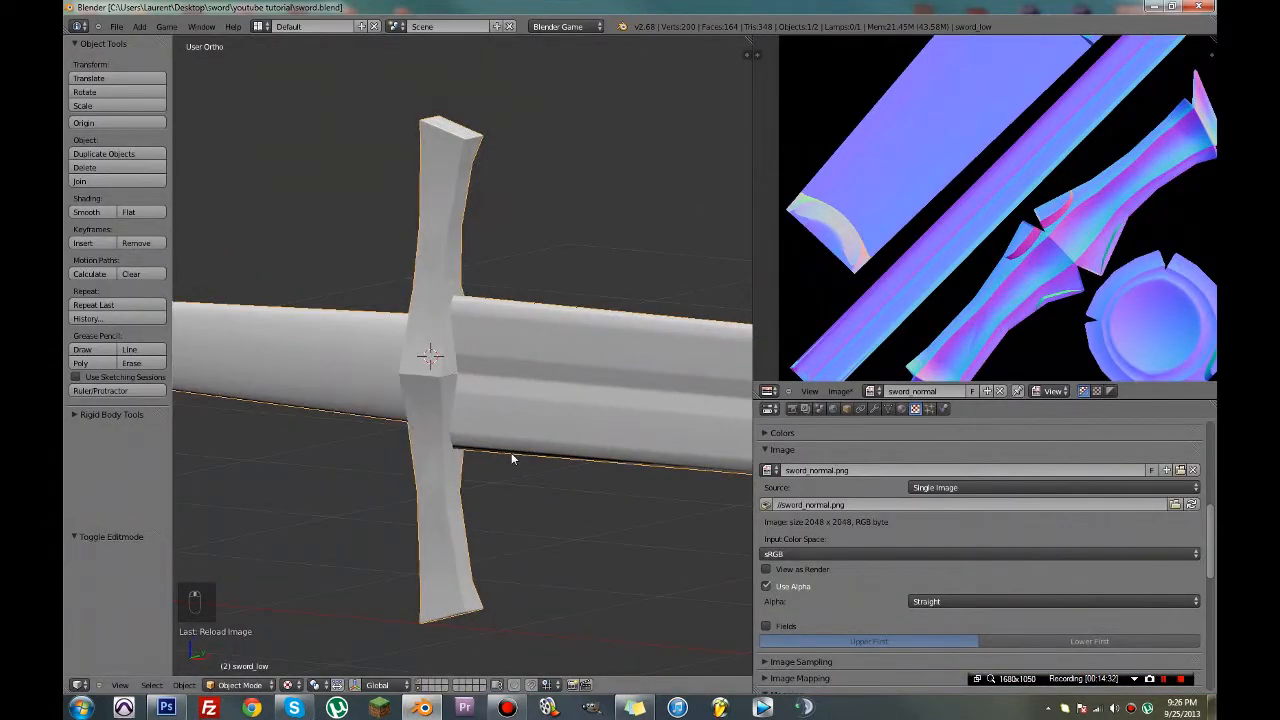
pyautogui.hotkey('ctrl', 'd')
pyautogui.scroll(-4, 512, 458)
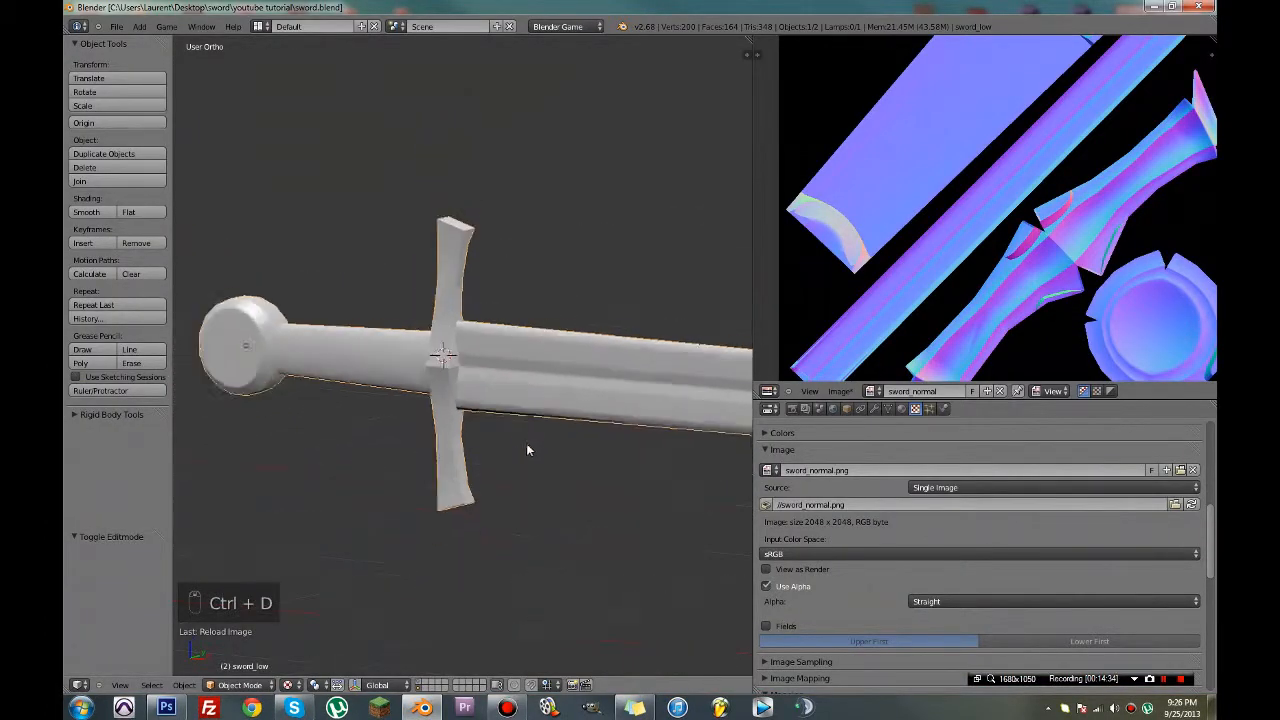
pyautogui.press('g')
pyautogui.hotkey('ctrl', 's')
pyautogui.click(553, 352)
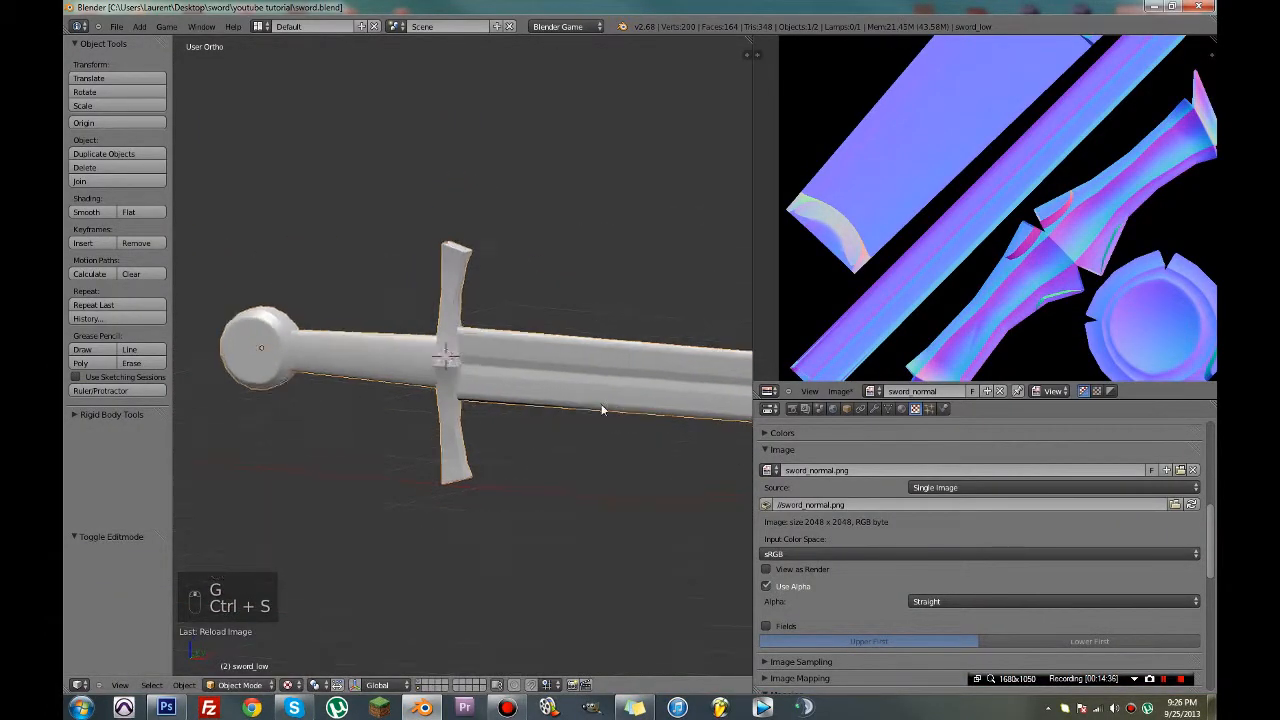
pyautogui.moveTo(606, 409); pyautogui.dragTo(564, 379, button='middle')
pyautogui.hotkey('ctrl', 's')
pyautogui.click(434, 387)
pyautogui.hotkey('ctrl', 's')
pyautogui.click(590, 364)
pyautogui.scroll(-4, 886, 307)
# Examine the crossguard and blade areas of the sword_normal image beside the model and save the file
pyautogui.scroll(6, 886, 311)
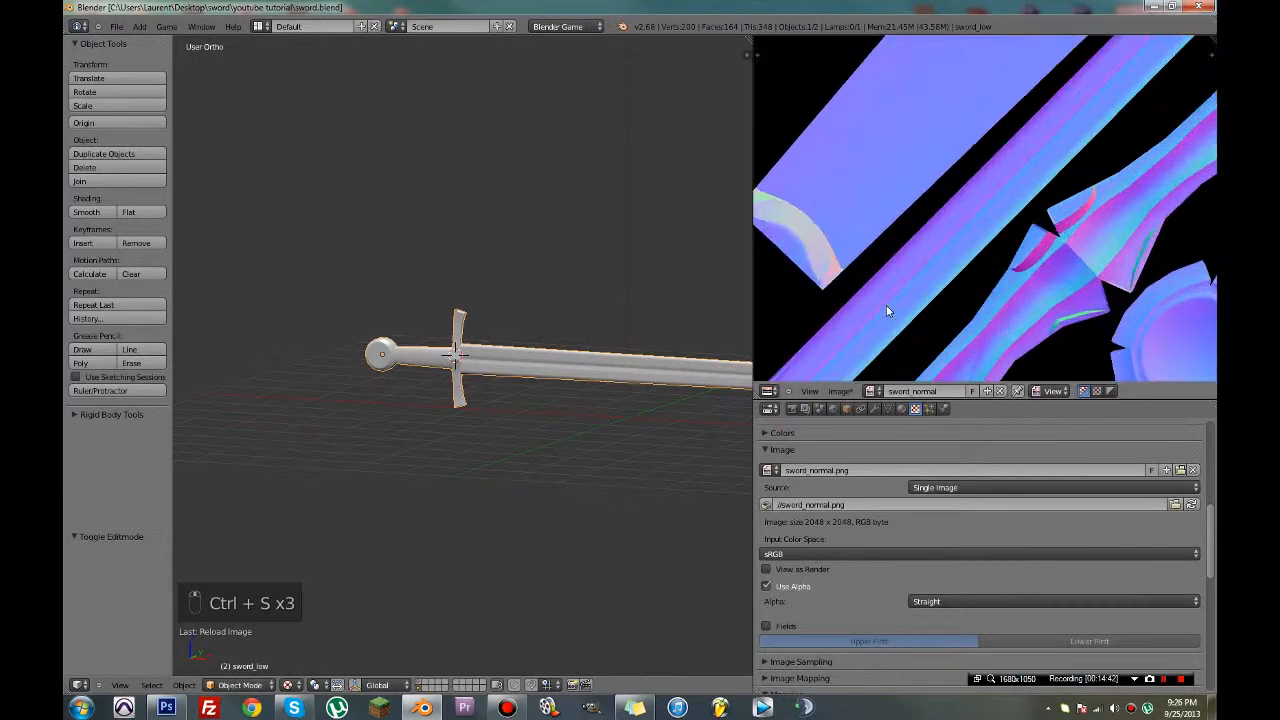
pyautogui.scroll(1, 1034, 302)
pyautogui.hotkey('ctrl', 's')
pyautogui.click(598, 305)
pyautogui.moveTo(598, 308); pyautogui.dragTo(604, 378, button='middle')
pyautogui.hotkey('ctrl', 's')
pyautogui.click(533, 327)
pyautogui.scroll(-6, 604, 384)
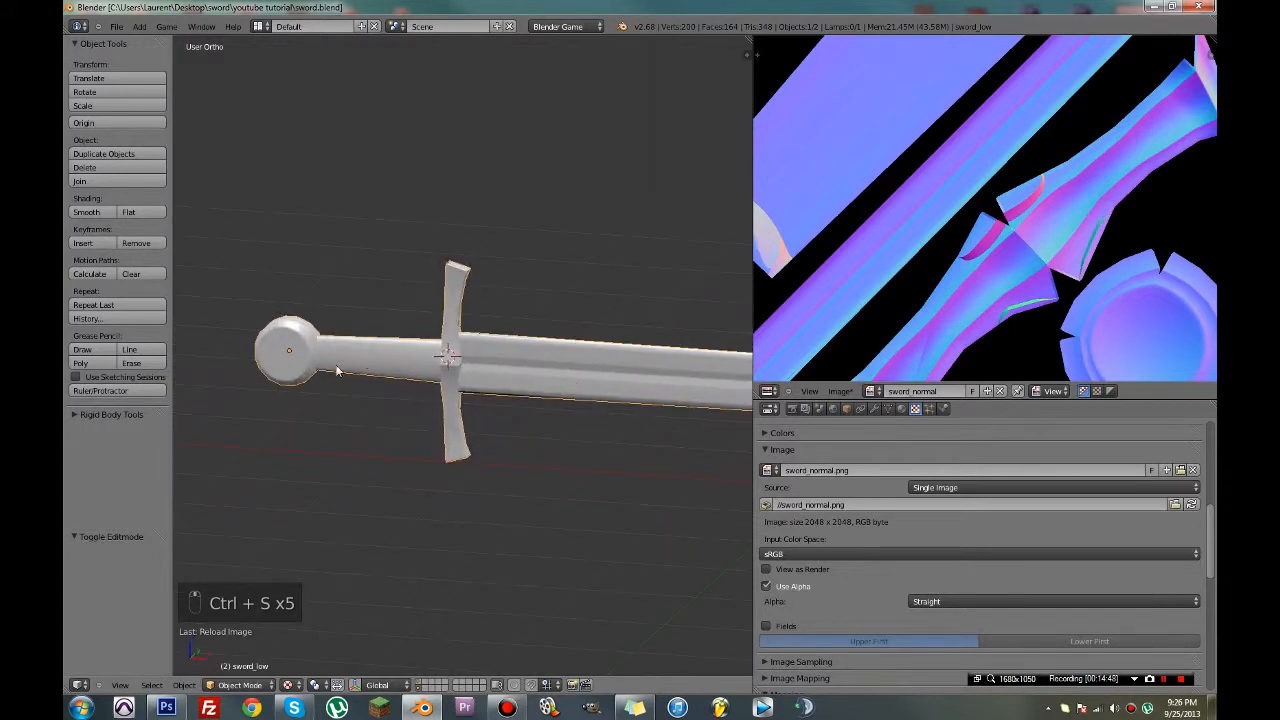
# Save the file and examine the faces and end cap of the crossguard from a steeper angle
pyautogui.hotkey('ctrl', 's')
pyautogui.click(343, 361)
pyautogui.moveTo(424, 360); pyautogui.dragTo(497, 173, button='middle')
pyautogui.scroll(7, 377, 464)
pyautogui.moveTo(377, 464); pyautogui.dragTo(426, 477, button='middle')
pyautogui.scroll(4, 414, 419)
pyautogui.hotkey('ctrl', 's')
pyautogui.click(428, 480)
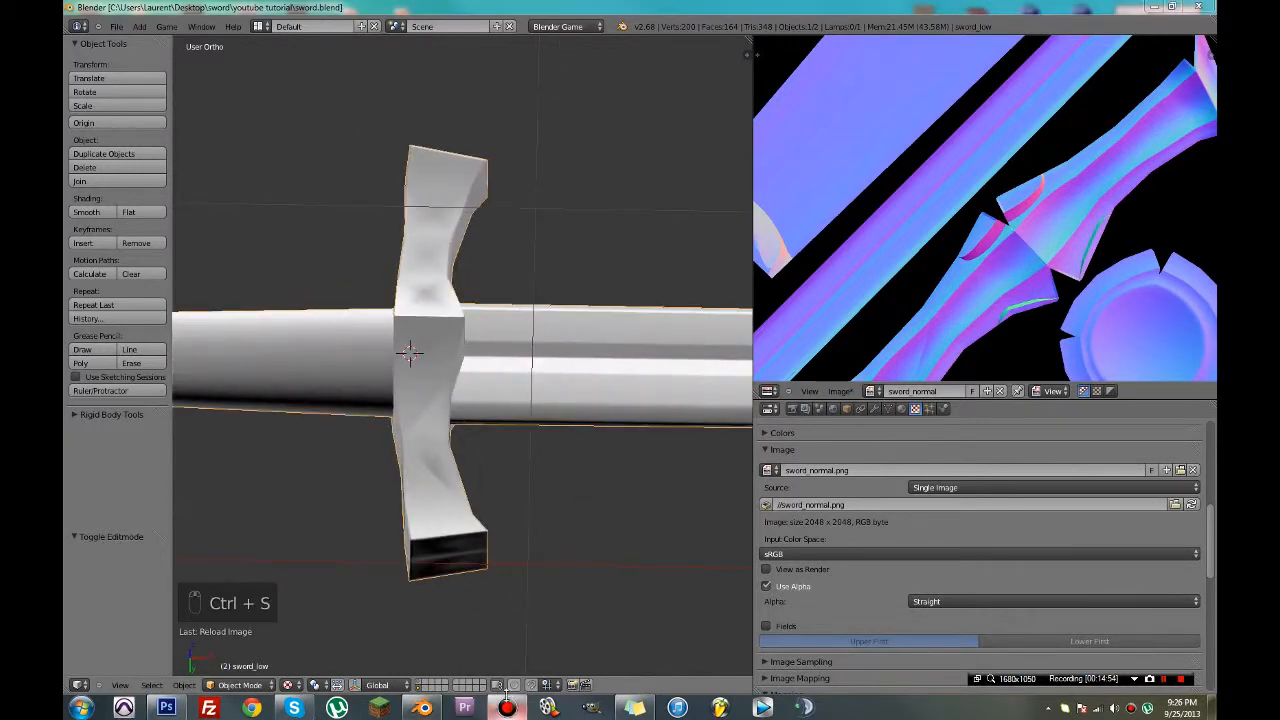